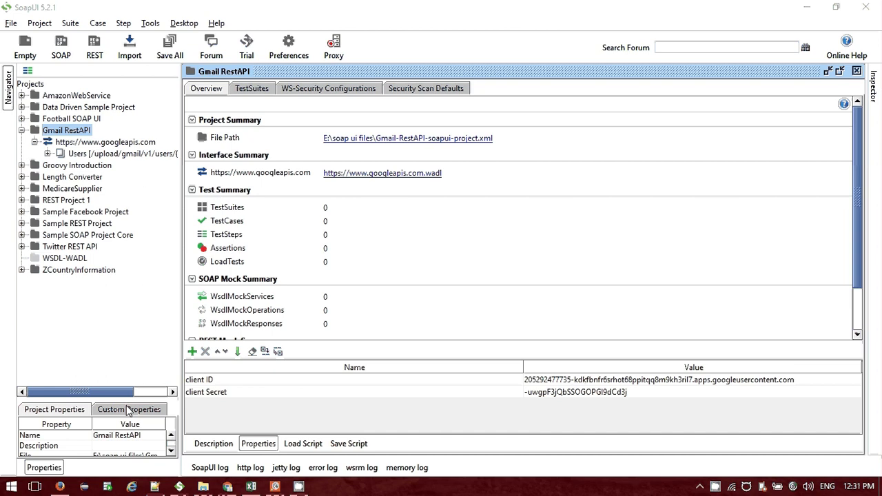
# Dismiss the Postman details overlay in the Chrome Web Store and switch back to SoapUI.
pyautogui.click(62, 486)
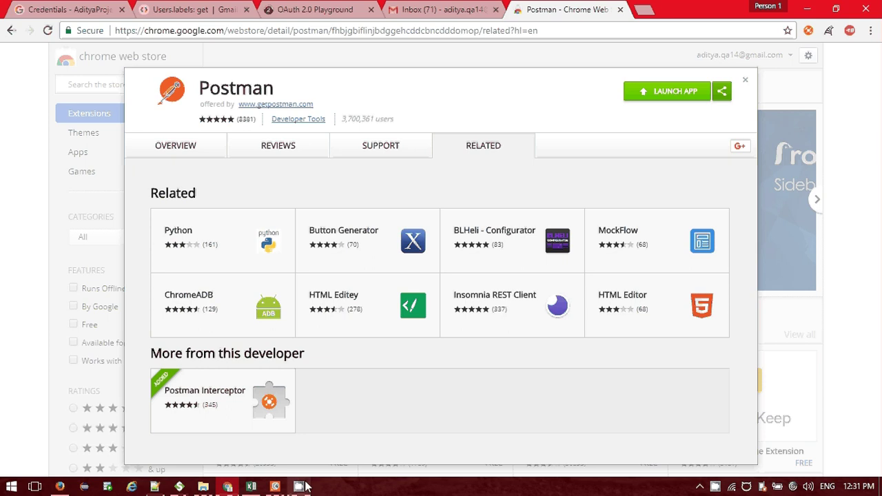
pyautogui.moveTo(290, 487)
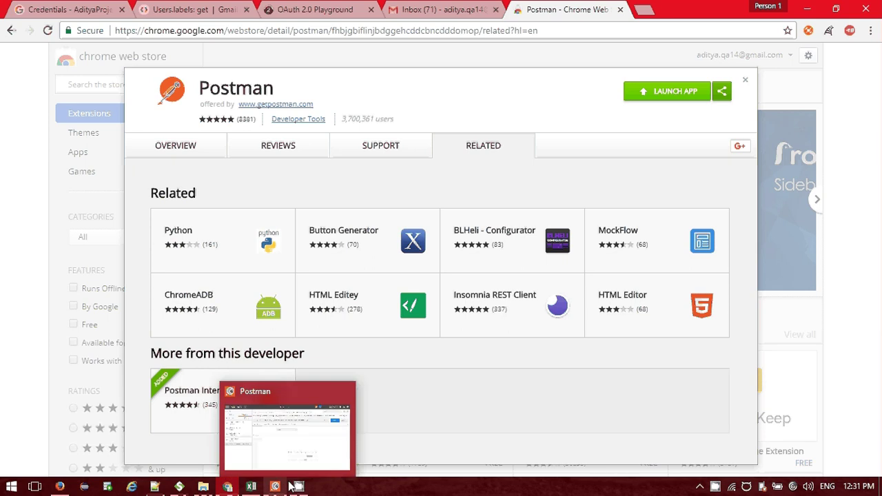
pyautogui.click(36, 140)
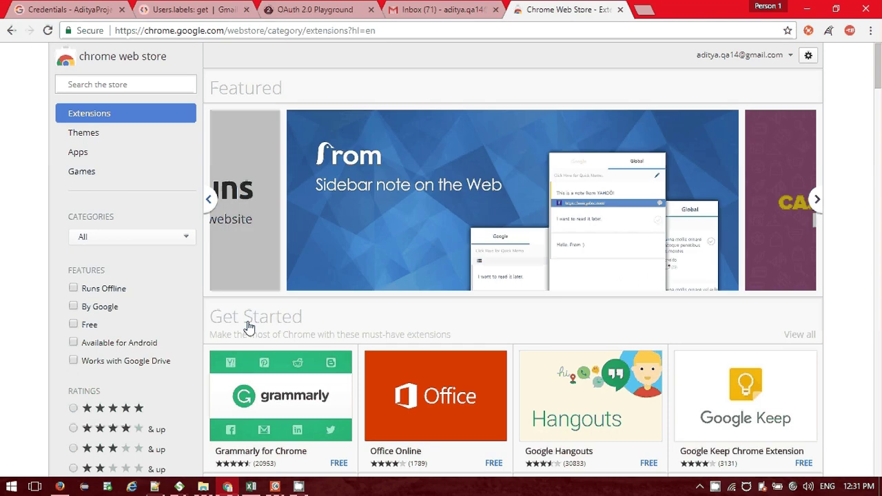
pyautogui.hotkey('alt', 'Tab')
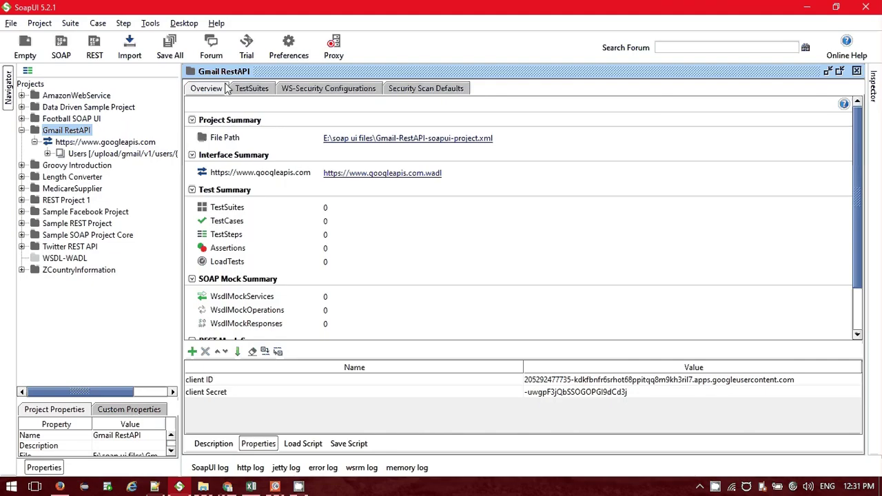
# Search 'google api' in a new Chrome tab and open the Cloud Console API Library result.
pyautogui.hotkey('alt', 'Tab')
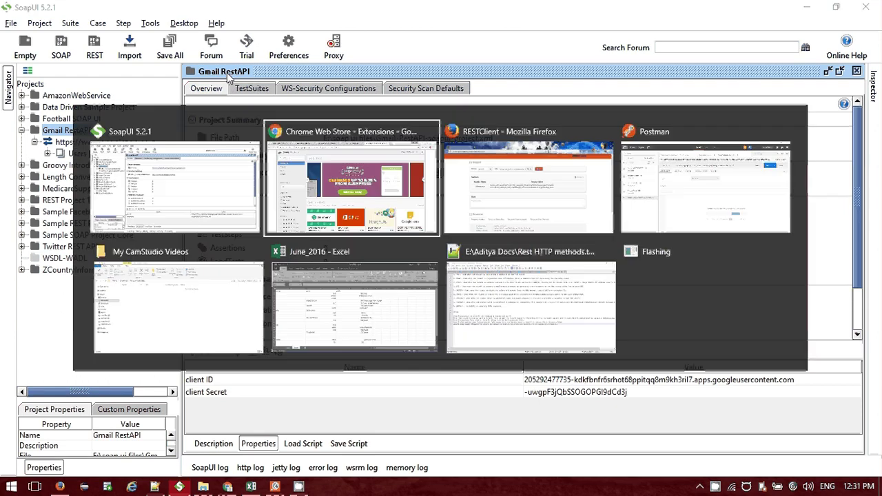
pyautogui.hotkey('ctrl', 't')
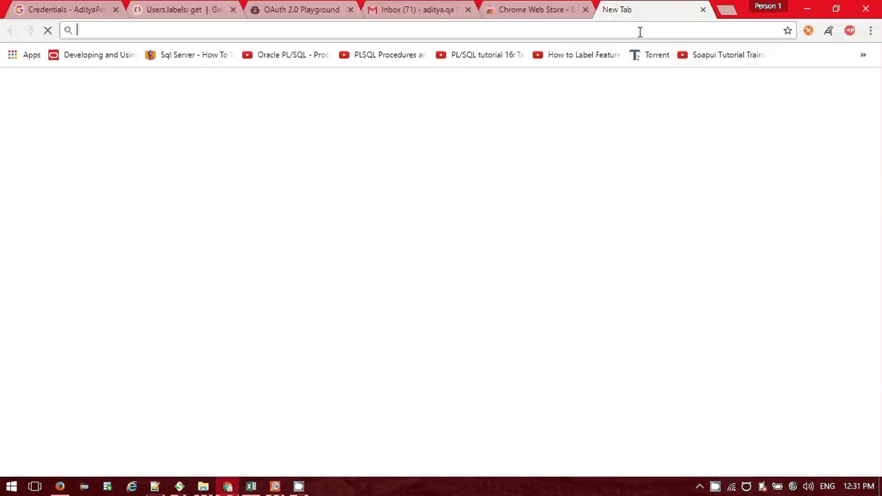
pyautogui.write('g')
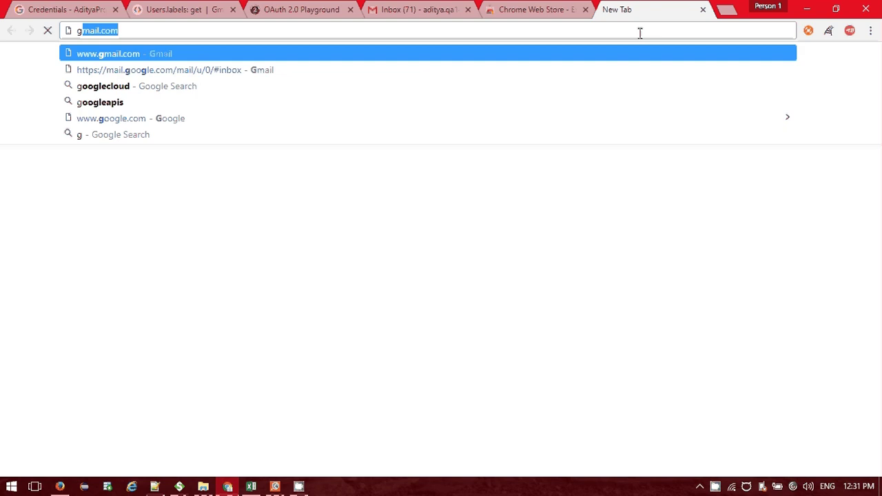
pyautogui.write('oogle api')
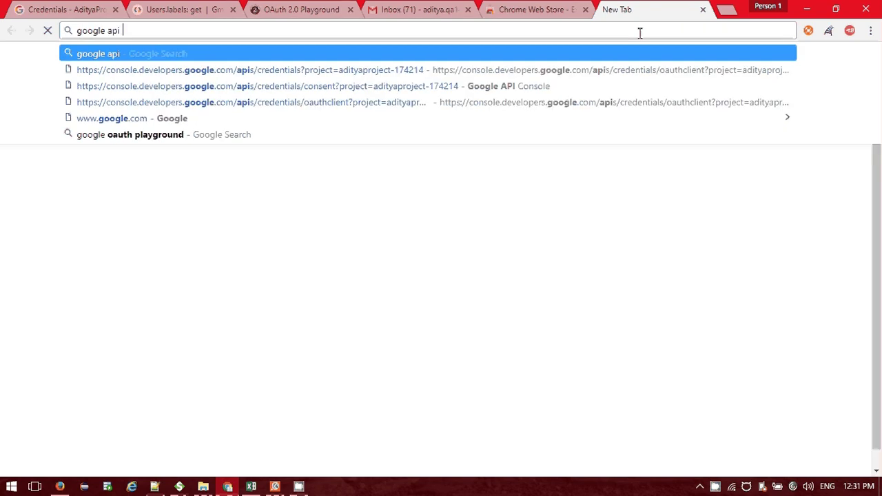
pyautogui.press('Return')
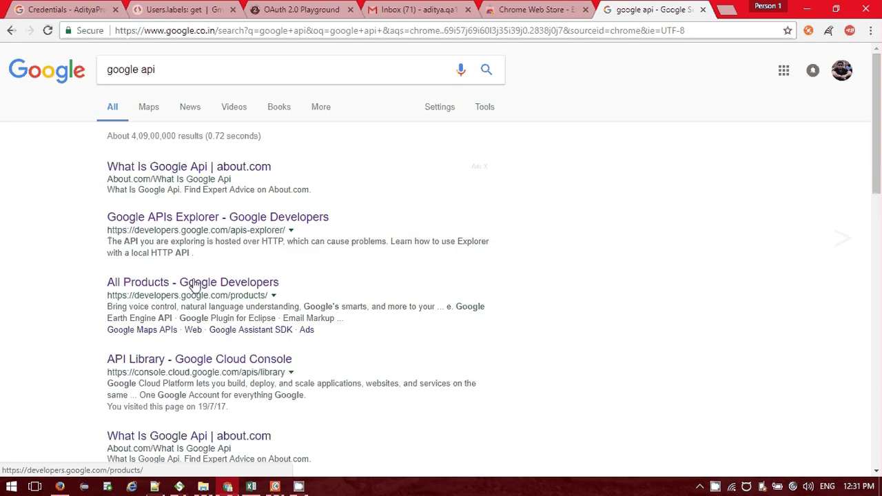
pyautogui.click(190, 359)
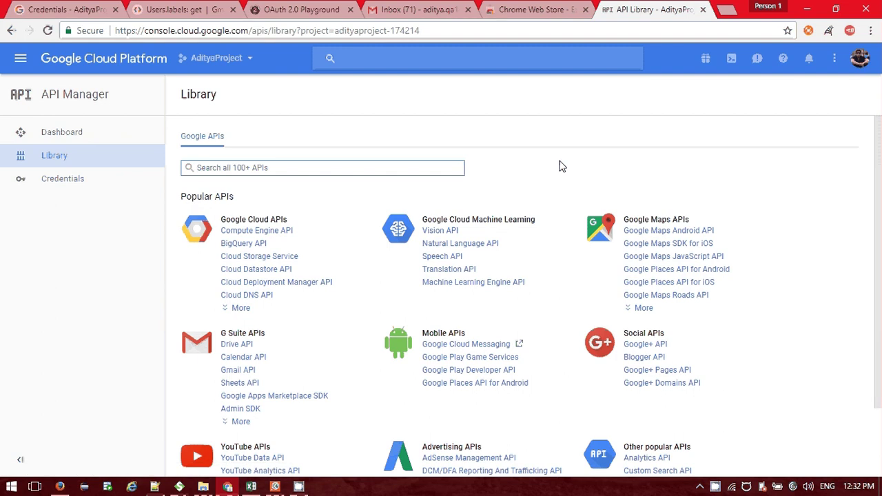
# Review the Gmail API overview in the AdityaProject API Library, then return to the Library.
pyautogui.scroll(-1, 560, 166)
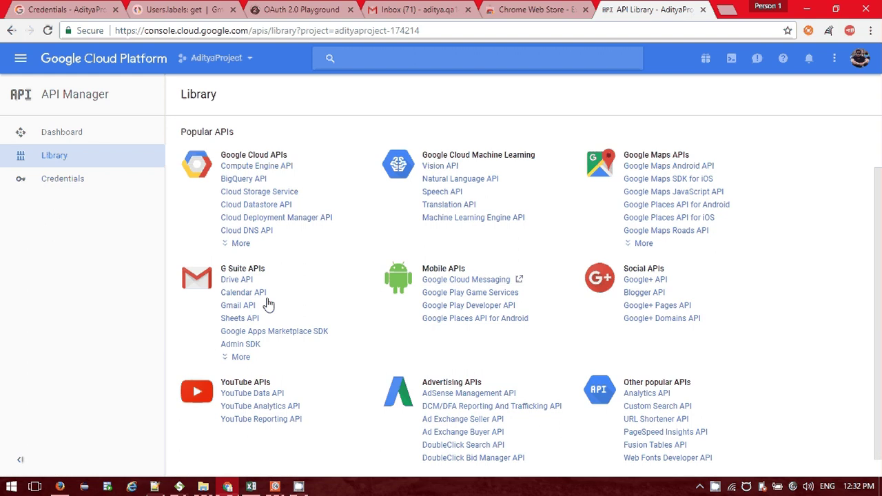
pyautogui.scroll(-1, 400, 298)
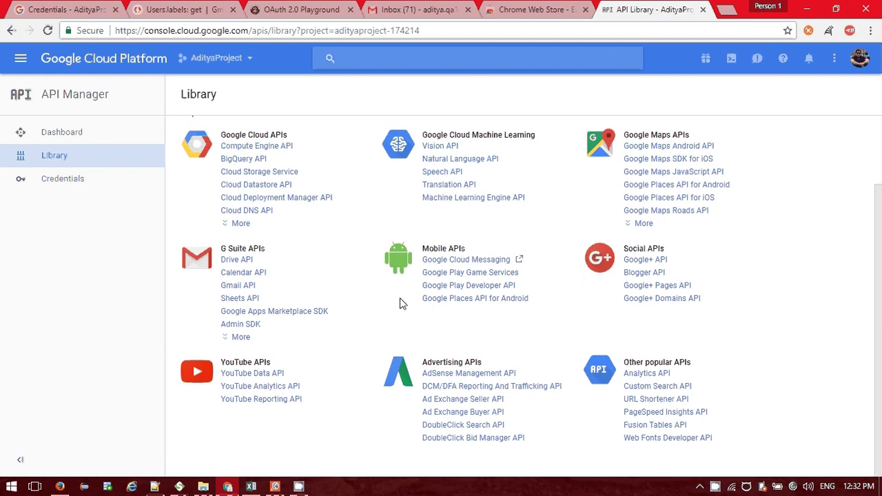
pyautogui.scroll(2, 400, 297)
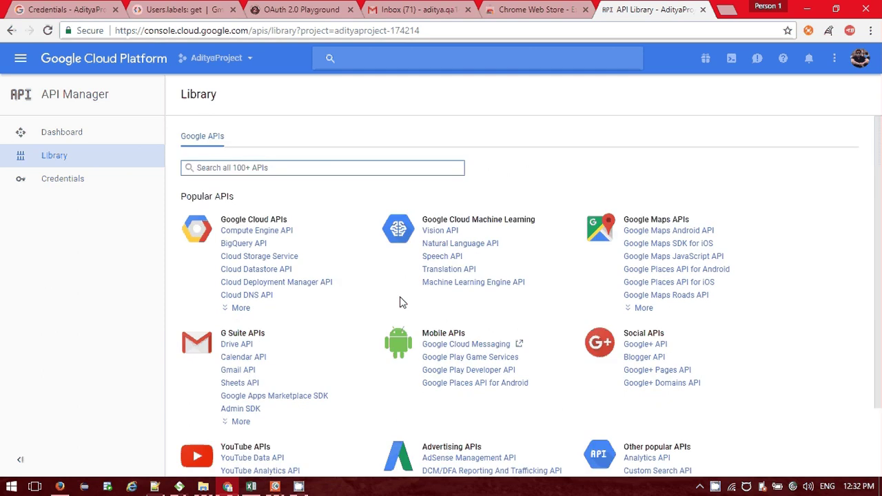
pyautogui.scroll(-2, 399, 301)
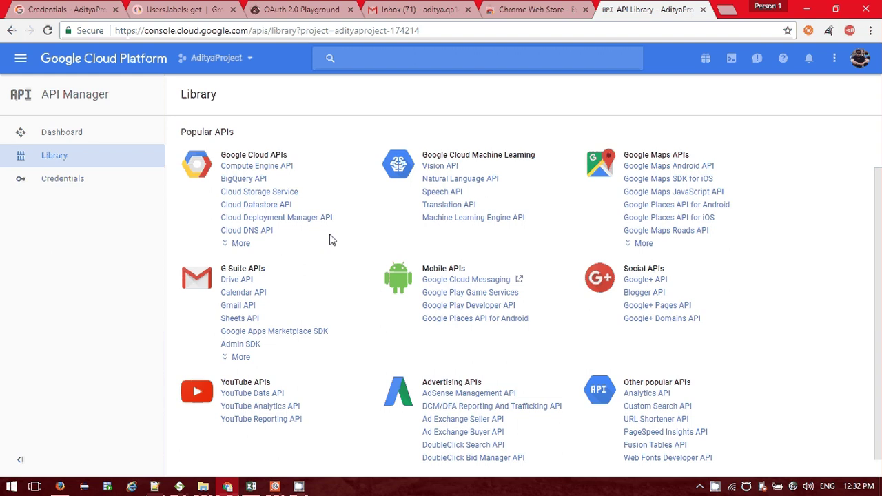
pyautogui.click(235, 308)
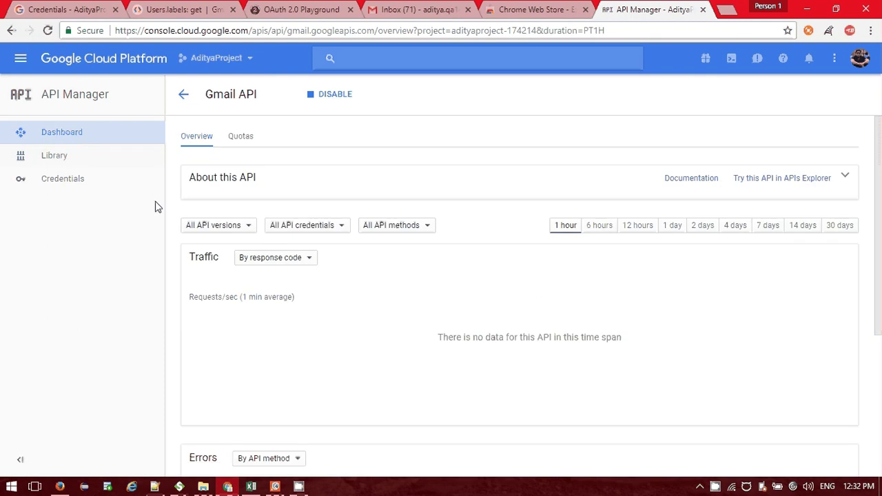
pyautogui.click(66, 168)
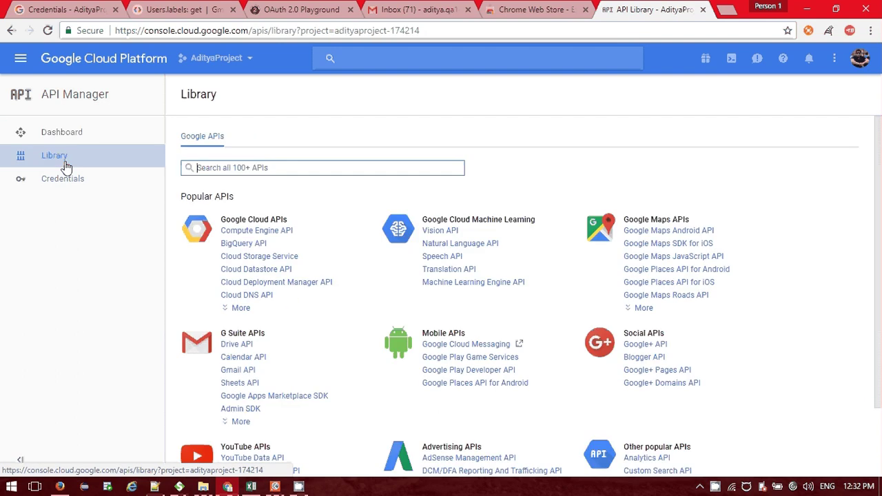
pyautogui.click(174, 9)
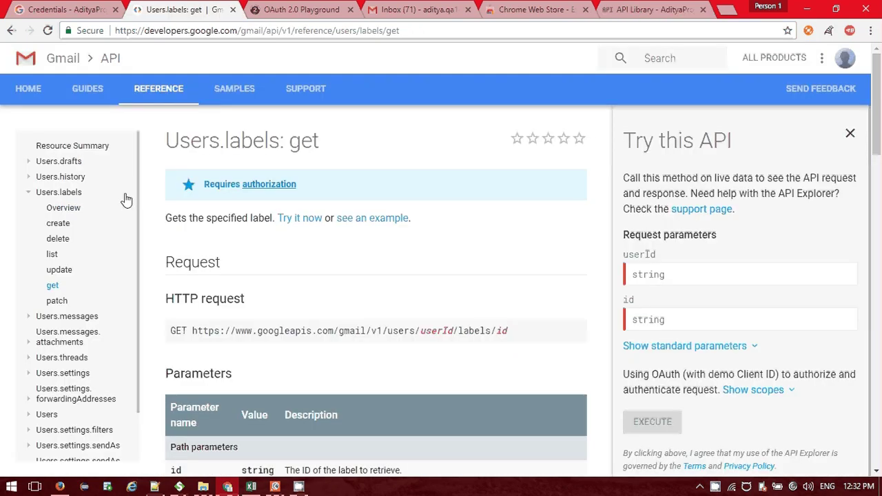
# Collapse Users.labels, expand Users.drafts, and select the labels get request URL.
pyautogui.click(31, 194)
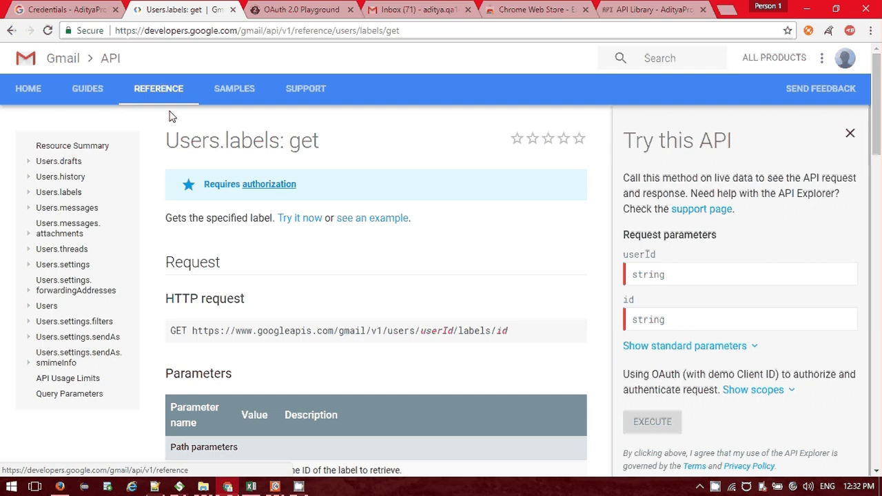
pyautogui.click(29, 163)
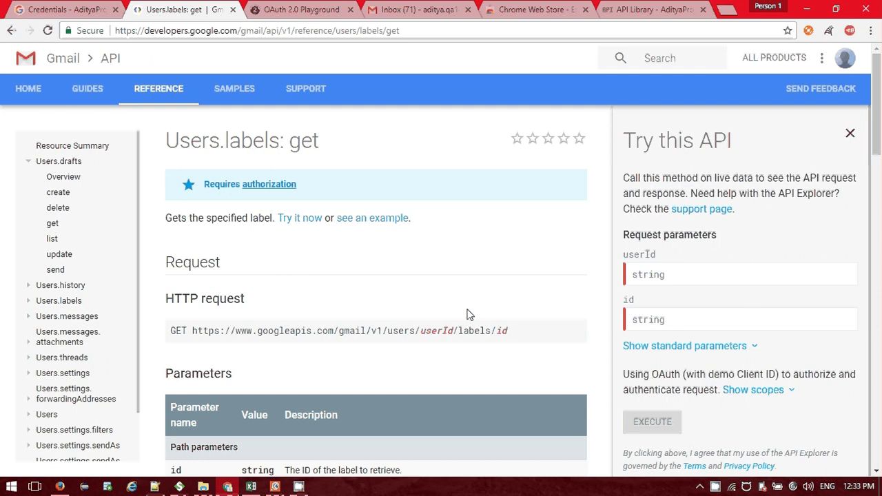
pyautogui.moveTo(508, 331); pyautogui.dragTo(192, 329)
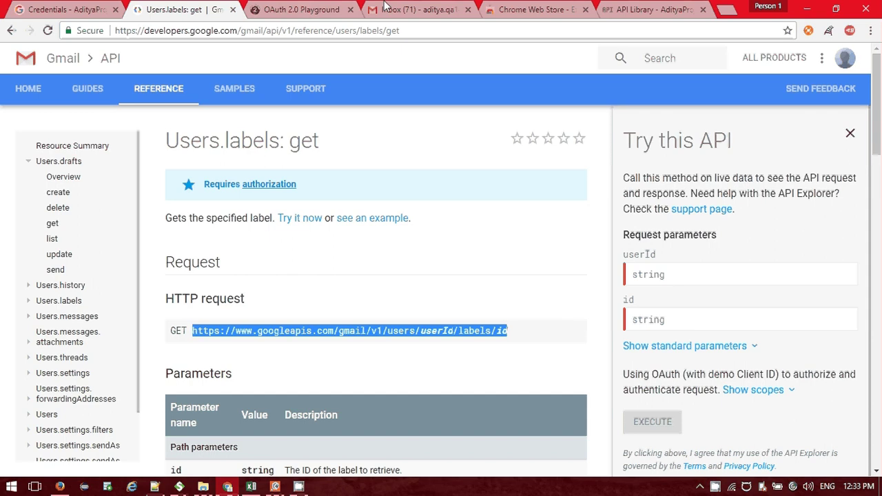
pyautogui.click(385, 7)
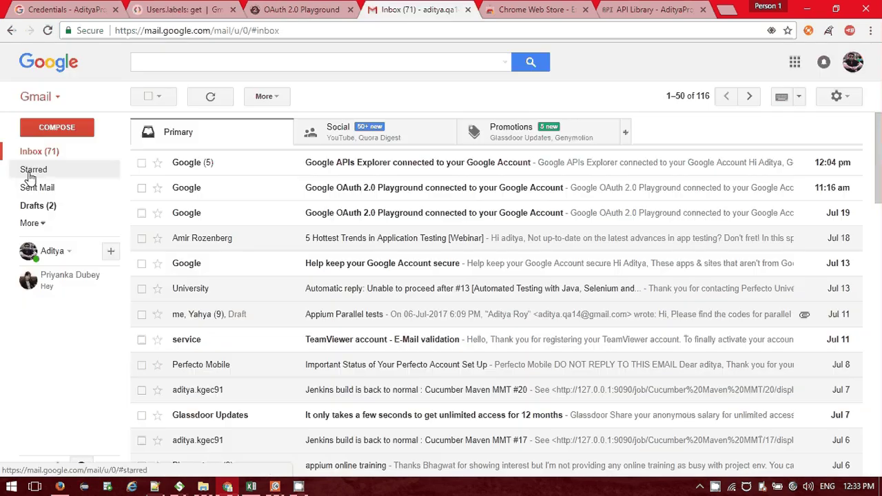
pyautogui.click(208, 8)
pyautogui.click(195, 331)
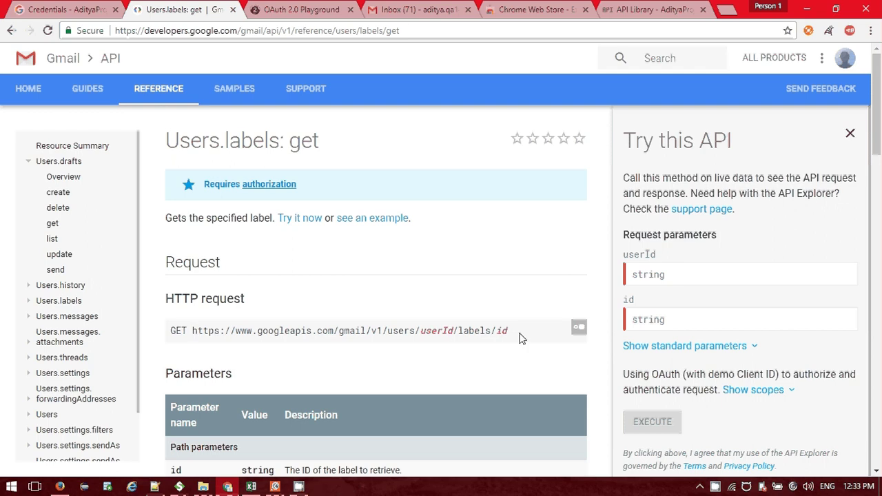
# Cycle through the OAuth 2.0 Playground and Gmail tabs, then bring SoapUI forward.
pyautogui.hotkey('ctrl', 'Tab')
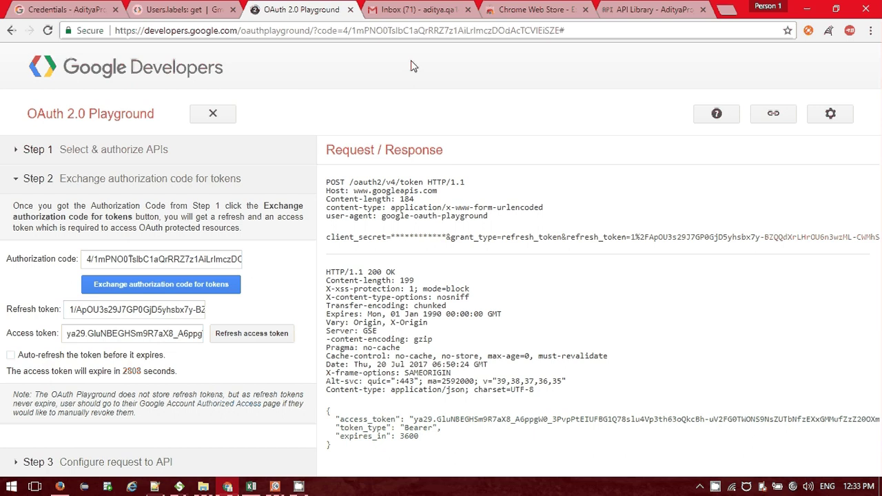
pyautogui.hotkey('ctrl', 'Tab')
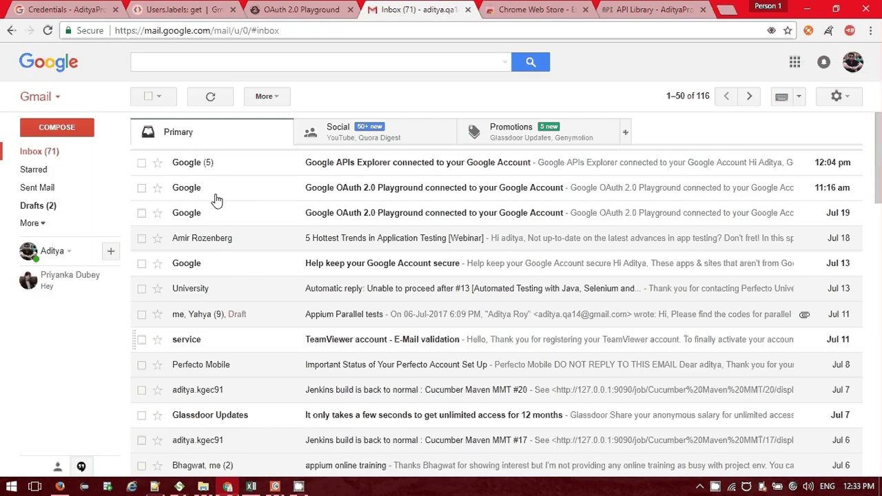
pyautogui.hotkey('ctrl', 'shift', 'Tab')
pyautogui.hotkey('ctrl', 'shift', 'Tab')
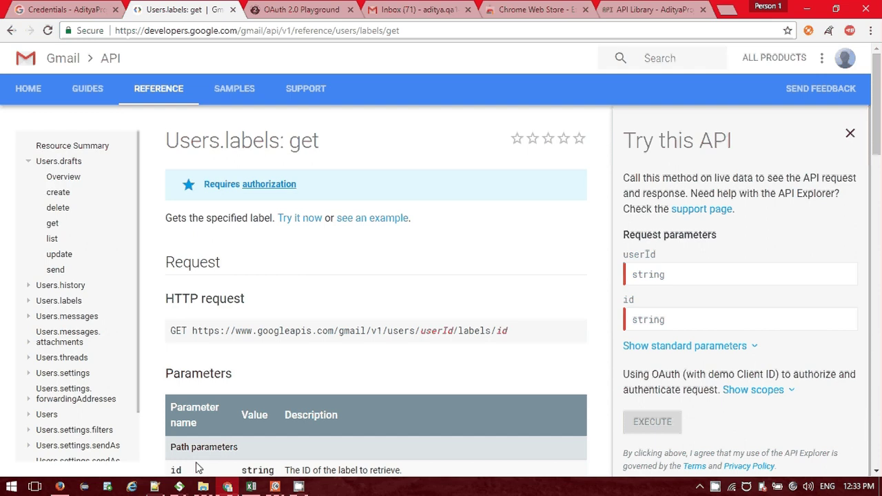
pyautogui.click(181, 486)
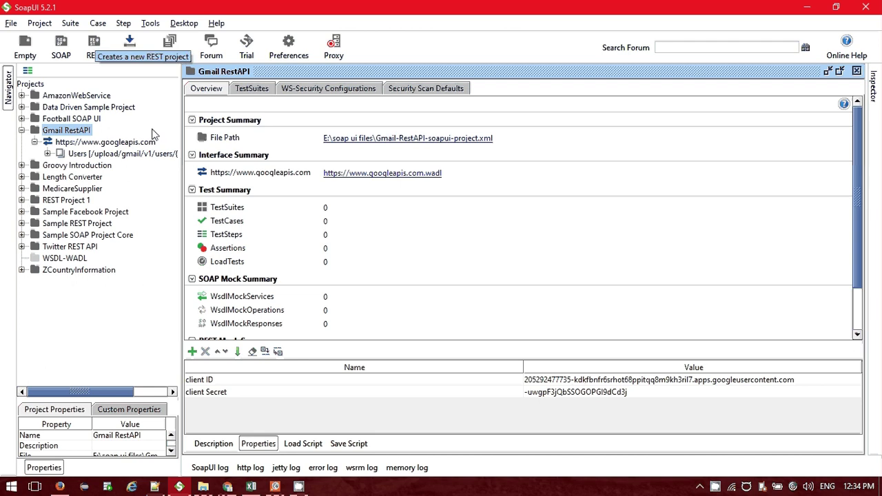
# Start a new REST project and paste the copied request URL into its URI field.
pyautogui.click(94, 41)
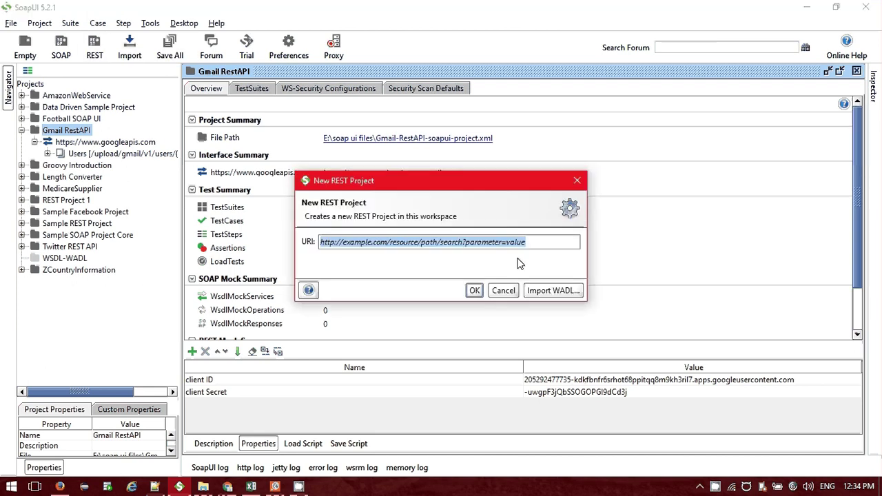
pyautogui.click(527, 236)
pyautogui.moveTo(447, 190); pyautogui.dragTo(495, 198)
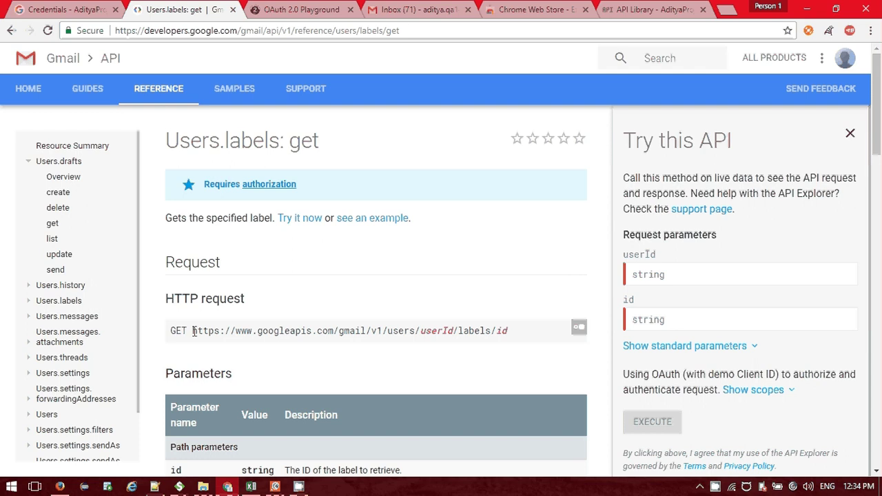
pyautogui.moveTo(193, 331); pyautogui.dragTo(334, 329)
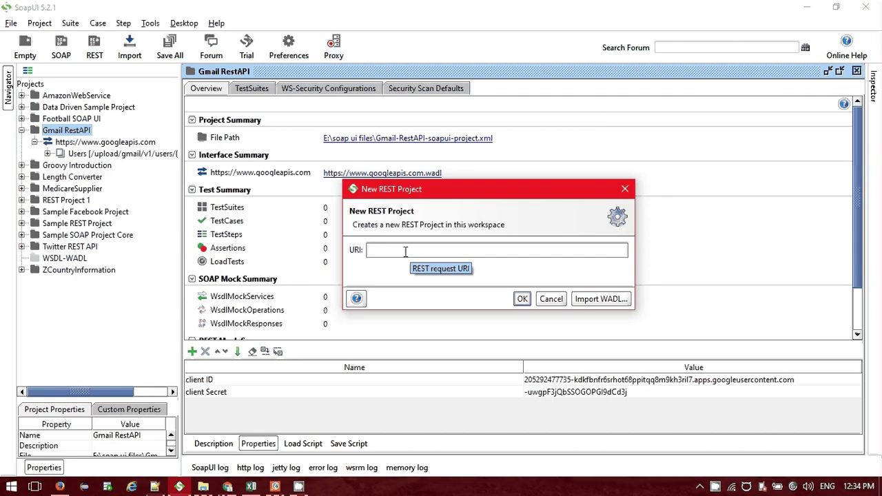
pyautogui.click(405, 251)
pyautogui.hotkey('ctrl', 'v')
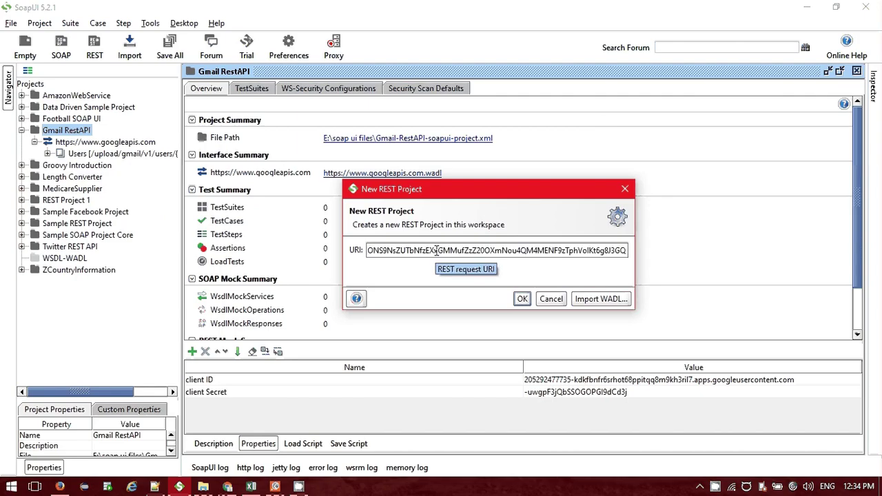
pyautogui.hotkey('ctrl', 'a')
pyautogui.hotkey('alt', 'Tab')
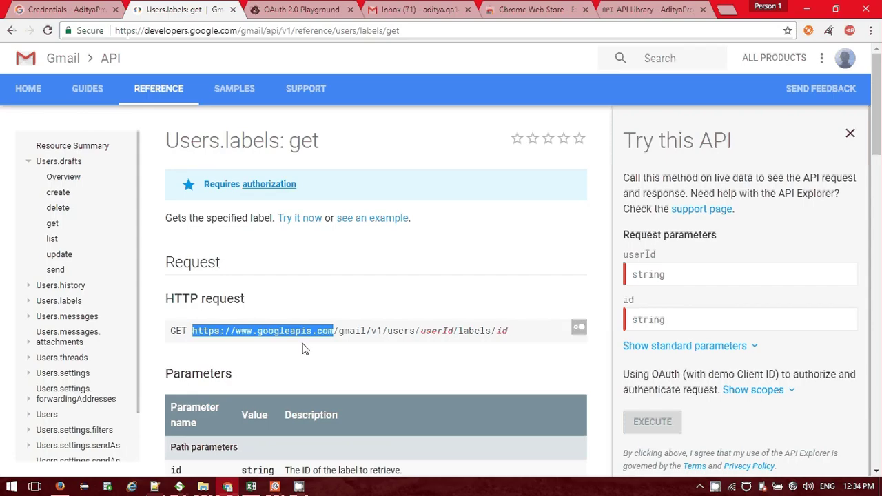
pyautogui.hotkey('ctrl', 'c')
pyautogui.hotkey('alt', 'Tab')
pyautogui.hotkey('ctrl', 'v')
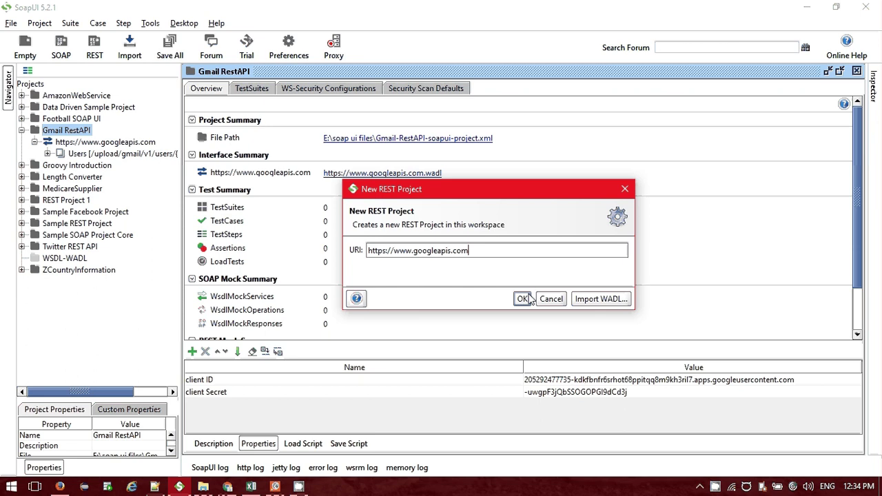
pyautogui.click(620, 186)
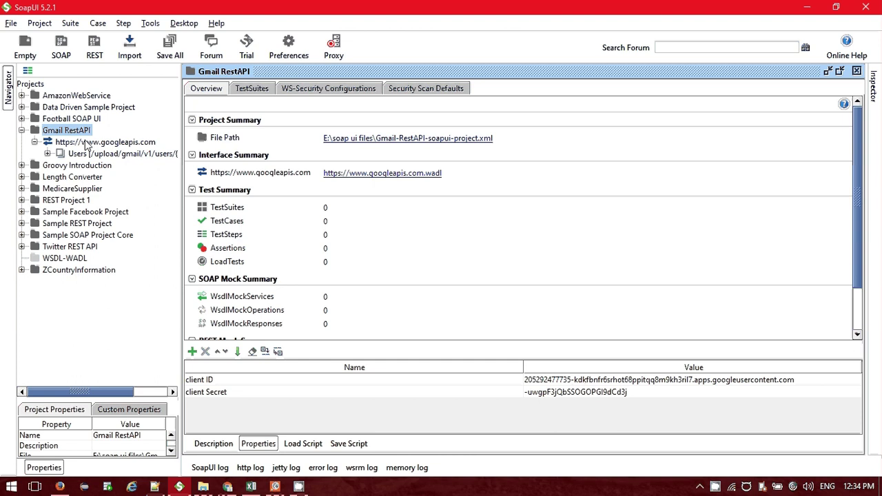
pyautogui.click(110, 142)
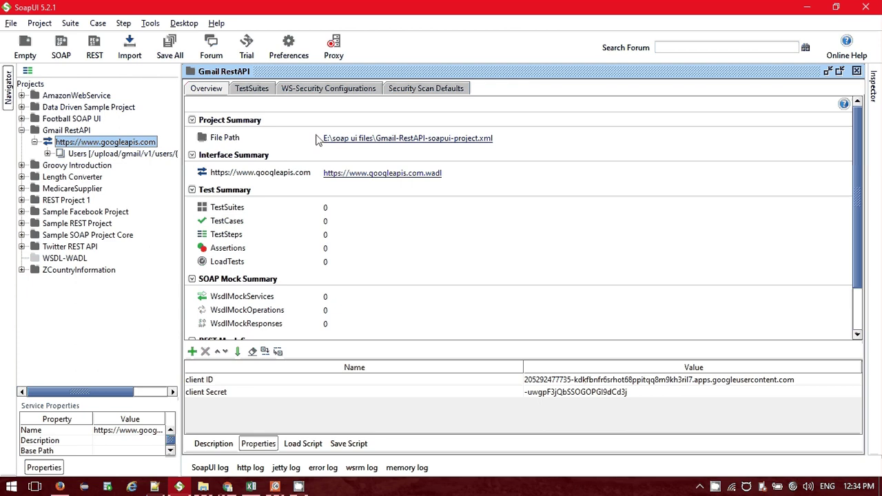
pyautogui.click(95, 45)
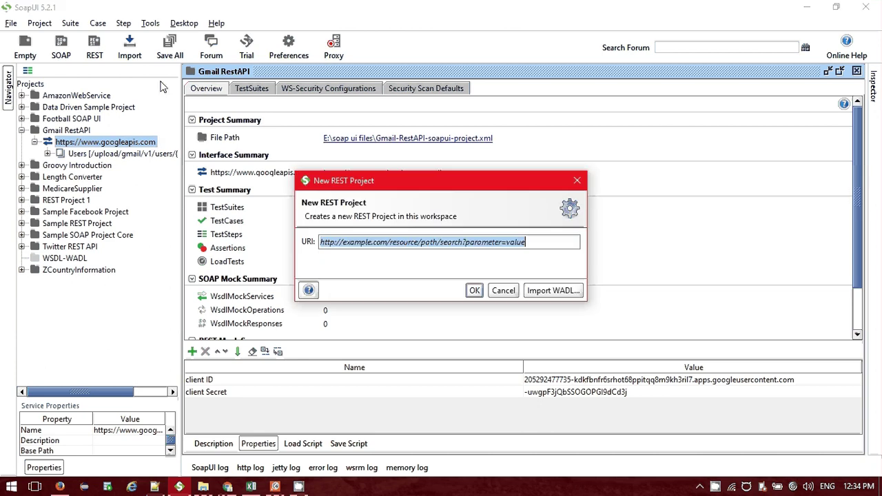
pyautogui.click(399, 240)
pyautogui.hotkey('ctrl', 'v')
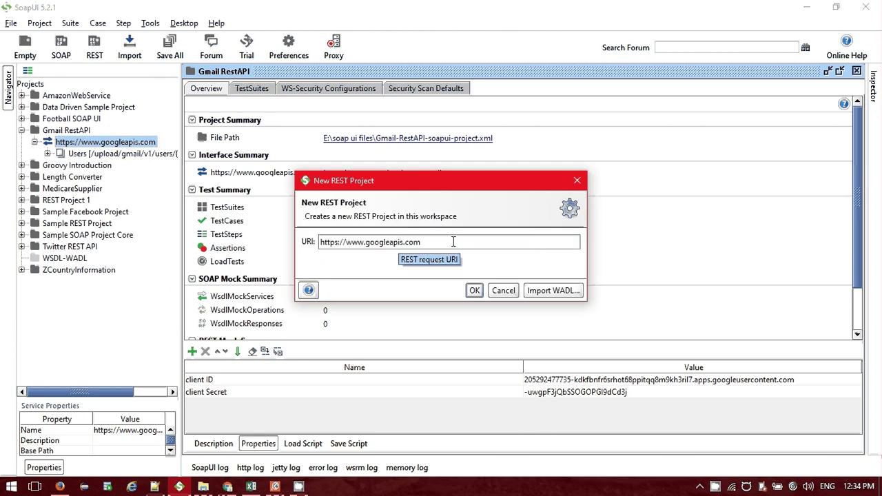
pyautogui.moveTo(428, 242); pyautogui.dragTo(347, 242)
pyautogui.click(447, 243)
pyautogui.moveTo(422, 242); pyautogui.dragTo(318, 237)
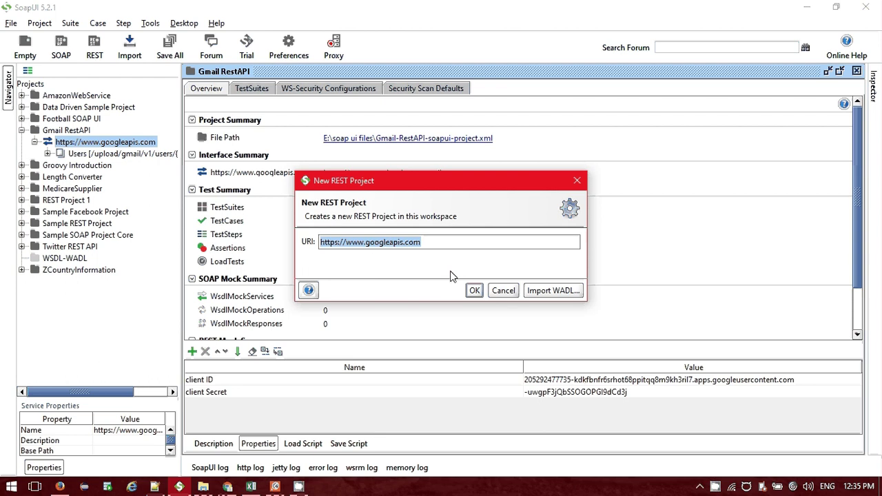
pyautogui.click(475, 290)
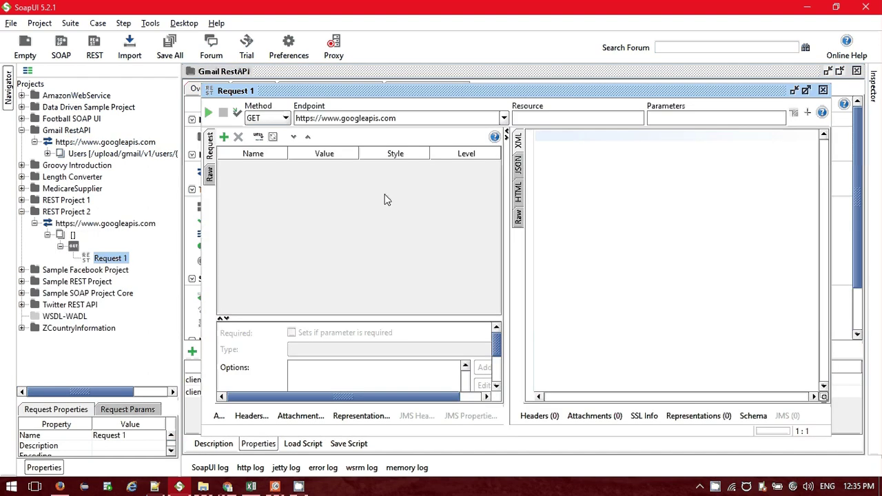
pyautogui.moveTo(397, 118); pyautogui.dragTo(312, 118)
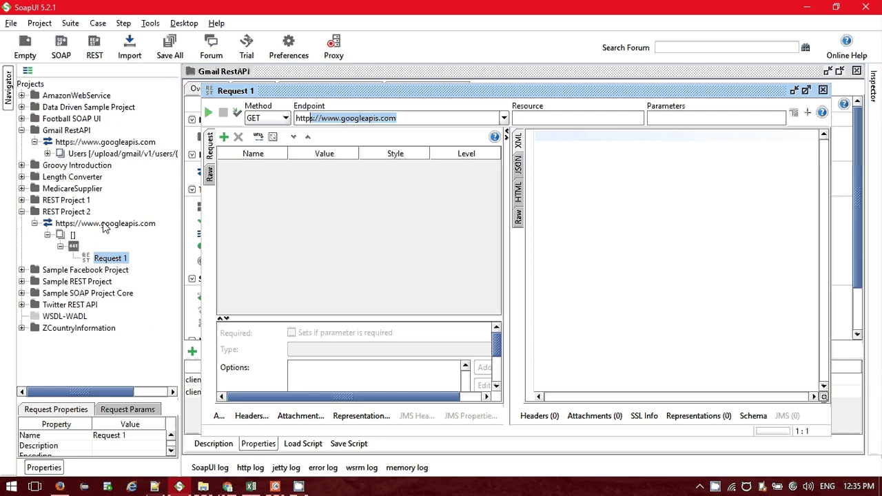
# Remove REST Project 2 without saving and expand the Gmail RestAPI Users resource.
pyautogui.click(822, 90)
pyautogui.rightClick(79, 217)
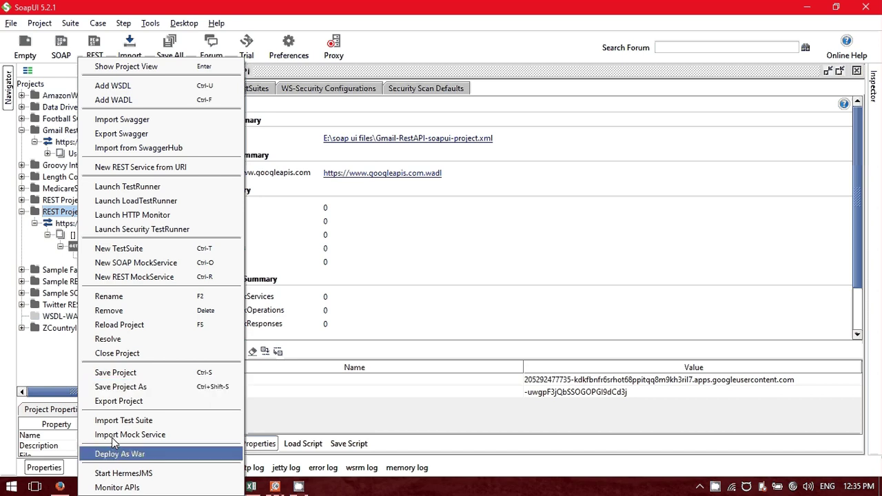
pyautogui.click(109, 310)
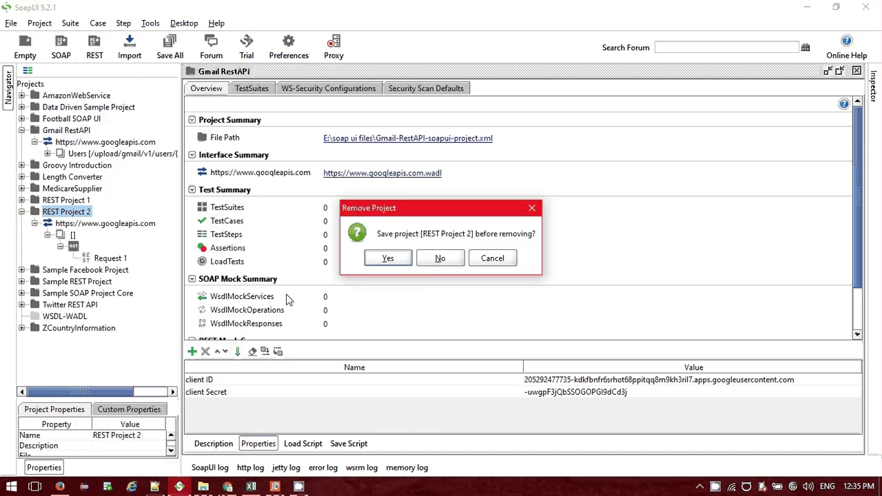
pyautogui.click(437, 259)
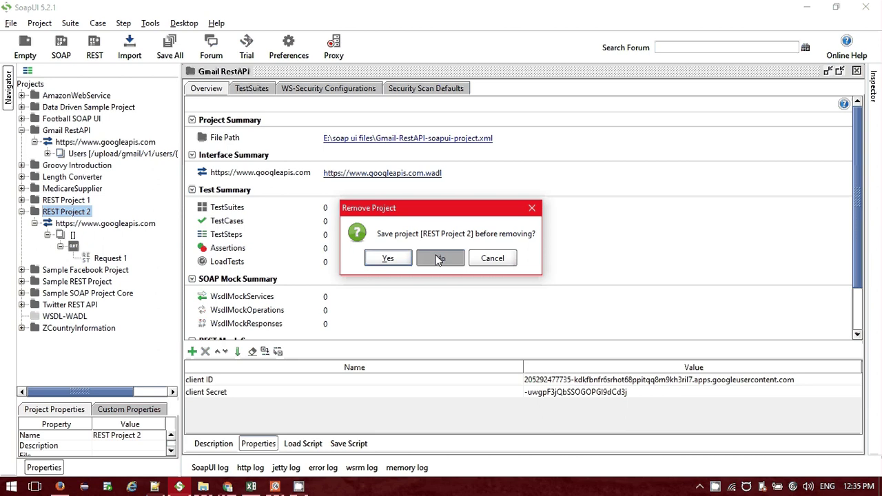
pyautogui.click(48, 153)
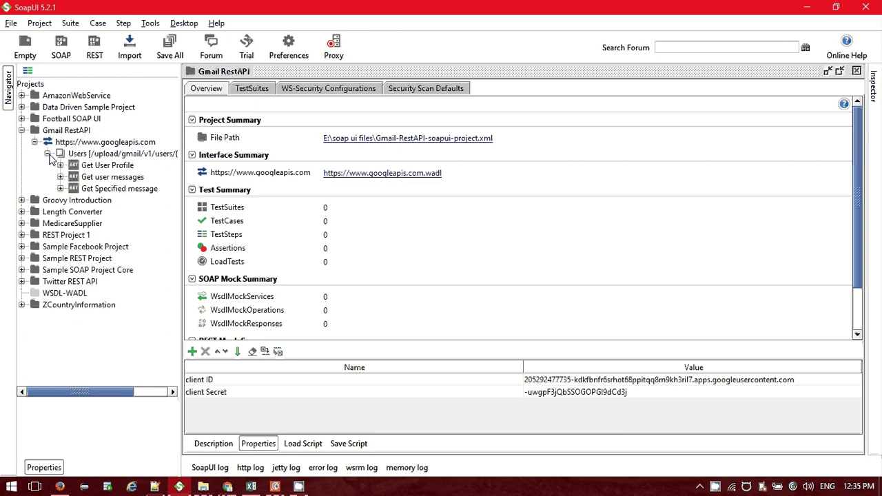
# Open Request 1 under Get User Profile and widen its parameters table.
pyautogui.doubleClick(106, 166)
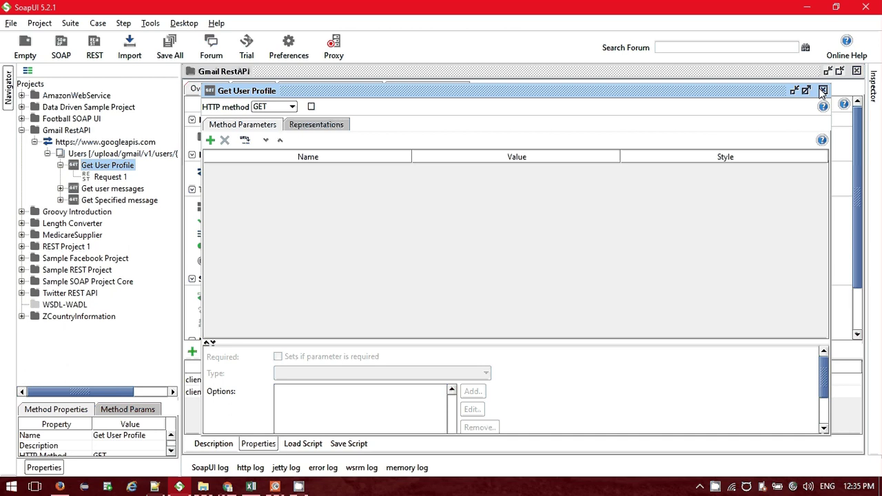
pyautogui.click(822, 92)
pyautogui.click(107, 177)
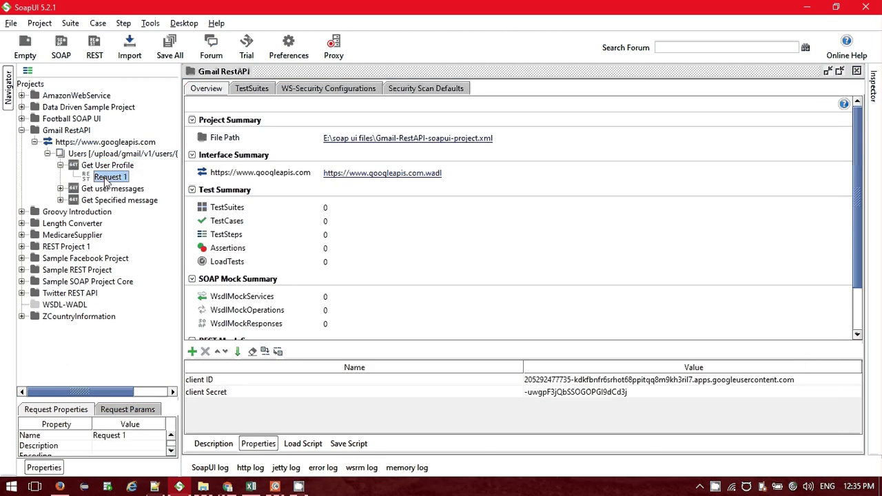
pyautogui.doubleClick(107, 178)
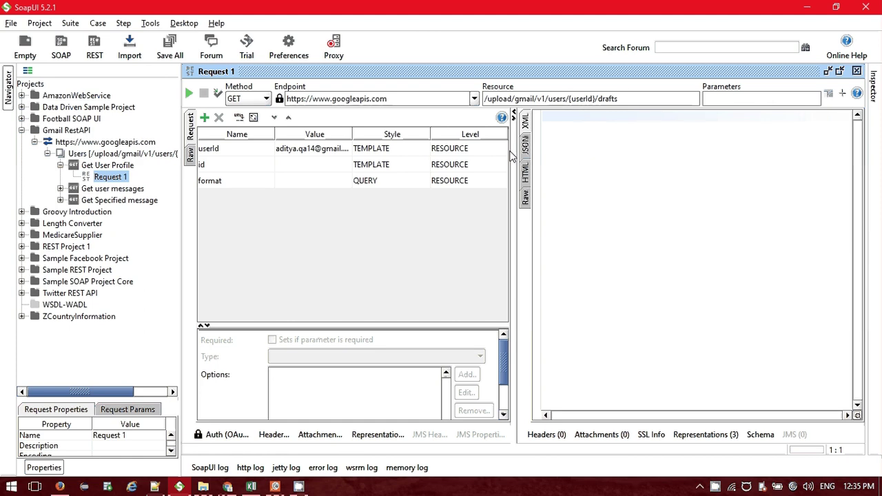
pyautogui.moveTo(510, 157); pyautogui.dragTo(544, 161)
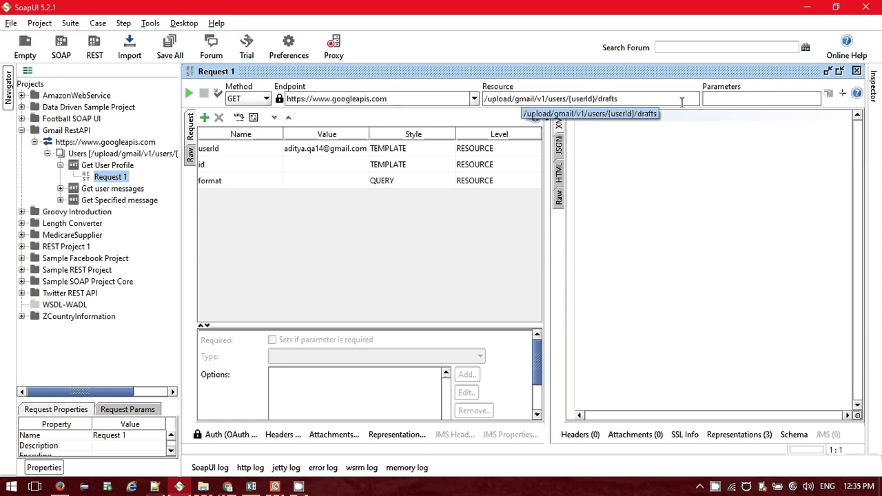
pyautogui.hotkey('alt', 'Tab')
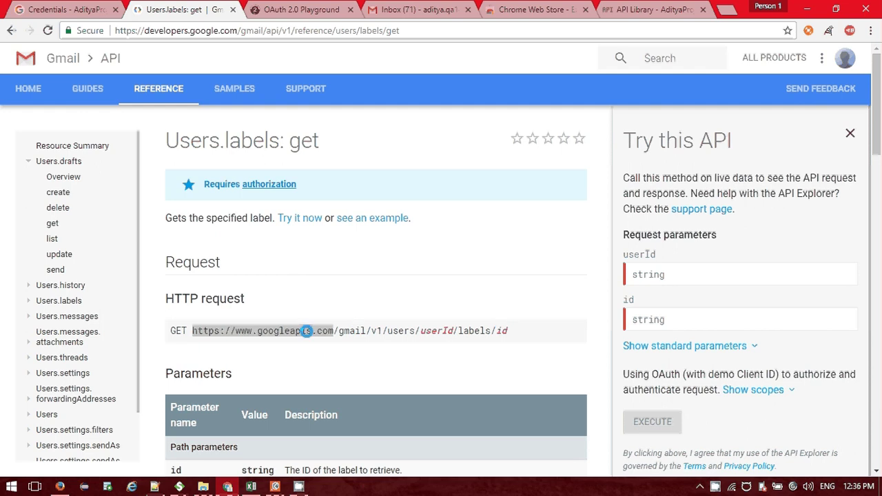
pyautogui.doubleClick(306, 331)
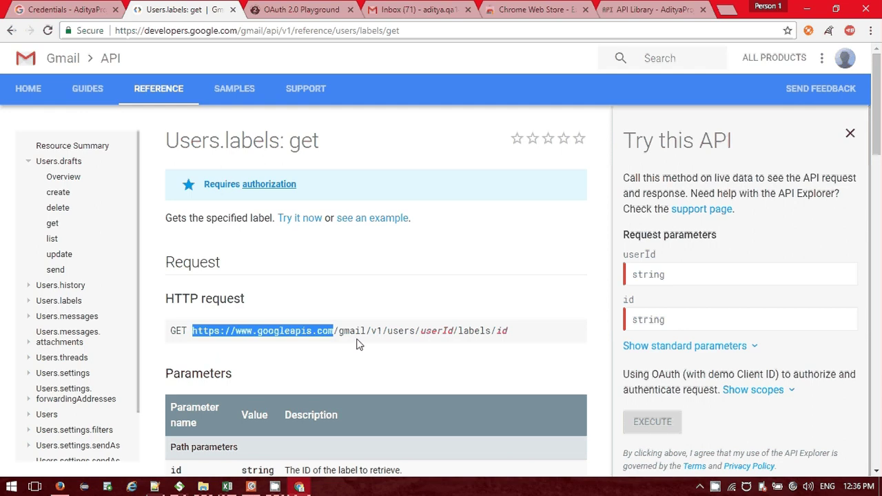
pyautogui.click(502, 330)
pyautogui.moveTo(507, 331); pyautogui.dragTo(340, 331)
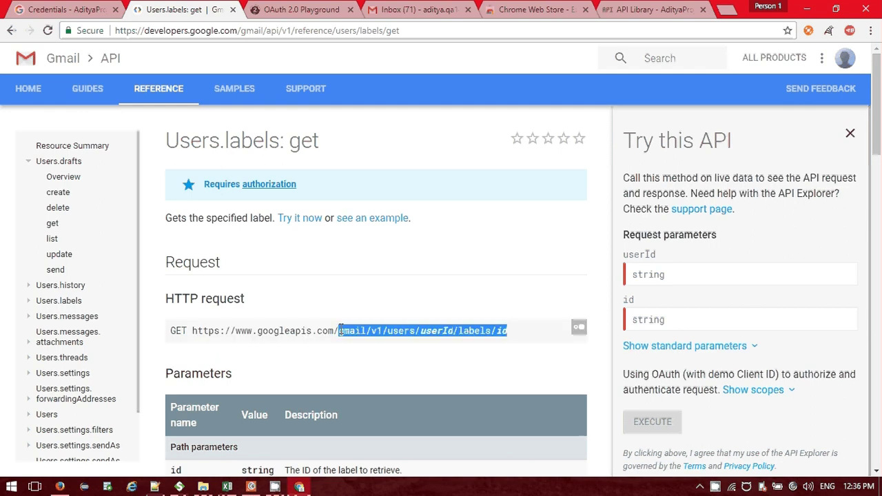
pyautogui.hotkey('alt', 'Tab')
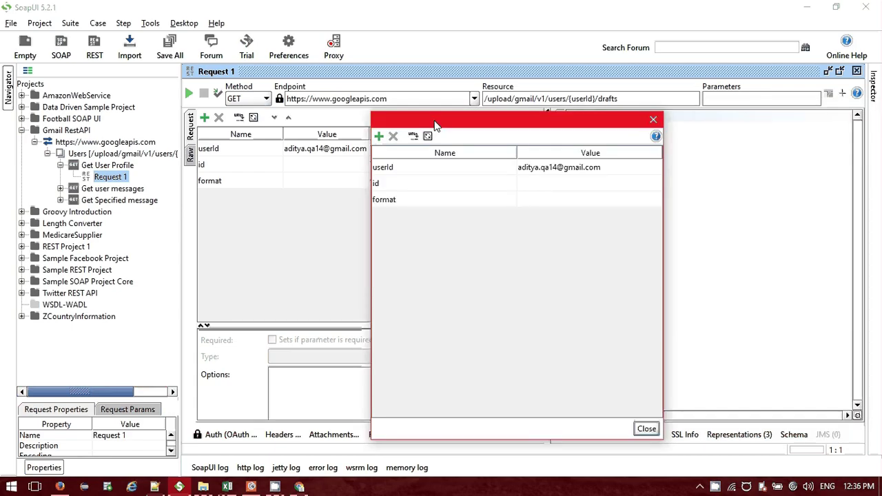
pyautogui.click(654, 120)
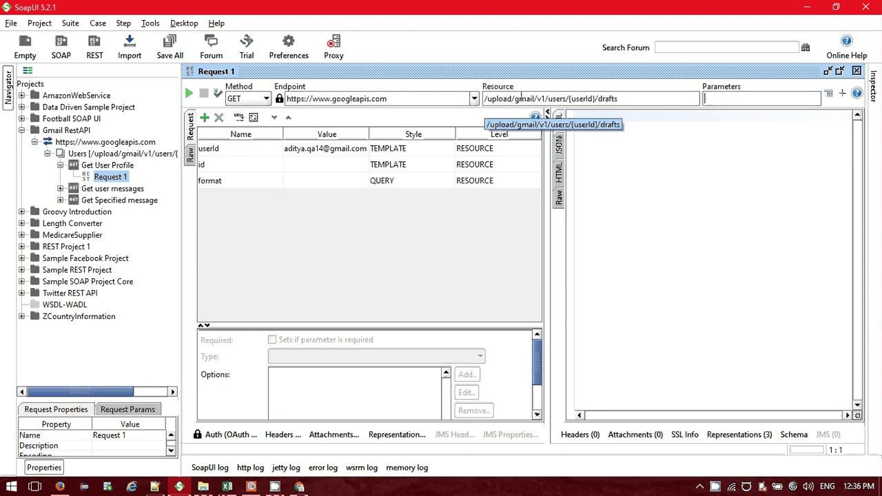
pyautogui.hotkey('alt', 'Tab')
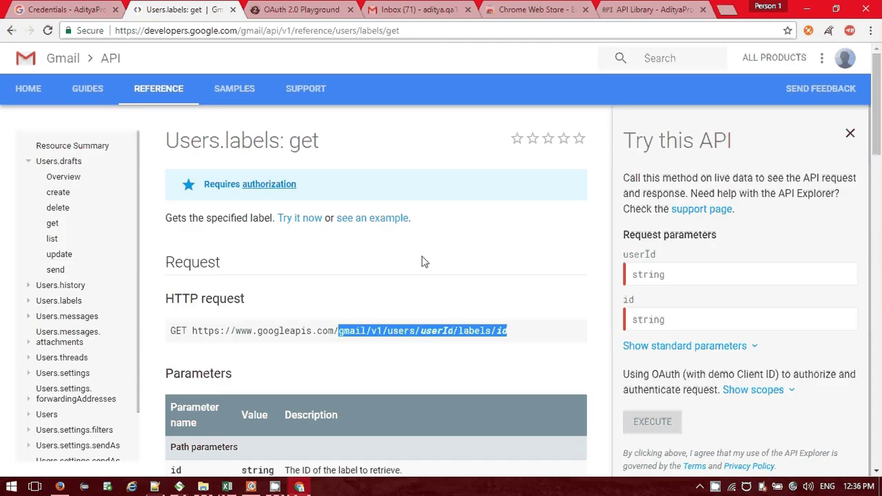
pyautogui.hotkey('alt', 'Tab')
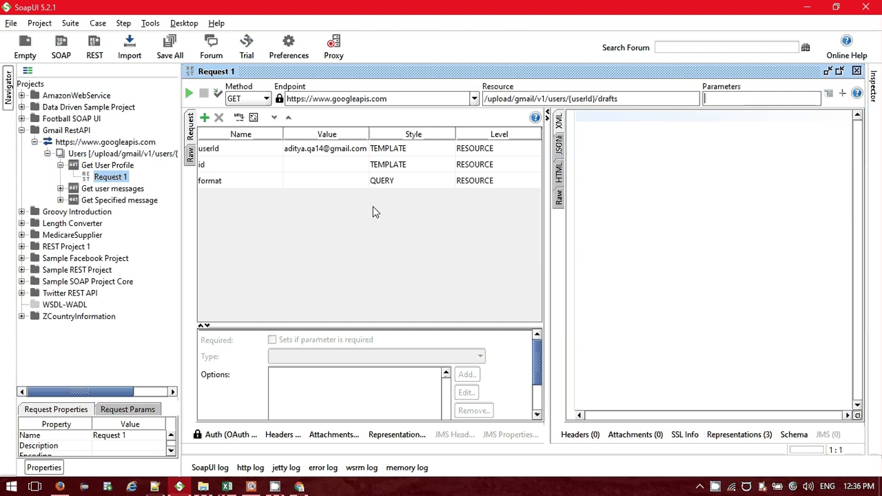
# Keep OAuth 2.0 as Request 1's authorization and open the Get Access Token form.
pyautogui.click(231, 435)
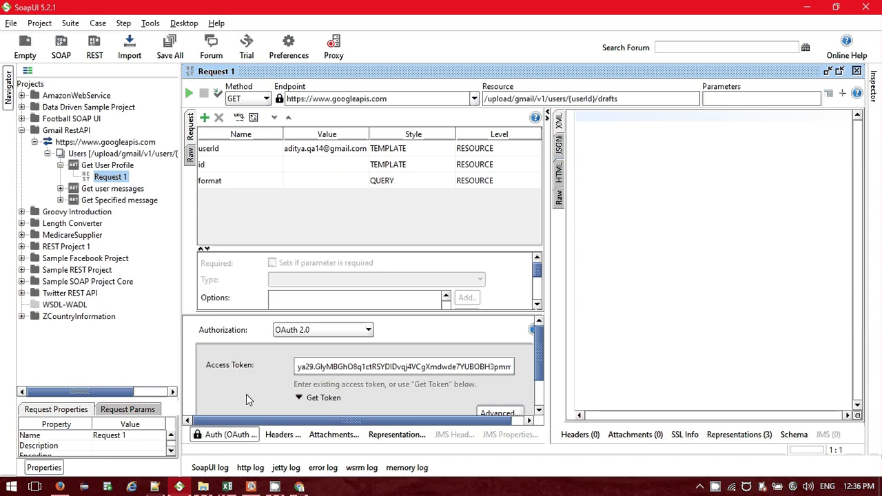
pyautogui.click(312, 332)
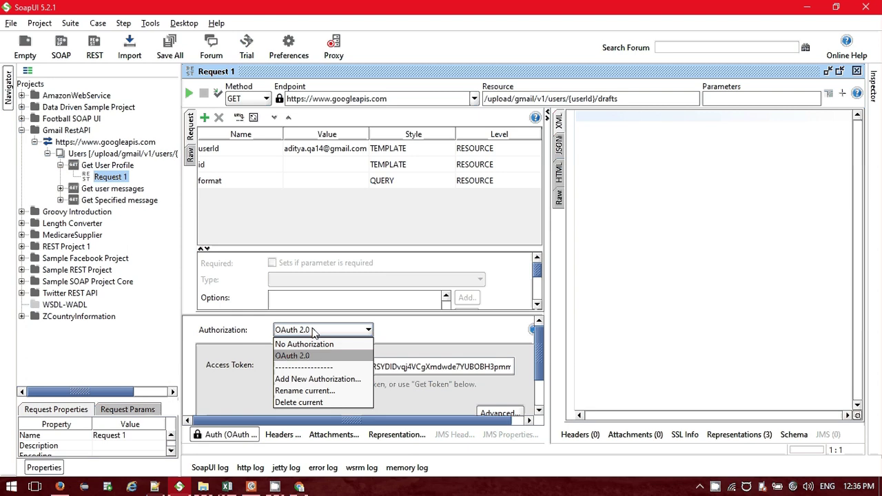
pyautogui.click(312, 330)
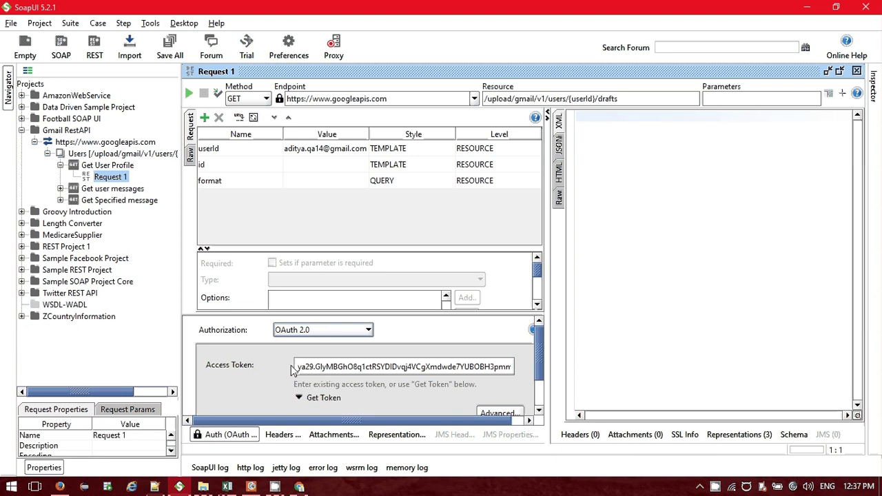
pyautogui.click(254, 435)
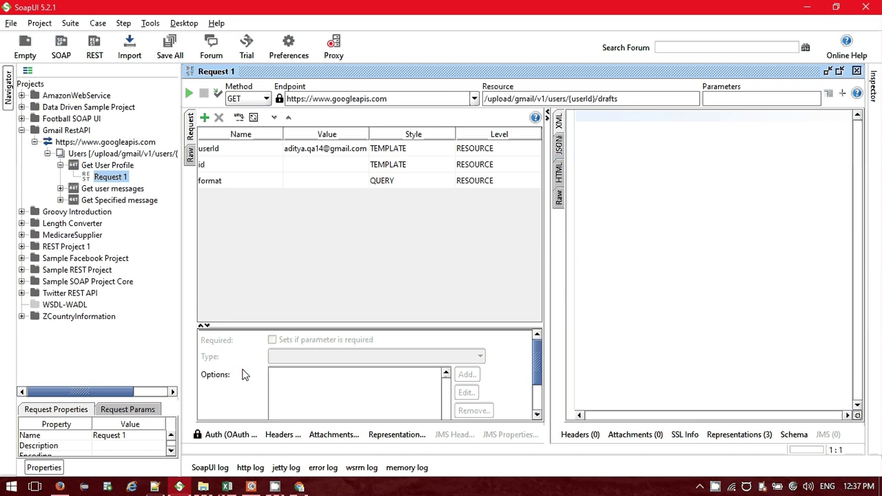
pyautogui.scroll(-1, 243, 374)
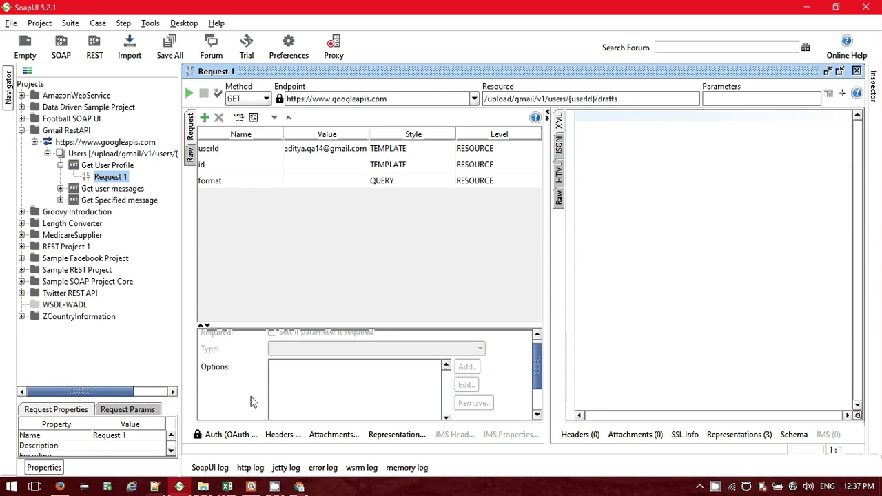
pyautogui.click(234, 435)
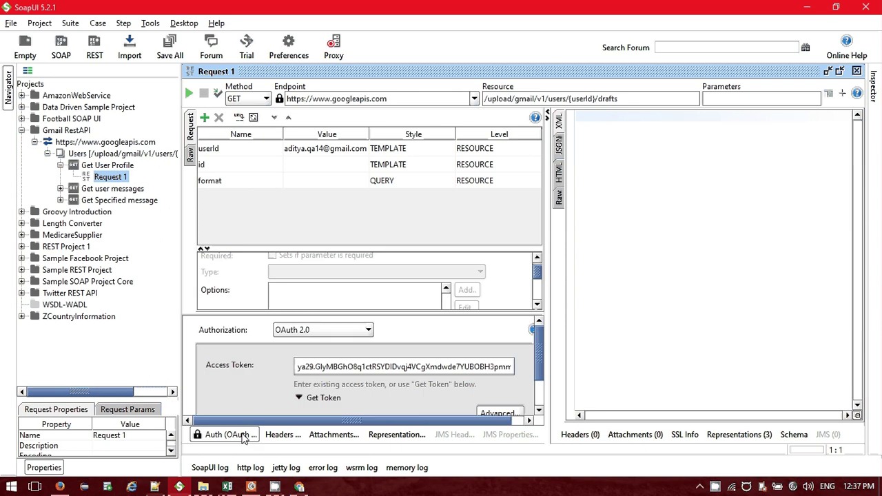
pyautogui.click(313, 400)
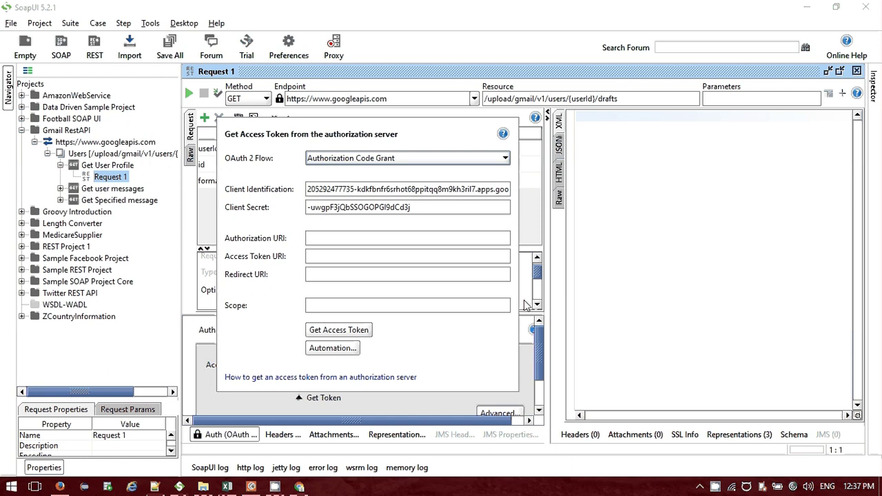
# Review the request path and authorization scopes on the Users.labels: get reference page.
pyautogui.click(301, 486)
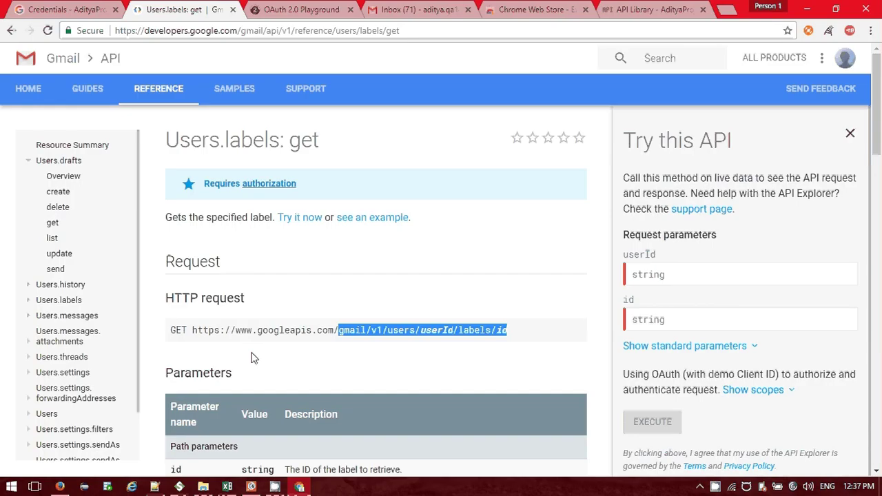
pyautogui.scroll(-4, 251, 358)
pyautogui.scroll(2, 233, 280)
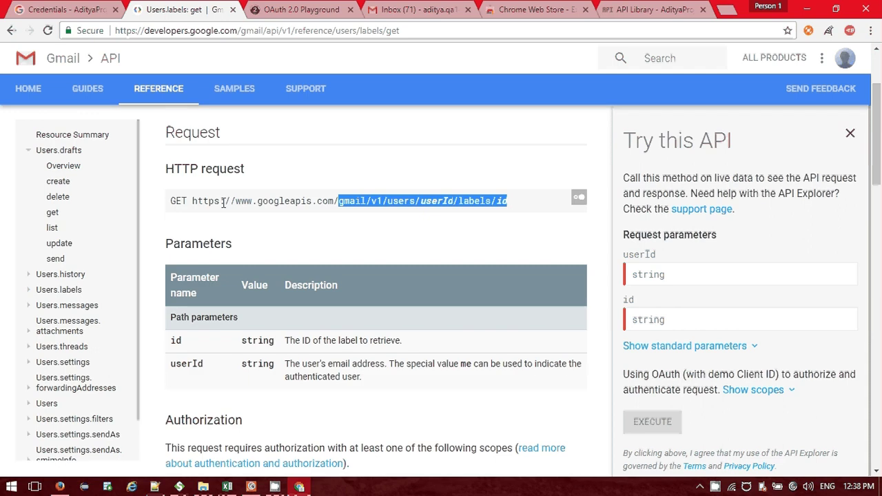
pyautogui.click(468, 239)
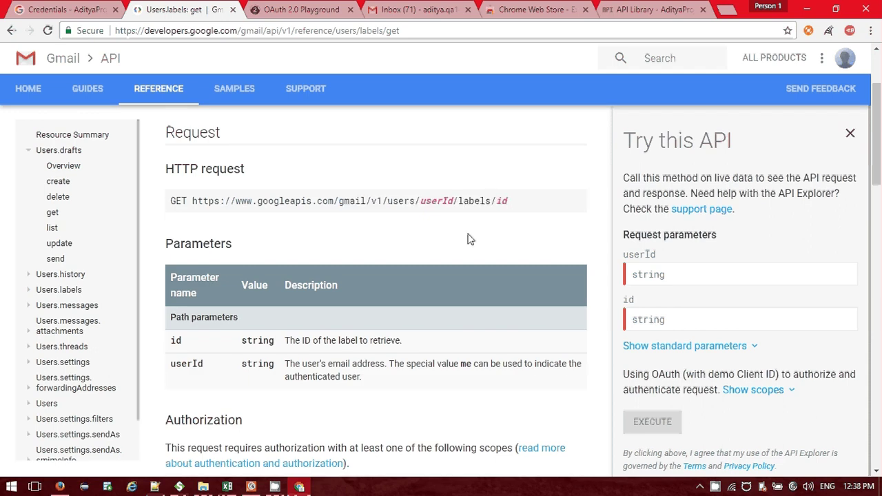
pyautogui.scroll(-5, 218, 236)
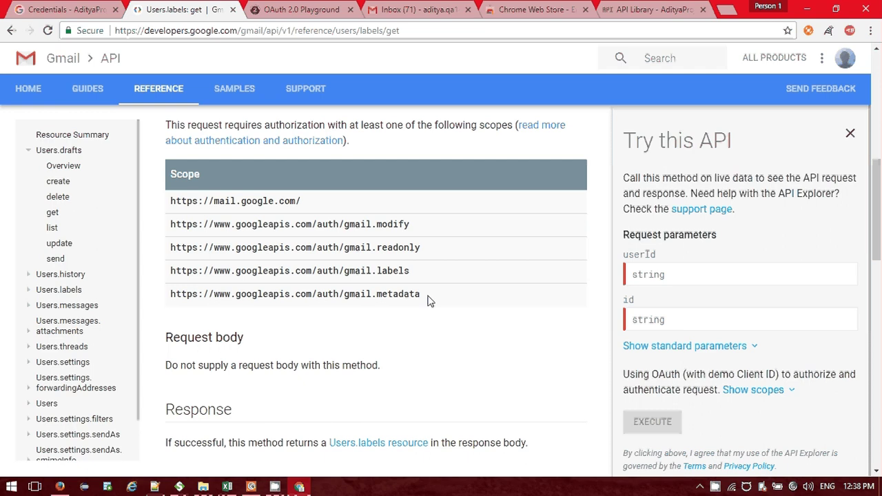
# Check the access token form's Automation scripts in SoapUI, then return to the Gmail reference.
pyautogui.hotkey('alt', 'Tab')
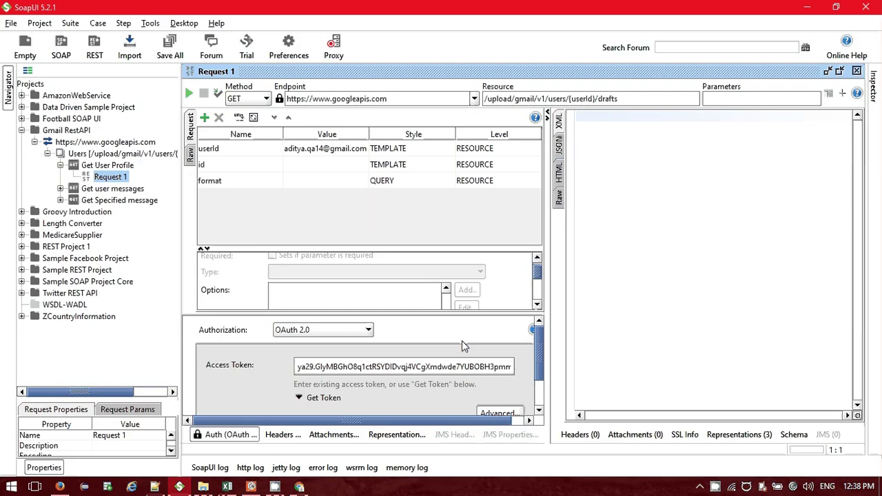
pyautogui.click(320, 398)
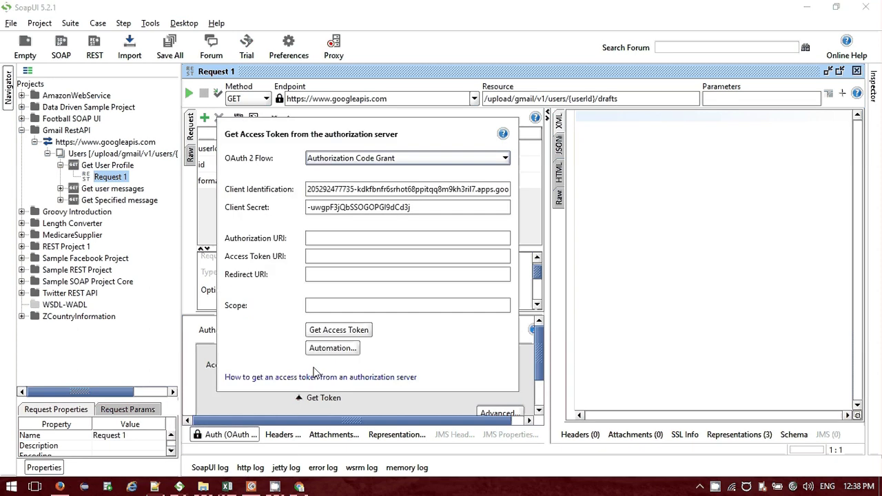
pyautogui.click(332, 348)
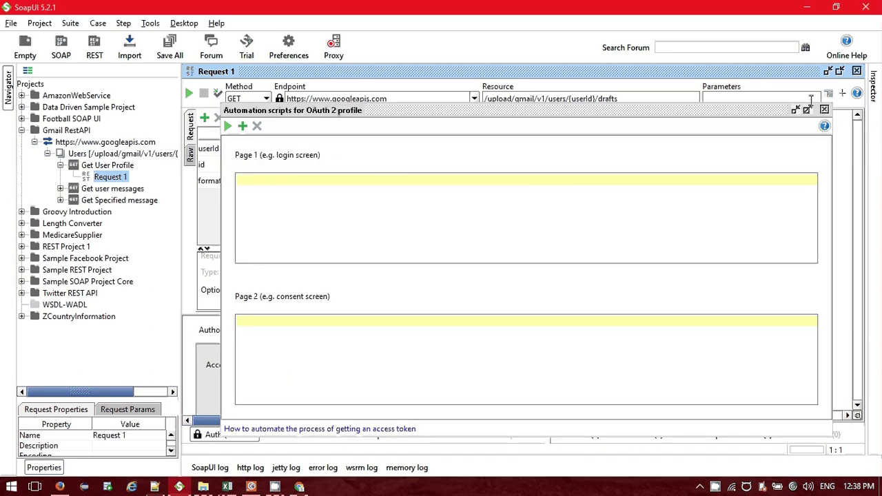
pyautogui.click(824, 110)
pyautogui.hotkey('alt', 'Tab')
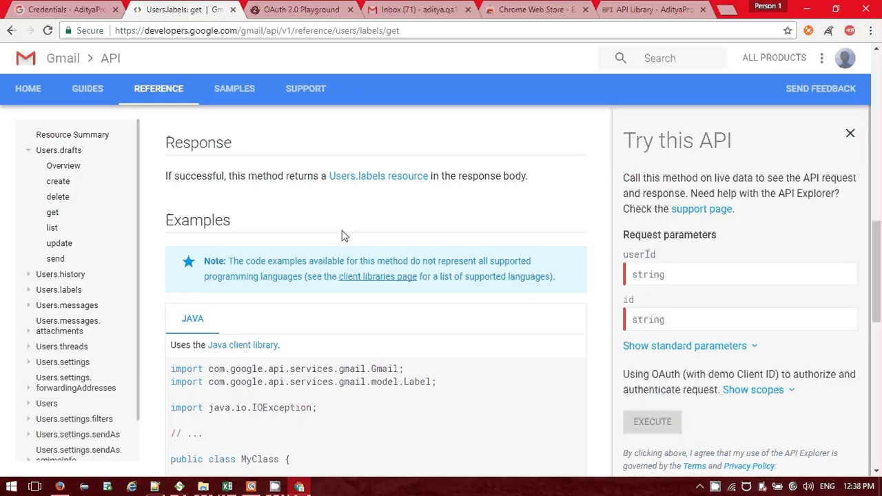
# Read the Java getLabel example taking userId and labelId, then return to SoapUI.
pyautogui.scroll(-5, 342, 235)
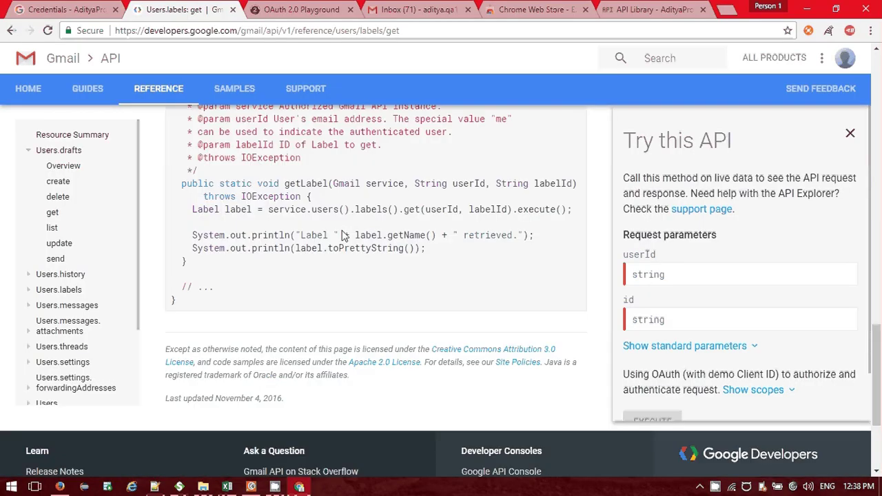
pyautogui.scroll(2, 406, 300)
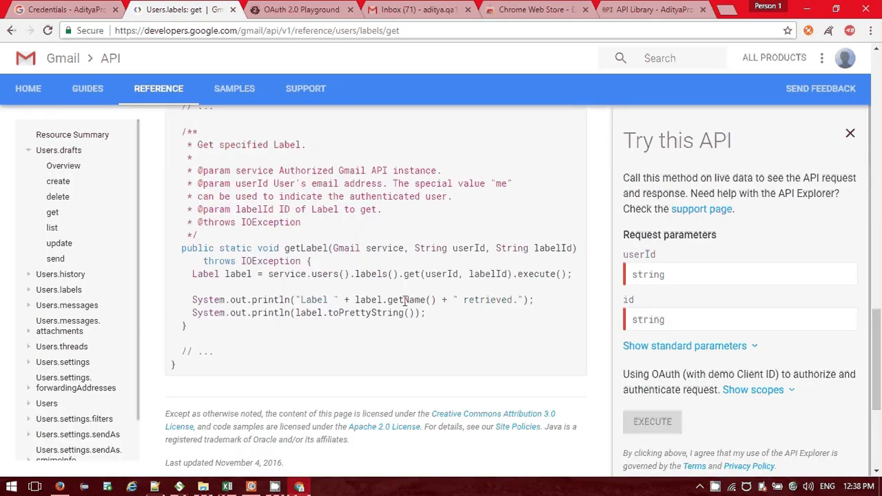
pyautogui.scroll(5, 405, 300)
pyautogui.scroll(-4, 238, 296)
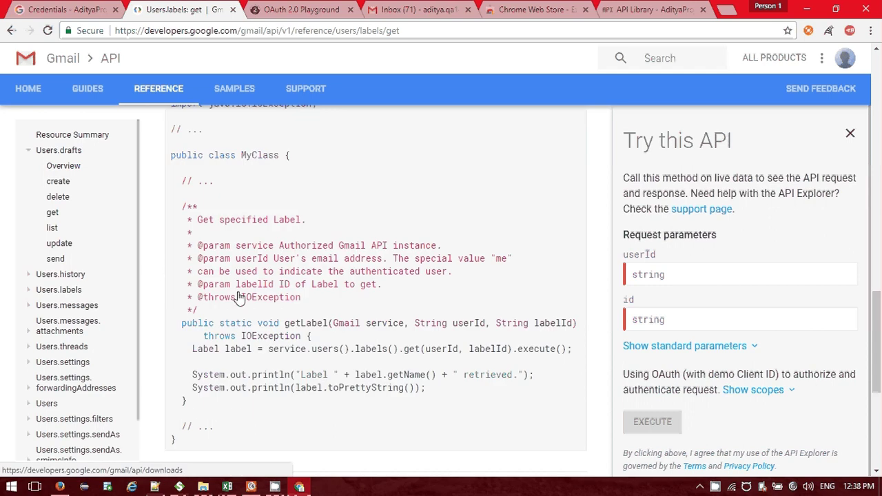
pyautogui.scroll(-1, 238, 296)
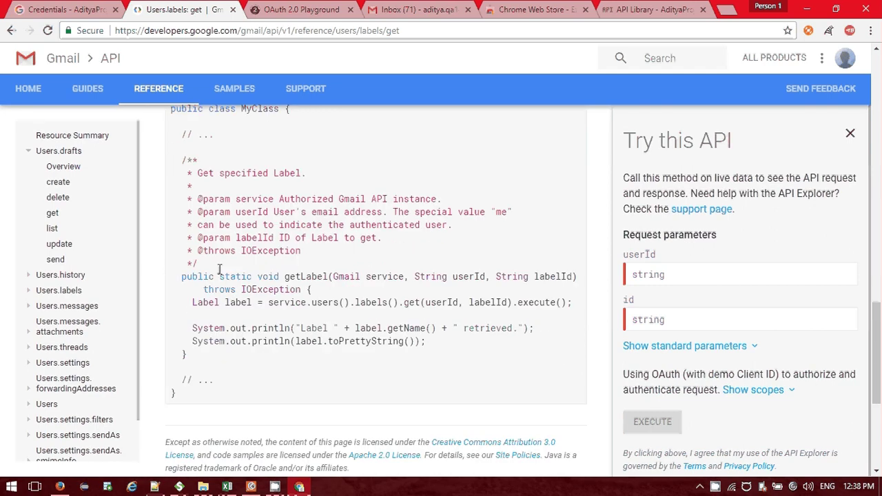
pyautogui.scroll(5, 220, 272)
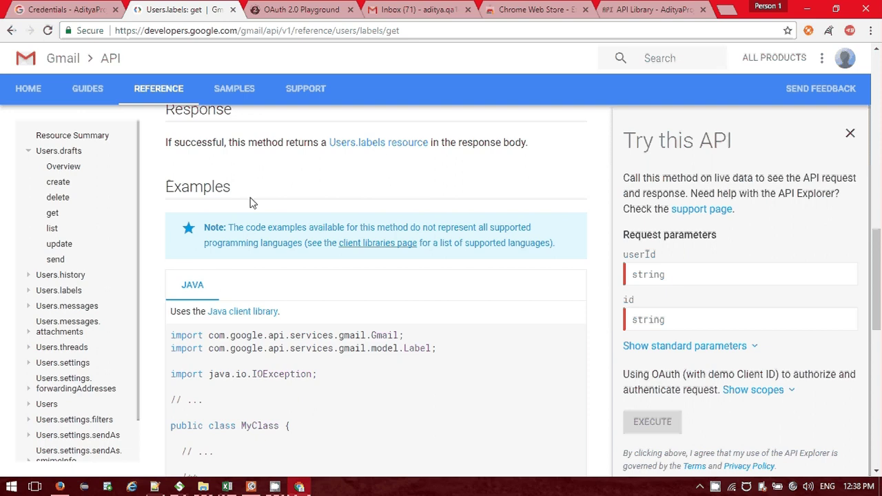
pyautogui.hotkey('alt', 'Tab')
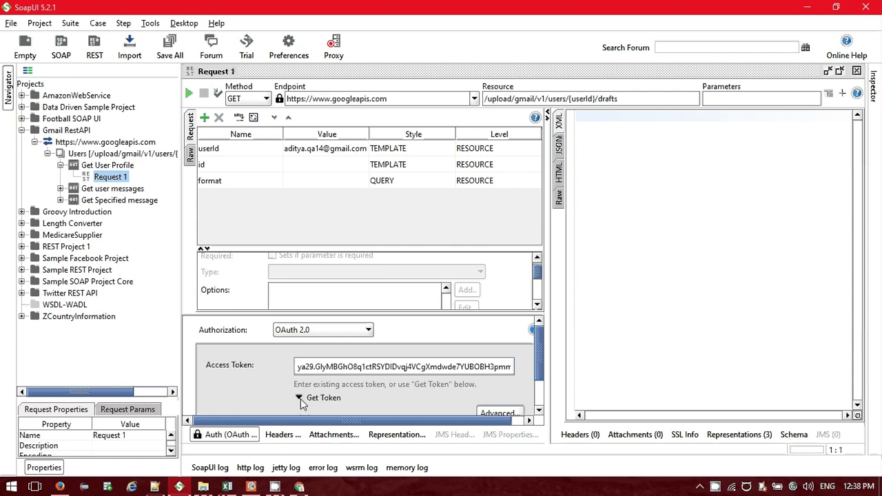
# Dismiss the Get Token dialog, collapse Auth, and submit the drafts GET request, getting 405 Method Not Allowed.
pyautogui.click(302, 400)
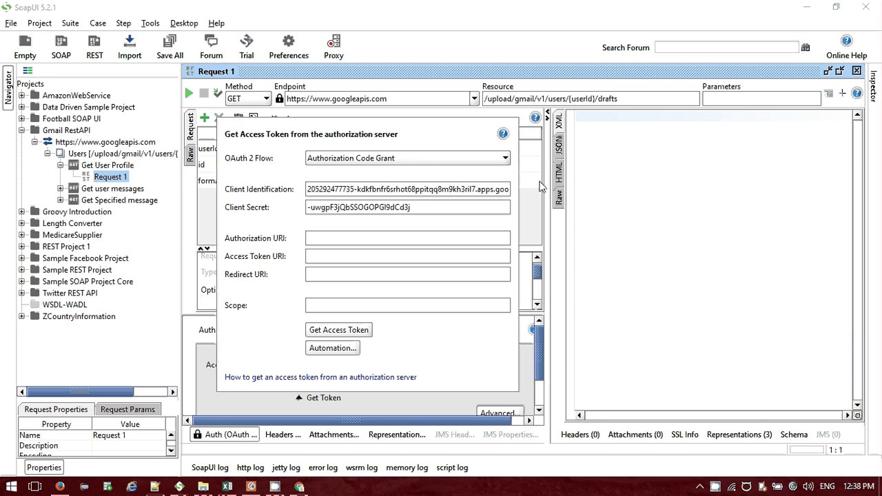
pyautogui.click(542, 187)
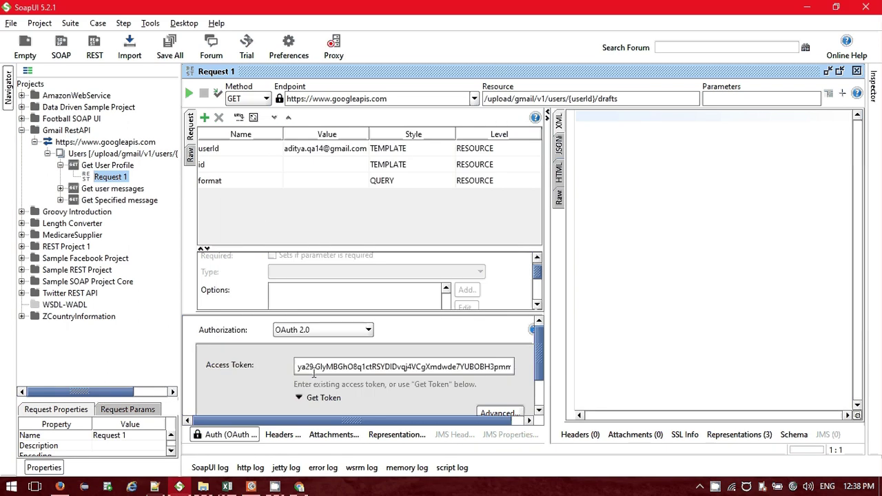
pyautogui.click(220, 437)
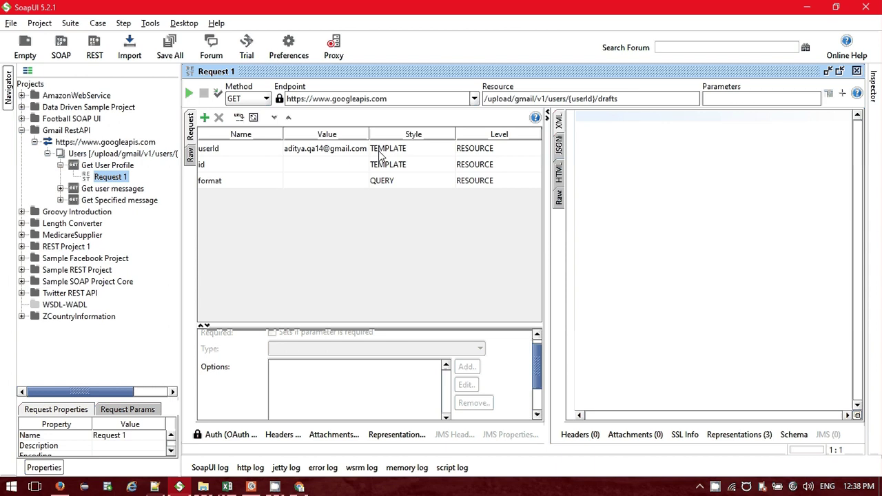
pyautogui.click(194, 91)
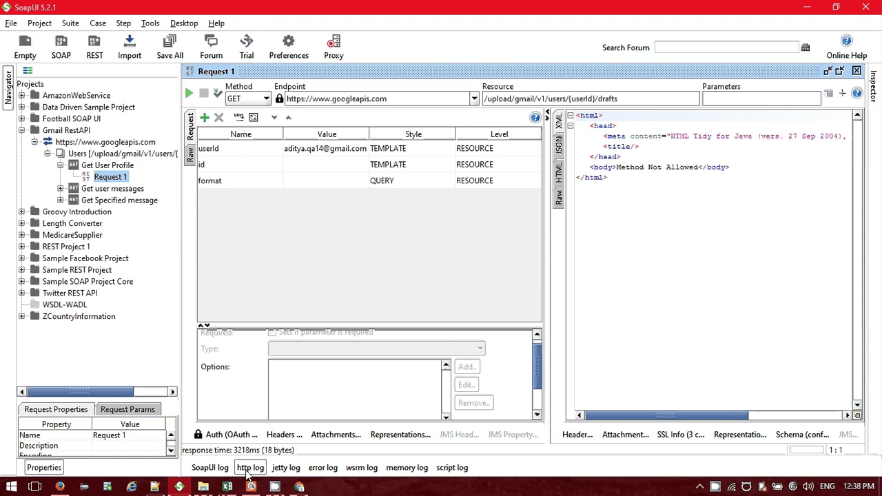
# In Raw view, change the resource path to end in /profile and resend the request.
pyautogui.click(559, 198)
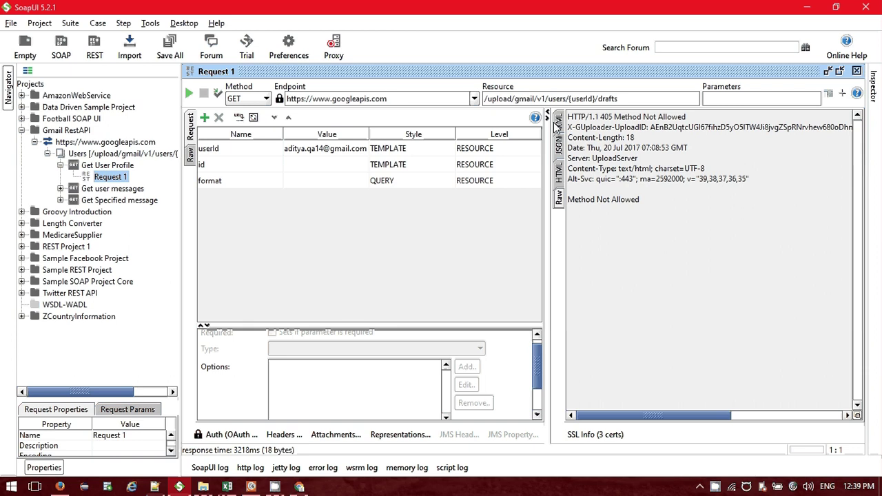
pyautogui.click(618, 98)
pyautogui.press('BackSpace')
pyautogui.press('BackSpace')
pyautogui.press('BackSpace')
pyautogui.press('BackSpace')
pyautogui.press('BackSpace')
pyautogui.press('BackSpace')
pyautogui.write('profile')
pyautogui.click(189, 93)
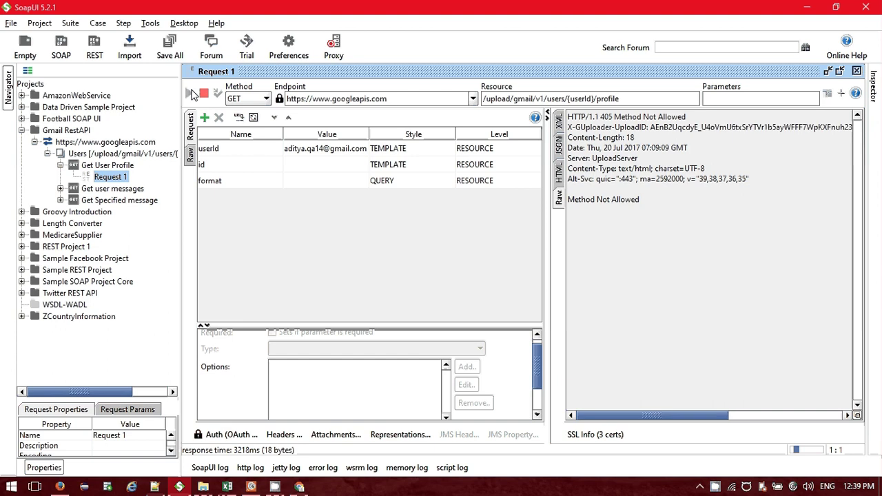
pyautogui.click(191, 93)
# Clear the Access Token in the Auth settings and resend the request without it.
pyautogui.click(247, 439)
pyautogui.click(378, 366)
pyautogui.hotkey('ctrl', 'a')
pyautogui.press('BackSpace')
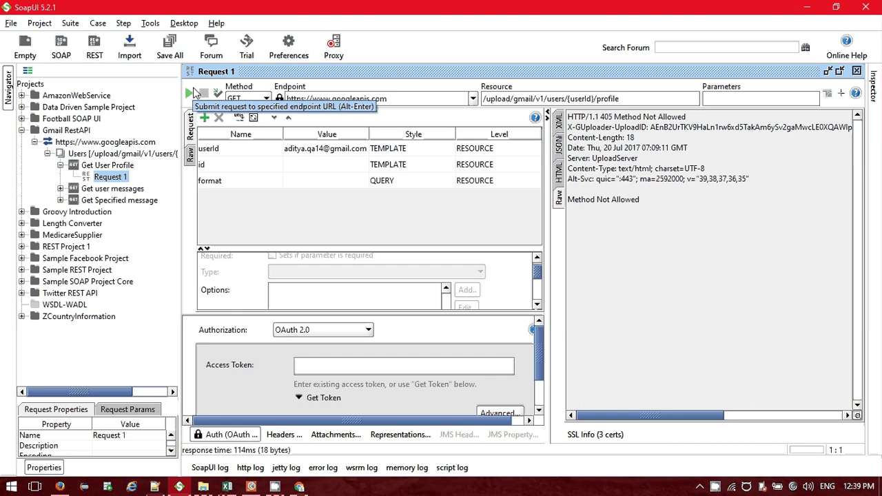
pyautogui.click(194, 92)
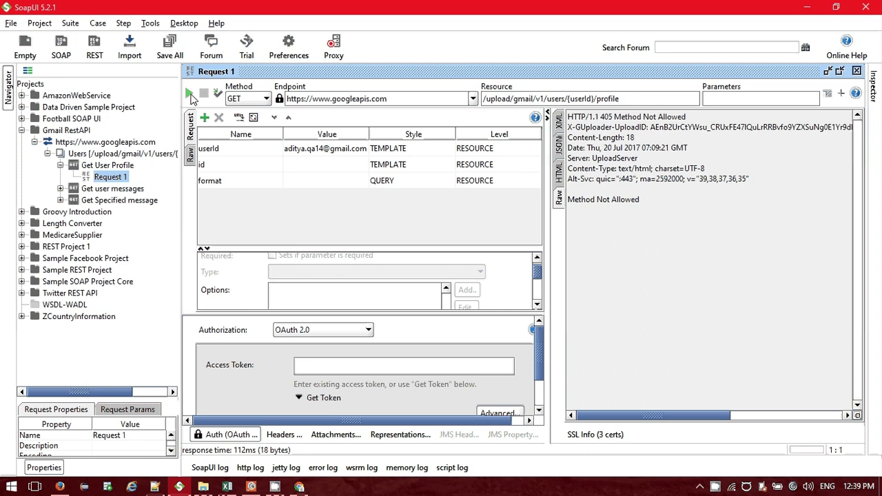
pyautogui.click(190, 94)
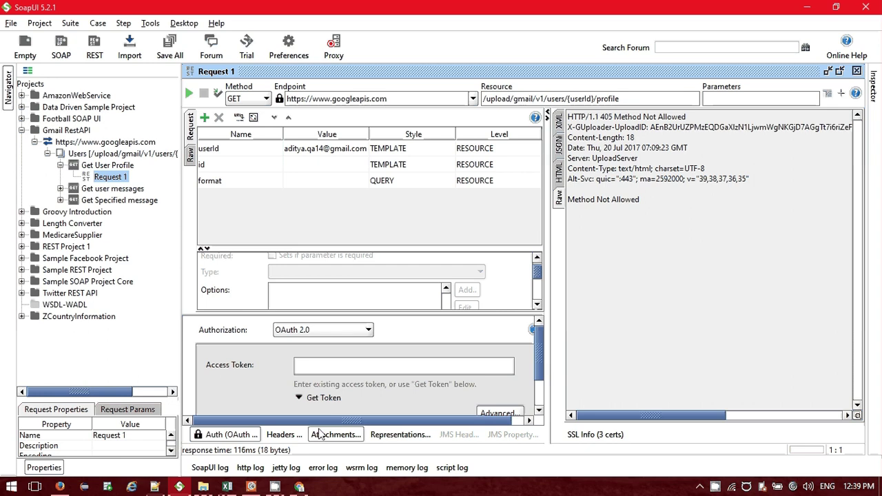
# Check the request headers, then return to the Chrome window.
pyautogui.click(286, 436)
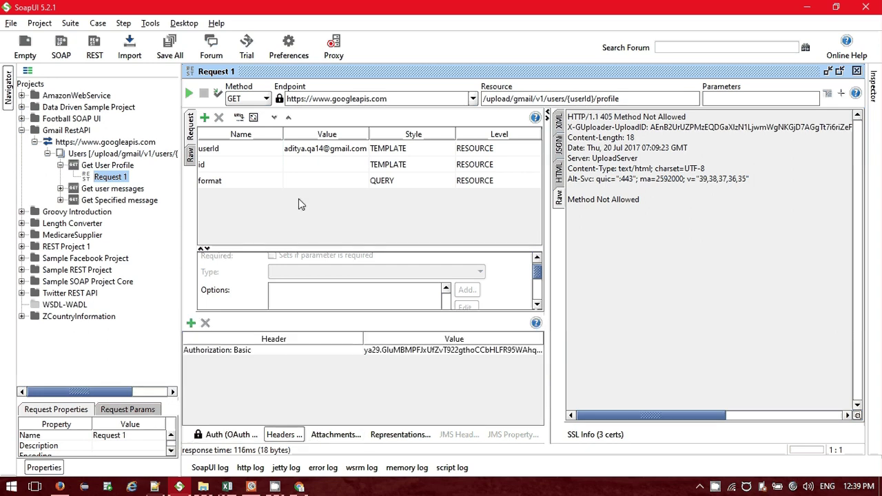
pyautogui.click(227, 435)
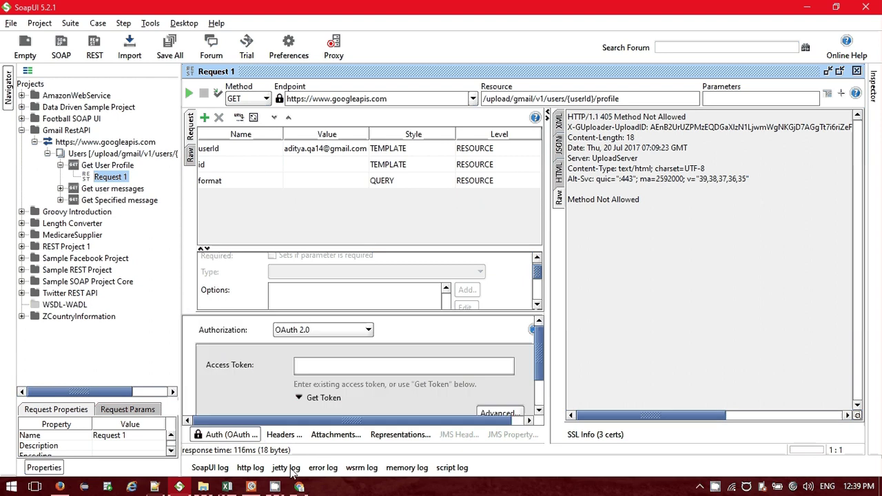
pyautogui.click(305, 488)
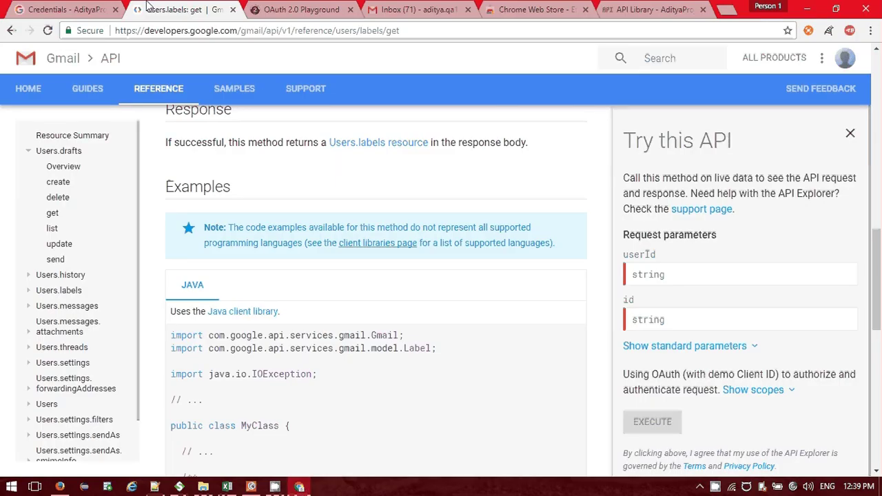
# Search Google for 'developer console' in a new tab.
pyautogui.click(66, 9)
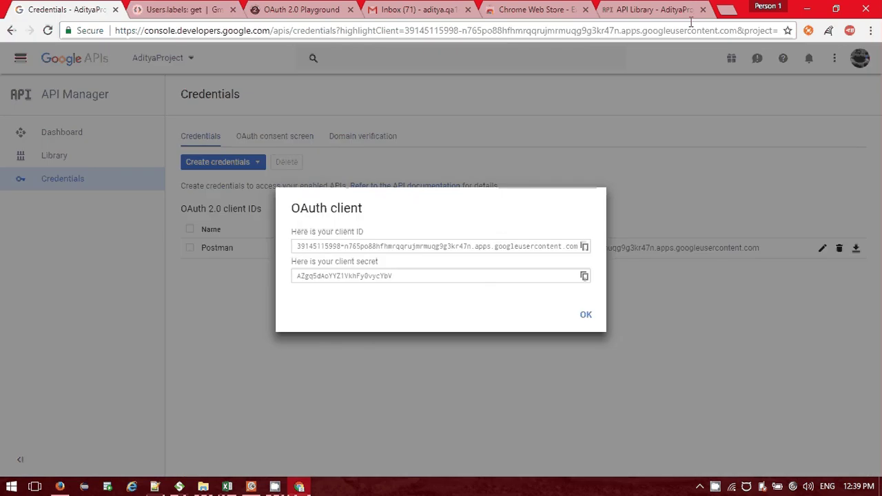
pyautogui.hotkey('ctrl', 't')
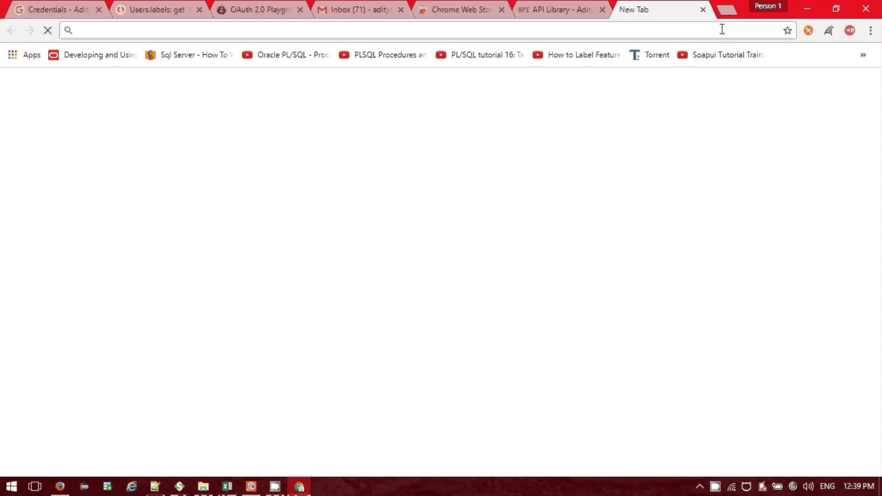
pyautogui.write('con')
pyautogui.write('co')
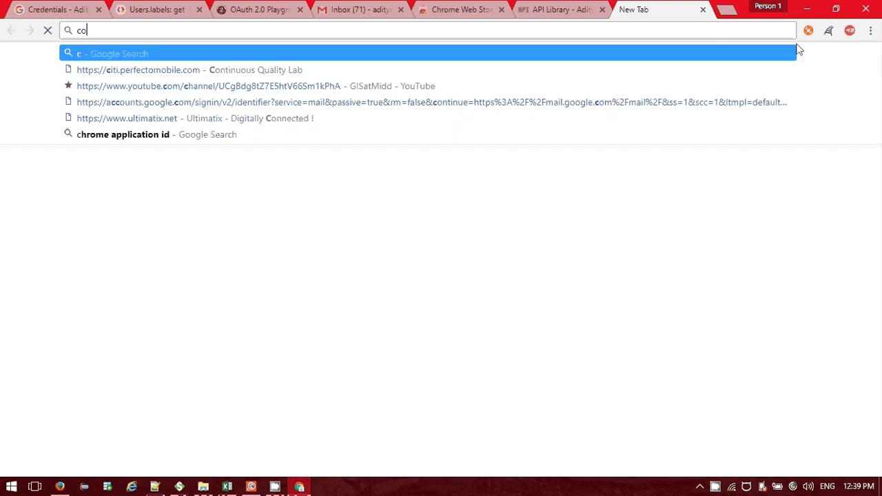
pyautogui.press('BackSpace')
pyautogui.press('BackSpace')
pyautogui.write('developer')
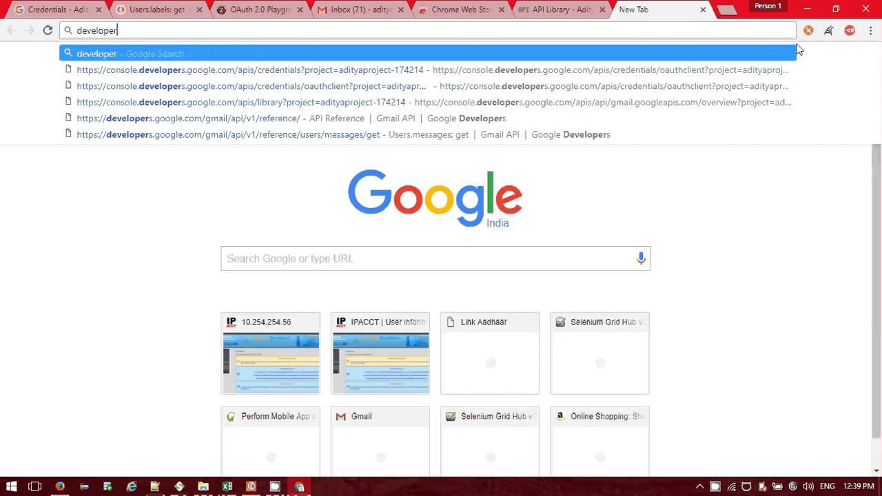
pyautogui.write(' consi')
pyautogui.press('BackSpace')
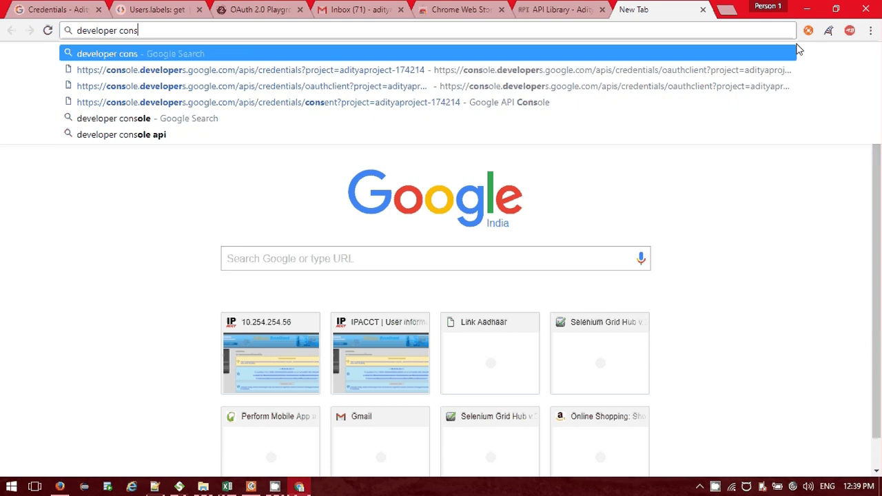
pyautogui.write('ole')
pyautogui.press('Return')
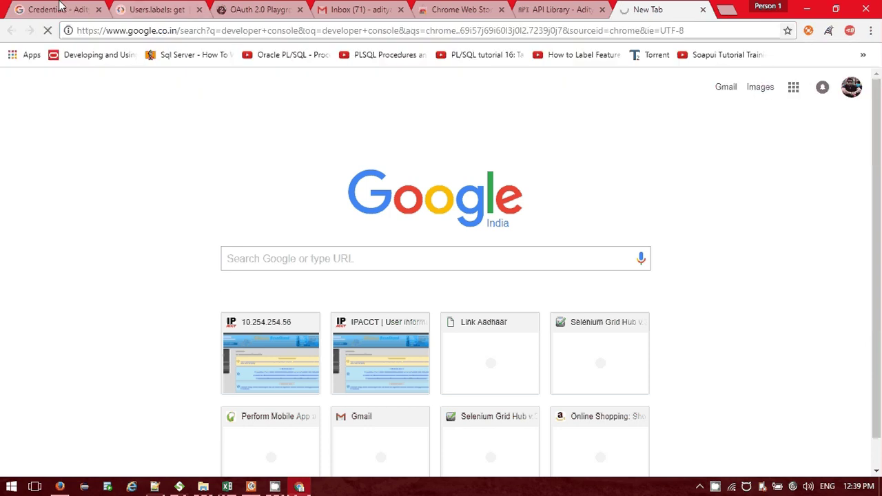
# On the Credentials page, dismiss the Postman client details and cancel the project picker.
pyautogui.click(60, 8)
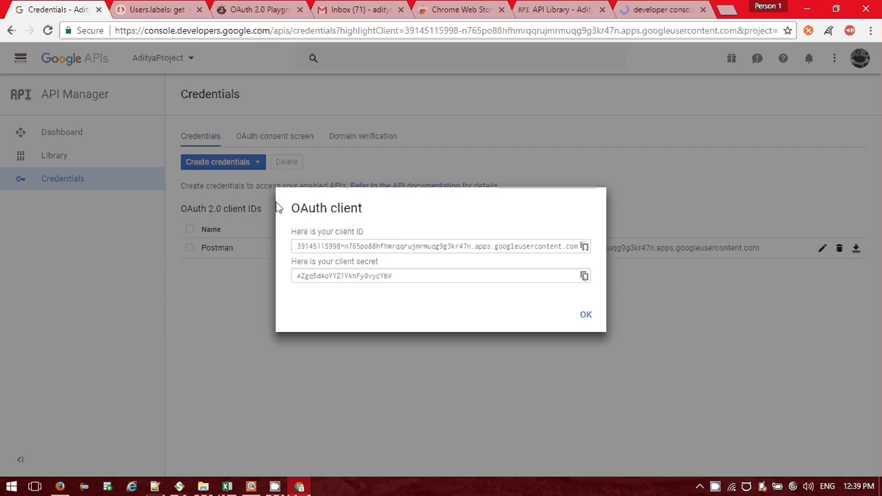
pyautogui.click(585, 316)
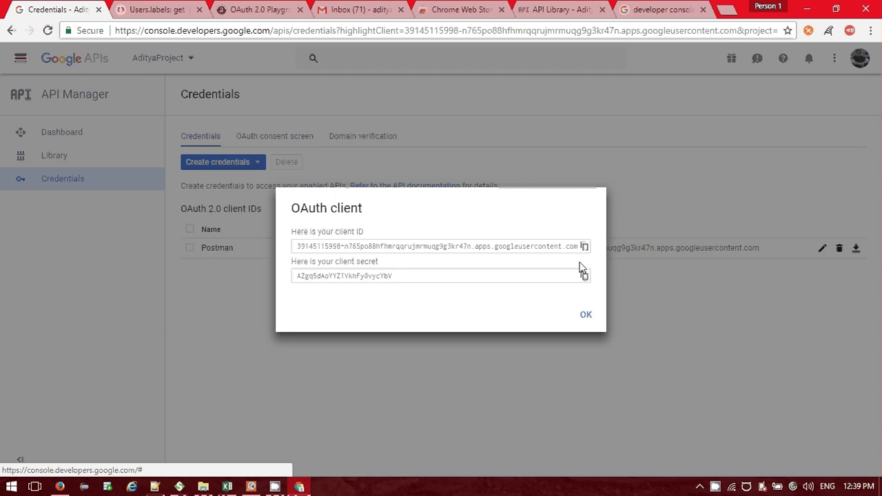
pyautogui.click(589, 315)
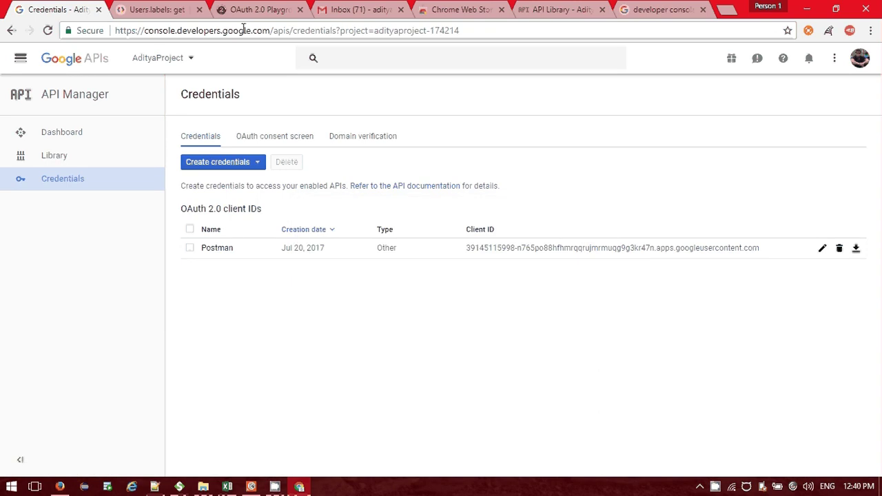
pyautogui.click(192, 58)
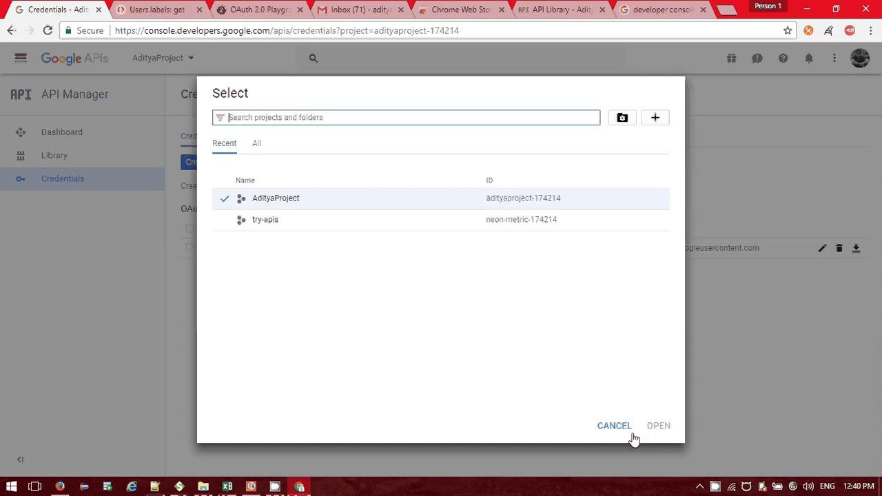
pyautogui.click(614, 426)
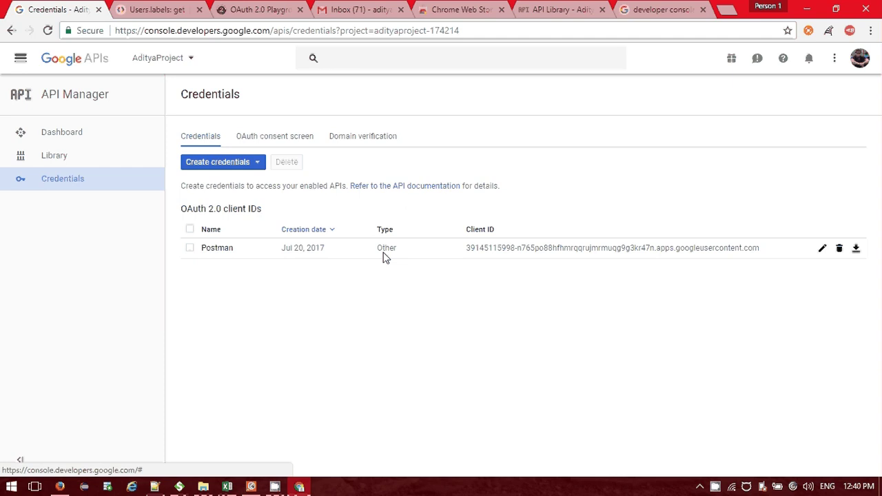
# Create an OAuth client ID of application type Other named SoapUI.
pyautogui.click(256, 164)
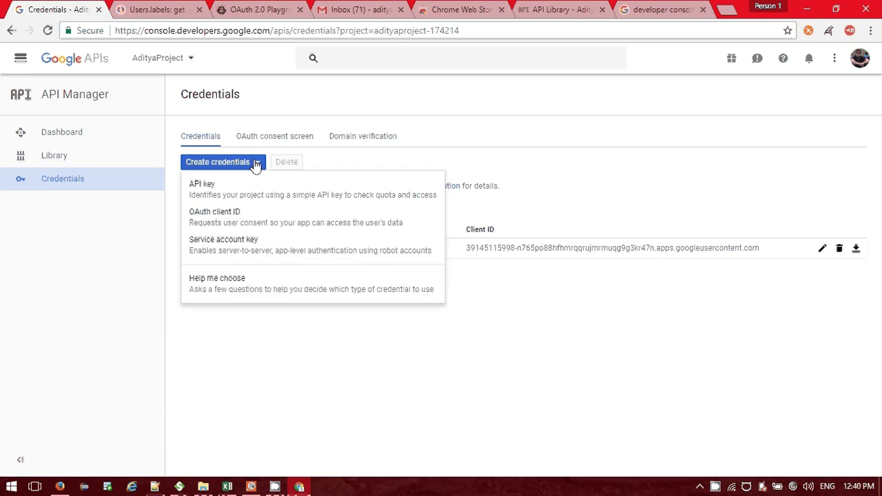
pyautogui.click(243, 216)
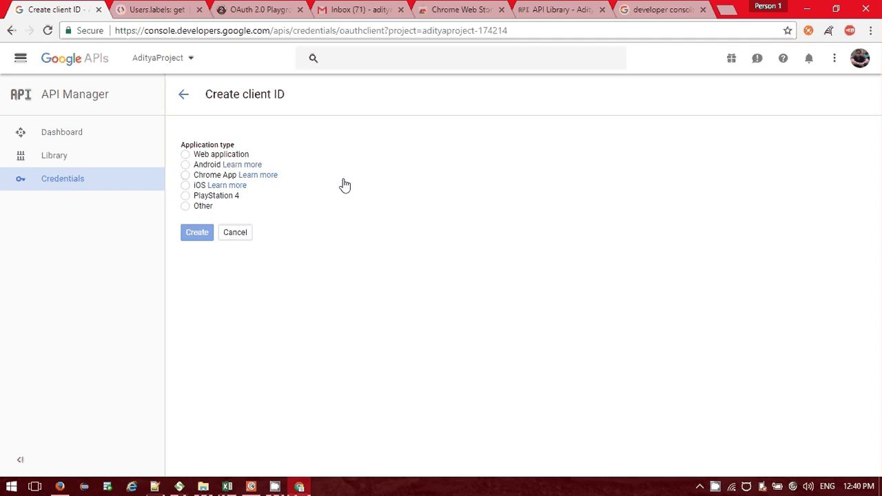
pyautogui.click(184, 207)
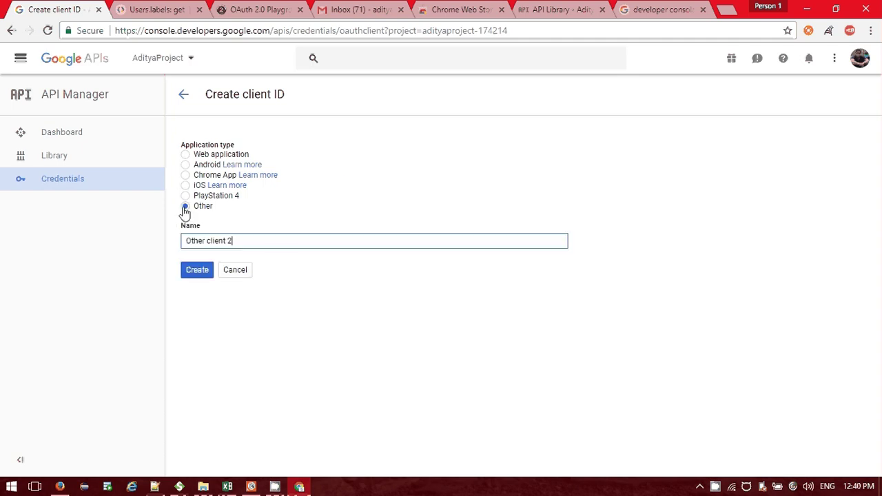
pyautogui.tripleClick(203, 237)
pyautogui.write('SoapUI')
pyautogui.click(192, 274)
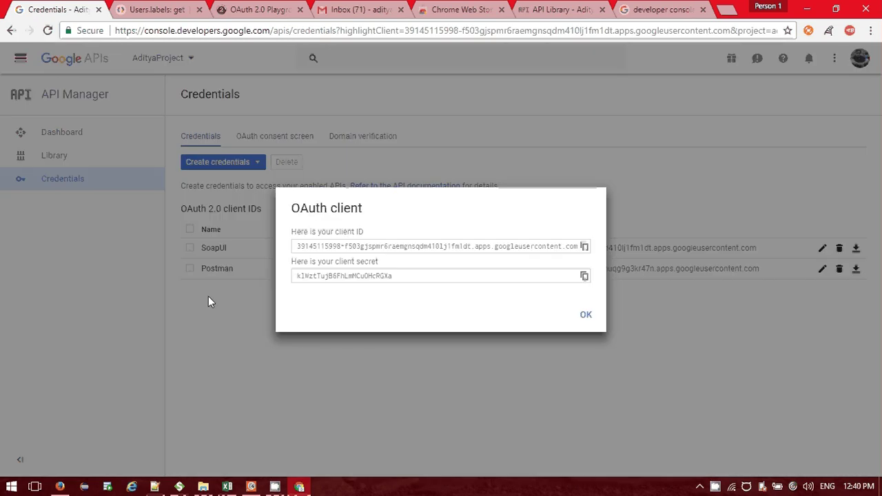
# Select the new SoapUI client ID and client secret, then close the details dialog.
pyautogui.click(461, 248)
pyautogui.click(428, 277)
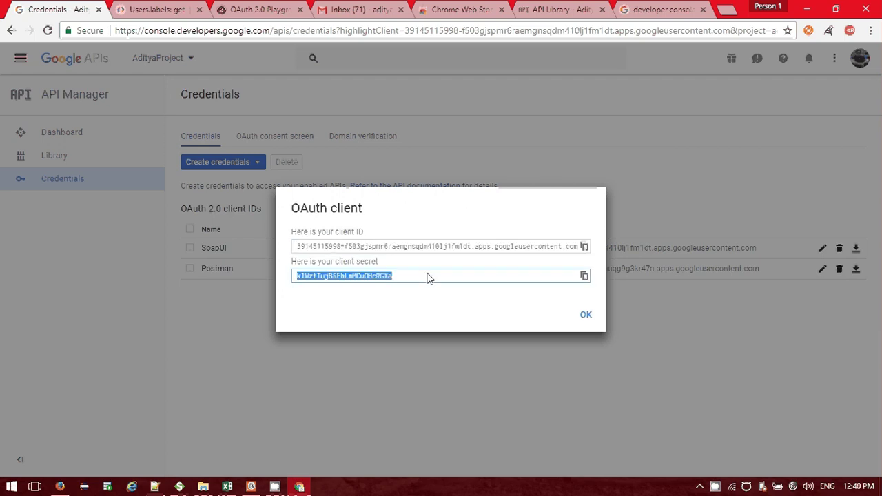
pyautogui.hotkey('shift', 'Tab')
pyautogui.click(424, 278)
pyautogui.click(587, 314)
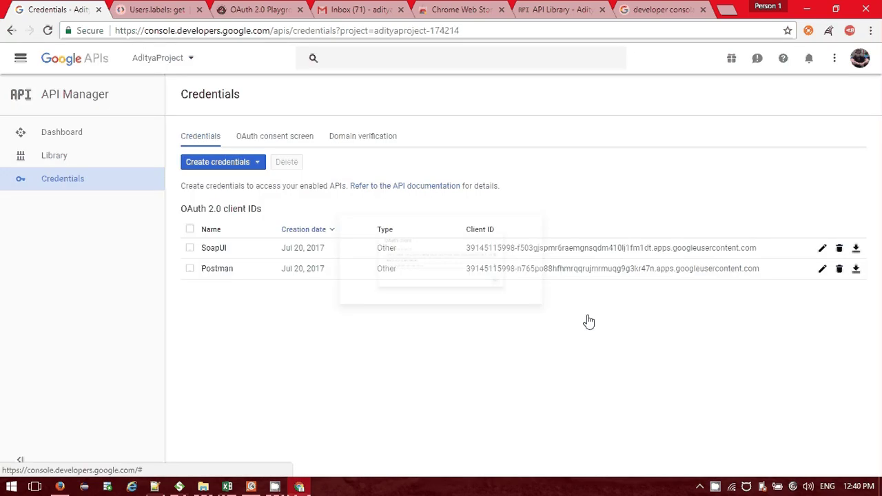
pyautogui.click(78, 158)
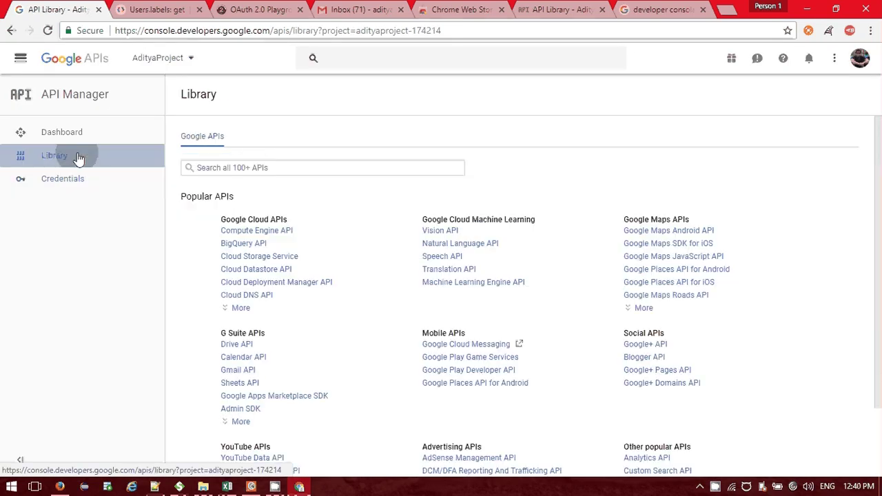
pyautogui.click(231, 373)
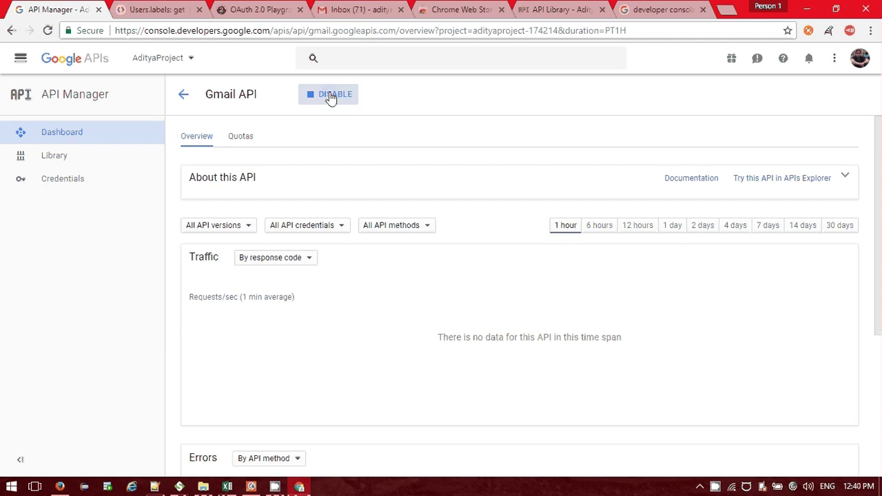
pyautogui.click(330, 97)
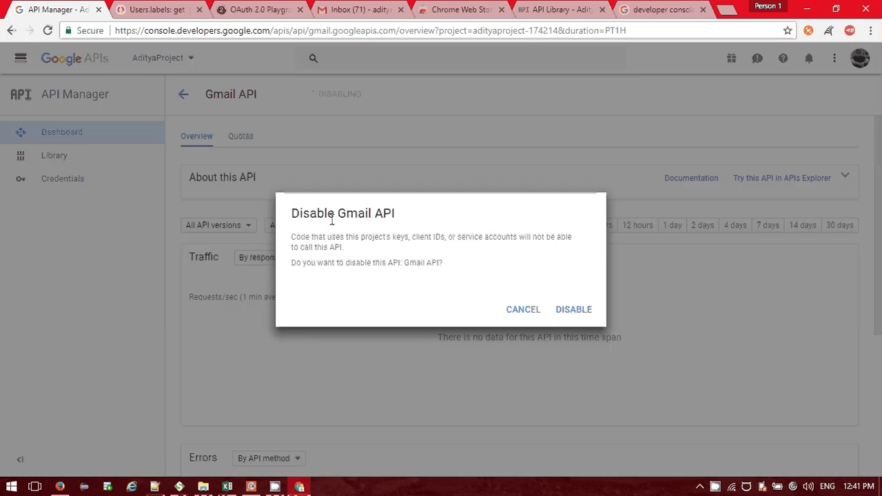
pyautogui.click(524, 310)
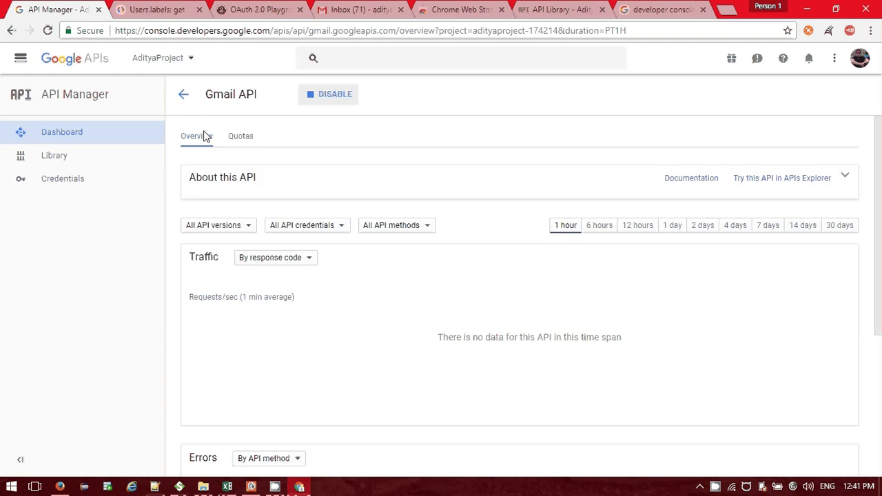
pyautogui.click(96, 182)
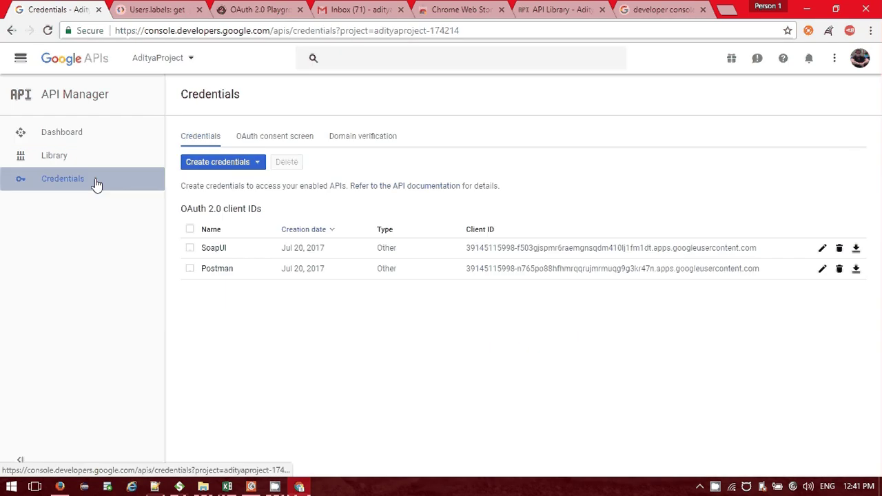
pyautogui.click(190, 248)
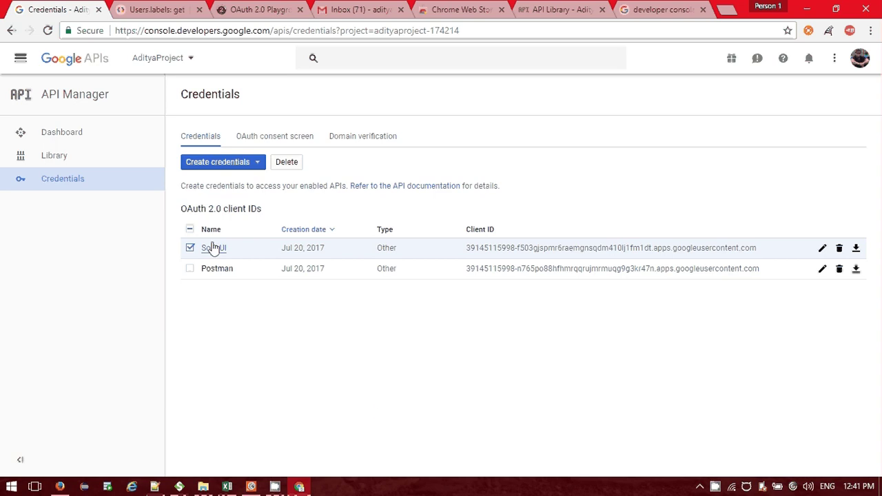
# Glance at the Postman and SoapUI windows, then start and cancel another Other-type OAuth client ID.
pyautogui.click(252, 487)
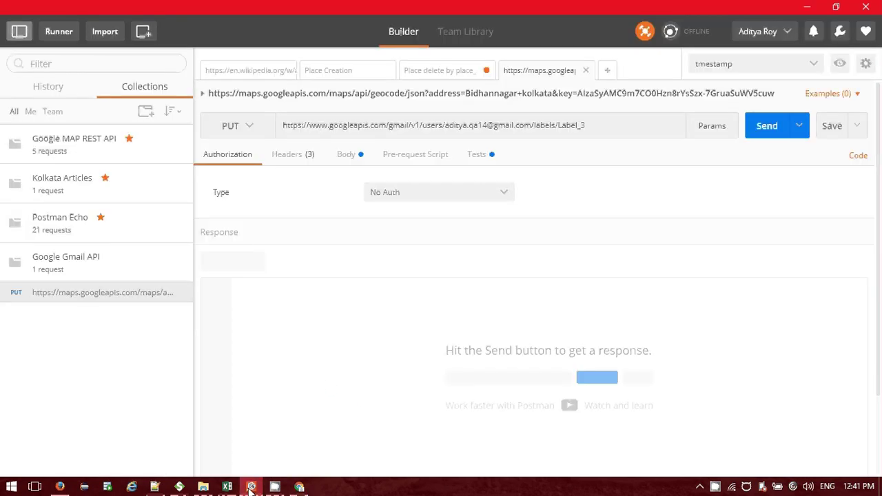
pyautogui.click(178, 485)
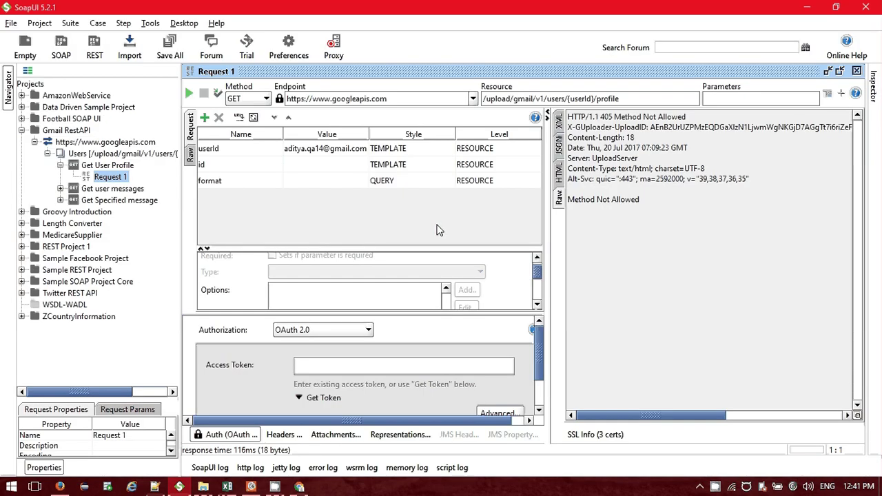
pyautogui.hotkey('alt', 'Tab')
pyautogui.hotkey('alt', 'Tab')
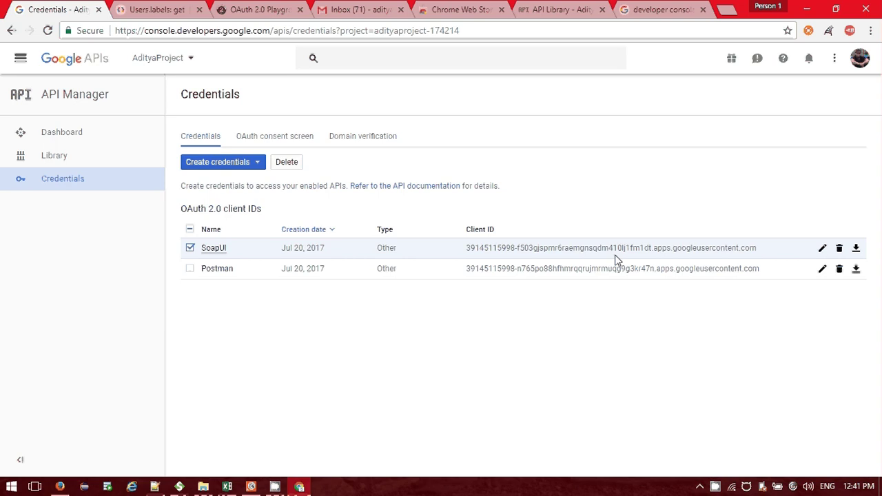
pyautogui.click(261, 166)
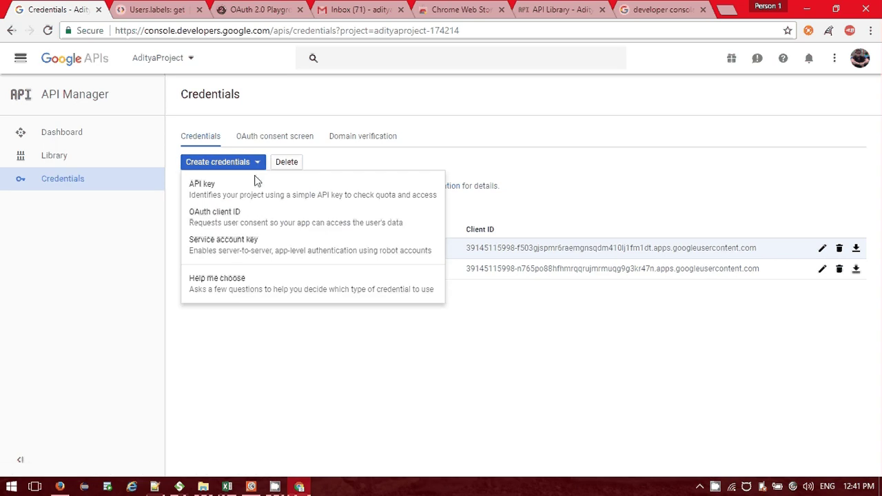
pyautogui.click(237, 216)
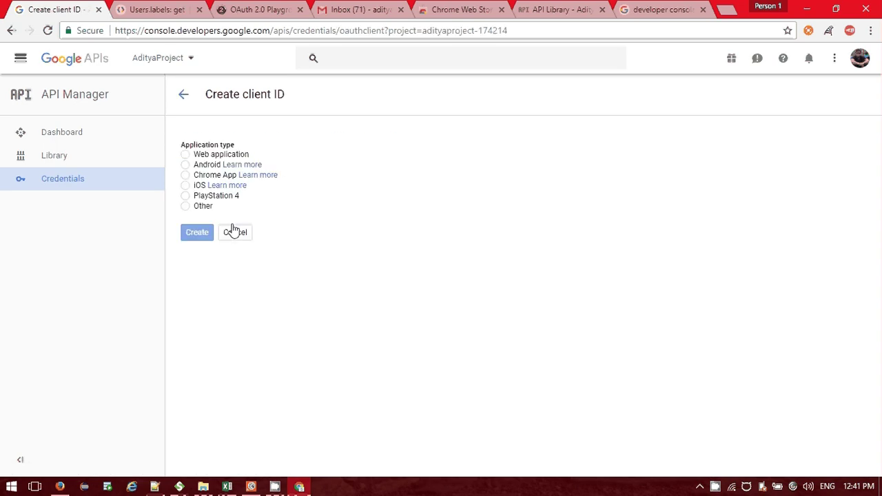
pyautogui.click(203, 207)
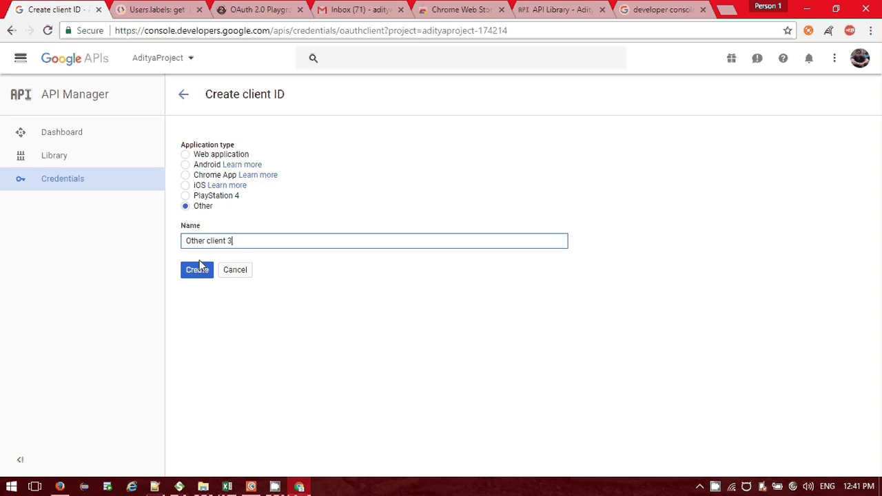
pyautogui.click(244, 271)
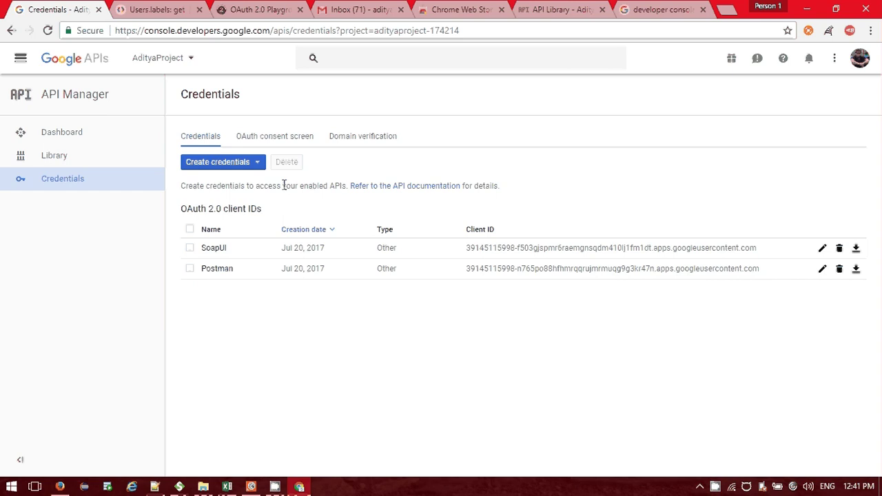
# Visit the OAuth consent screen and return to the OAuth client credentials list.
pyautogui.click(189, 247)
pyautogui.click(257, 163)
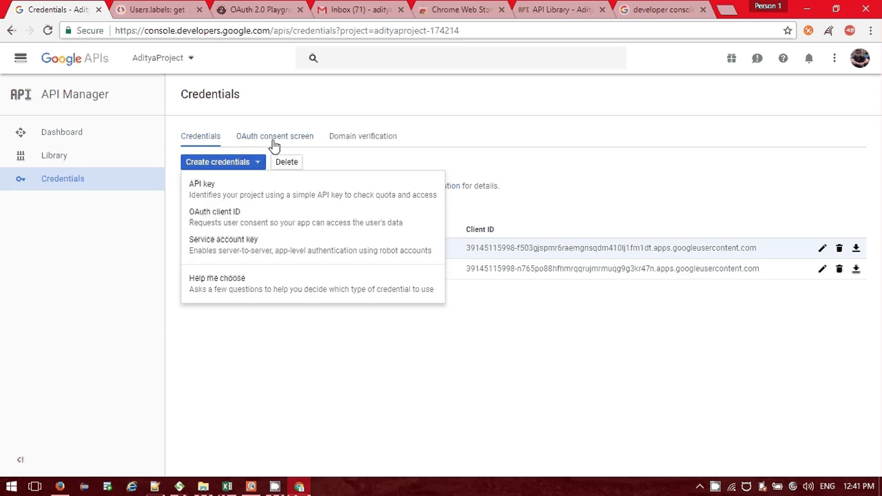
pyautogui.click(274, 142)
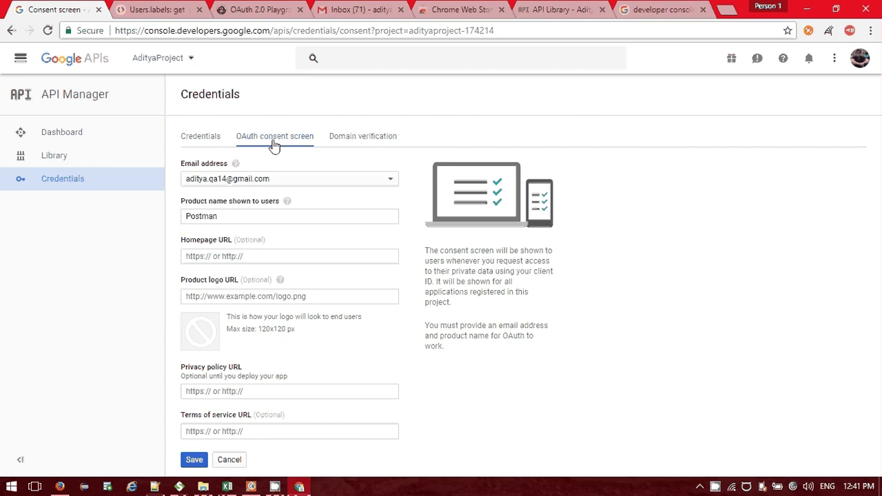
pyautogui.click(198, 143)
# Select and deselect the Postman and SoapUI client rows, reopening the Create credentials options.
pyautogui.click(670, 272)
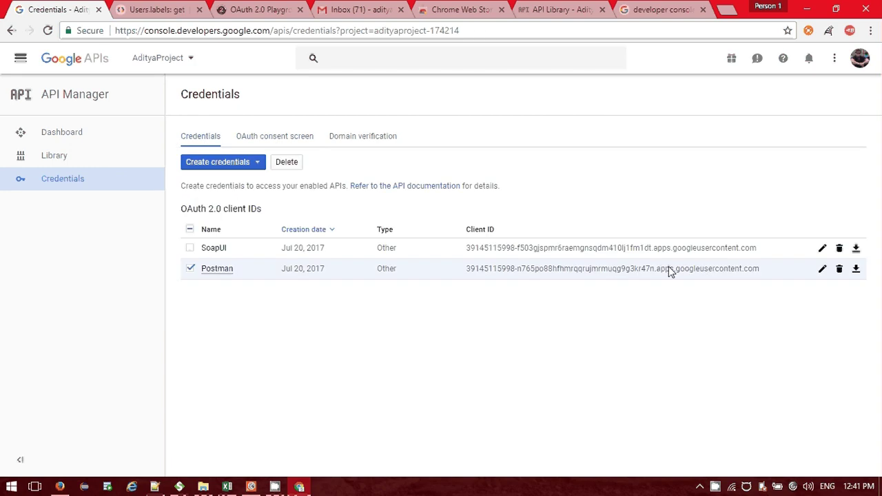
pyautogui.doubleClick(563, 274)
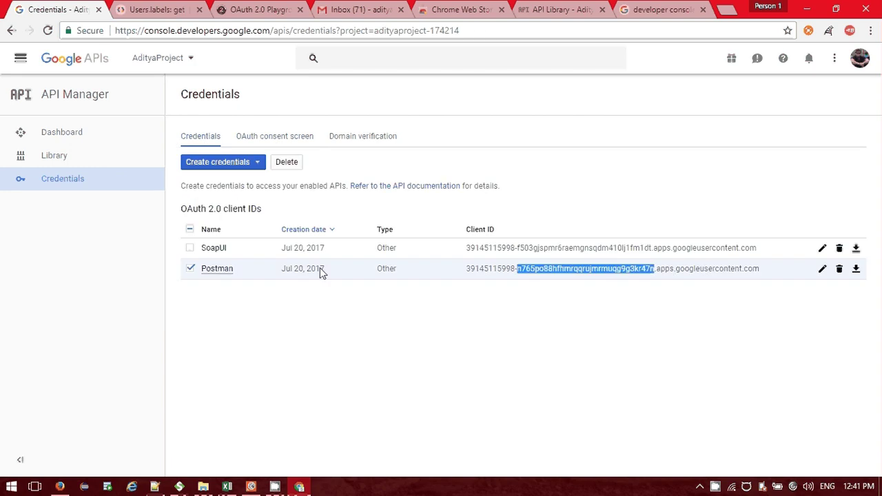
pyautogui.doubleClick(192, 250)
pyautogui.click(191, 251)
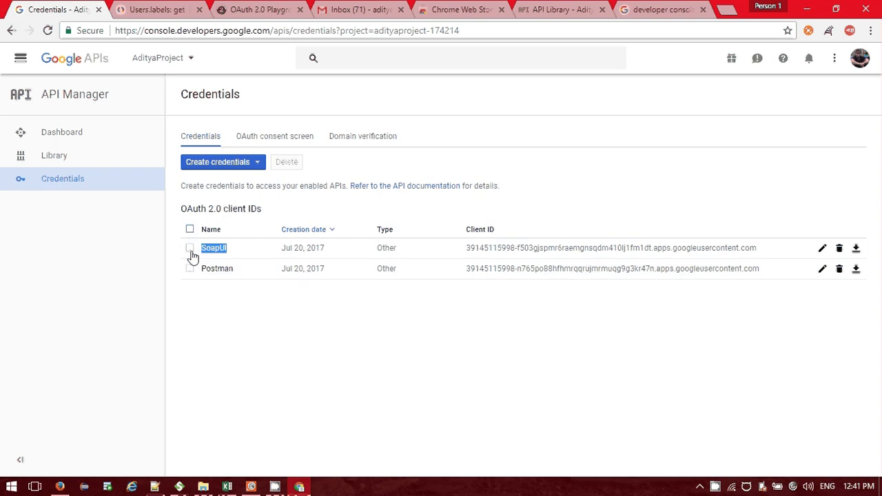
pyautogui.click(192, 250)
pyautogui.click(223, 162)
# Create an OAuth client ID of type Other named Postman, then briefly check the Postman app.
pyautogui.click(226, 226)
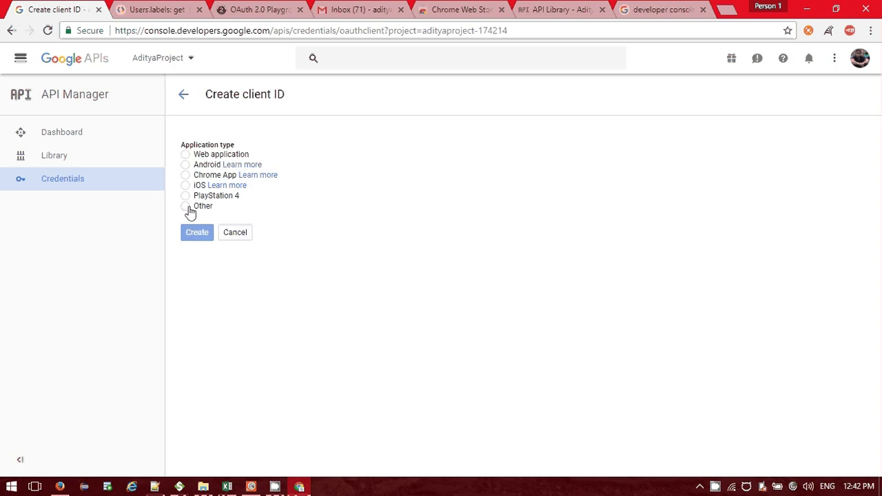
pyautogui.click(187, 207)
pyautogui.moveTo(234, 241); pyautogui.dragTo(166, 254)
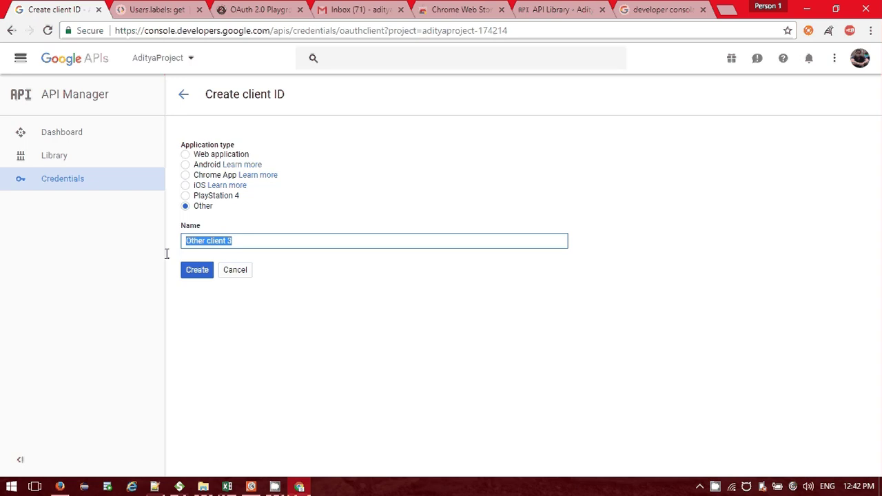
pyautogui.write('Postman')
pyautogui.click(197, 275)
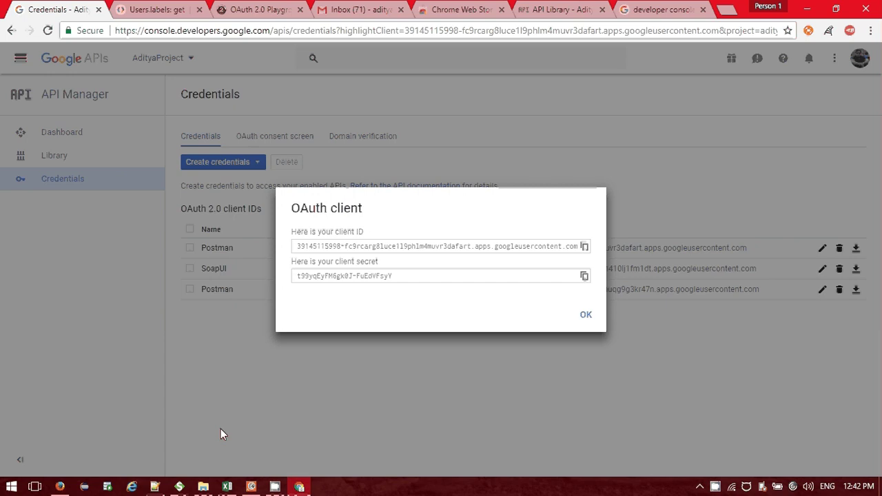
pyautogui.click(251, 486)
pyautogui.click(251, 487)
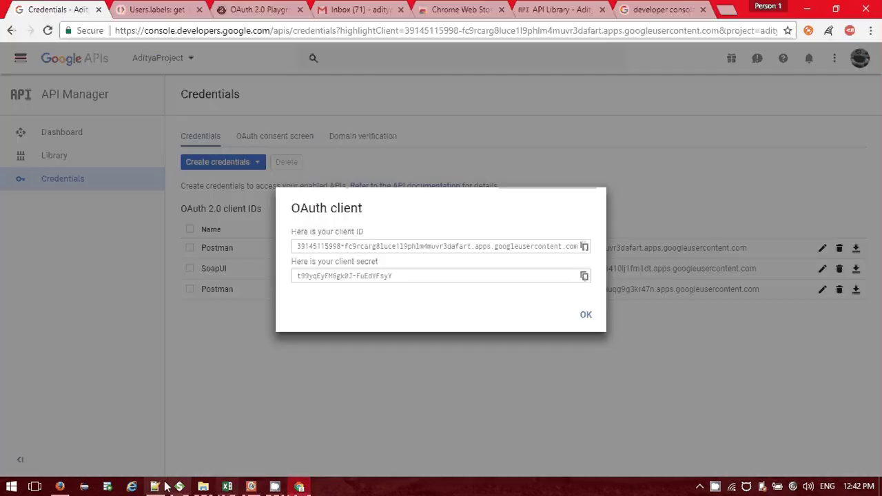
# In SoapUI, set Request 1's authorization back to OAuth 2.0 and open the Get Access Token form.
pyautogui.click(179, 486)
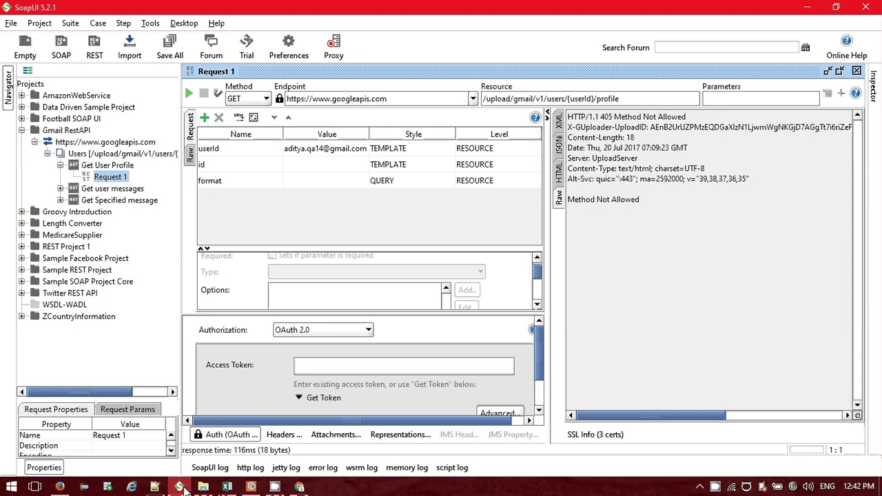
pyautogui.click(222, 436)
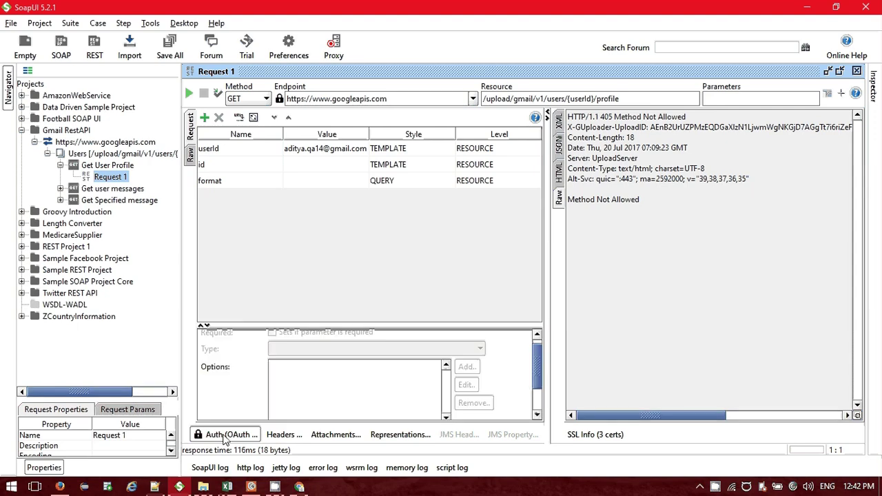
pyautogui.click(224, 435)
pyautogui.click(310, 335)
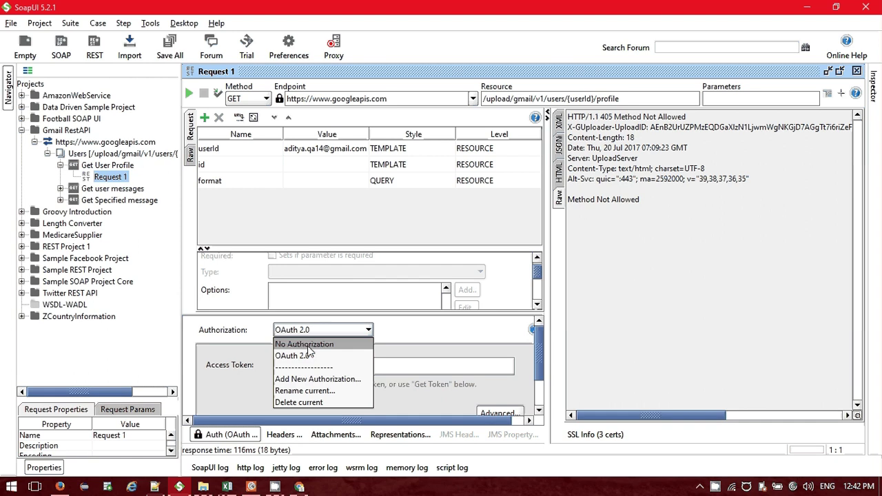
pyautogui.click(350, 342)
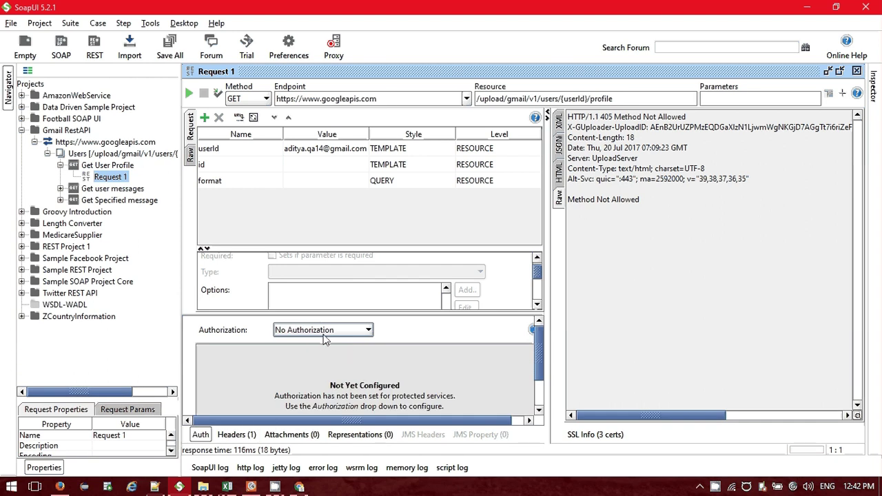
pyautogui.click(322, 330)
pyautogui.click(311, 352)
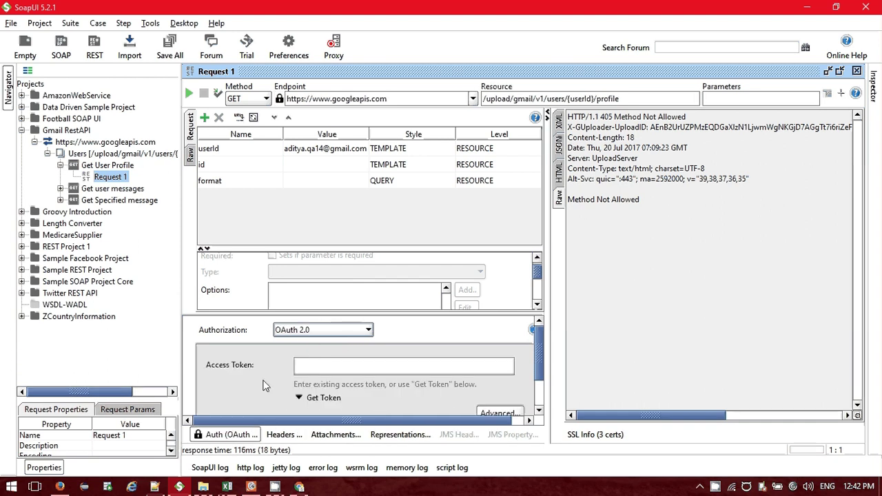
pyautogui.click(330, 366)
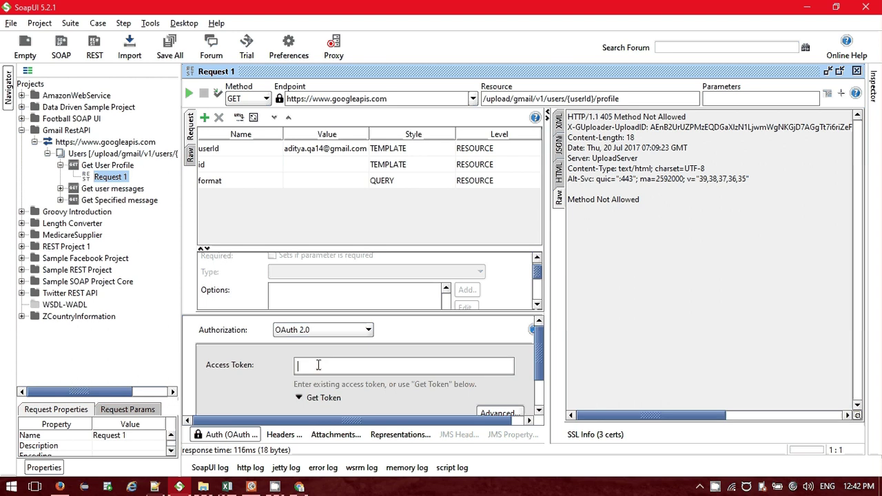
pyautogui.click(300, 397)
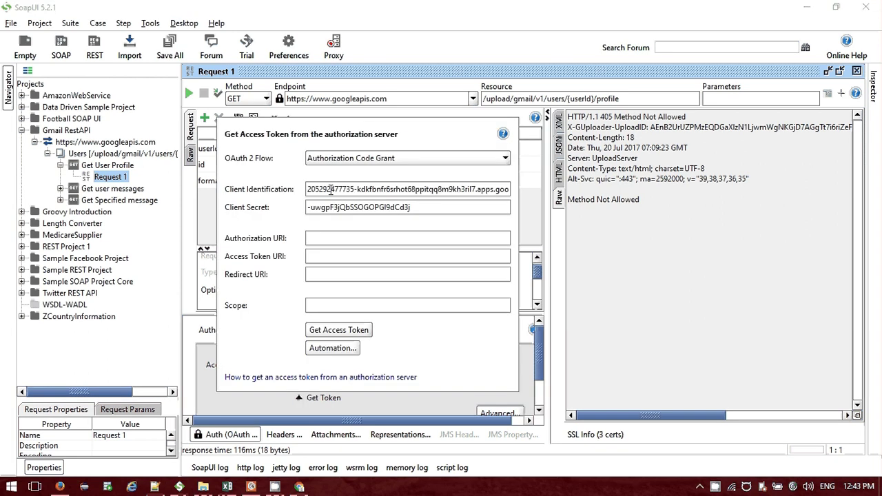
# Click into the Access Token URI field, then return to Chrome's developer console search results.
pyautogui.hotkey('alt', 'Tab')
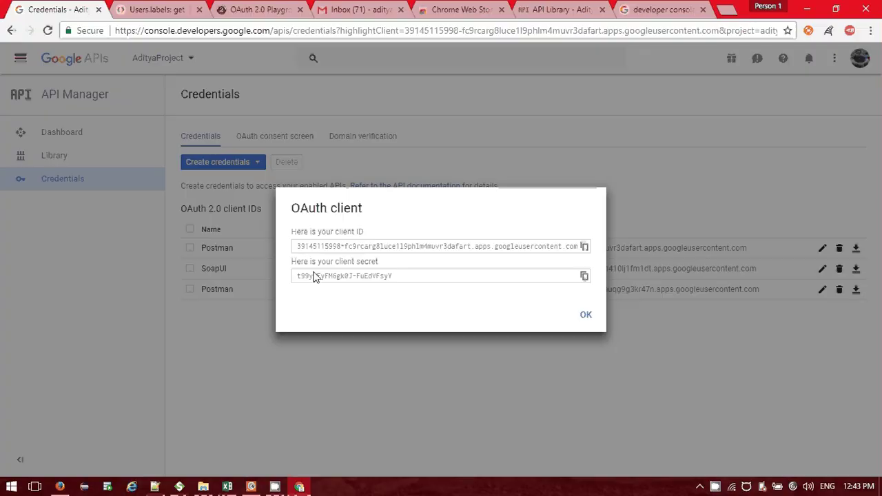
pyautogui.hotkey('alt', 'Tab')
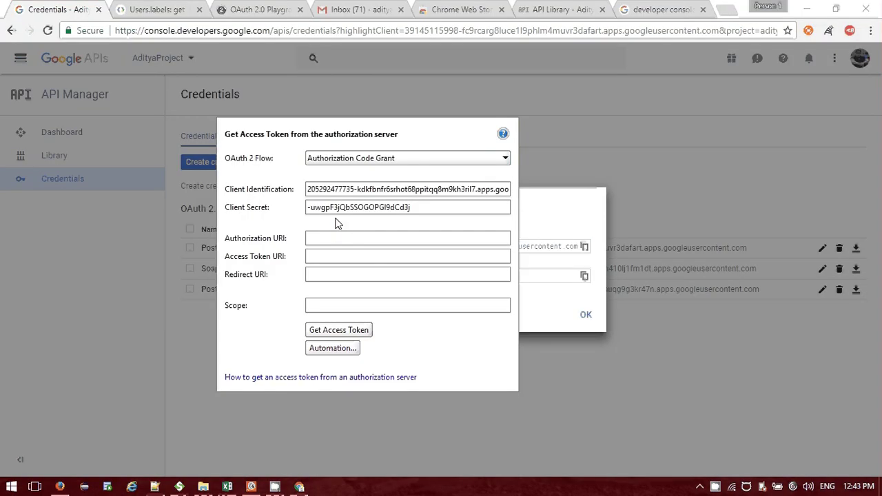
pyautogui.click(330, 257)
pyautogui.click(337, 330)
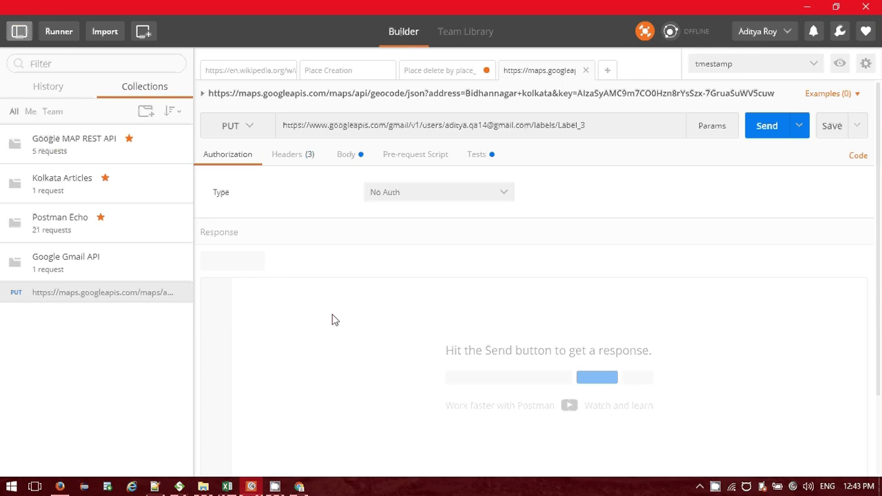
pyautogui.click(310, 482)
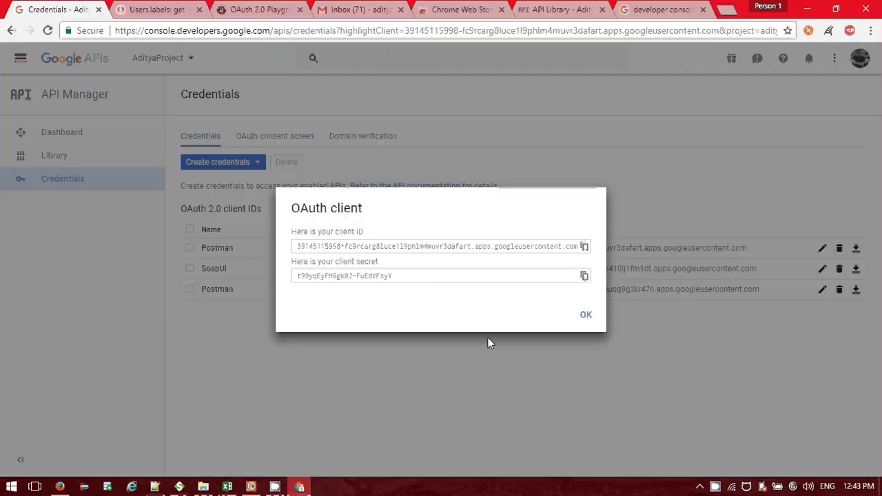
pyautogui.click(464, 9)
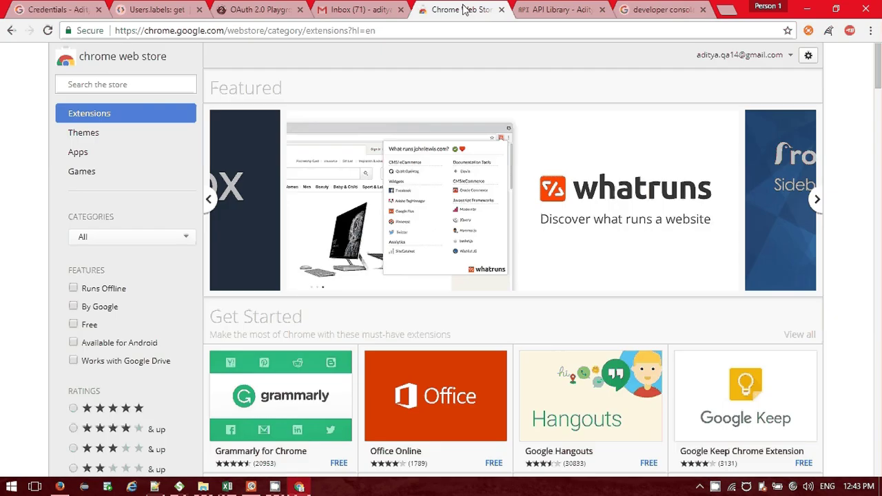
pyautogui.click(660, 9)
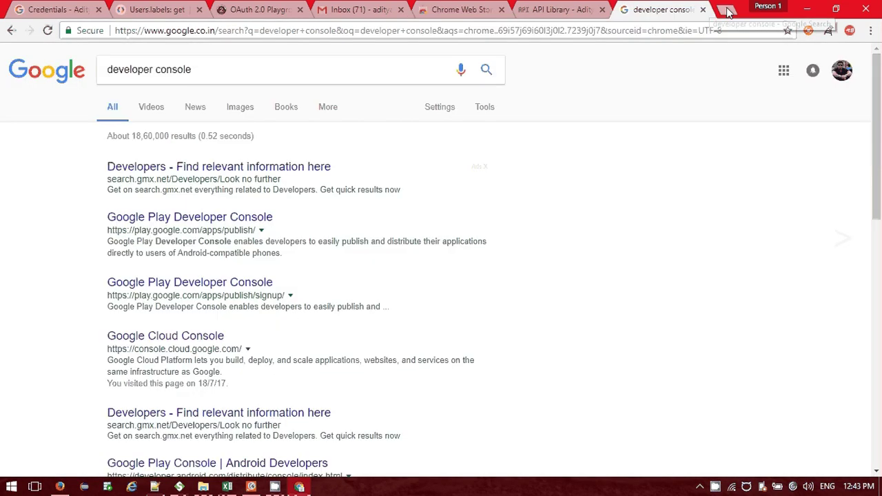
# Close the developer console tab, search Google for 'what is postman tool', then view the Chrome Web Store tab.
pyautogui.click(727, 9)
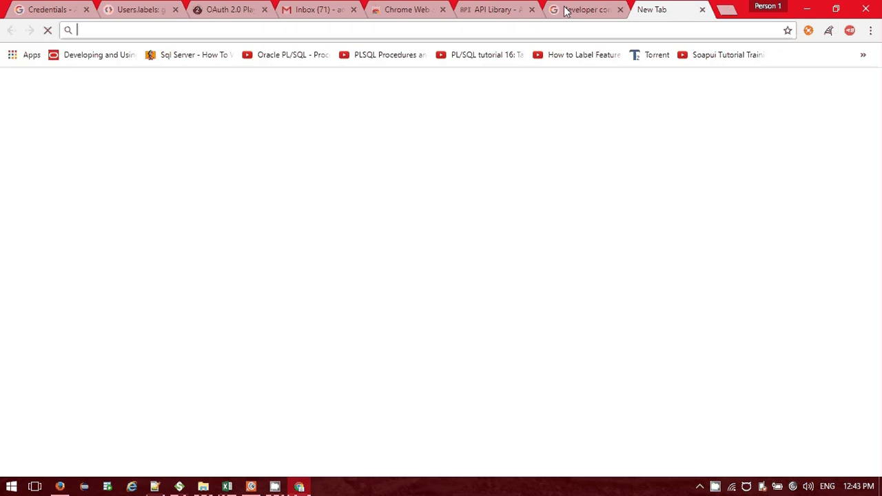
pyautogui.click(610, 15)
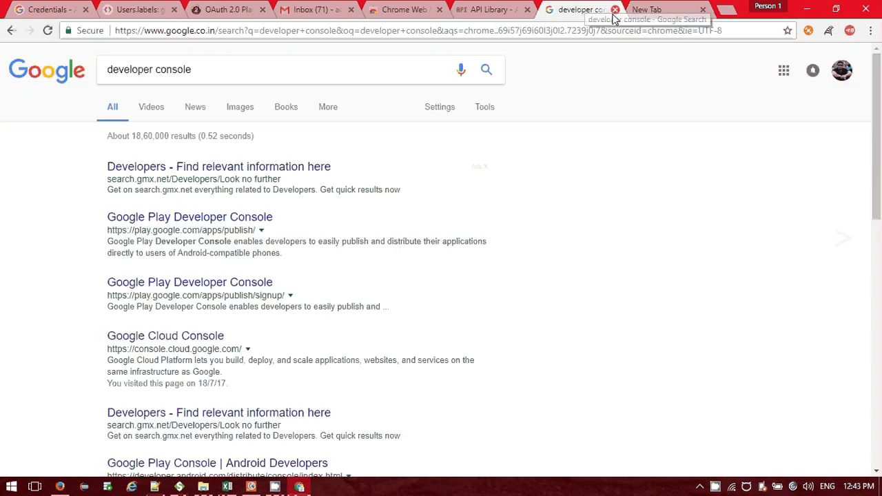
pyautogui.click(615, 10)
pyautogui.click(235, 35)
pyautogui.write('w')
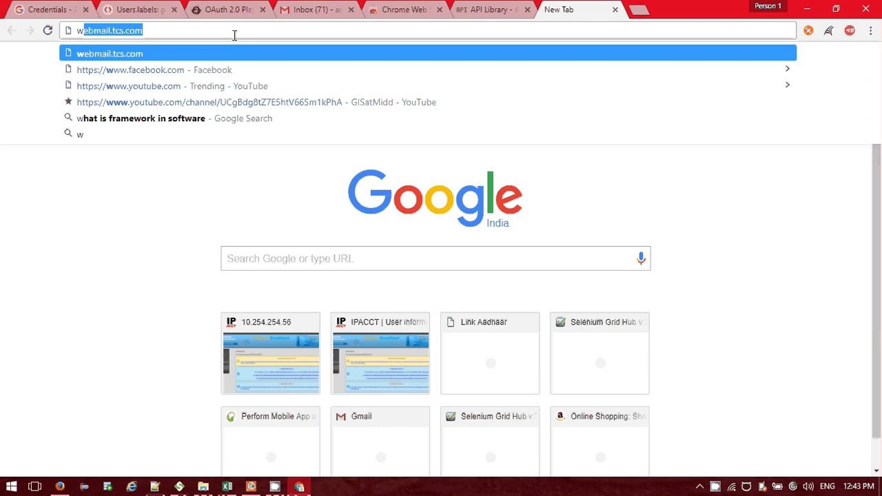
pyautogui.write('hat is postma')
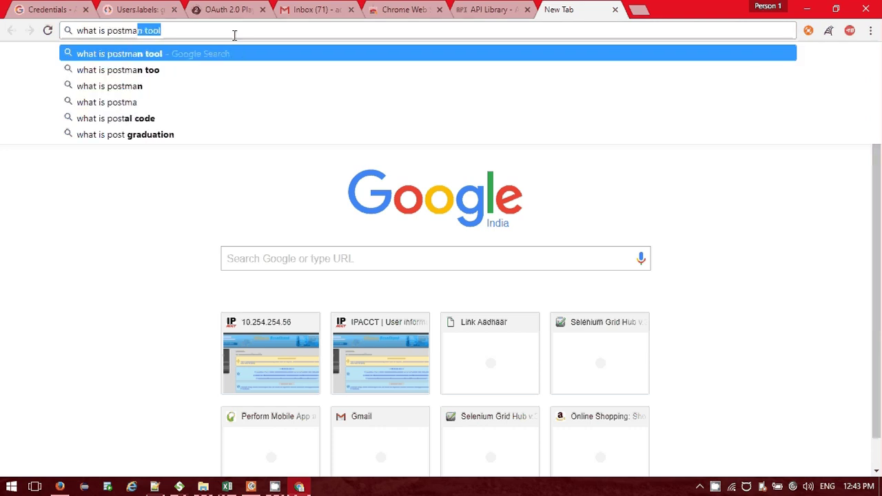
pyautogui.write('n t')
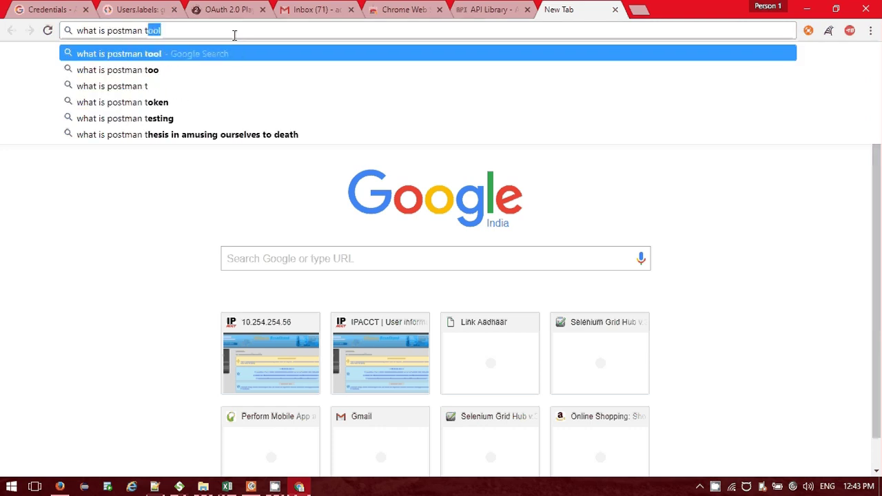
pyautogui.press('Return')
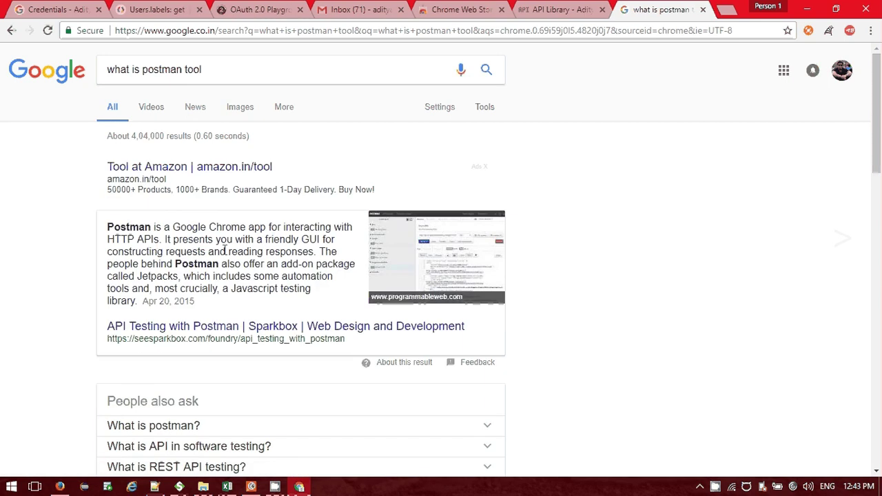
pyautogui.press('F5')
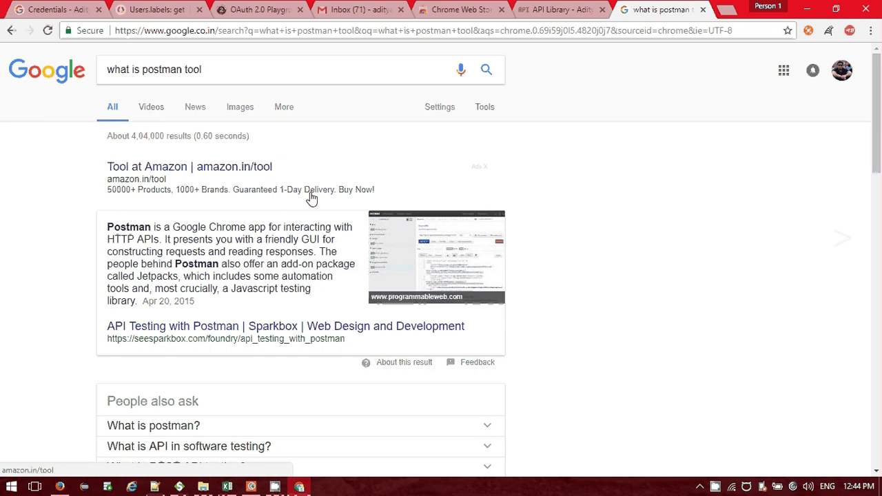
pyautogui.click(426, 5)
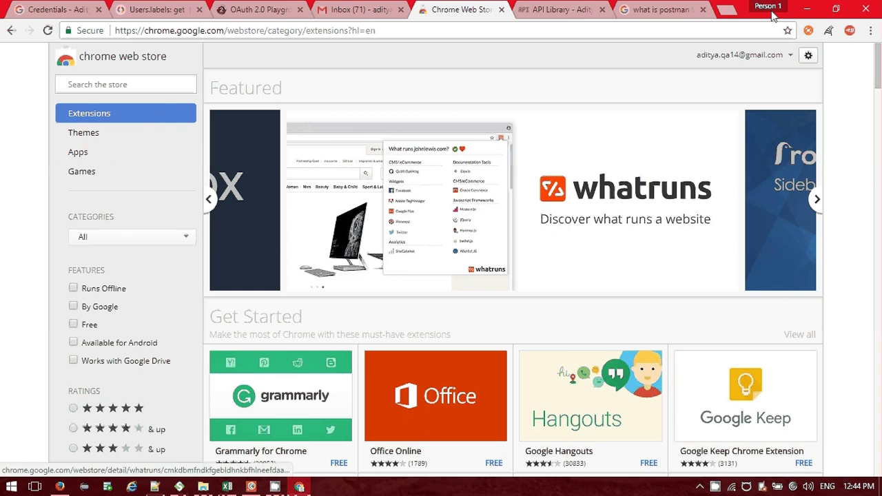
# Close the Web Store tab and open the Postman app's store page from the Interceptor extension popup.
pyautogui.hotkey('ctrl', 'w')
pyautogui.hotkey('ctrl', 'Tab')
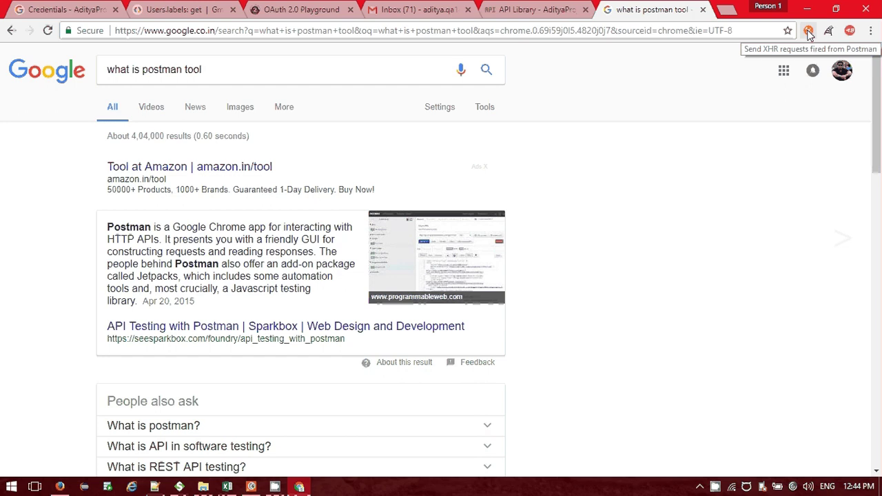
pyautogui.click(809, 31)
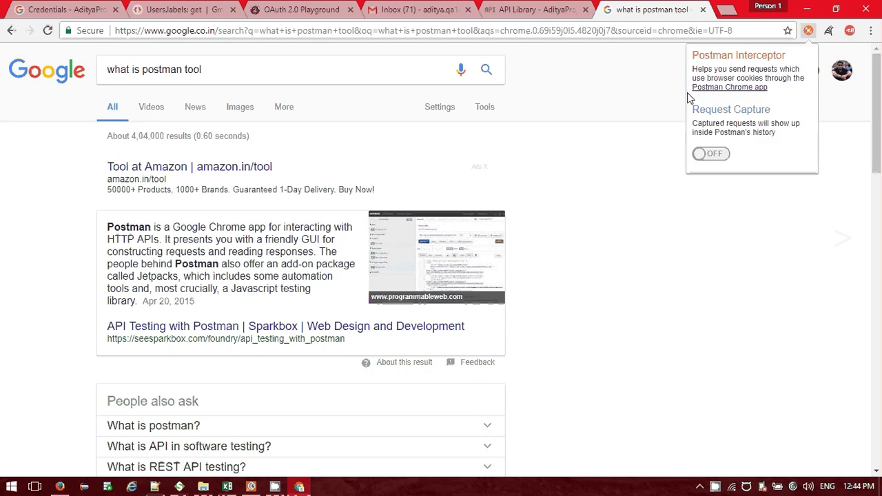
pyautogui.click(704, 88)
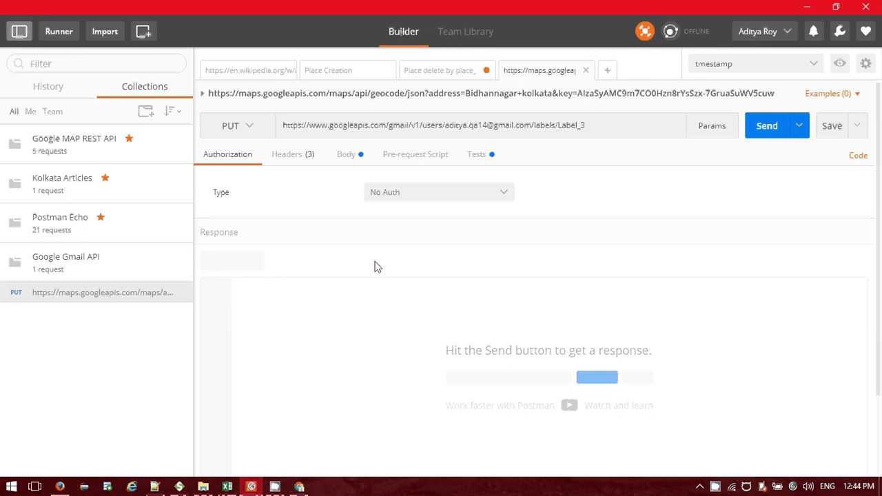
pyautogui.click(179, 487)
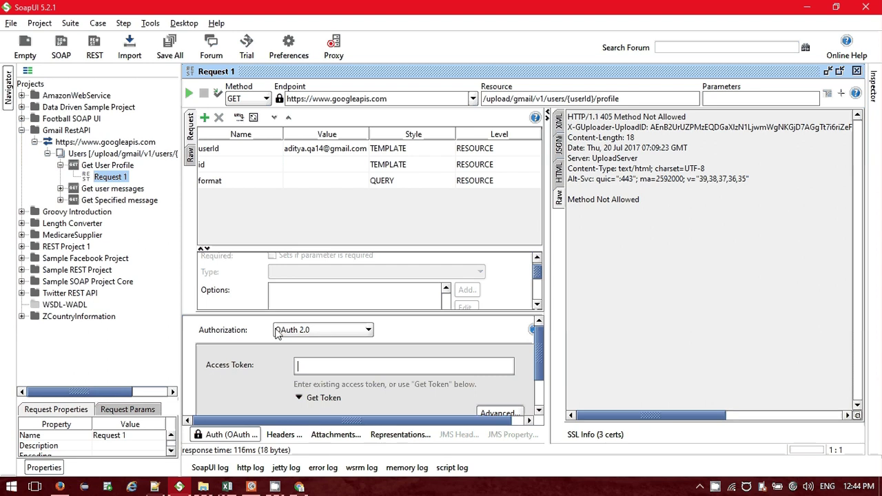
pyautogui.click(251, 487)
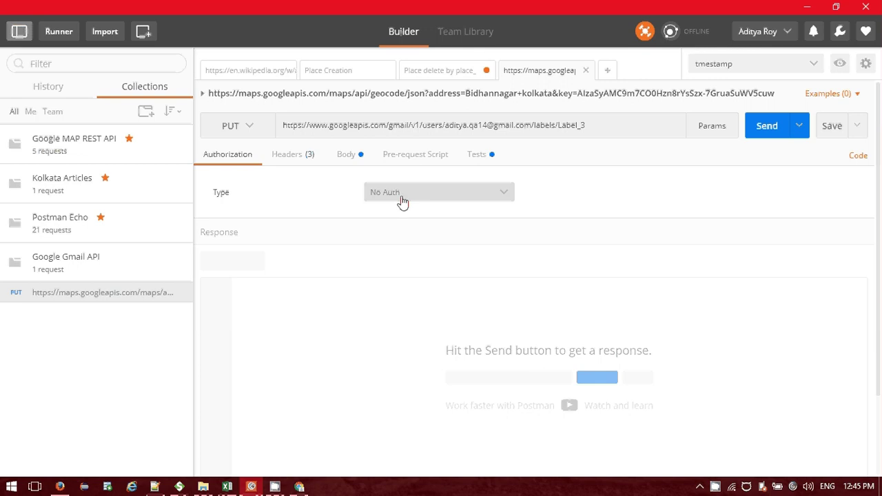
# Set the Gmail label request's authorization to OAuth 2.0 and start a new access token form.
pyautogui.click(403, 200)
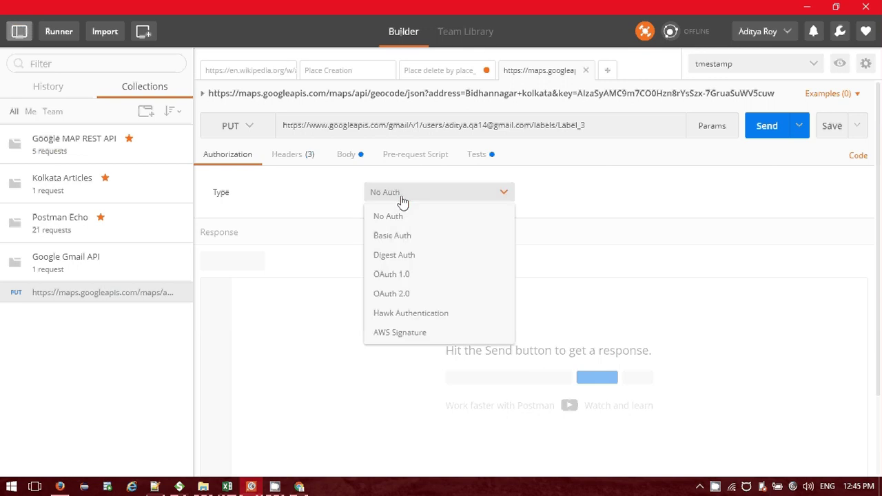
pyautogui.click(401, 296)
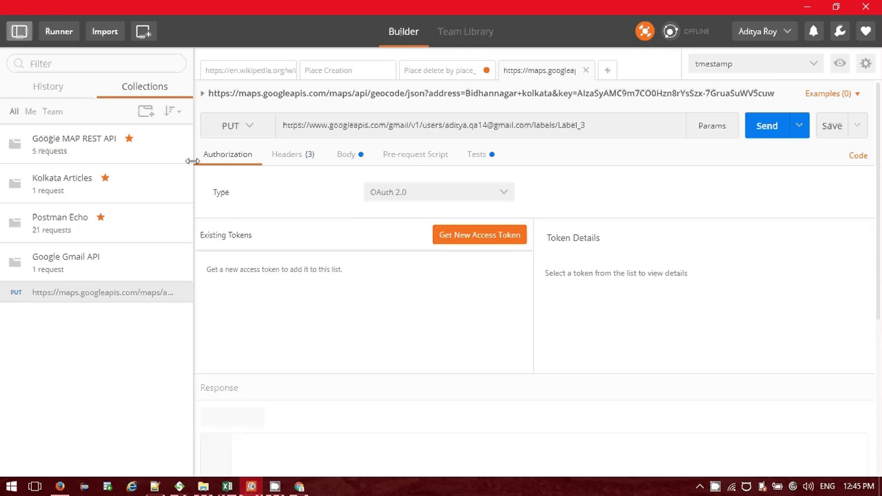
pyautogui.click(490, 243)
pyautogui.moveTo(541, 218); pyautogui.dragTo(324, 226)
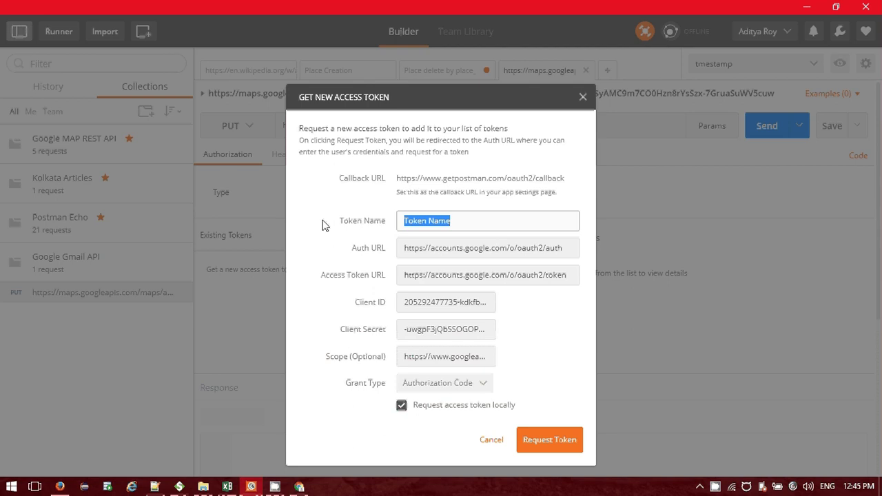
pyautogui.write('sa')
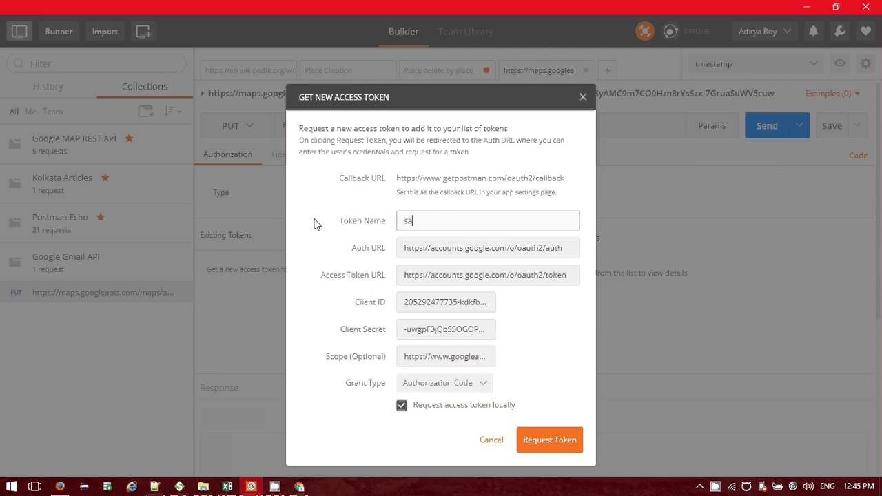
pyautogui.press('BackSpace')
pyautogui.press('BackSpace')
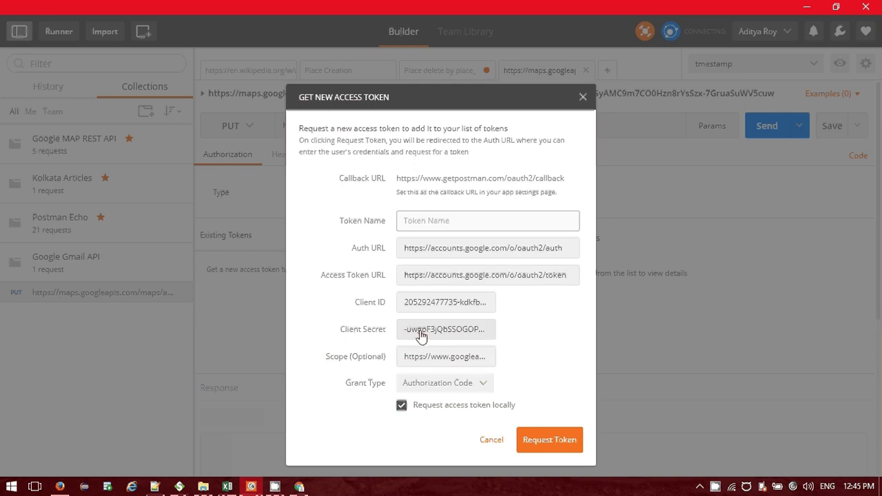
# Check the client credentials in Chrome, keep Authorization Code as grant type, and close the token form.
pyautogui.click(300, 488)
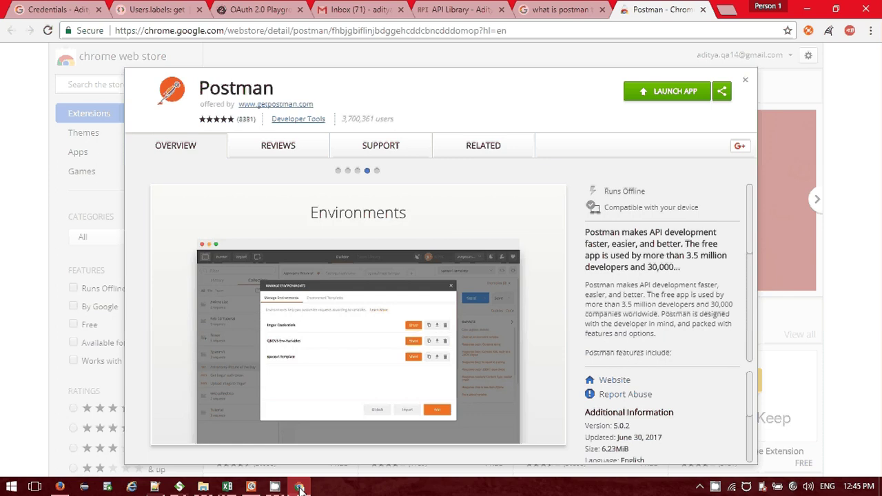
pyautogui.hotkey('ctrl', '1')
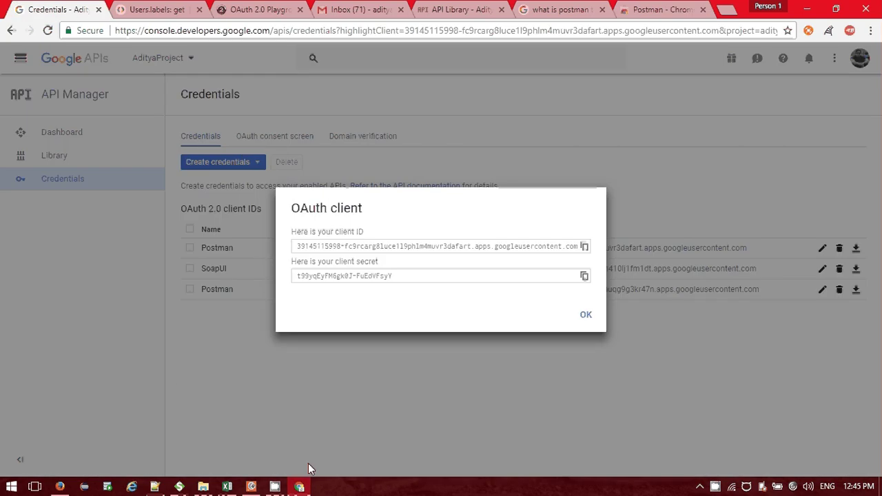
pyautogui.click(253, 486)
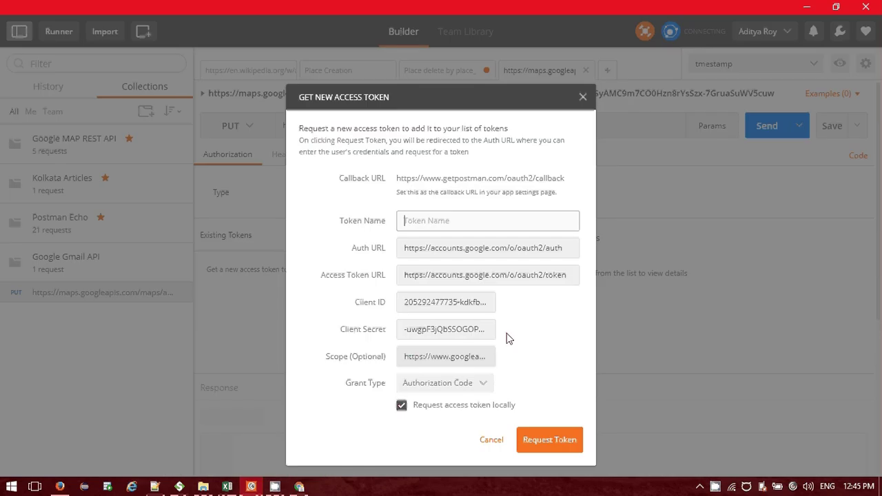
pyautogui.click(442, 384)
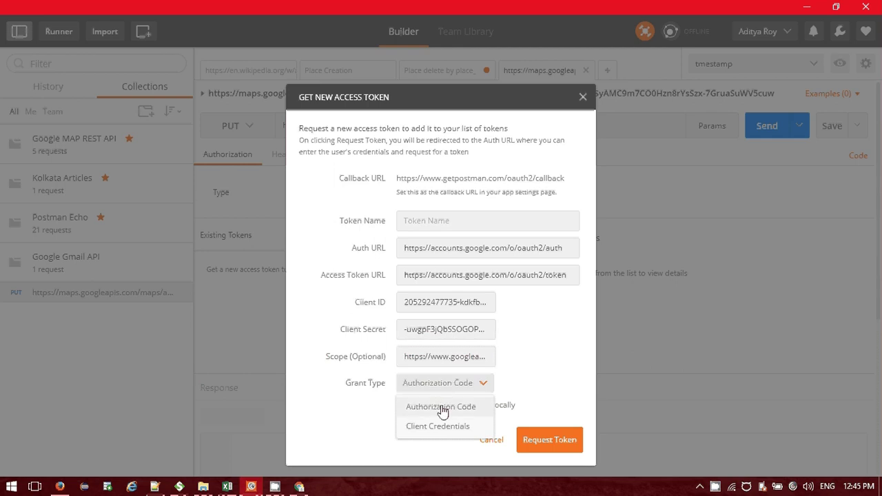
pyautogui.click(443, 408)
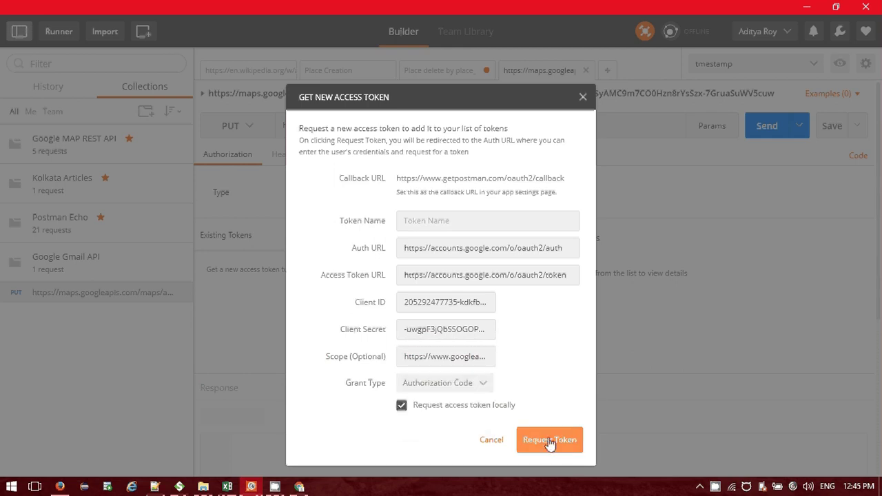
pyautogui.click(582, 98)
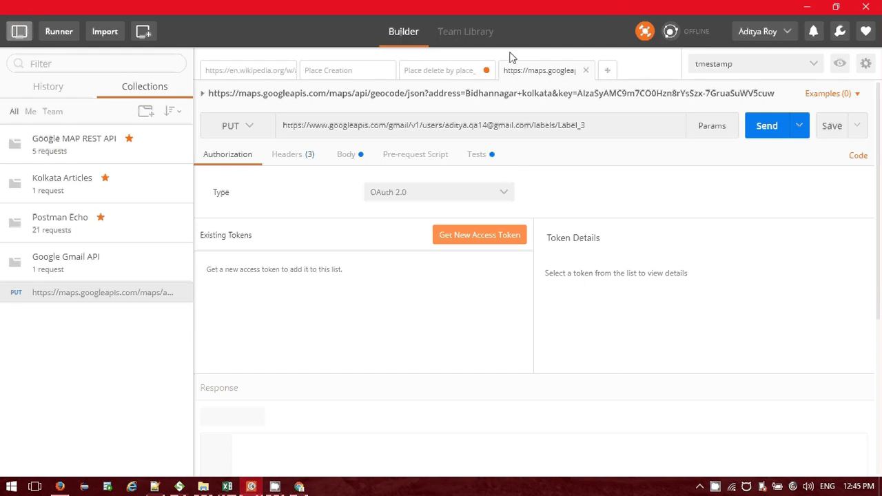
# In Chrome, go to the last tab and select its address bar.
pyautogui.click(299, 486)
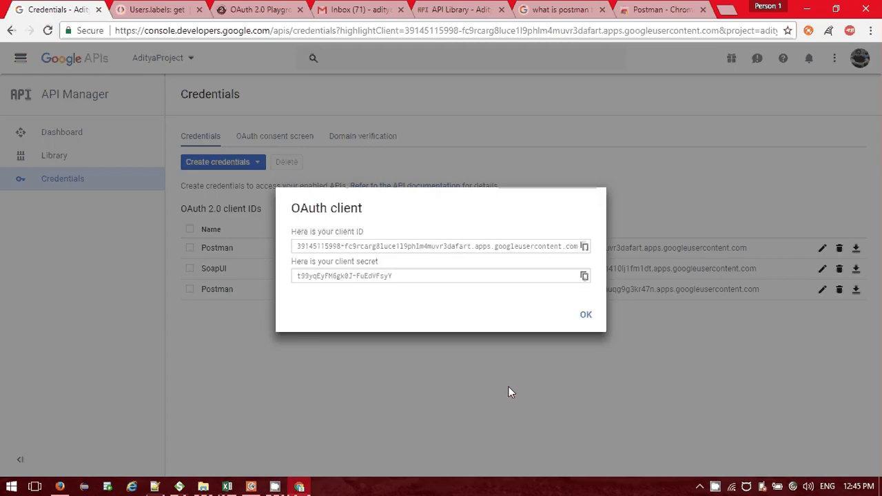
pyautogui.click(255, 8)
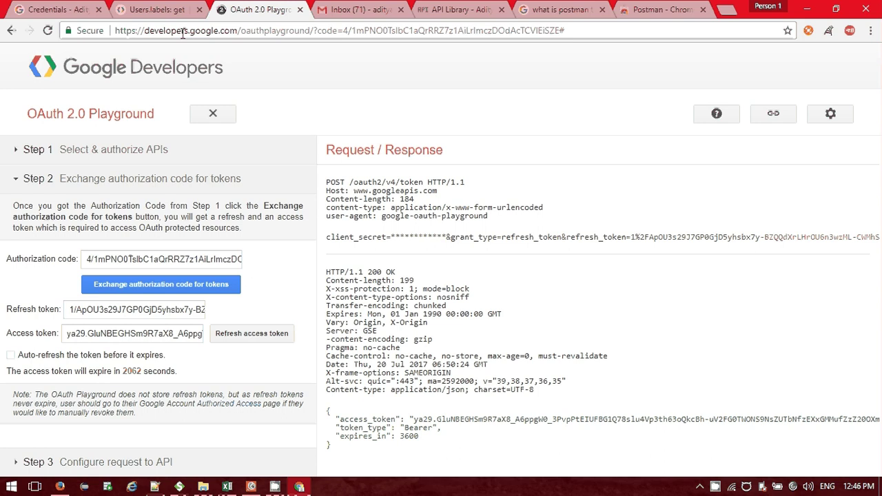
pyautogui.hotkey('ctrl', '7')
pyautogui.click(243, 30)
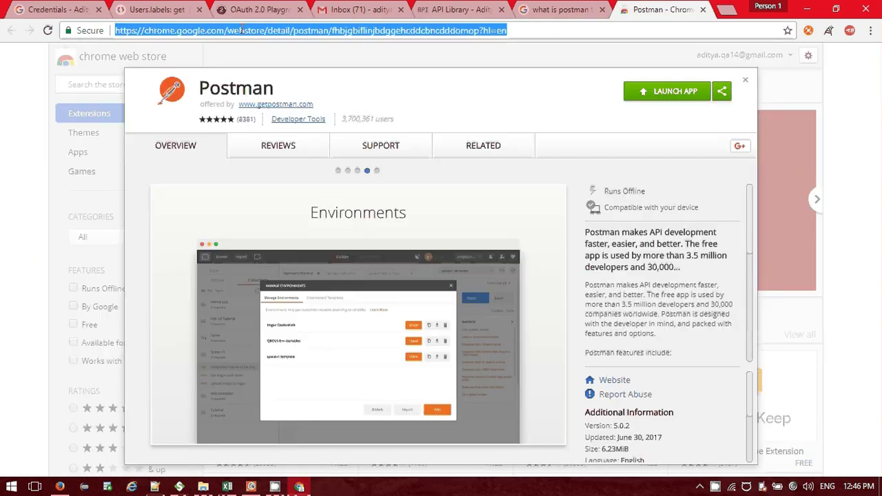
# Search Google for 'google oauth playground' and look over the results.
pyautogui.write('goo')
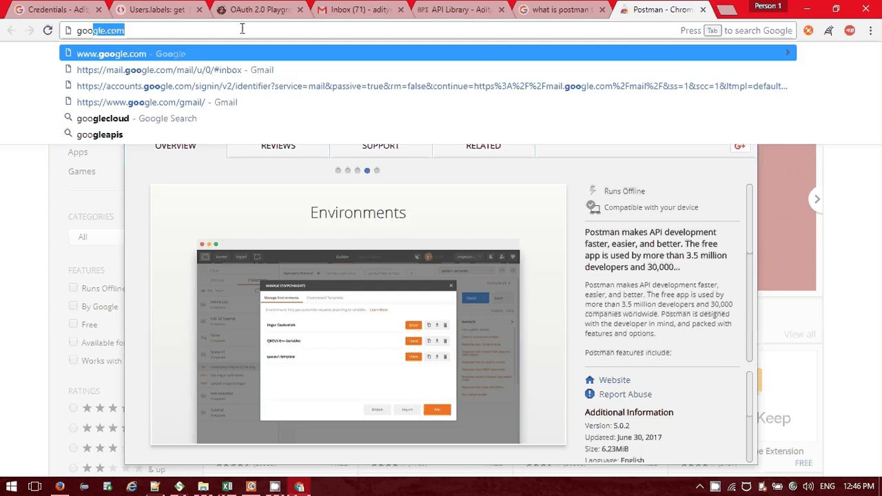
pyautogui.write('ge outh')
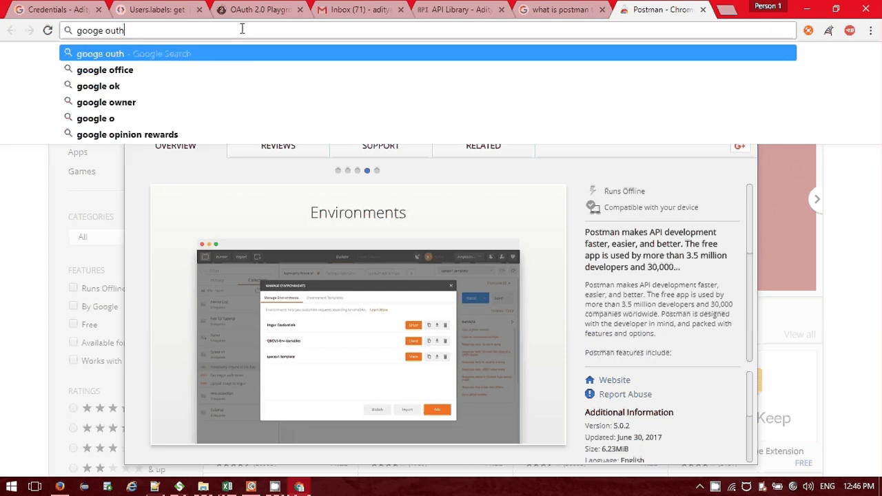
pyautogui.press('Left')
pyautogui.press('Left')
pyautogui.press('Left')
pyautogui.press('Left')
pyautogui.press('Left')
pyautogui.press('Left')
pyautogui.write('l')
pyautogui.press('Down')
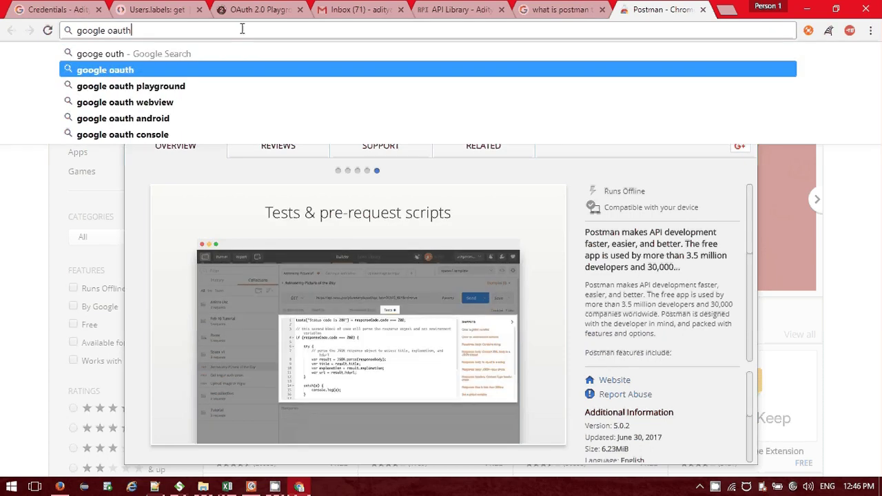
pyautogui.press('Down')
pyautogui.press('Return')
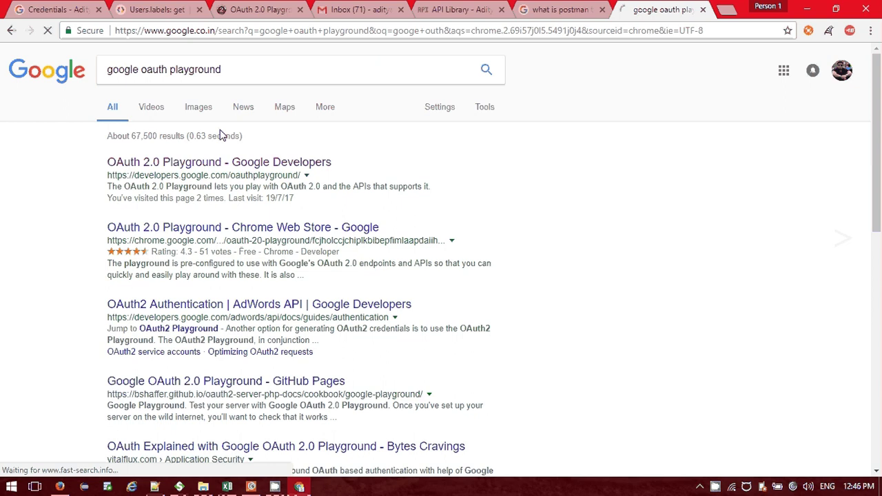
pyautogui.scroll(-3, 52, 249)
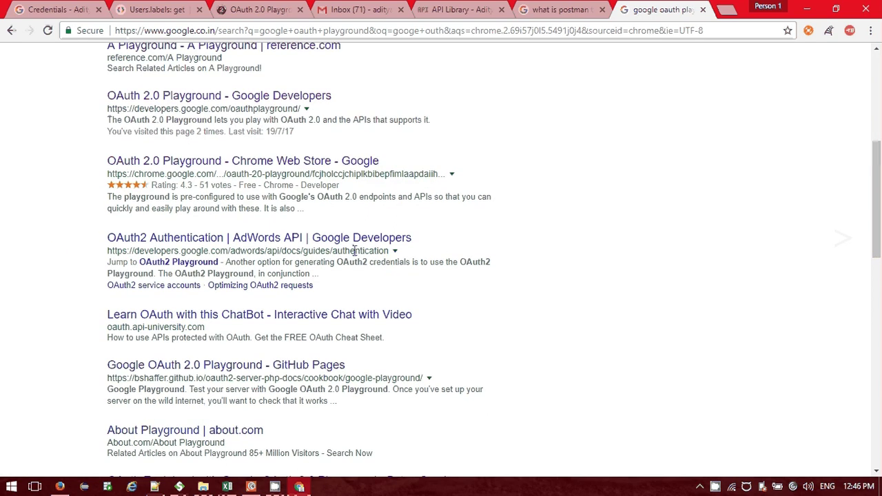
pyautogui.scroll(5, 493, 170)
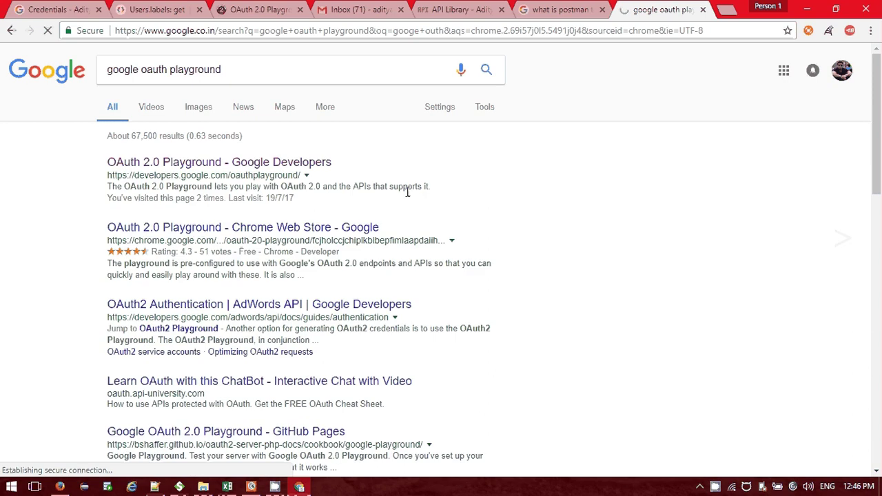
pyautogui.scroll(-1, 327, 290)
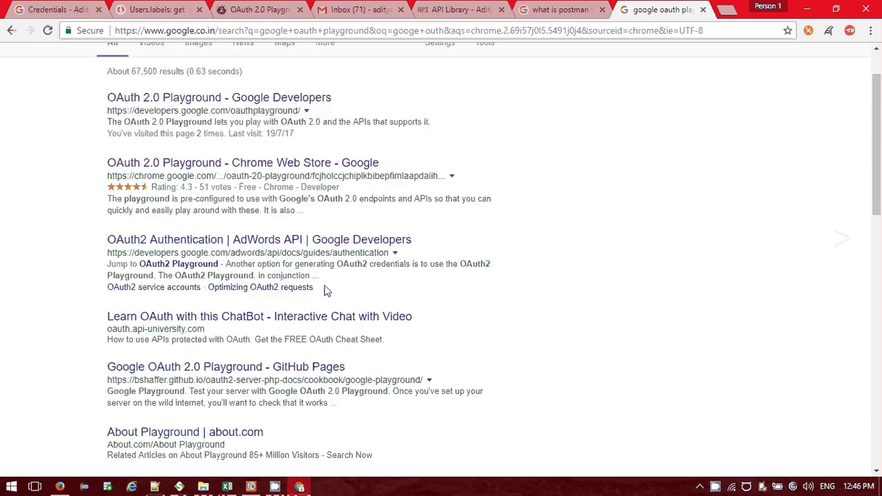
pyautogui.scroll(1, 327, 291)
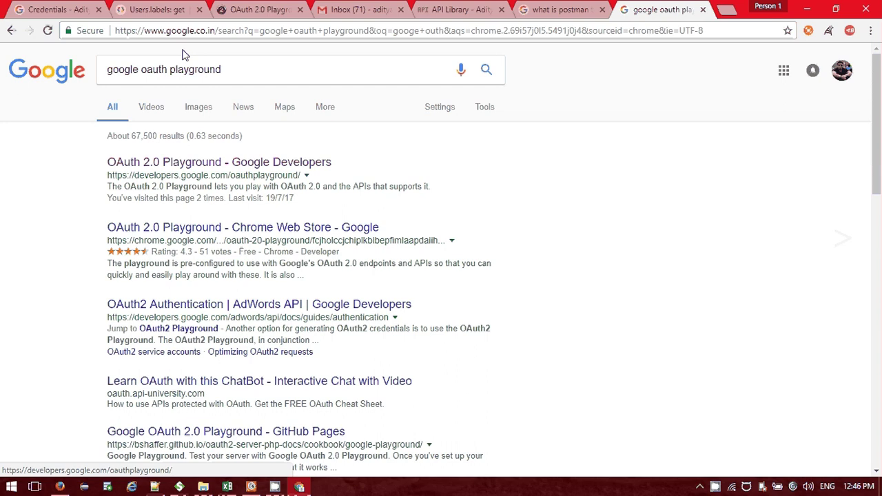
# In the OAuth 2.0 Playground tab, expand Step 1 and browse the API list.
pyautogui.click(155, 10)
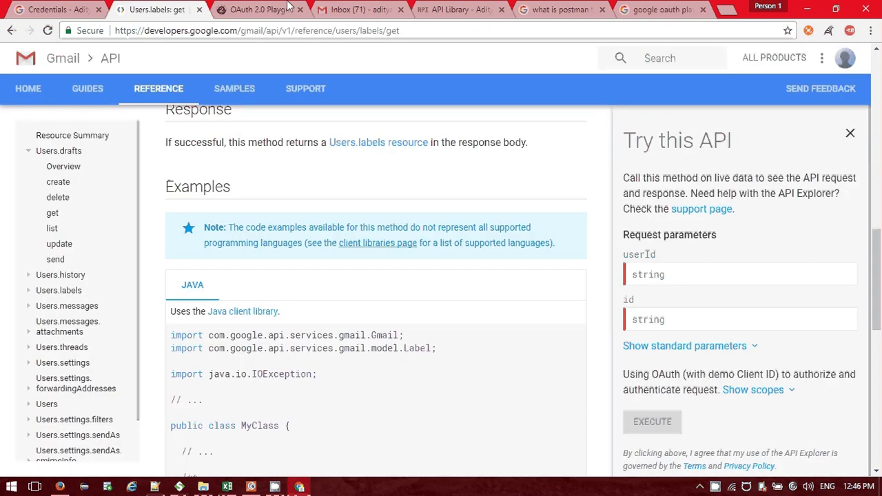
pyautogui.click(261, 10)
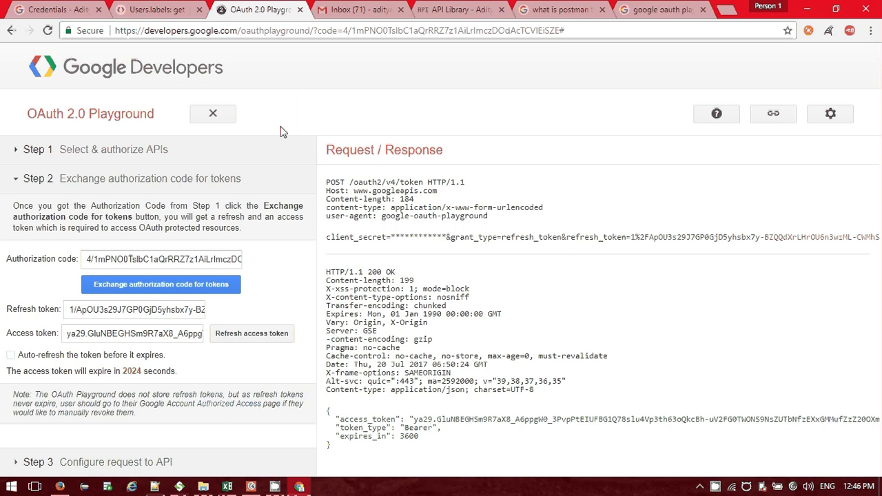
pyautogui.click(83, 157)
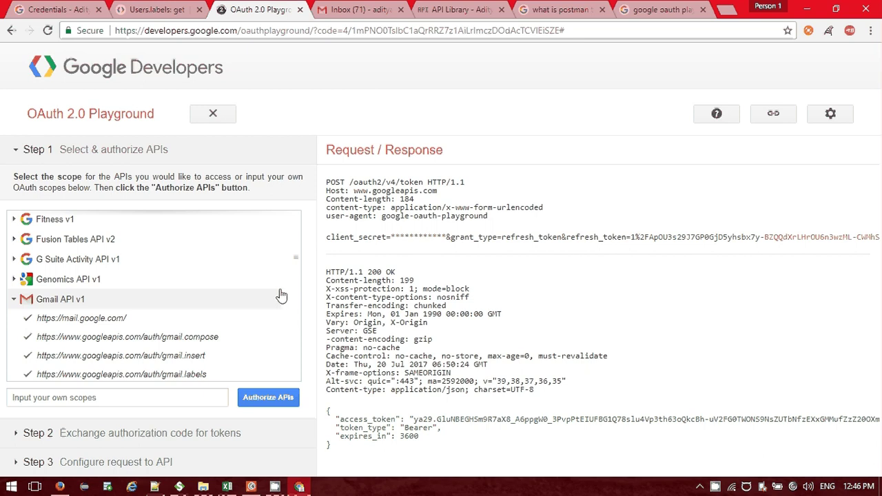
pyautogui.scroll(-5, 281, 295)
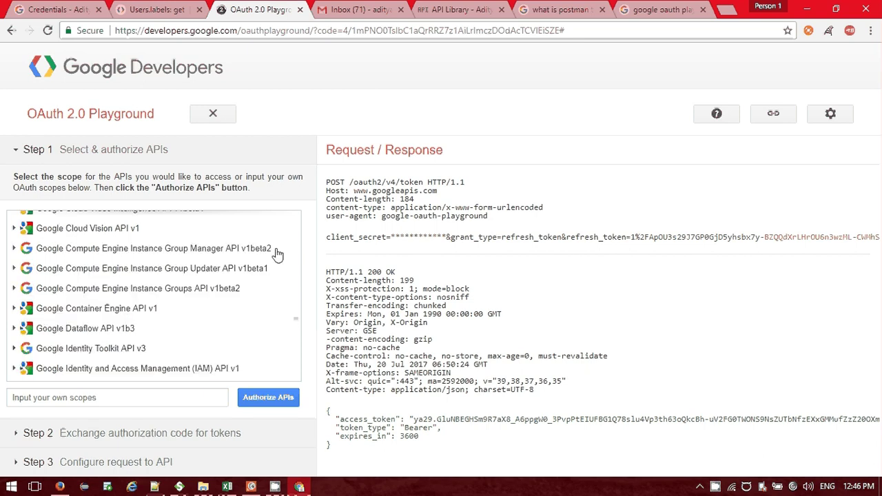
pyautogui.scroll(-5, 262, 308)
pyautogui.scroll(15, 262, 308)
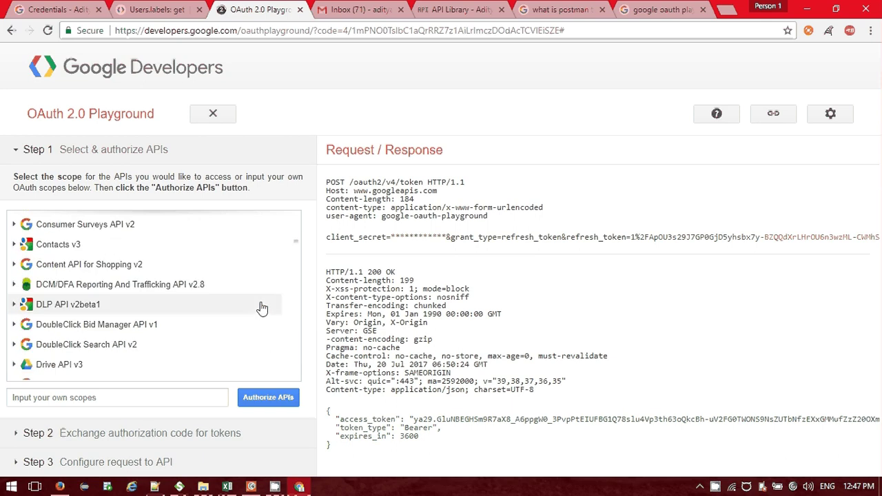
pyautogui.scroll(-5, 153, 280)
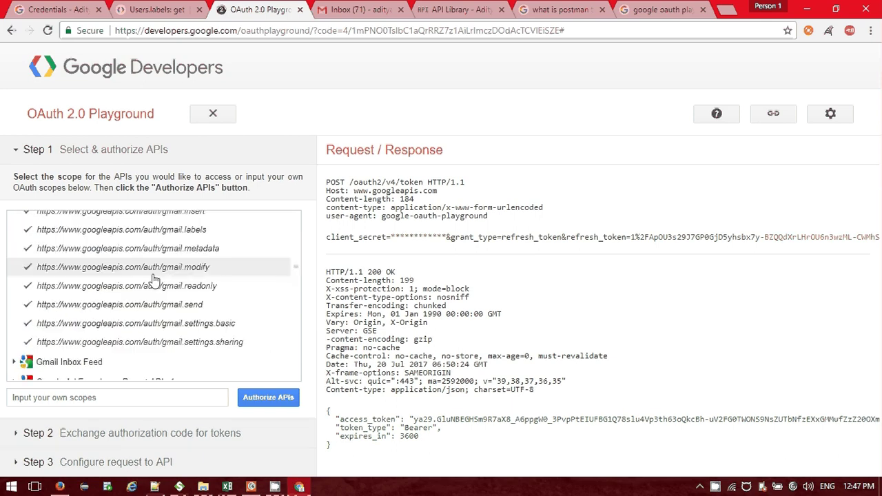
pyautogui.scroll(2, 153, 280)
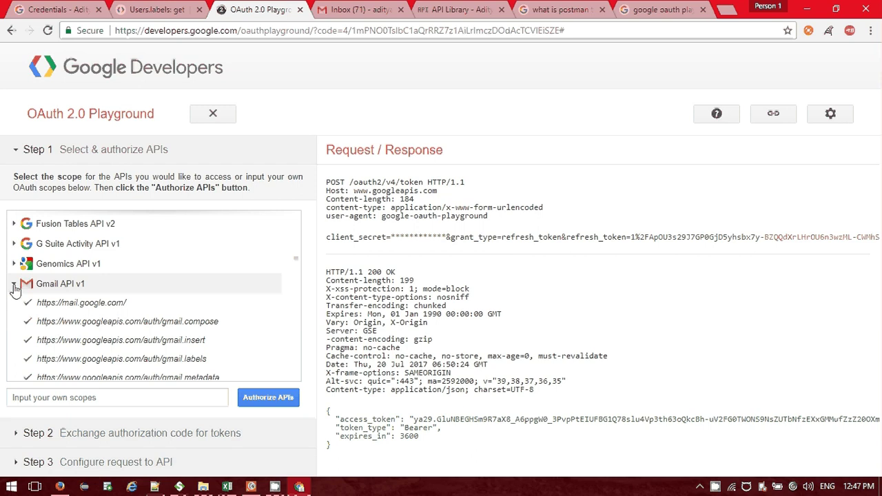
# Collapse the Gmail API v1 and Apps Script Execution API scope groups and scroll the list.
pyautogui.click(14, 285)
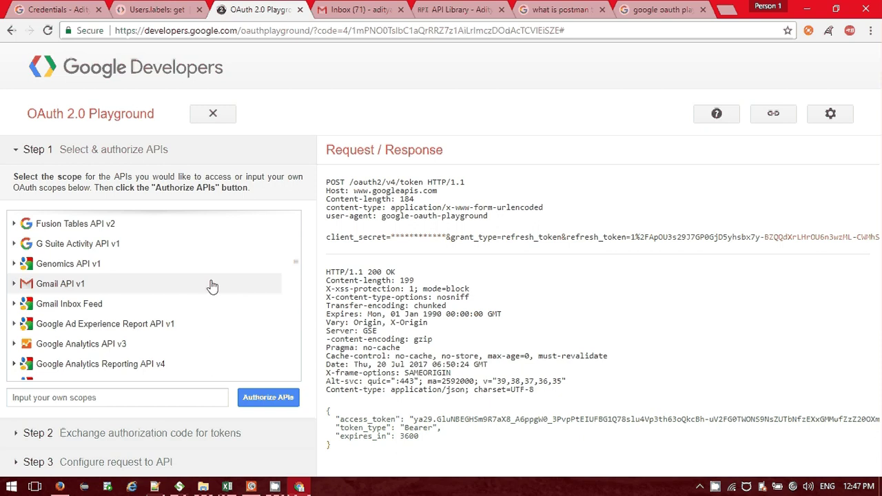
pyautogui.scroll(-2, 212, 287)
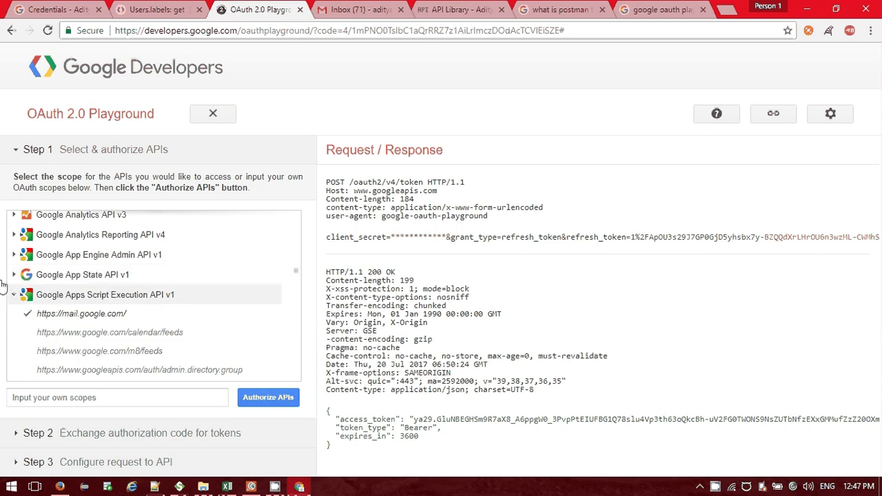
pyautogui.click(224, 284)
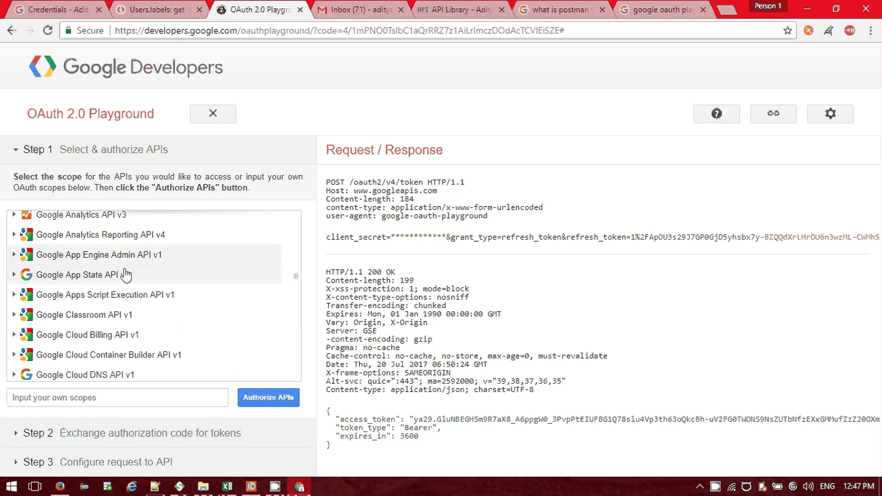
pyautogui.scroll(-2, 180, 324)
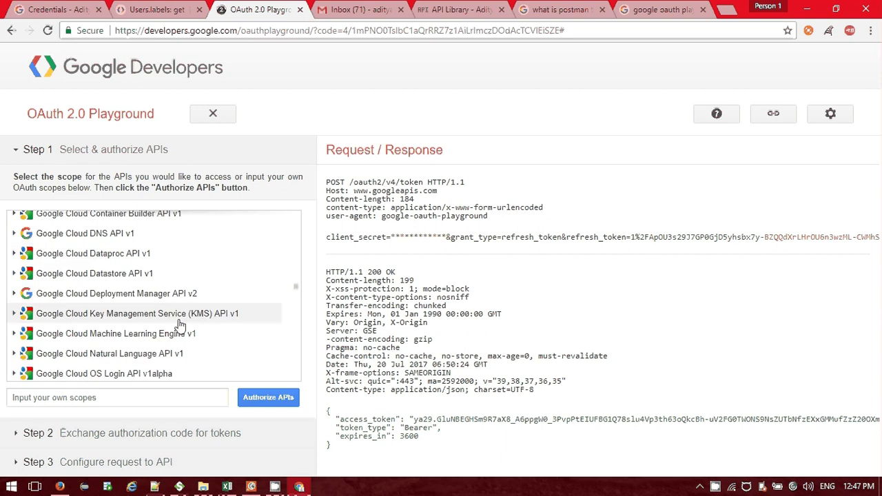
pyautogui.scroll(-5, 180, 324)
pyautogui.scroll(-5, 179, 326)
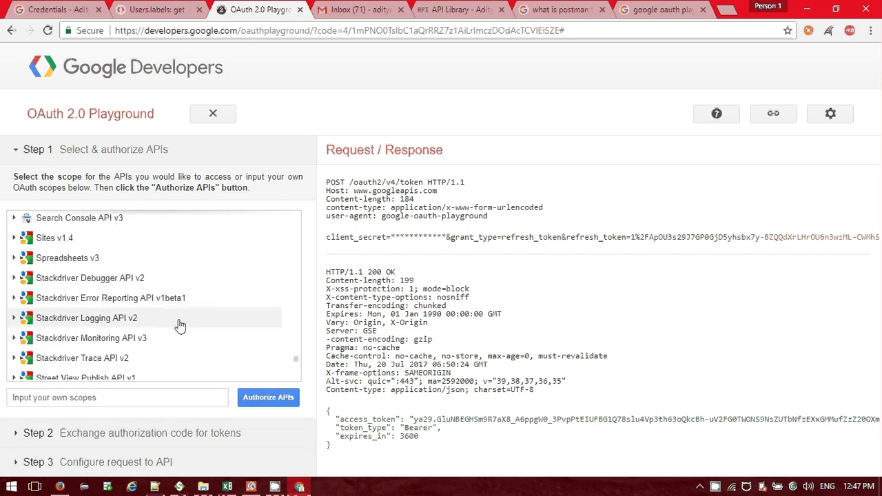
pyautogui.scroll(-5, 179, 326)
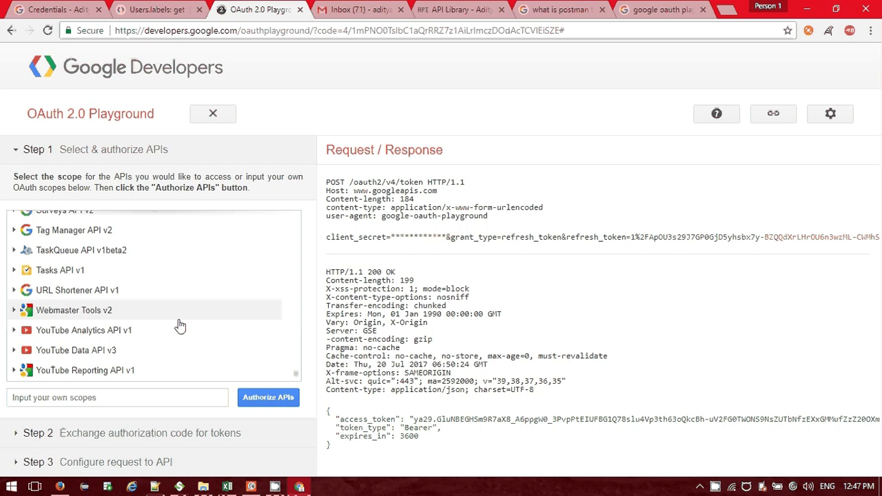
pyautogui.scroll(10, 118, 346)
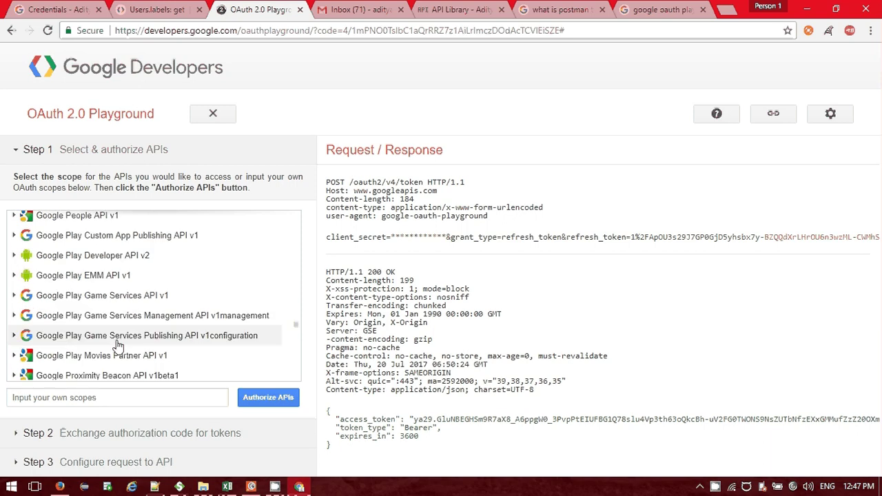
pyautogui.scroll(10, 117, 346)
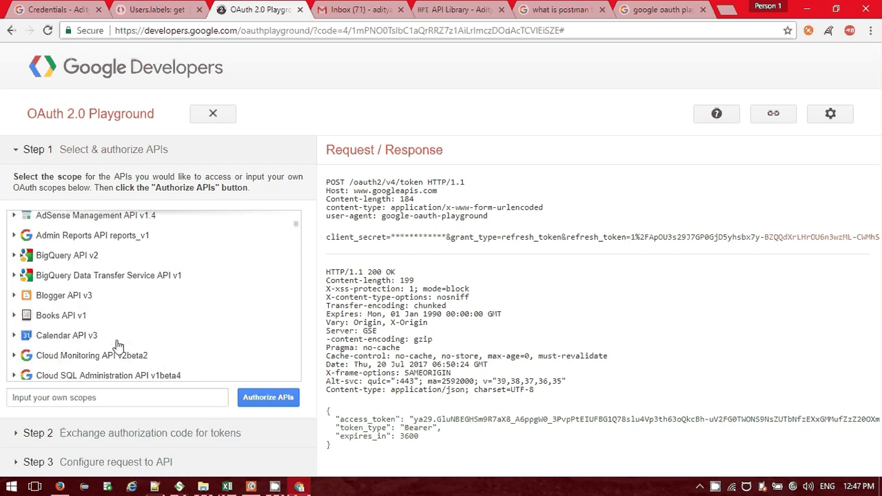
pyautogui.scroll(-1, 118, 346)
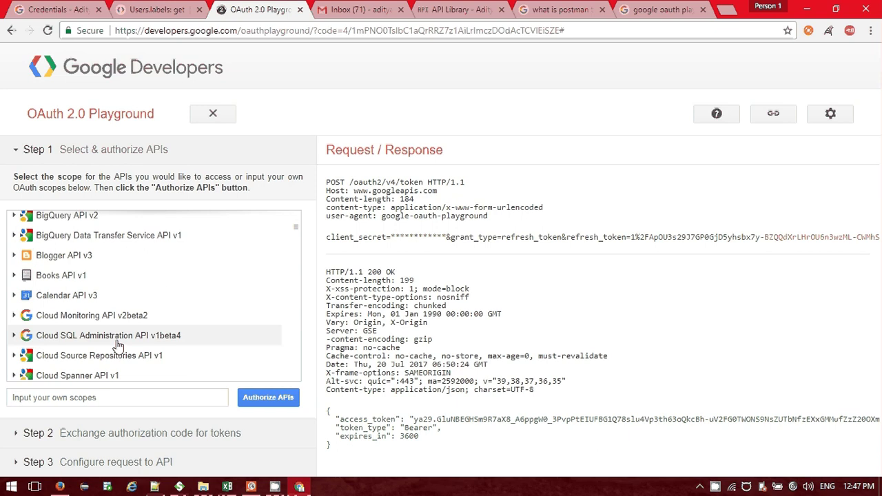
pyautogui.scroll(-5, 118, 346)
pyautogui.scroll(-3, 119, 346)
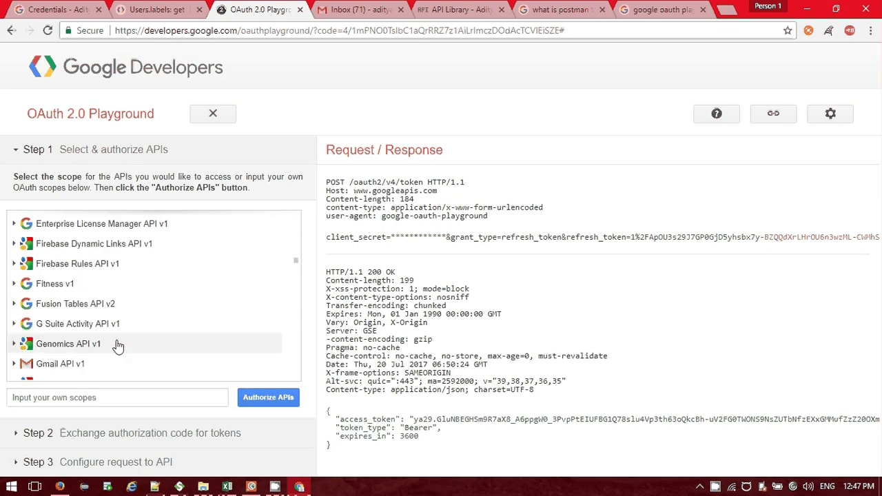
pyautogui.scroll(-3, 119, 346)
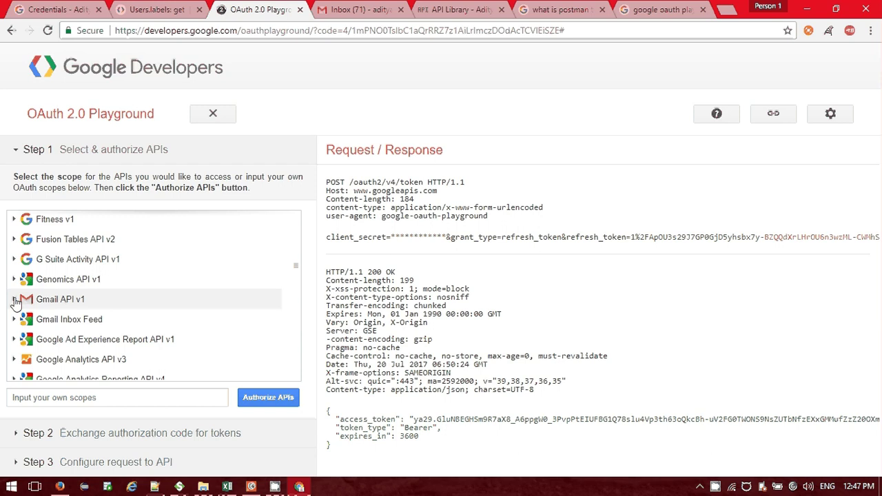
# Expand Gmail API v1 and review its checked scopes from mail.google.com to gmail.settings.sharing.
pyautogui.click(15, 300)
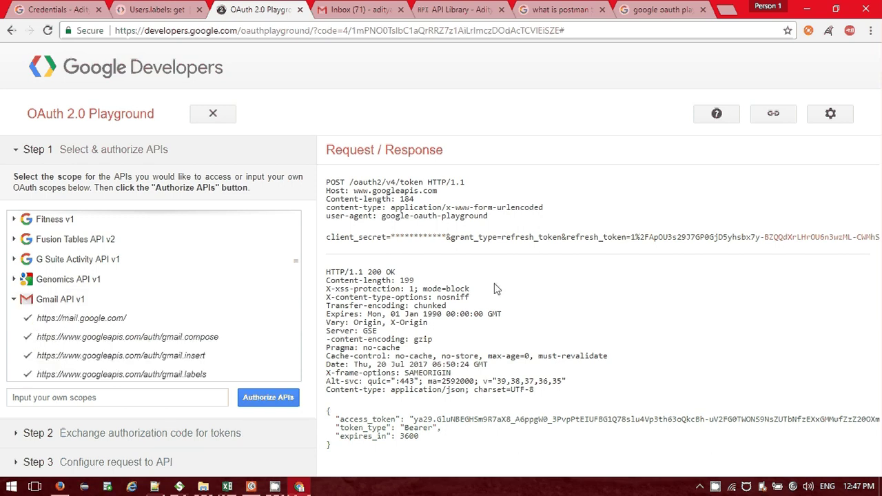
pyautogui.scroll(-1, 105, 278)
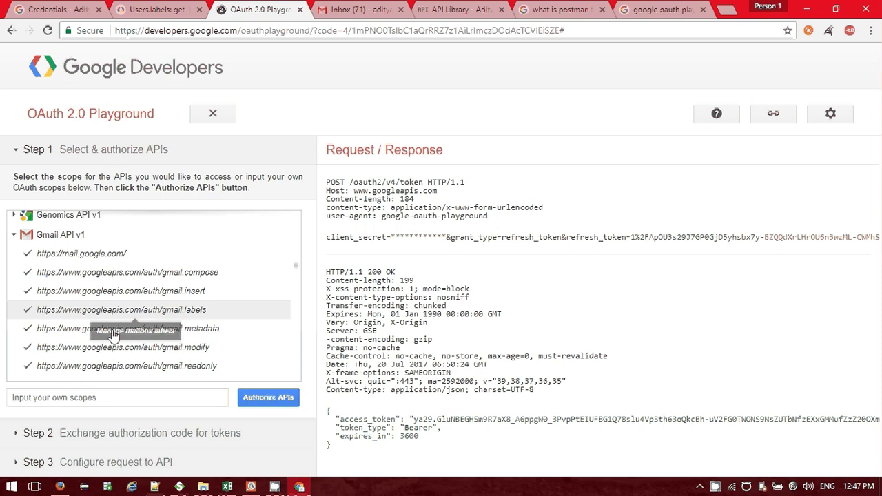
pyautogui.scroll(-1, 121, 322)
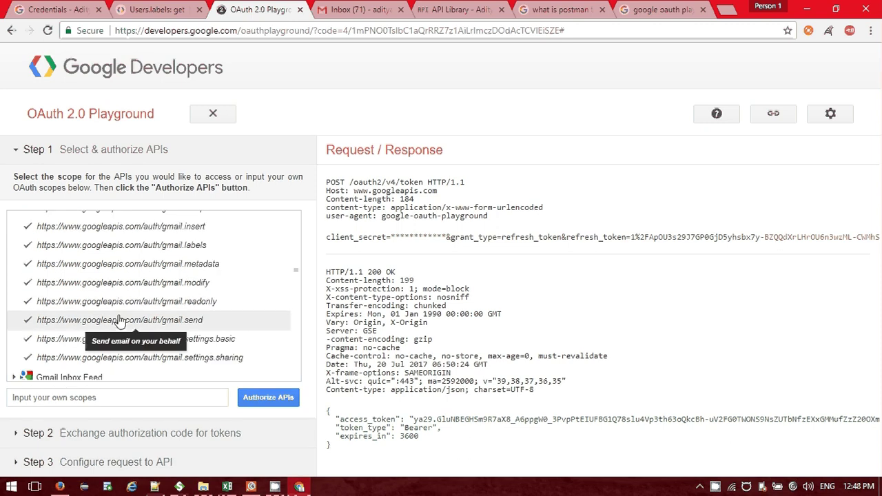
pyautogui.scroll(-1, 121, 322)
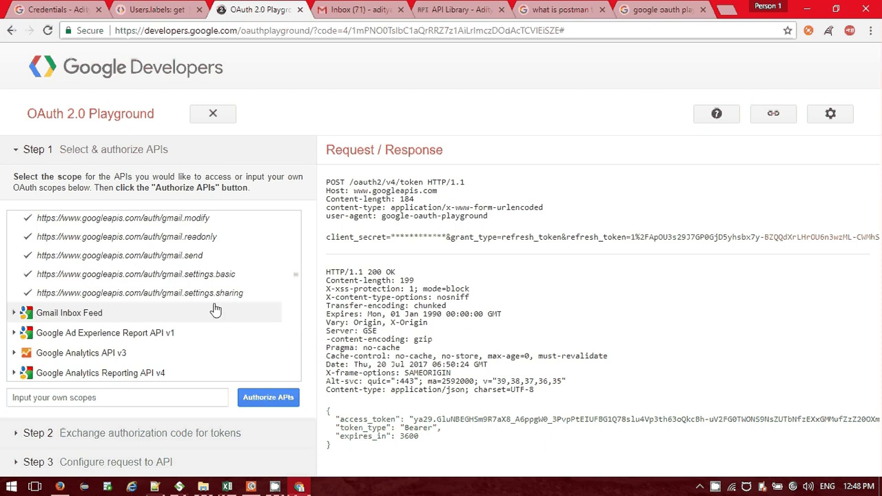
pyautogui.scroll(1, 188, 295)
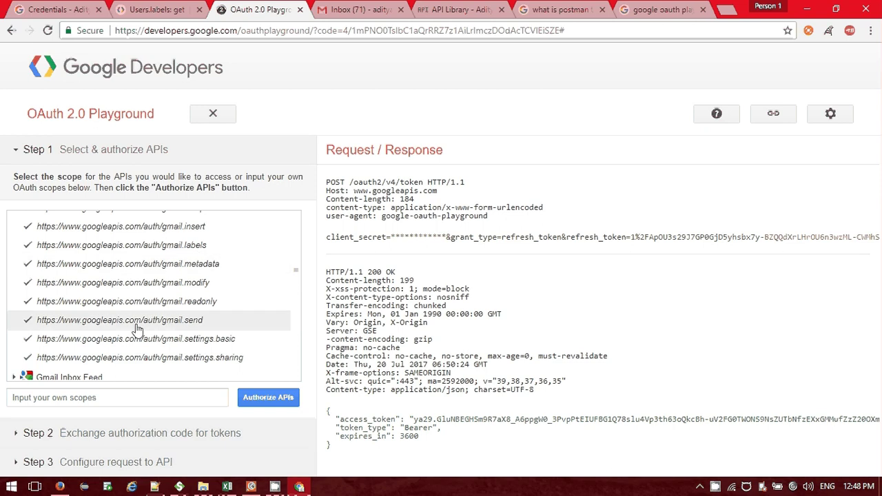
pyautogui.scroll(2, 137, 329)
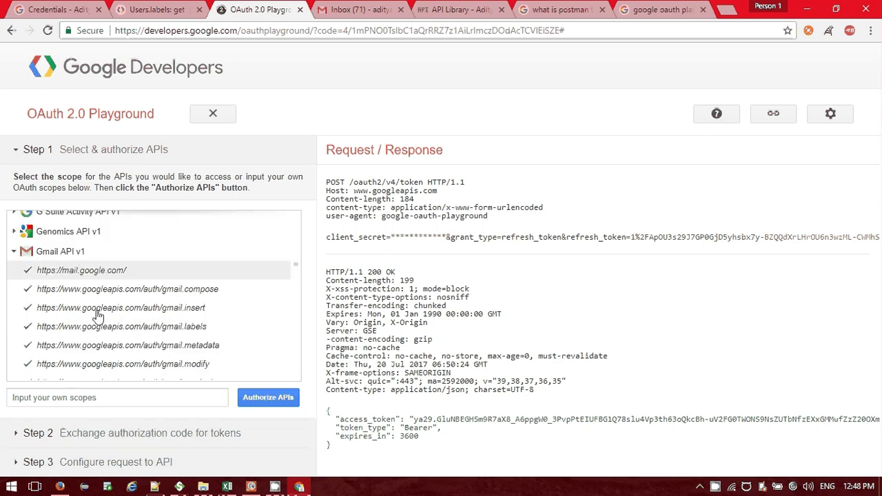
pyautogui.scroll(-2, 167, 266)
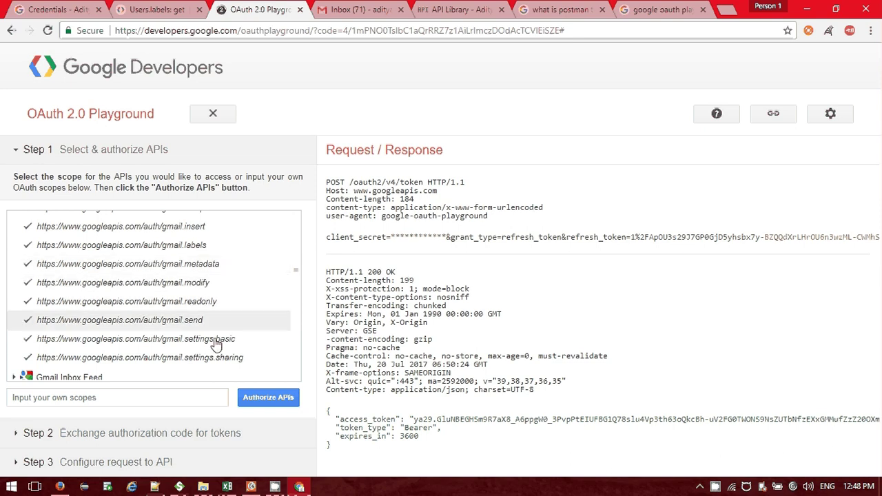
pyautogui.scroll(2, 88, 265)
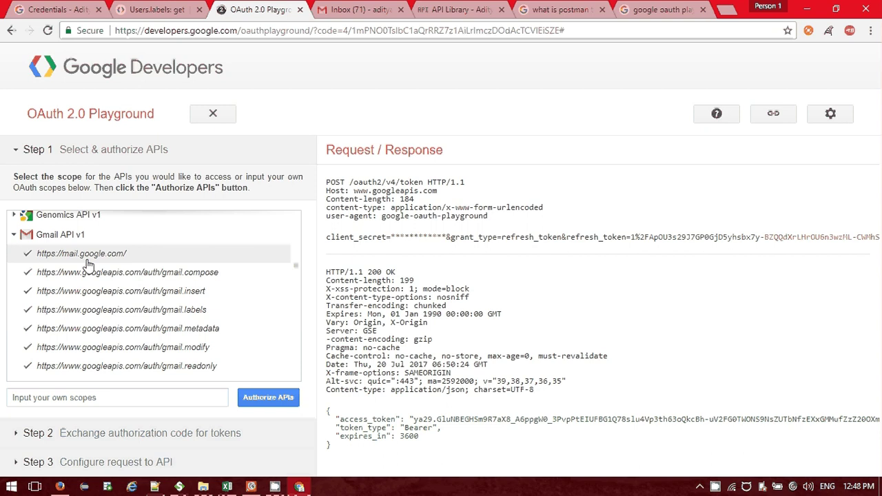
pyautogui.scroll(-4, 89, 262)
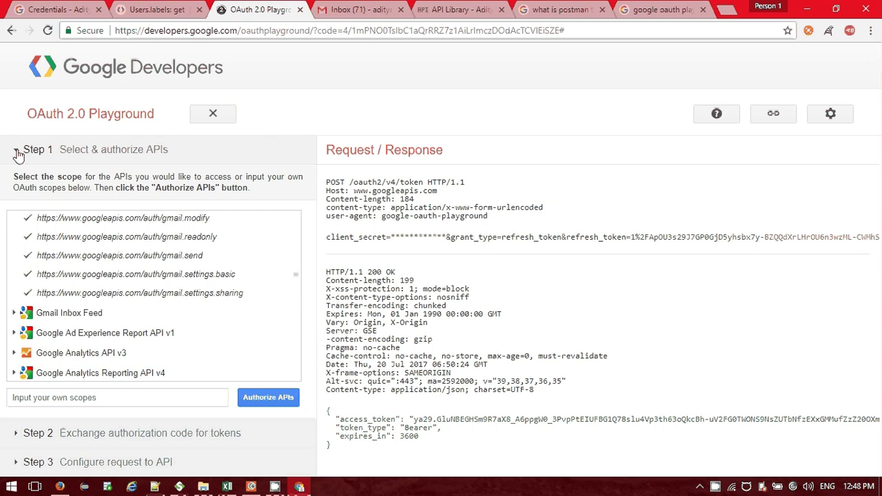
# Open Step 2 and exchange the authorization code twice, getting 400 invalid_grant: Code was already redeemed.
pyautogui.click(102, 434)
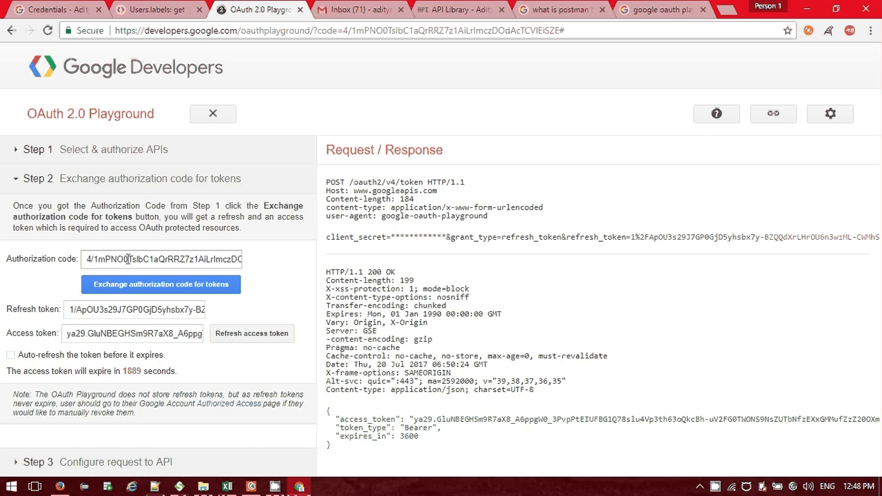
pyautogui.click(168, 292)
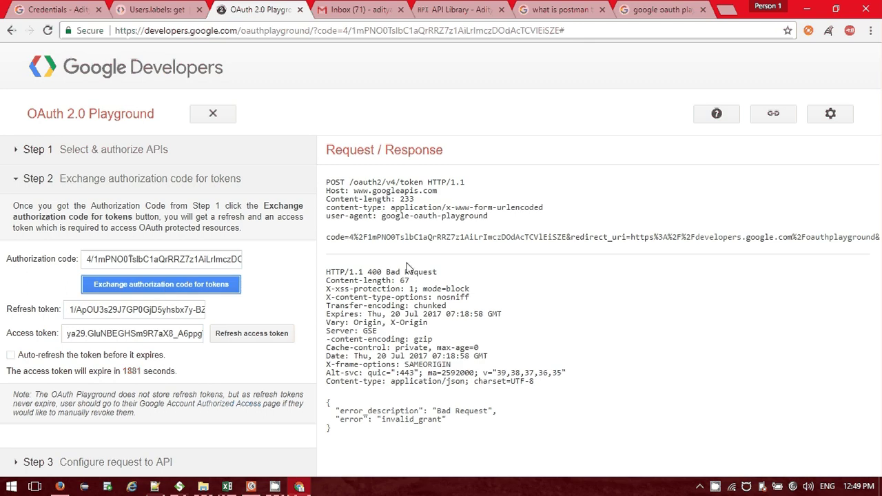
pyautogui.click(165, 285)
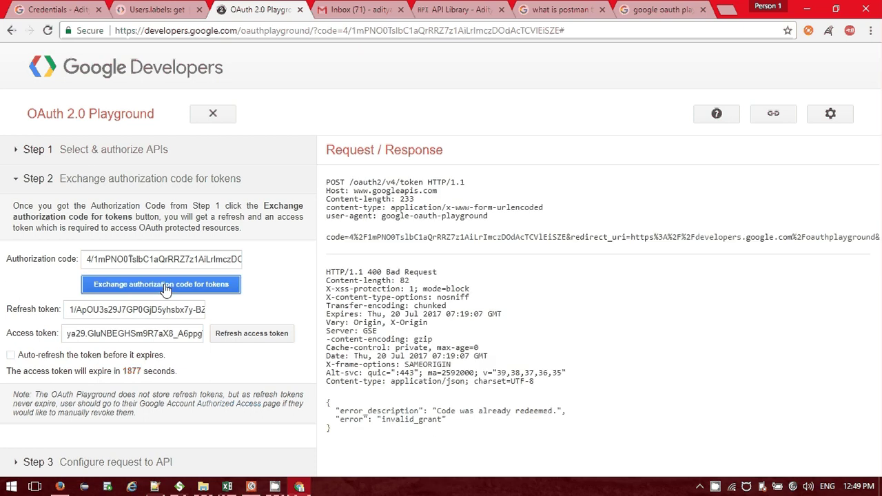
# Reopen Step 1, authorize the selected Gmail scopes, and choose the Google account.
pyautogui.click(25, 153)
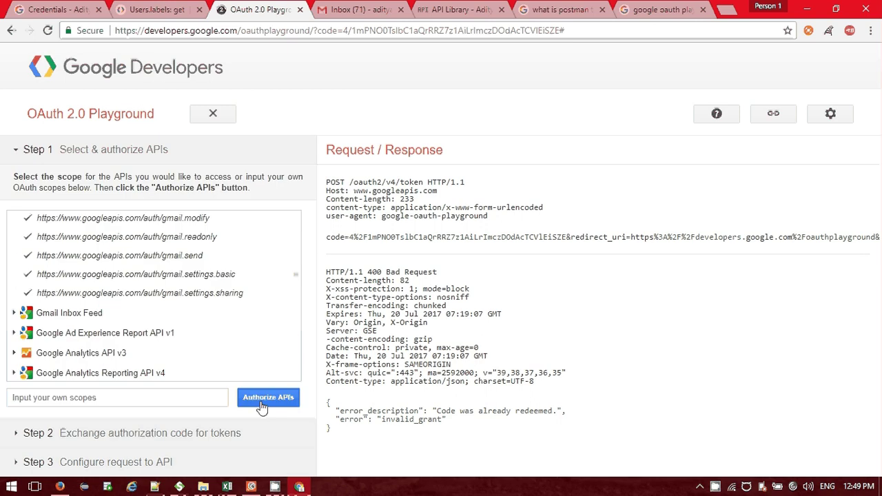
pyautogui.click(262, 406)
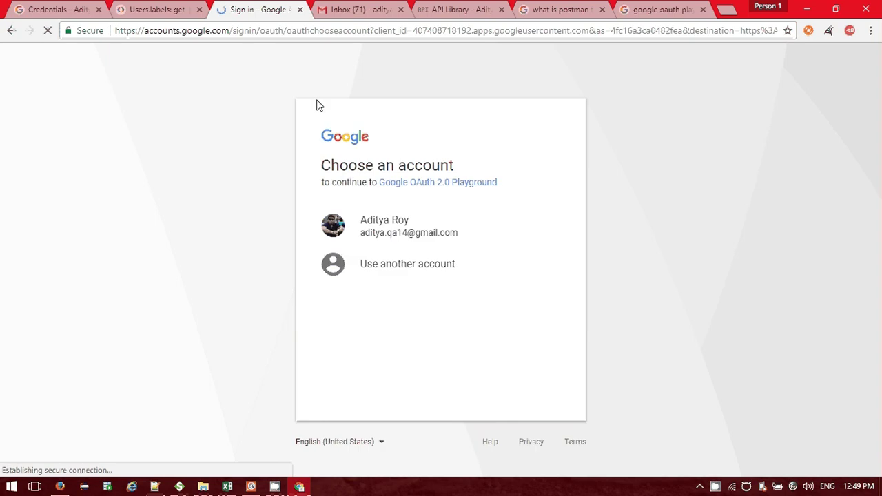
pyautogui.click(404, 227)
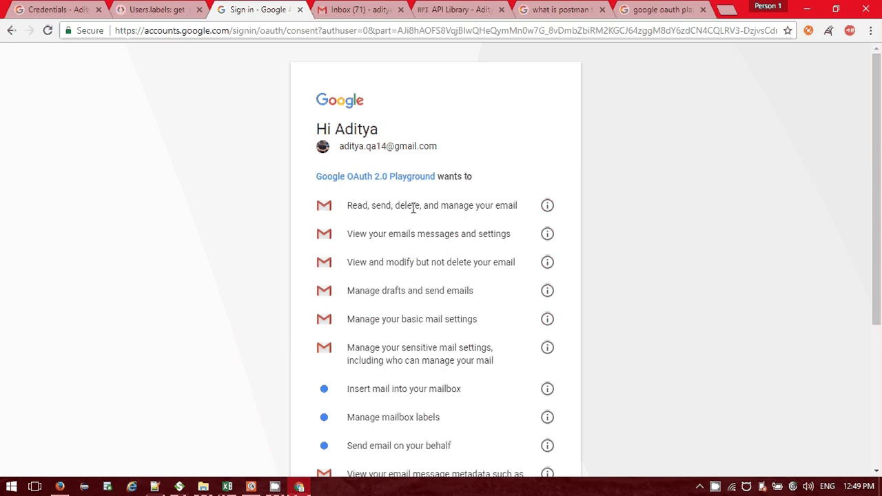
# Allow the Playground access to the Gmail account on the consent screen.
pyautogui.scroll(-1, 413, 220)
pyautogui.scroll(-1, 414, 237)
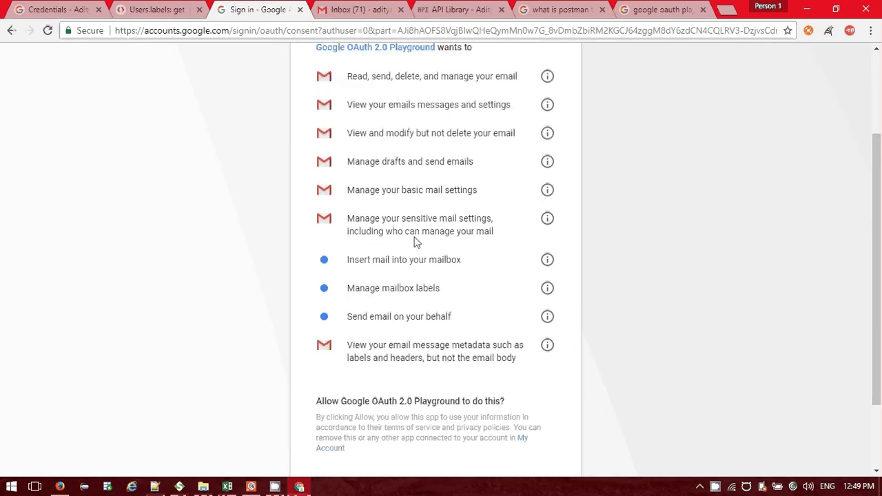
pyautogui.scroll(2, 392, 215)
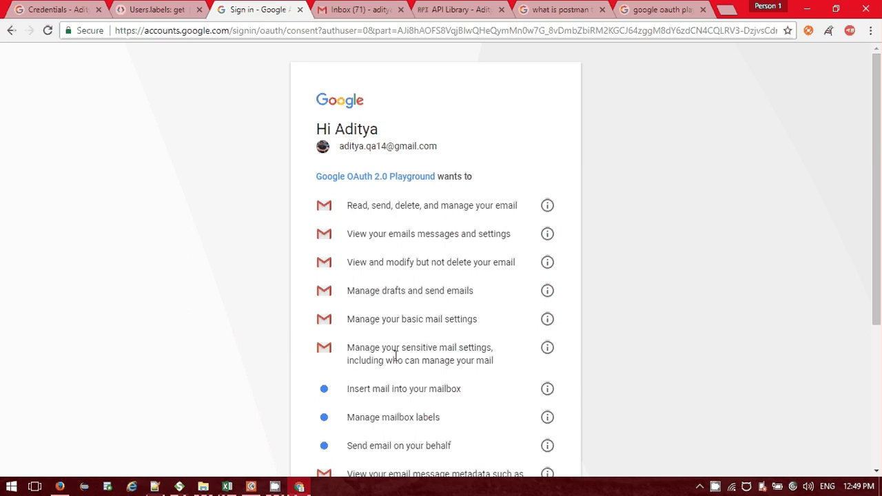
pyautogui.scroll(-2, 450, 317)
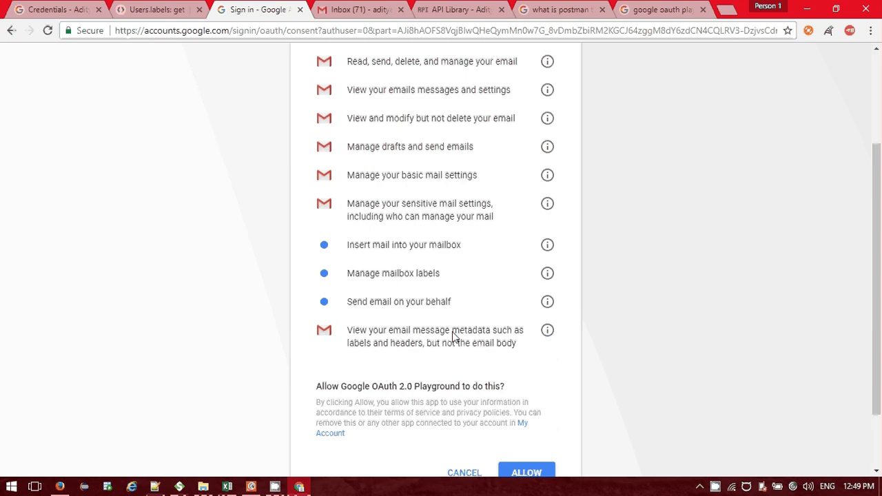
pyautogui.scroll(-1, 453, 336)
pyautogui.click(528, 424)
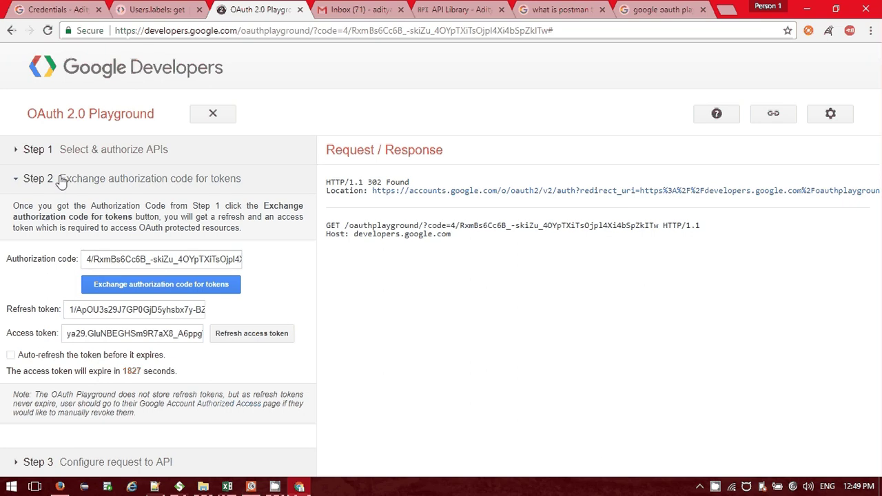
# Exchange the new authorization code for tokens, getting a 200 OK response.
pyautogui.rightClick(130, 289)
pyautogui.click(119, 288)
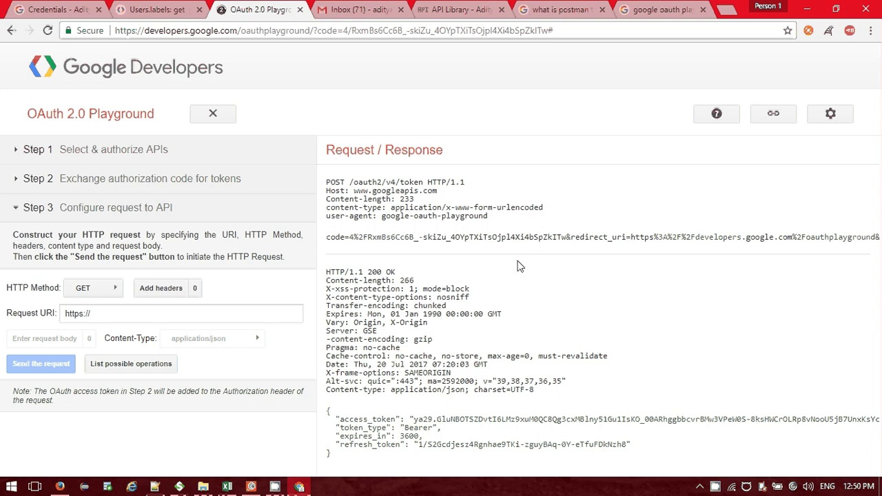
pyautogui.moveTo(397, 272); pyautogui.dragTo(354, 272)
# Copy the fresh access token from Step 2 and switch to SoapUI.
pyautogui.click(80, 181)
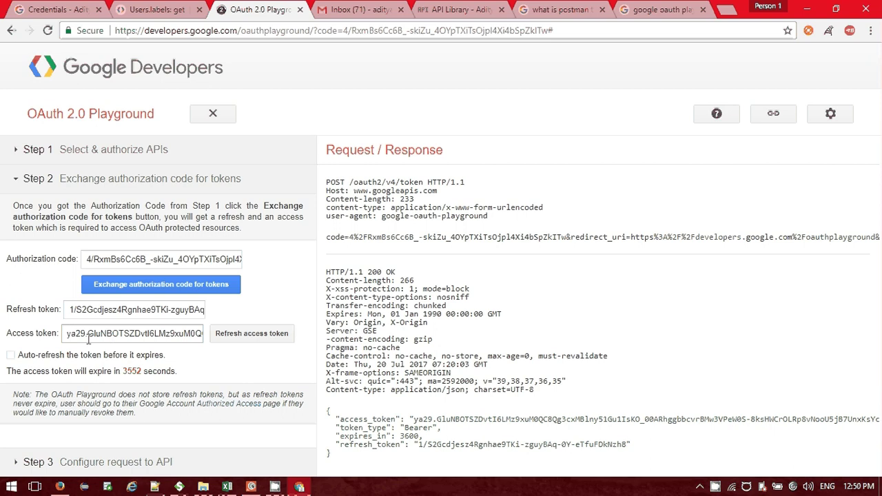
pyautogui.click(89, 336)
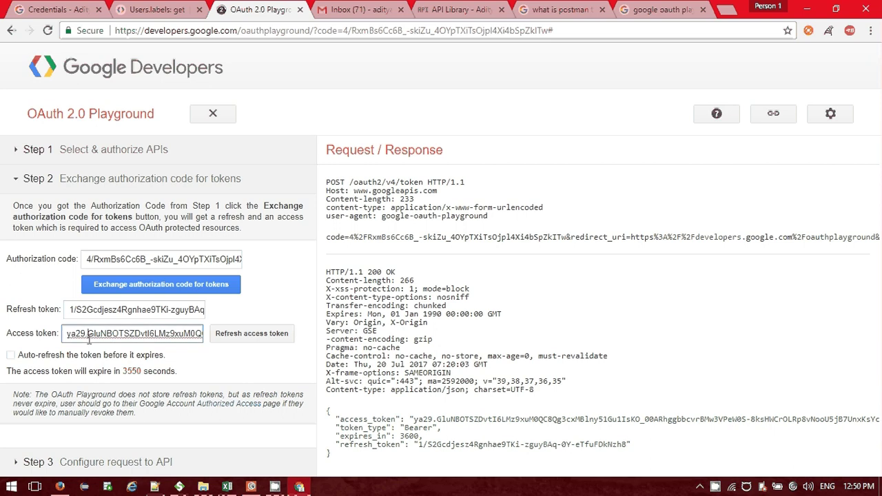
pyautogui.hotkey('ctrl', 'a')
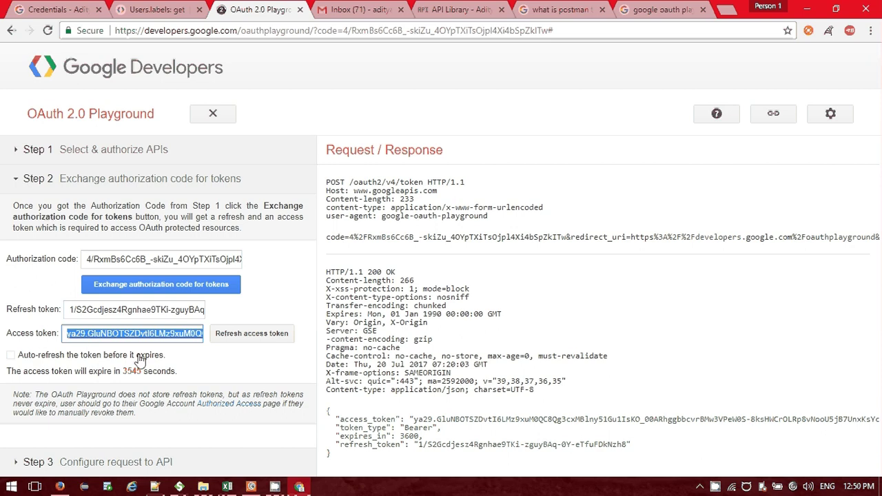
pyautogui.hotkey('alt', 'Tab')
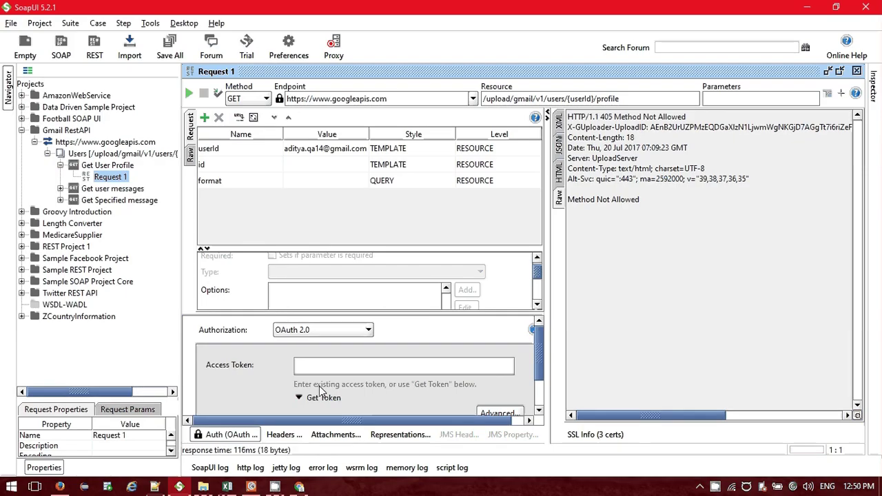
# Paste the new token into Request 1's OAuth 2.0 Access Token field, then return to the Users.labels: get reference.
pyautogui.click(325, 364)
pyautogui.hotkey('ctrl', 'v')
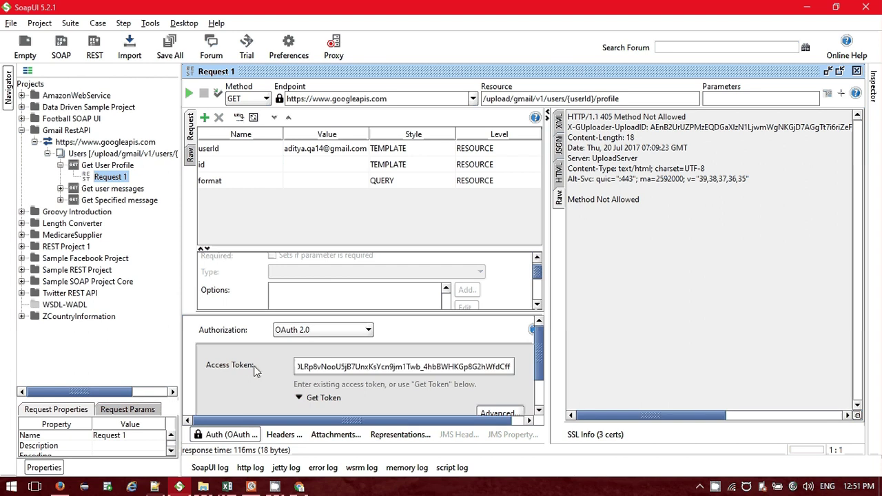
pyautogui.click(234, 436)
pyautogui.click(232, 435)
pyautogui.click(228, 435)
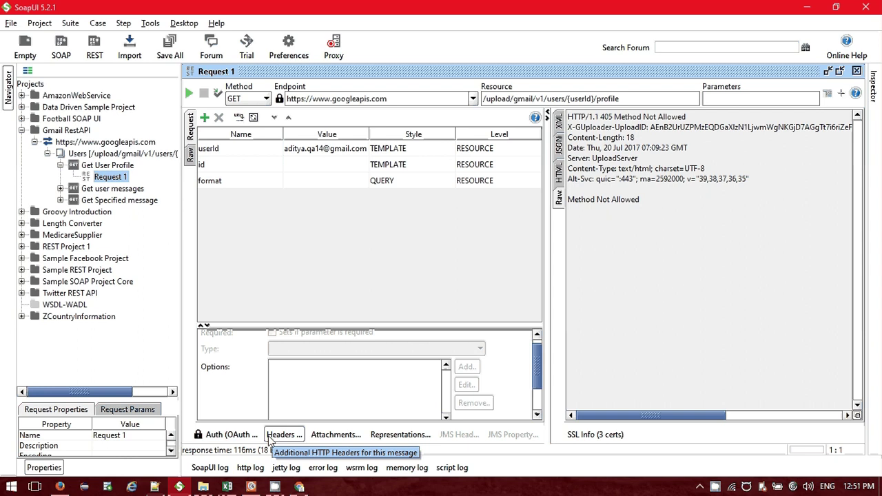
pyautogui.hotkey('alt', 'Tab')
pyautogui.hotkey('ctrl', 'shift', 'Tab')
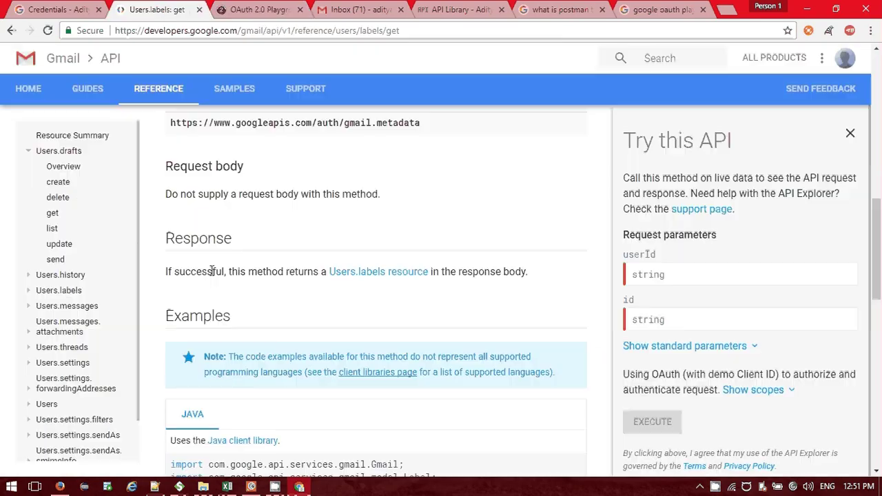
# Open the Users.labels get reference from the Gmail API sidebar.
pyautogui.scroll(5, 213, 270)
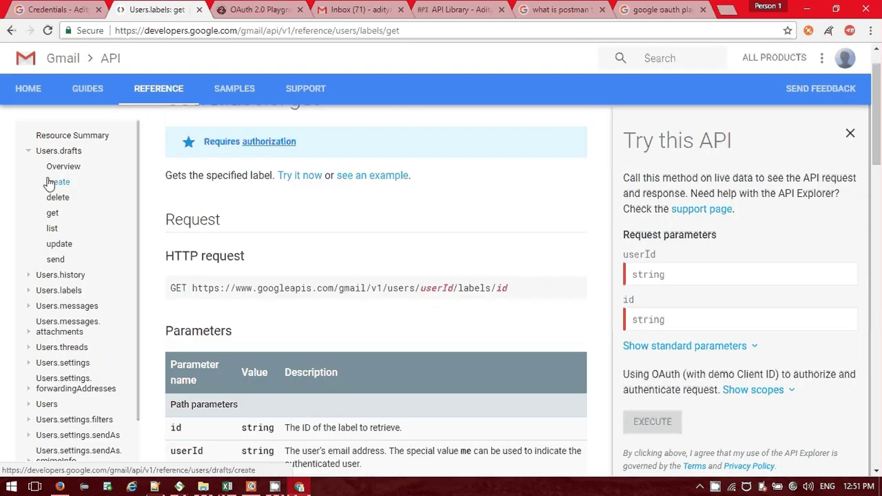
pyautogui.scroll(1, 42, 275)
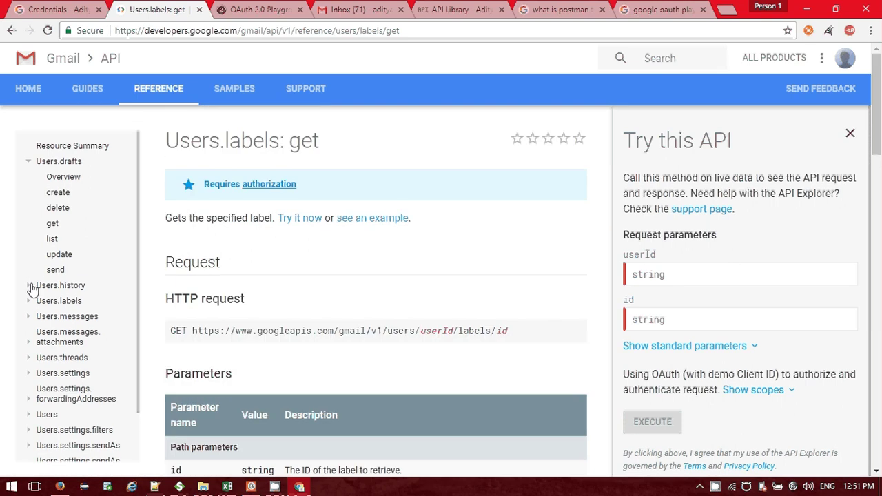
pyautogui.click(29, 301)
pyautogui.click(53, 395)
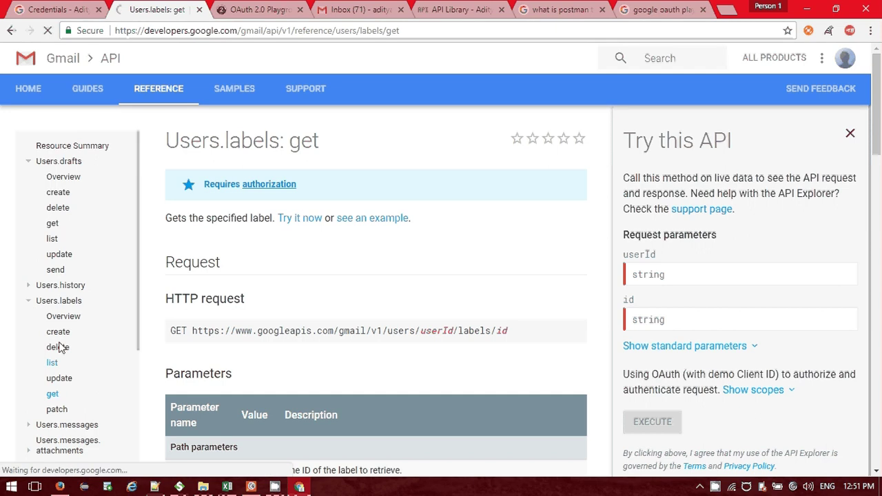
pyautogui.scroll(-1, 92, 288)
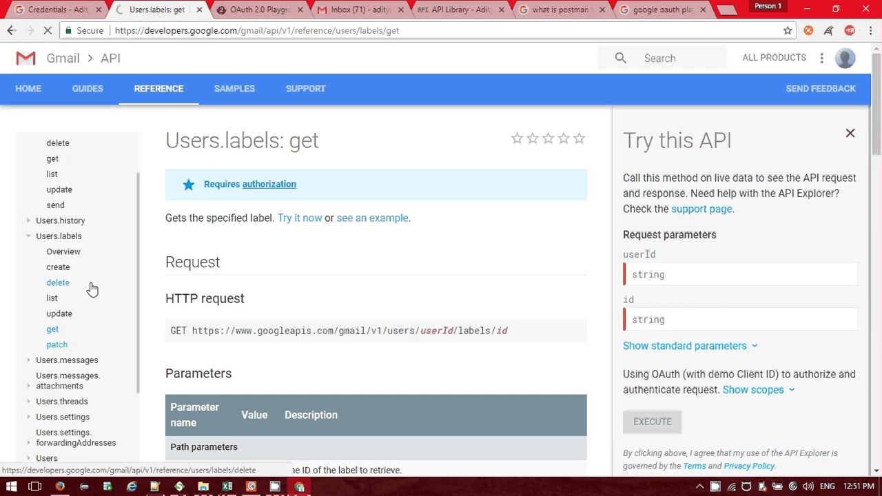
pyautogui.scroll(-2, 29, 364)
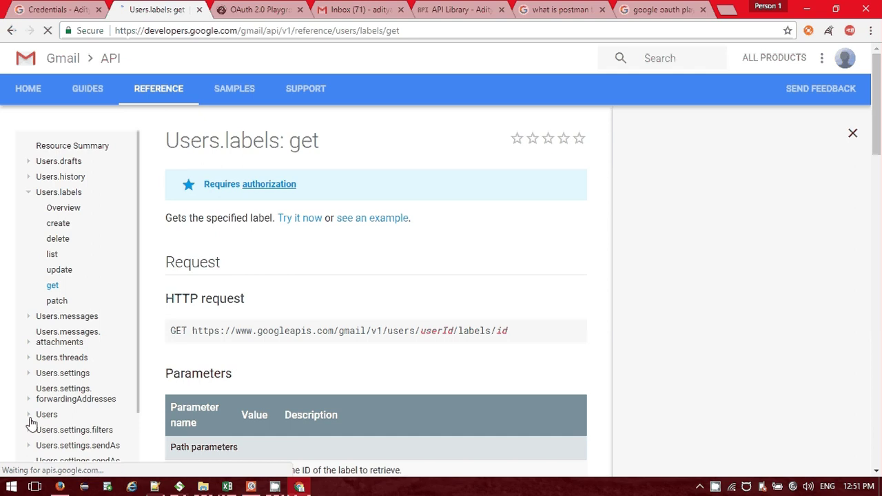
# Run getProfile with the account's e-mail as userId, returning 200 OK: 231 messages, 187 threads.
pyautogui.click(28, 417)
pyautogui.scroll(-2, 73, 345)
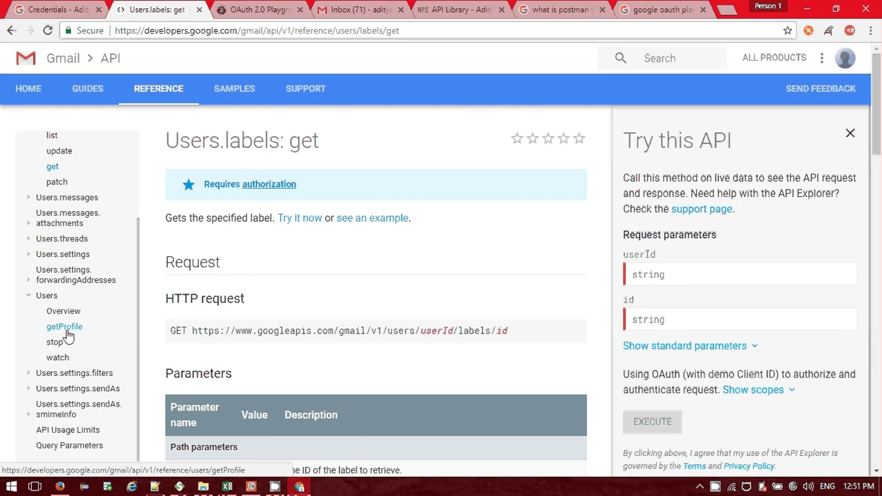
pyautogui.click(67, 332)
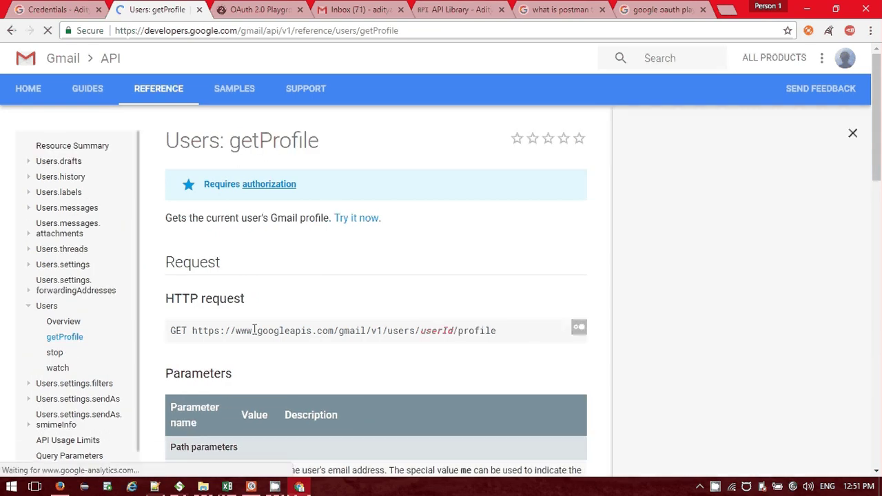
pyautogui.scroll(-1, 313, 287)
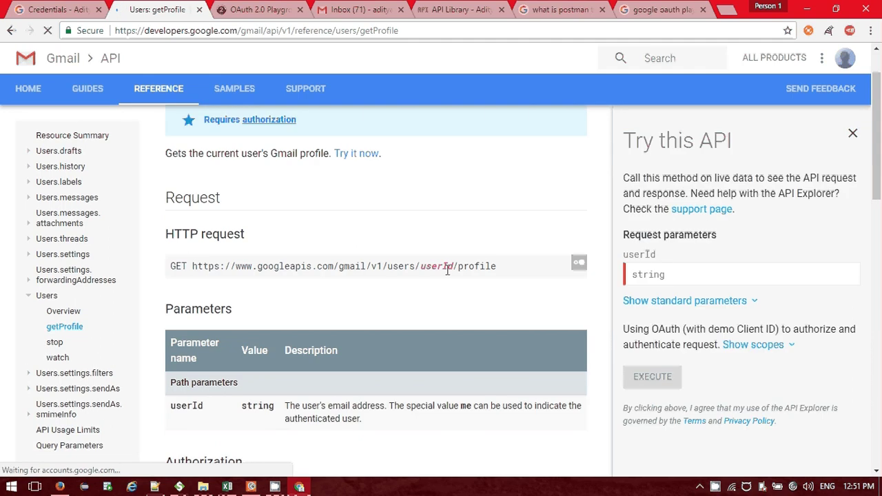
pyautogui.click(674, 276)
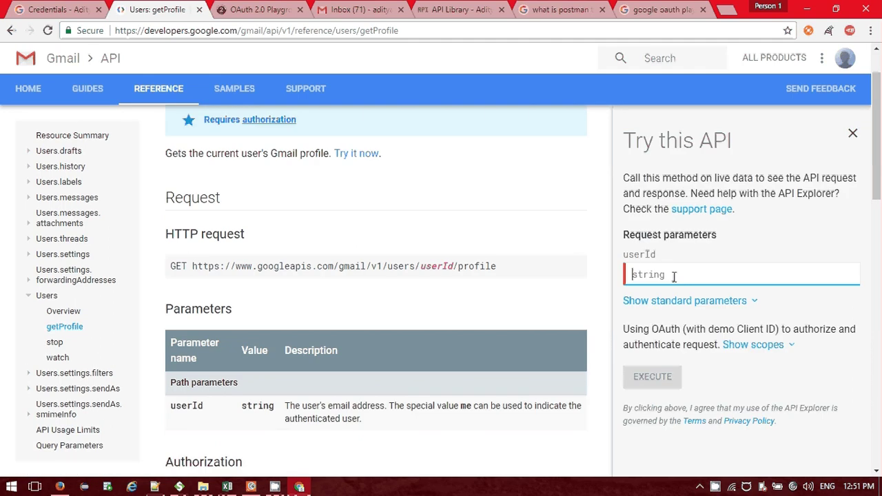
pyautogui.click(663, 294)
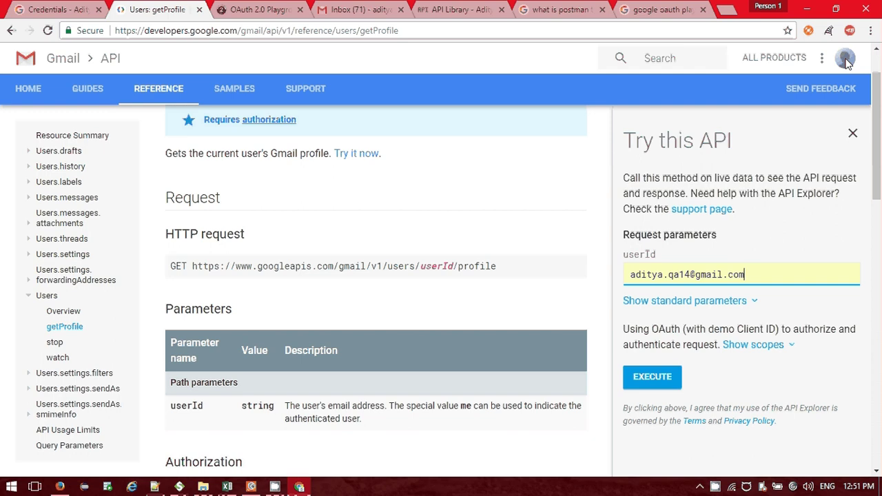
pyautogui.click(652, 379)
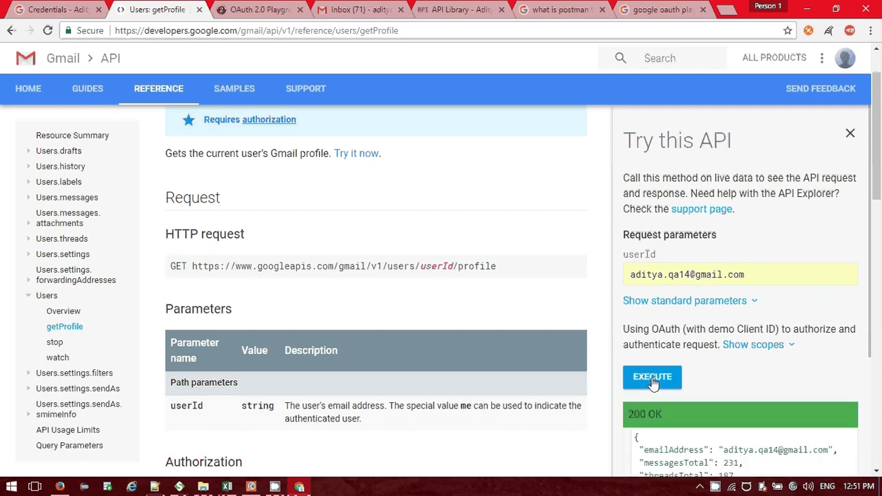
pyautogui.scroll(-2, 652, 345)
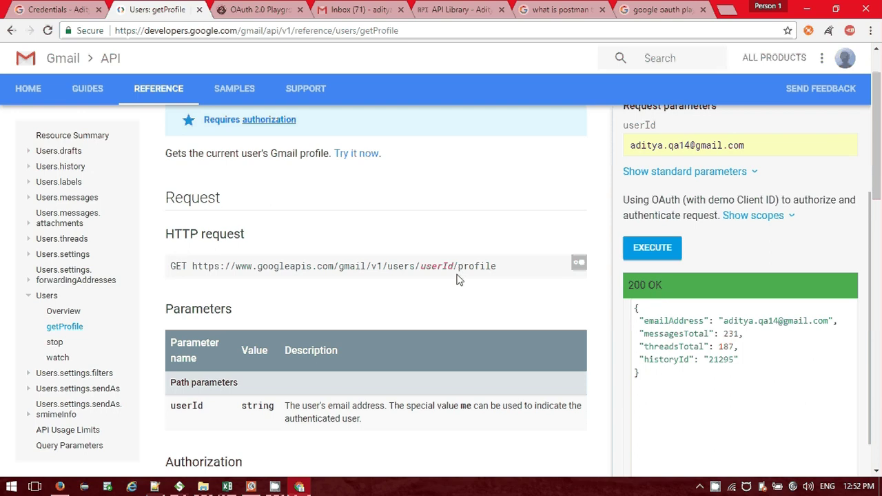
# Review the Users: getProfile request and its userId parameter, then go back to SoapUI.
pyautogui.scroll(-2, 458, 279)
pyautogui.scroll(1, 458, 275)
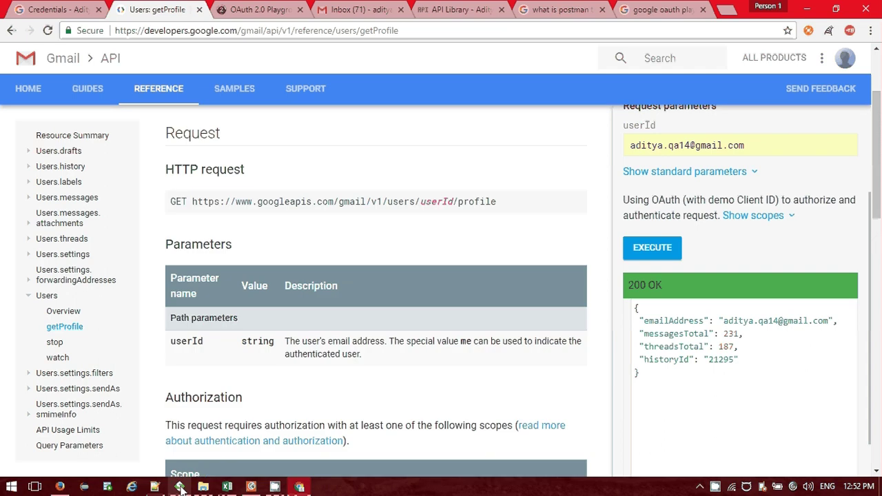
pyautogui.click(180, 486)
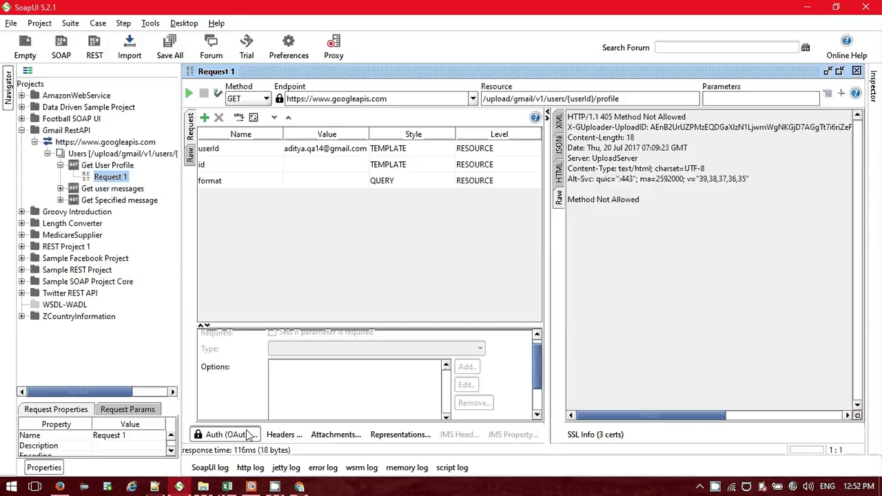
# Replace Request 1's Authorization header value with the OAuth 2.0 Playground access token.
pyautogui.click(251, 436)
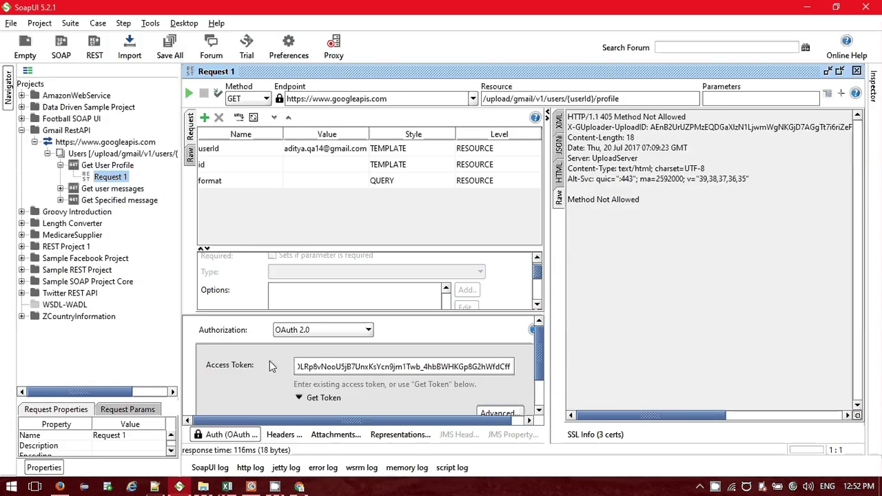
pyautogui.click(217, 433)
pyautogui.click(283, 436)
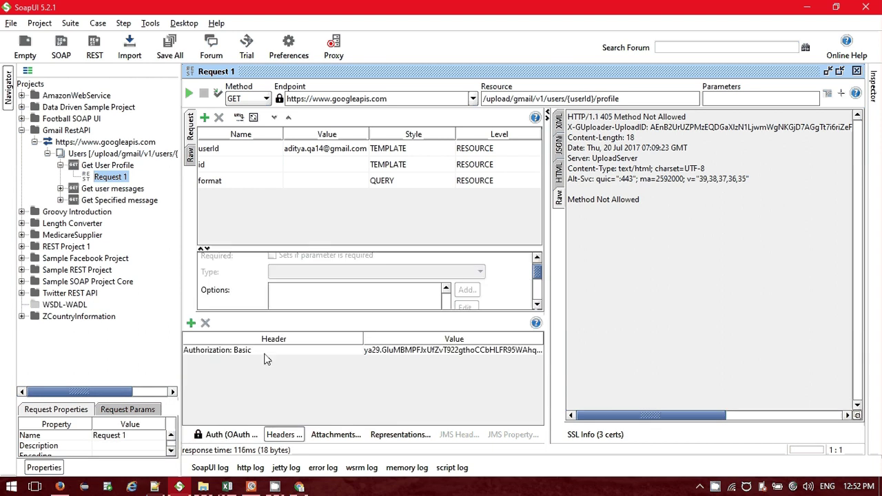
pyautogui.doubleClick(433, 350)
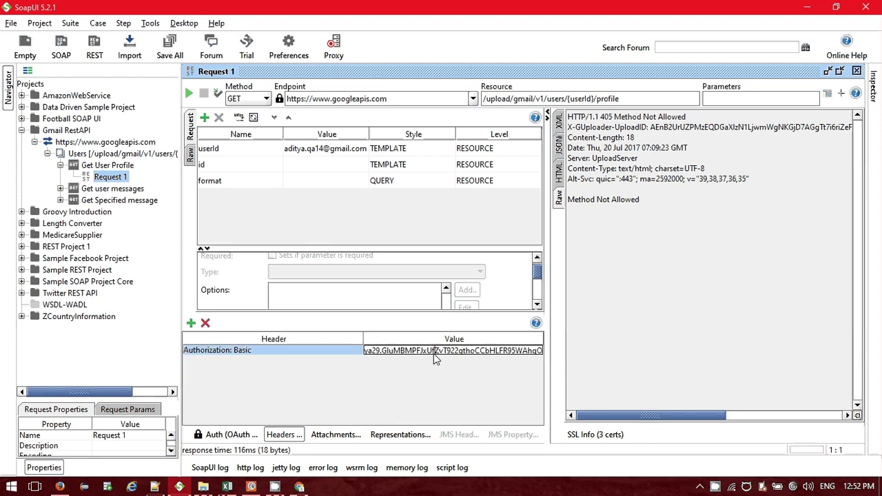
pyautogui.press('Delete')
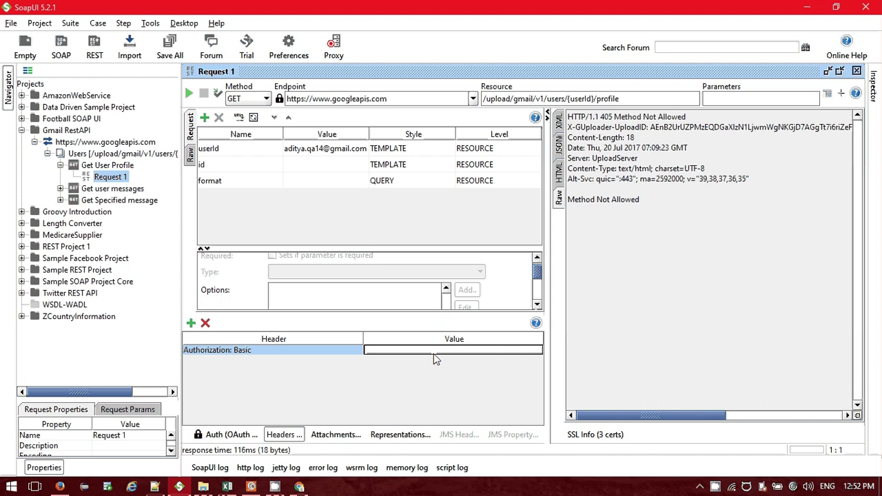
pyautogui.hotkey('ctrl', 'v')
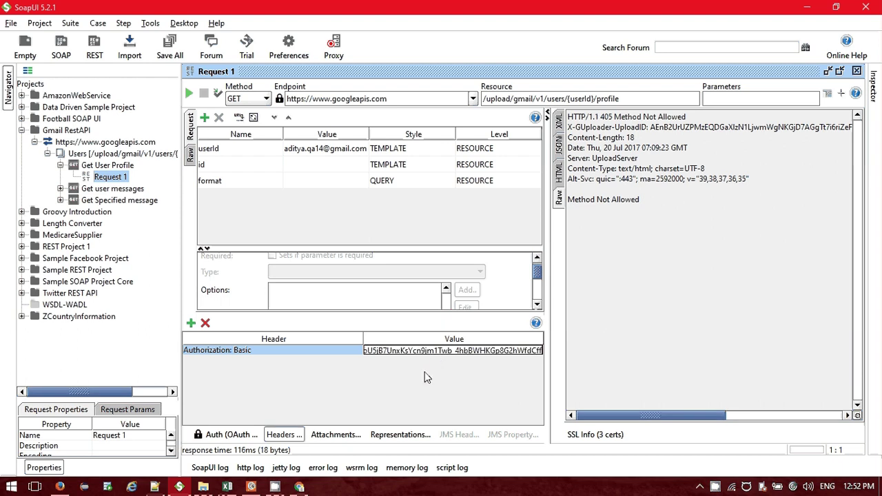
pyautogui.click(300, 487)
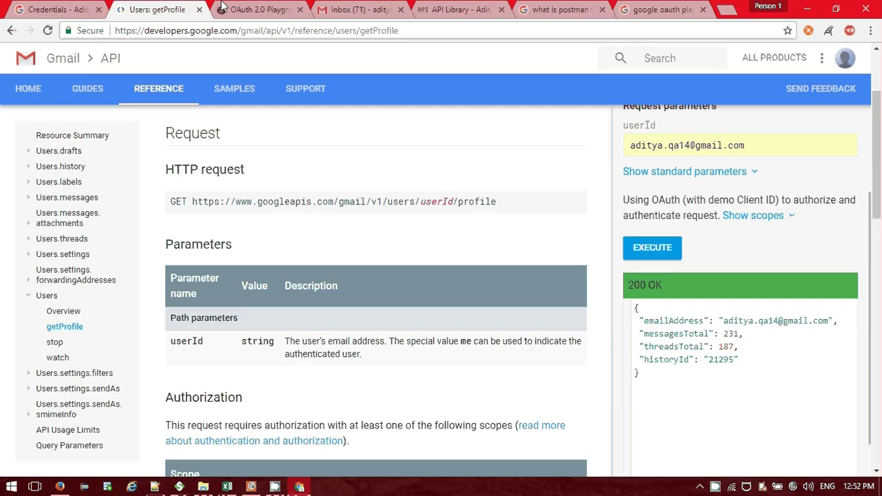
pyautogui.click(224, 9)
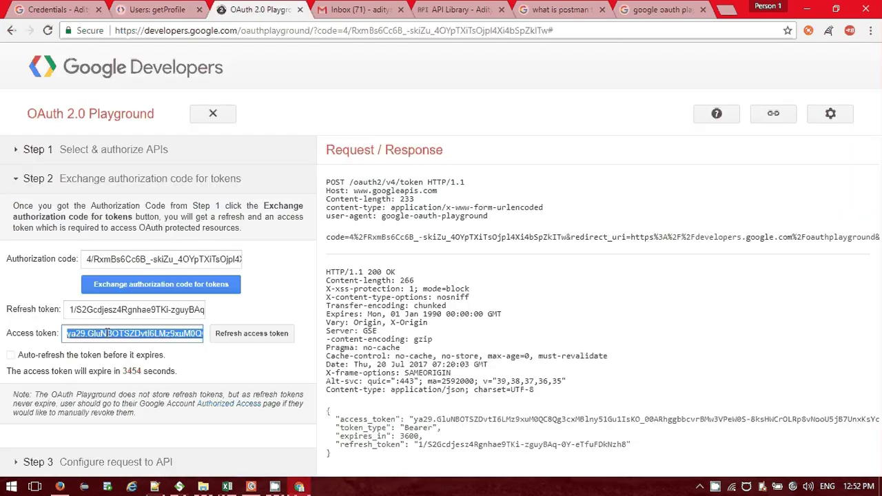
pyautogui.hotkey('alt', 'Tab')
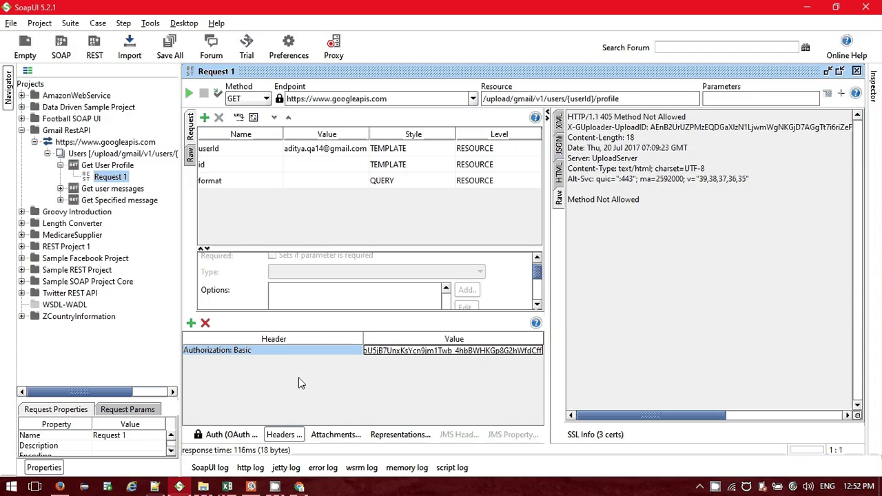
# Delete the id and format parameters from Request 1, confirming each removal.
pyautogui.click(289, 436)
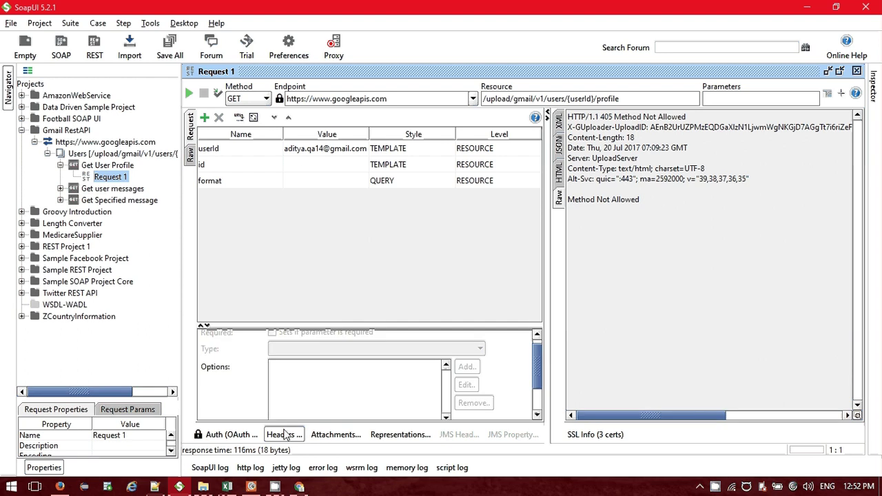
pyautogui.click(221, 435)
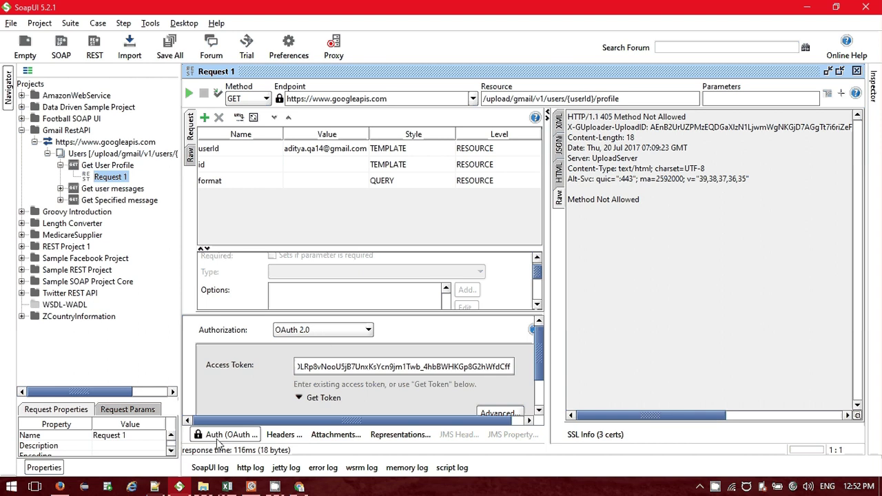
pyautogui.click(220, 436)
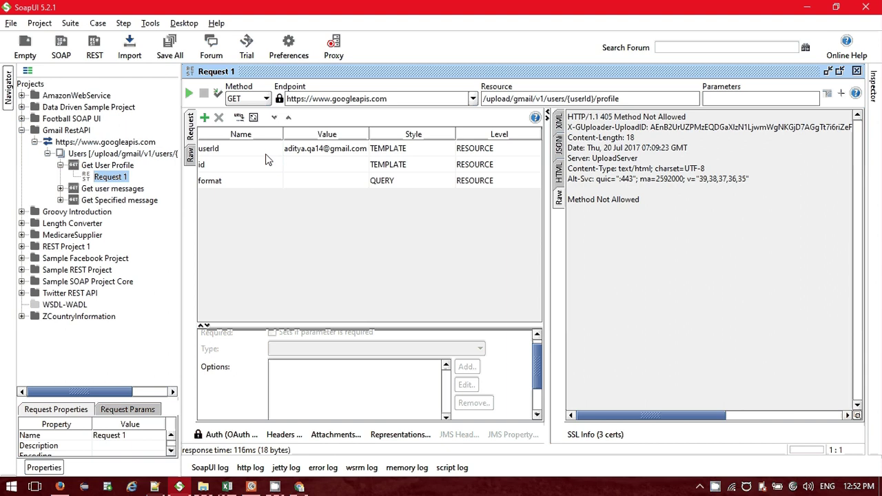
pyautogui.click(348, 183)
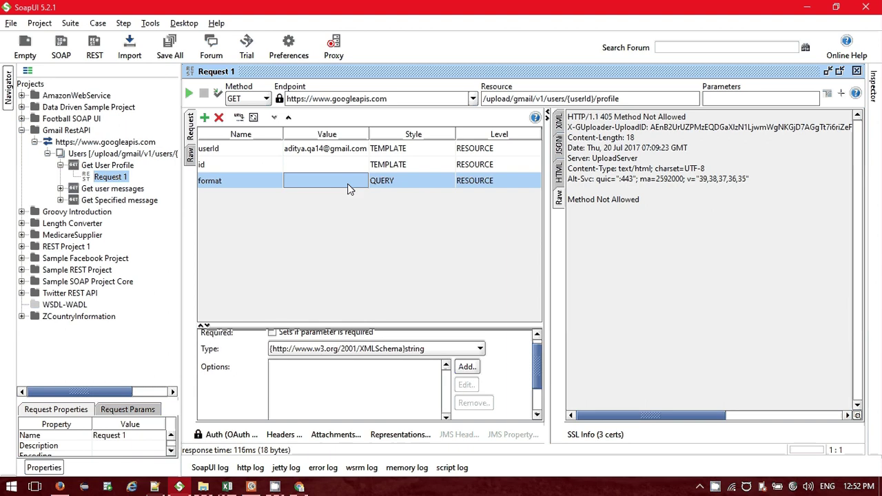
pyautogui.click(254, 164)
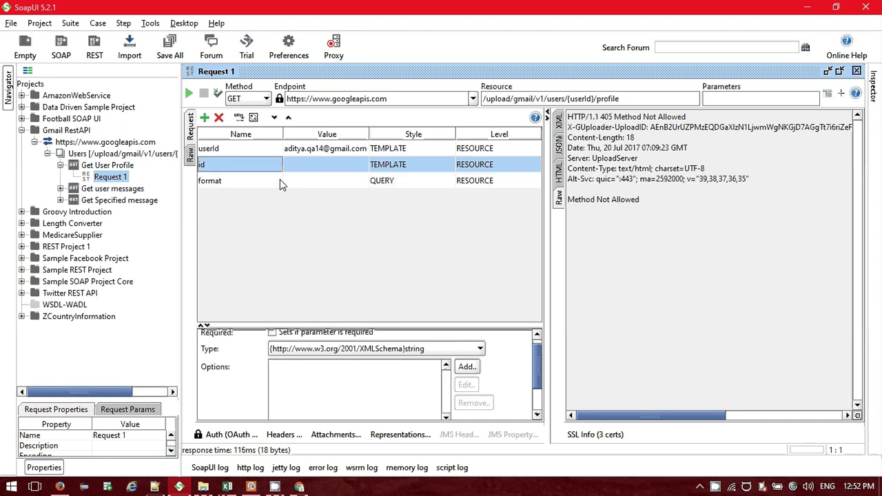
pyautogui.click(219, 118)
pyautogui.click(412, 258)
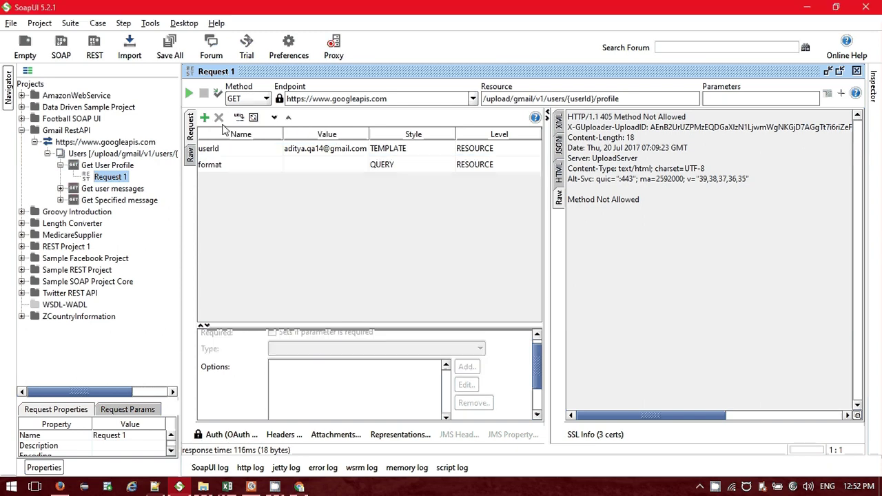
pyautogui.click(219, 118)
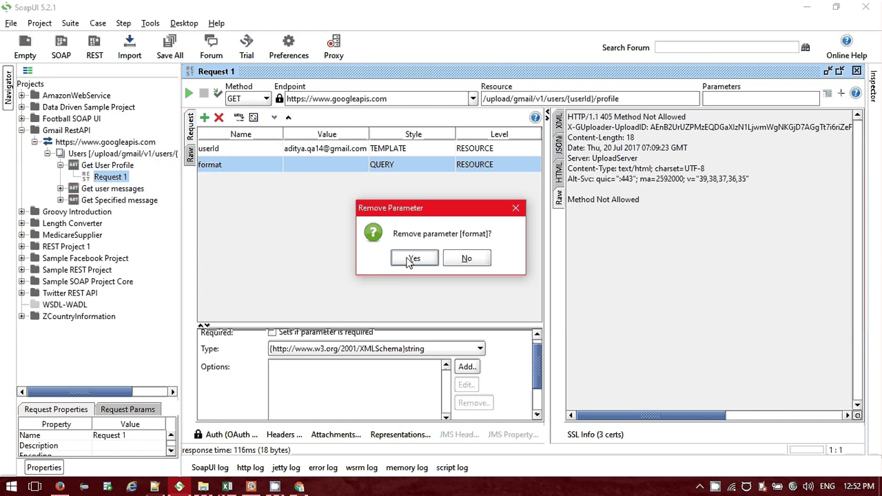
pyautogui.click(412, 258)
# Keep the userId parameter's style as TEMPLATE and its level as RESOURCE.
pyautogui.click(414, 148)
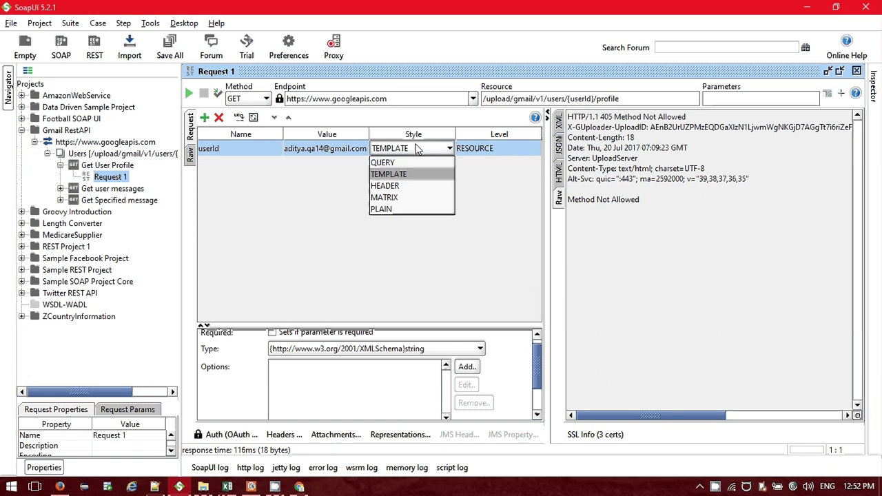
pyautogui.click(450, 150)
pyautogui.click(503, 149)
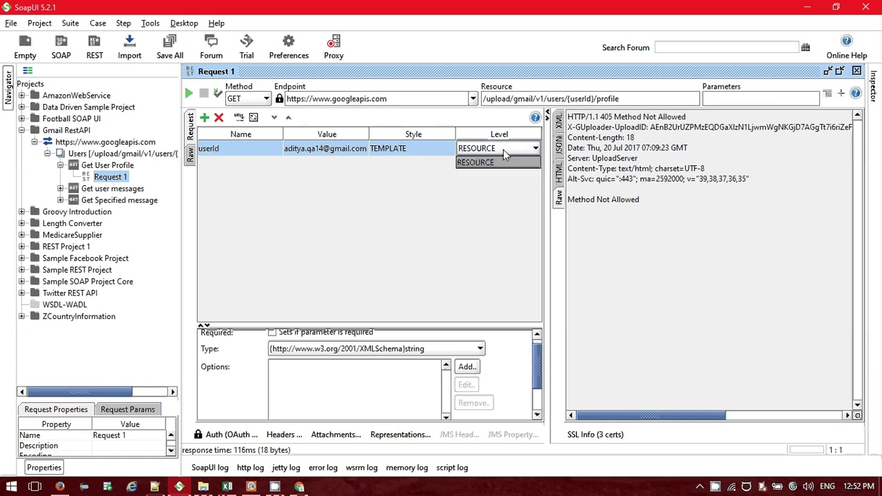
pyautogui.click(536, 148)
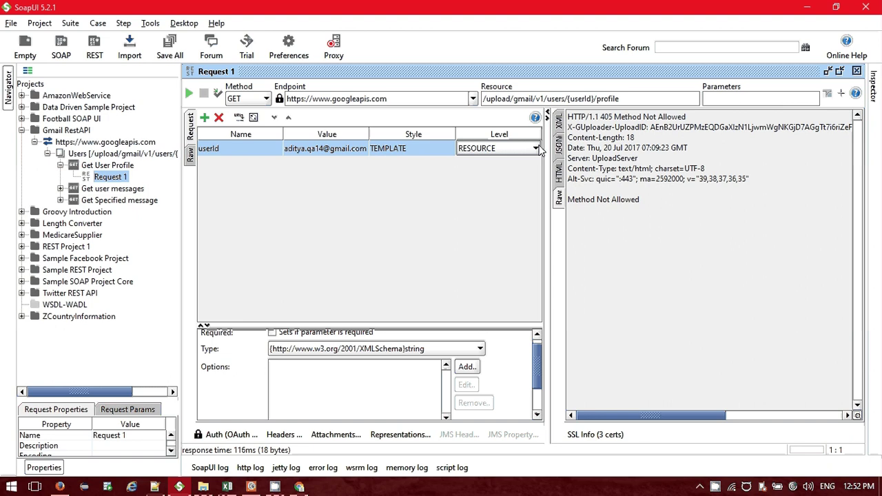
pyautogui.click(402, 150)
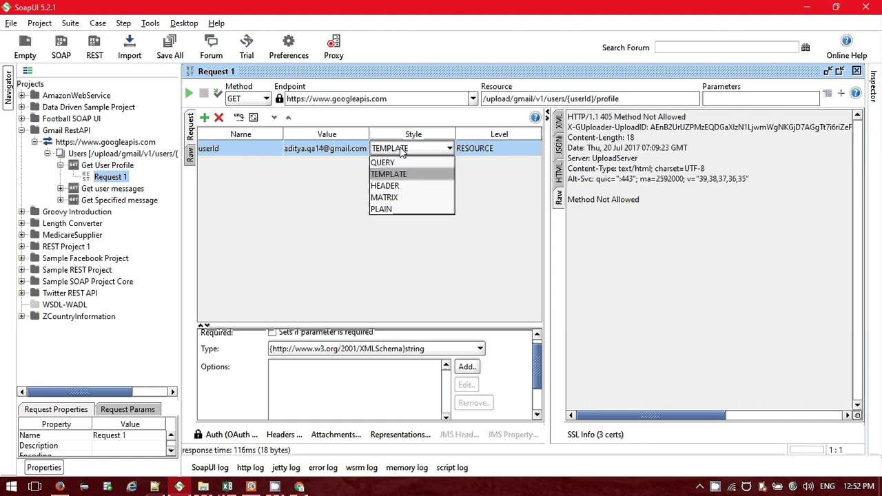
pyautogui.click(584, 99)
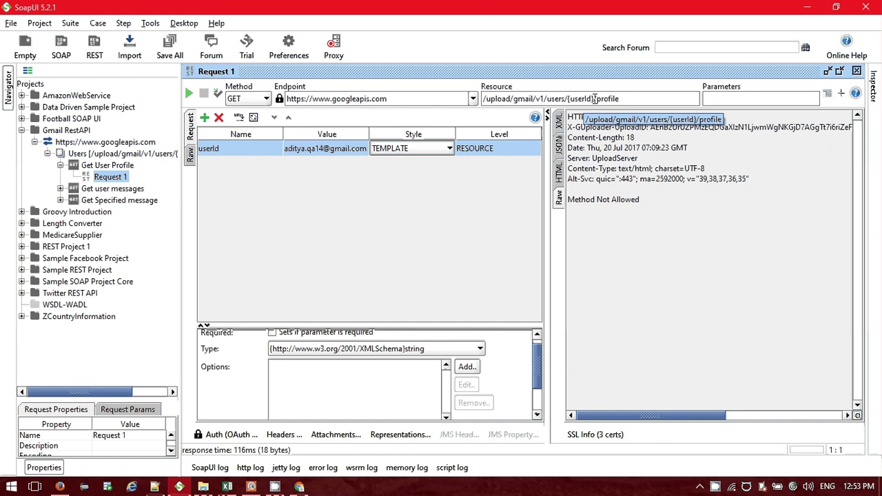
pyautogui.click(548, 99)
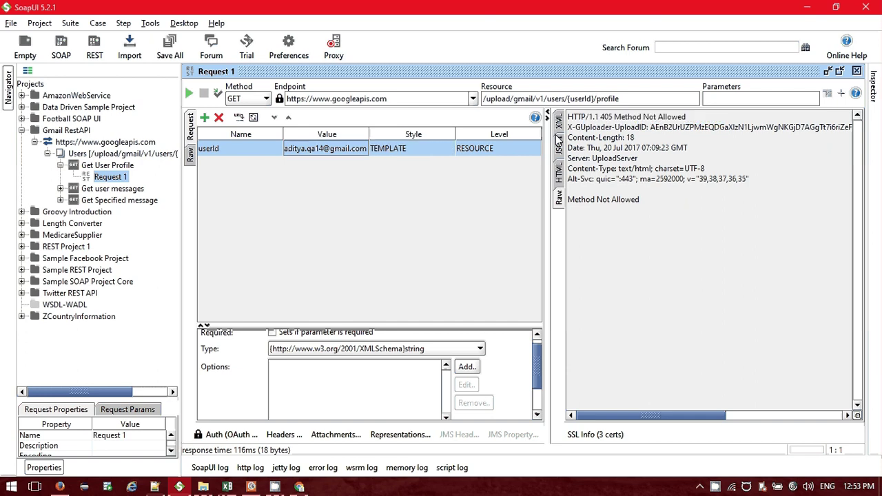
# Resend Get User Profile and view the 405 Method Not Allowed response in the JSON, Raw and XML views.
pyautogui.click(189, 94)
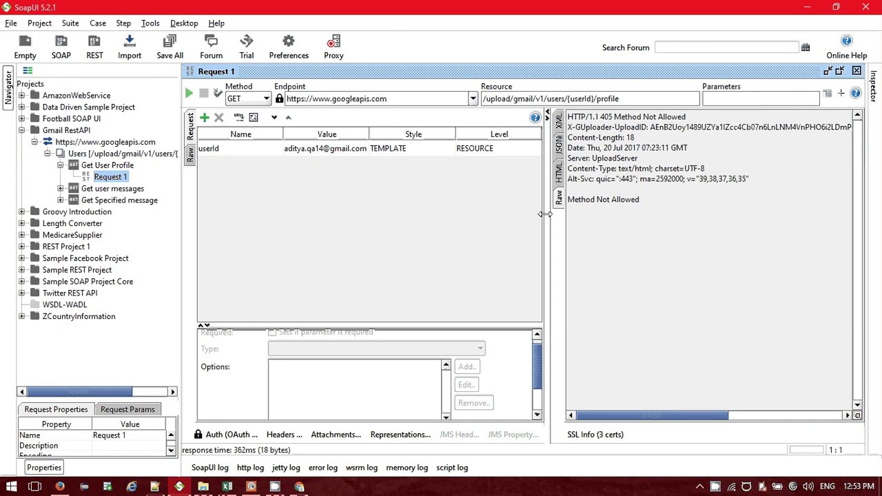
pyautogui.moveTo(544, 214); pyautogui.dragTo(517, 206)
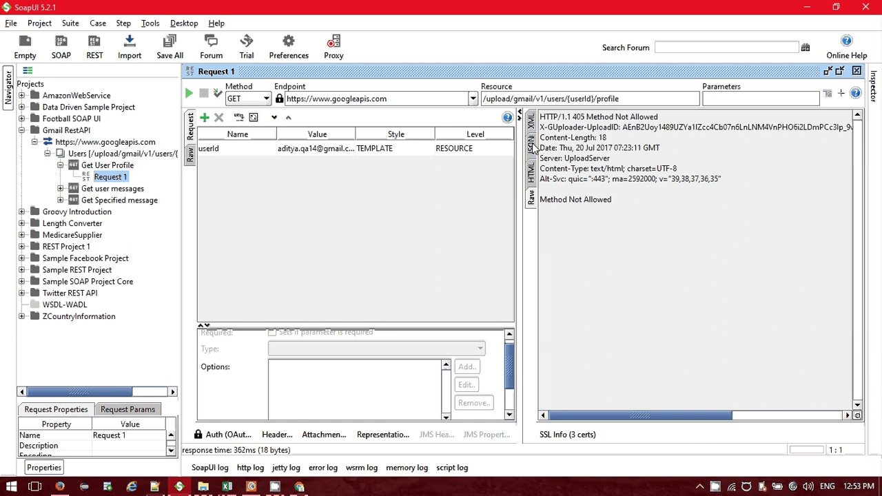
pyautogui.click(532, 145)
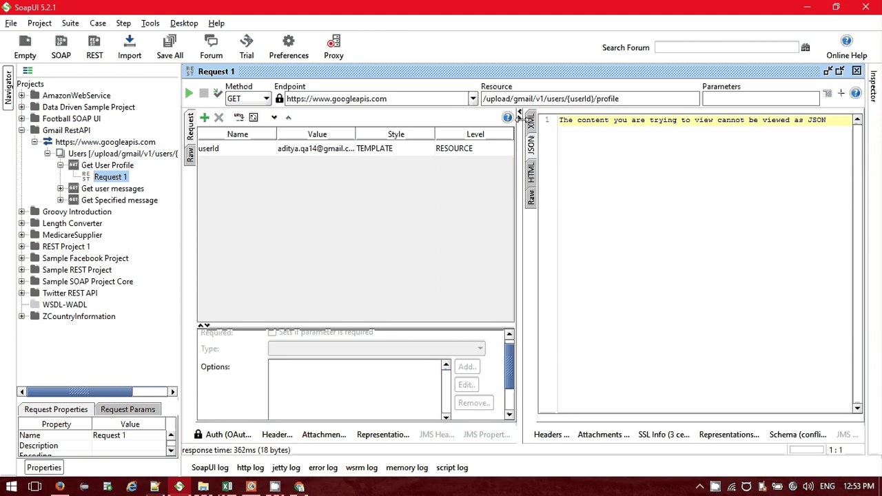
pyautogui.click(532, 123)
pyautogui.click(532, 197)
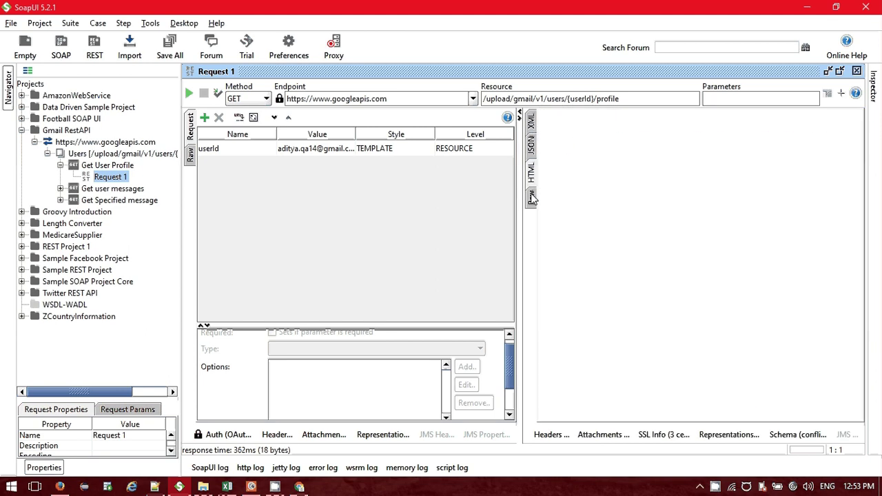
pyautogui.click(532, 122)
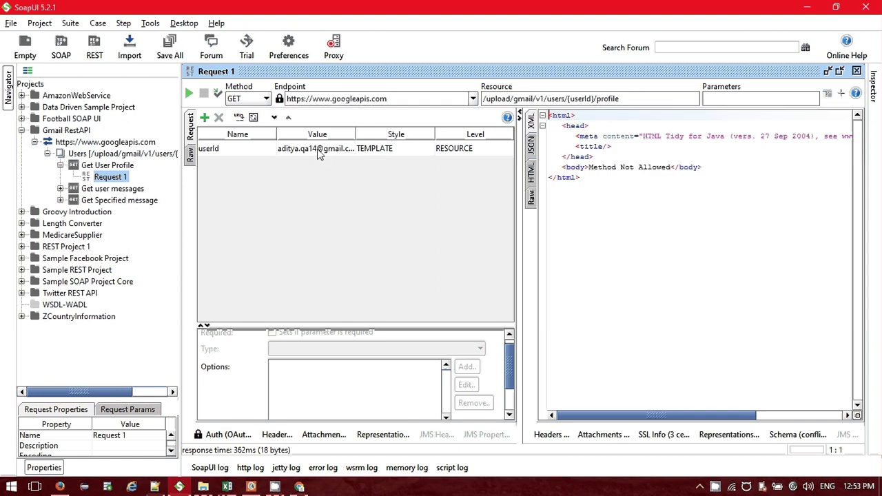
# Open Request 1's OAuth 2.0 settings, then view and close the advanced OAuth 2 options.
pyautogui.click(228, 434)
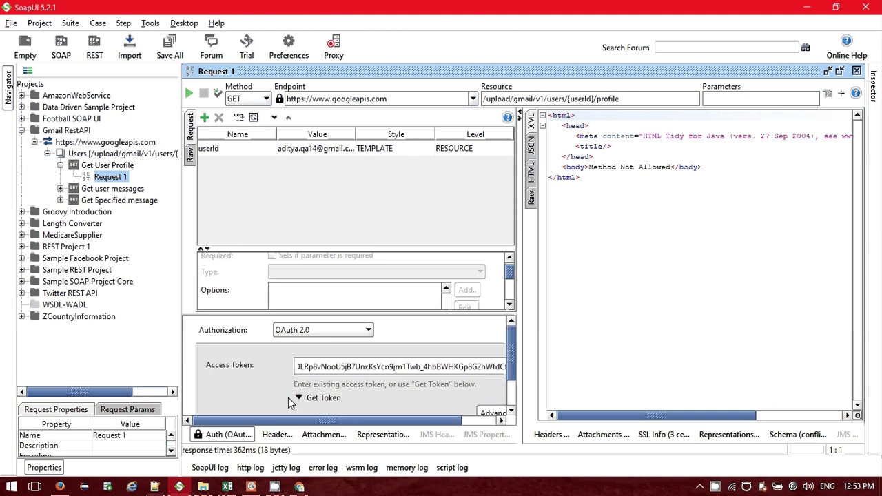
pyautogui.click(481, 414)
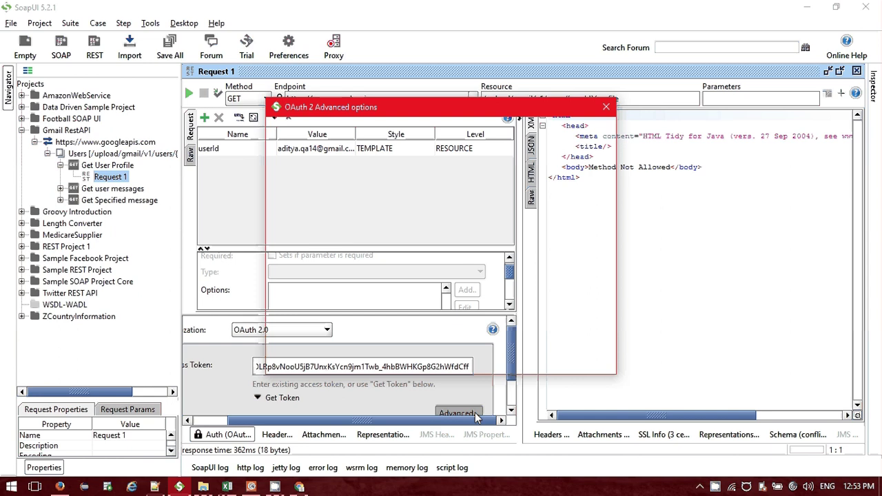
pyautogui.click(567, 363)
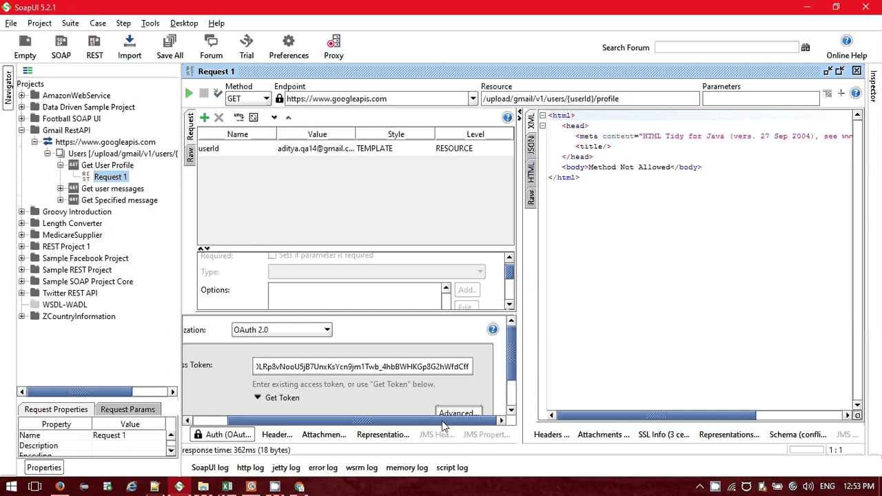
pyautogui.moveTo(444, 421); pyautogui.dragTo(319, 423)
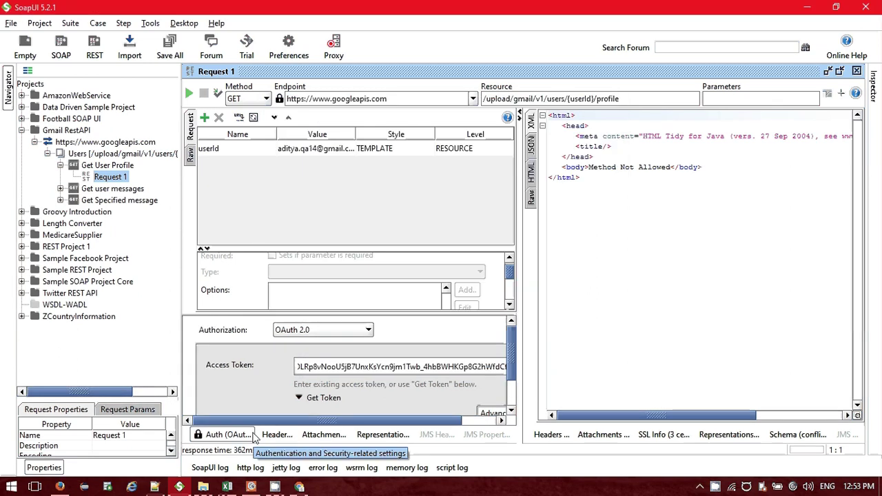
# Select the full access token in the OAuth 2.0 Playground and return to SoapUI.
pyautogui.hotkey('alt', 'Tab')
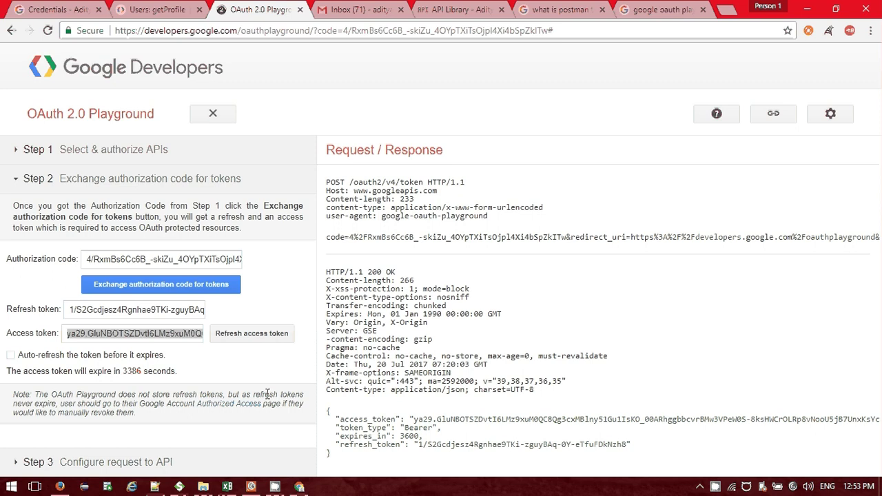
pyautogui.click(173, 334)
pyautogui.hotkey('ctrl', 'a')
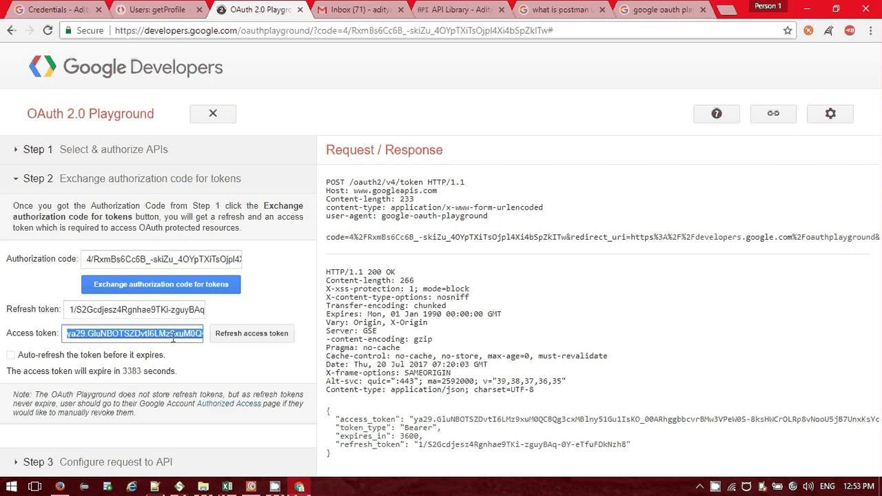
pyautogui.hotkey('alt', 'Tab')
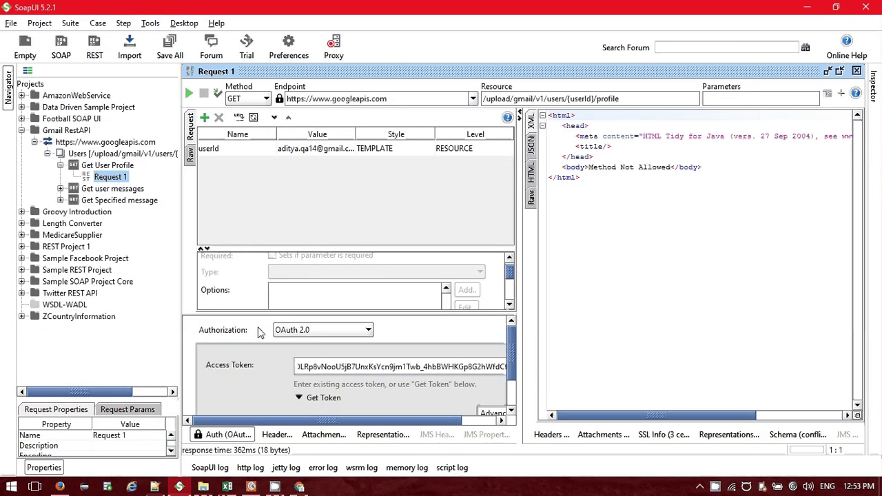
# Replace the OAuth 2.0 Access Token with the Playground token and check the Authorization header value.
pyautogui.click(333, 367)
pyautogui.hotkey('ctrl', 'a')
pyautogui.press('BackSpace')
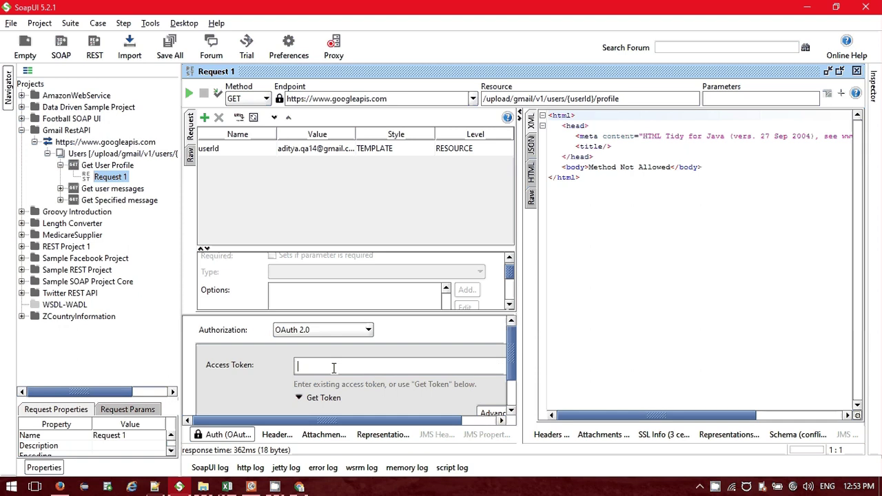
pyautogui.hotkey('ctrl', 'v')
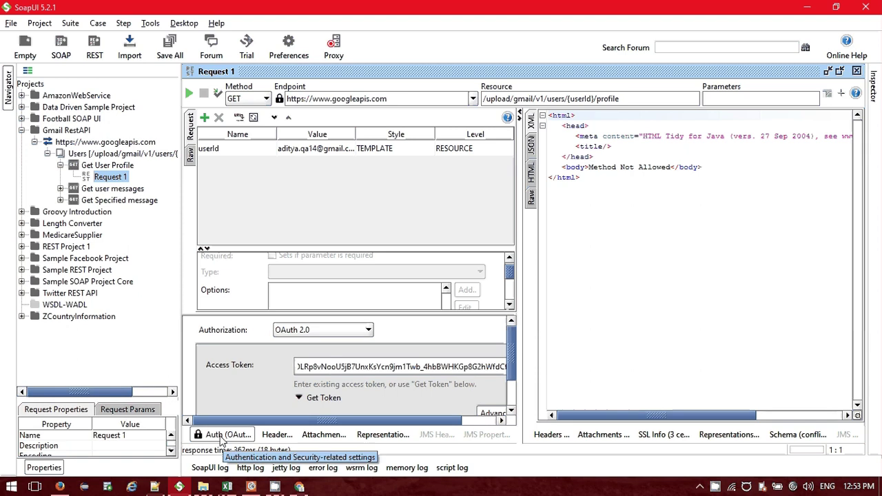
pyautogui.click(276, 434)
pyautogui.click(311, 351)
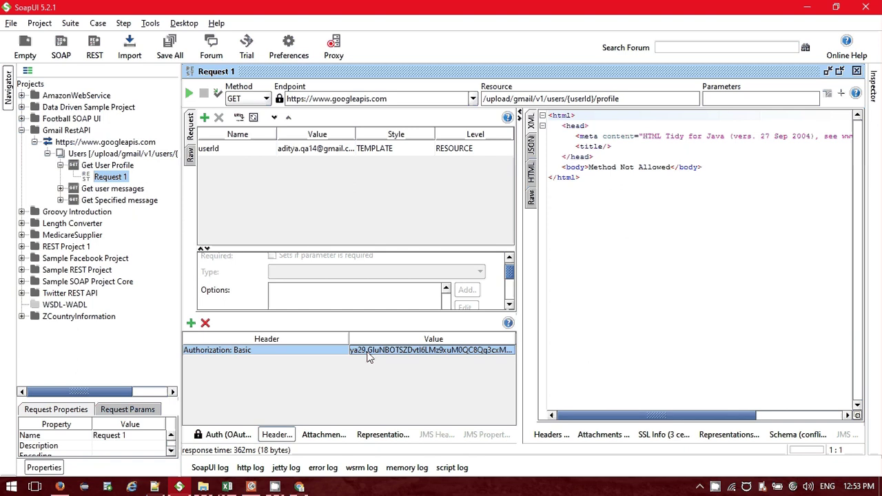
pyautogui.doubleClick(369, 352)
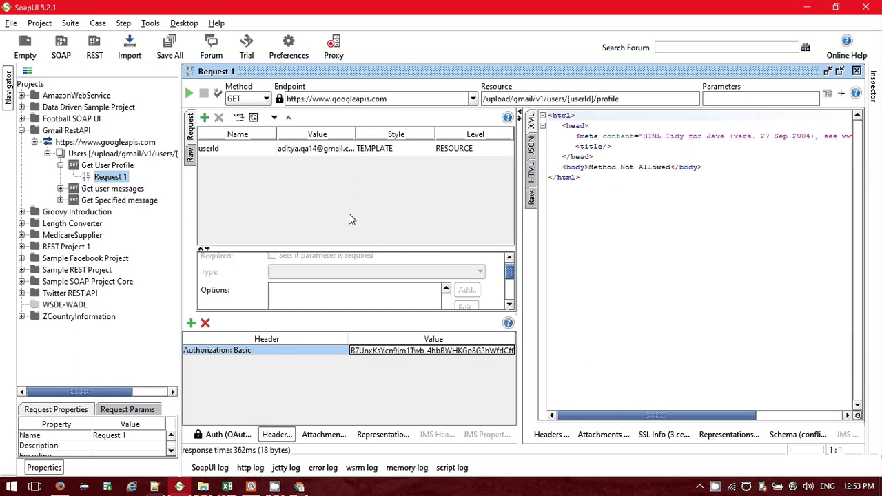
pyautogui.click(277, 434)
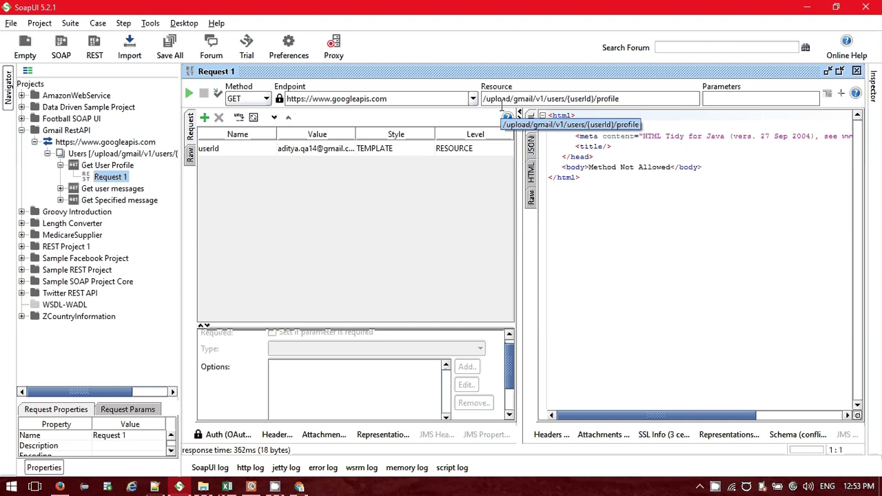
# Select the getProfile path gmail/v1/users/userId/profile in the Gmail API reference.
pyautogui.hotkey('alt', 'Tab')
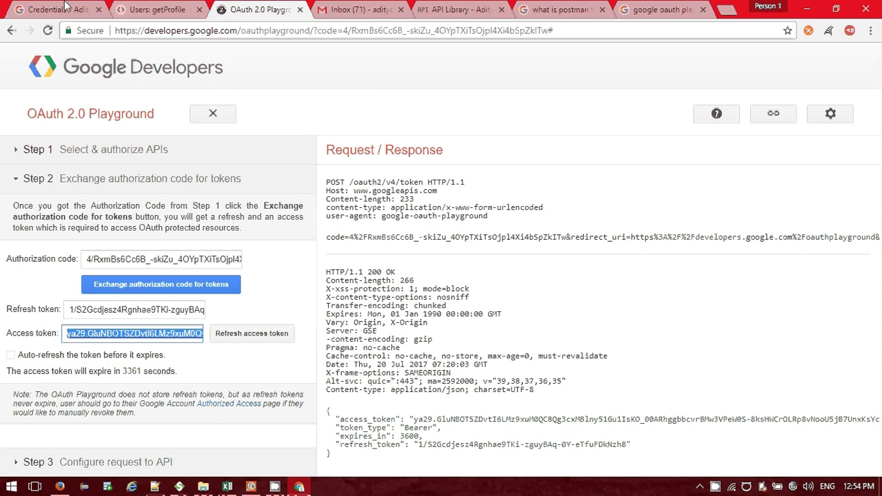
pyautogui.click(148, 10)
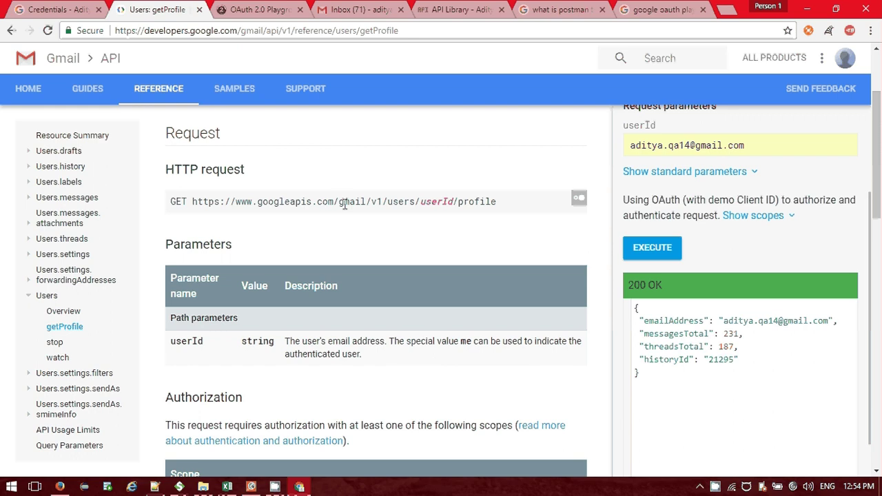
pyautogui.moveTo(339, 201); pyautogui.dragTo(497, 212)
pyautogui.hotkey('ctrl', 'c')
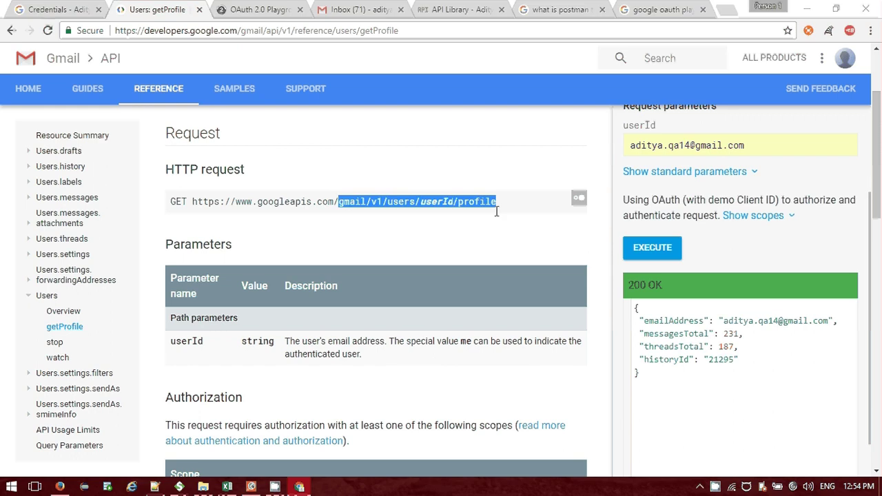
# Change Request 1's resource to /gmail/v1/users/{userId}/profile and resend it, getting a 113-byte response.
pyautogui.hotkey('alt', 'Tab')
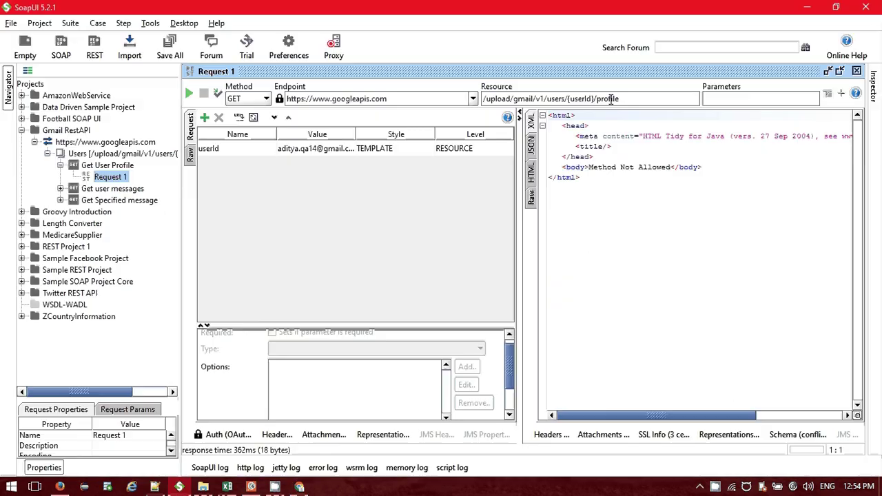
pyautogui.hotkey('ctrl', 'v')
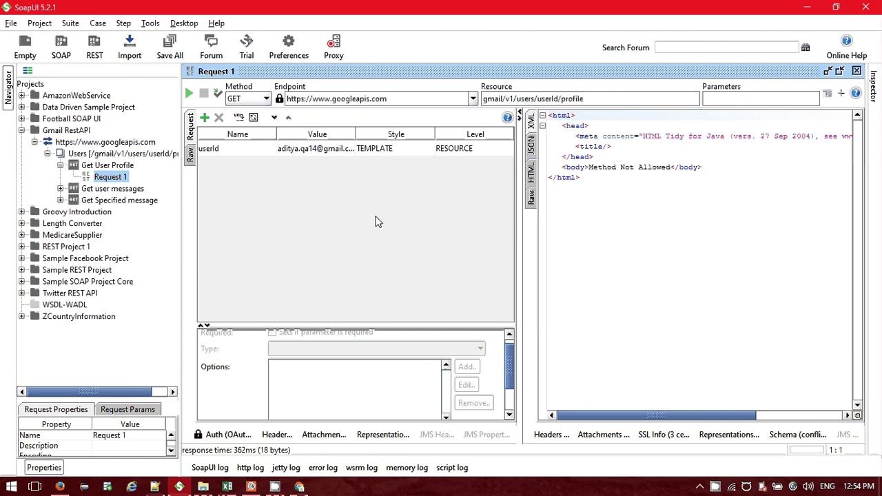
pyautogui.click(540, 98)
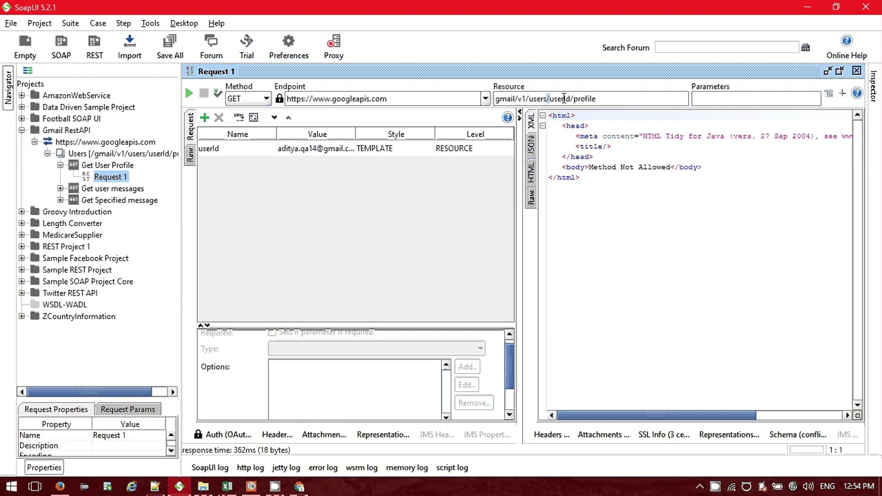
pyautogui.doubleClick(563, 98)
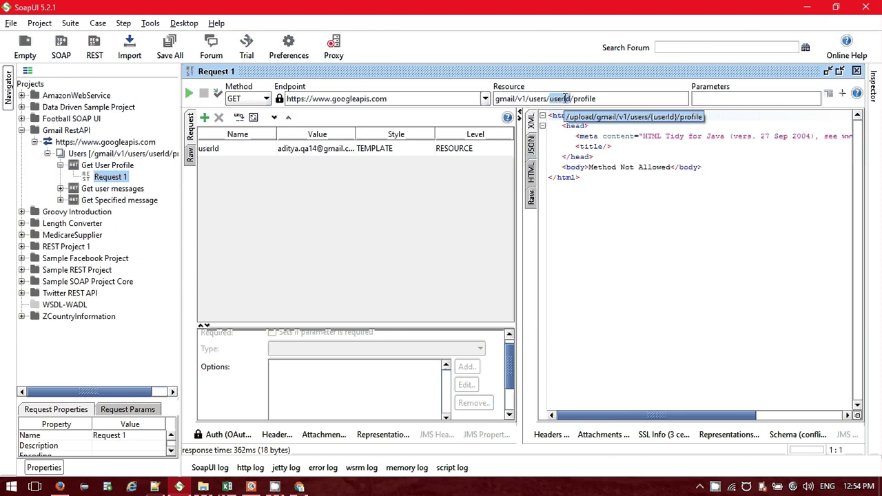
pyautogui.click(564, 99)
pyautogui.write('}')
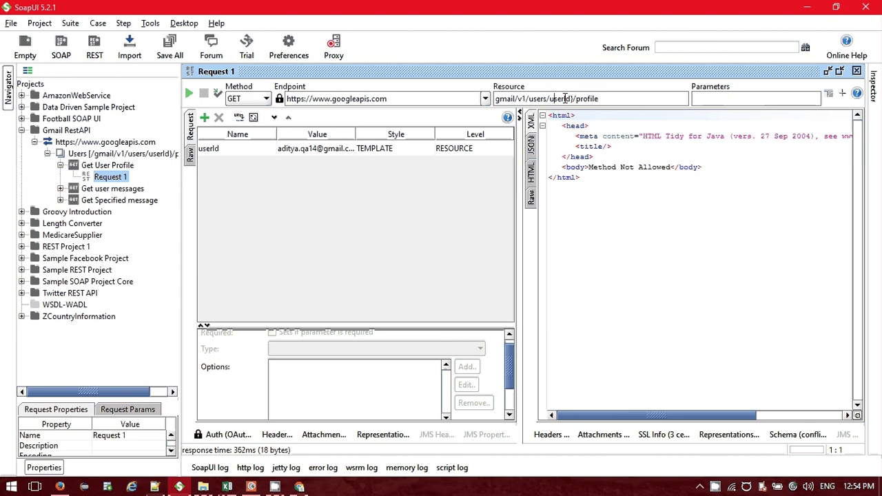
pyautogui.write('{')
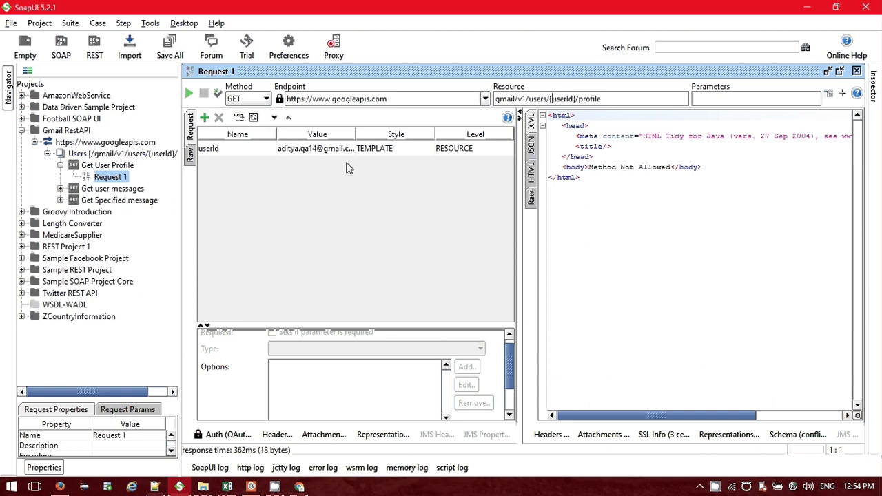
pyautogui.click(188, 94)
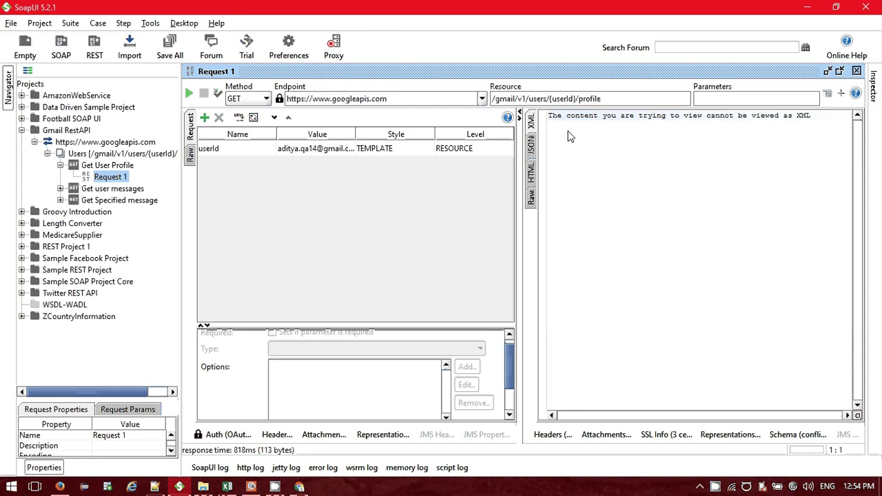
# Inspect the 200 OK profile response (231 messages, 187 threads) in JSON, raw and header views.
pyautogui.click(531, 145)
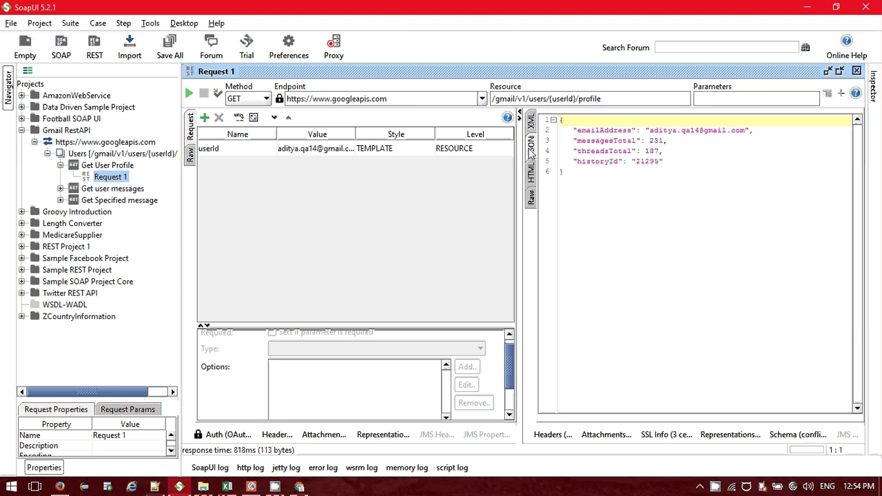
pyautogui.click(641, 217)
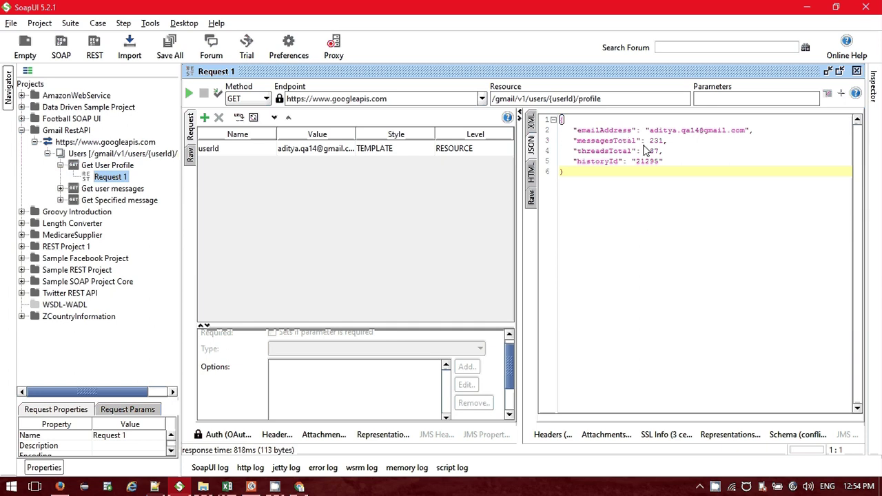
pyautogui.click(107, 166)
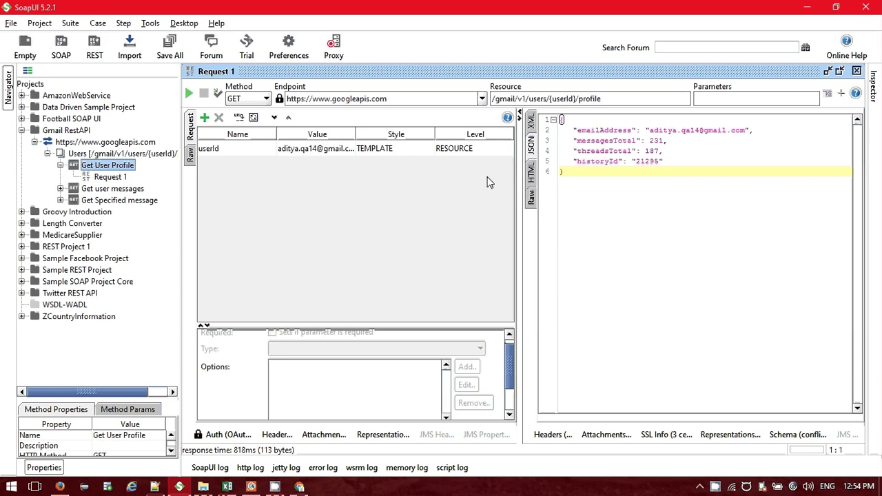
pyautogui.click(551, 435)
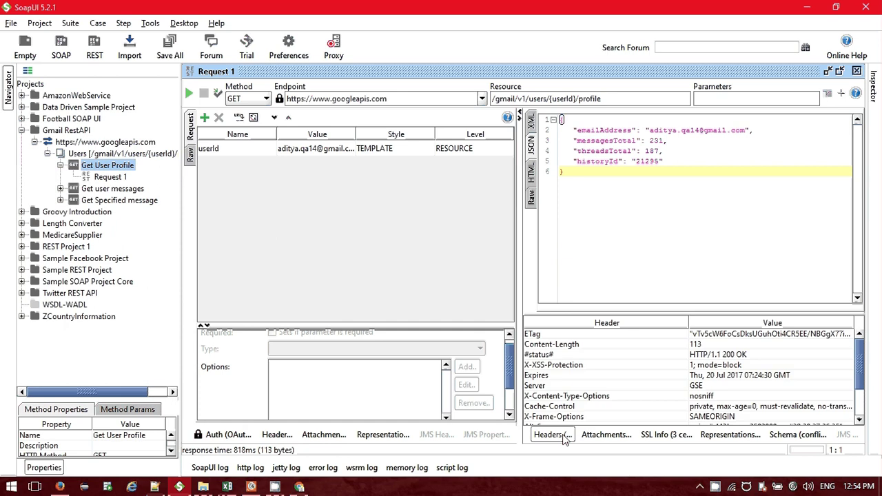
pyautogui.click(532, 196)
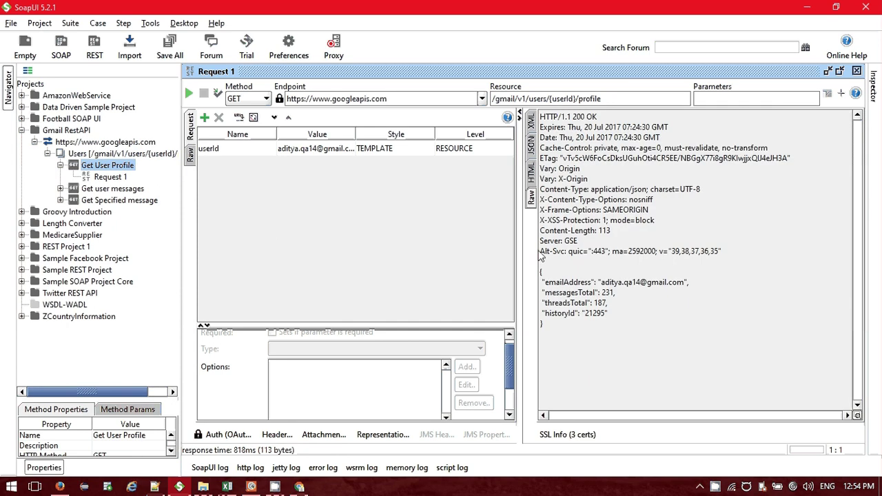
pyautogui.click(531, 172)
pyautogui.click(531, 173)
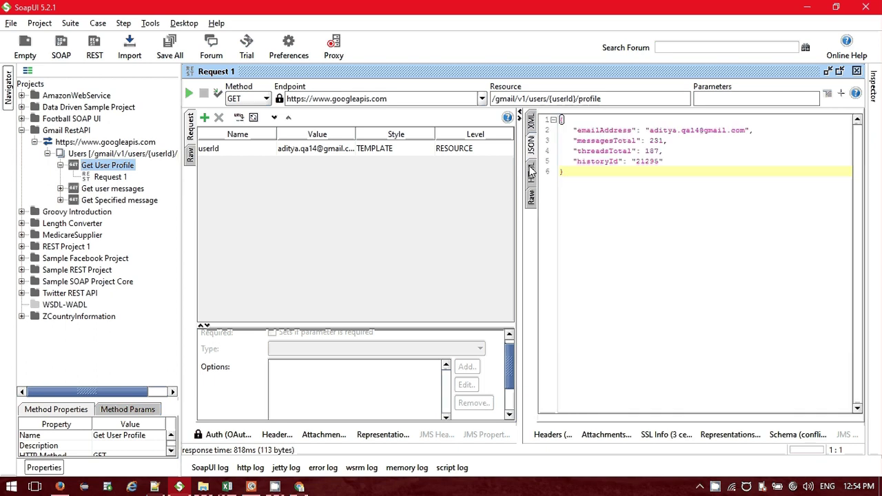
pyautogui.click(553, 436)
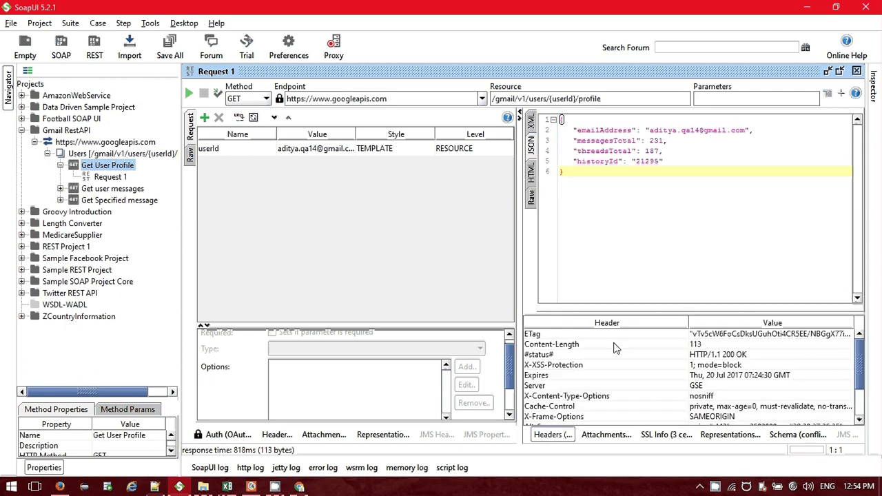
pyautogui.click(669, 353)
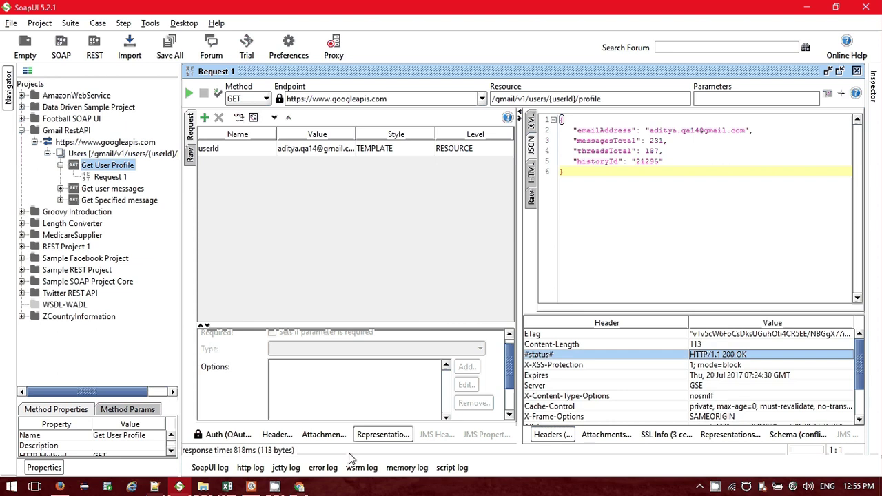
# Glance at the Gmail API reference, then bring Postman to the front.
pyautogui.click(300, 487)
pyautogui.scroll(2, 747, 369)
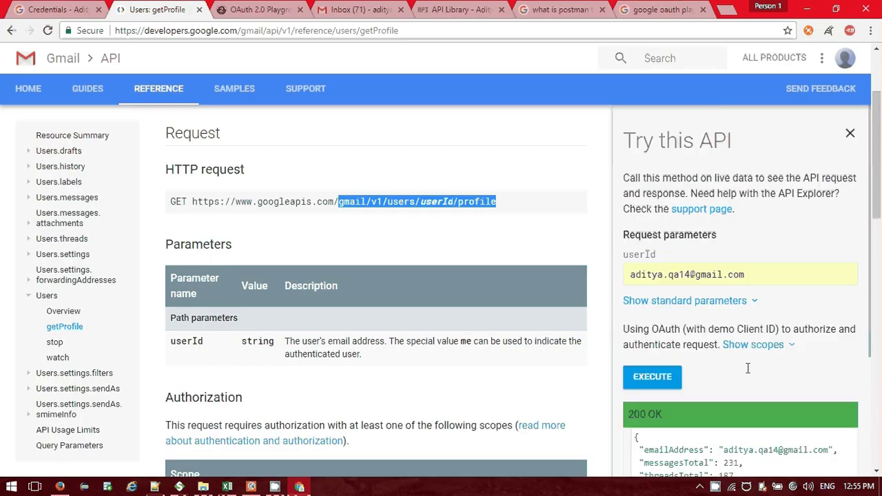
pyautogui.hotkey('alt', 'Tab')
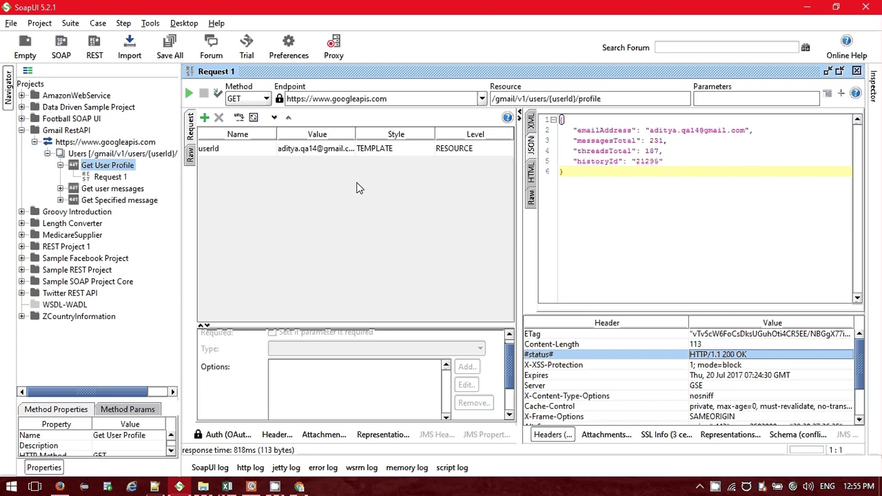
pyautogui.hotkey('alt', 'Tab')
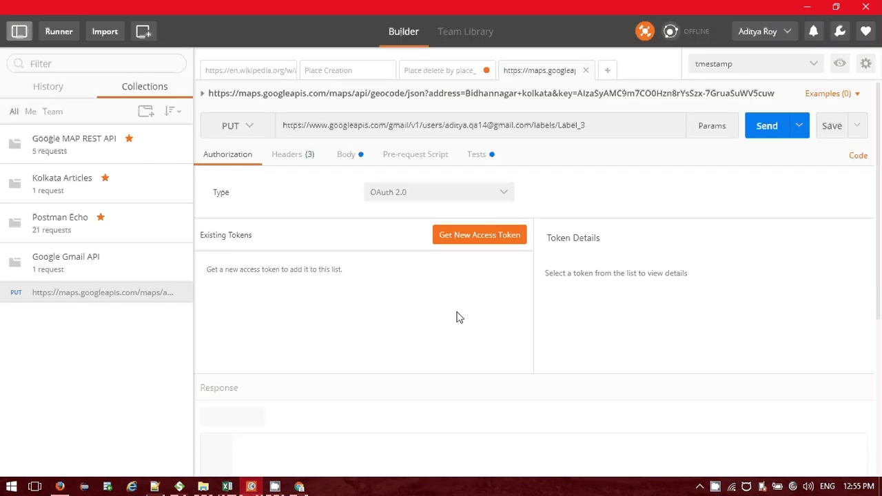
# Compare against the Authorization header on SoapUI's Get User Profile request.
pyautogui.click(606, 125)
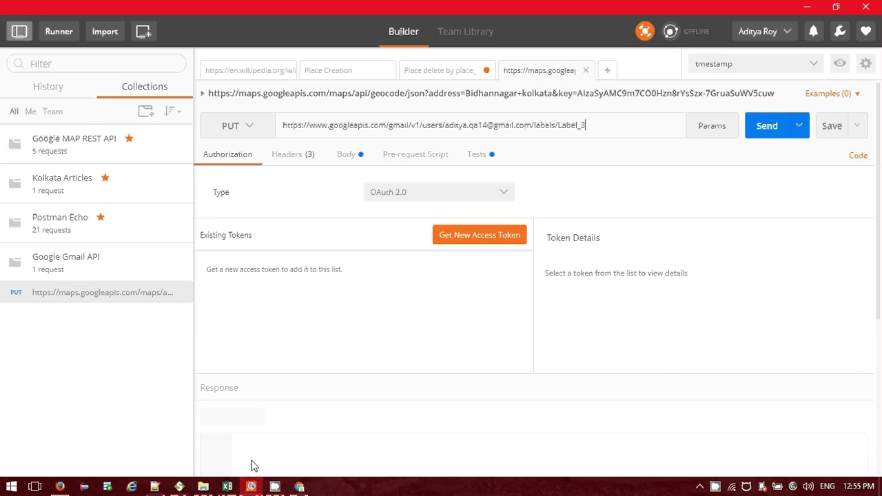
pyautogui.click(179, 487)
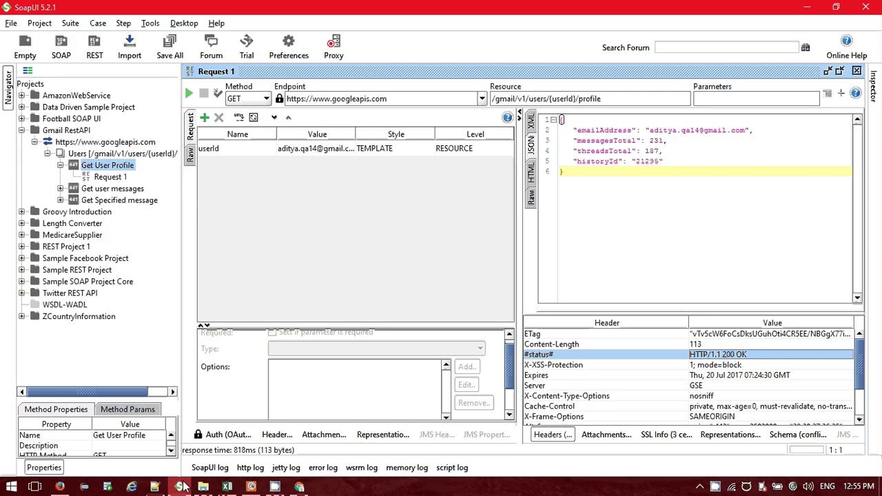
pyautogui.click(277, 434)
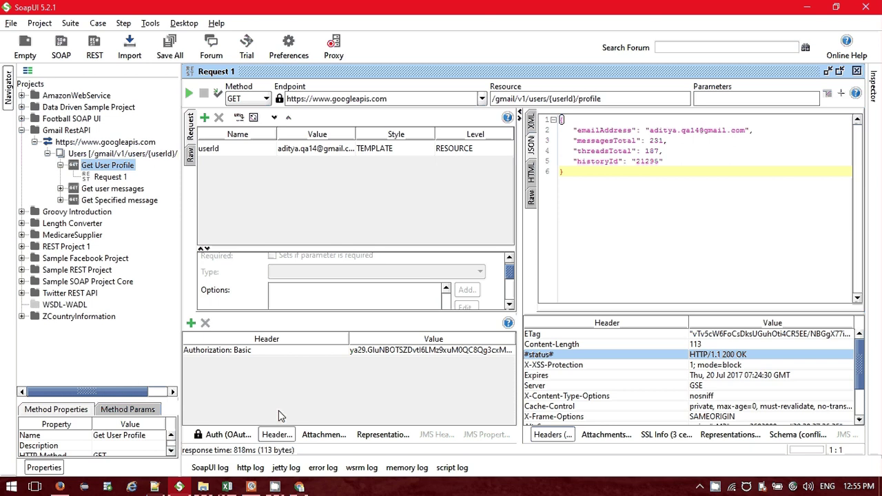
pyautogui.hotkey('alt', 'Tab')
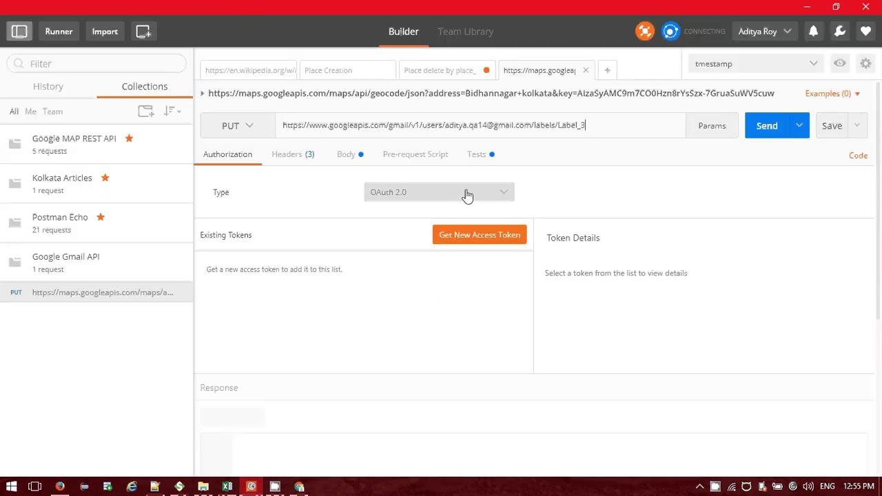
# Review Postman's request headers and authorization settings, then start erasing the URL's labels/Label_3 ending.
pyautogui.click(295, 156)
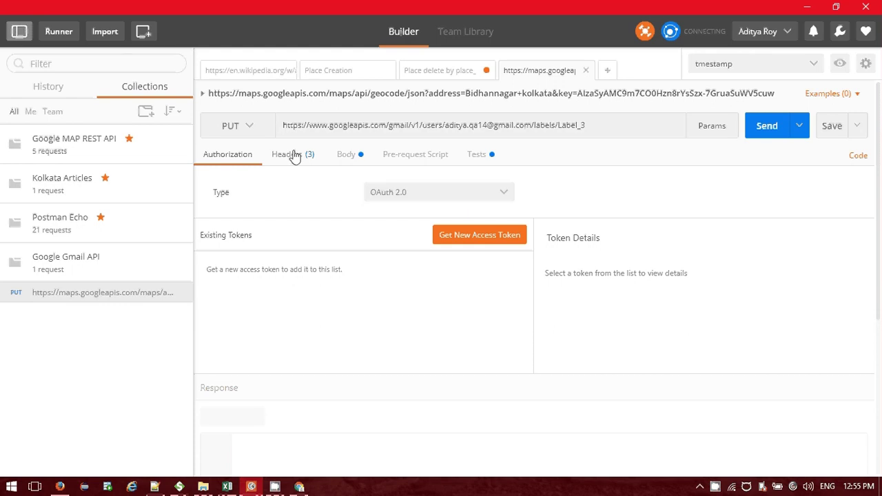
pyautogui.click(295, 156)
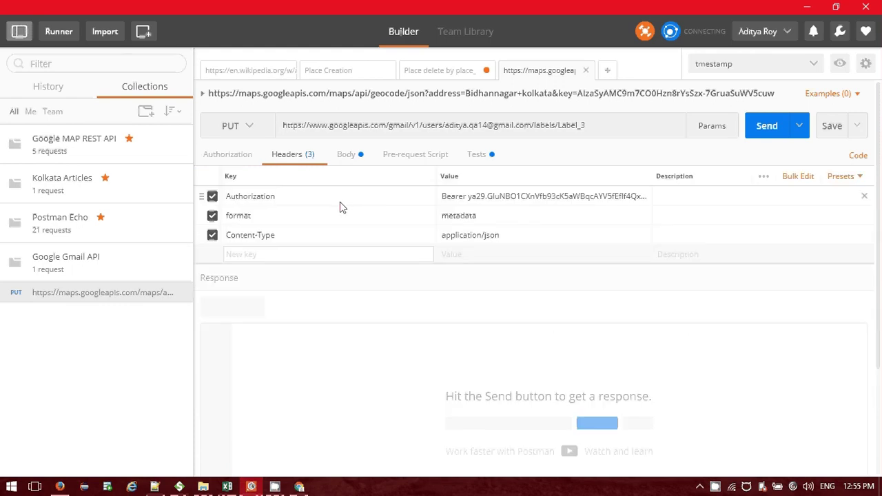
pyautogui.click(346, 198)
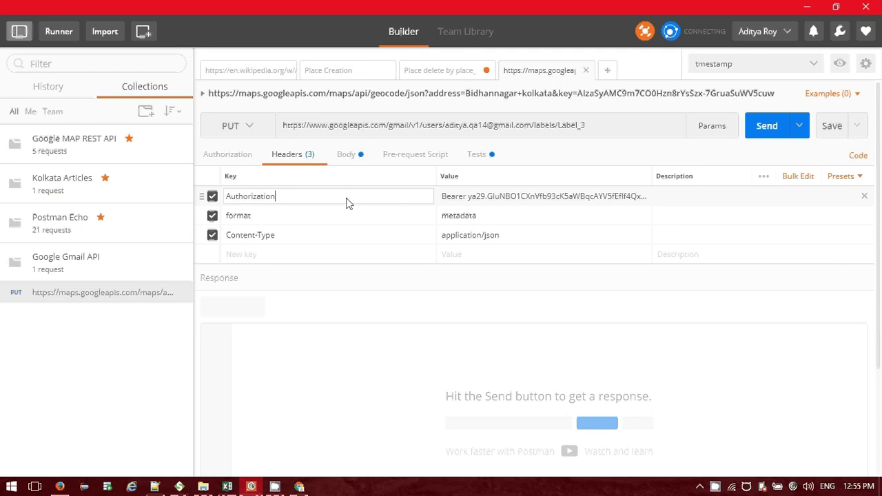
pyautogui.click(229, 155)
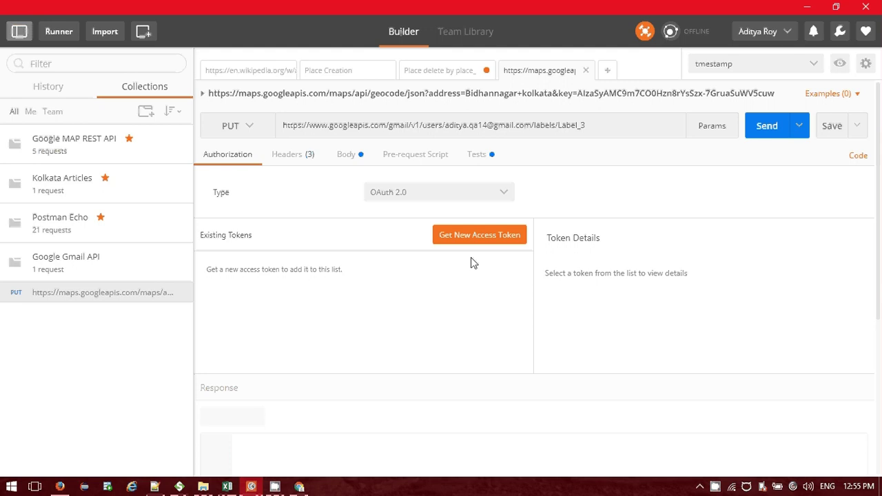
pyautogui.click(294, 156)
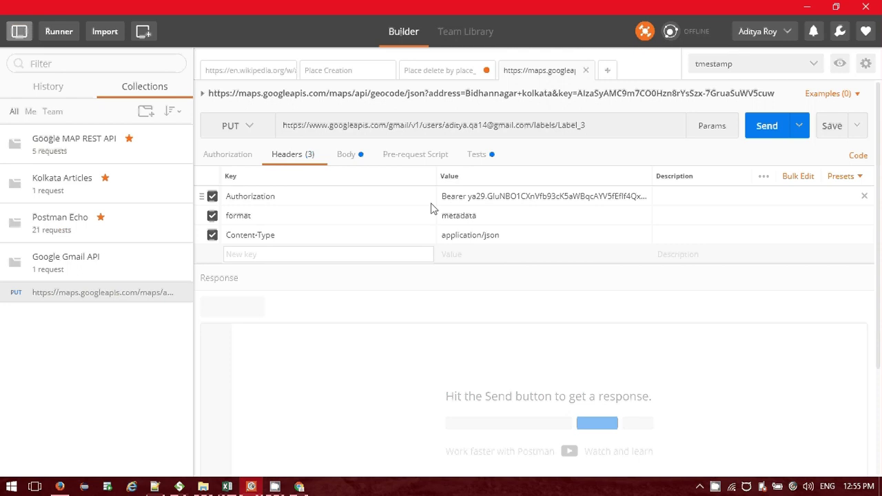
pyautogui.click(290, 198)
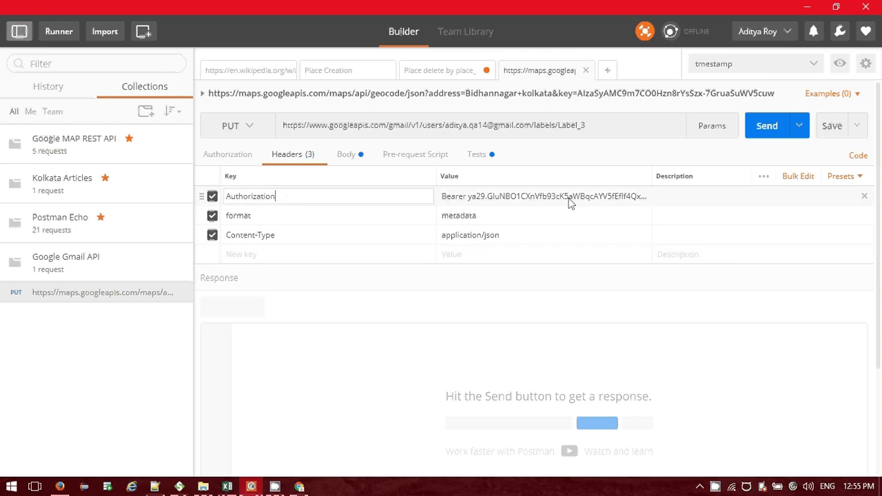
pyautogui.click(629, 133)
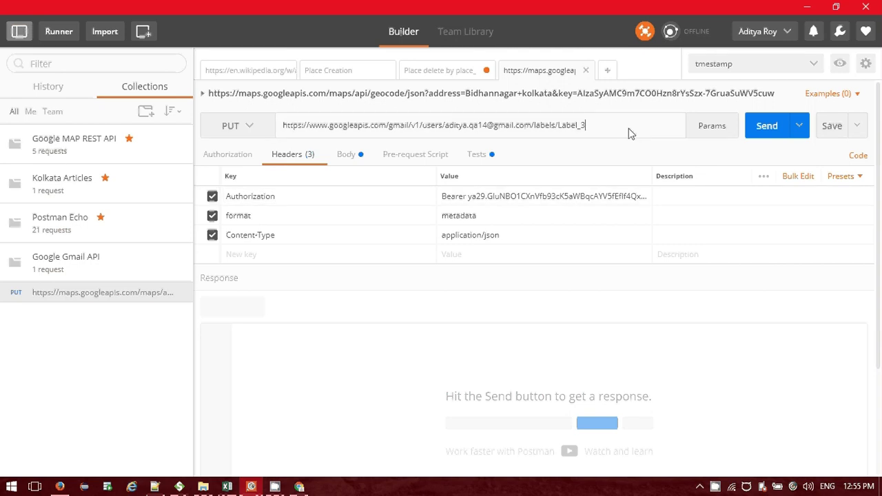
pyautogui.press('BackSpace')
pyautogui.press('BackSpace')
pyautogui.press('BackSpace')
pyautogui.press('BackSpace')
# Change the Postman URL's ending to profile and send the request.
pyautogui.press('BackSpace')
pyautogui.press('BackSpace')
pyautogui.press('BackSpace')
pyautogui.write('labe')
pyautogui.press('BackSpace')
pyautogui.press('BackSpace')
pyautogui.press('BackSpace')
pyautogui.press('BackSpace')
pyautogui.write('prof')
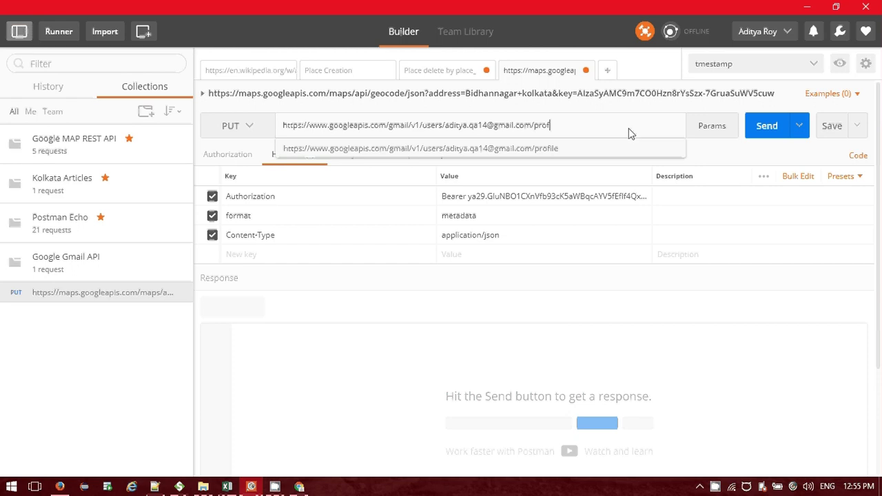
pyautogui.write('ile')
pyautogui.click(575, 159)
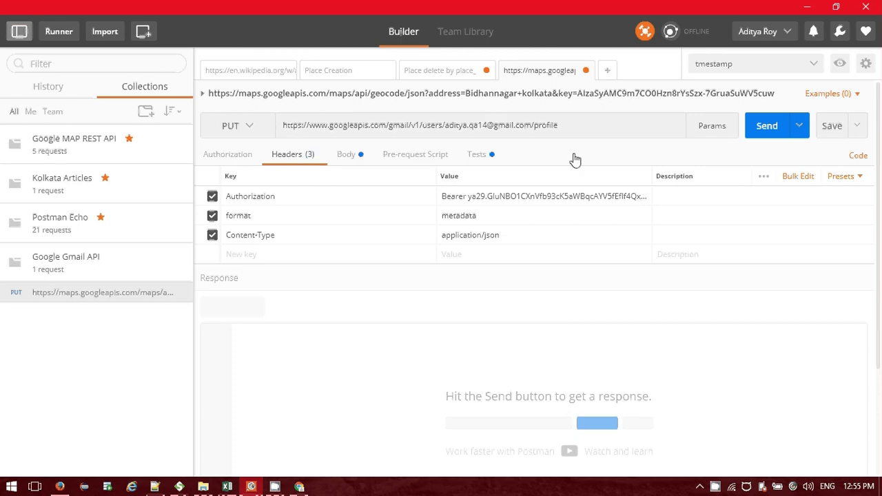
pyautogui.click(762, 131)
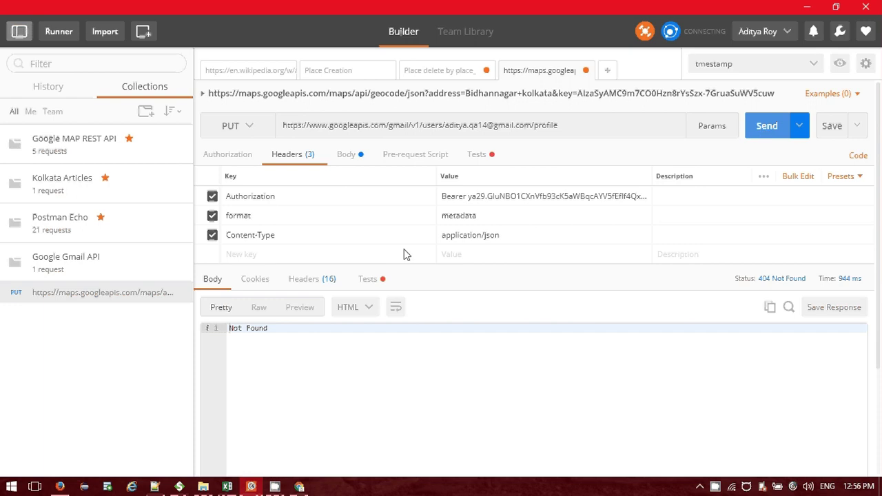
# Replace the Bearer token in Postman's Authorization header with the Playground access token.
pyautogui.click(260, 487)
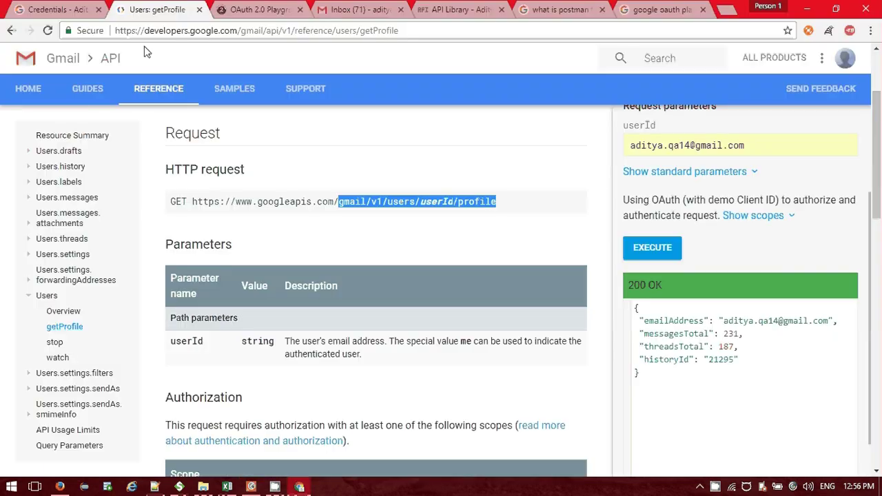
pyautogui.hotkey('ctrl', 'pageup')
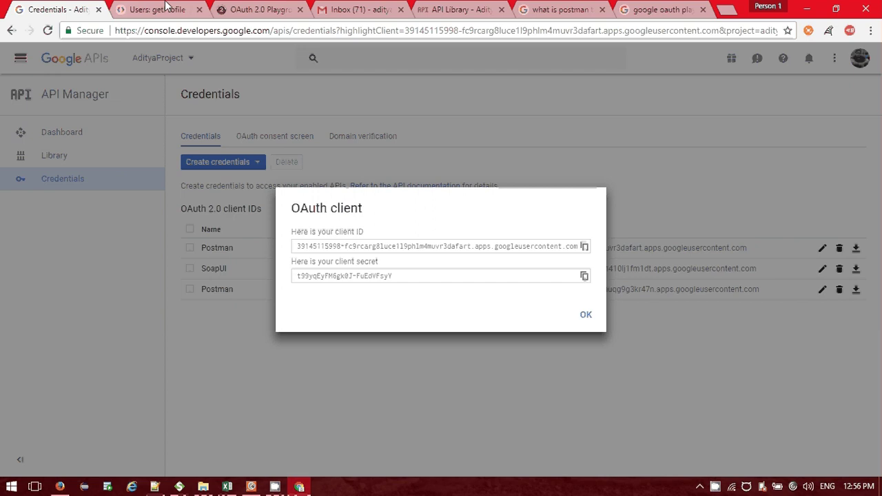
pyautogui.hotkey('ctrl', 'Tab')
pyautogui.hotkey('ctrl', 'Tab')
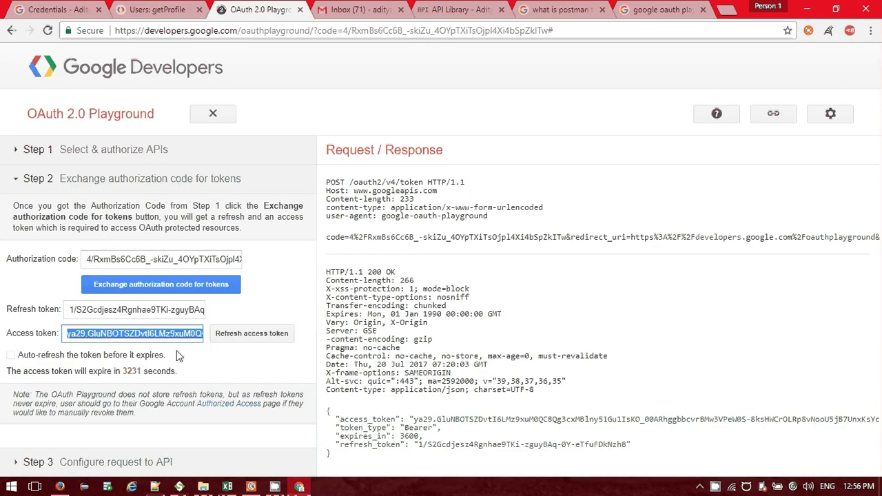
pyautogui.hotkey('alt', 'Tab')
pyautogui.rightClick(520, 199)
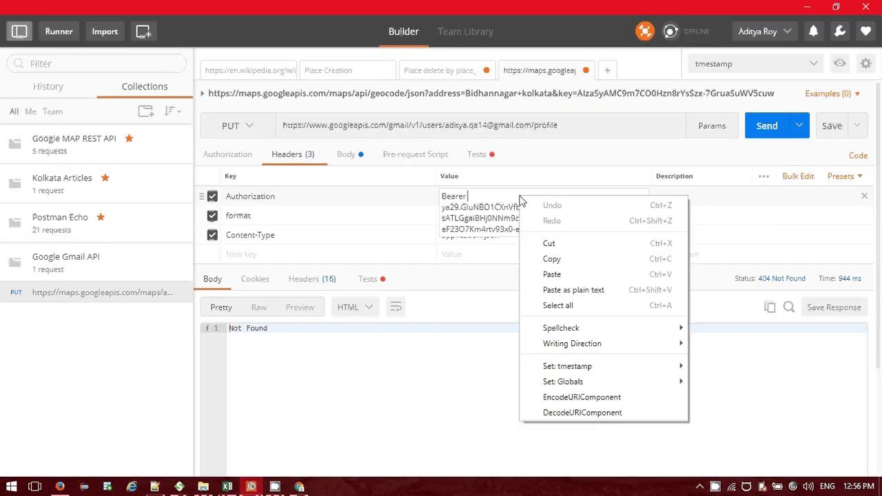
pyautogui.click(455, 212)
pyautogui.click(603, 234)
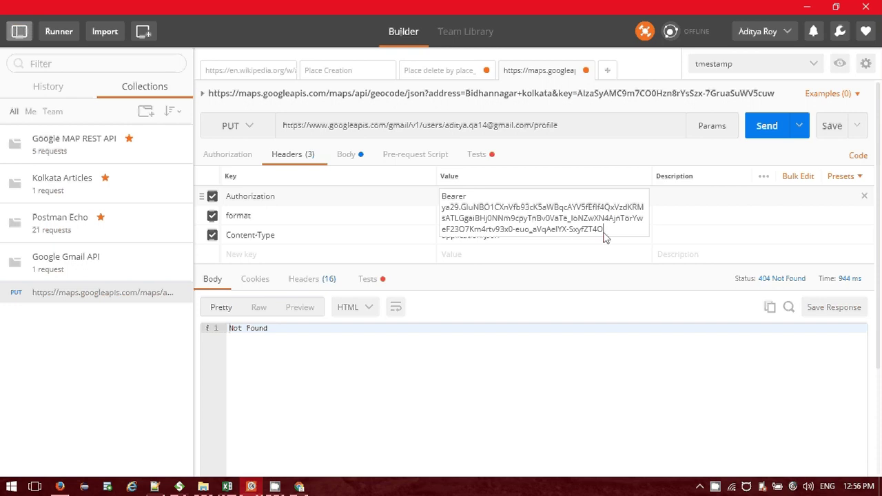
pyautogui.moveTo(604, 236); pyautogui.dragTo(439, 216)
pyautogui.hotkey('ctrl', 'v')
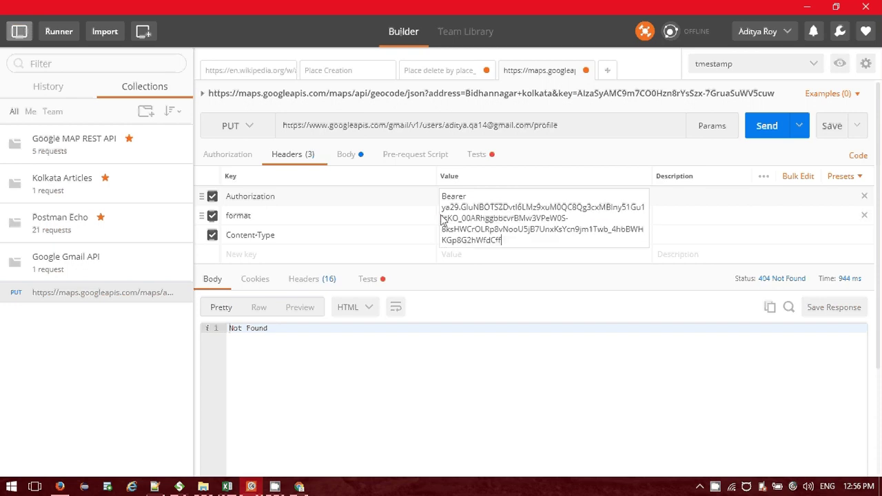
pyautogui.click(356, 203)
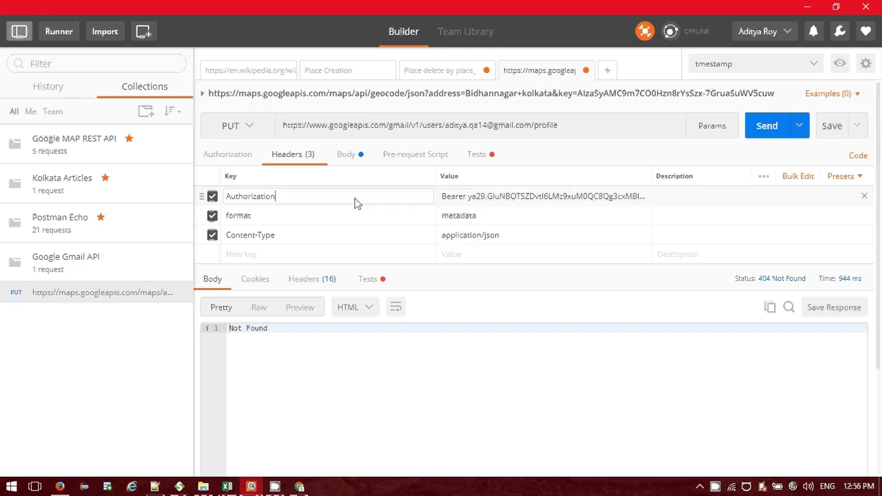
# Resend the profile request and view its 404 Not Found body as raw and preview.
pyautogui.click(767, 127)
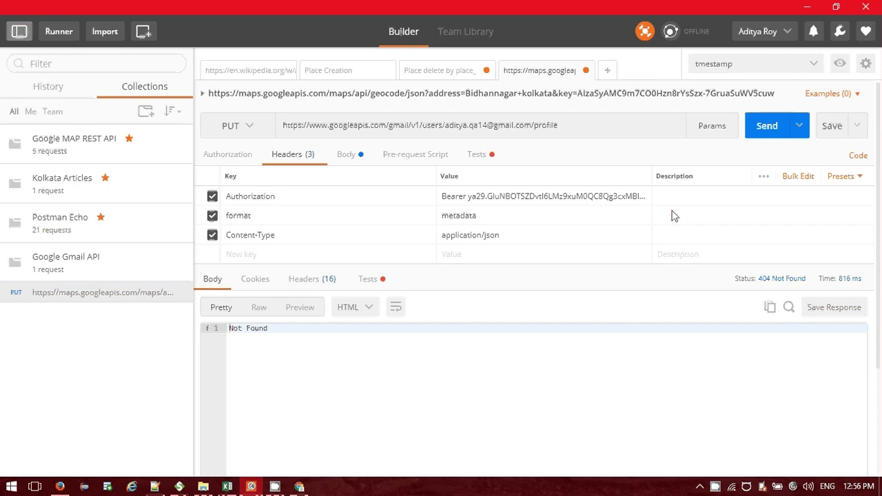
pyautogui.click(258, 308)
pyautogui.click(302, 309)
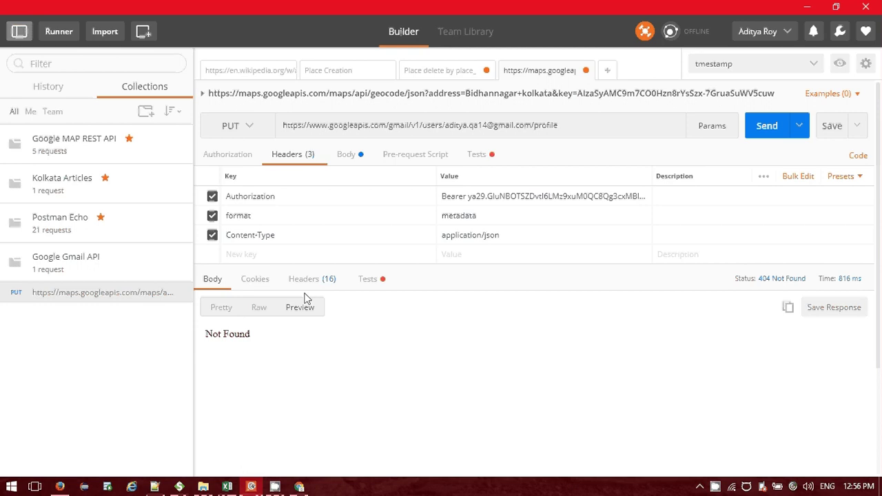
pyautogui.click(259, 308)
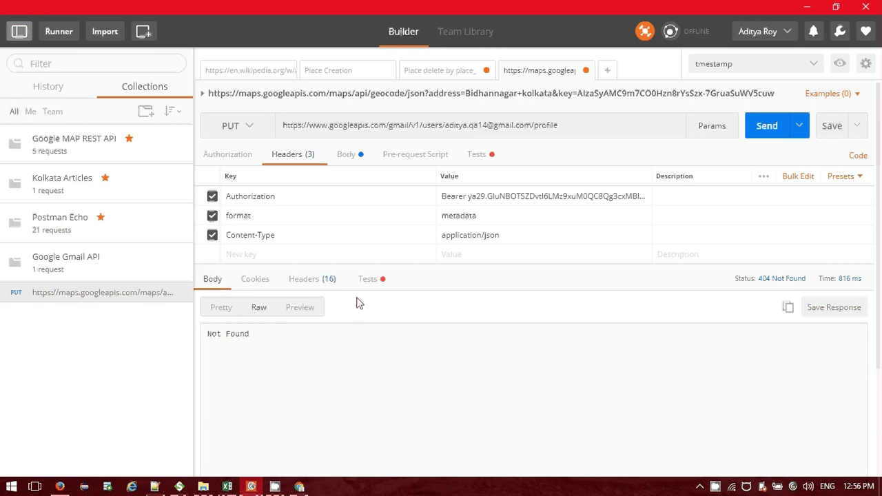
# Select the full request URL on the Users: getProfile reference page.
pyautogui.hotkey('alt', 'Tab')
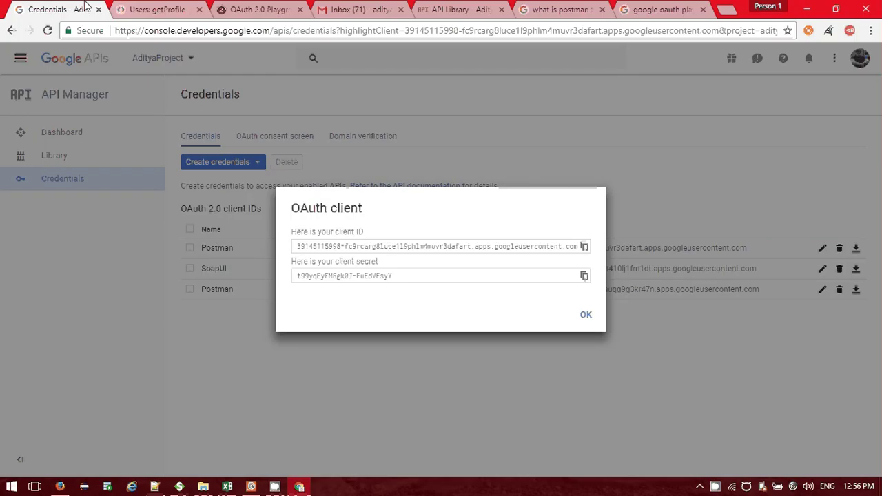
pyautogui.click(155, 10)
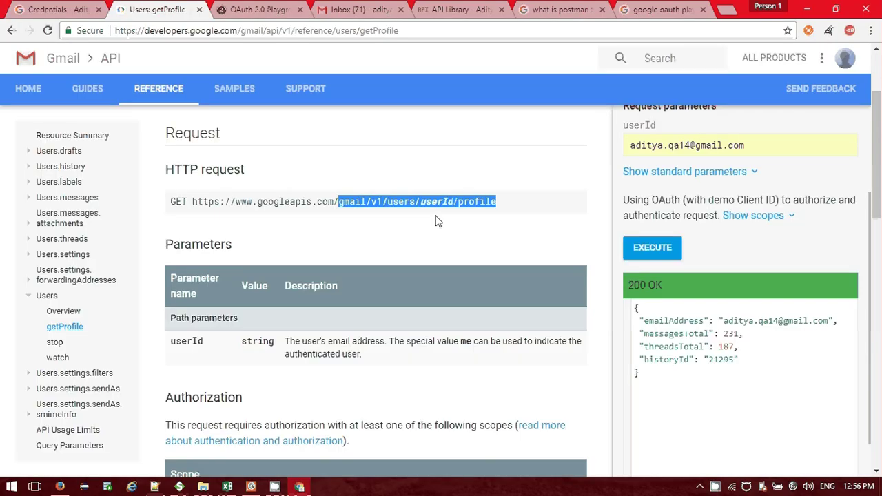
pyautogui.click(494, 201)
pyautogui.moveTo(494, 202); pyautogui.dragTo(191, 202)
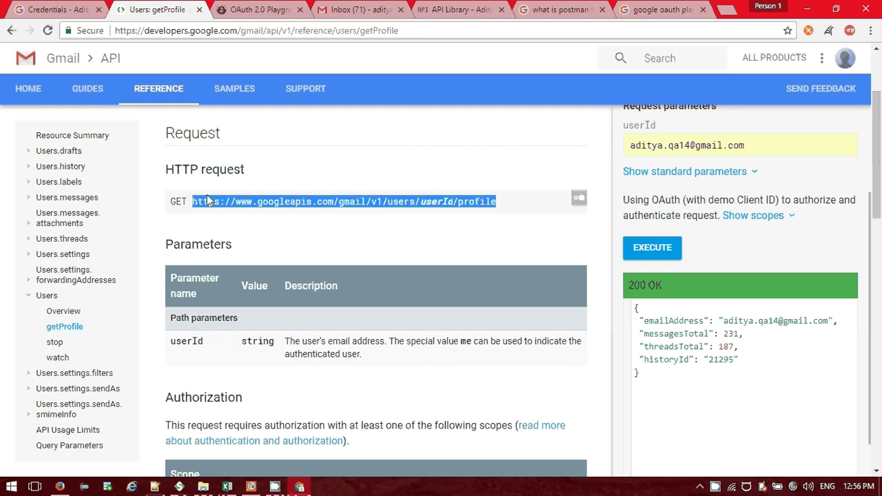
# Switch the Gmail profile request to GET and send it, getting 200 OK with 231 messages and 187 threads.
pyautogui.hotkey('alt', 'Tab')
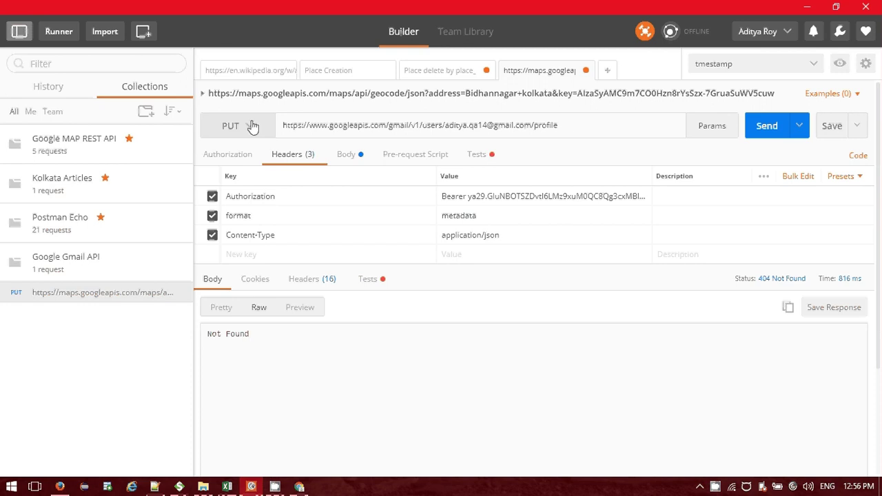
pyautogui.click(252, 126)
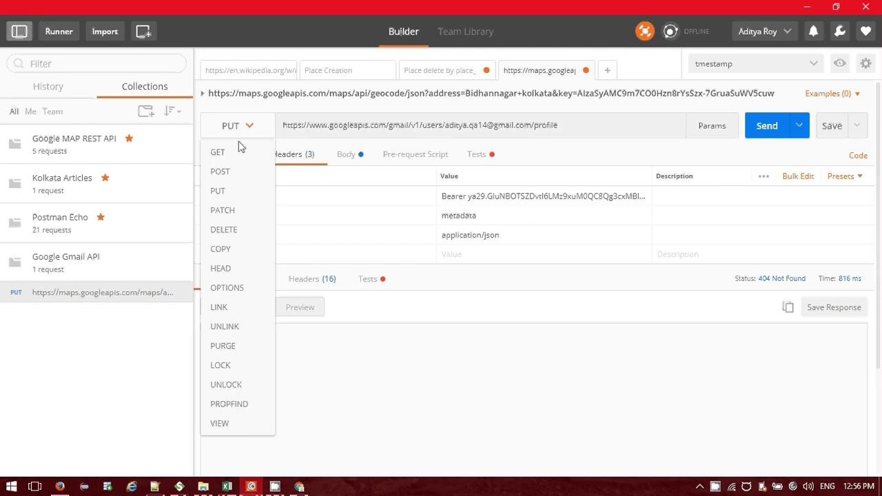
pyautogui.click(219, 153)
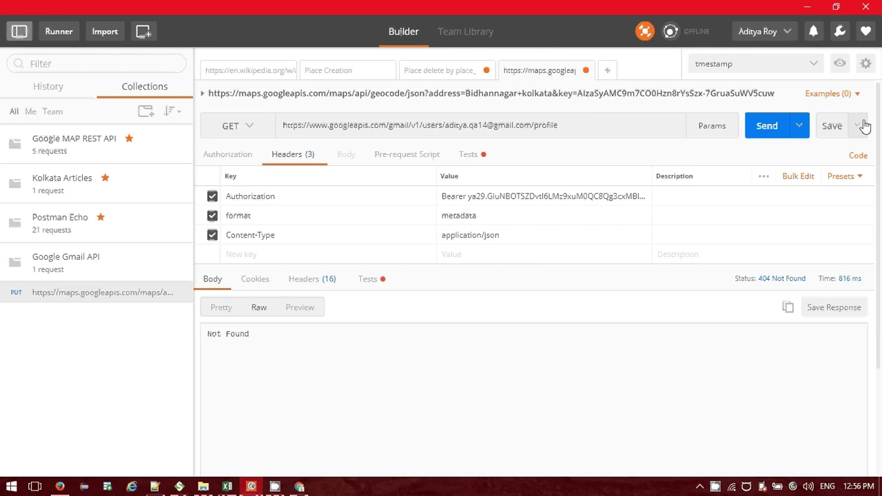
pyautogui.click(769, 128)
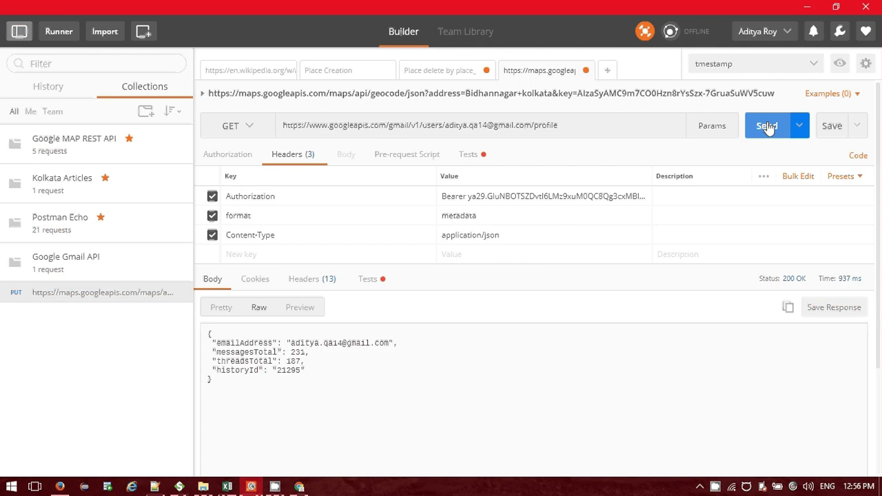
pyautogui.click(361, 409)
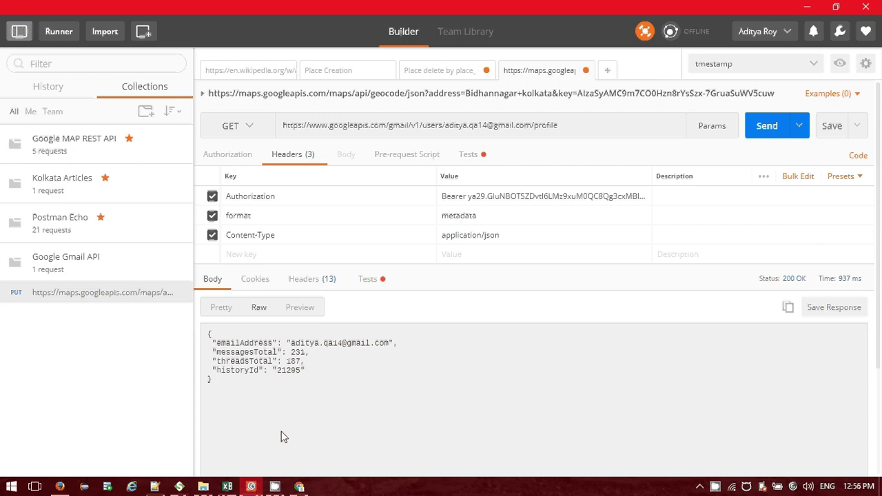
# Glance at SoapUI and the Gmail getProfile docs, then return to Postman.
pyautogui.click(179, 486)
pyautogui.click(251, 487)
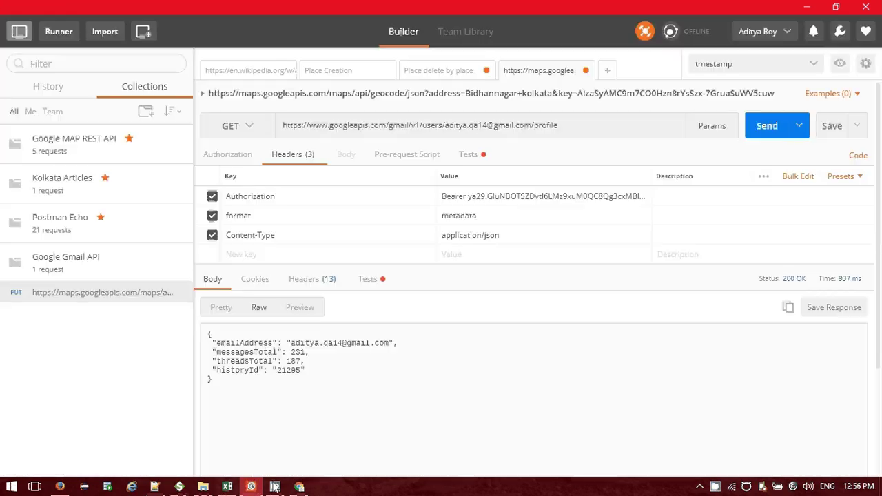
pyautogui.click(299, 486)
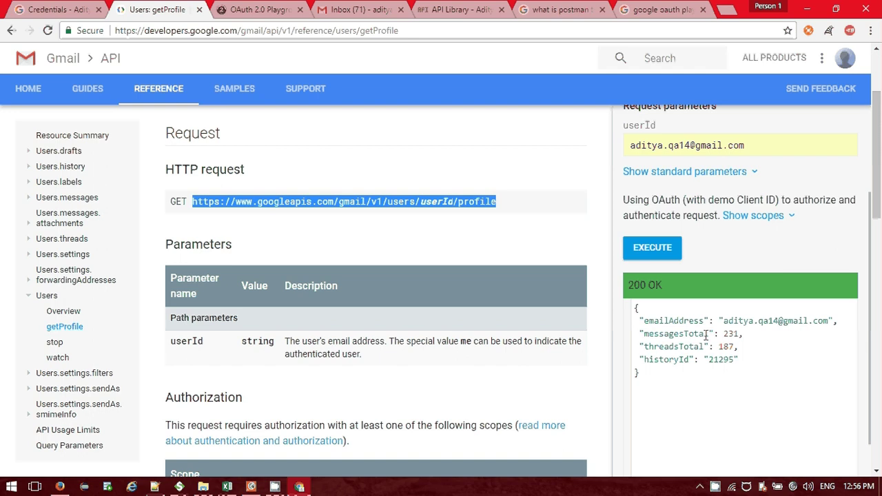
pyautogui.moveTo(306, 490)
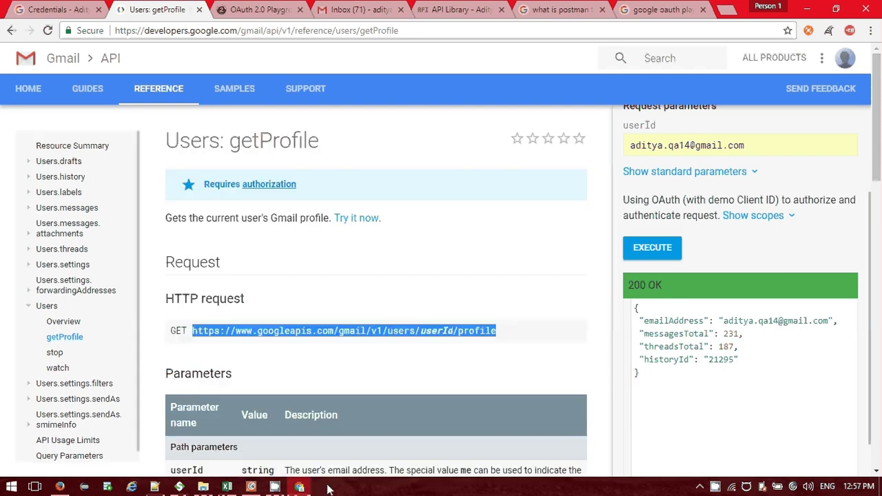
pyautogui.hotkey('alt', 'Tab')
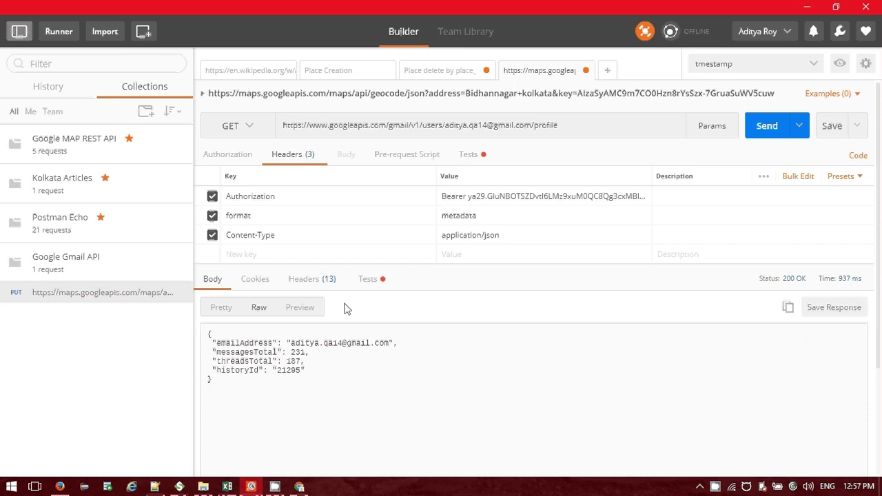
# Toggle the response body between Raw and Preview, then view the response test results.
pyautogui.click(287, 309)
pyautogui.click(266, 311)
pyautogui.click(299, 310)
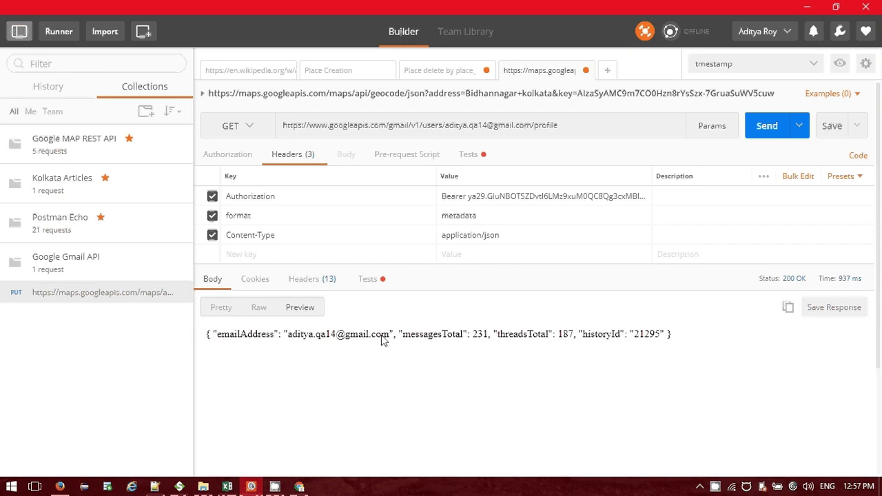
pyautogui.click(372, 281)
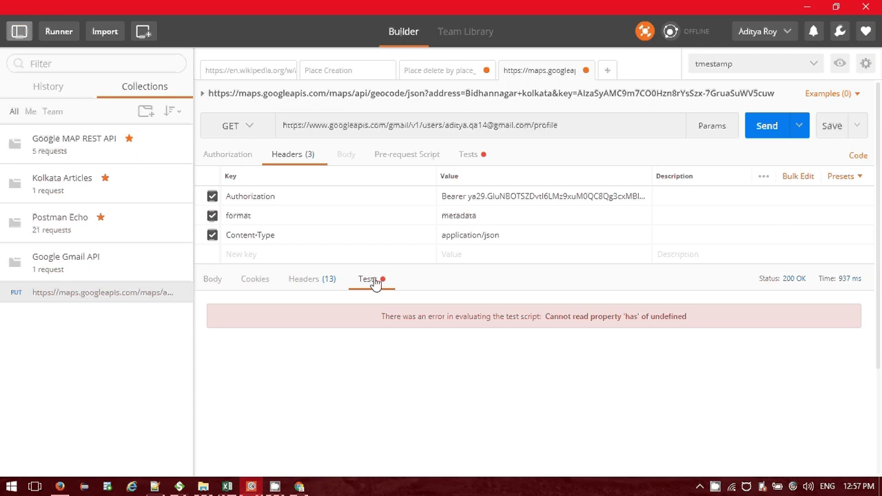
# Review the request's Tests script checking response time under 500 ms and status code 200.
pyautogui.click(470, 155)
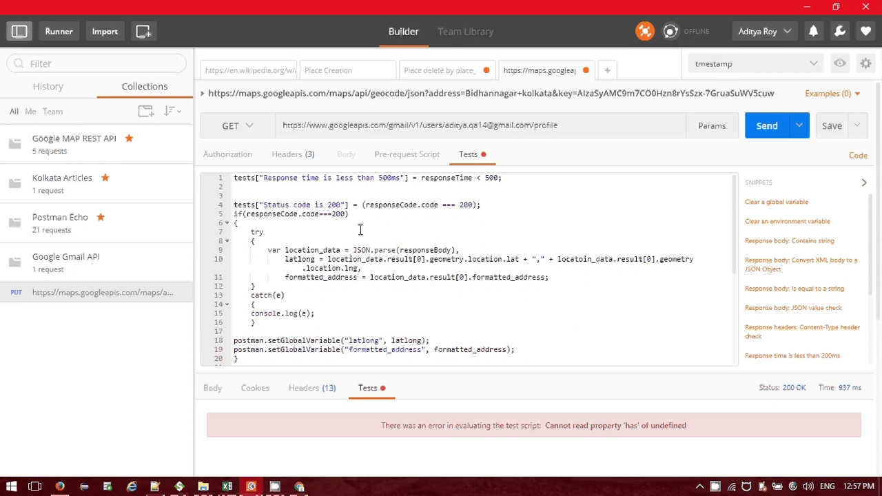
pyautogui.scroll(-3, 360, 230)
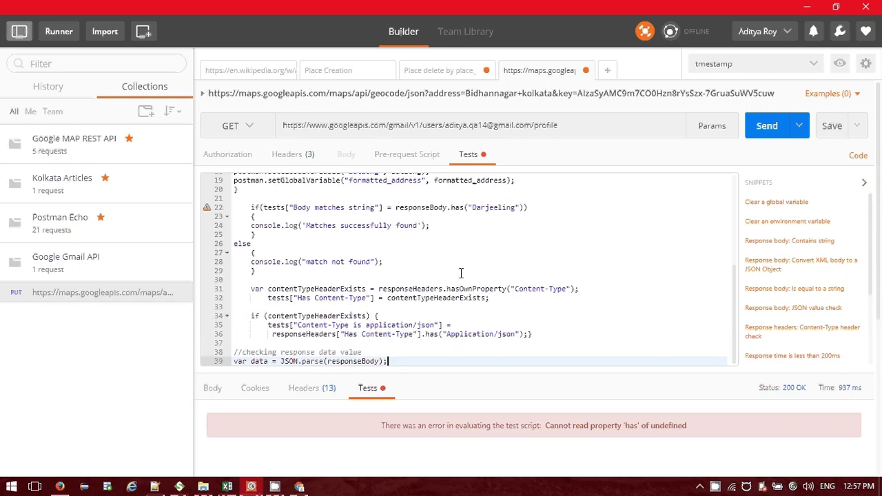
pyautogui.scroll(3, 461, 274)
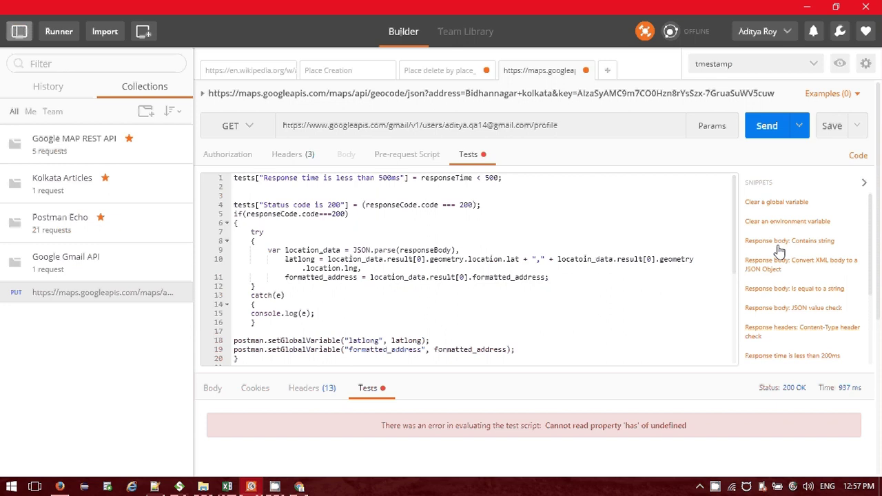
pyautogui.scroll(-3, 781, 289)
pyautogui.scroll(-2, 786, 303)
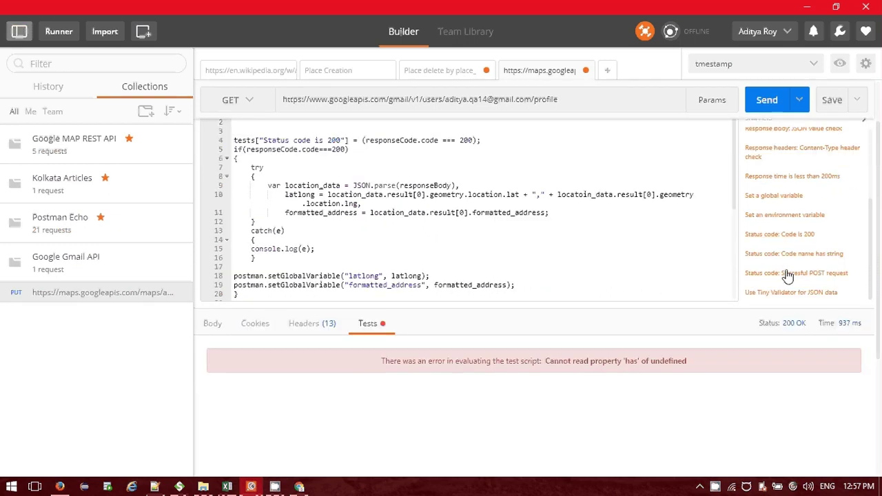
pyautogui.scroll(2, 669, 251)
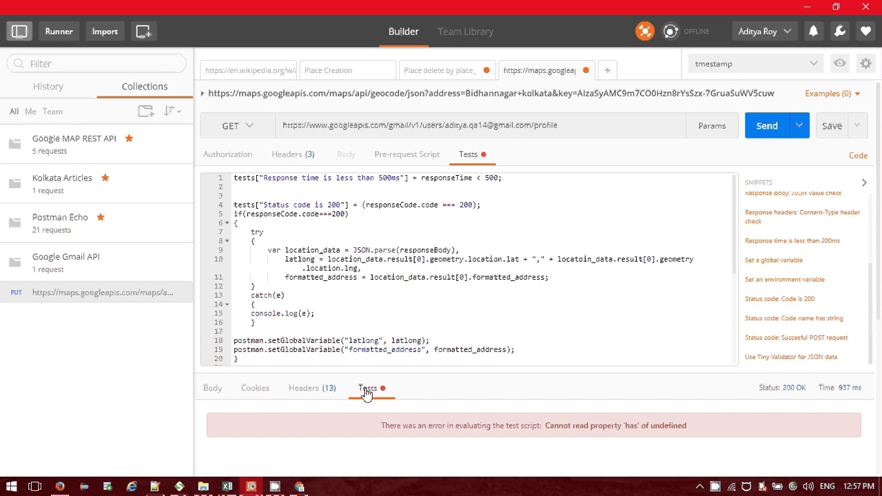
# Check the response body, cookies and the 13 response headers.
pyautogui.click(213, 388)
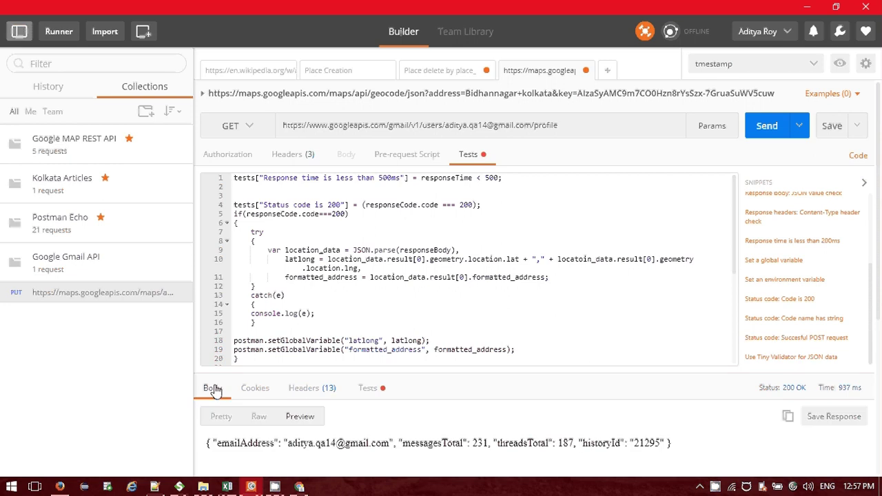
pyautogui.click(255, 389)
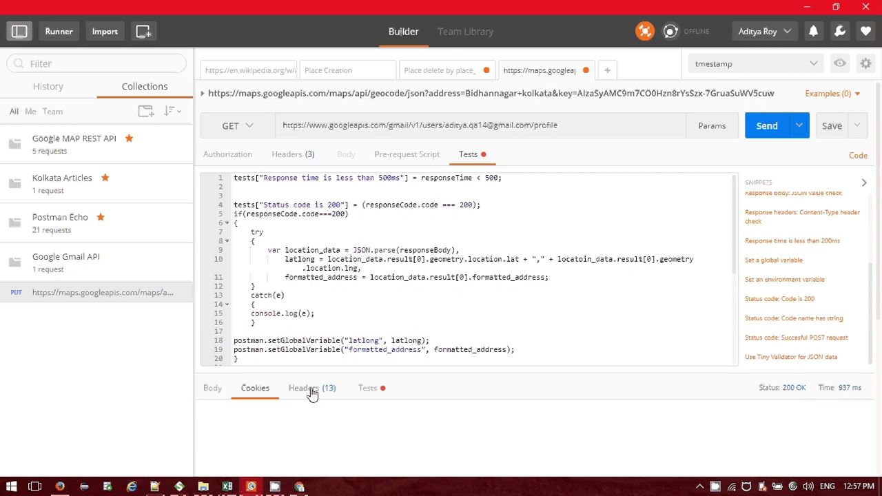
pyautogui.click(312, 390)
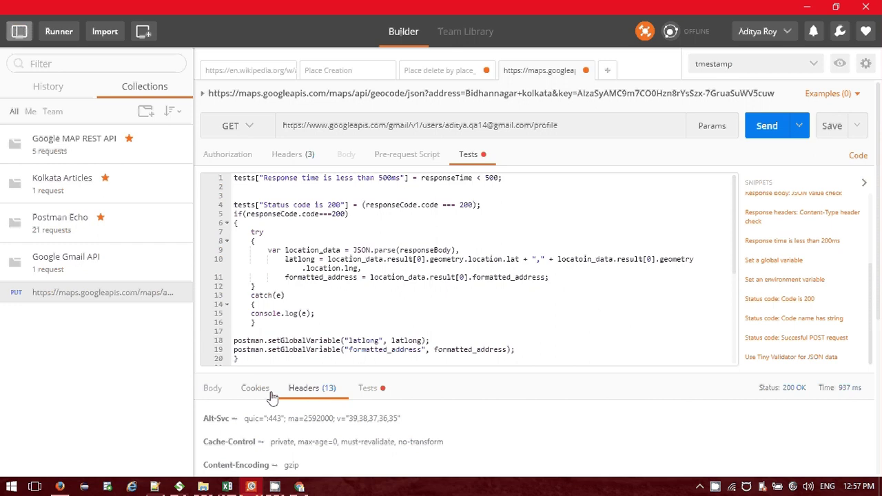
# In RESTClient, clear the Authorization header's old value and start it again with 'Bearer'.
pyautogui.click(59, 487)
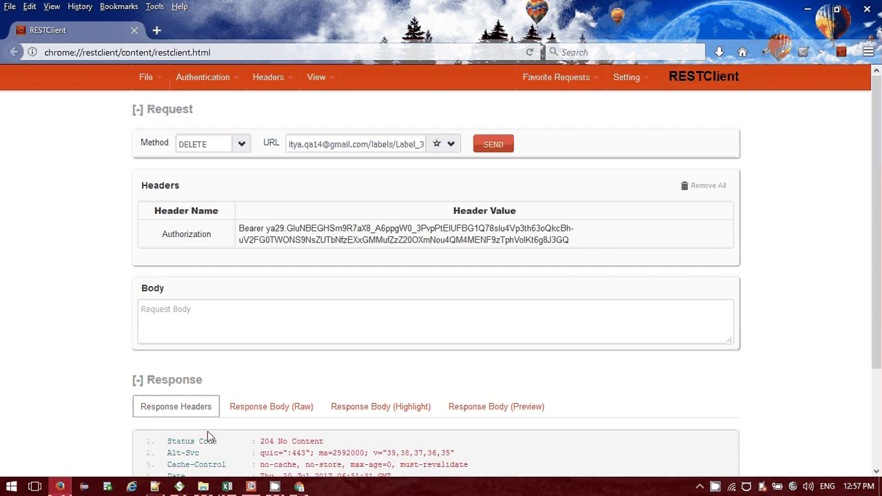
pyautogui.click(395, 245)
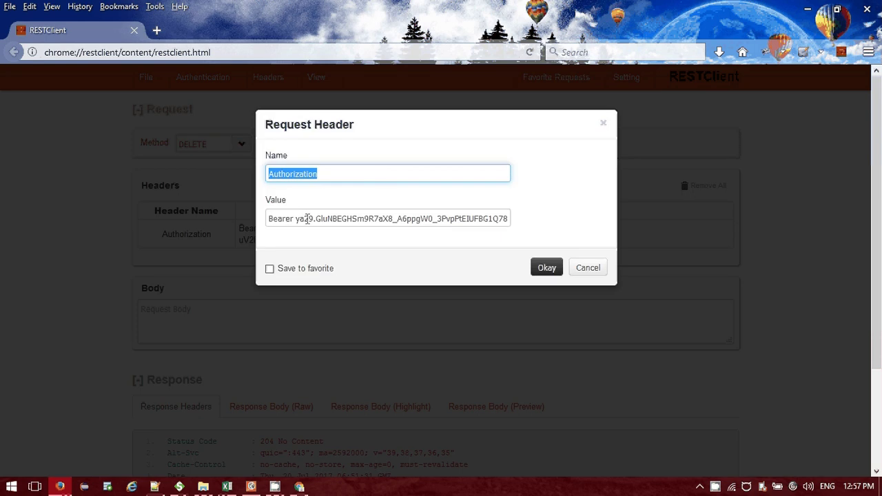
pyautogui.moveTo(307, 218); pyautogui.dragTo(596, 230)
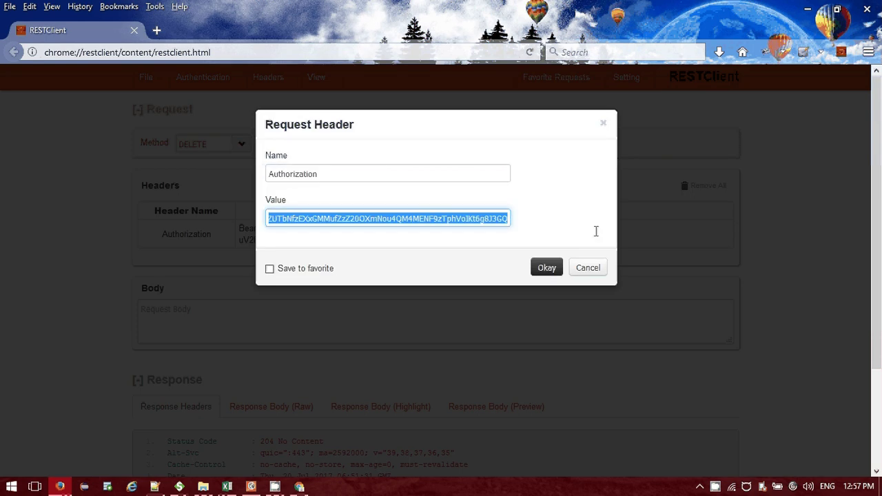
pyautogui.click(291, 219)
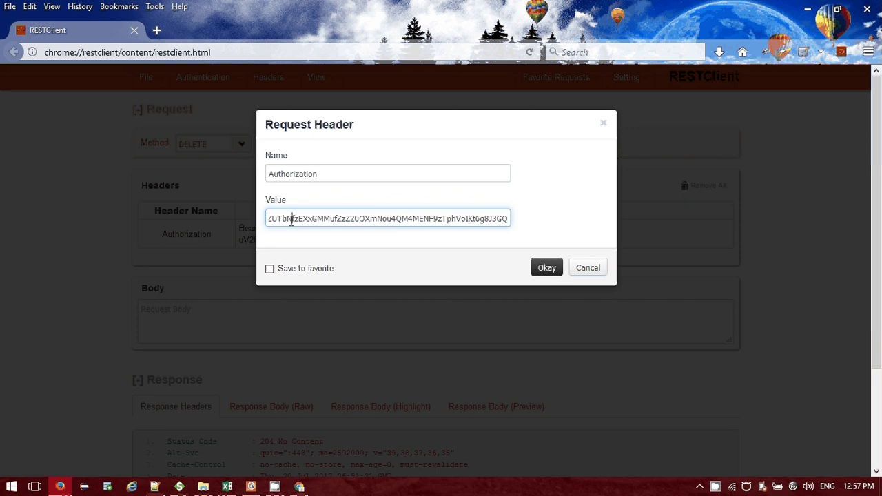
pyautogui.moveTo(291, 219); pyautogui.dragTo(524, 221)
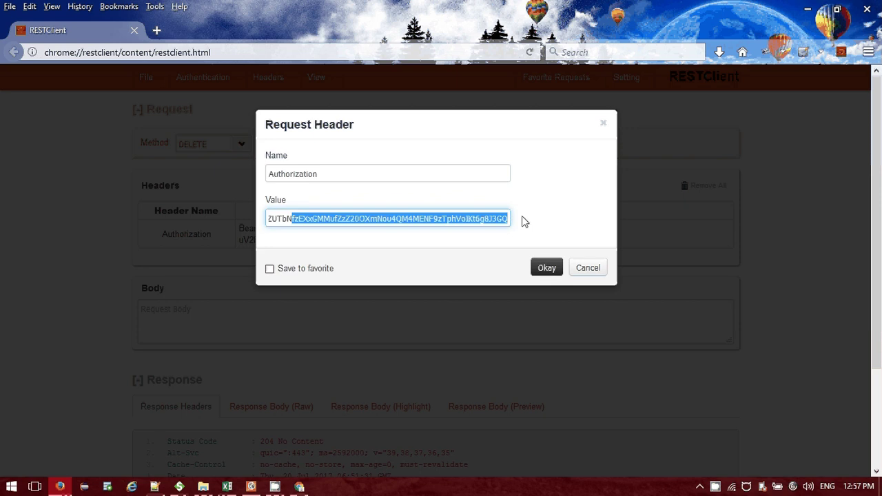
pyautogui.rightClick(522, 220)
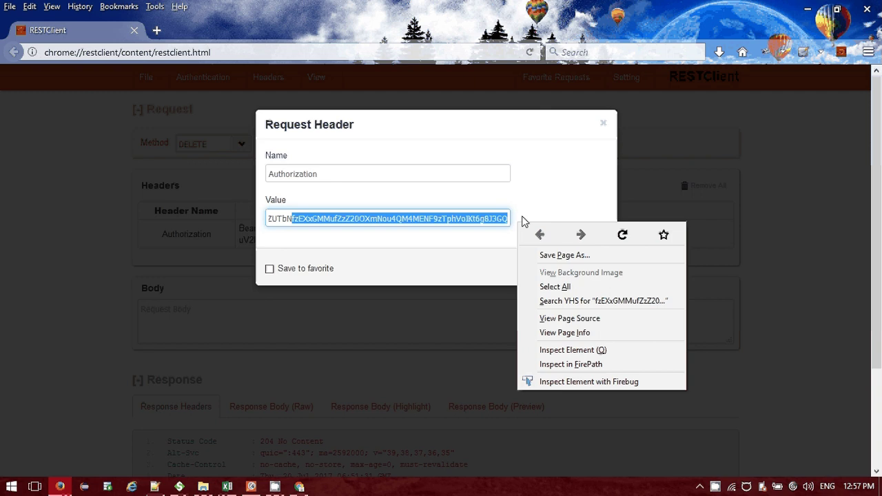
pyautogui.click(464, 218)
pyautogui.hotkey('ctrl', 'a')
pyautogui.press('BackSpace')
pyautogui.write('Bea')
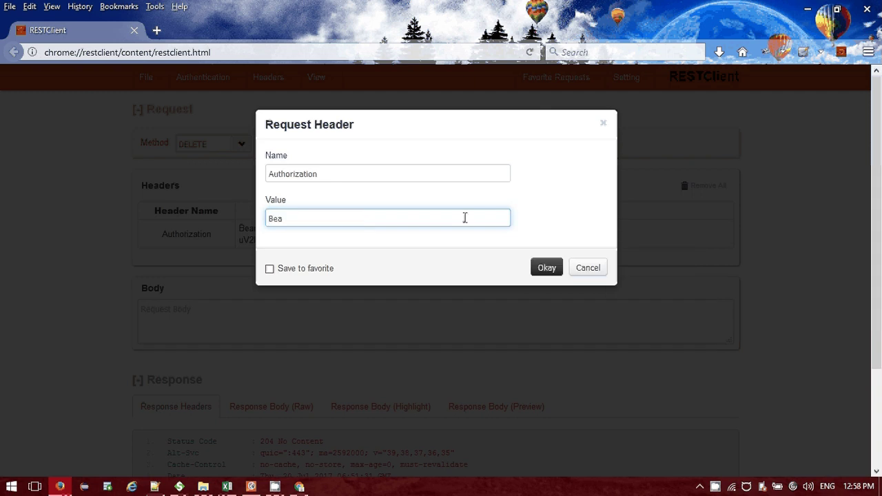
pyautogui.write('rer https://www.googleapis.com/gmail/v1/users/userId/profile')
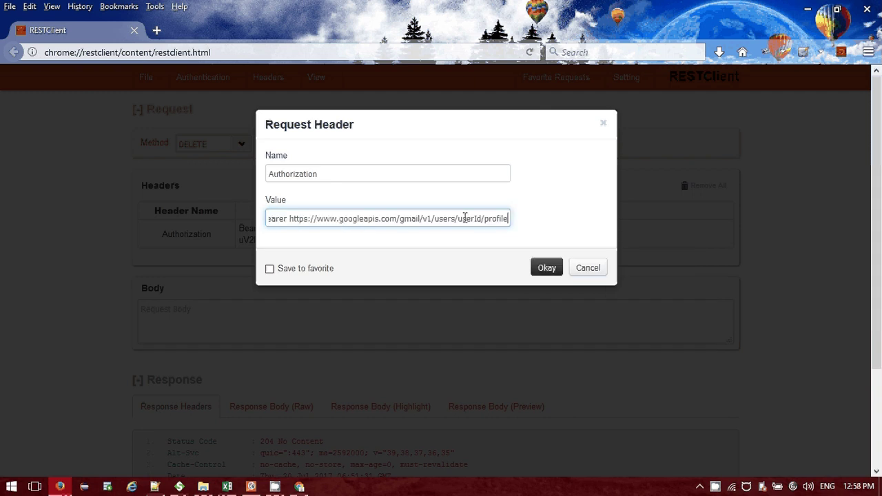
# Paste the fresh ya29 access token after 'Bearer' and save the Authorization header.
pyautogui.hotkey('alt', 'Tab')
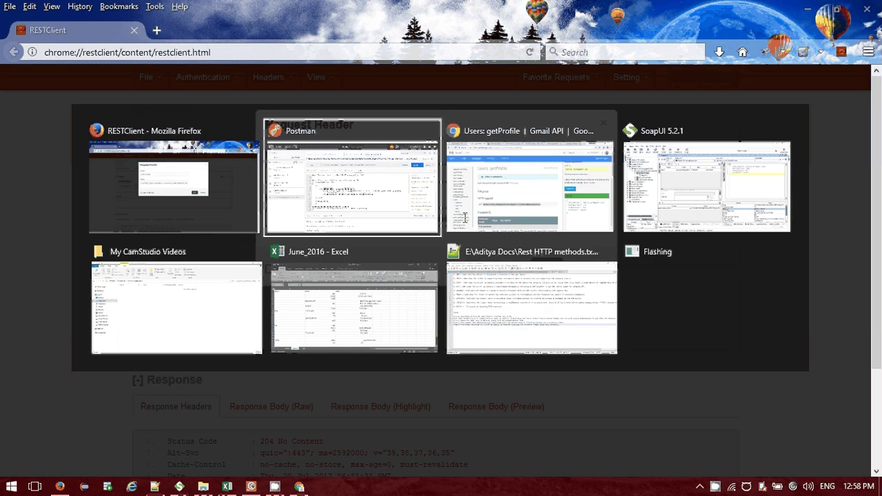
pyautogui.click(466, 217)
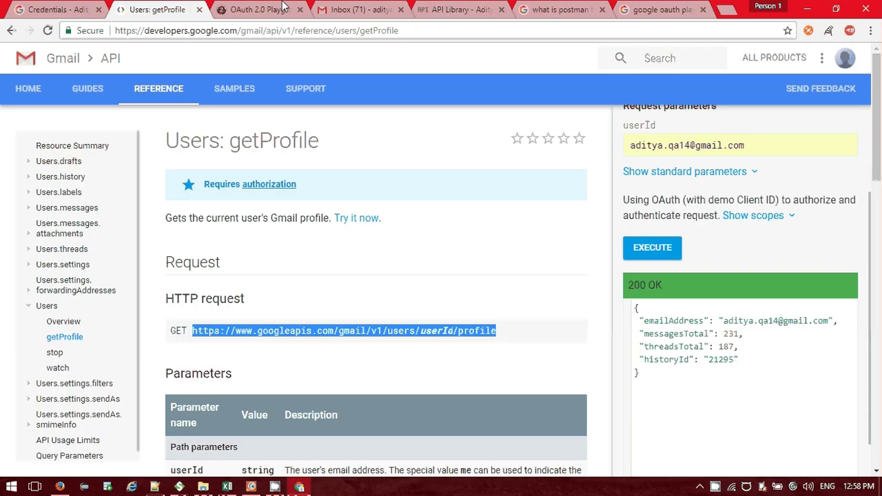
pyautogui.click(285, 8)
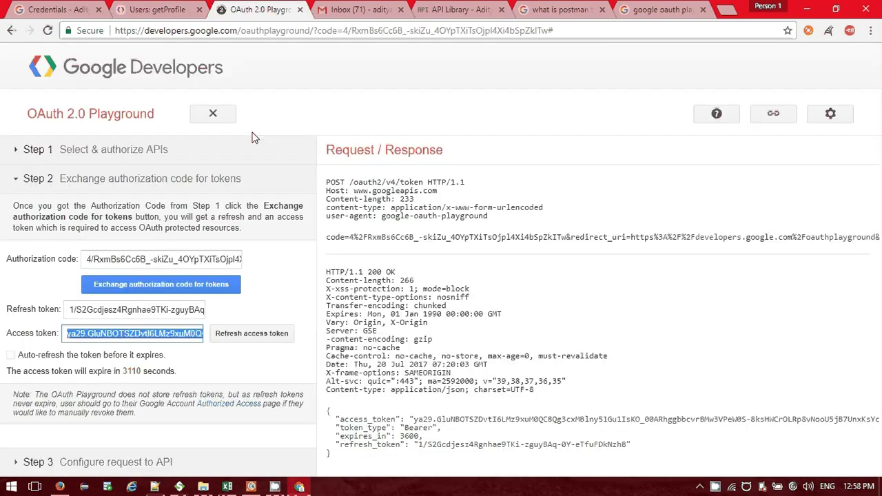
pyautogui.hotkey('alt', 'Tab')
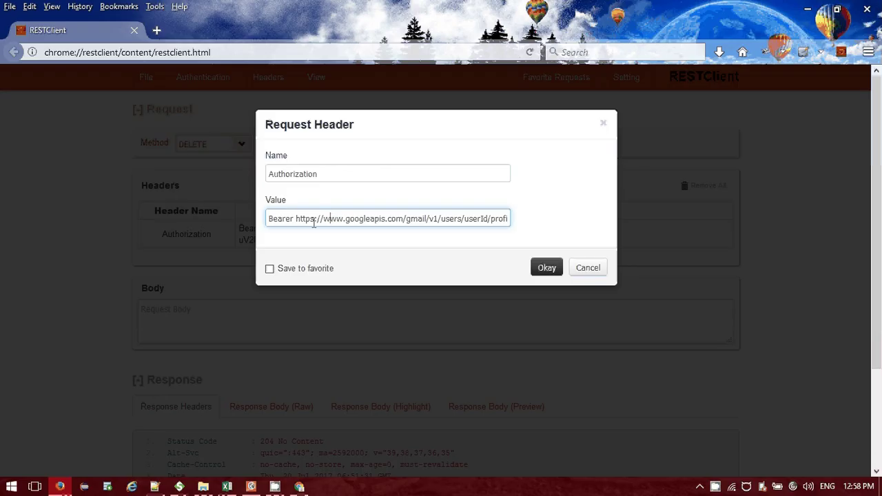
pyautogui.click(297, 218)
pyautogui.moveTo(297, 218); pyautogui.dragTo(647, 235)
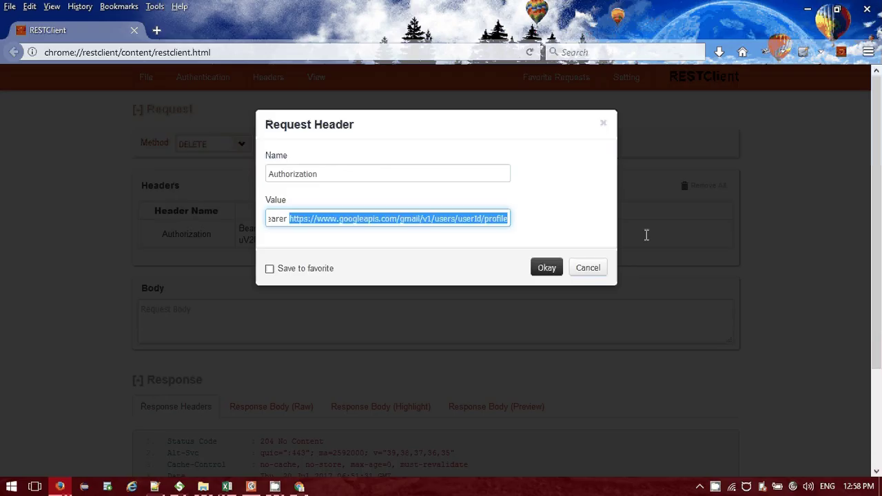
pyautogui.hotkey('ctrl', 'v')
pyautogui.click(552, 271)
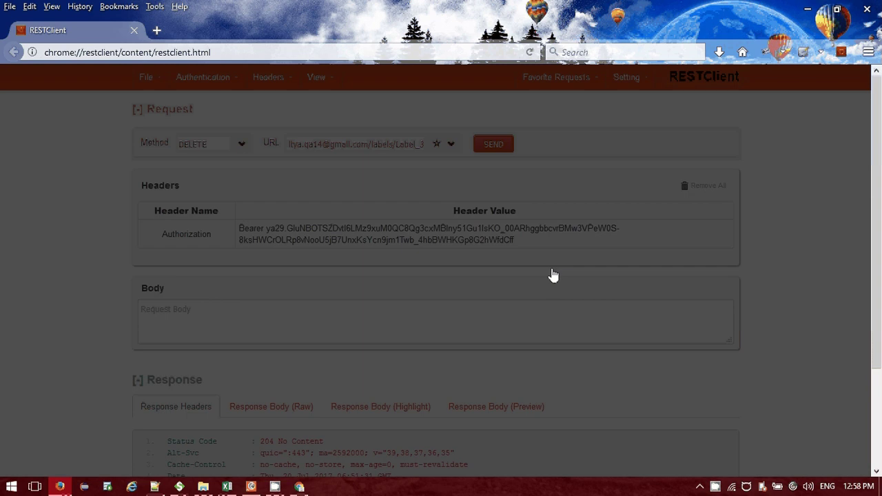
# Point the RESTClient request at the Gmail /profile URL with method GET and send it.
pyautogui.tripleClick(370, 142)
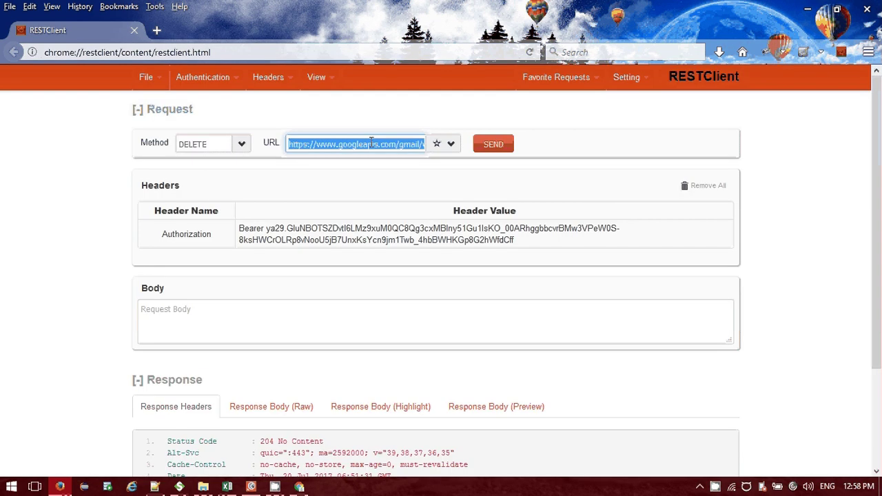
pyautogui.moveTo(371, 142); pyautogui.dragTo(481, 153)
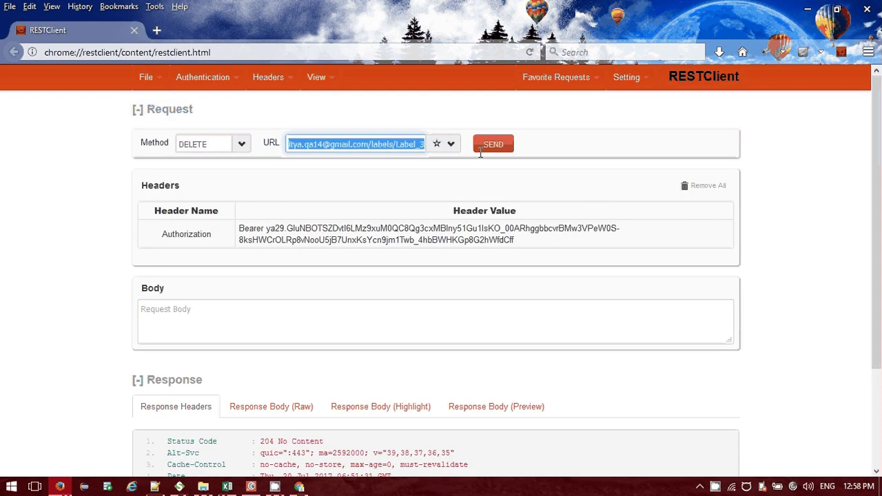
pyautogui.moveTo(372, 144); pyautogui.dragTo(395, 144)
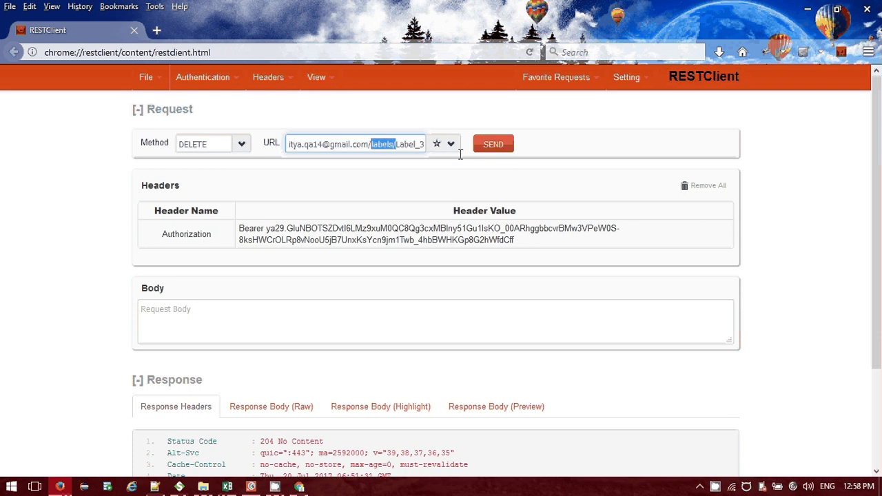
pyautogui.write('pro')
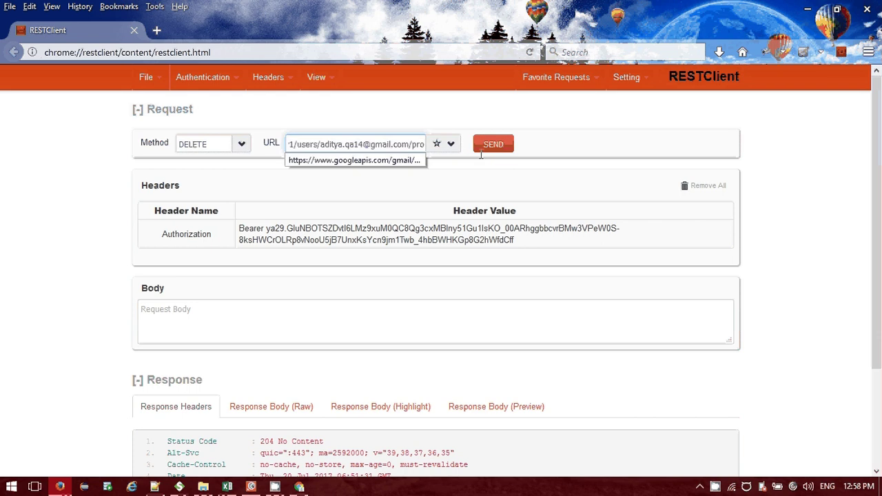
pyautogui.click(495, 146)
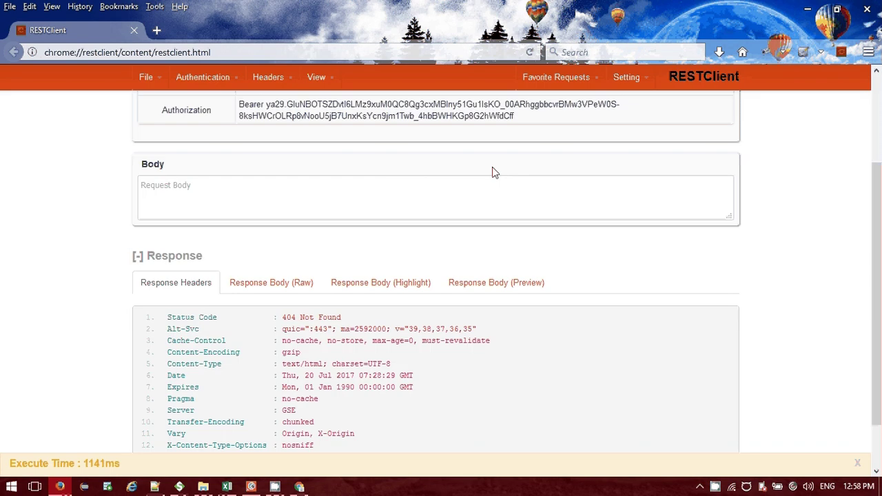
pyautogui.scroll(2, 493, 172)
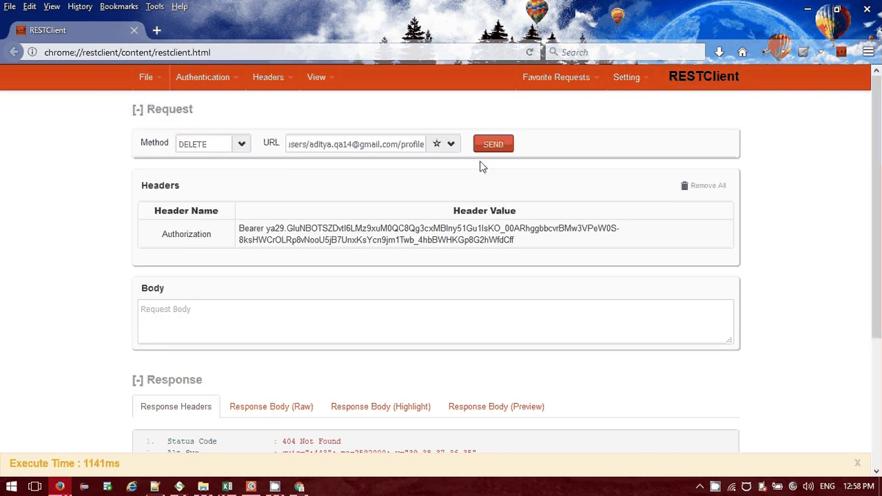
pyautogui.tripleClick(392, 144)
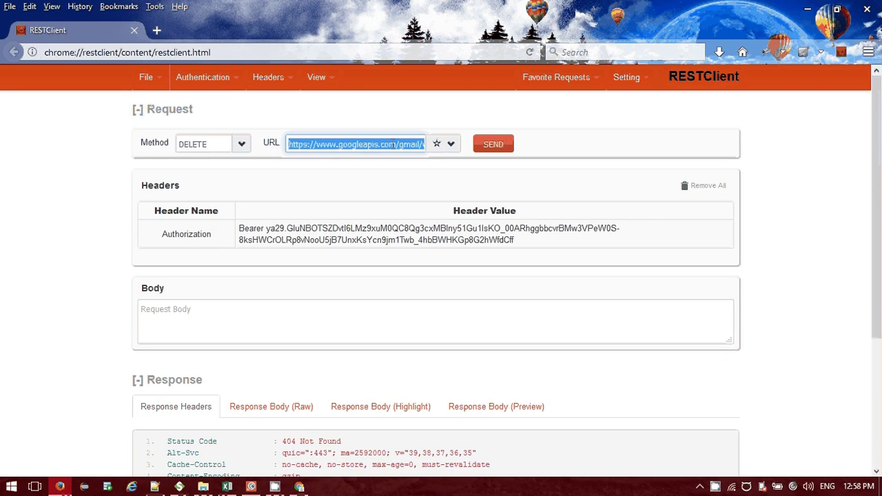
pyautogui.click(288, 163)
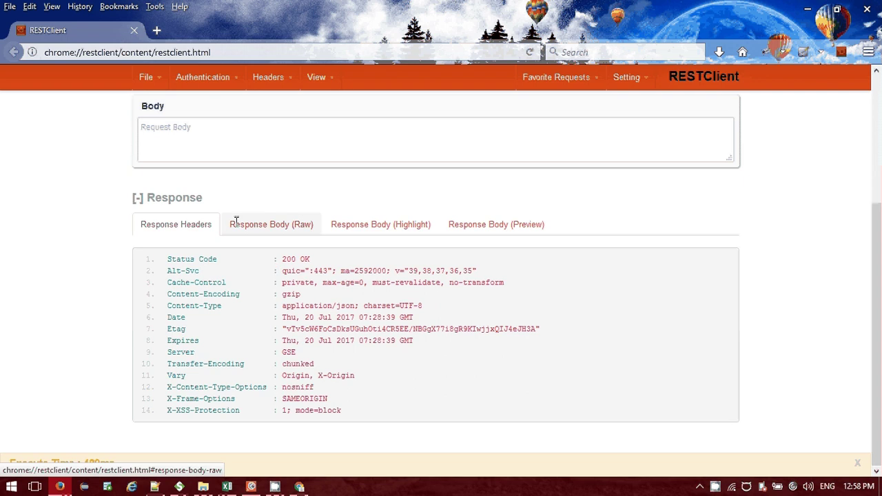
# Inspect the 231-message, 187-thread response in Raw, Highlight and Preview views, then go to Postman.
pyautogui.click(359, 224)
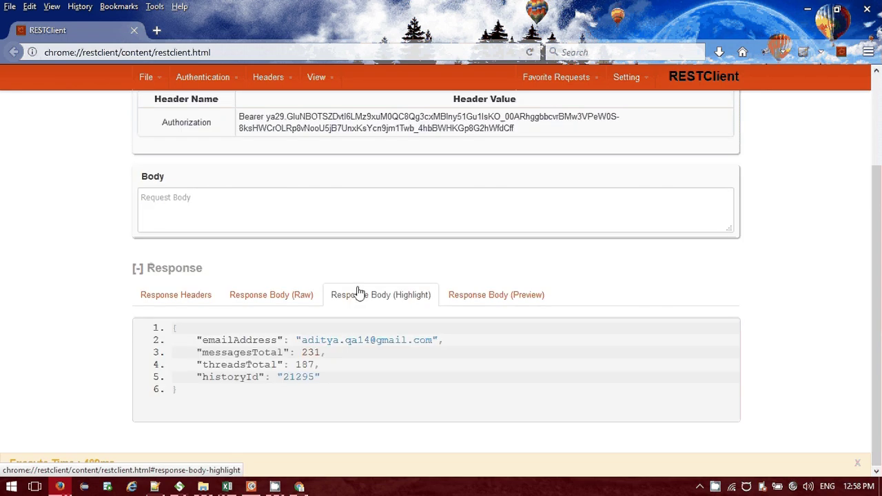
pyautogui.click(359, 294)
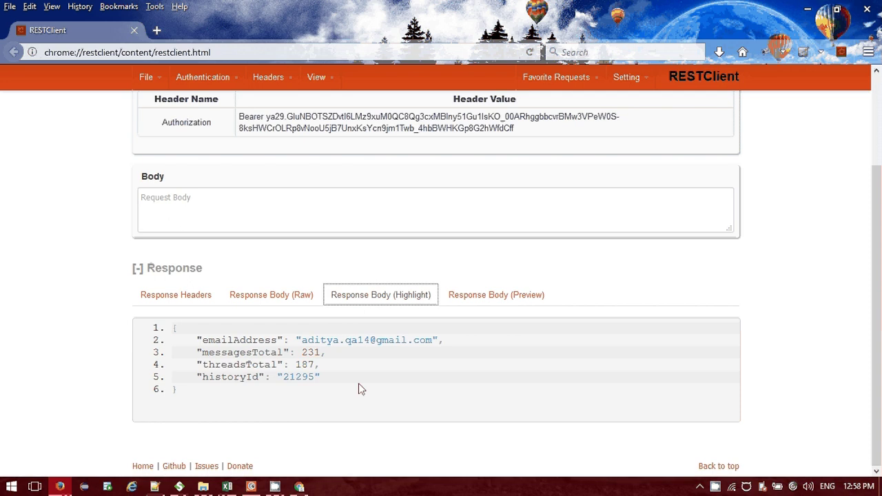
pyautogui.click(500, 296)
pyautogui.click(381, 295)
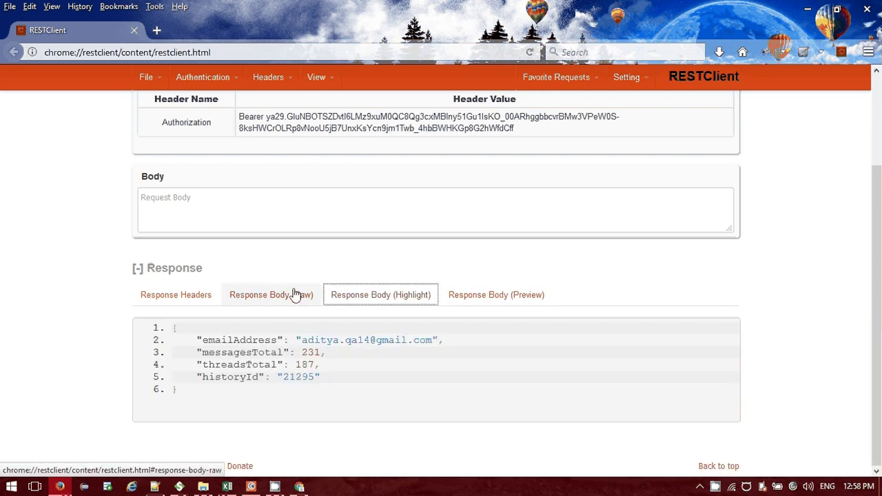
pyautogui.click(295, 295)
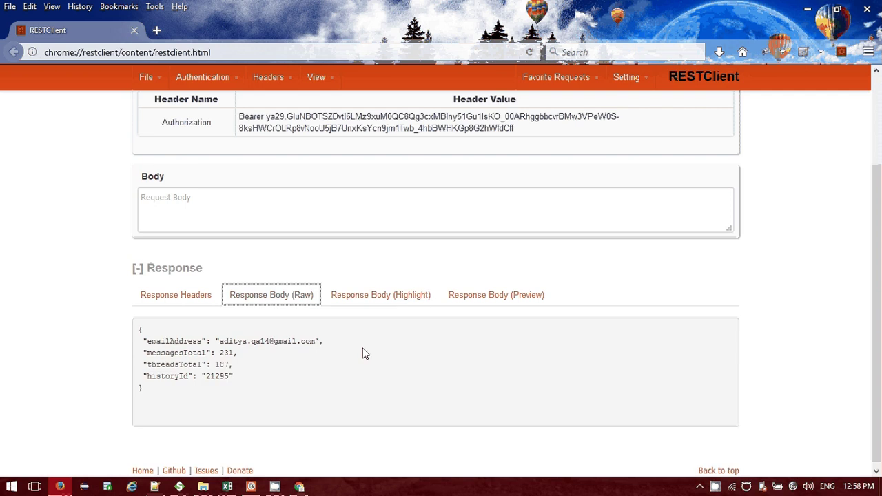
pyautogui.scroll(3, 365, 354)
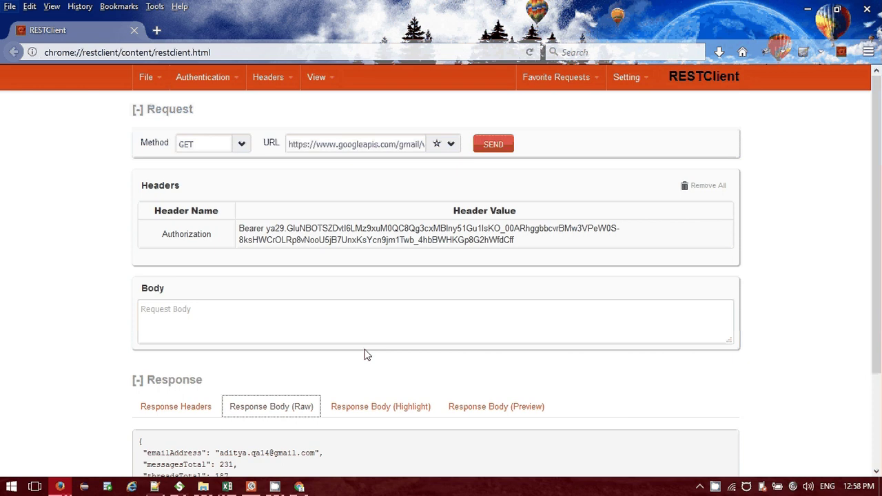
pyautogui.scroll(-2, 365, 354)
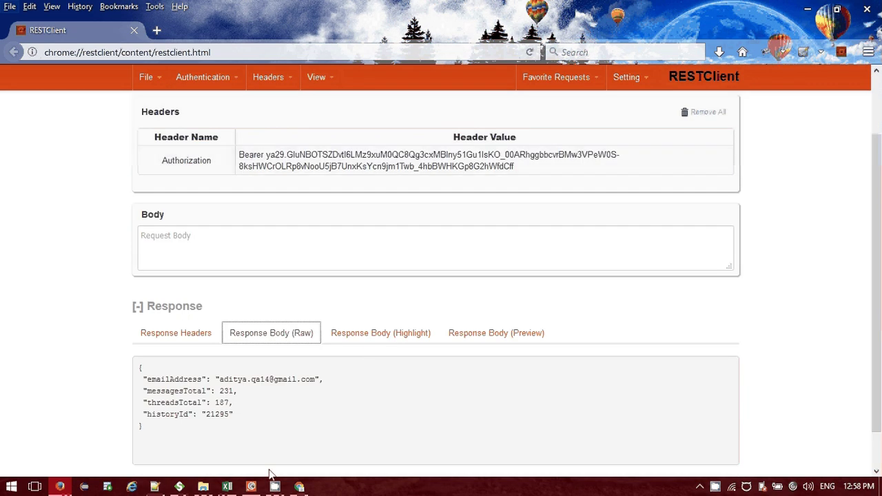
pyautogui.click(251, 486)
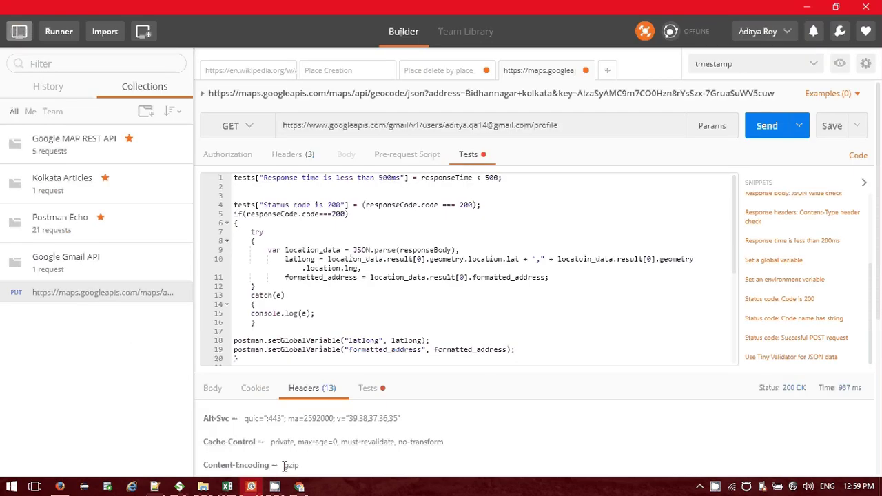
# Reopen Get user messages' Request 1 maximized in SoapUI, then show the getProfile docs in Chrome.
pyautogui.click(274, 487)
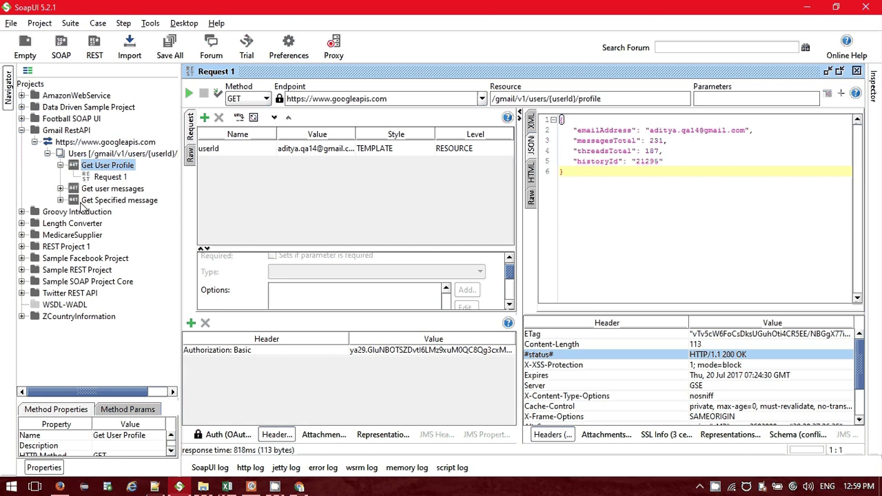
pyautogui.click(60, 166)
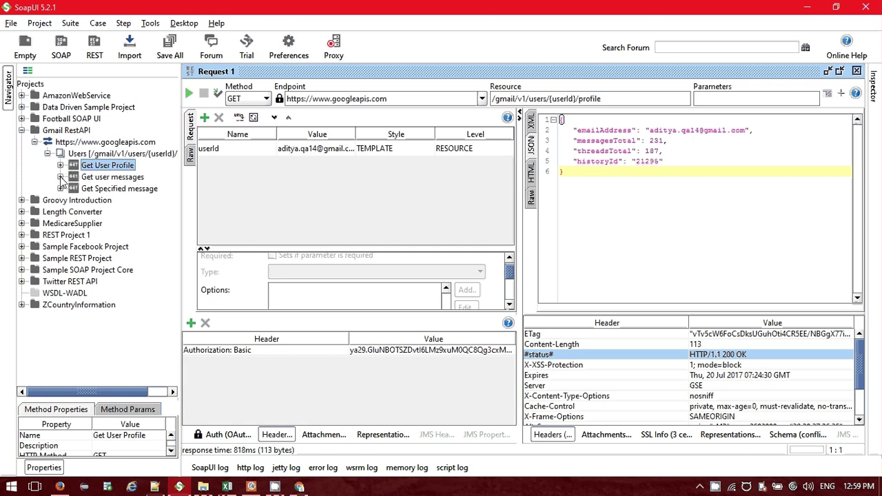
pyautogui.click(60, 177)
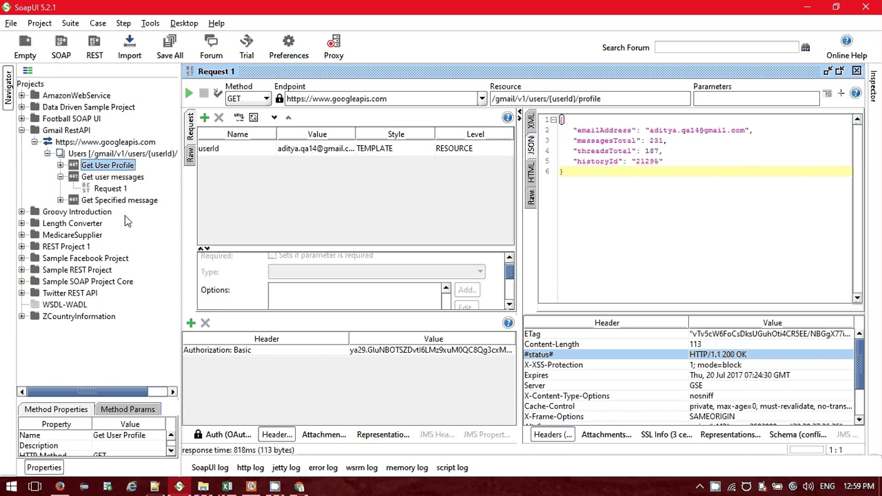
pyautogui.click(112, 189)
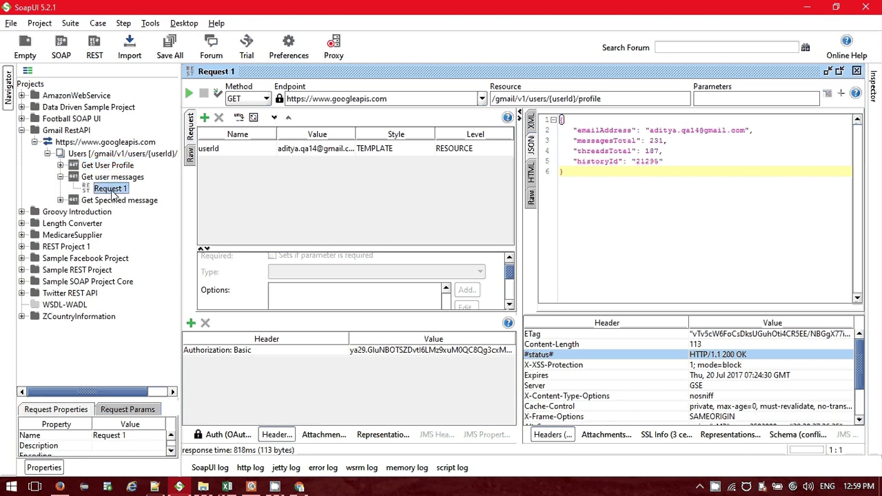
pyautogui.click(857, 71)
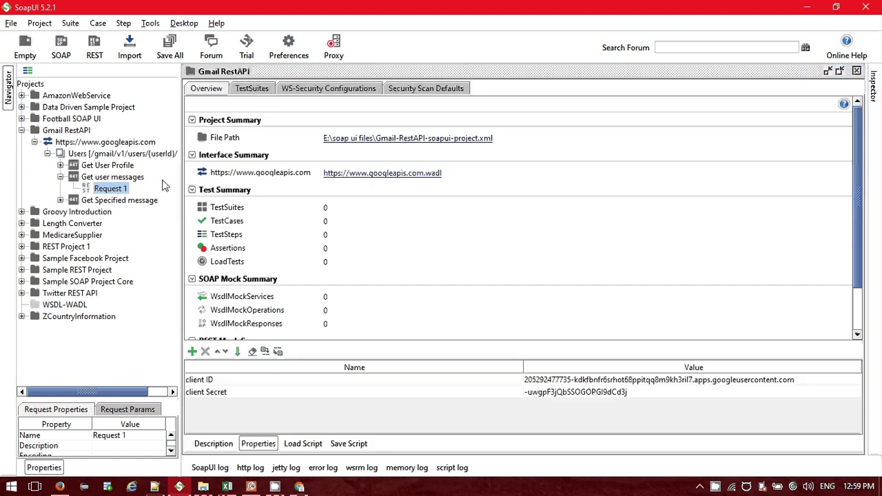
pyautogui.doubleClick(125, 190)
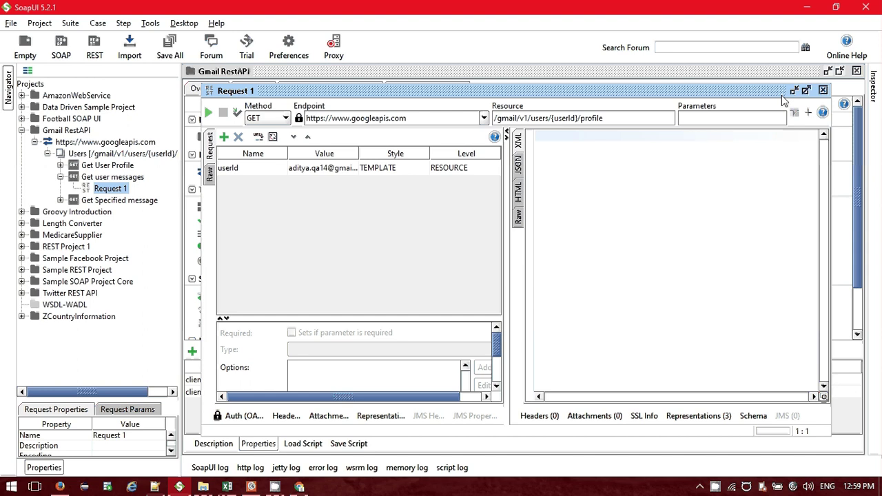
pyautogui.click(807, 90)
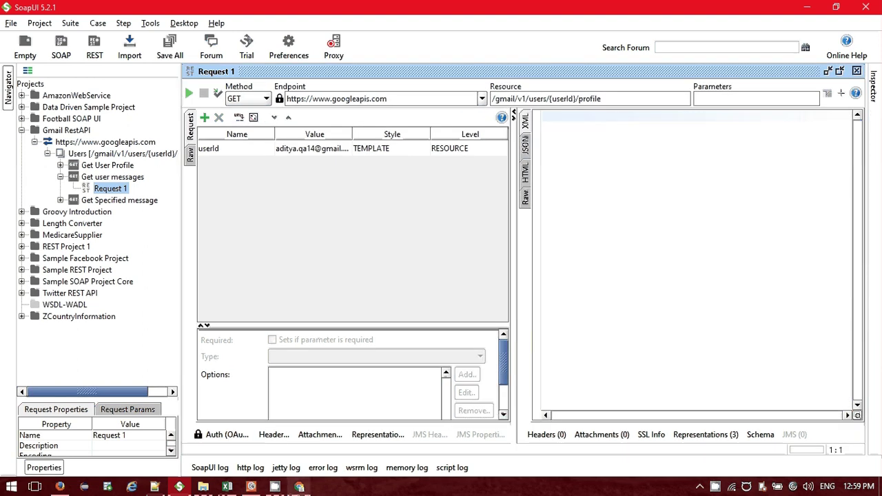
pyautogui.hotkey('alt', 'Tab')
pyautogui.click(145, 9)
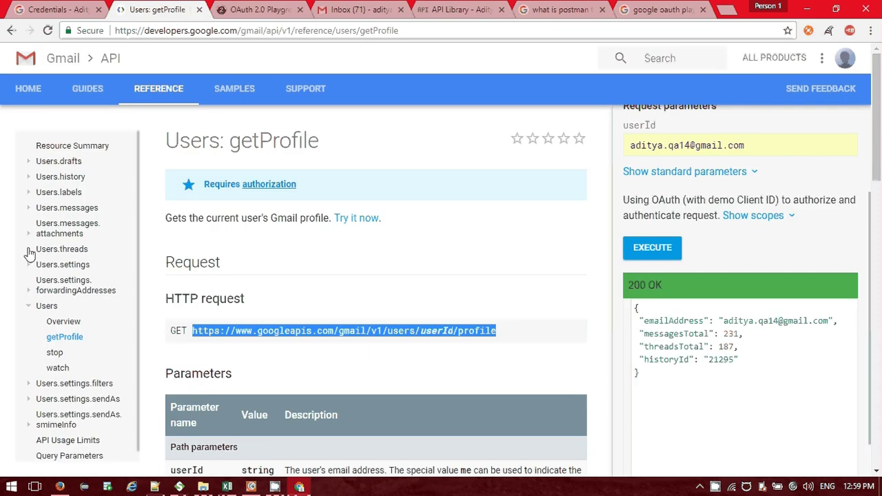
# Check the Users.messages get URL, then select the list request URL gmail/v1/users/userId/messages.
pyautogui.click(27, 209)
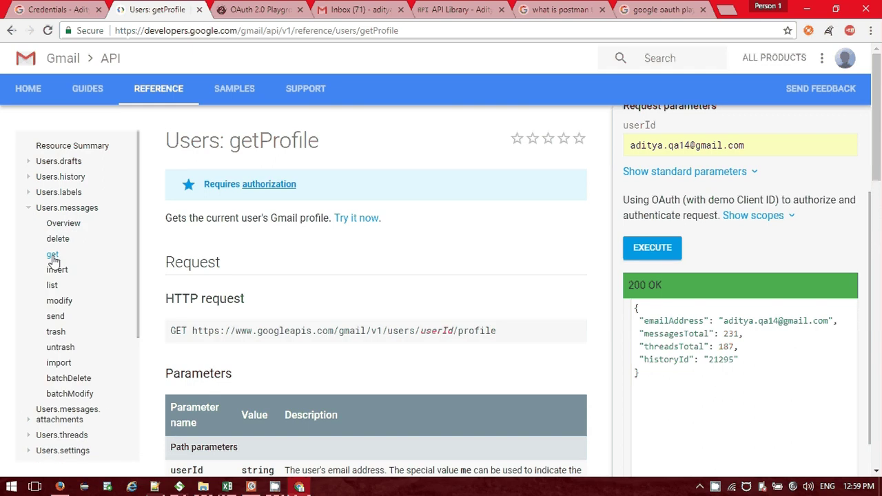
pyautogui.click(52, 255)
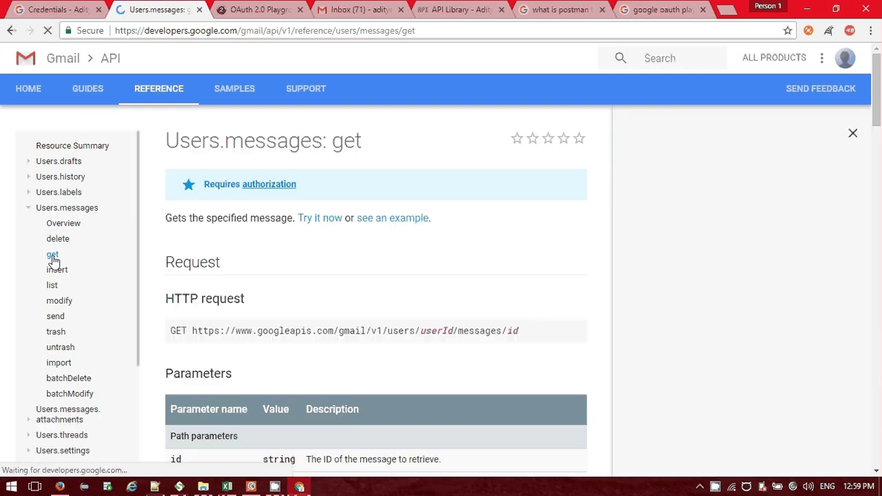
pyautogui.scroll(-2, 216, 331)
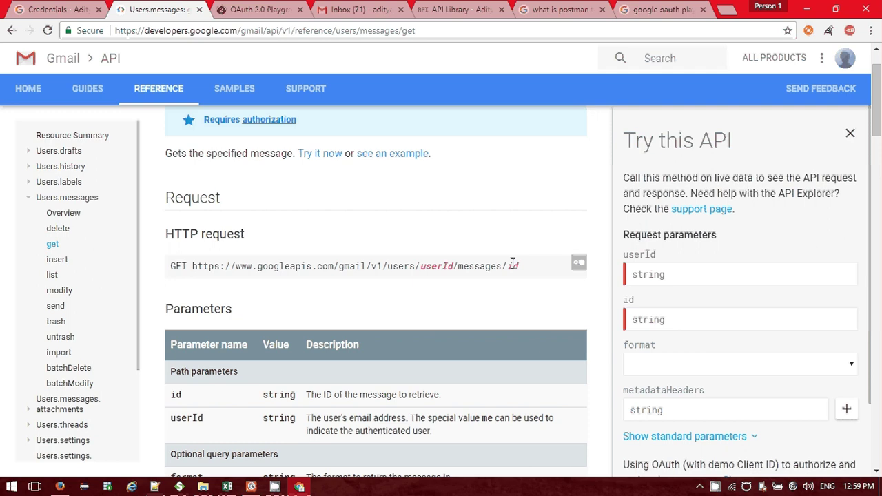
pyautogui.doubleClick(513, 266)
pyautogui.click(52, 276)
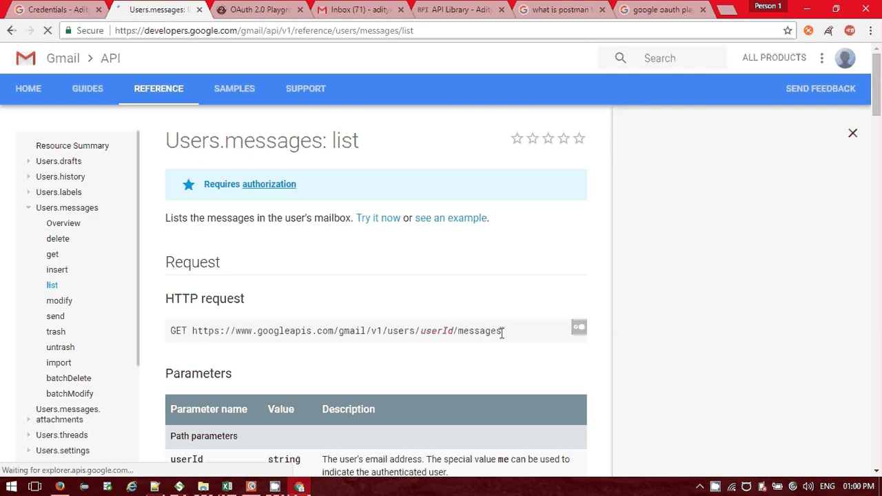
pyautogui.moveTo(503, 333); pyautogui.dragTo(193, 331)
pyautogui.hotkey('ctrl', 'c')
# Add a GET method named 'Get id of email messages' to the Users resource.
pyautogui.hotkey('alt', 'Tab')
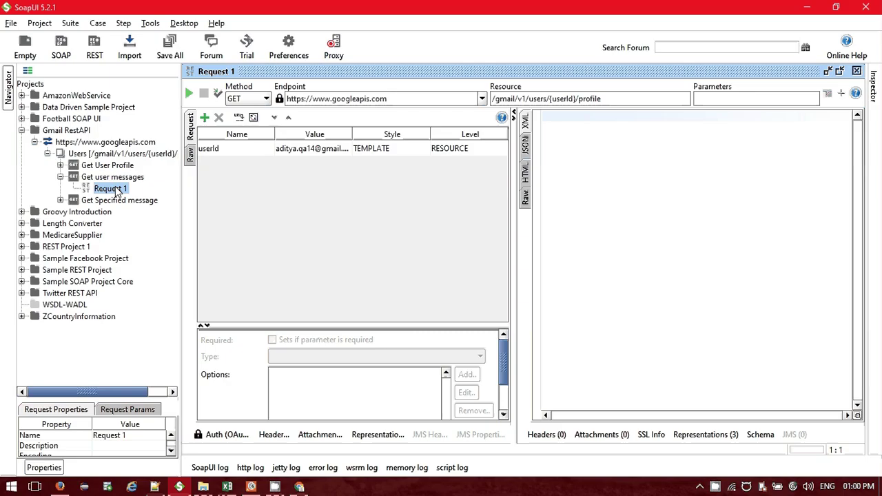
pyautogui.click(117, 178)
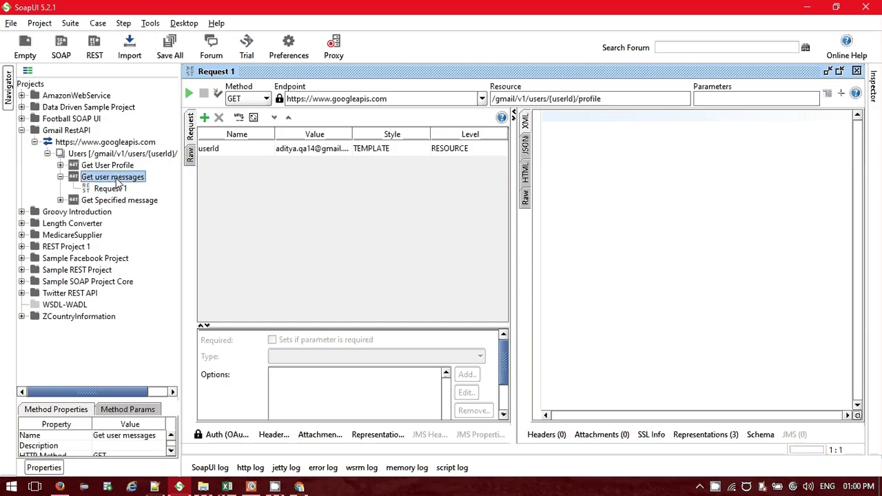
pyautogui.rightClick(80, 155)
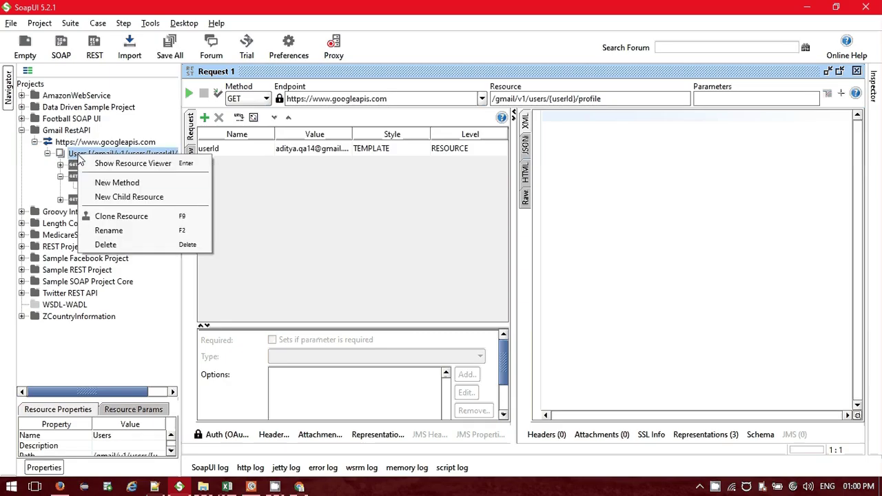
pyautogui.click(128, 185)
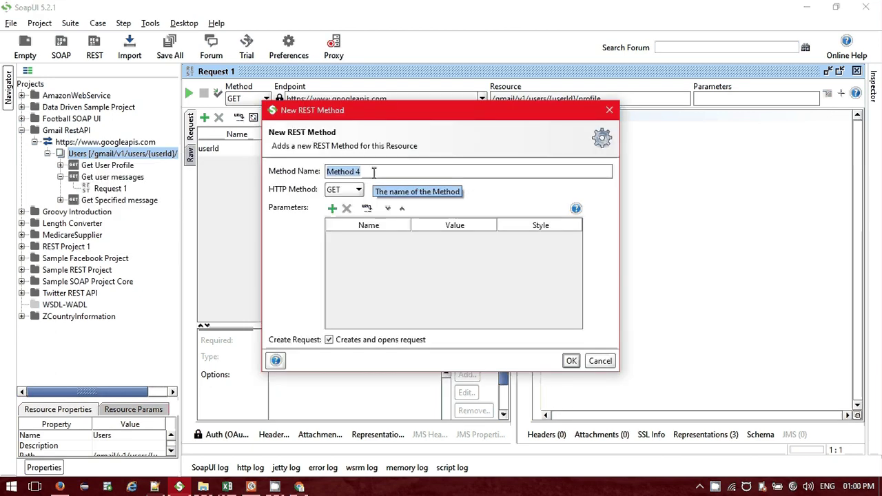
pyautogui.write('Get ')
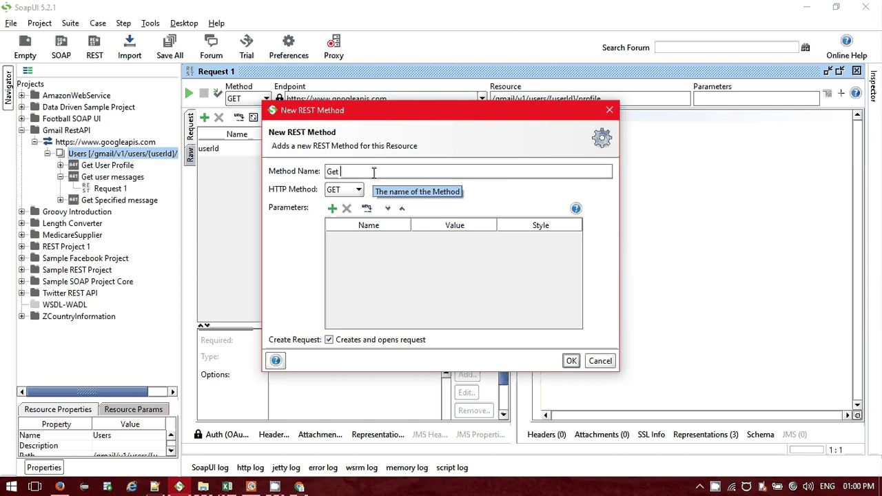
pyautogui.write('Messag')
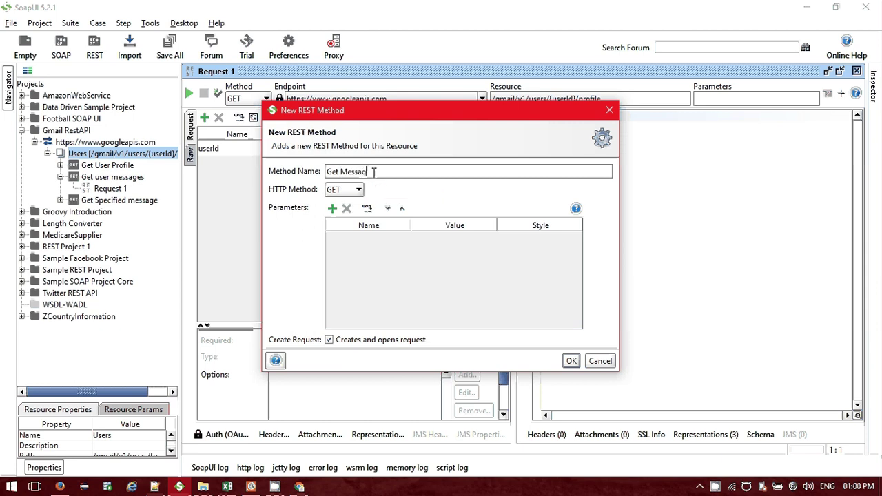
pyautogui.press('BackSpace')
pyautogui.press('BackSpace')
pyautogui.press('BackSpace')
pyautogui.press('BackSpace')
pyautogui.press('BackSpace')
pyautogui.press('BackSpace')
pyautogui.write('id i')
pyautogui.press('BackSpace')
pyautogui.write('o')
pyautogui.write('f em')
pyautogui.write('a')
pyautogui.write('il me')
pyautogui.write('ssae')
pyautogui.write('es')
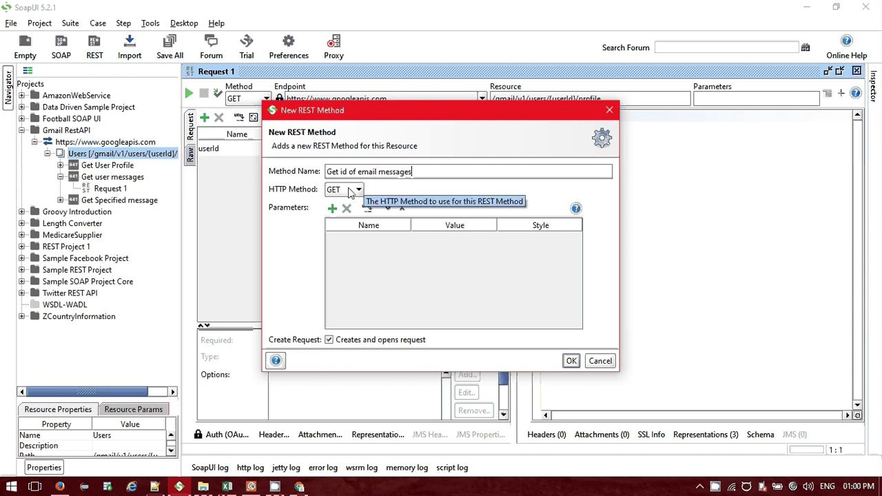
pyautogui.click(572, 361)
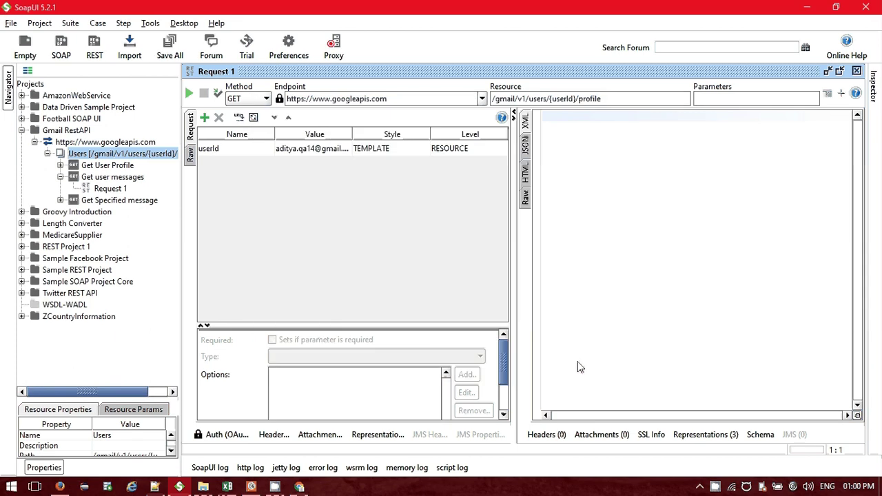
# Expand the new Get id of email messages method and select its Request 1.
pyautogui.moveTo(124, 212); pyautogui.dragTo(113, 200)
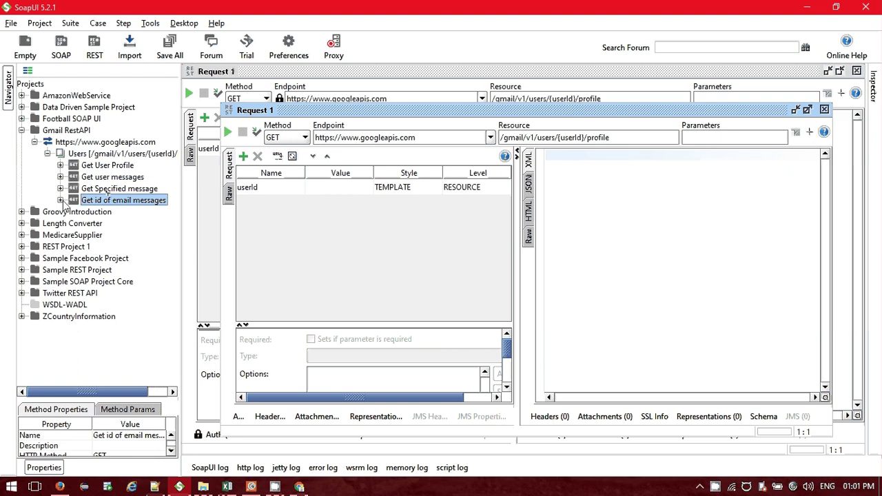
pyautogui.moveTo(110, 198); pyautogui.dragTo(95, 216)
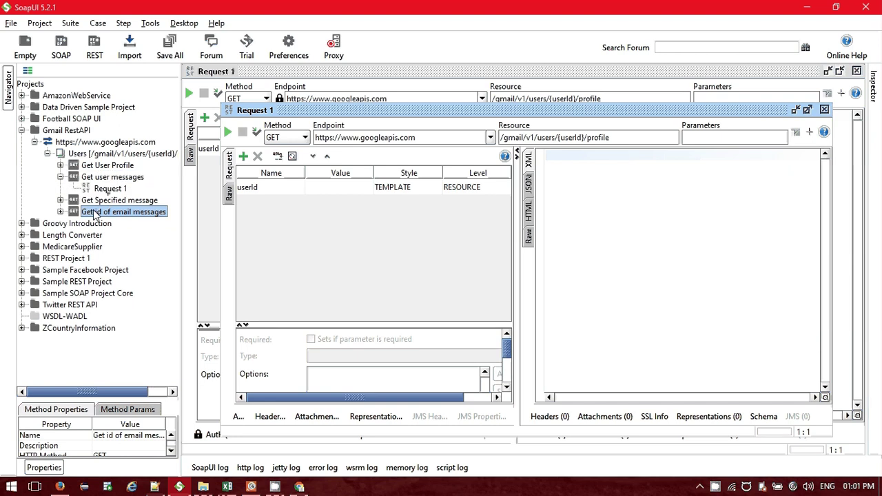
pyautogui.doubleClick(98, 214)
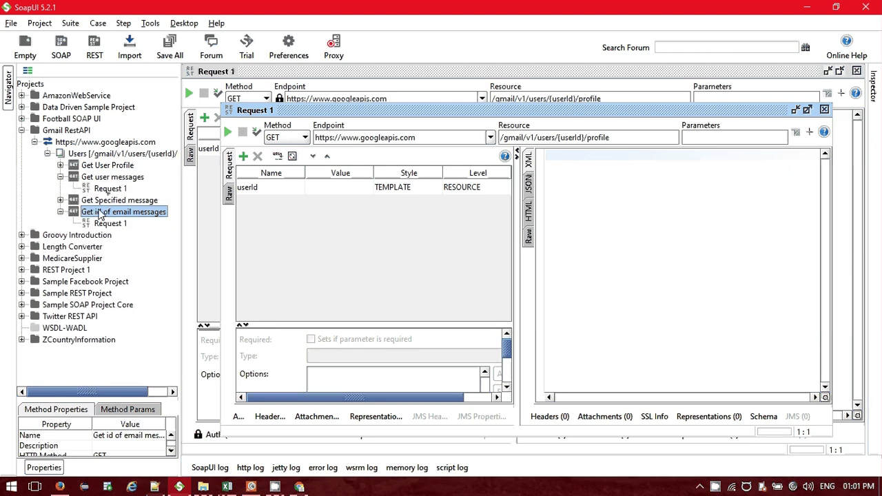
pyautogui.moveTo(100, 214); pyautogui.dragTo(165, 236)
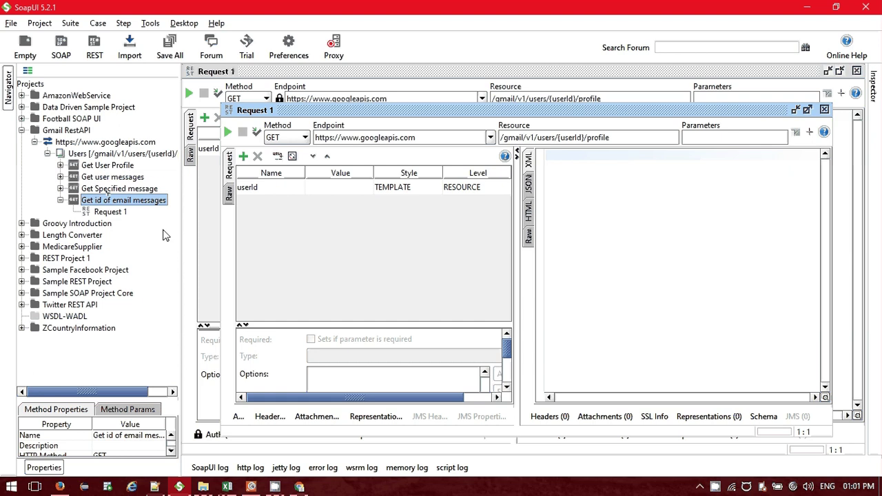
pyautogui.click(60, 189)
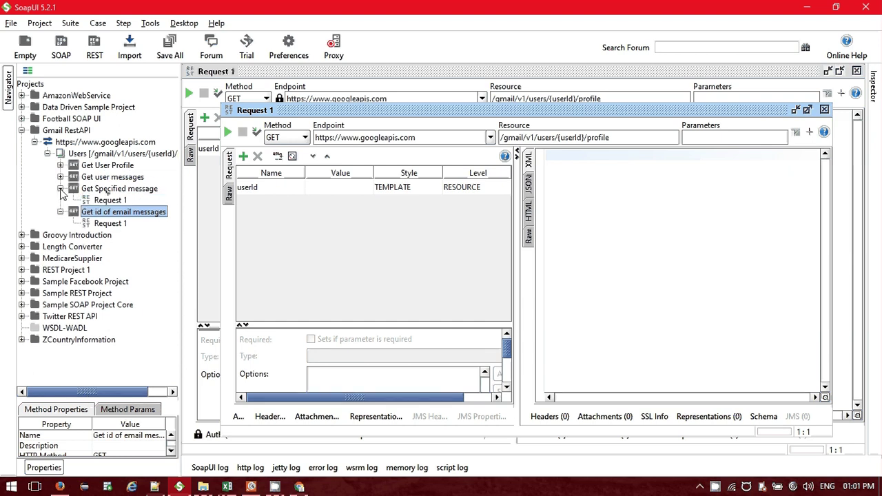
pyautogui.click(109, 223)
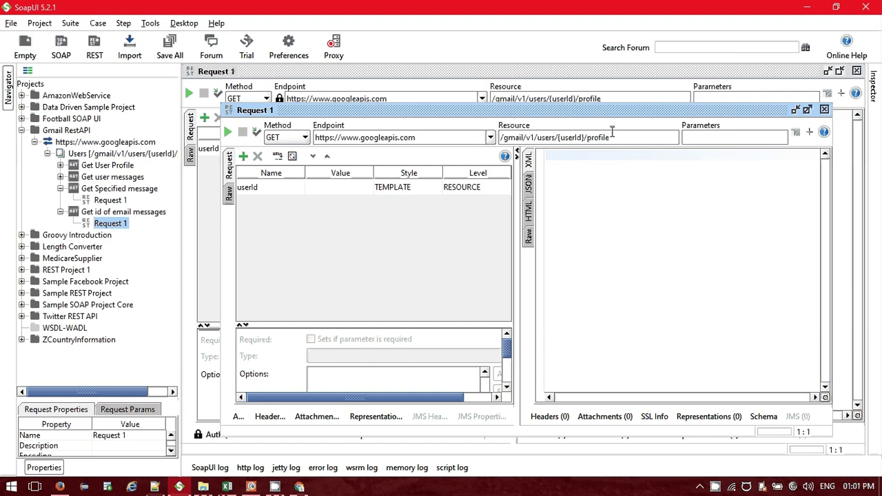
# Set the resource to /gmail/v1/users/{userId}/messages and fill userId with the account's e-mail address.
pyautogui.moveTo(612, 133); pyautogui.dragTo(403, 141)
pyautogui.hotkey('ctrl', 'v')
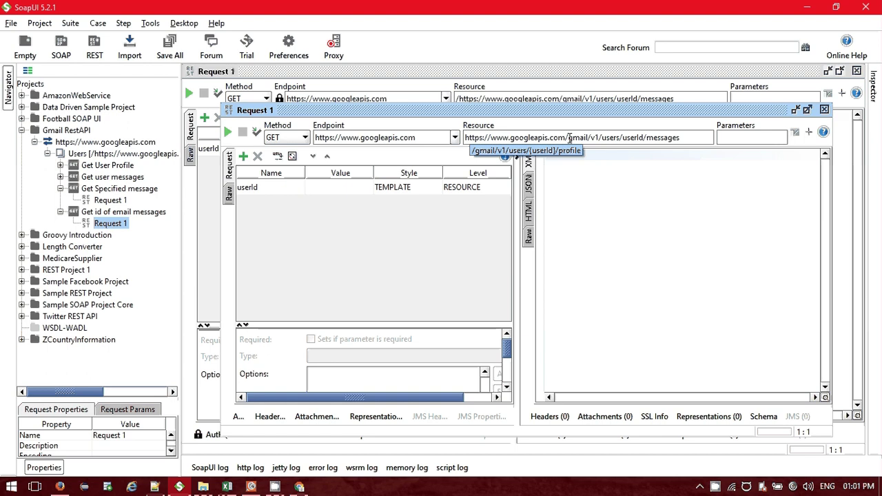
pyautogui.moveTo(570, 138); pyautogui.dragTo(364, 130)
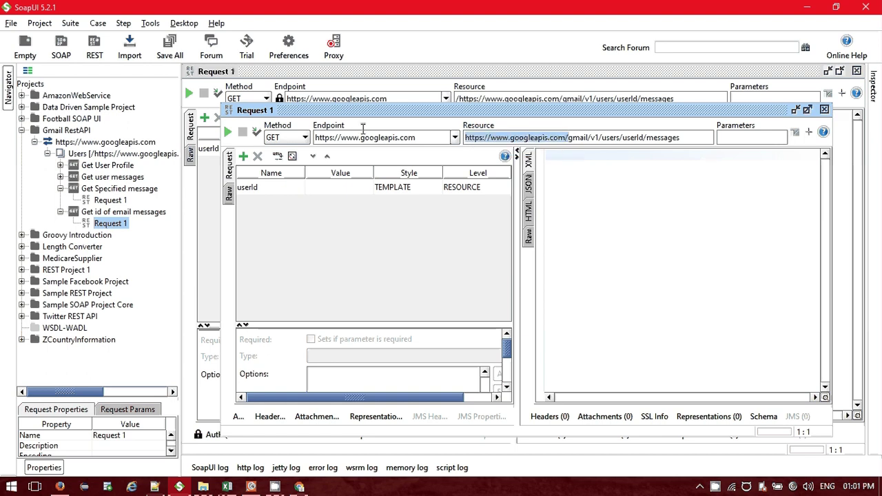
pyautogui.press('BackSpace')
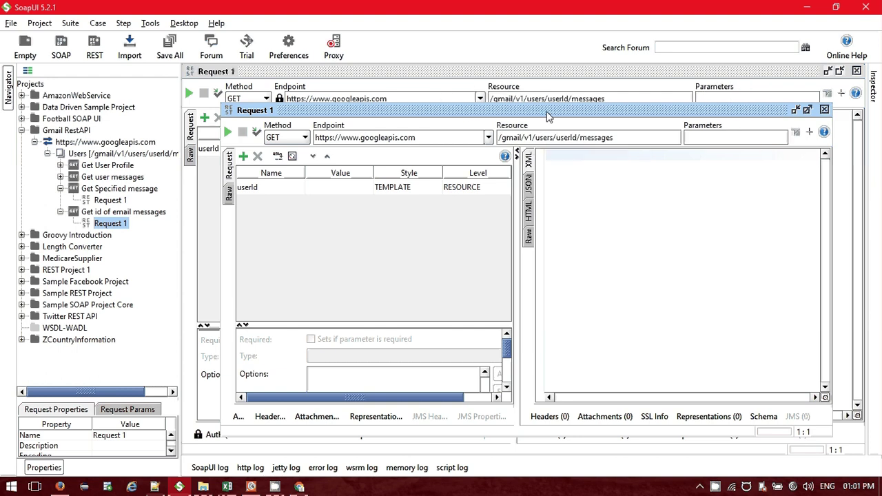
pyautogui.write('{')
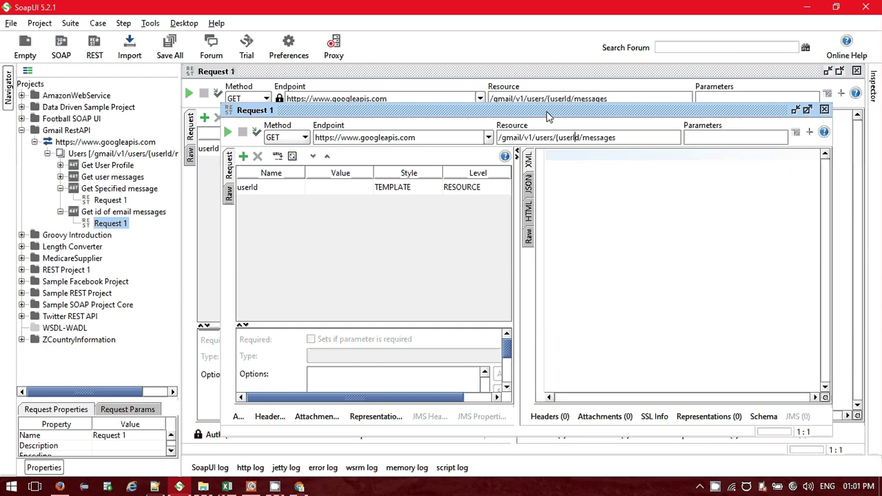
pyautogui.write('}')
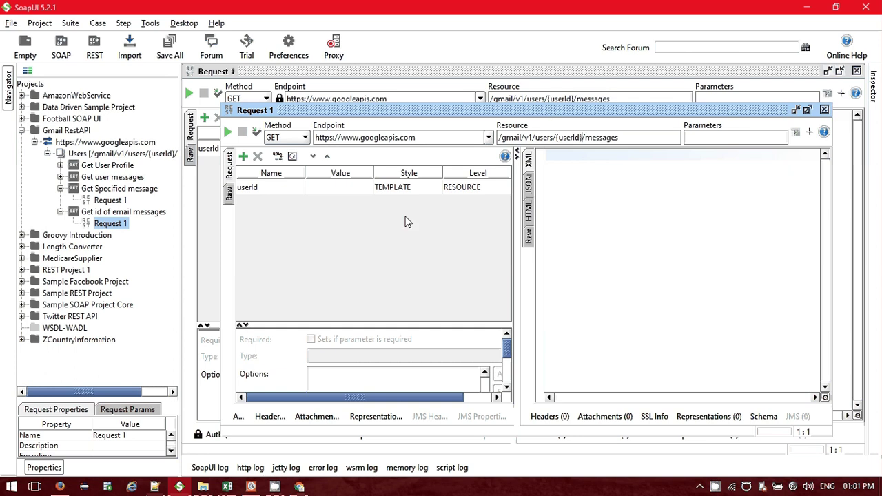
pyautogui.click(321, 181)
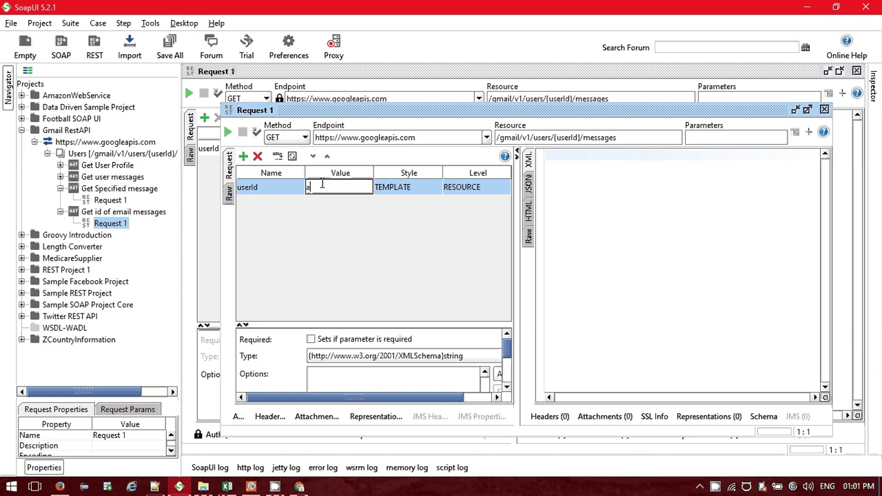
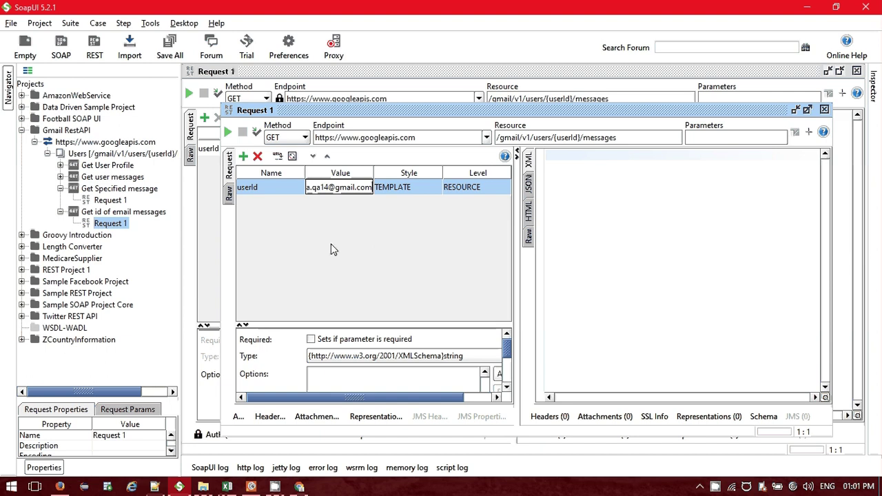
pyautogui.click(631, 137)
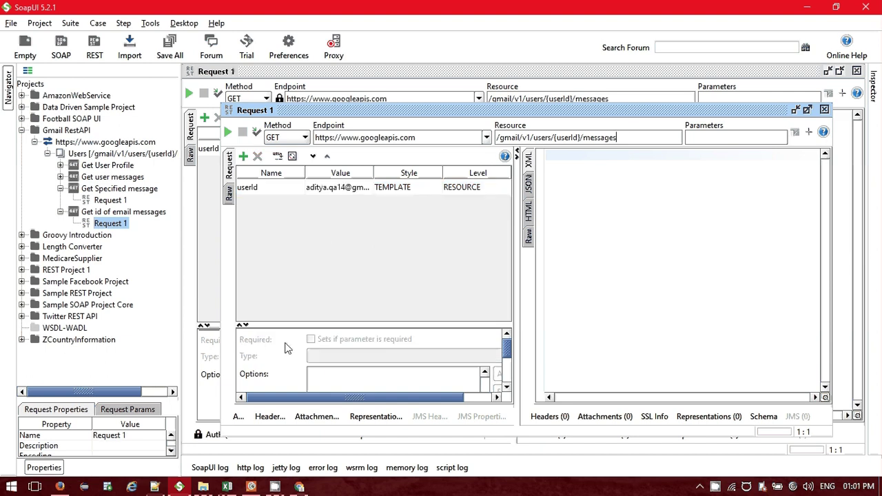
pyautogui.click(807, 110)
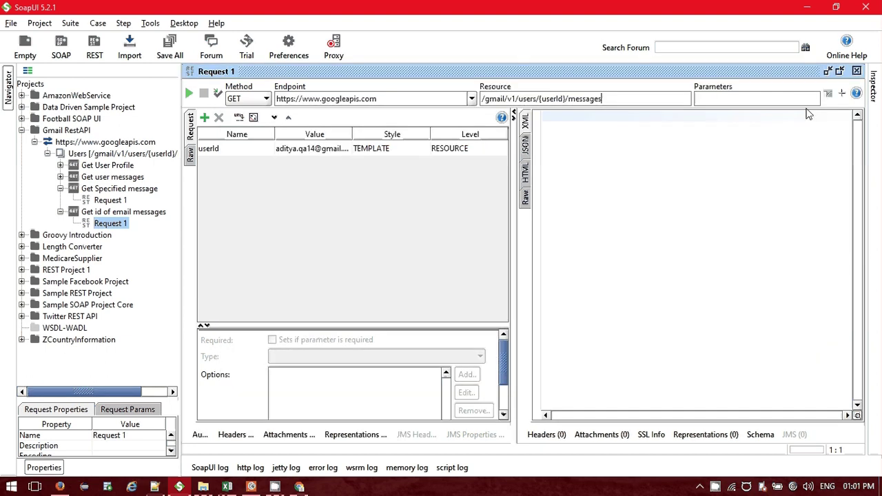
# Switch the request's authorization to OAuth 2.0 and begin typing an Authorization header.
pyautogui.click(200, 435)
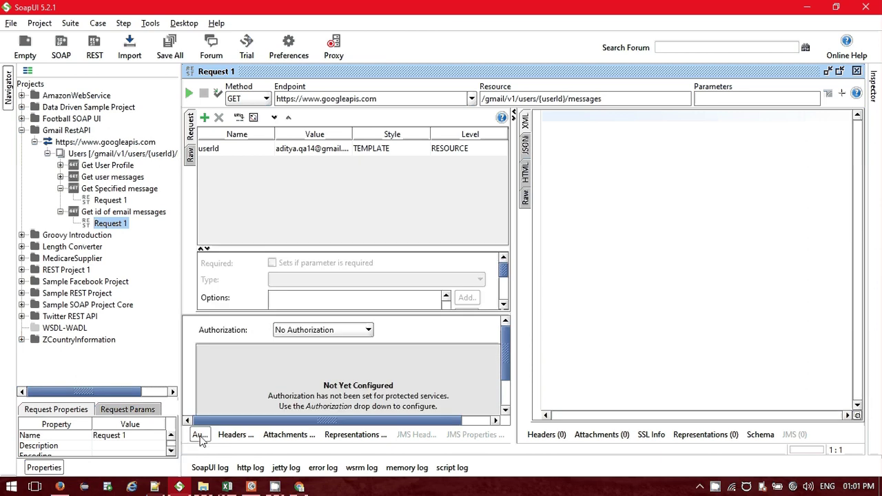
pyautogui.click(317, 330)
pyautogui.click(303, 354)
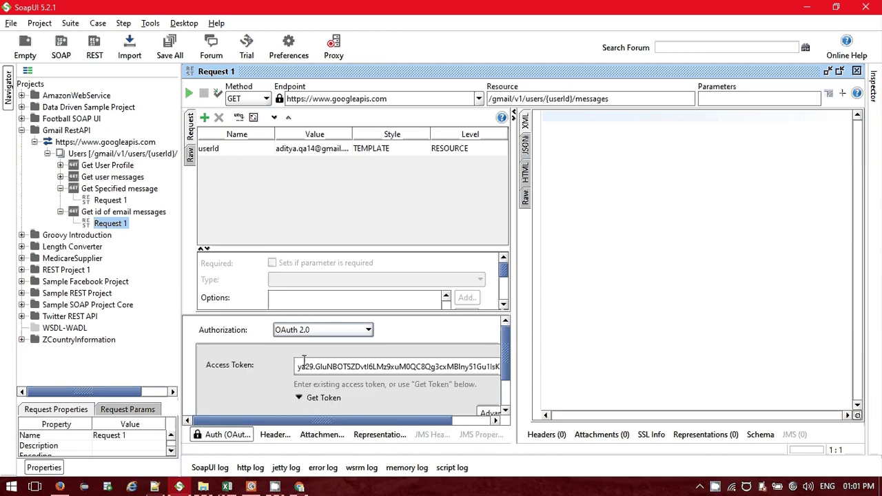
pyautogui.click(274, 437)
pyautogui.click(191, 323)
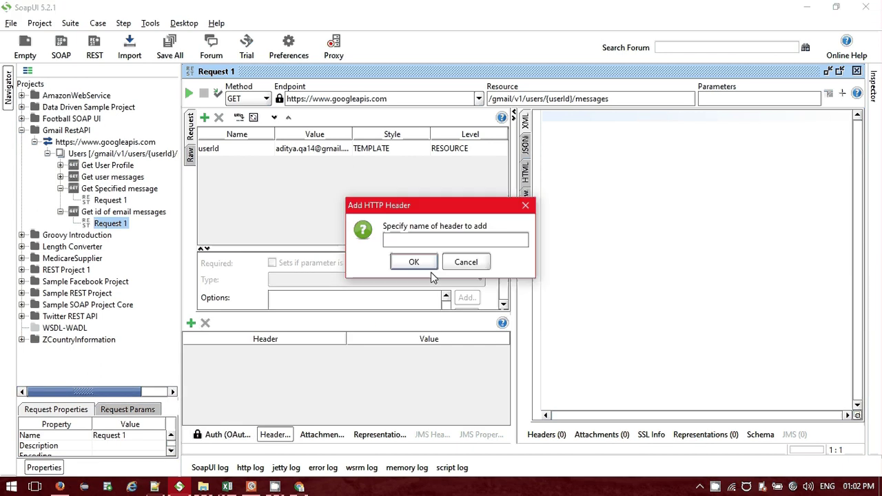
pyautogui.write('Author')
# Cancel the header prompt and inspect Get User Profile's OAuth 2.0 settings and Authorization: Basic header.
pyautogui.press('Escape')
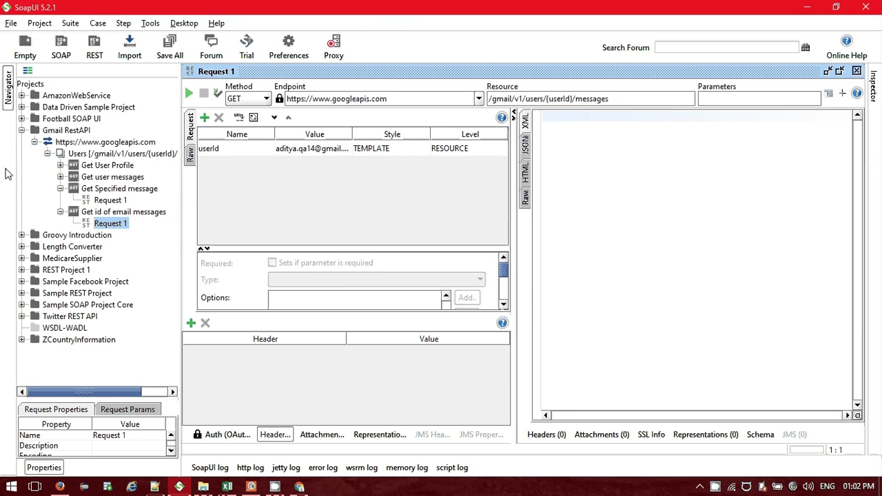
pyautogui.click(61, 165)
pyautogui.click(104, 177)
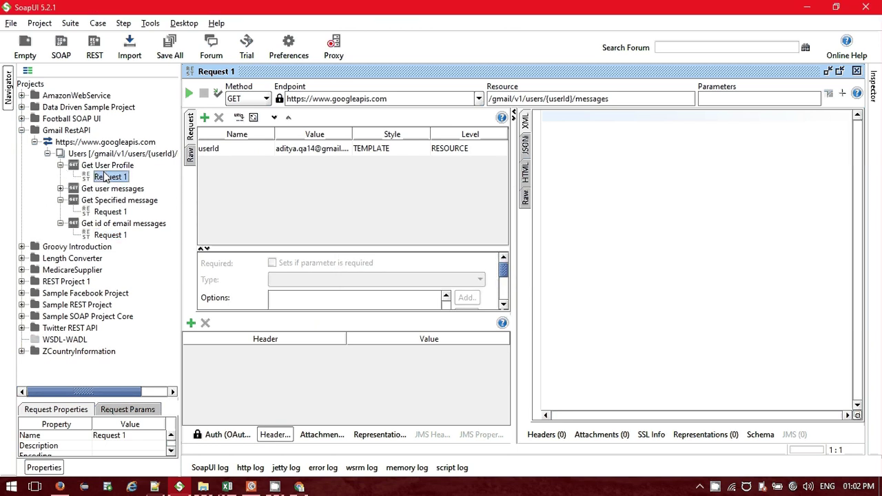
pyautogui.doubleClick(105, 177)
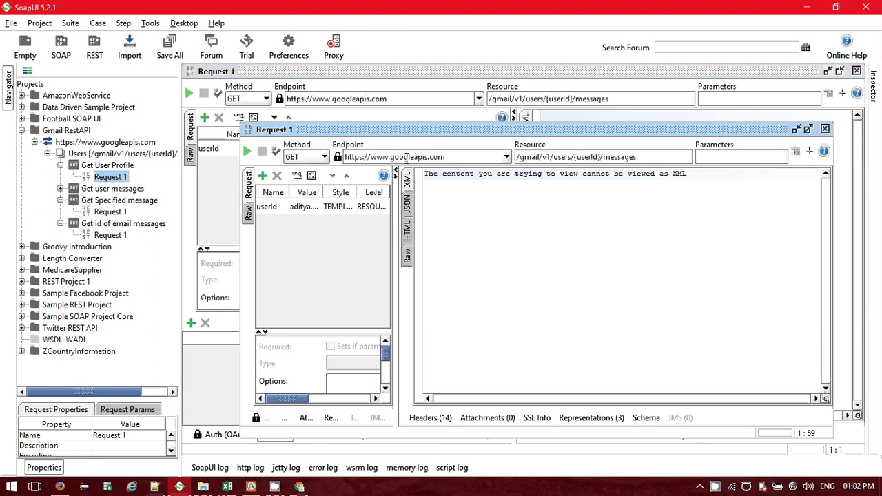
pyautogui.moveTo(495, 233); pyautogui.dragTo(497, 234)
pyautogui.click(228, 435)
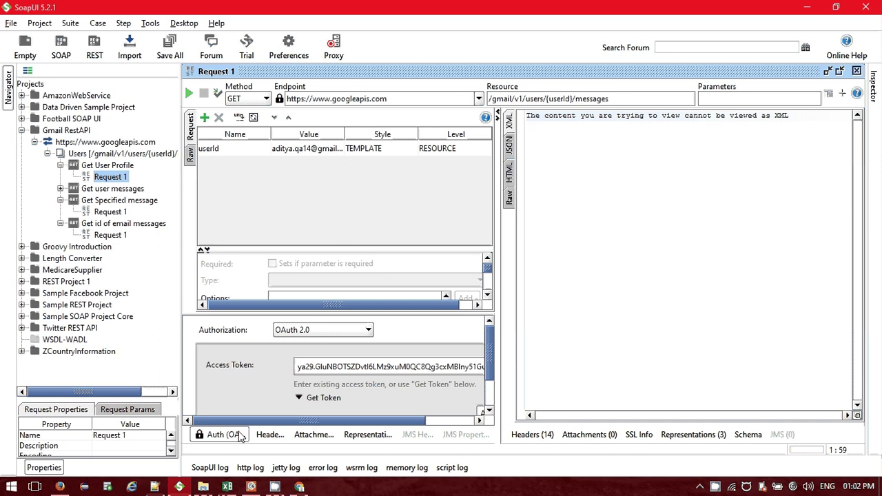
pyautogui.click(238, 435)
pyautogui.click(269, 434)
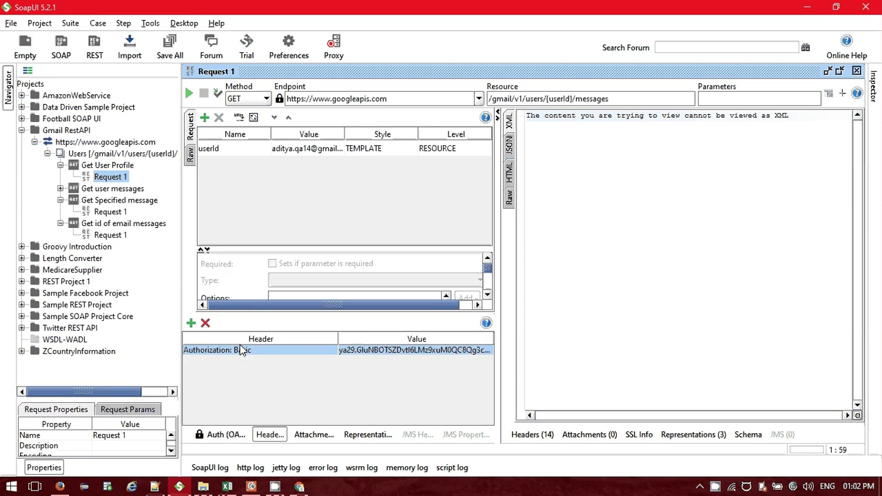
pyautogui.click(248, 350)
pyautogui.doubleClick(248, 350)
pyautogui.hotkey('ctrl', 'c')
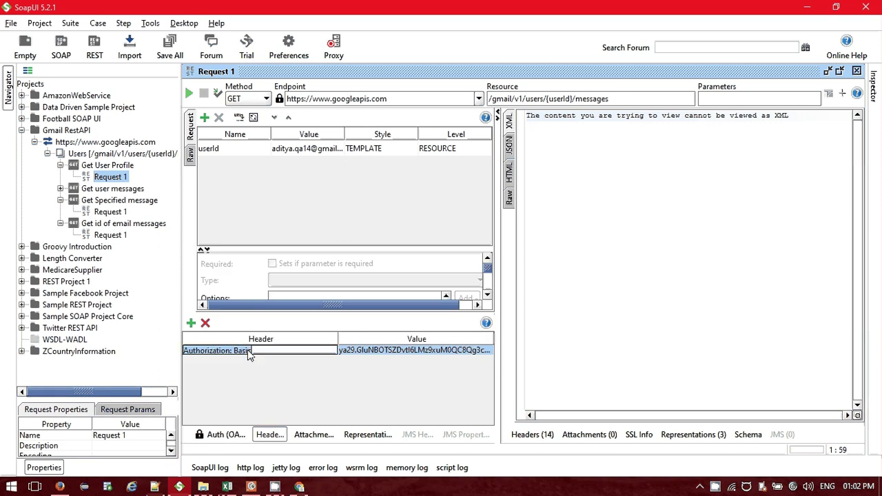
# Close that editor and open Request 1 of Get id of email messages.
pyautogui.click(856, 71)
pyautogui.doubleClick(104, 176)
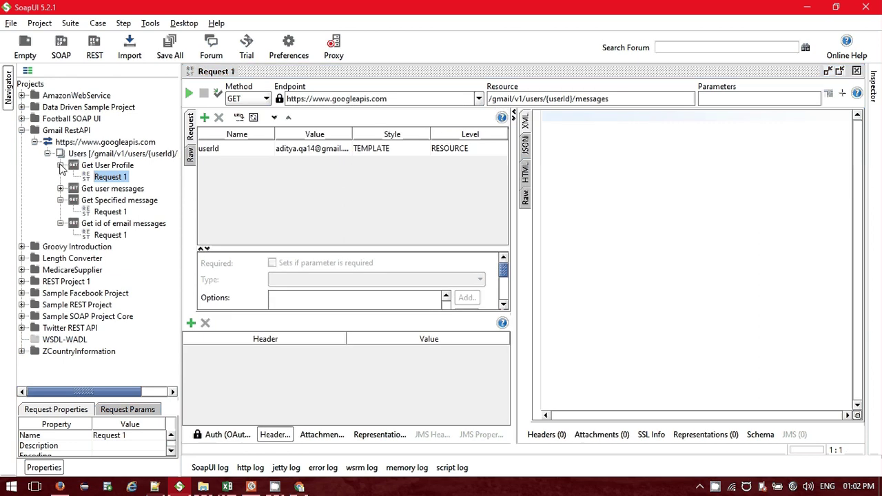
pyautogui.click(60, 165)
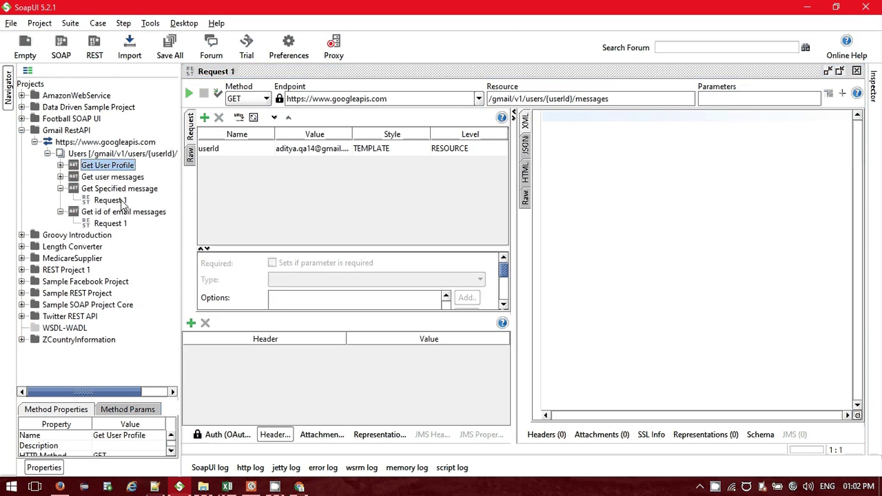
pyautogui.click(110, 223)
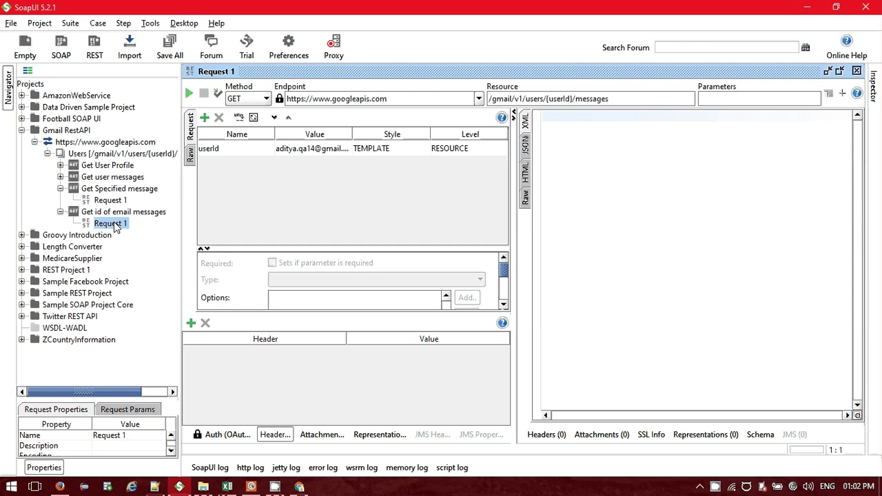
# Add an Authorization: Basic header whose value is the access token from OAuth Playground.
pyautogui.click(192, 323)
pyautogui.hotkey('ctrl', 'v')
pyautogui.click(422, 263)
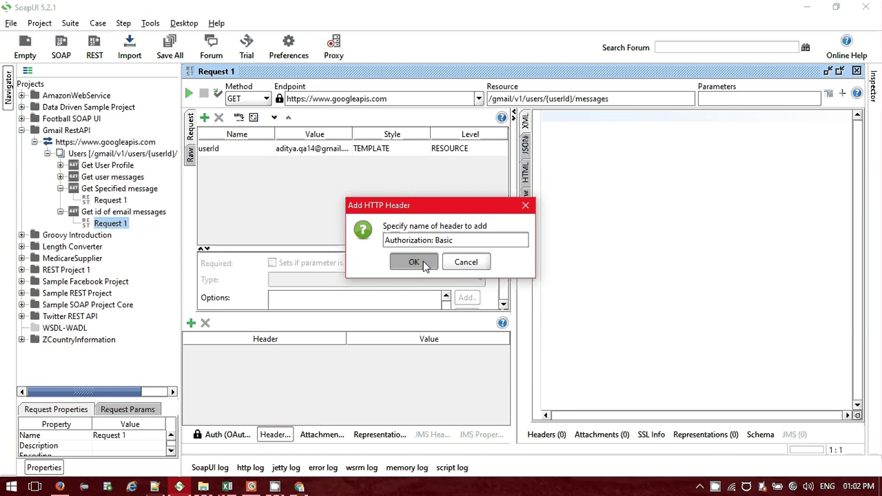
pyautogui.hotkey('alt', 'Tab')
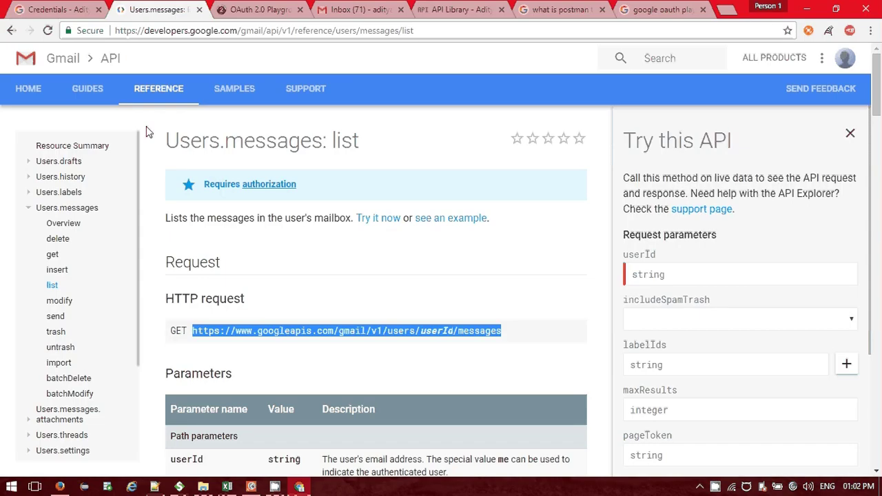
pyautogui.hotkey('ctrl', 'Tab')
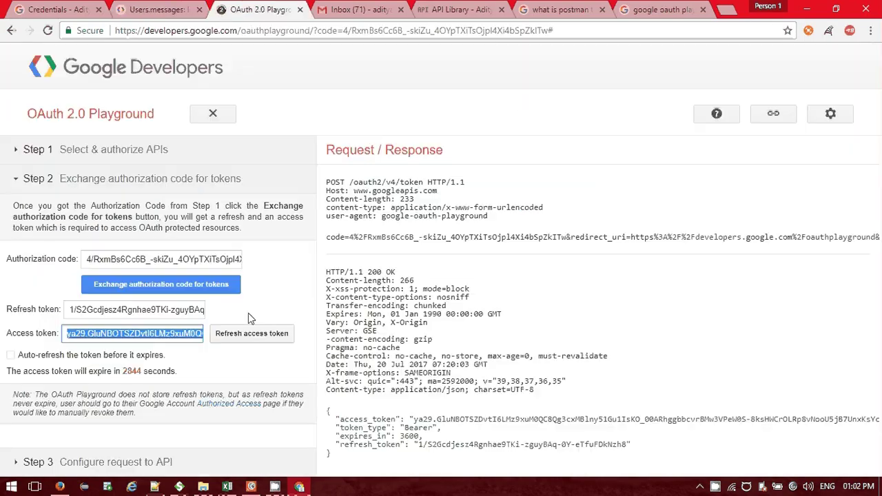
pyautogui.hotkey('alt', 'Tab')
pyautogui.hotkey('ctrl', 'v')
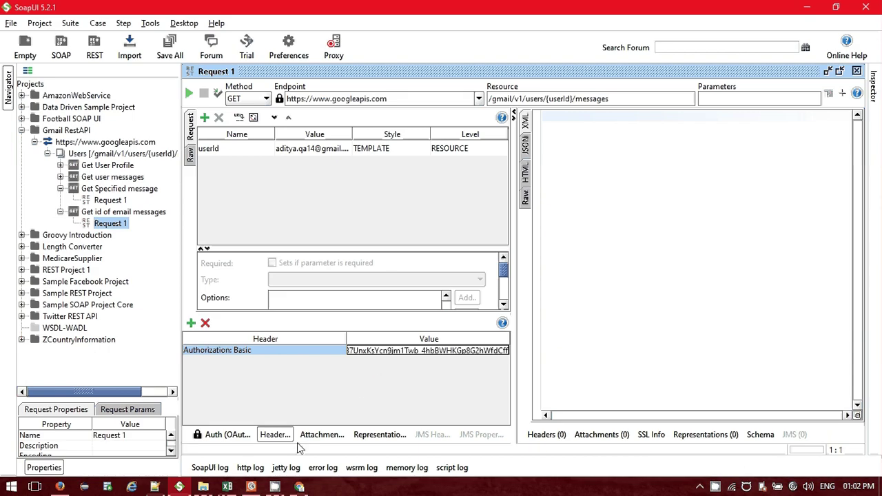
# Check the stored OAuth 2.0 access token in the Auth panel, then send the request.
pyautogui.click(224, 435)
pyautogui.tripleClick(334, 367)
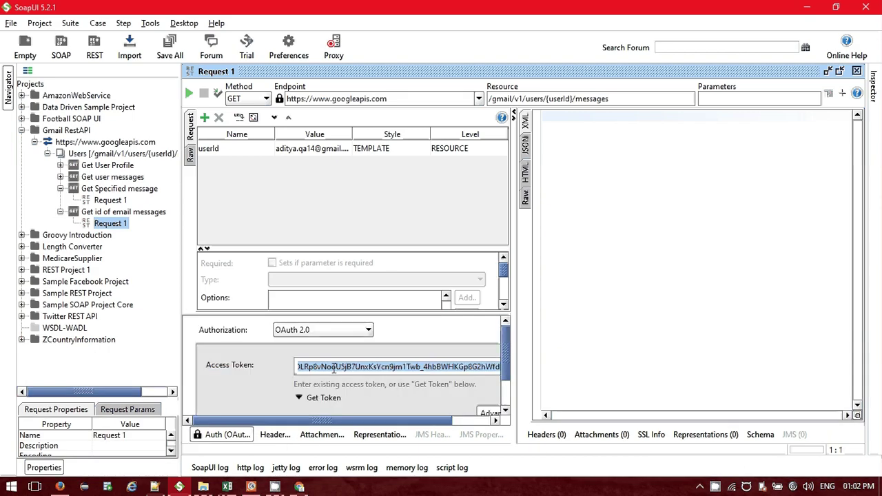
pyautogui.click(325, 374)
pyautogui.click(224, 434)
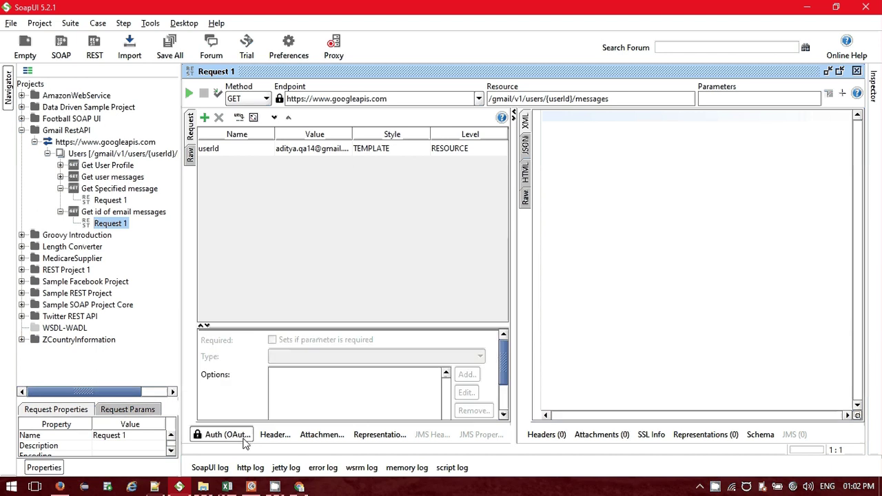
pyautogui.click(188, 93)
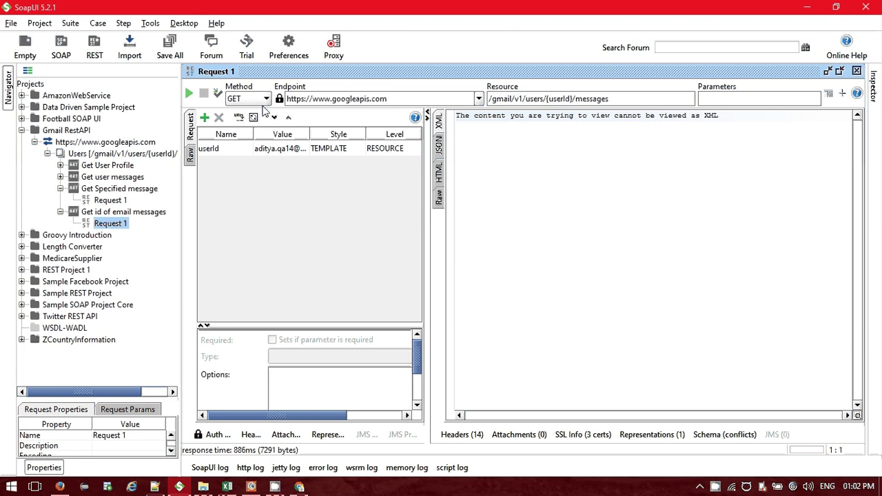
# Show the response as JSON, enlarge its pane and scroll through the id/threadId pairs.
pyautogui.click(439, 144)
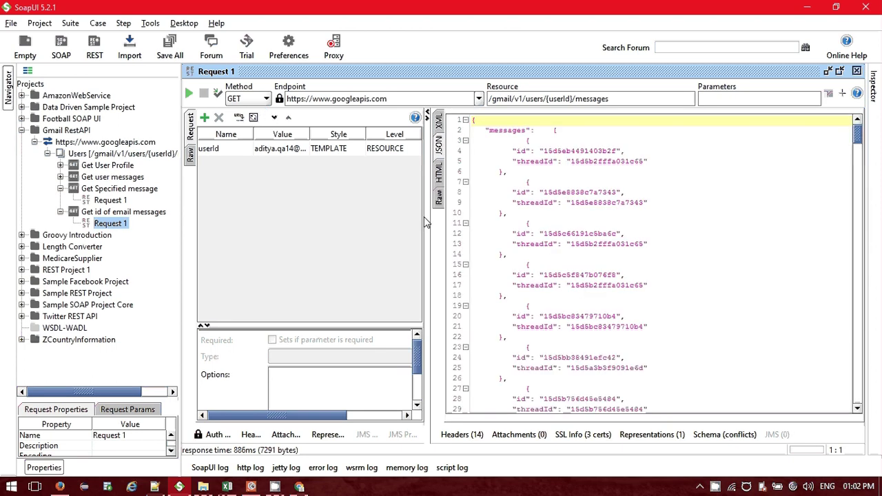
pyautogui.moveTo(425, 221); pyautogui.dragTo(513, 126)
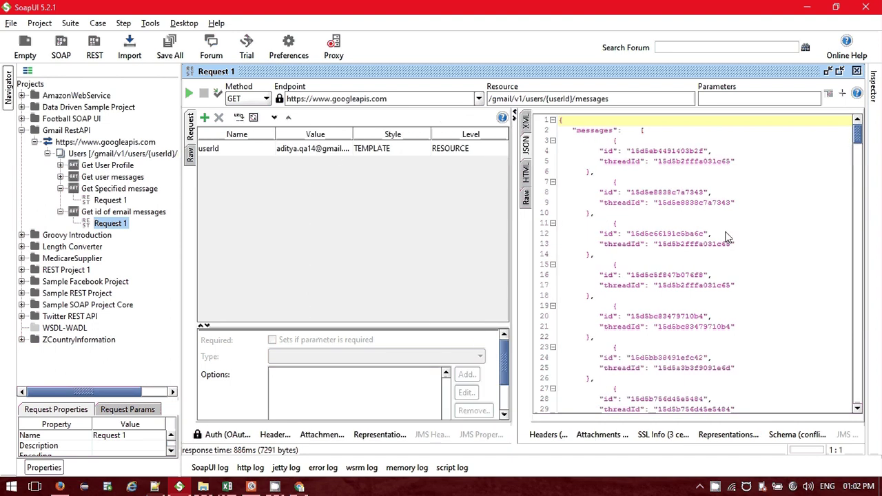
pyautogui.scroll(-20, 676, 239)
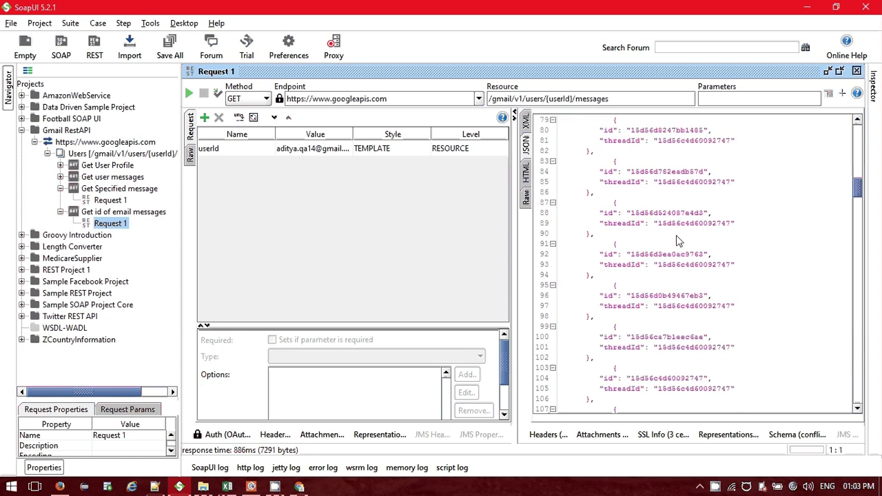
pyautogui.scroll(-20, 676, 239)
pyautogui.scroll(-20, 679, 231)
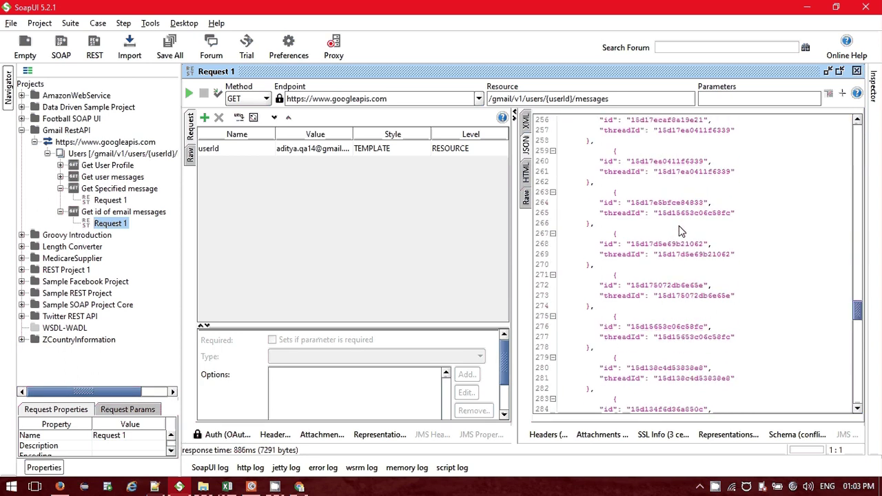
pyautogui.scroll(-20, 679, 231)
pyautogui.scroll(-4, 679, 231)
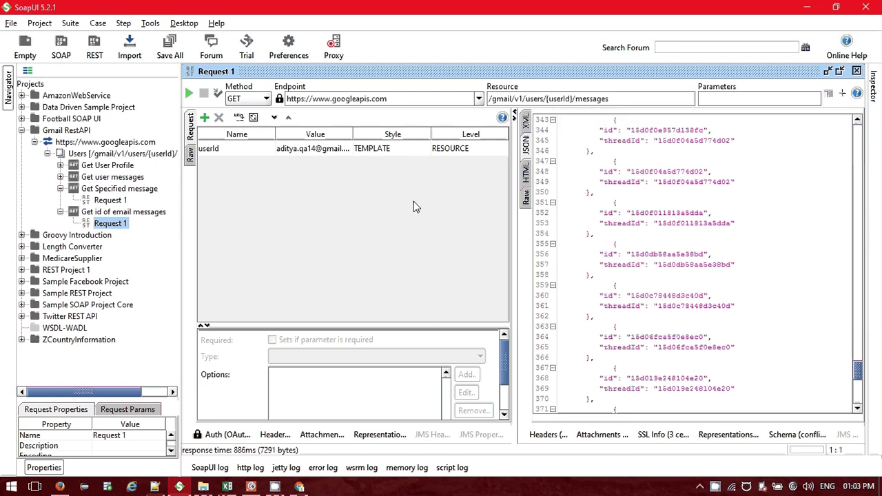
# Open Request 1 of Get user messages, then Request 1 of Get Specified message.
pyautogui.click(61, 188)
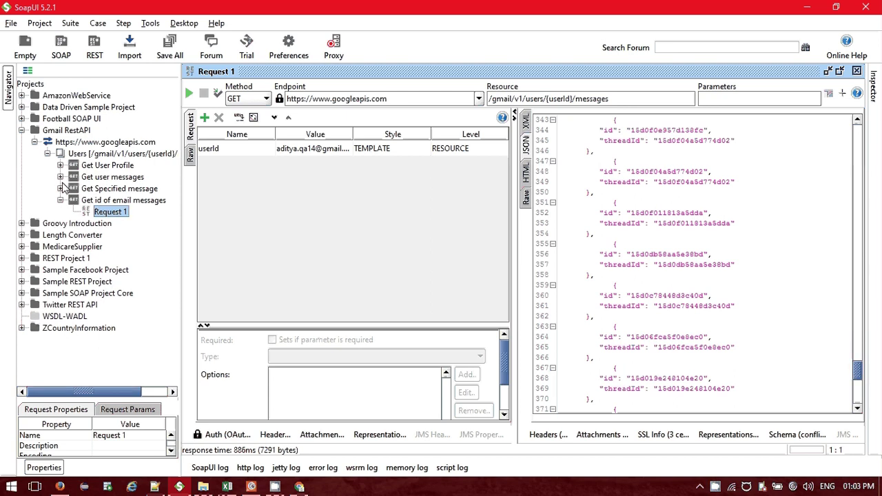
pyautogui.click(61, 177)
pyautogui.doubleClick(114, 188)
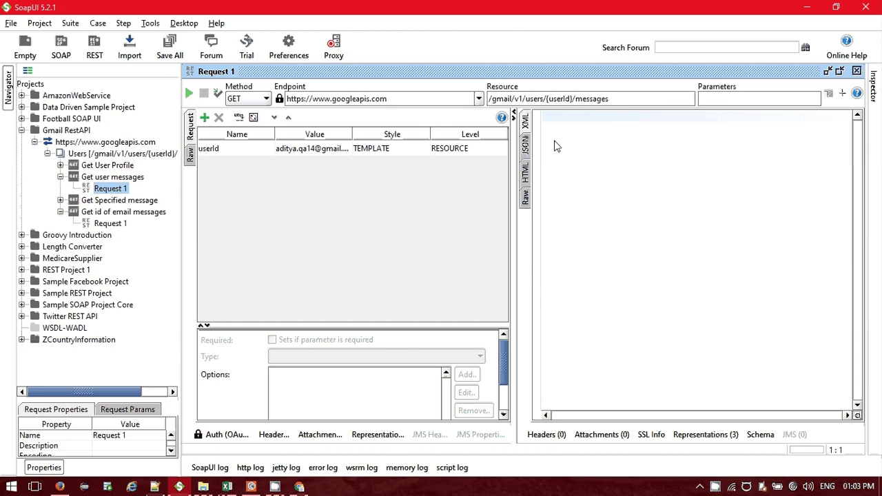
pyautogui.click(60, 177)
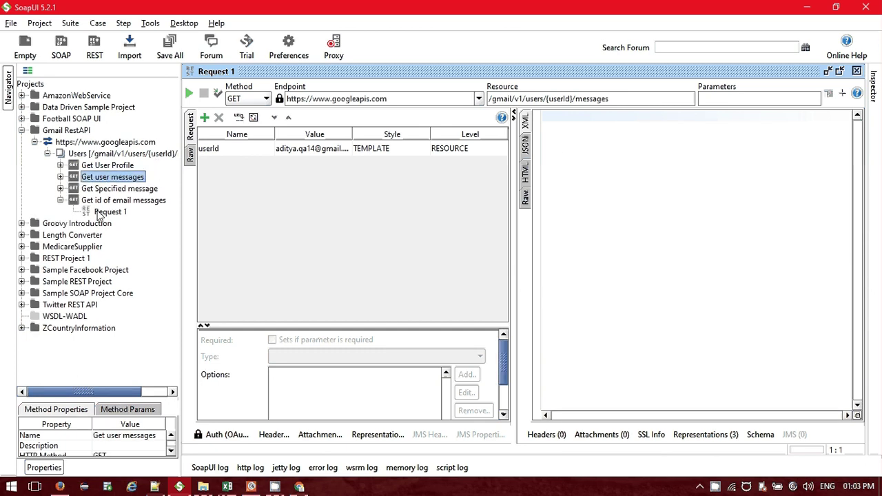
pyautogui.click(60, 199)
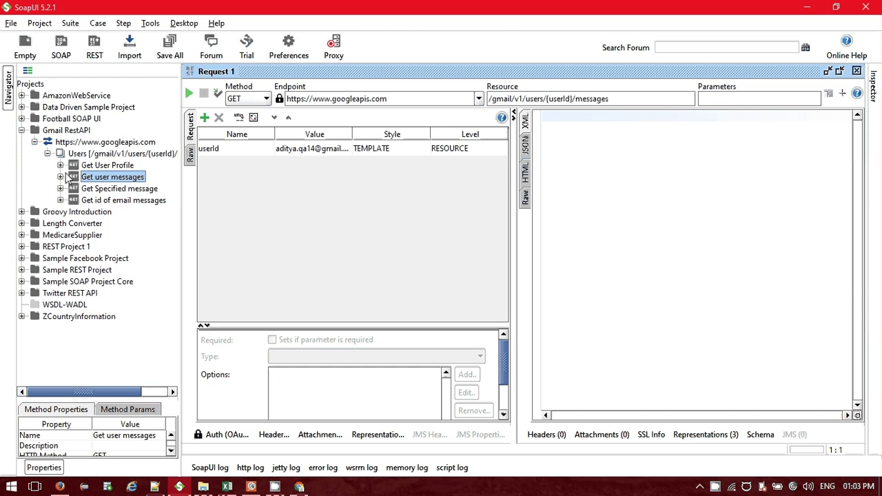
pyautogui.click(61, 178)
pyautogui.click(60, 177)
pyautogui.click(60, 189)
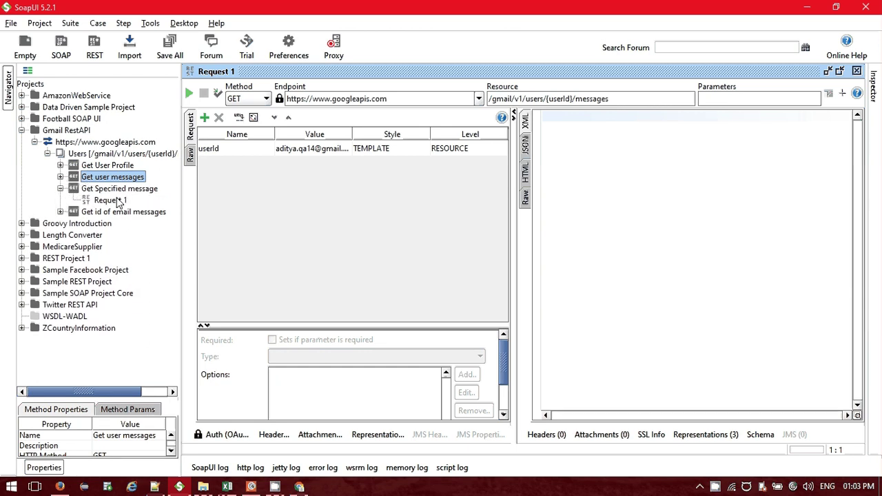
pyautogui.click(110, 201)
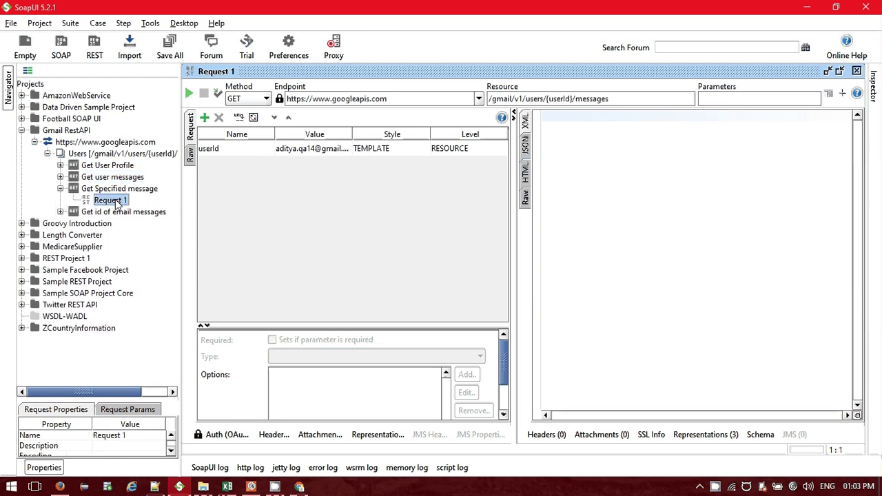
pyautogui.doubleClick(112, 201)
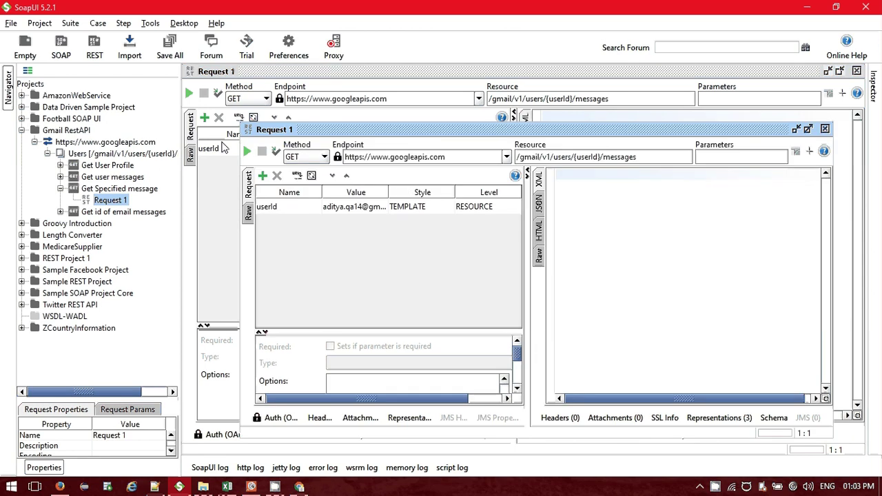
# Send the Get Specified message request, view its response as JSON, and close the extra window.
pyautogui.click(247, 151)
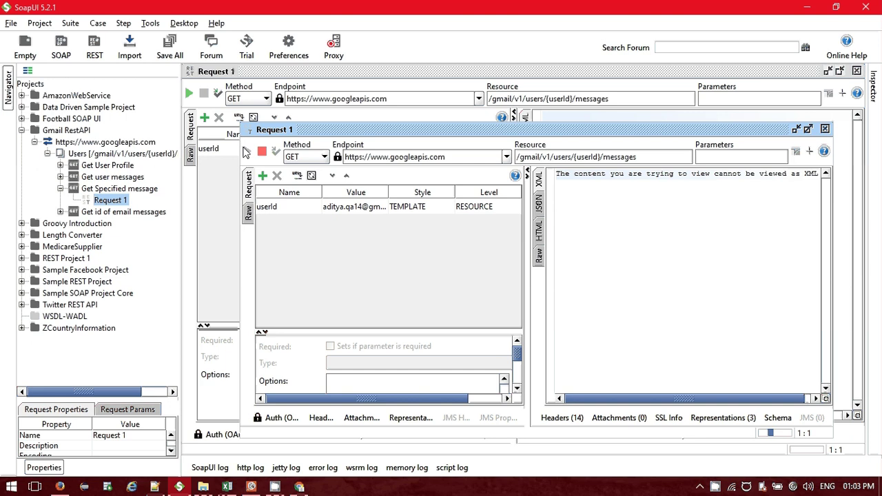
pyautogui.click(408, 204)
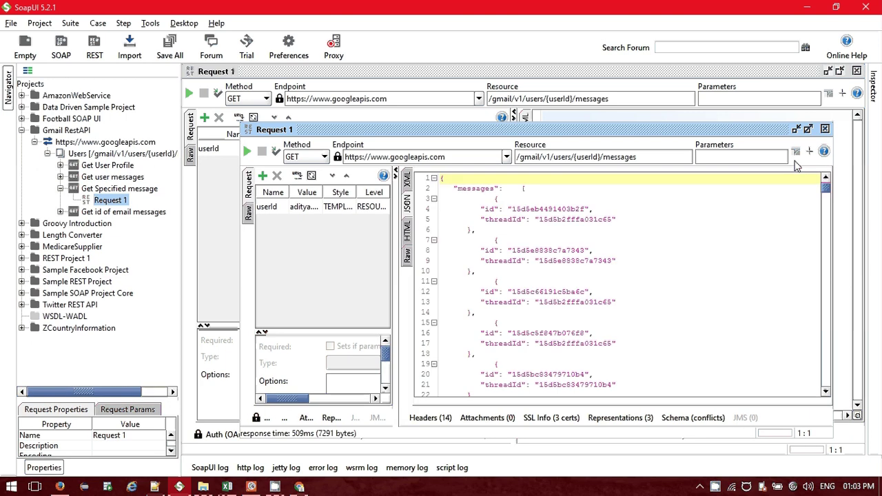
pyautogui.click(826, 130)
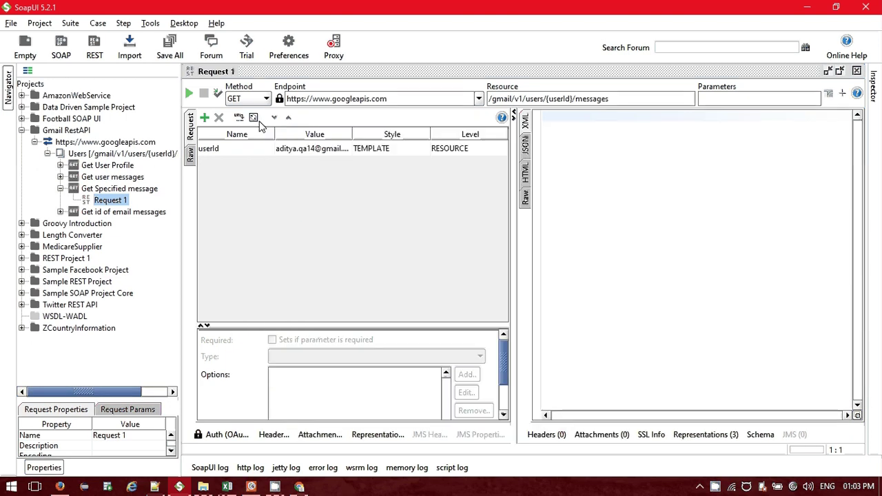
# Open the Get id of email messages request, then close both remaining request editors.
pyautogui.click(61, 189)
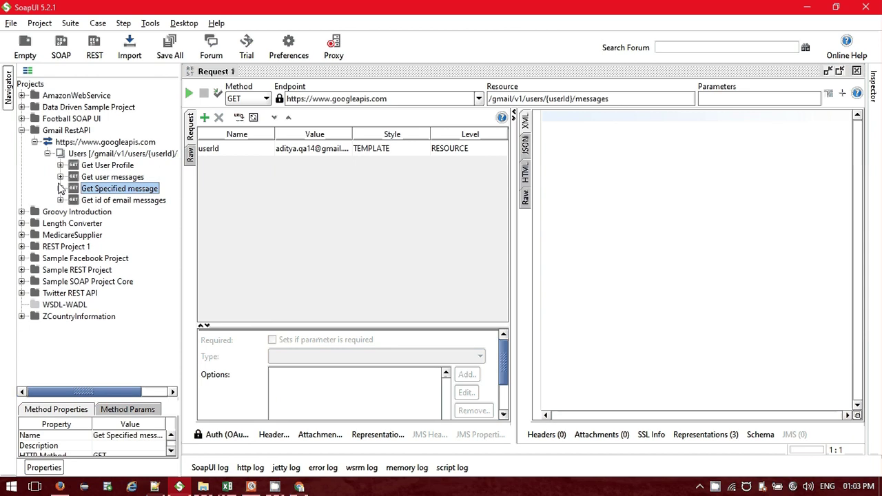
pyautogui.click(60, 177)
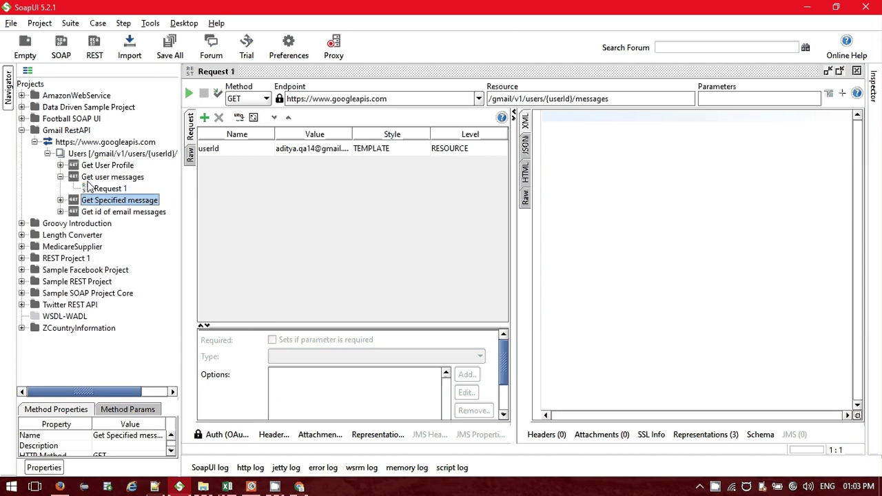
pyautogui.click(108, 190)
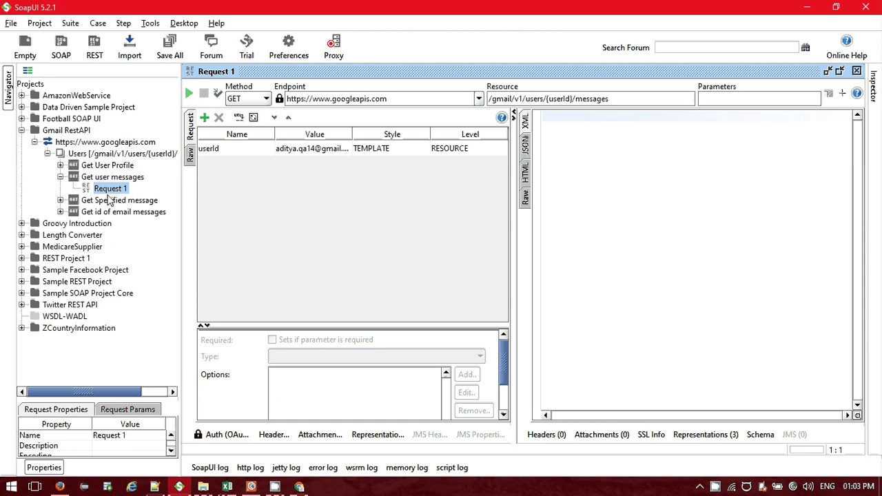
pyautogui.click(60, 211)
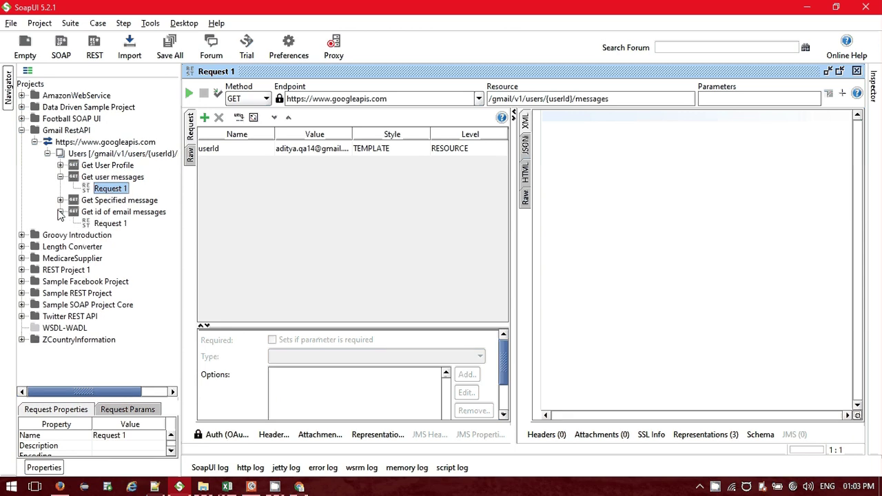
pyautogui.doubleClick(104, 224)
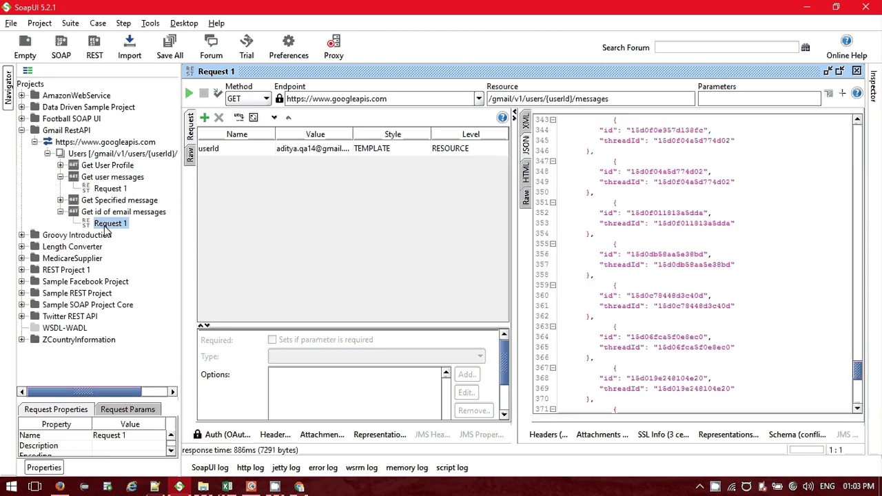
pyautogui.click(856, 72)
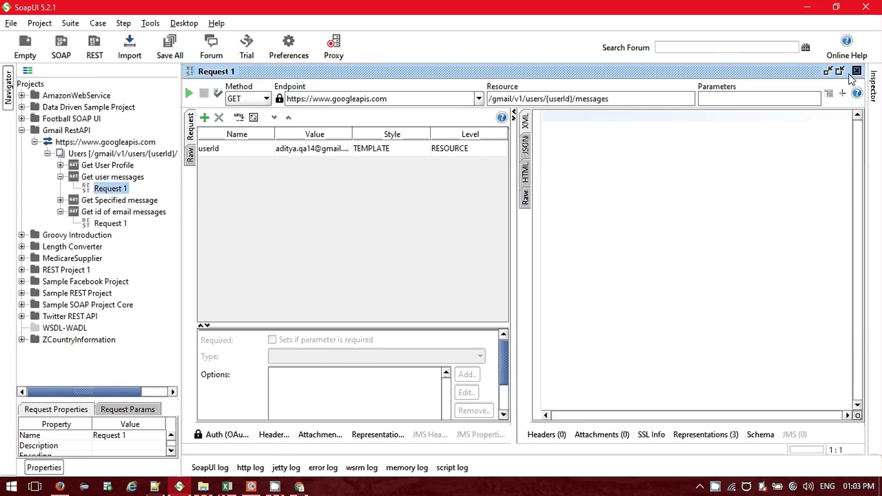
pyautogui.click(857, 72)
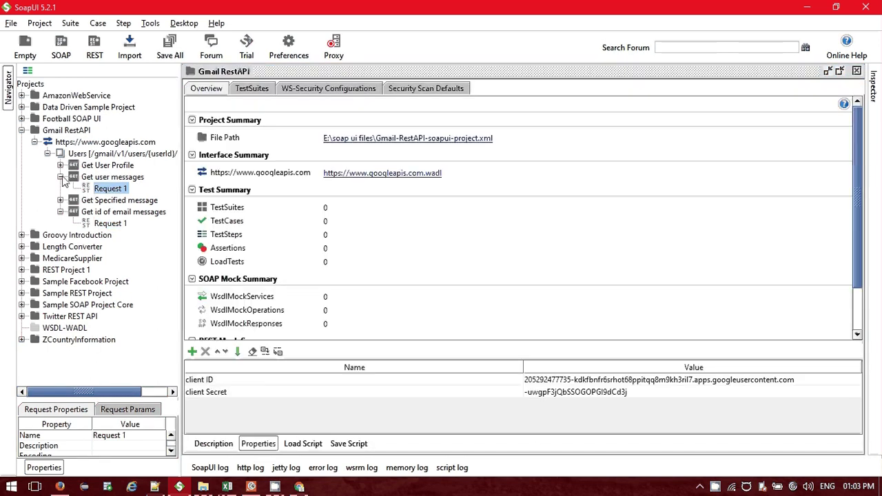
# Delete the Get user messages method from its right-click menu and confirm with Yes.
pyautogui.click(60, 177)
pyautogui.click(102, 177)
pyautogui.rightClick(102, 179)
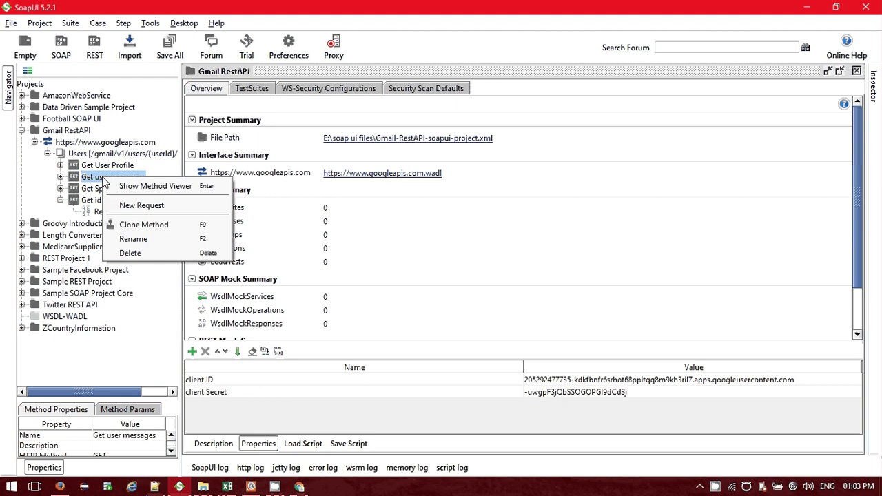
pyautogui.click(131, 252)
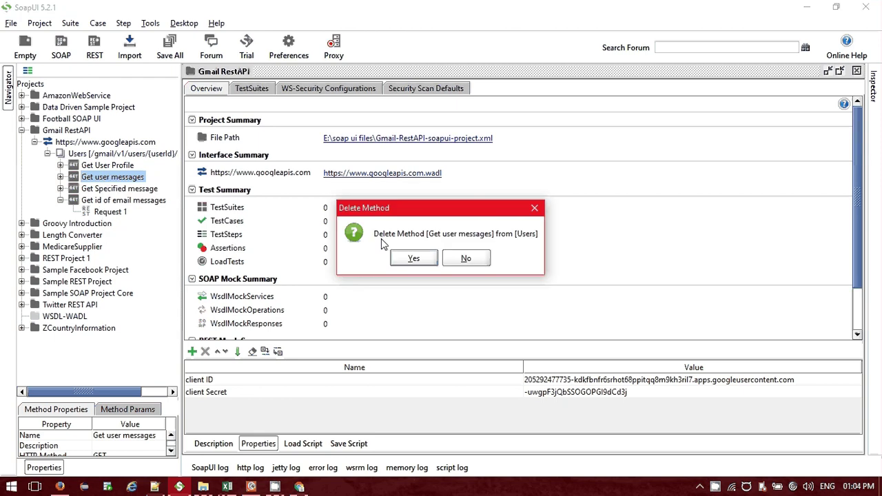
pyautogui.click(413, 257)
# Open and close Get Specified message's Request 1, then open the Get id of email messages request.
pyautogui.doubleClick(85, 178)
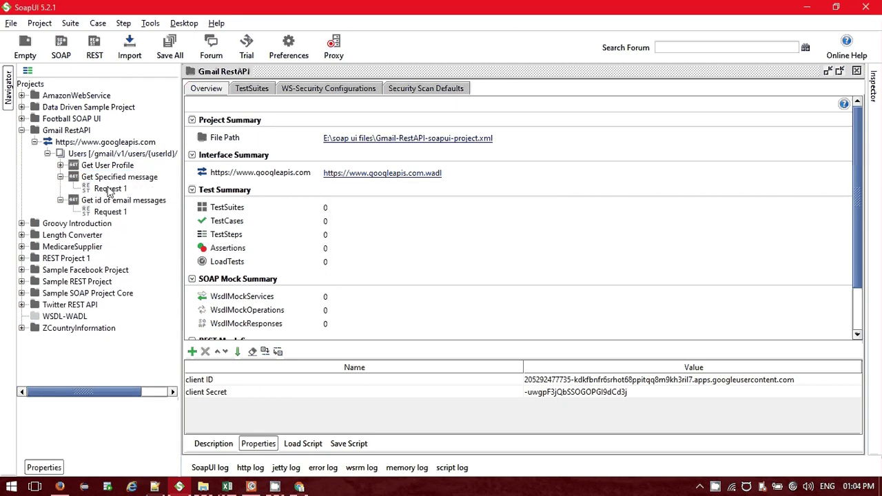
pyautogui.click(109, 188)
pyautogui.doubleClick(109, 189)
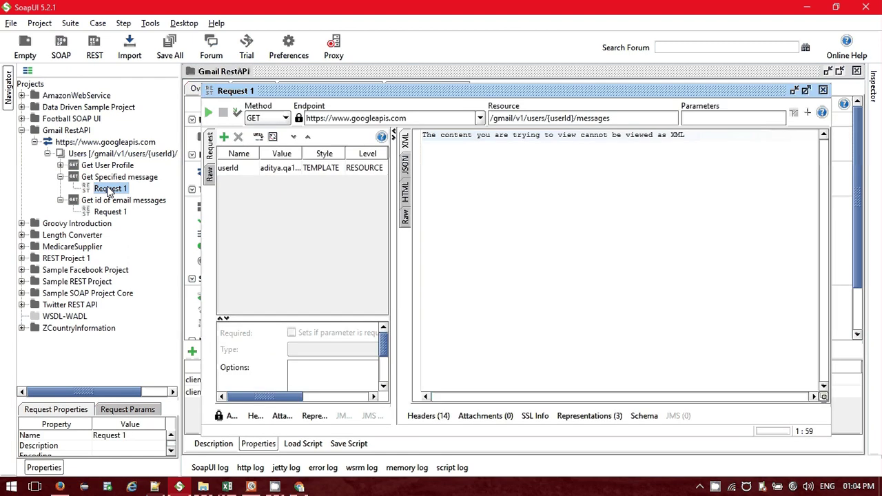
pyautogui.click(60, 177)
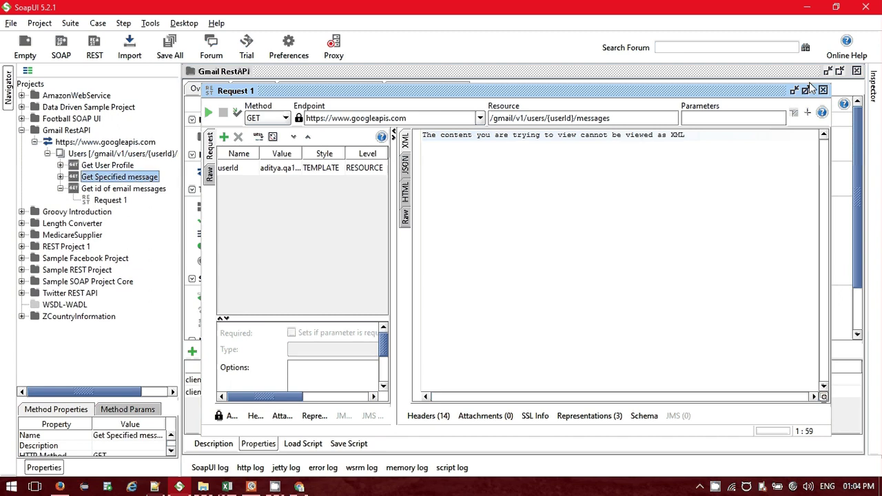
pyautogui.click(822, 89)
pyautogui.click(111, 201)
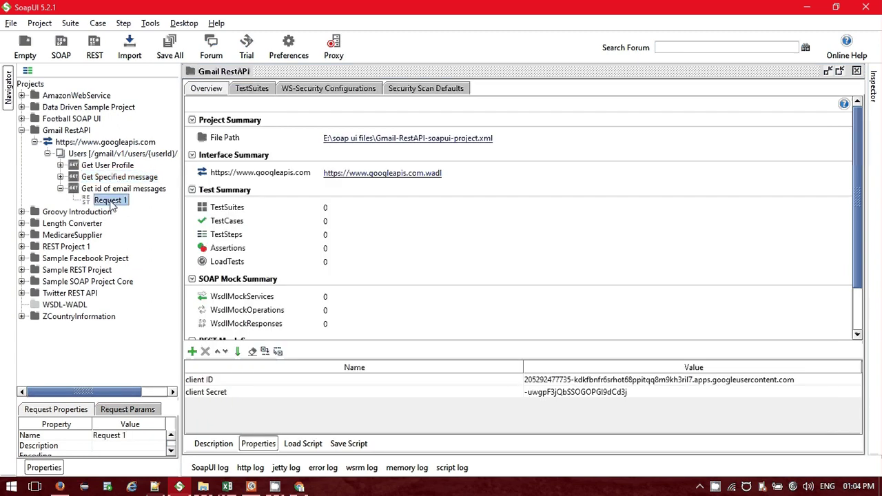
pyautogui.doubleClick(111, 201)
# Run the Get id of email messages request, maximize its window and view the response as JSON.
pyautogui.click(208, 113)
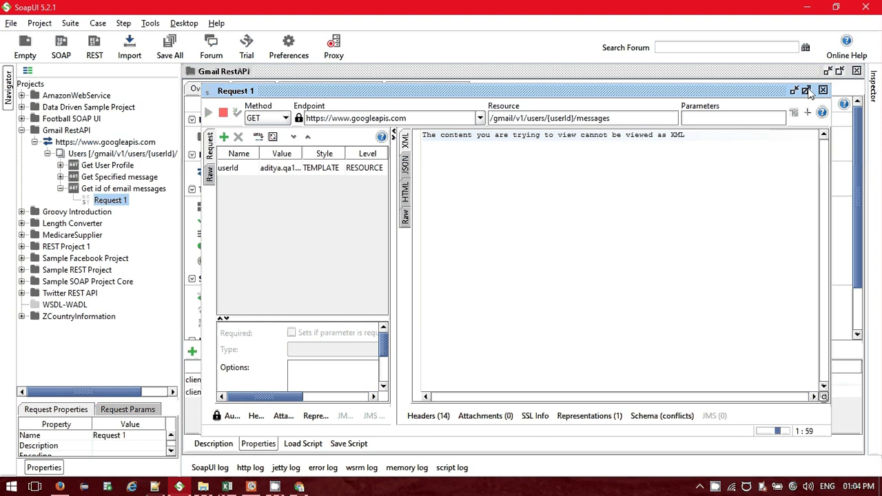
pyautogui.click(808, 91)
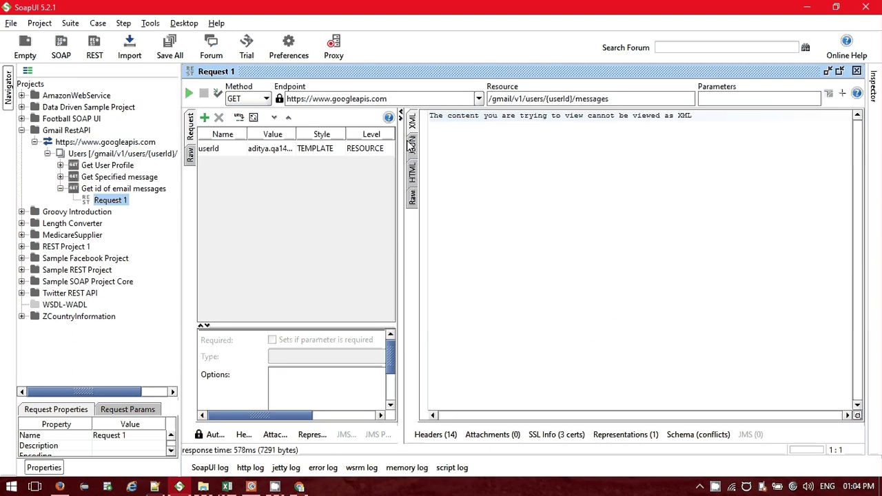
pyautogui.click(412, 144)
pyautogui.moveTo(400, 195); pyautogui.dragTo(486, 186)
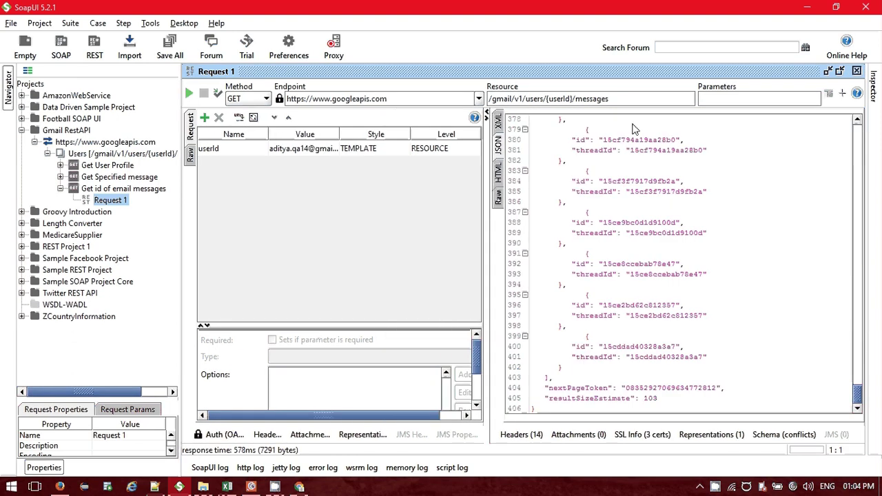
# Select and copy the message id 15ce8ccebab78e47 from the JSON response.
pyautogui.click(299, 486)
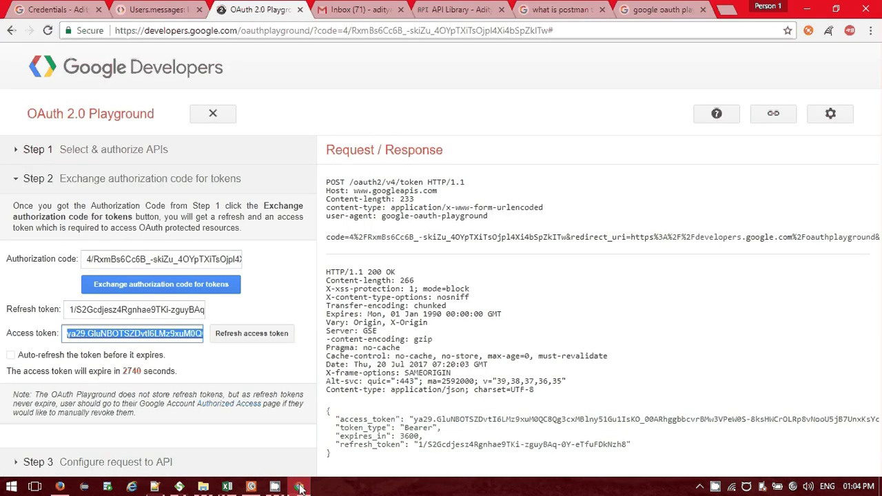
pyautogui.click(299, 487)
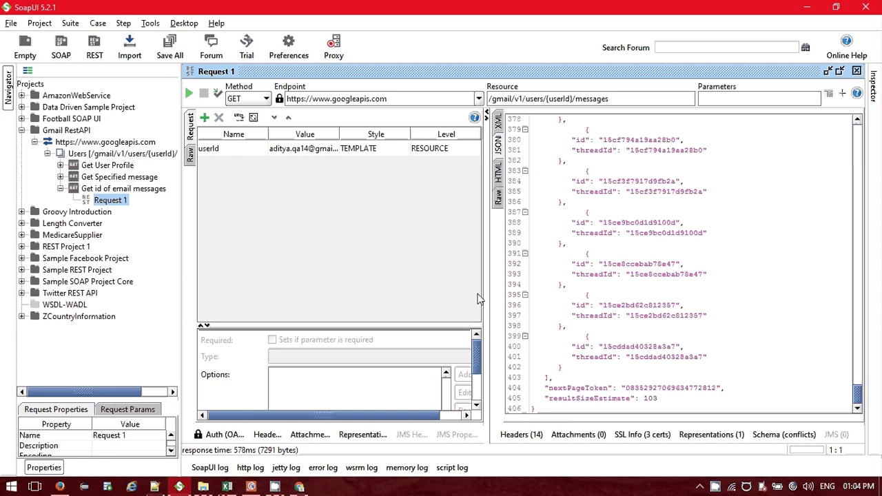
pyautogui.tripleClick(655, 183)
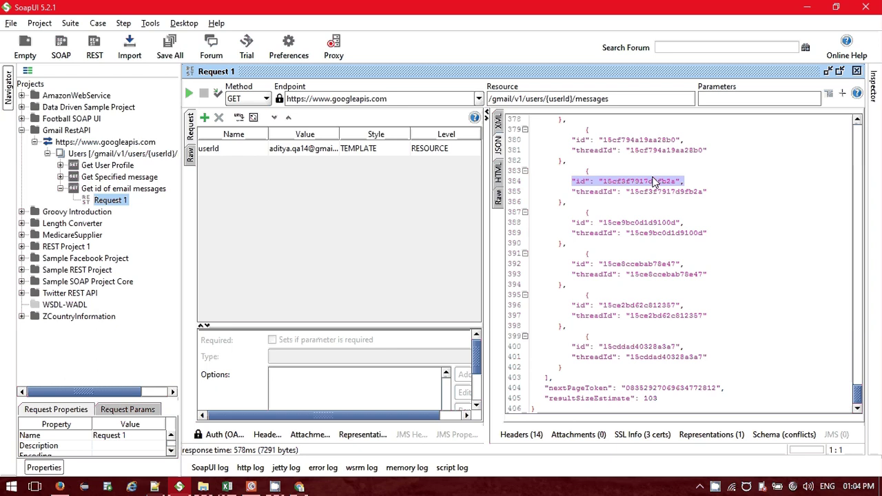
pyautogui.doubleClick(651, 264)
pyautogui.hotkey('ctrl', 'c')
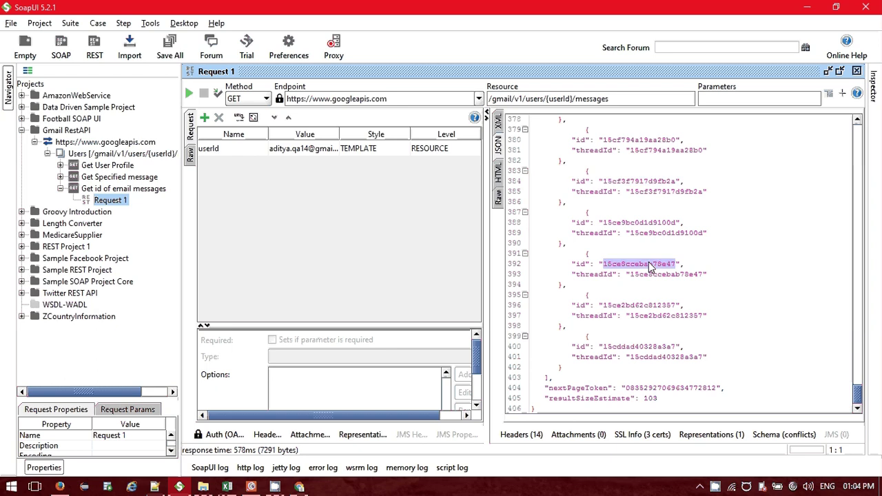
pyautogui.click(300, 486)
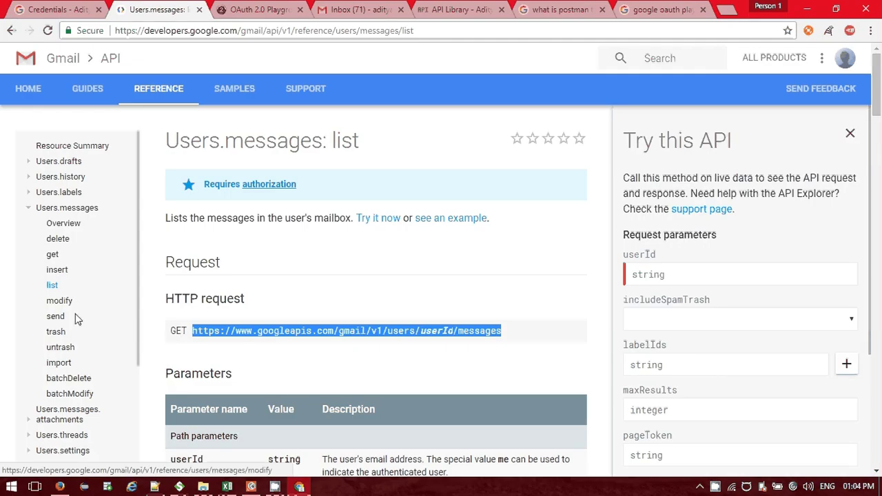
# On the Users.messages: get page, set userId to the account e-mail and id to 15ce8ccebab78e47.
pyautogui.click(52, 255)
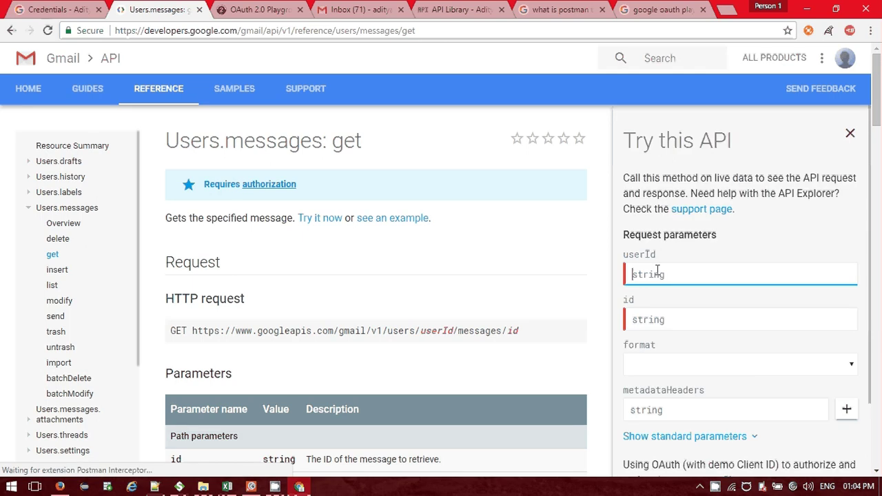
pyautogui.click(654, 319)
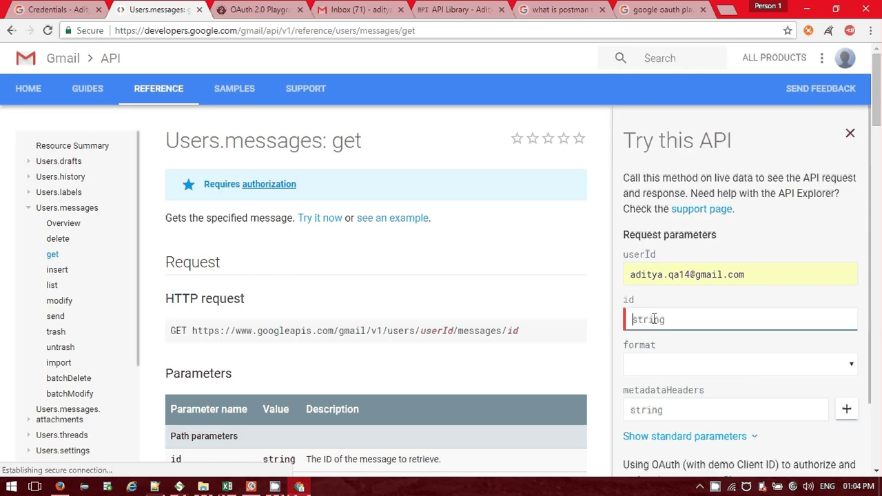
pyautogui.hotkey('ctrl', 'v')
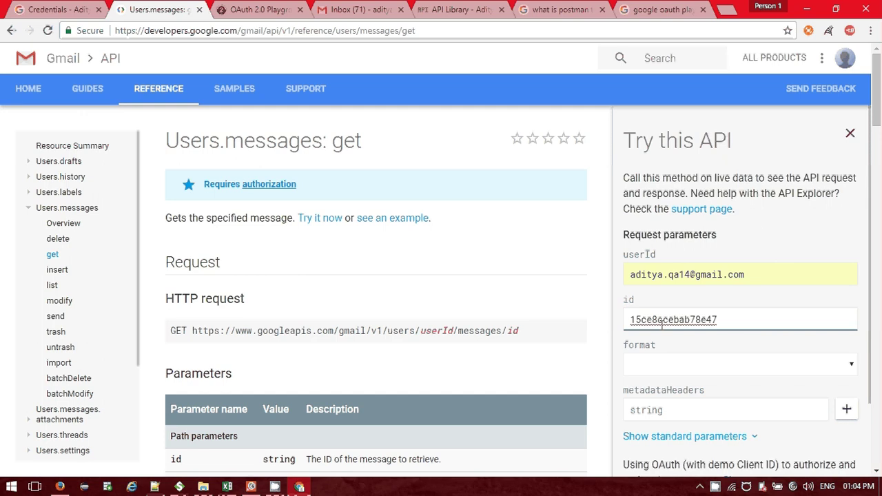
pyautogui.click(180, 487)
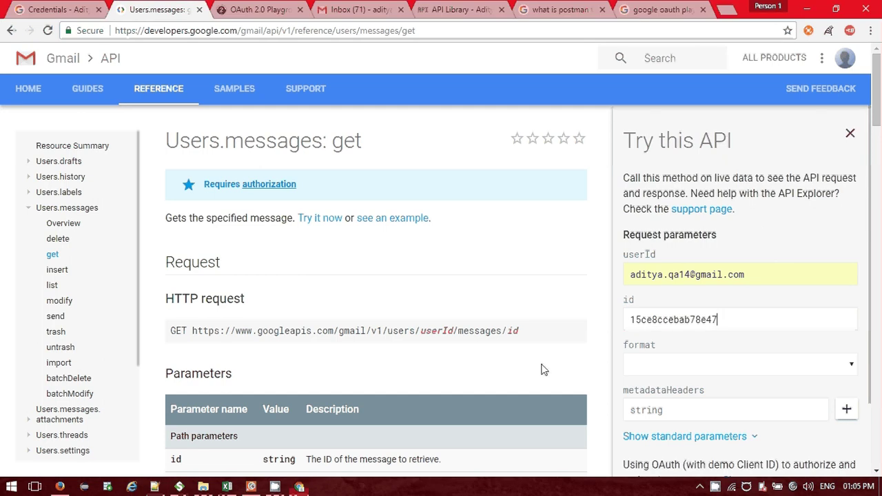
# Review the try-it form's response format and authorization scopes, then execute the get-message request.
pyautogui.scroll(-2, 541, 370)
pyautogui.click(634, 364)
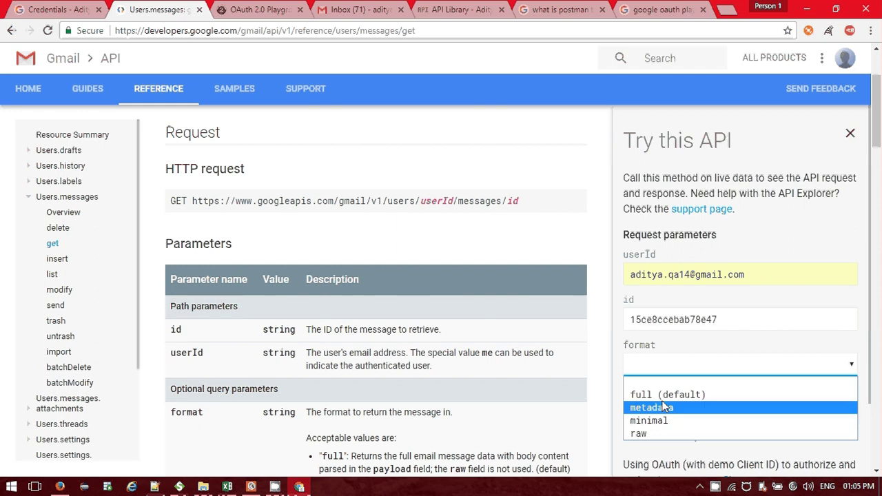
pyautogui.scroll(-1, 560, 293)
pyautogui.scroll(1, 560, 293)
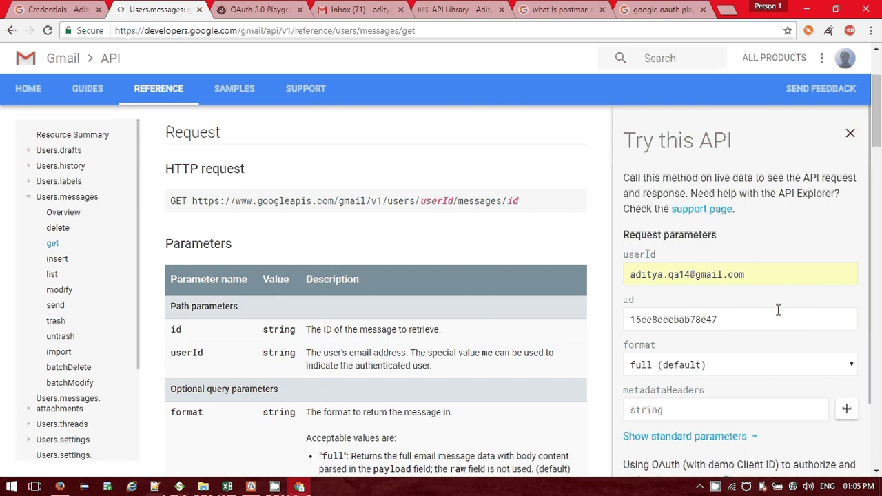
pyautogui.scroll(-6, 878, 165)
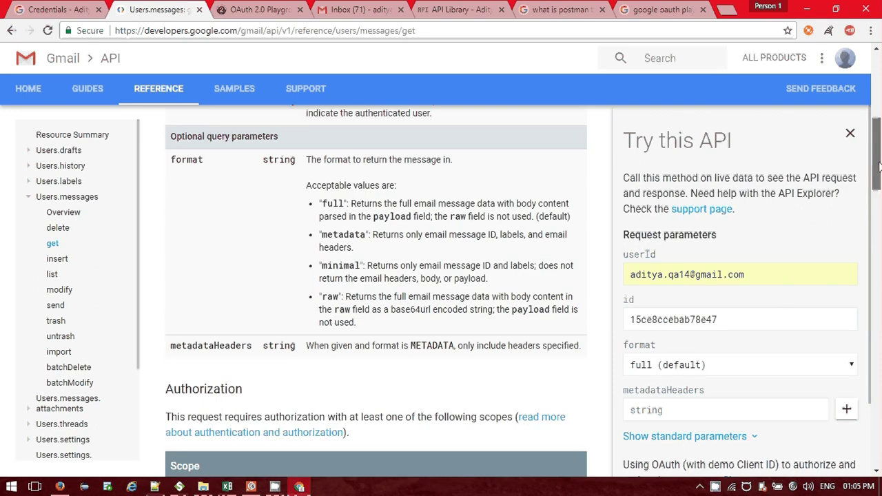
pyautogui.scroll(8, 808, 300)
pyautogui.scroll(-5, 540, 271)
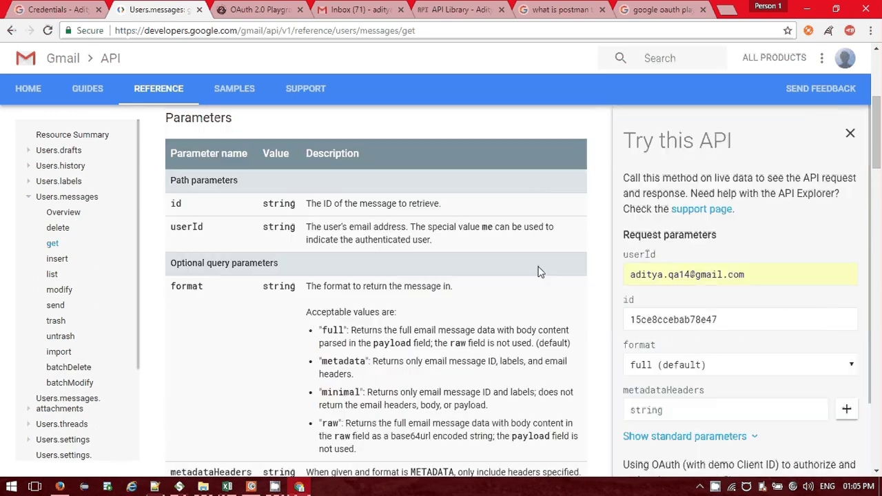
pyautogui.scroll(6, 539, 271)
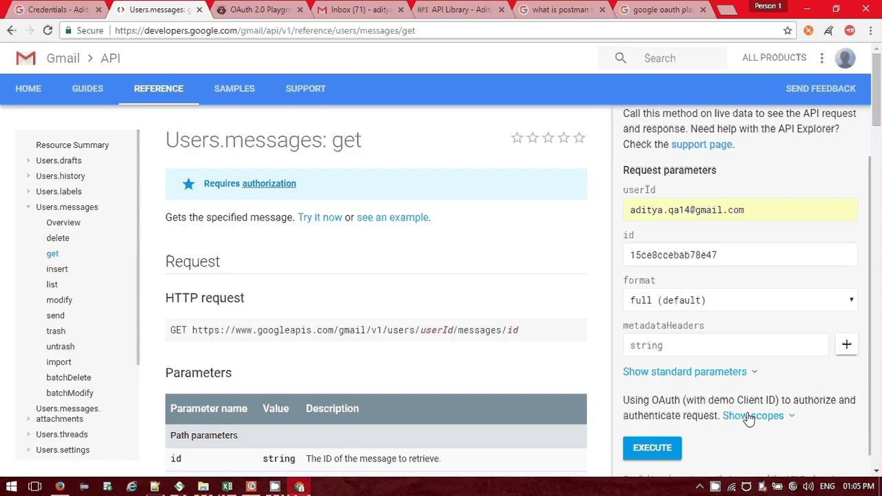
pyautogui.click(750, 416)
pyautogui.scroll(-2, 743, 368)
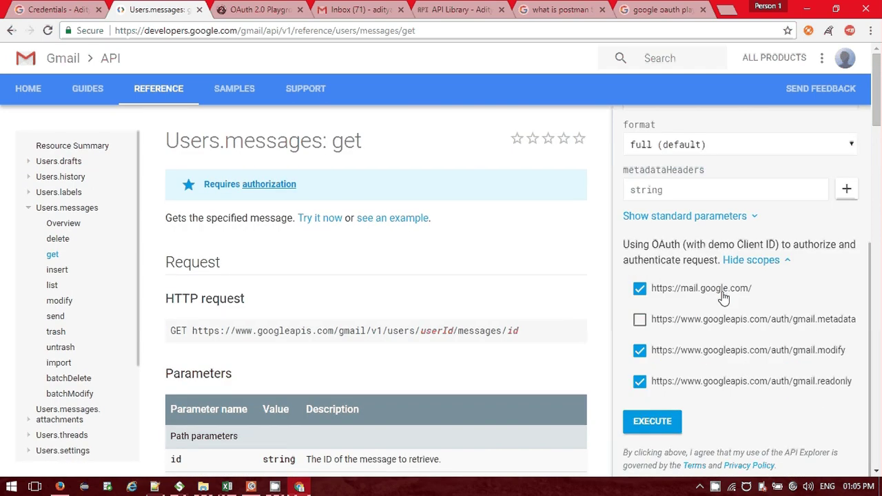
pyautogui.click(751, 260)
pyautogui.click(650, 424)
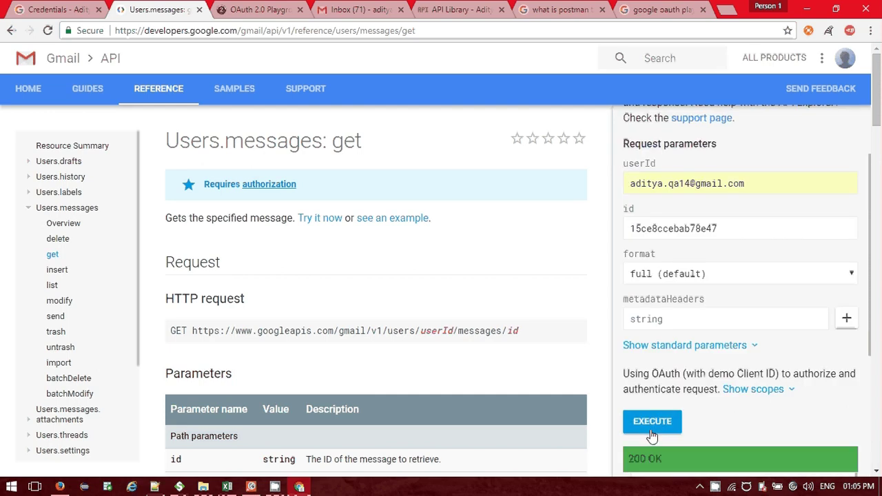
# Scroll through the 200 OK message JSON and select all of it with Ctrl+A.
pyautogui.scroll(-1, 729, 401)
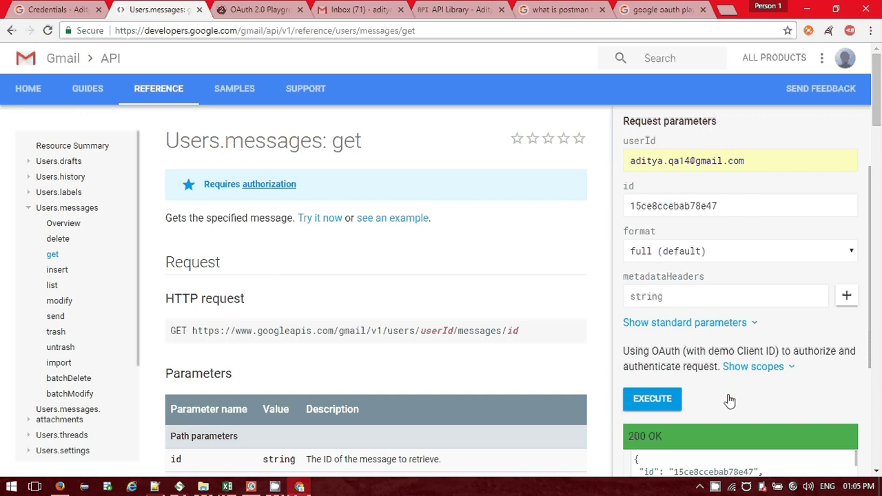
pyautogui.scroll(-3, 730, 401)
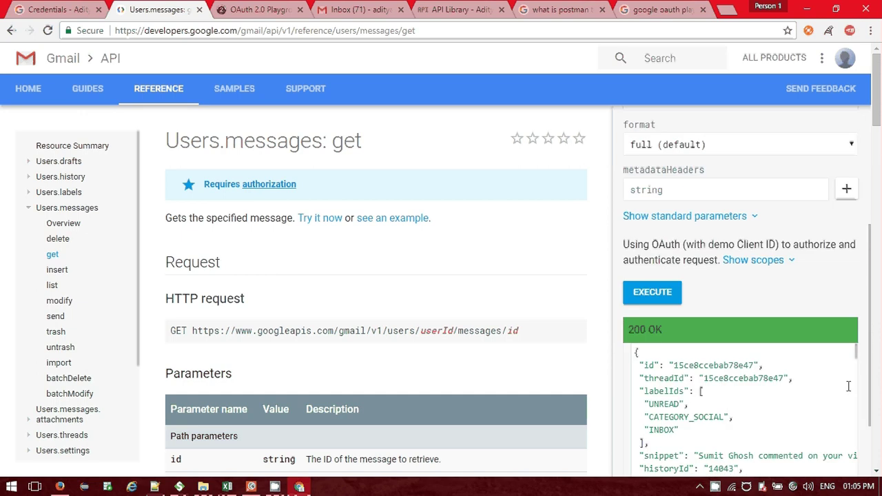
pyautogui.scroll(-1, 706, 400)
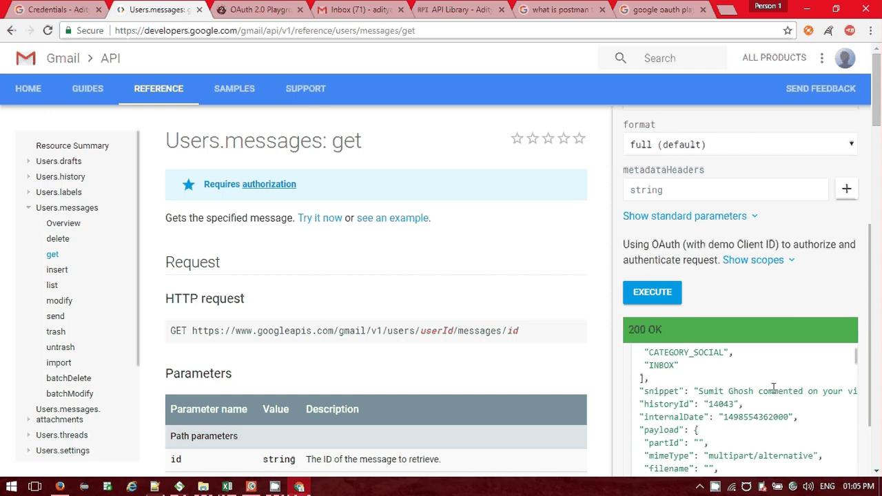
pyautogui.scroll(-2, 773, 388)
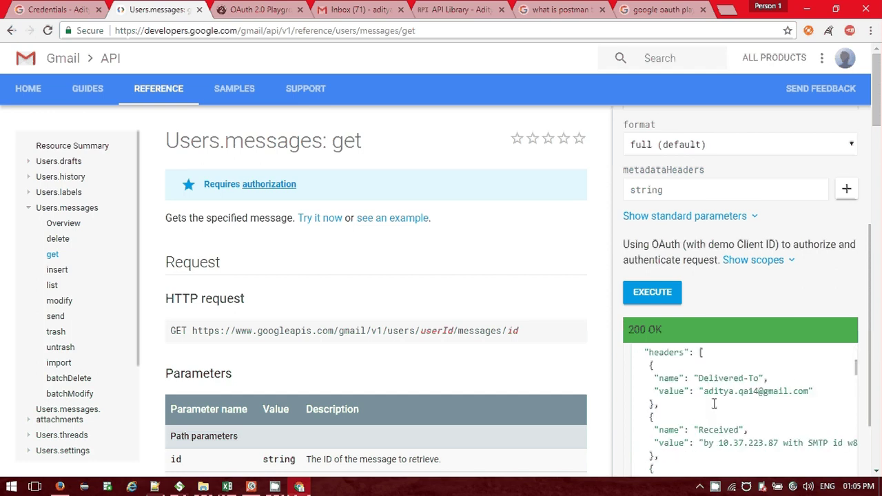
pyautogui.scroll(-1, 708, 403)
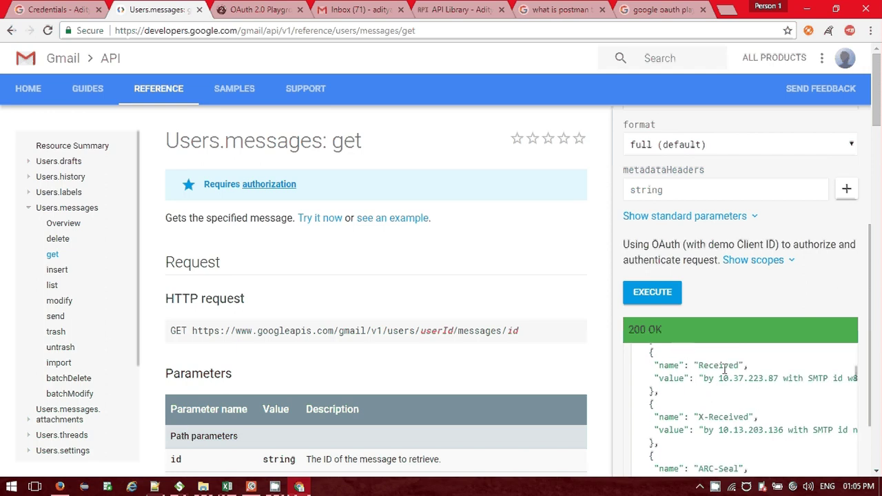
pyautogui.scroll(-3, 725, 371)
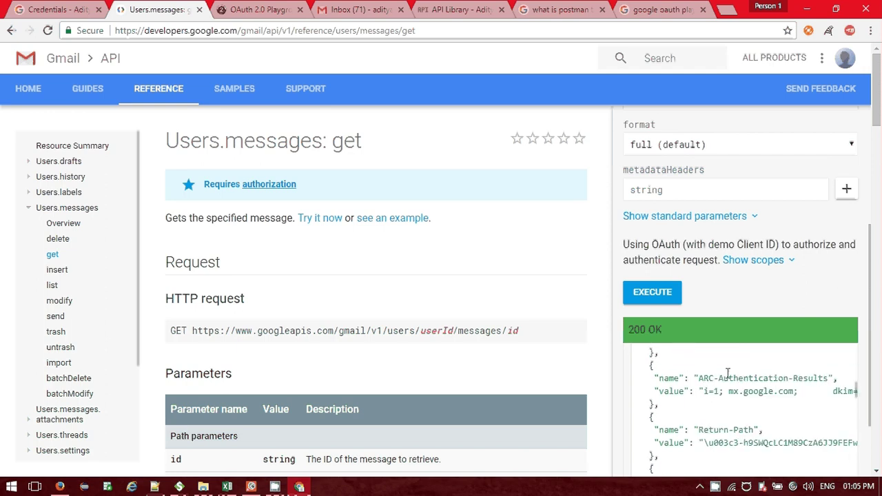
pyautogui.scroll(-3, 727, 372)
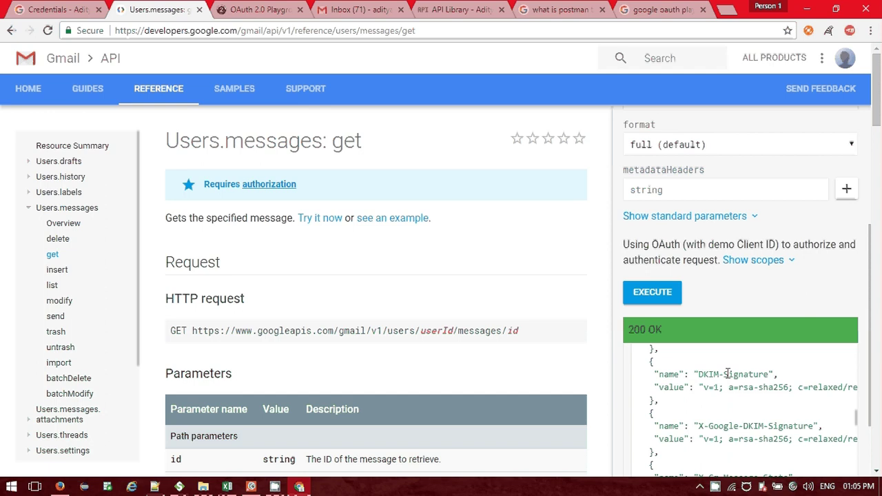
pyautogui.scroll(-3, 727, 373)
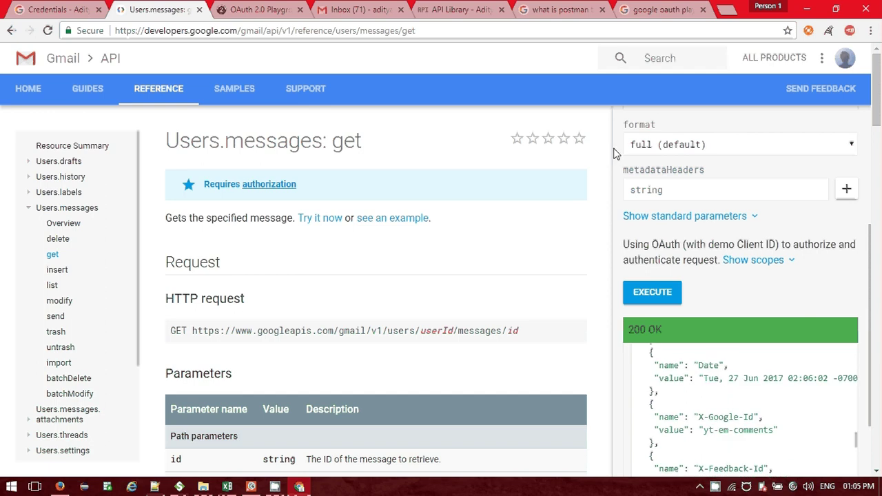
pyautogui.scroll(-3, 827, 367)
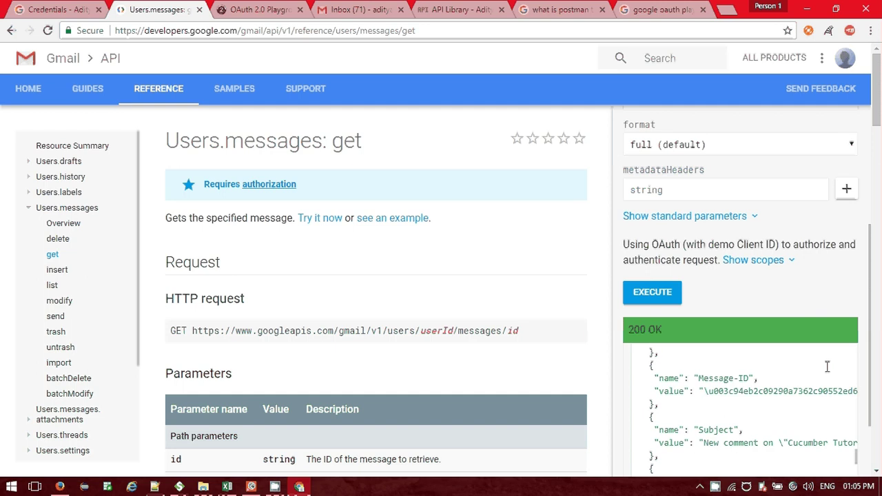
pyautogui.scroll(-5, 827, 366)
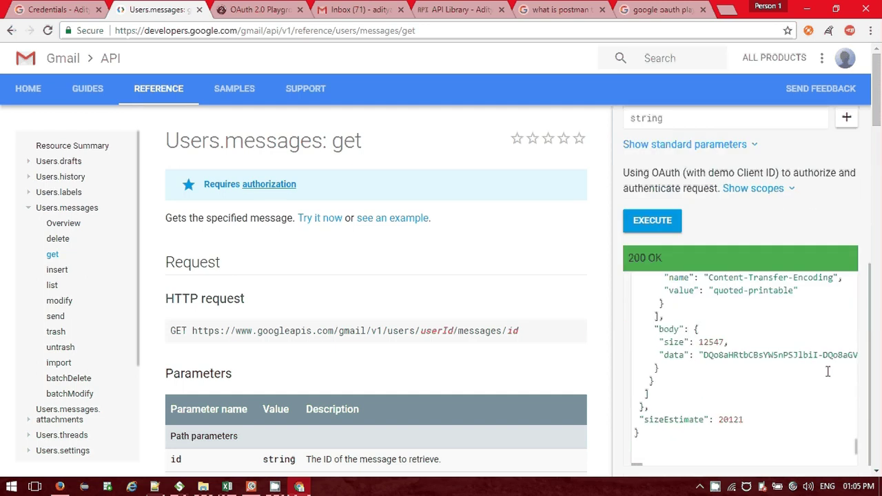
pyautogui.scroll(-2, 827, 372)
pyautogui.hotkey('ctrl', 'a')
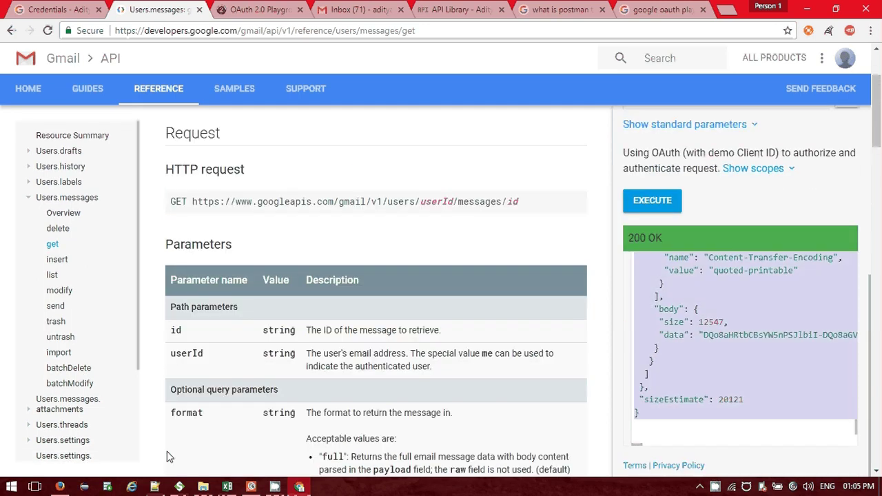
# Paste the message JSON into a new Notepad++ document, scroll to its top, then return to Chrome.
pyautogui.hotkey('alt', 'Tab')
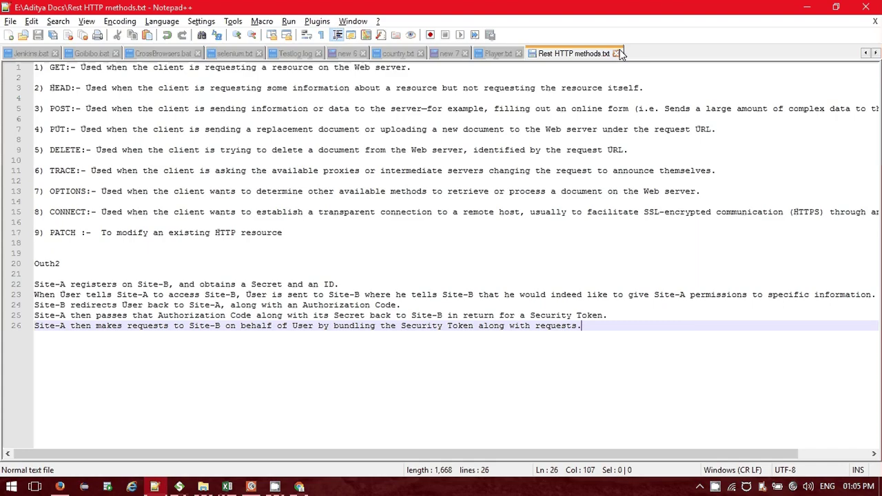
pyautogui.click(9, 35)
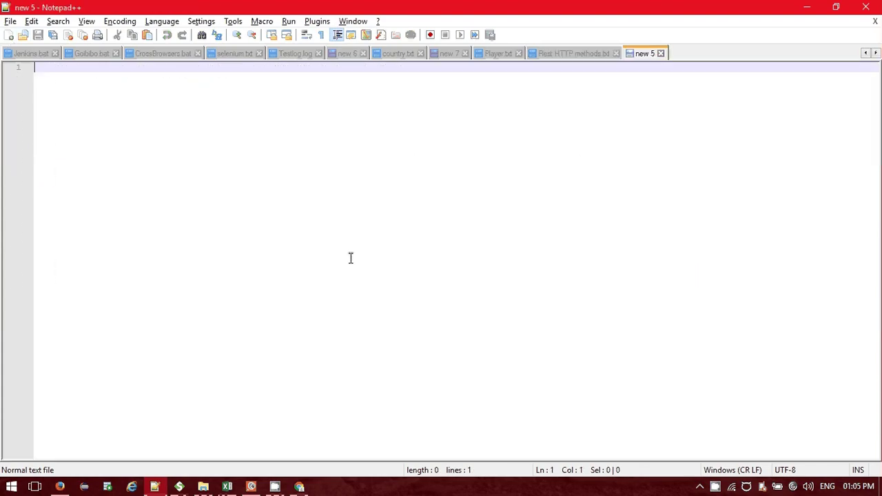
pyautogui.hotkey('ctrl', 'v')
pyautogui.scroll(20, 351, 256)
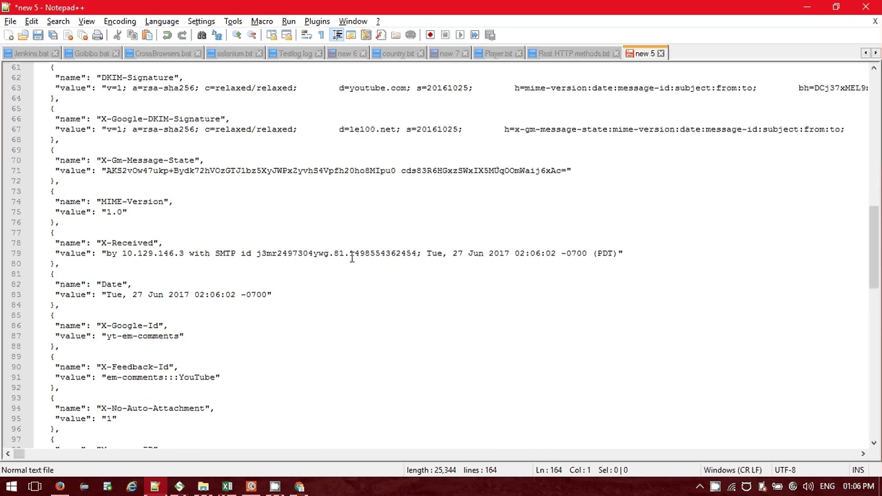
pyautogui.scroll(8, 352, 257)
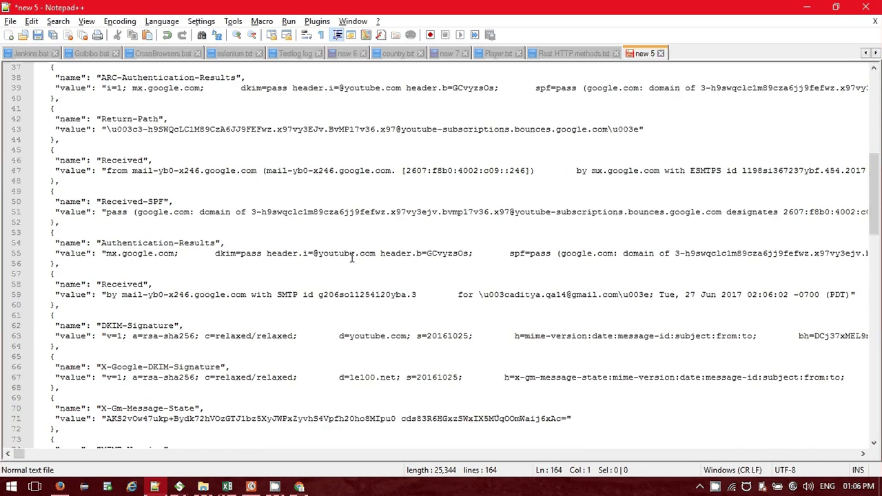
pyautogui.scroll(7, 351, 256)
pyautogui.scroll(5, 352, 256)
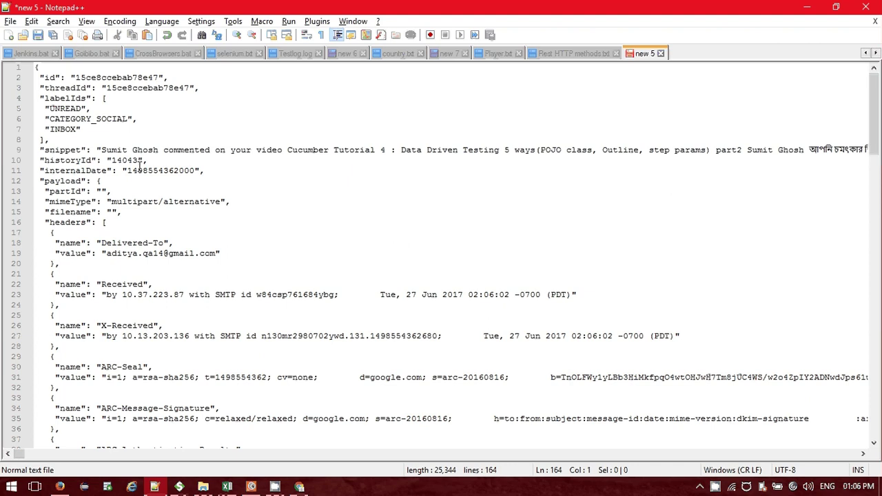
pyautogui.hotkey('alt', 'Tab')
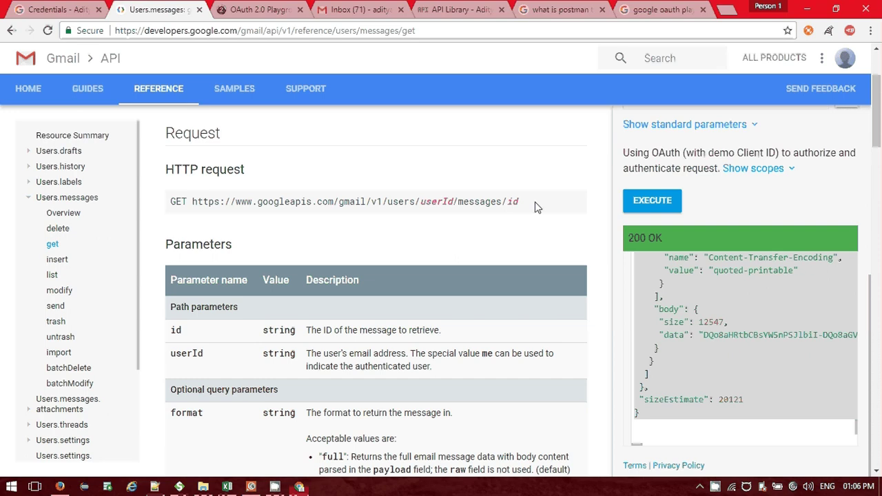
# In SoapUI, append '/' after messages in the request's Resource path.
pyautogui.scroll(5, 775, 378)
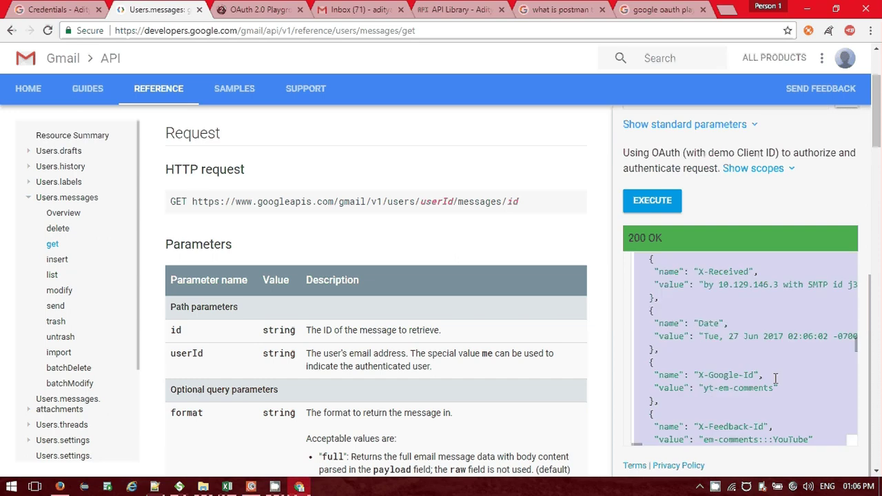
pyautogui.scroll(2, 664, 238)
pyautogui.scroll(2, 664, 237)
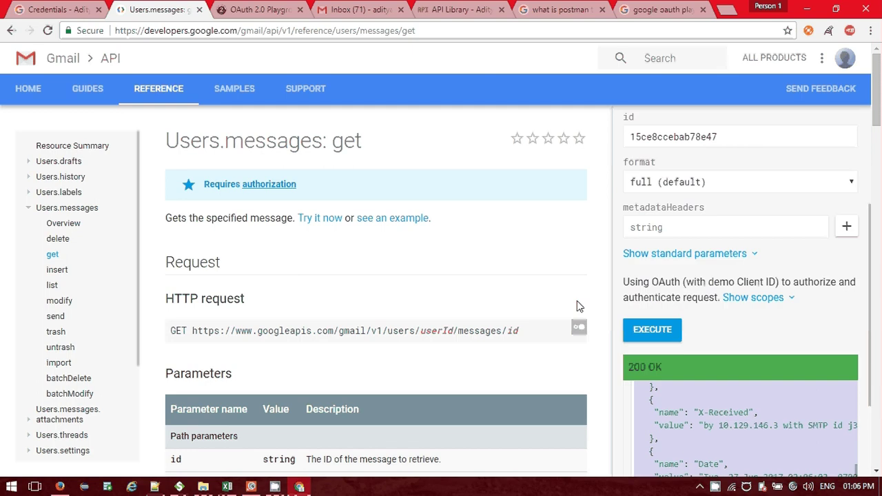
pyautogui.scroll(2, 577, 305)
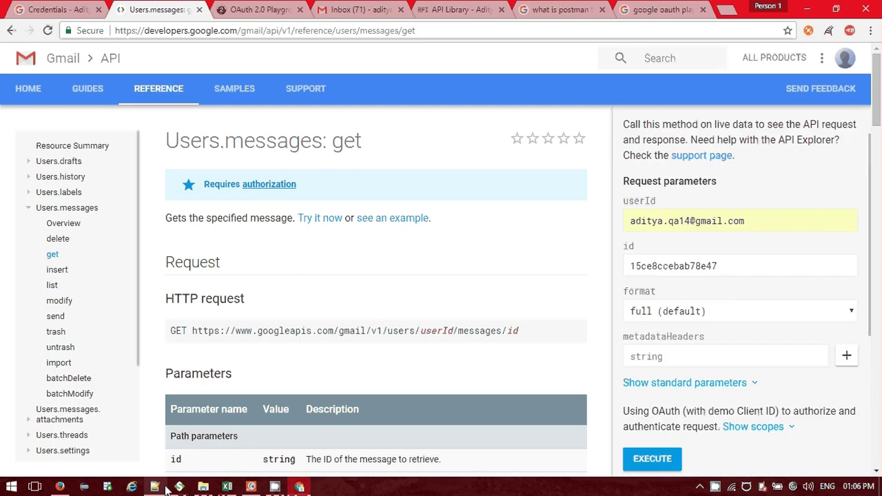
pyautogui.click(179, 486)
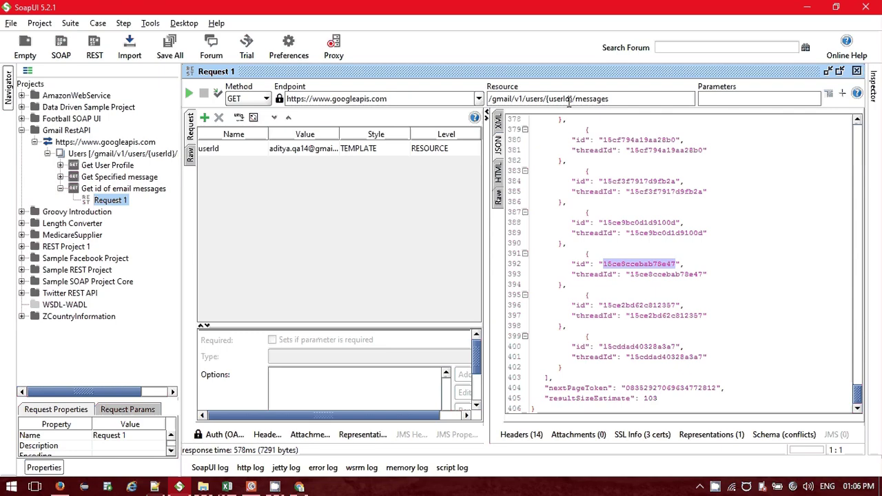
pyautogui.click(614, 98)
pyautogui.write('/')
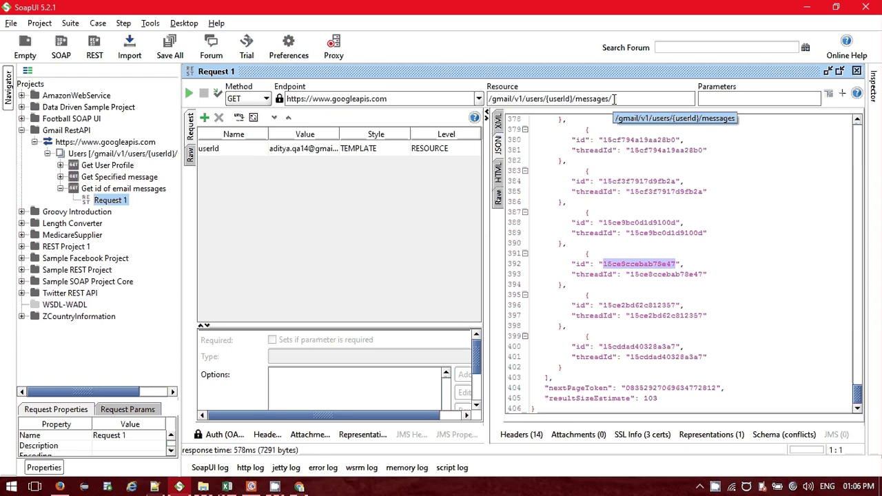
pyautogui.hotkey('alt', 'Tab')
# Back on the reference page, scroll the 200 OK response and clear its selection.
pyautogui.scroll(-4, 724, 314)
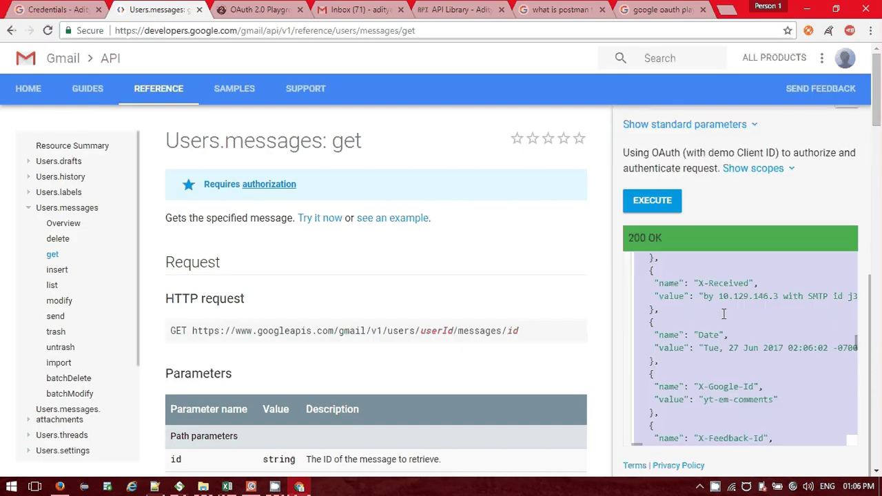
pyautogui.click(726, 337)
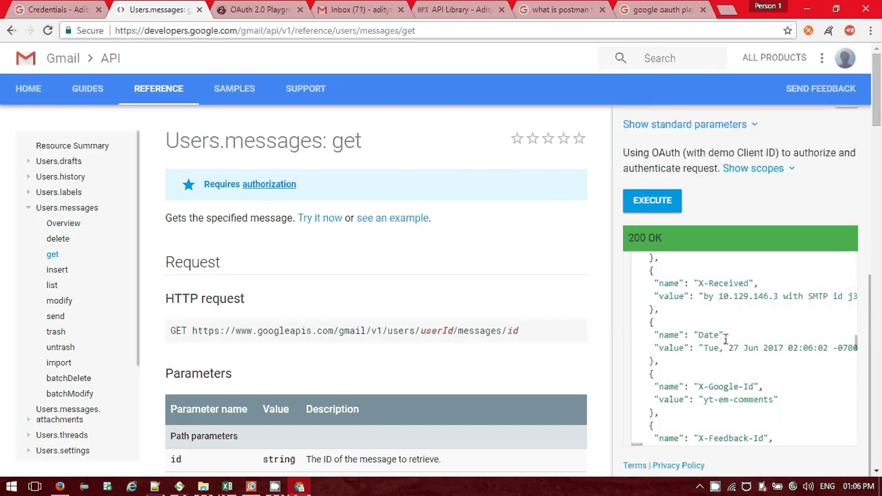
pyautogui.press('Tab')
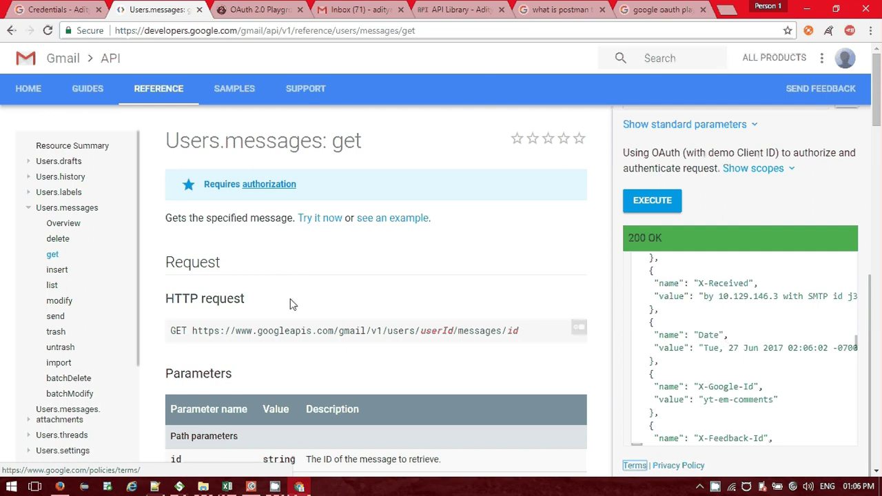
# Expand the Users.labels methods in the API reference contents, then switch to the Gmail inbox tab.
pyautogui.click(29, 208)
pyautogui.click(29, 193)
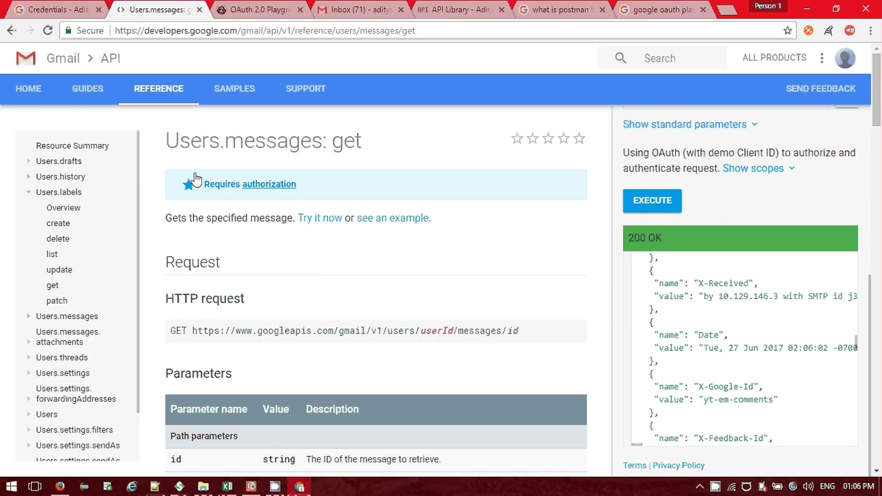
pyautogui.hotkey('ctrl', '4')
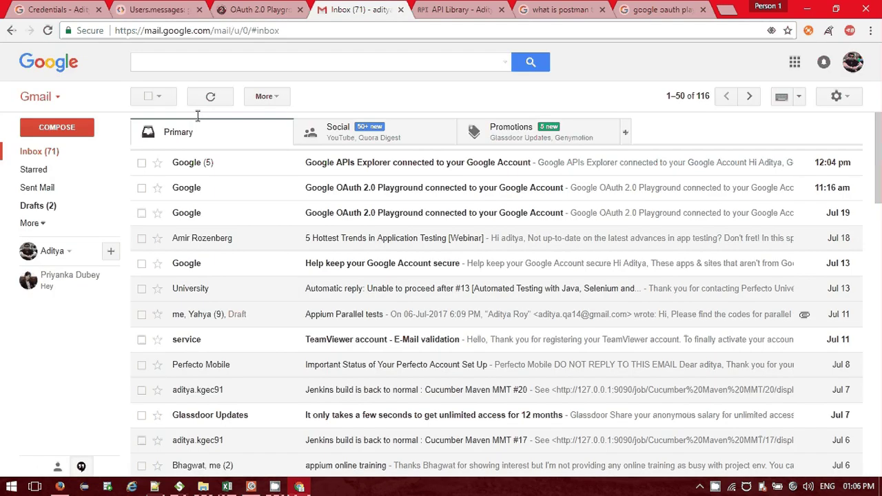
pyautogui.click(48, 29)
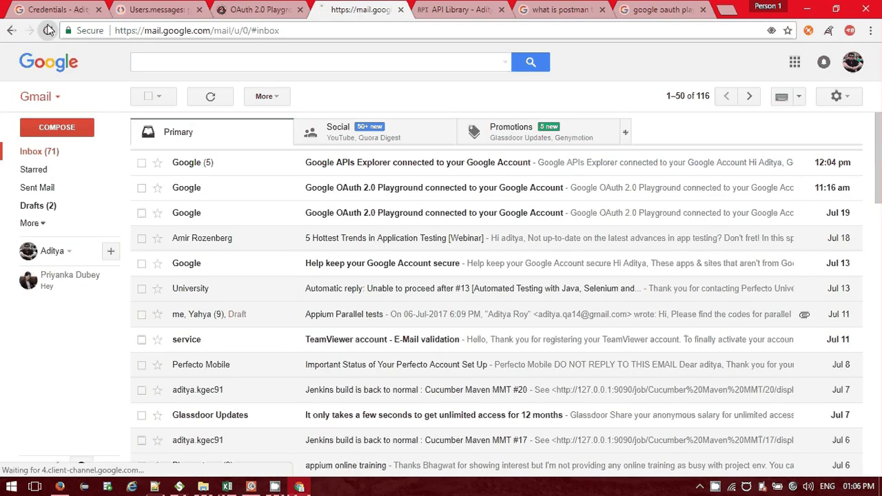
pyautogui.click(48, 30)
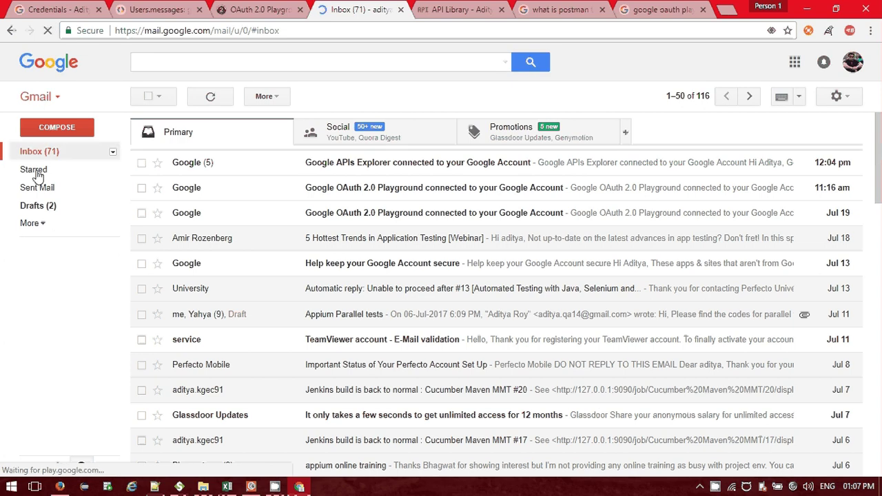
pyautogui.click(31, 224)
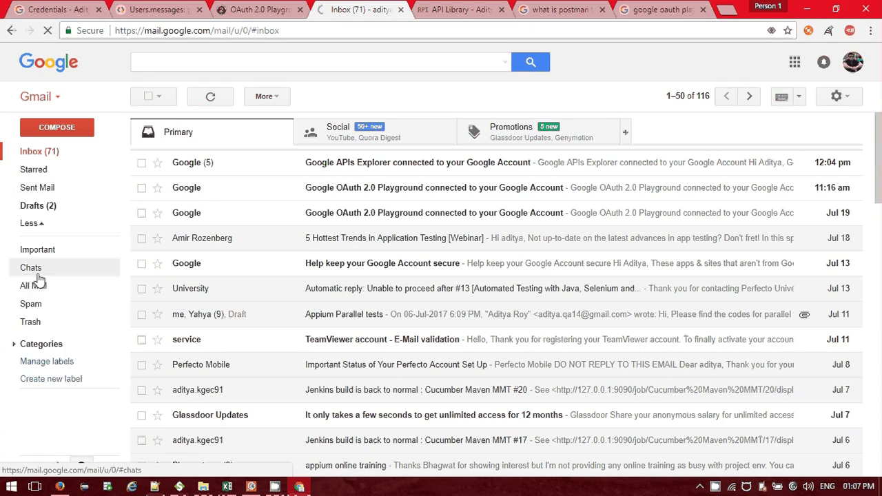
pyautogui.click(42, 380)
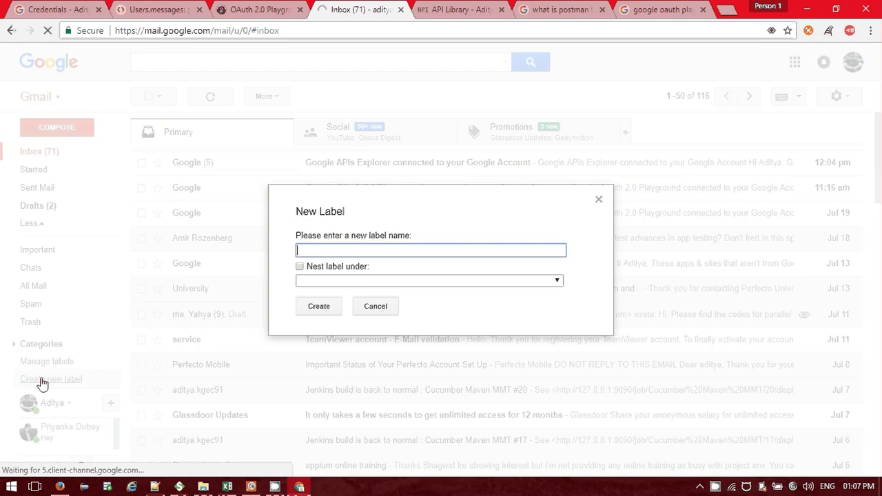
pyautogui.click(380, 312)
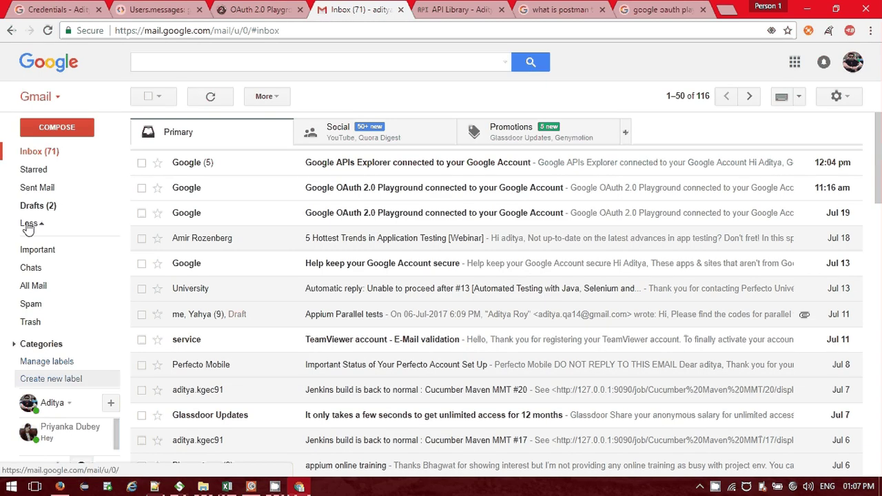
pyautogui.click(28, 225)
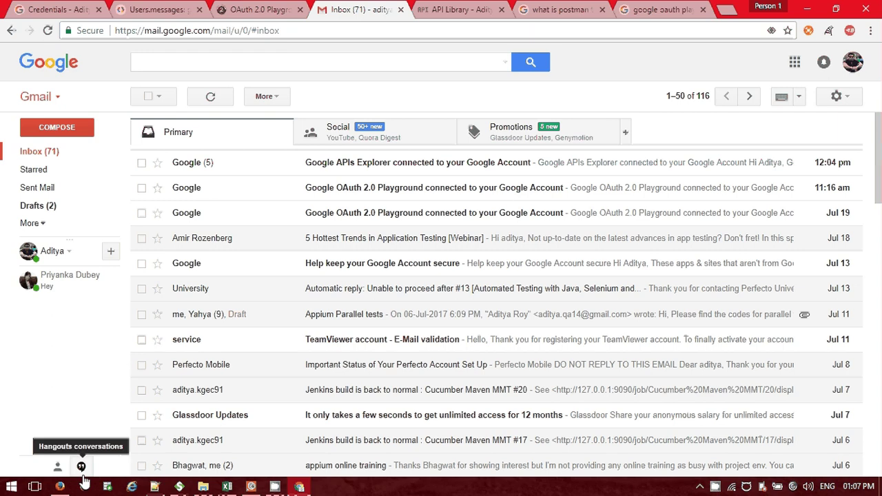
# Open the Users.labels create reference page and select its POST request URL.
pyautogui.click(253, 487)
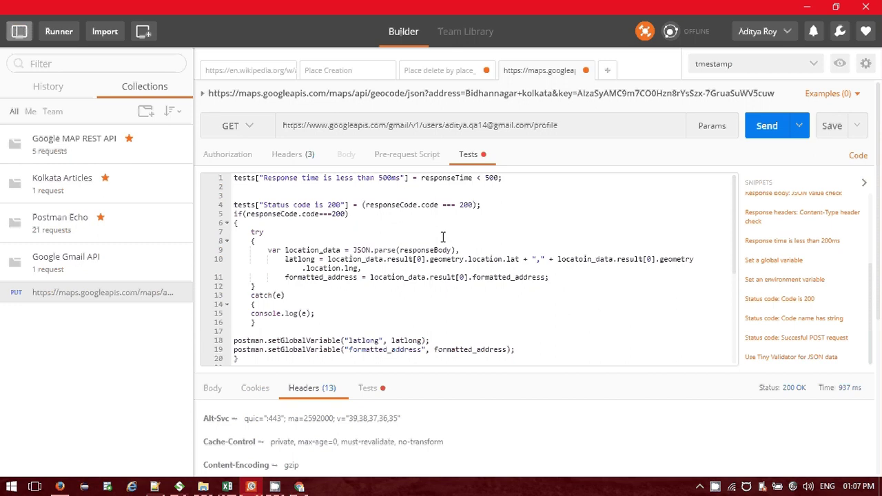
pyautogui.hotkey('alt', 'Tab')
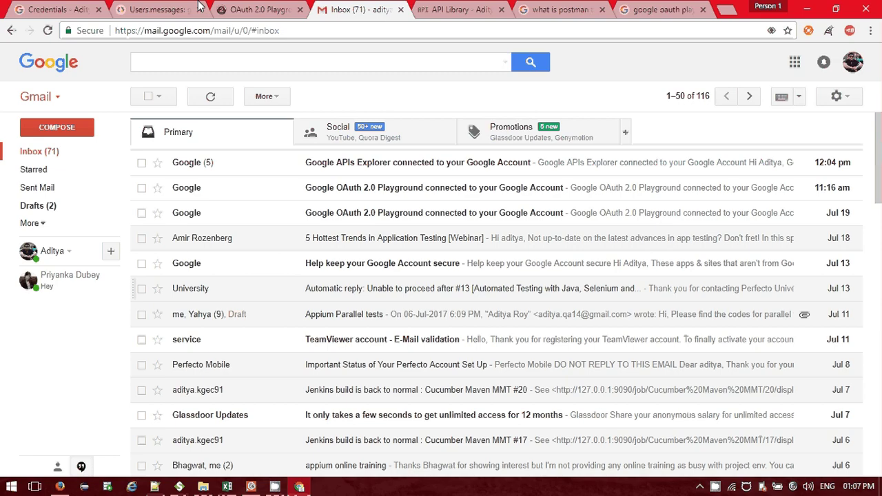
pyautogui.hotkey('ctrl', '1')
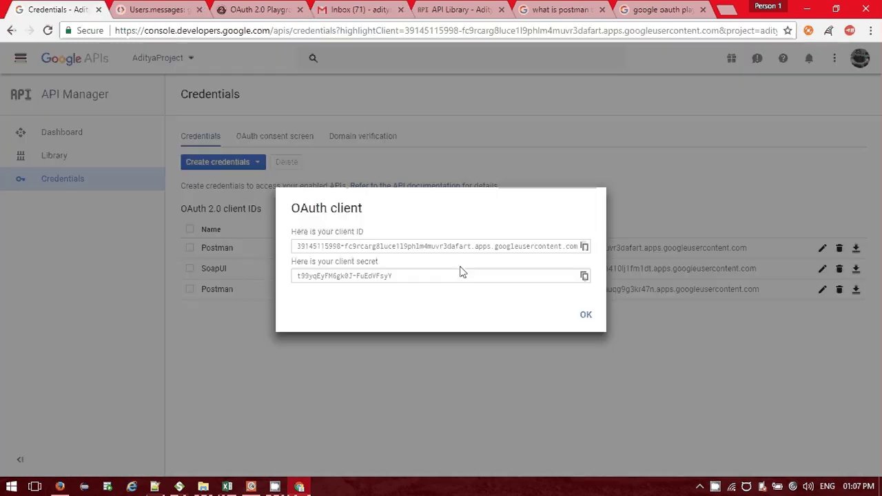
pyautogui.hotkey('ctrl', '2')
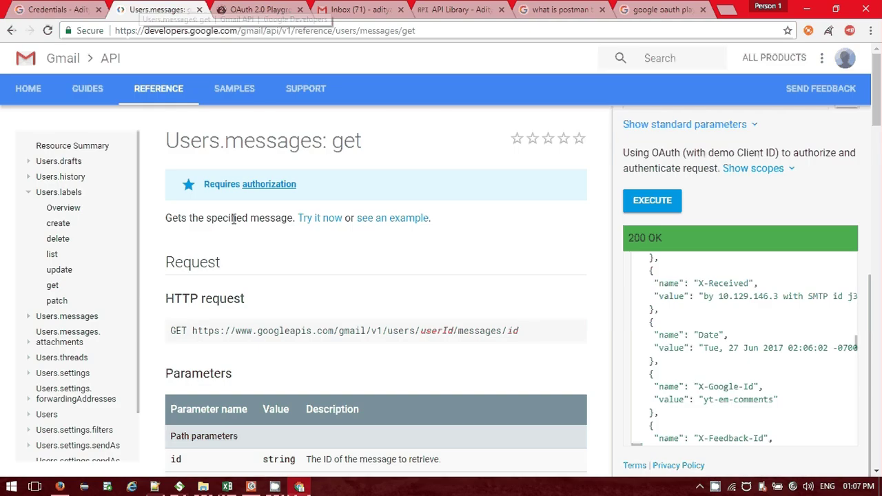
pyautogui.click(69, 227)
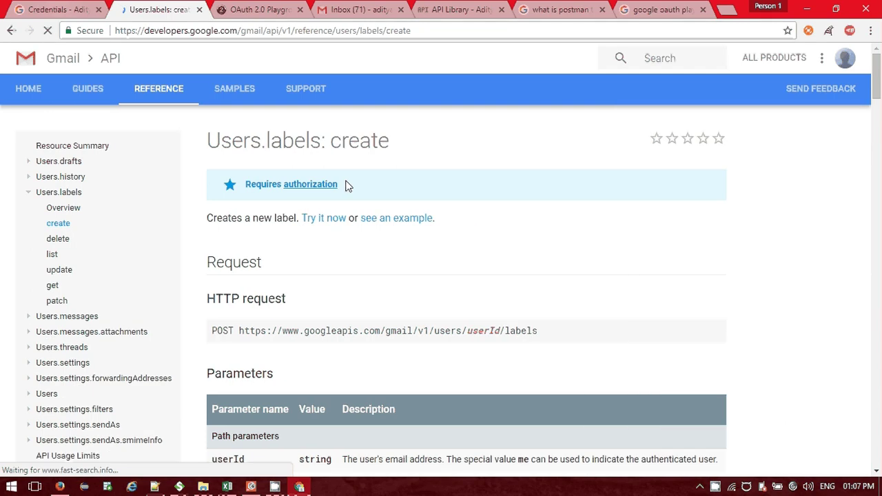
pyautogui.scroll(-1, 368, 244)
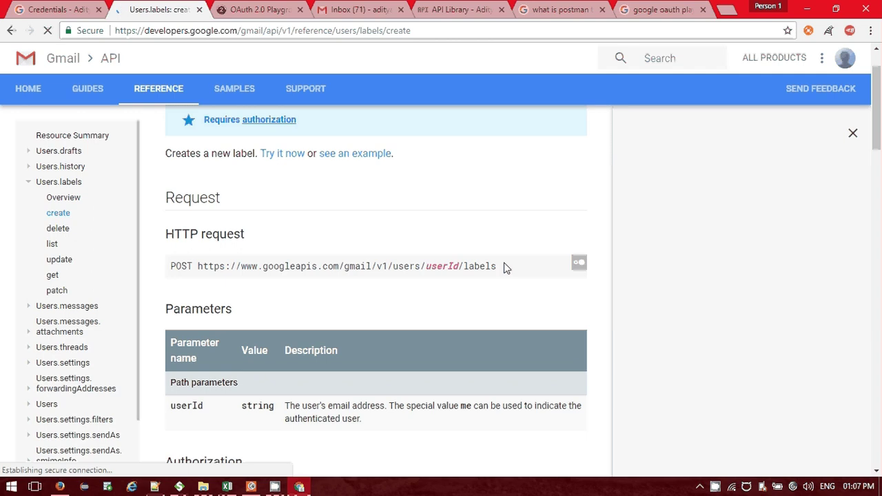
pyautogui.moveTo(497, 267); pyautogui.dragTo(197, 268)
pyautogui.hotkey('ctrl', 'c')
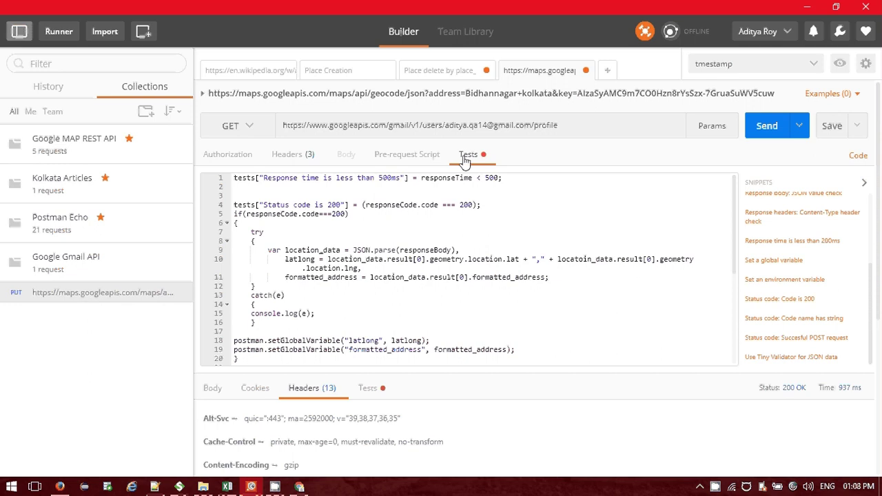
# Replace the Postman request URL with the labels endpoint, putting the account's e-mail as userId.
pyautogui.click(569, 129)
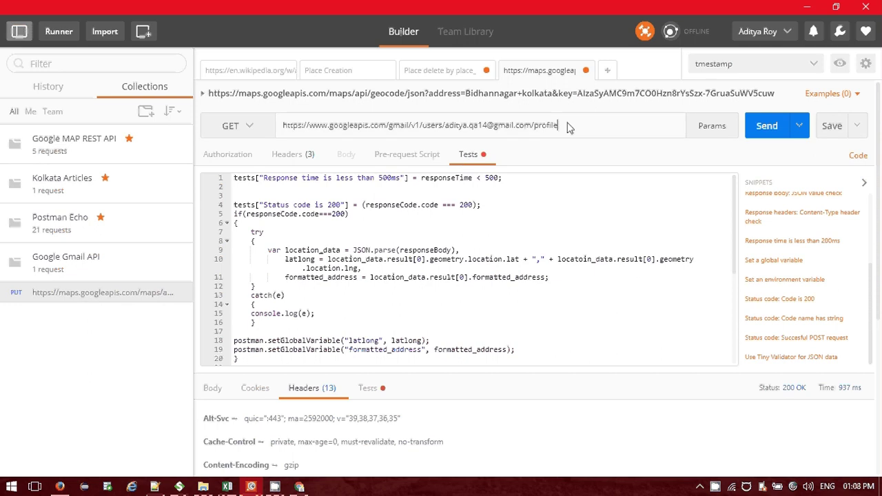
pyautogui.click(293, 140)
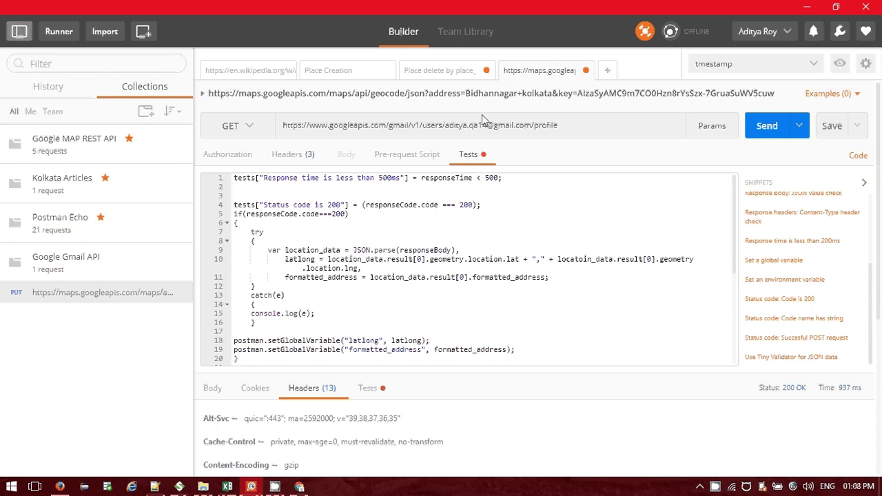
pyautogui.click(569, 127)
pyautogui.moveTo(569, 130); pyautogui.dragTo(279, 124)
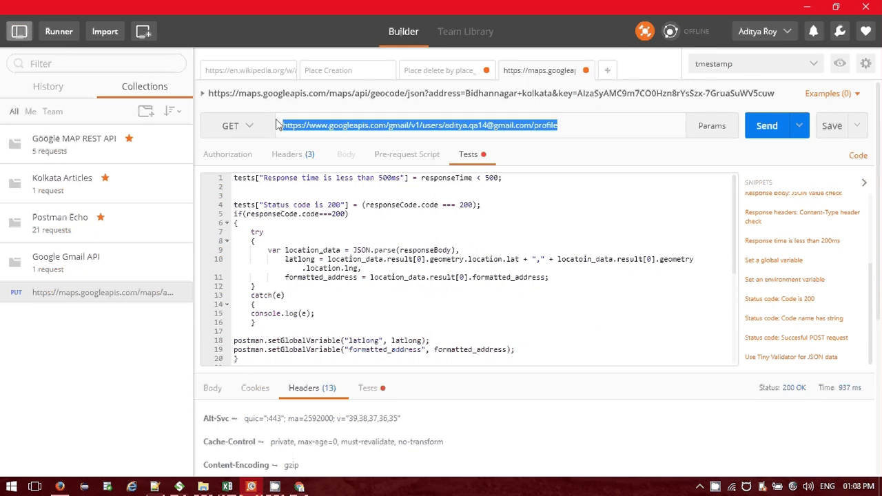
pyautogui.hotkey('ctrl', 'v')
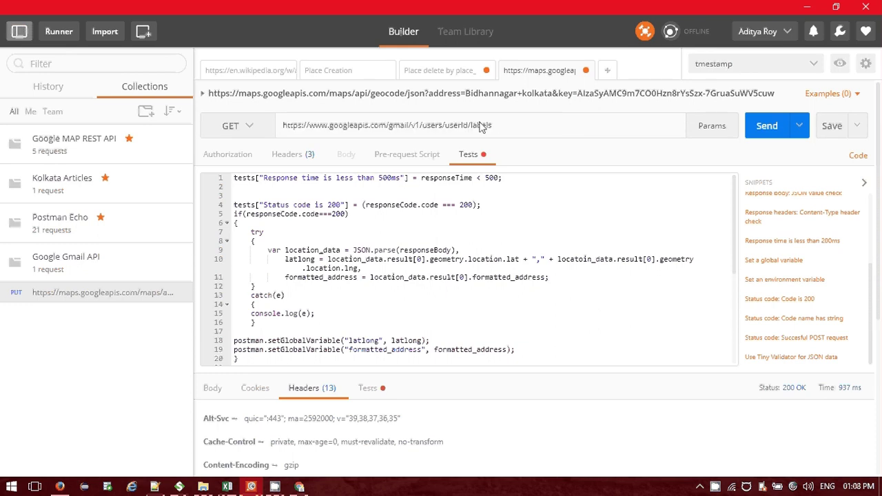
pyautogui.doubleClick(461, 127)
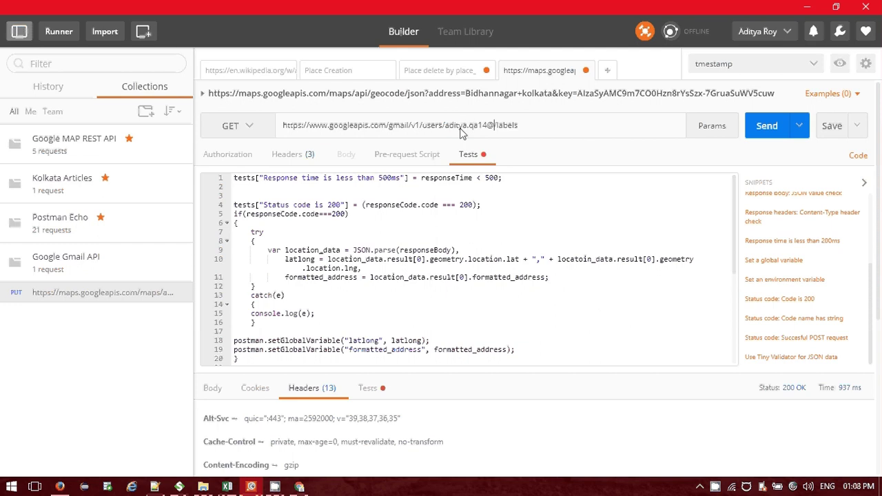
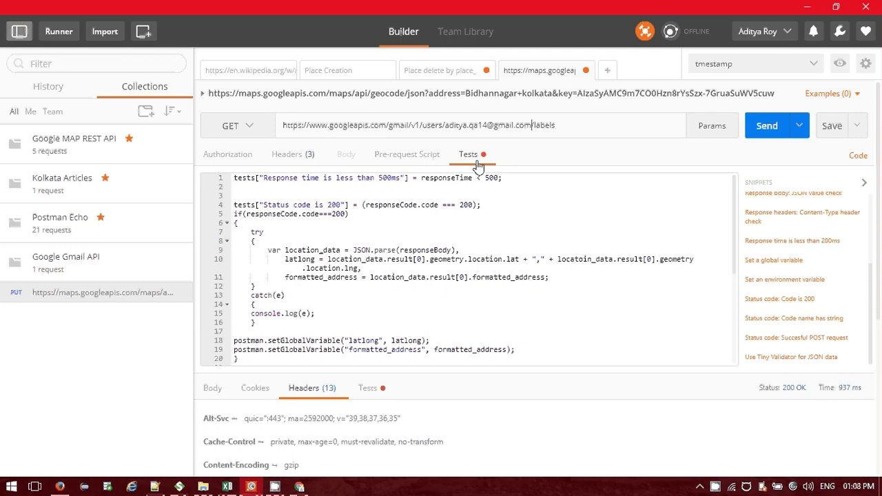
# Review the request's headers and query params and the previous response body and cookies.
pyautogui.click(287, 158)
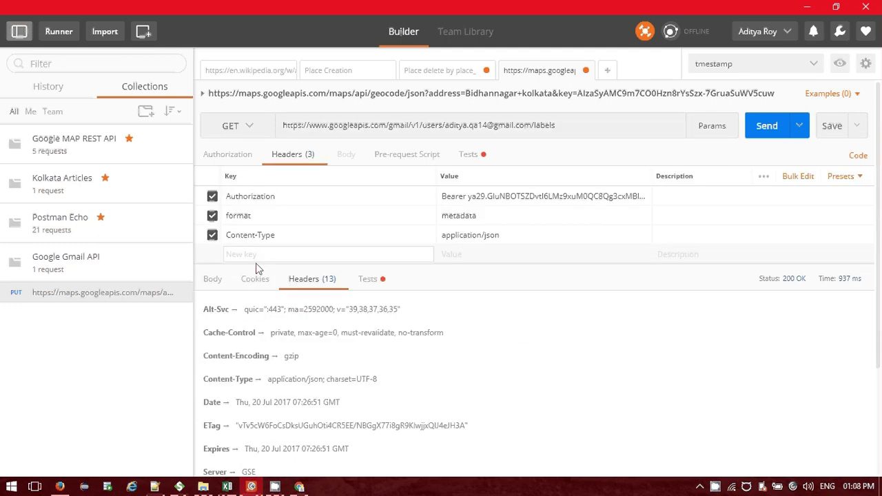
pyautogui.click(715, 129)
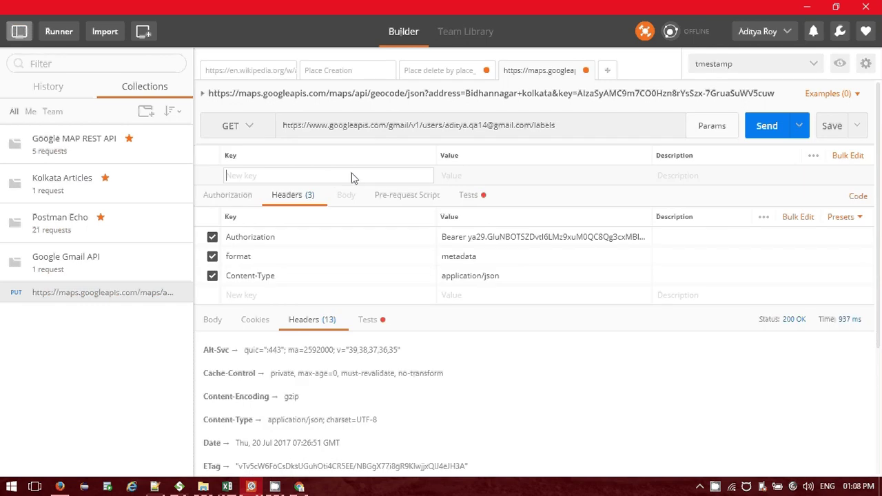
pyautogui.write('userId')
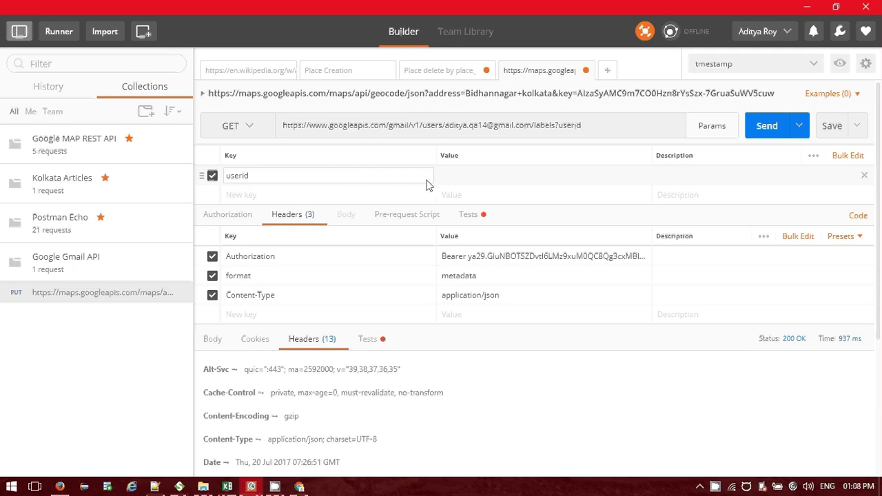
pyautogui.press('BackSpace')
pyautogui.press('BackSpace')
pyautogui.press('BackSpace')
pyautogui.press('BackSpace')
pyautogui.press('BackSpace')
pyautogui.press('BackSpace')
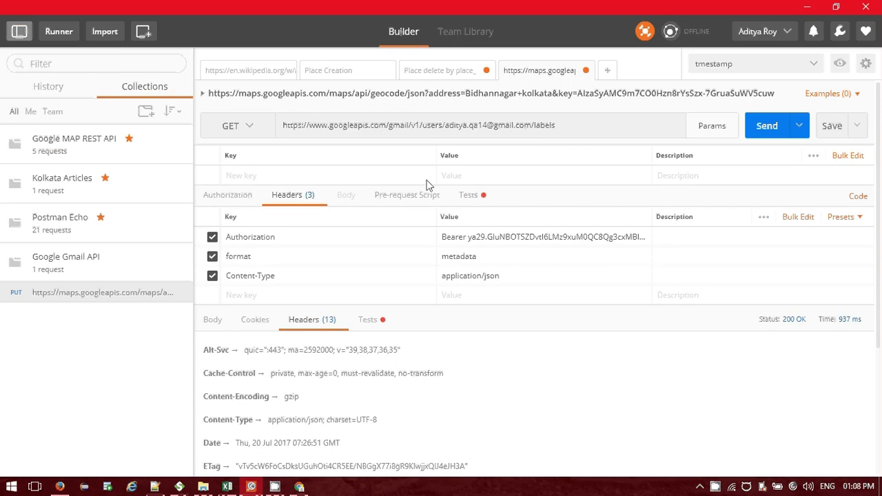
pyautogui.click(811, 156)
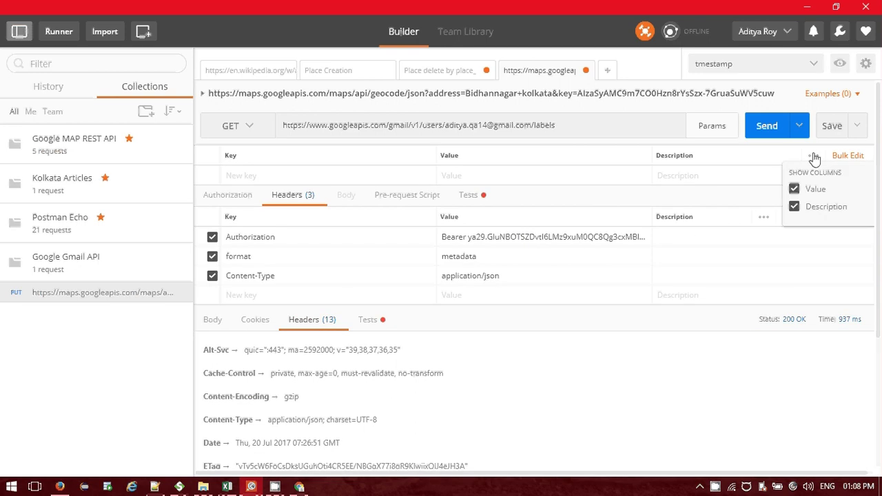
pyautogui.click(346, 149)
pyautogui.click(712, 135)
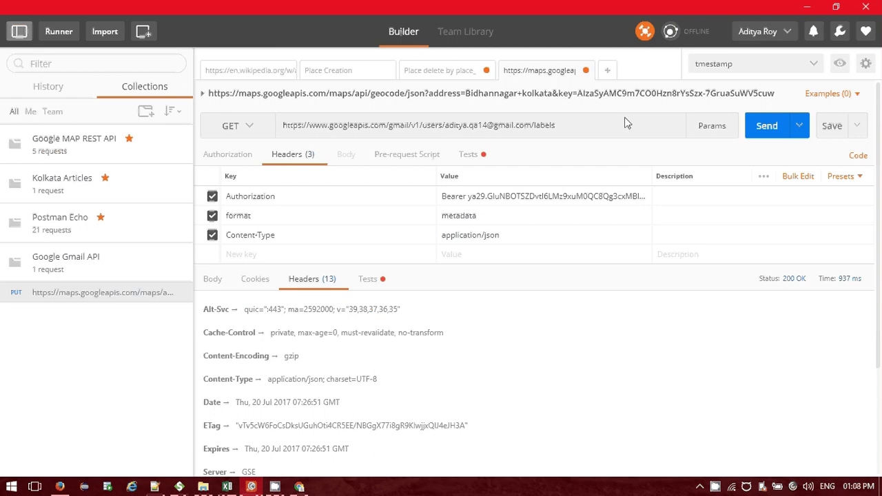
pyautogui.click(213, 279)
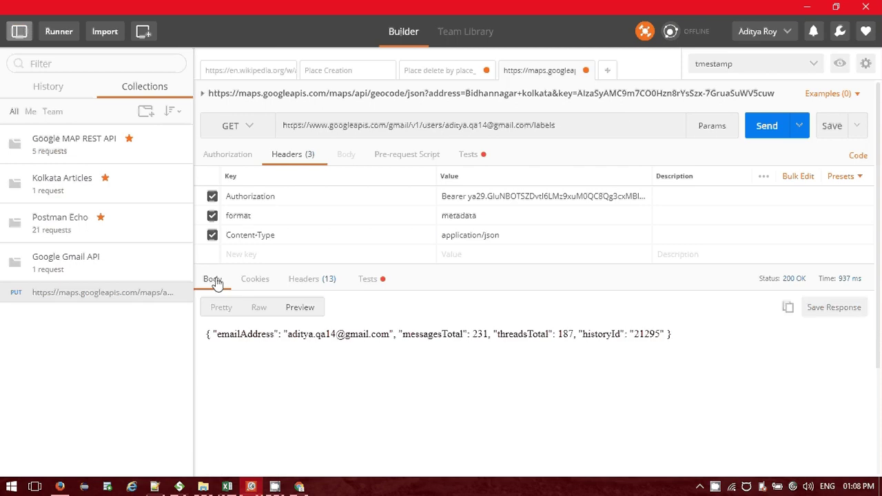
pyautogui.click(254, 281)
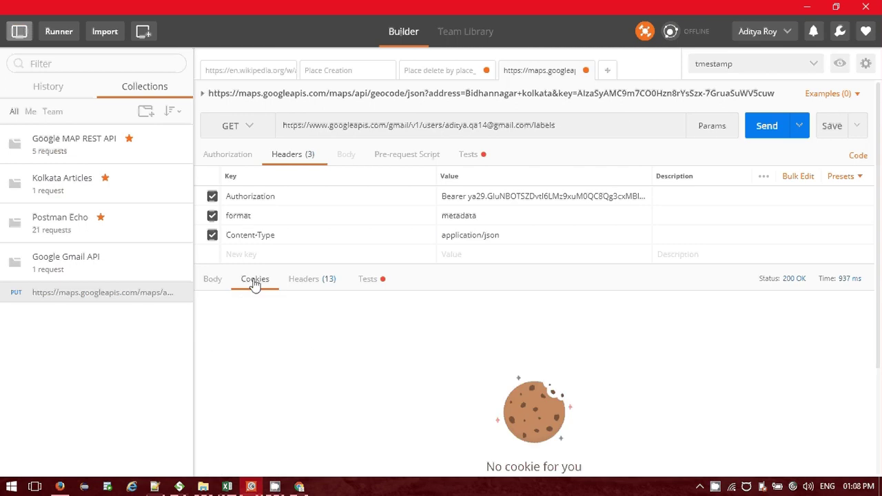
pyautogui.click(307, 487)
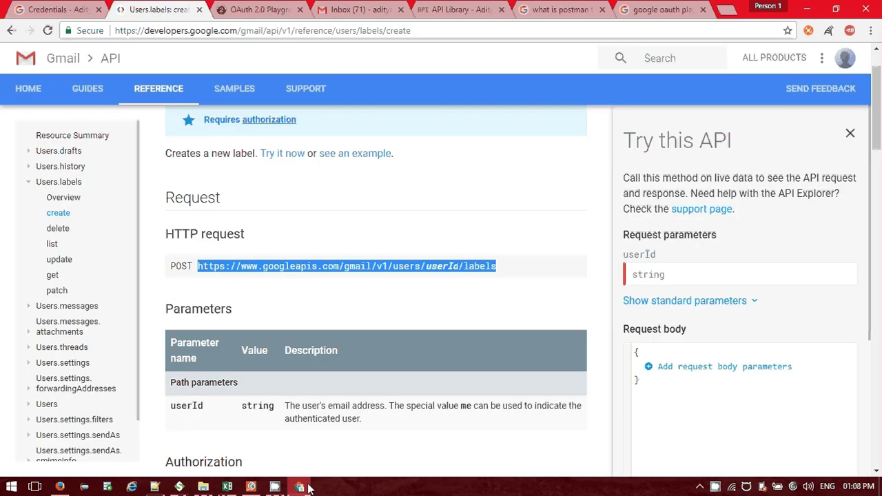
# Add body fields name "Postman" and messageListVisibility "unhide" in Try this API.
pyautogui.click(388, 307)
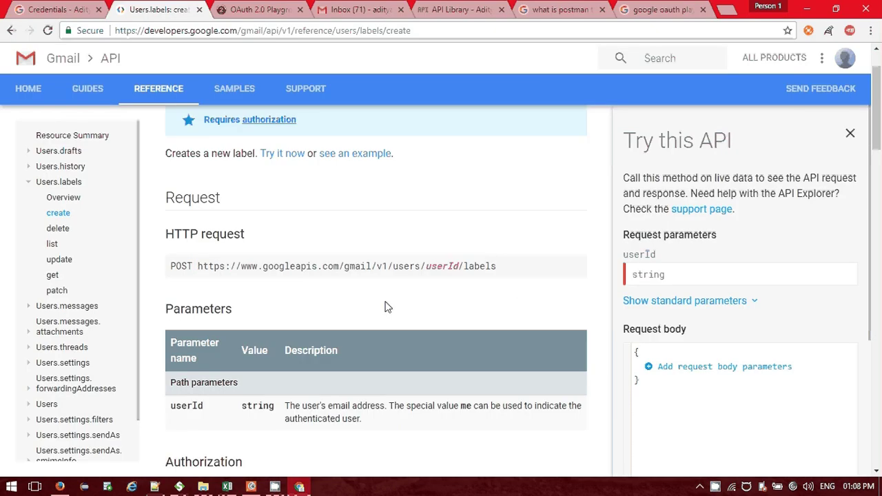
pyautogui.click(651, 367)
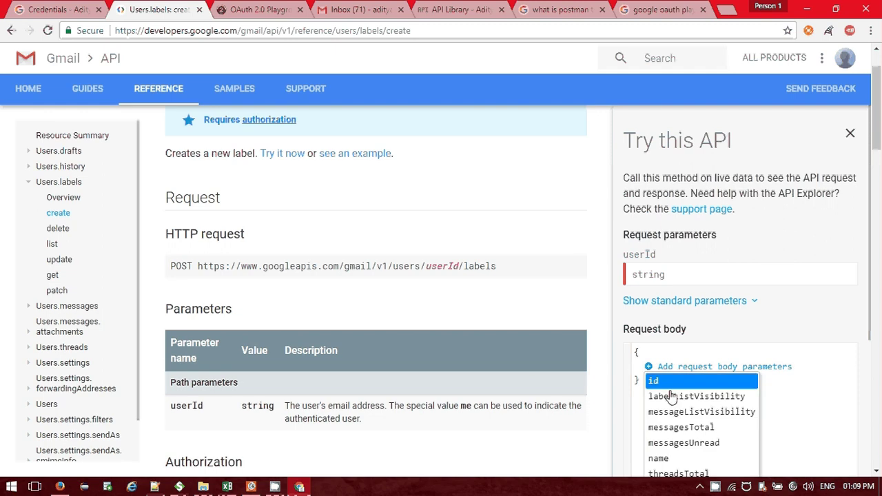
pyautogui.click(679, 458)
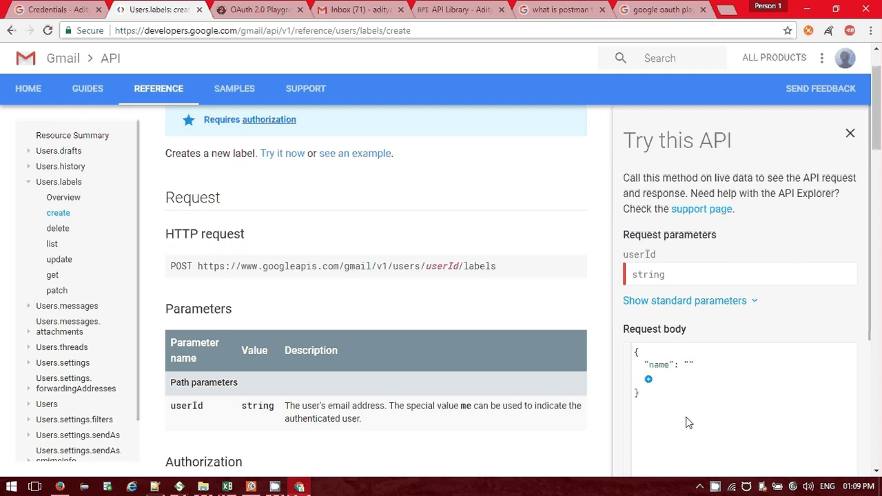
pyautogui.write('Postman_')
pyautogui.press('BackSpace')
pyautogui.click(647, 381)
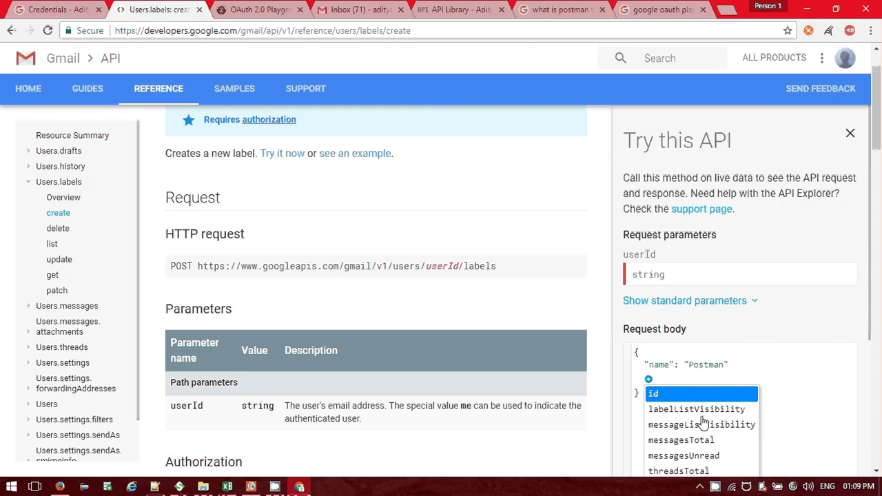
pyautogui.click(703, 425)
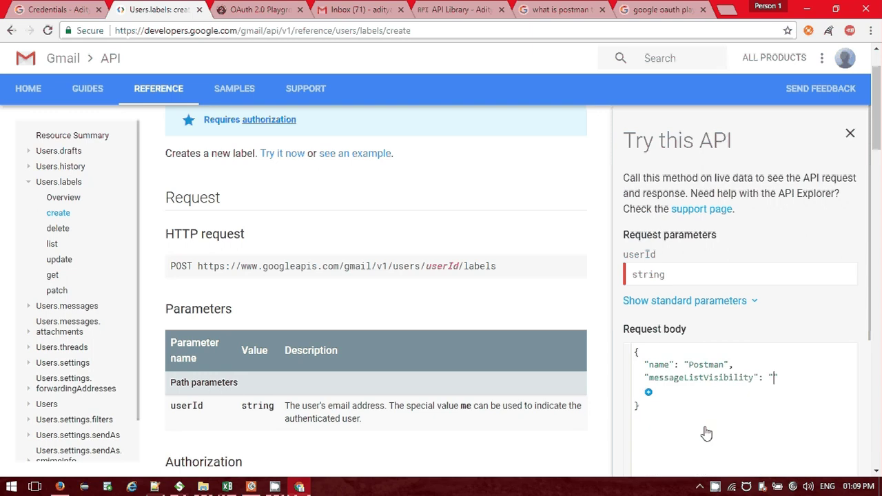
pyautogui.write('unhide')
# Add "id": "Postman" and a type field to the body, then bring up the Gmail inbox.
pyautogui.click(648, 393)
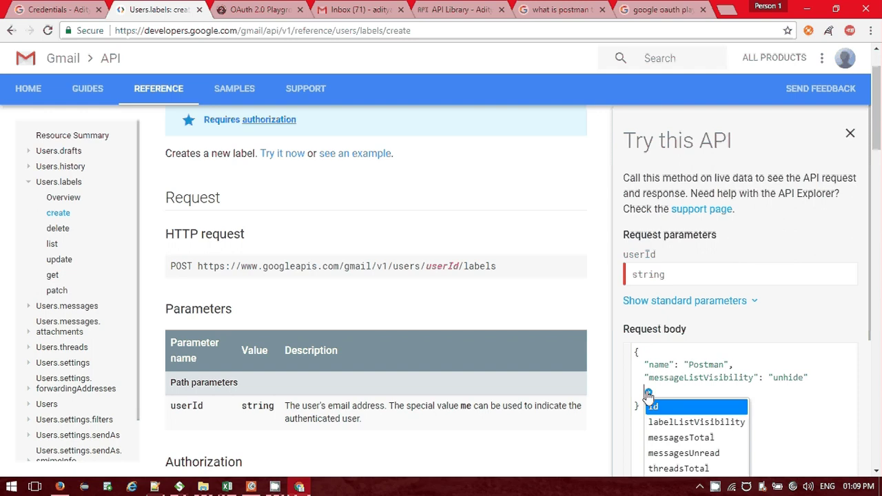
pyautogui.press('Escape')
pyautogui.write('"id": "')
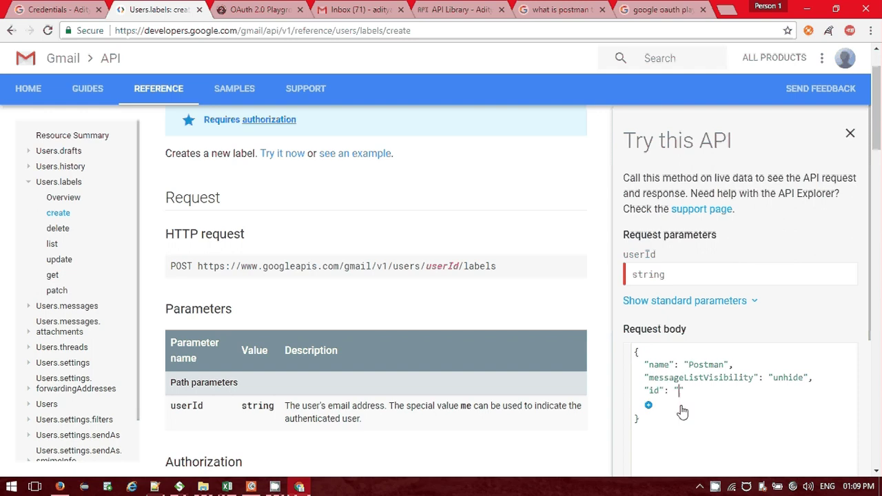
pyautogui.write('Postman')
pyautogui.click(648, 406)
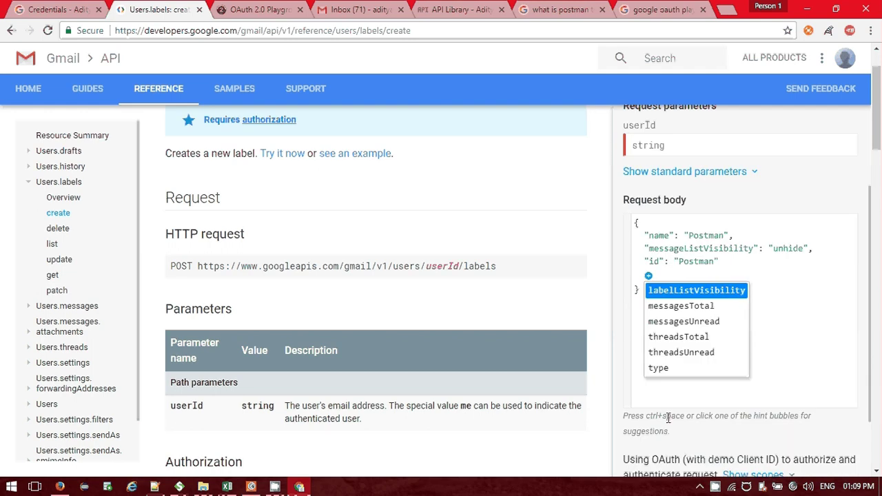
pyautogui.click(672, 375)
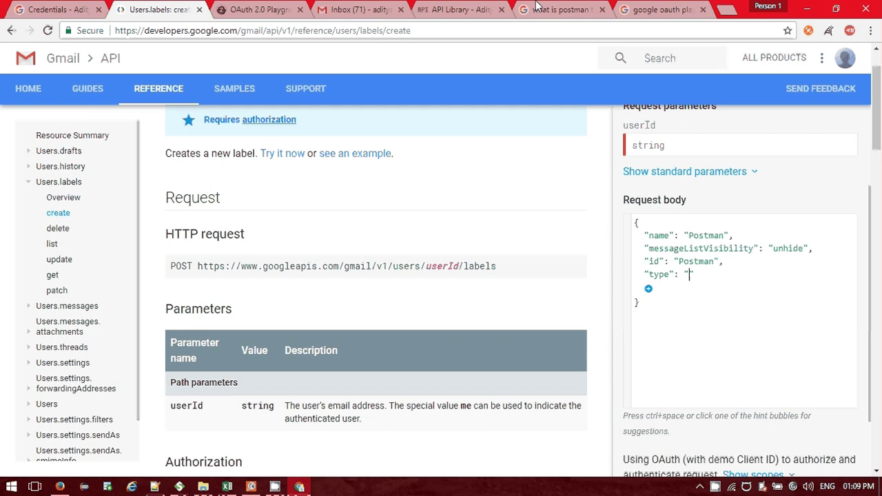
pyautogui.click(358, 9)
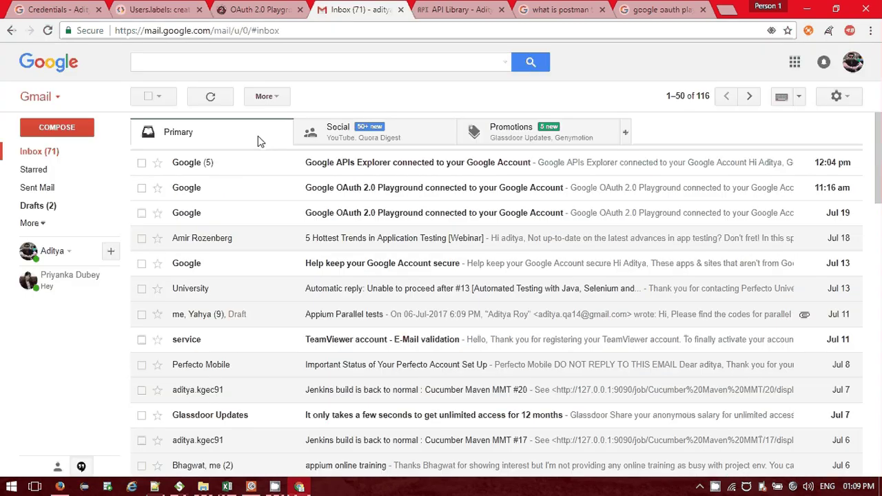
pyautogui.rightClick(41, 152)
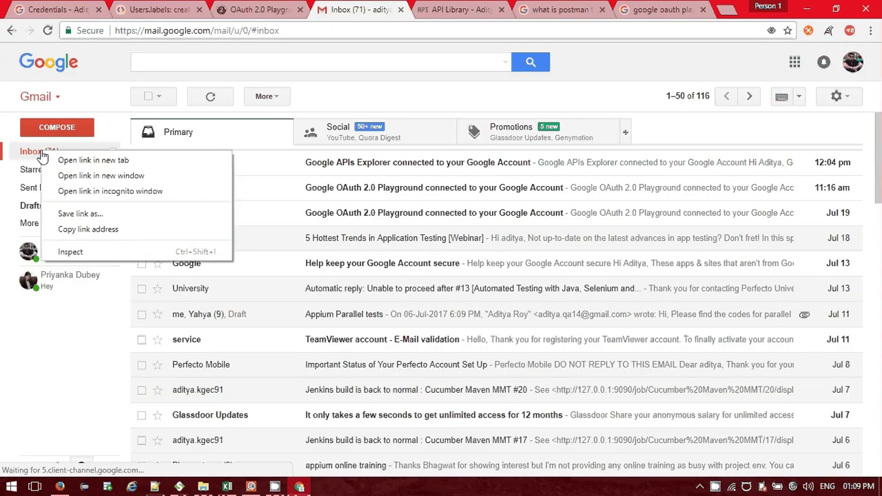
# Look over the Gmail inbox options and the OAuth 2.0 Playground token response.
pyautogui.press('Escape')
pyautogui.click(113, 153)
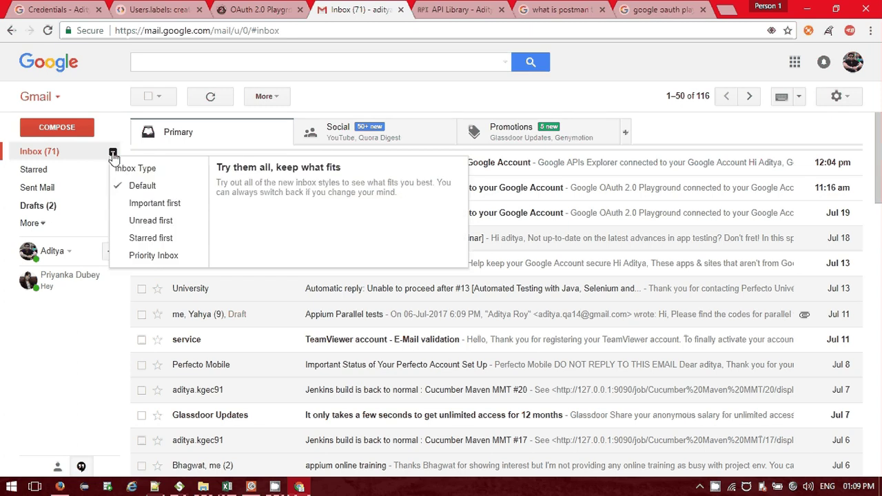
pyautogui.click(113, 153)
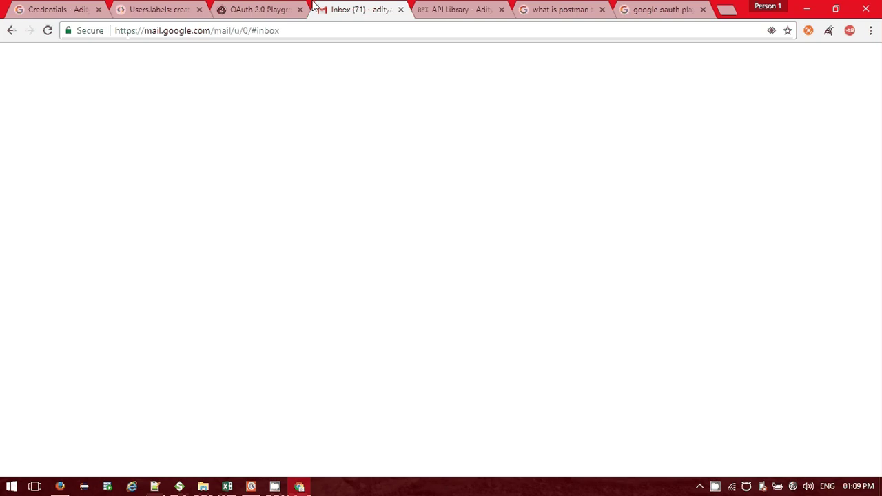
pyautogui.click(309, 8)
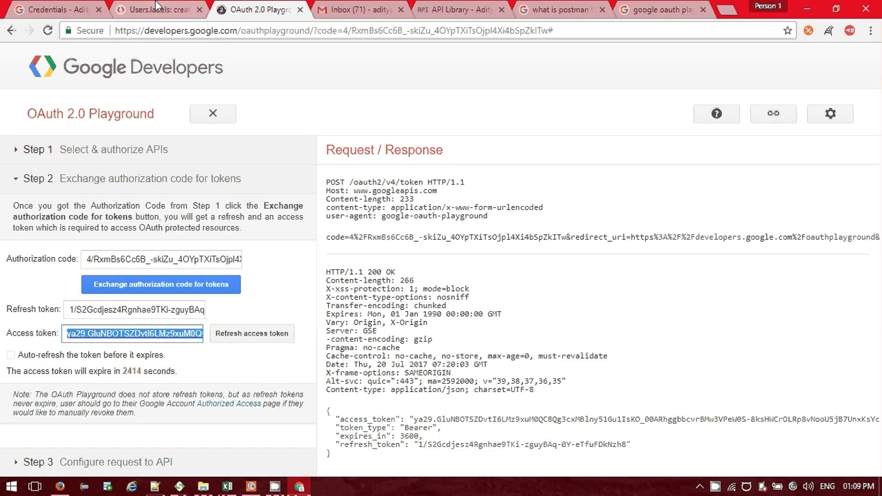
# Delete the empty type field from the label-create body, keeping name, messageListVisibility and id.
pyautogui.click(157, 8)
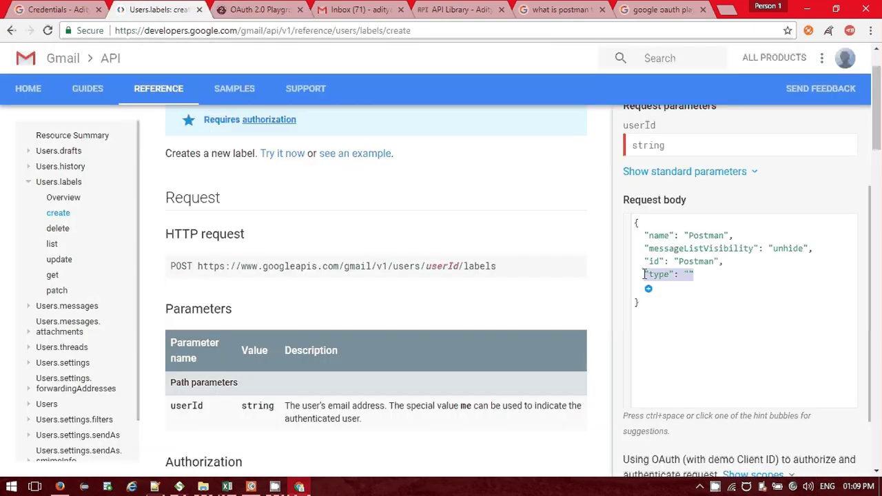
pyautogui.press('BackSpace')
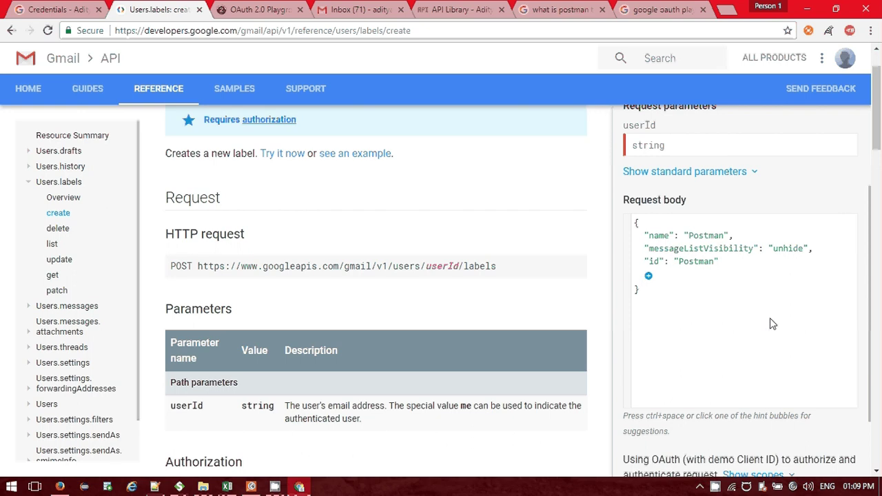
pyautogui.scroll(2, 751, 331)
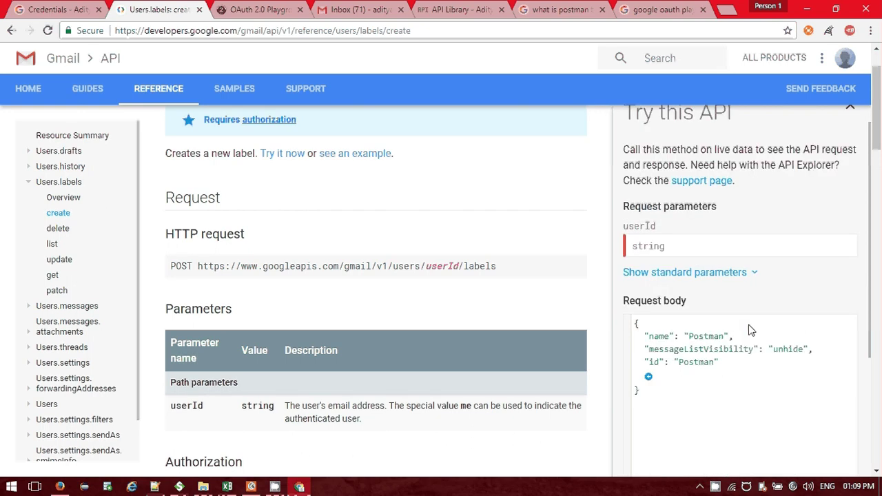
pyautogui.scroll(-1, 690, 332)
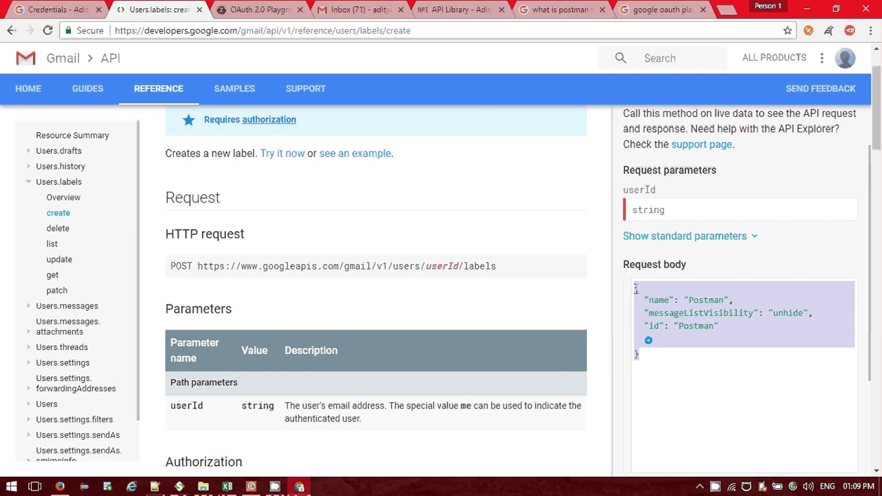
pyautogui.click(252, 487)
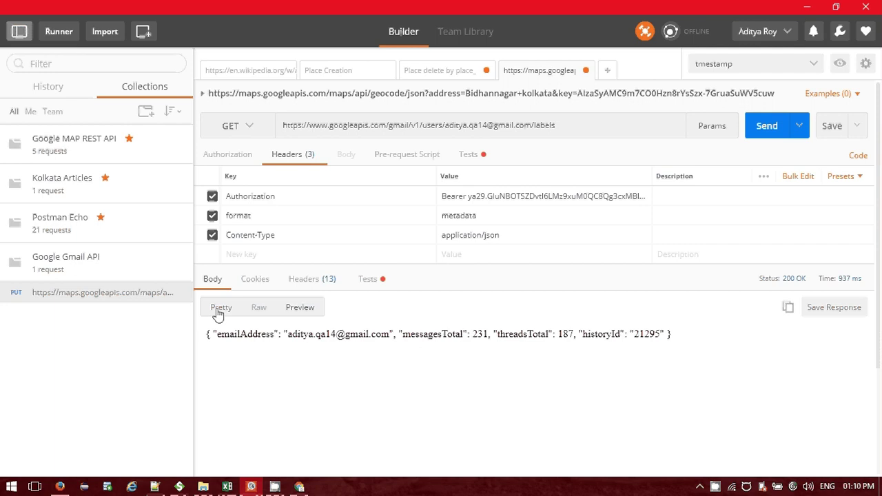
# Show the previous response as Pretty JSON, select it, and check the response cookies.
pyautogui.click(221, 308)
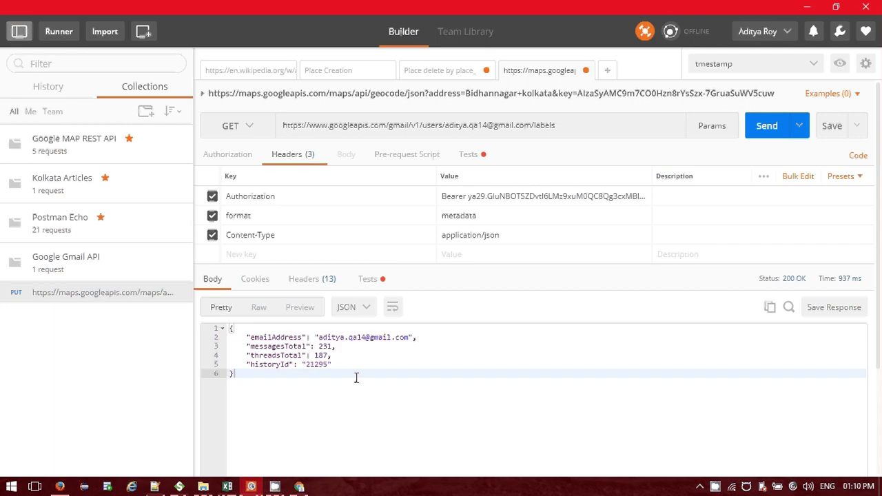
pyautogui.moveTo(333, 394); pyautogui.dragTo(238, 331)
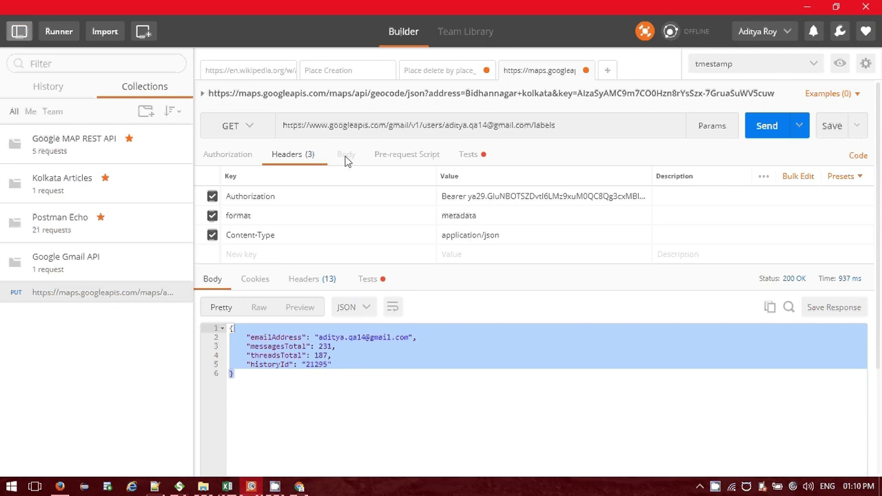
pyautogui.hotkey('ctrl', 'l')
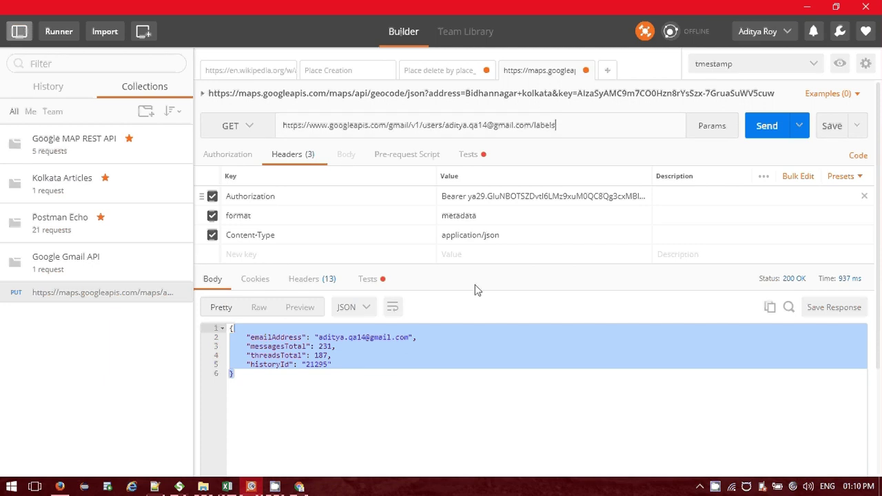
pyautogui.click(449, 428)
pyautogui.click(274, 235)
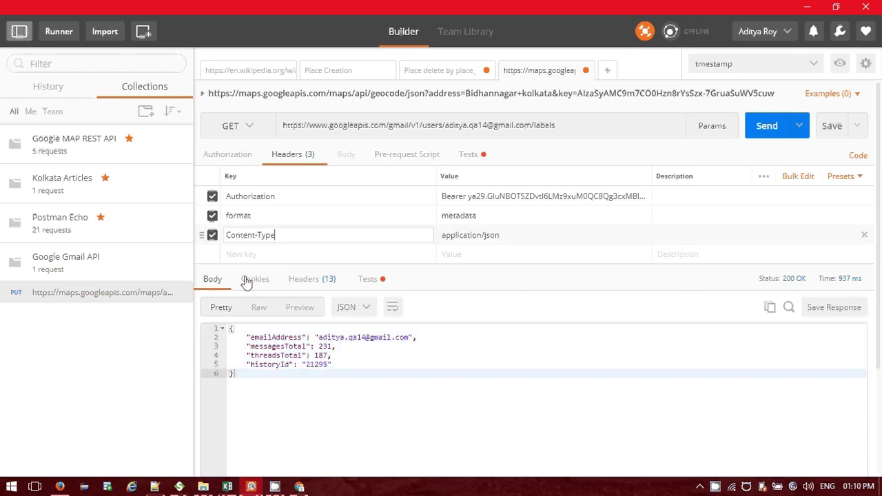
pyautogui.click(253, 279)
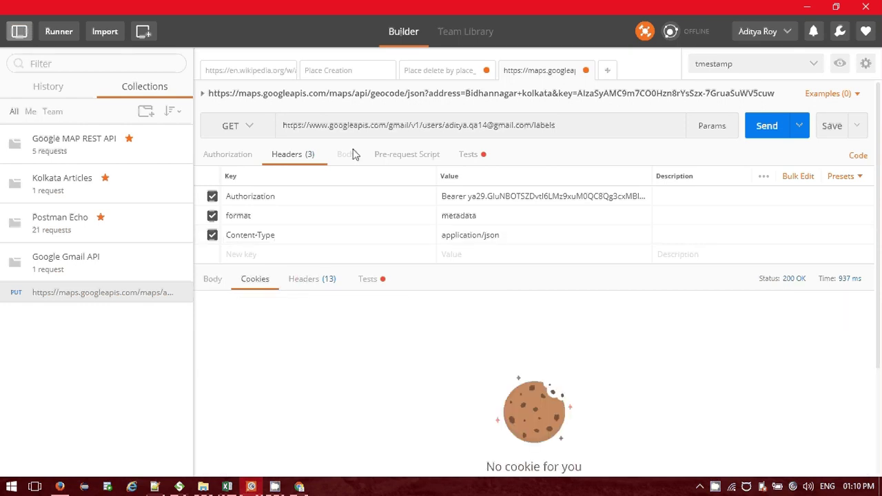
# Change the labels request method from GET to POST and open its Body editor.
pyautogui.click(238, 155)
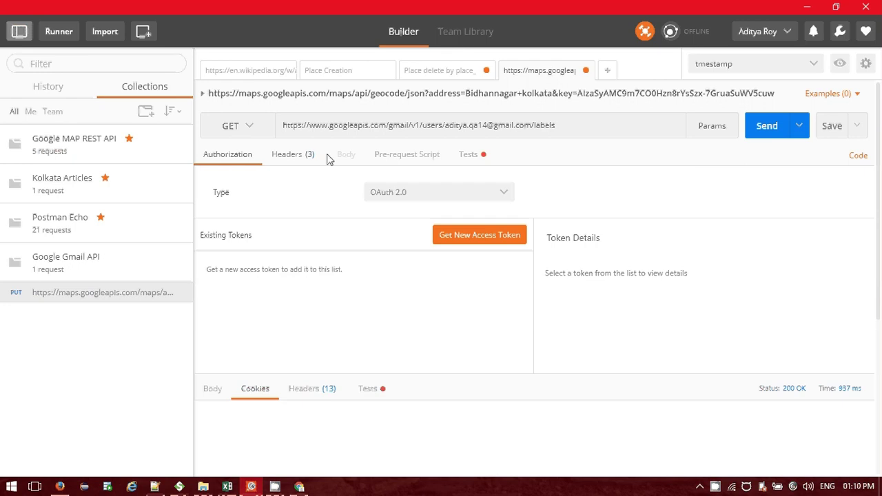
pyautogui.click(258, 133)
pyautogui.click(230, 173)
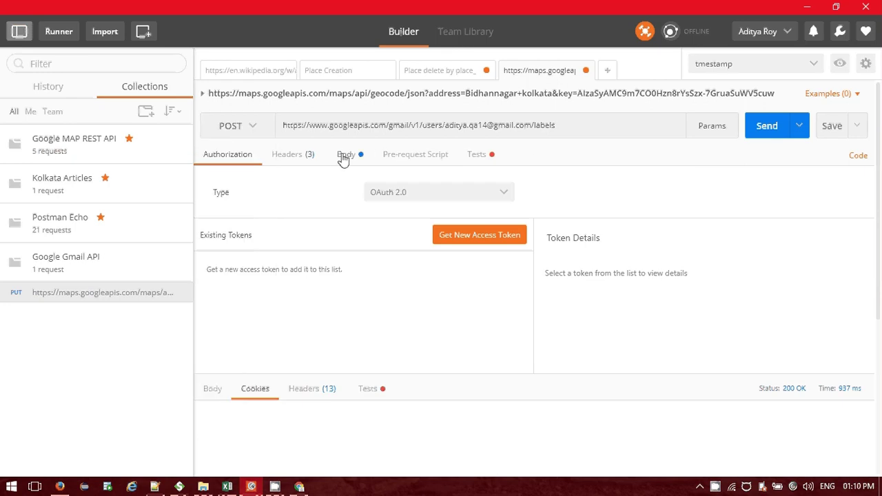
pyautogui.click(343, 155)
# Paste JSON body name Postman, messageListVisibility unhide, id Postman as application/json and send it.
pyautogui.moveTo(300, 233); pyautogui.dragTo(221, 182)
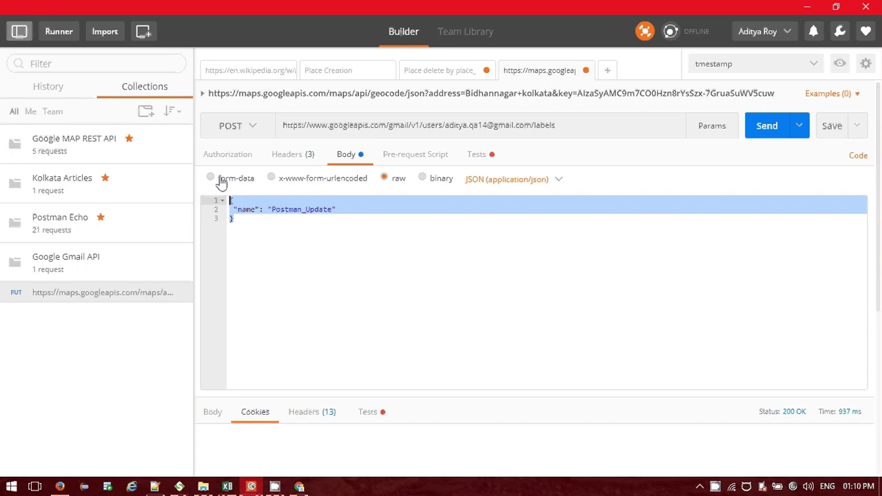
pyautogui.write('{   "name": "Postman",   "messageListVisibility": "unhide",   "id": "Postman" }')
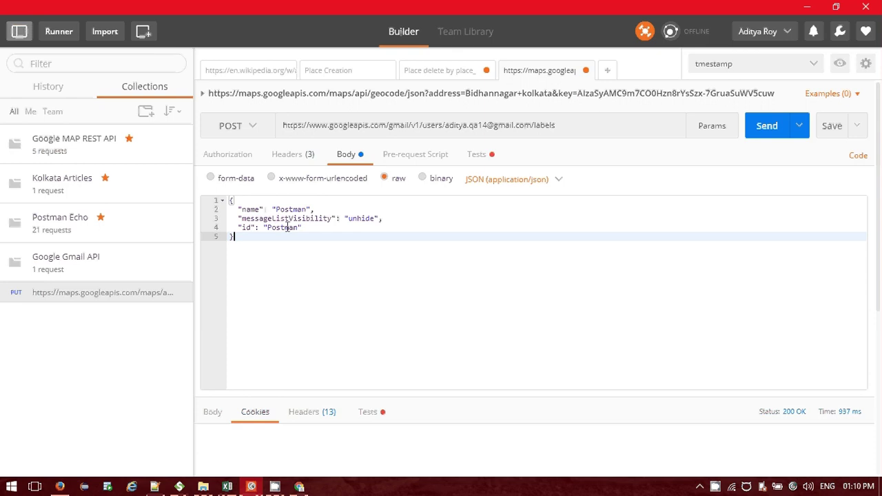
pyautogui.click(544, 180)
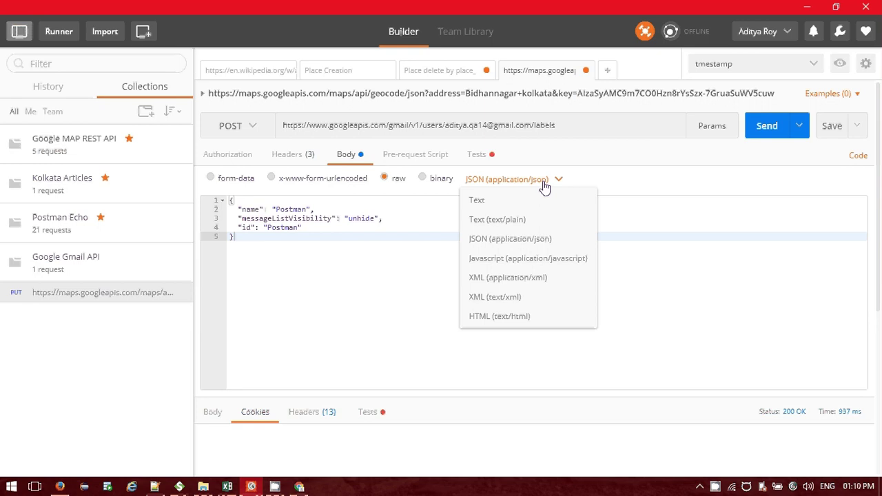
pyautogui.click(529, 240)
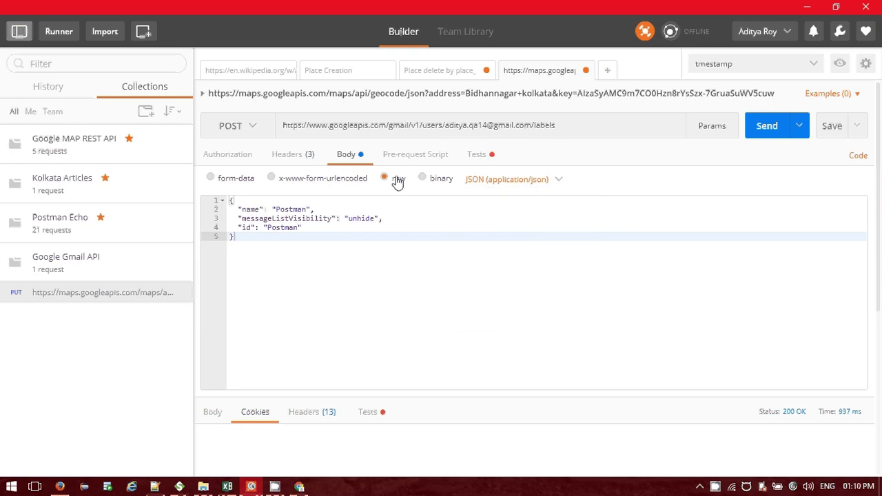
pyautogui.click(496, 181)
pyautogui.click(440, 235)
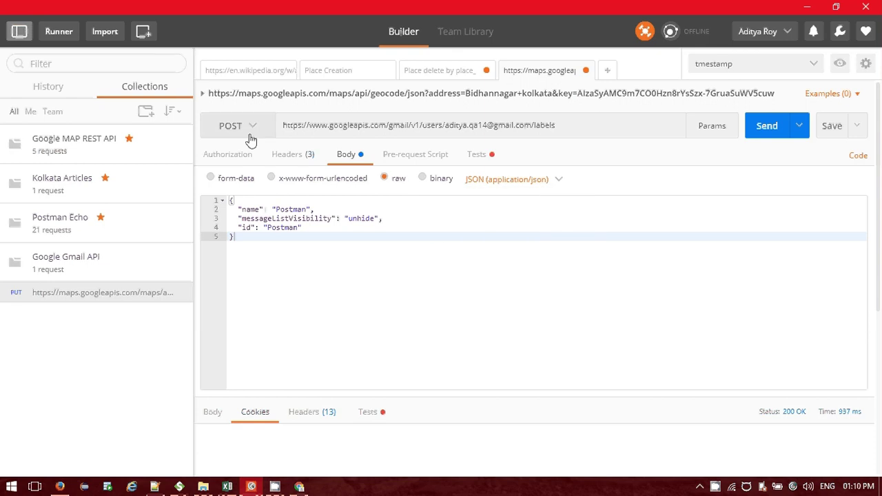
pyautogui.click(765, 126)
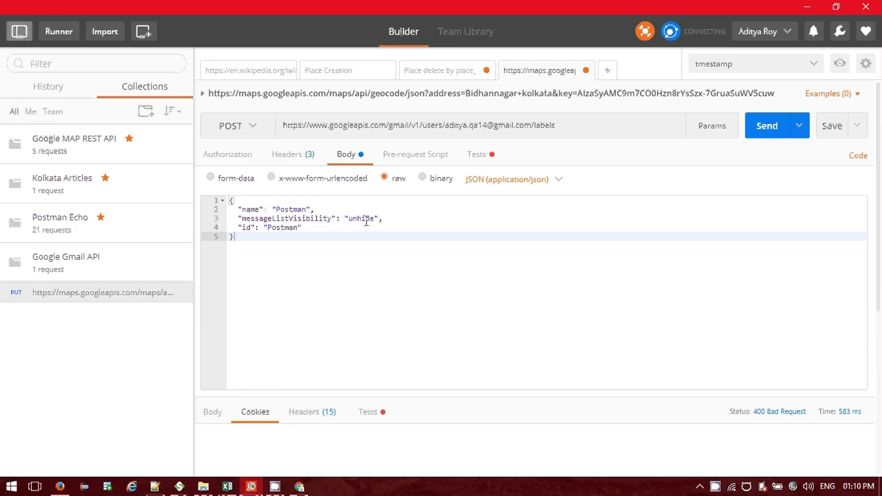
# Remove the messageListVisibility line from the body and resend the label-creation request.
pyautogui.moveTo(362, 219); pyautogui.dragTo(383, 220)
pyautogui.hotkey('ctrl', 'End')
pyautogui.moveTo(381, 218); pyautogui.dragTo(205, 219)
pyautogui.press('BackSpace')
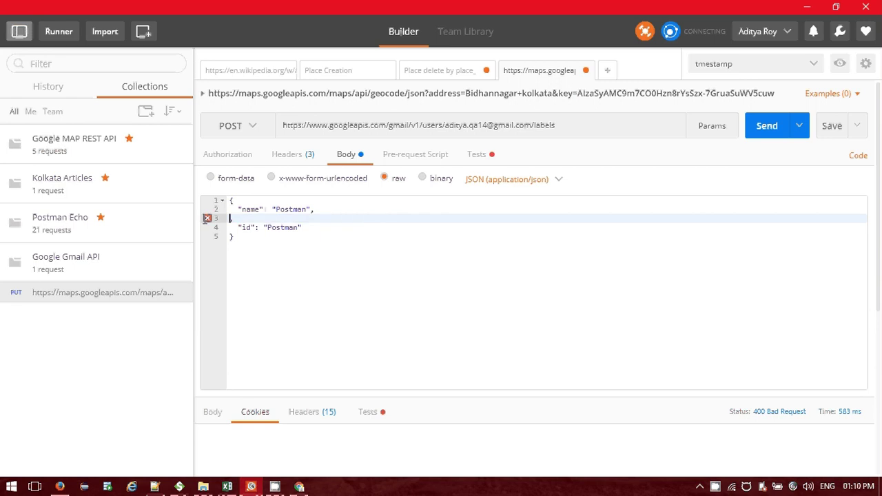
pyautogui.press('BackSpace')
pyautogui.press('BackSpace')
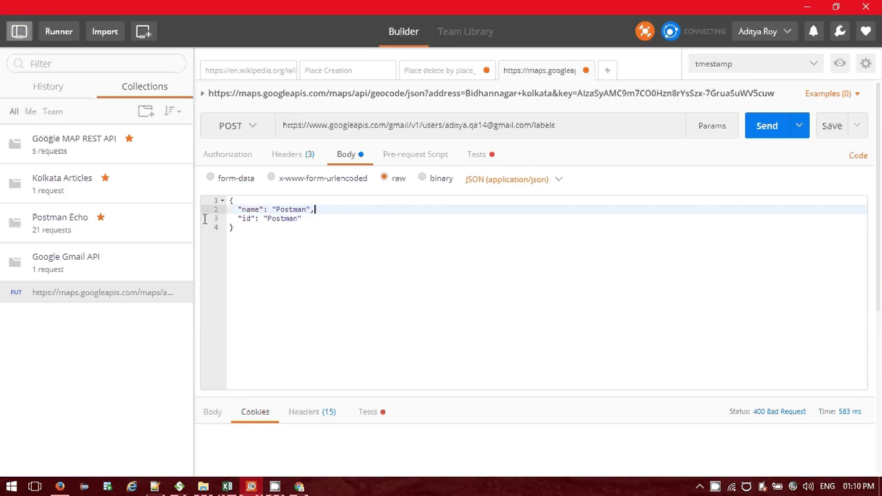
pyautogui.click(781, 127)
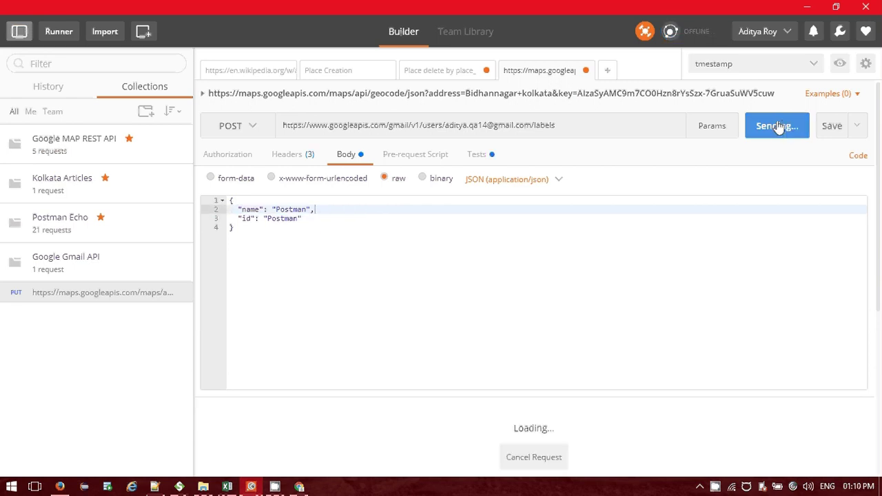
# Check the 400 response headers, then go back to the Gmail API reference page.
pyautogui.click(314, 412)
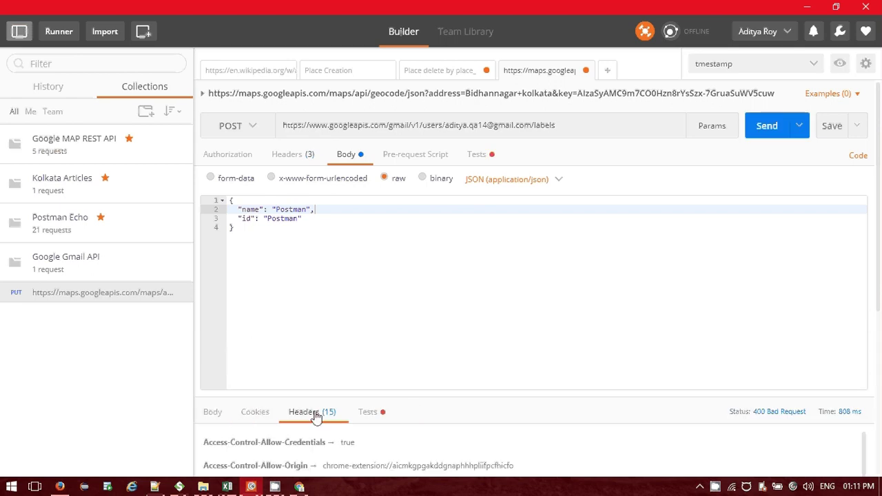
pyautogui.scroll(-3, 318, 423)
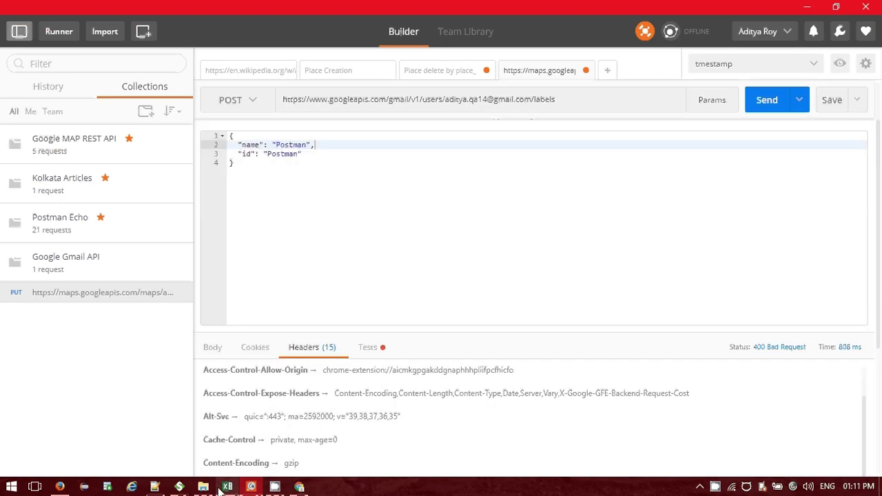
pyautogui.click(299, 487)
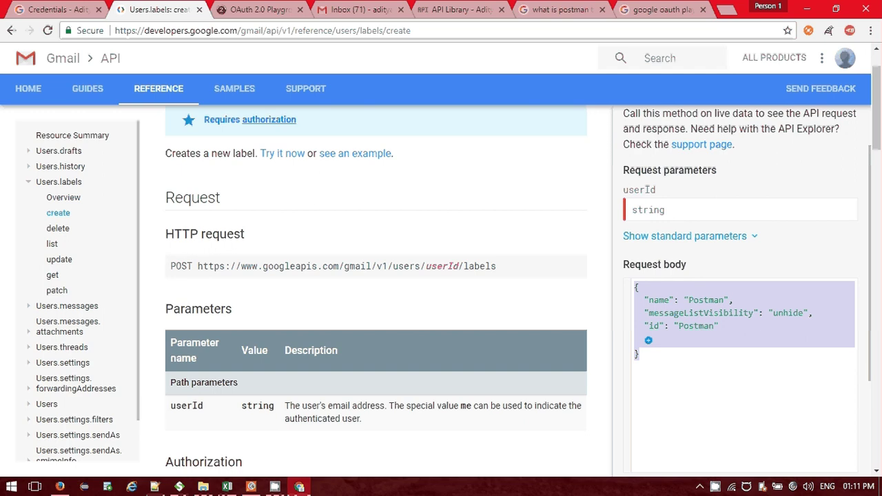
# Enter the account's e-mail as userId, execute, and review the 400 invalid-unhide error.
pyautogui.scroll(-1, 703, 275)
pyautogui.scroll(3, 703, 276)
pyautogui.click(661, 274)
pyautogui.write('a')
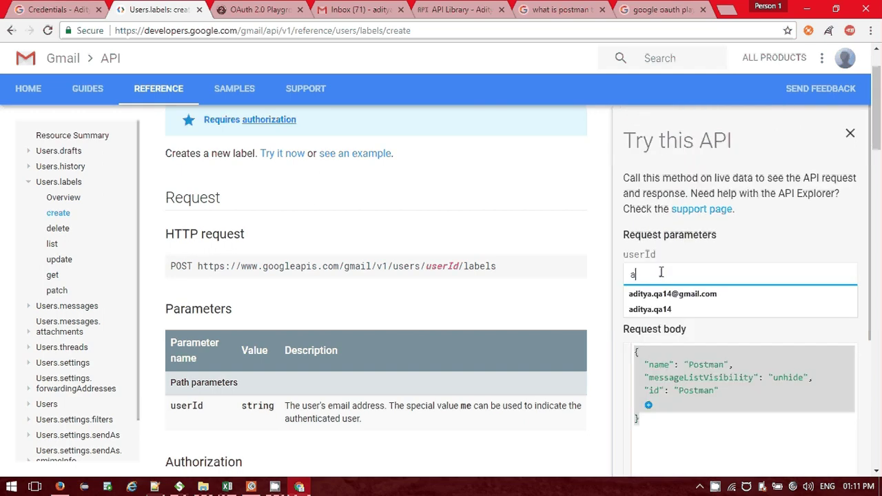
pyautogui.scroll(-3, 672, 317)
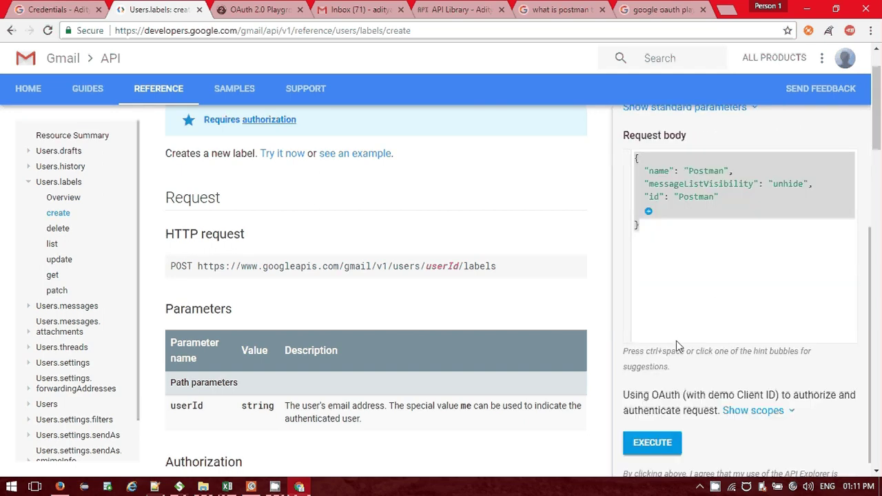
pyautogui.click(654, 444)
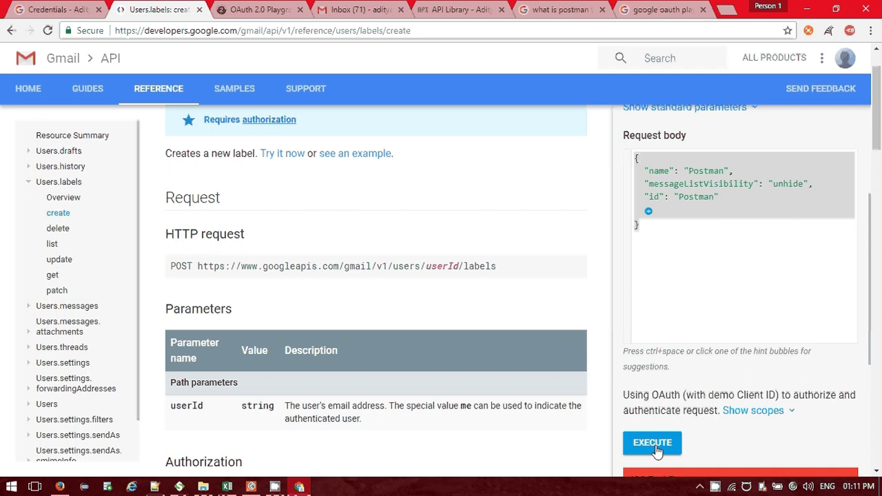
pyautogui.scroll(-2, 789, 412)
pyautogui.scroll(-1, 790, 411)
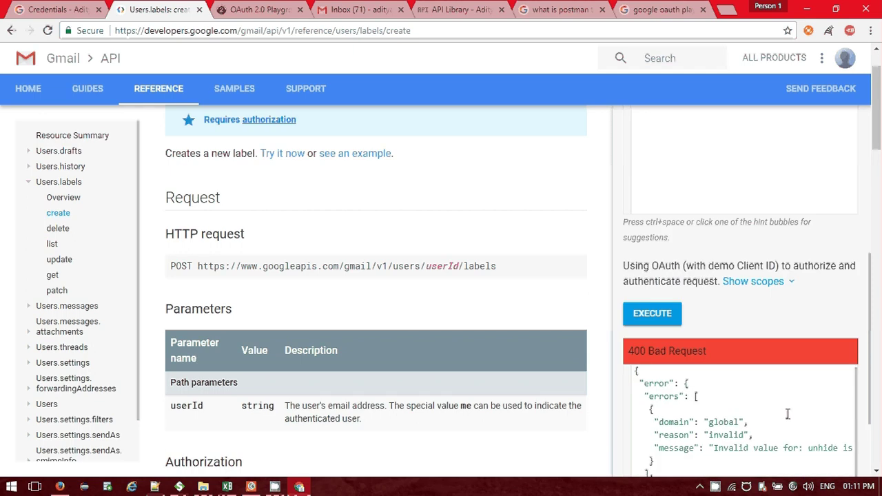
pyautogui.scroll(-2, 788, 413)
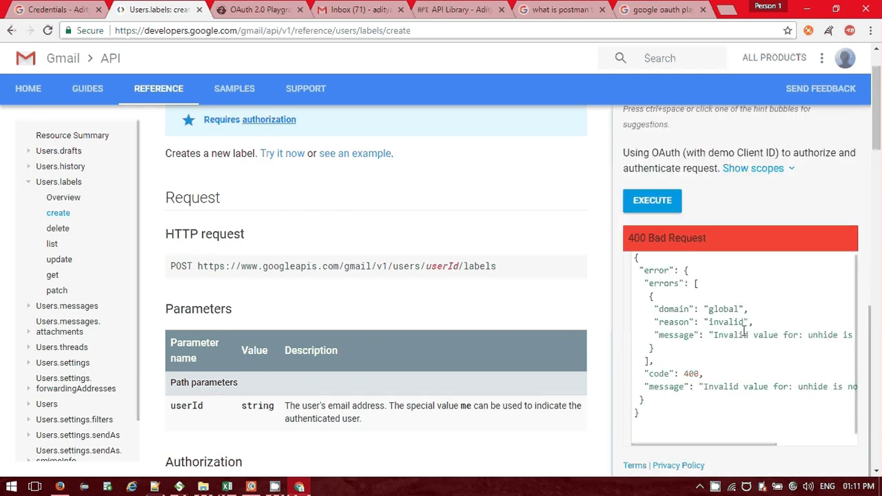
pyautogui.moveTo(730, 445); pyautogui.dragTo(654, 450)
pyautogui.scroll(1, 679, 396)
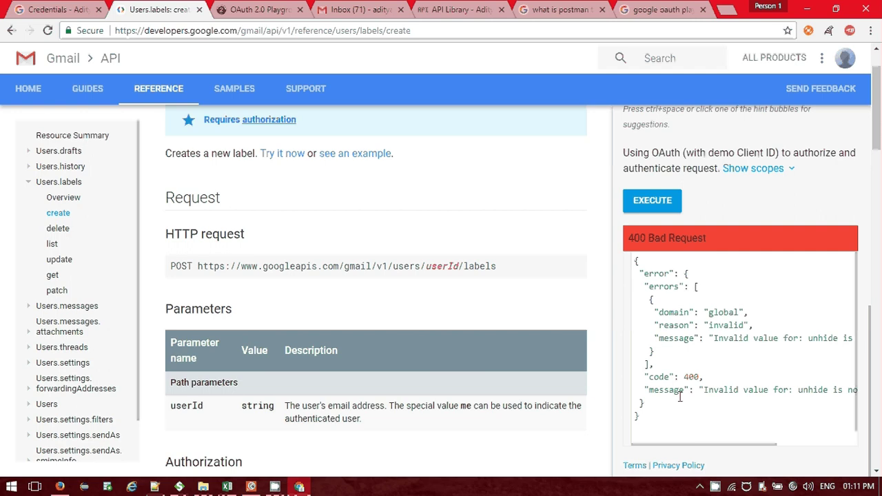
pyautogui.scroll(5, 779, 320)
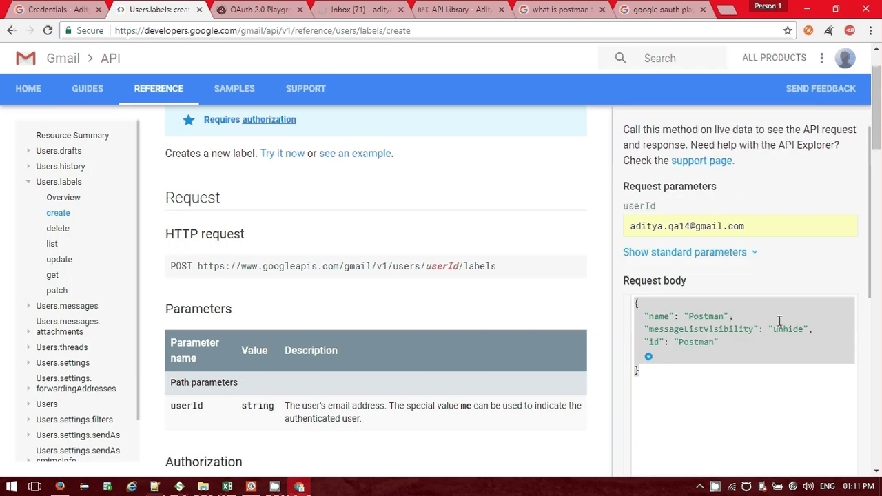
# Delete the messageListVisibility line from the Explorer body and execute the request again.
pyautogui.click(810, 329)
pyautogui.moveTo(813, 329); pyautogui.dragTo(634, 329)
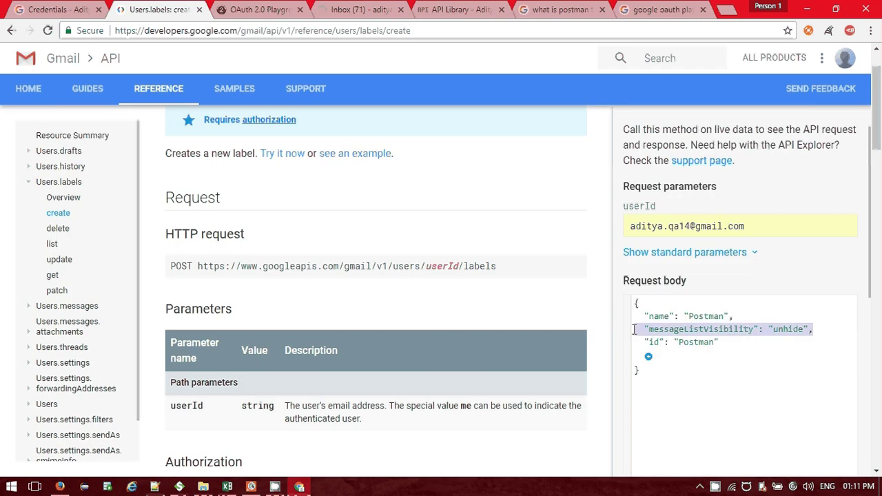
pyautogui.press('BackSpace')
pyautogui.press('BackSpace')
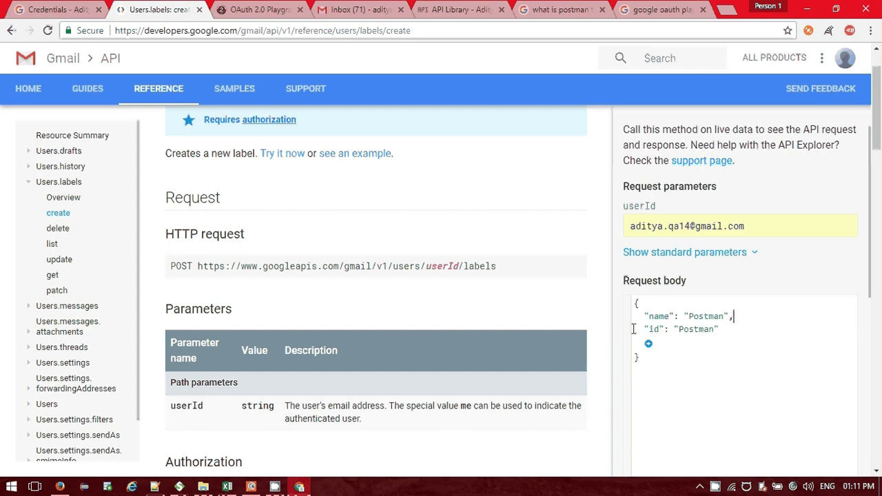
pyautogui.scroll(-2, 679, 430)
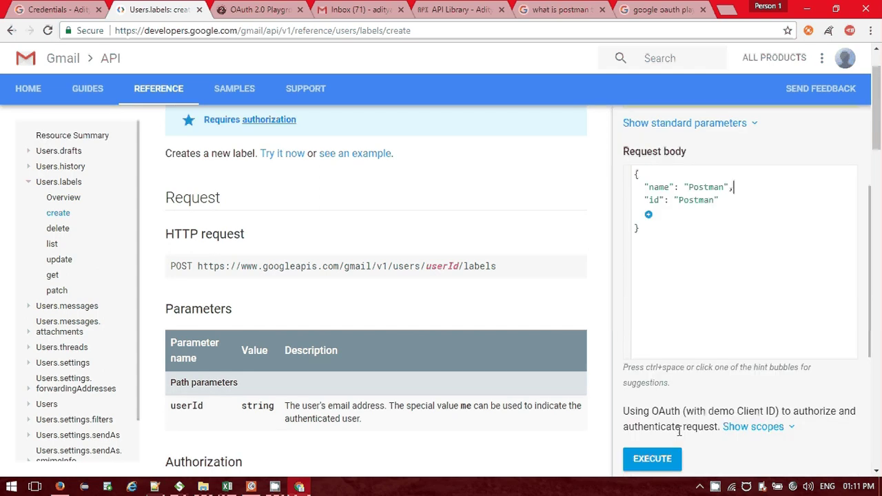
pyautogui.click(652, 458)
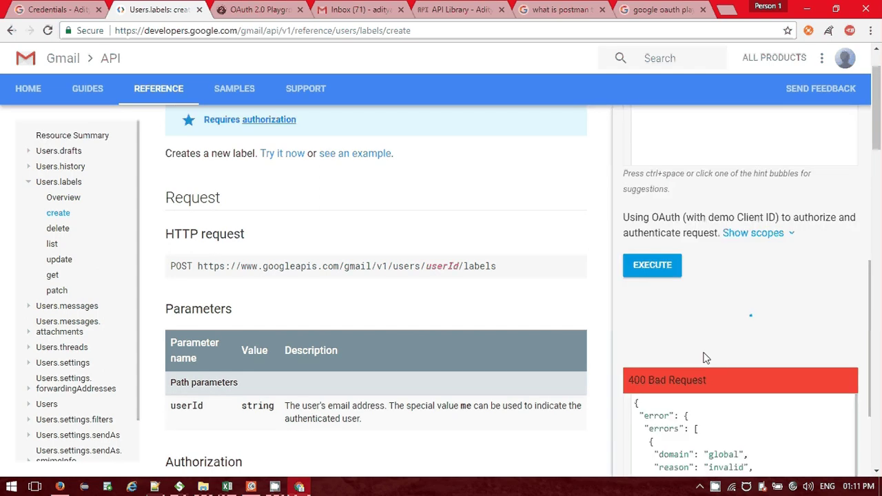
# Delete the "id": "Postman" line, leaving only name "Postman" in the body.
pyautogui.scroll(5, 705, 351)
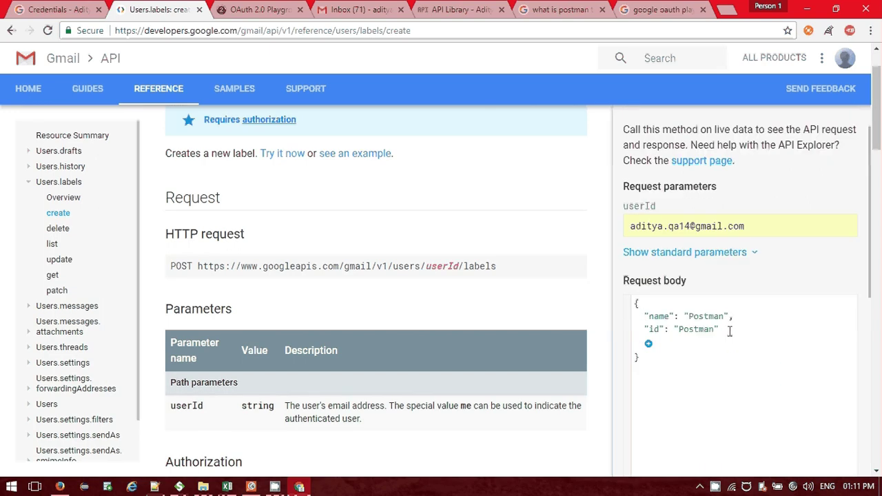
pyautogui.moveTo(729, 331); pyautogui.dragTo(635, 326)
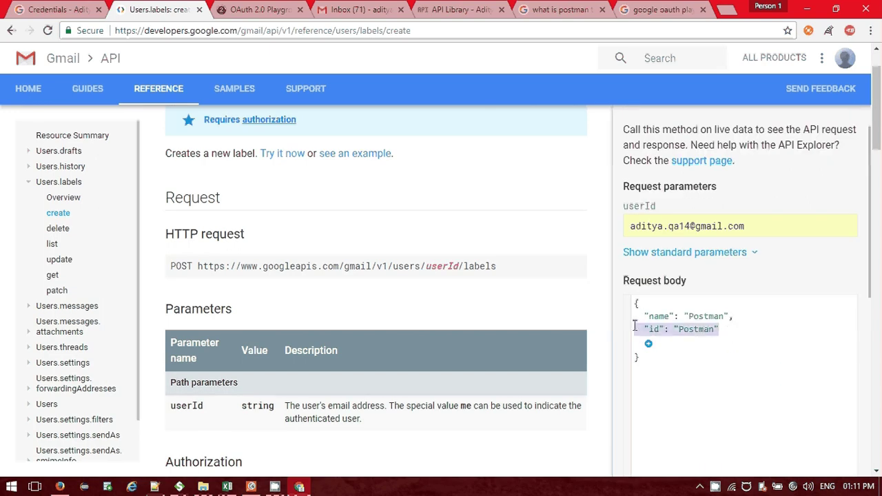
pyautogui.press('BackSpace')
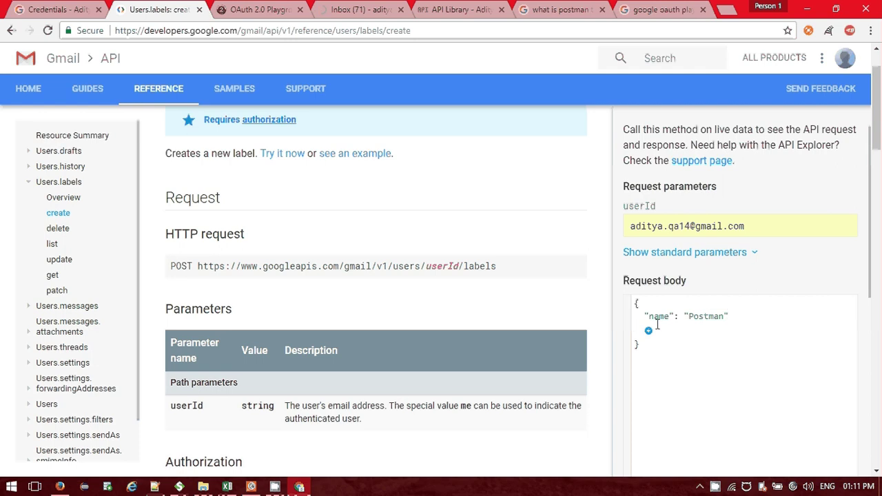
# Add messageListVisibility 'show' to the label-create request body.
pyautogui.scroll(-2, 715, 302)
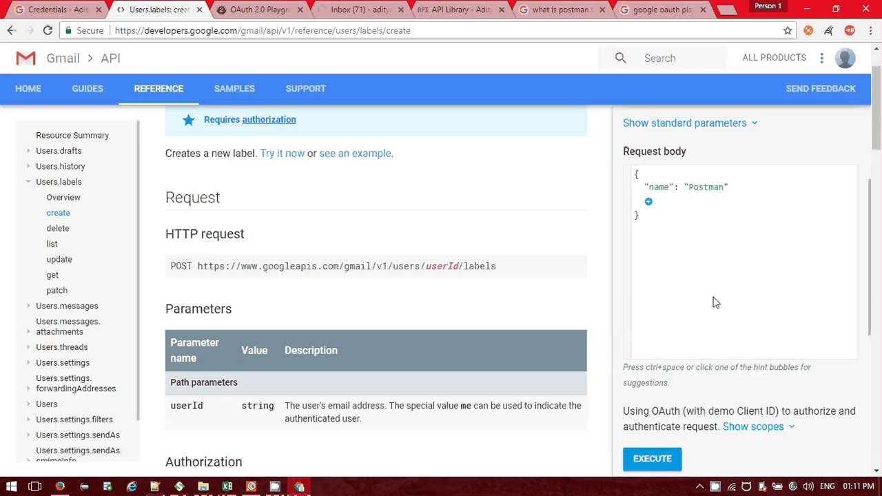
pyautogui.scroll(-4, 715, 302)
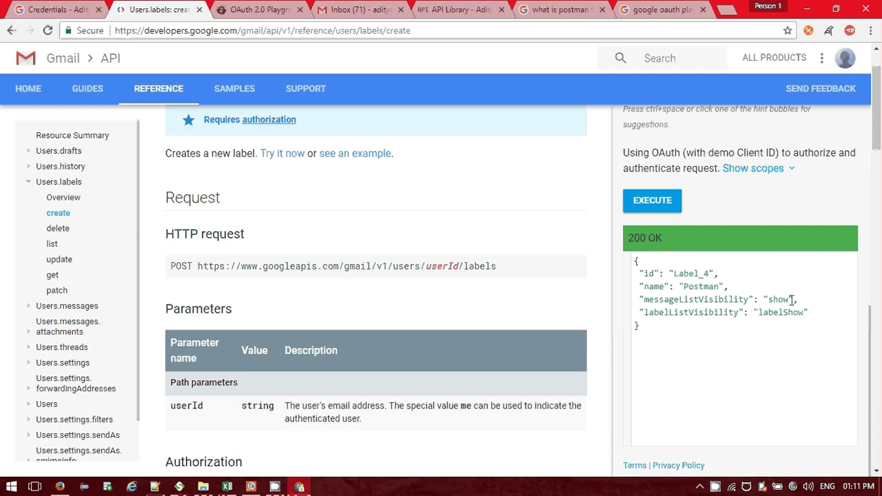
pyautogui.scroll(4, 639, 186)
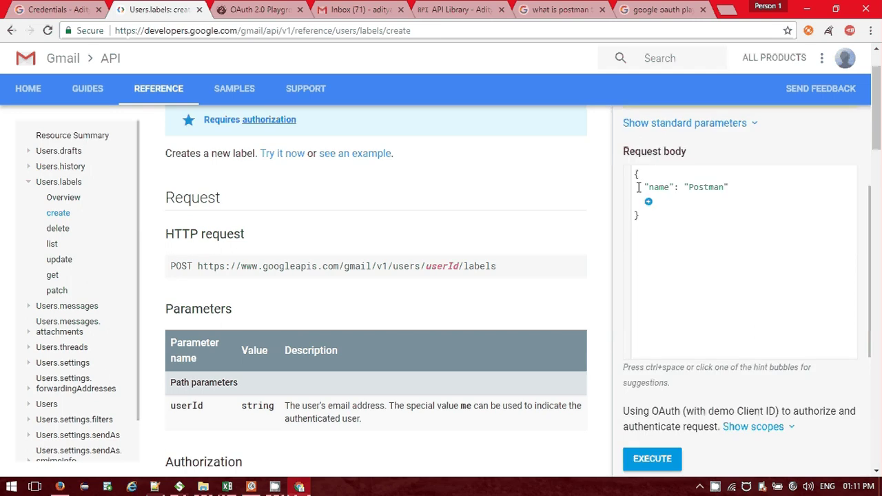
pyautogui.click(648, 201)
pyautogui.click(684, 247)
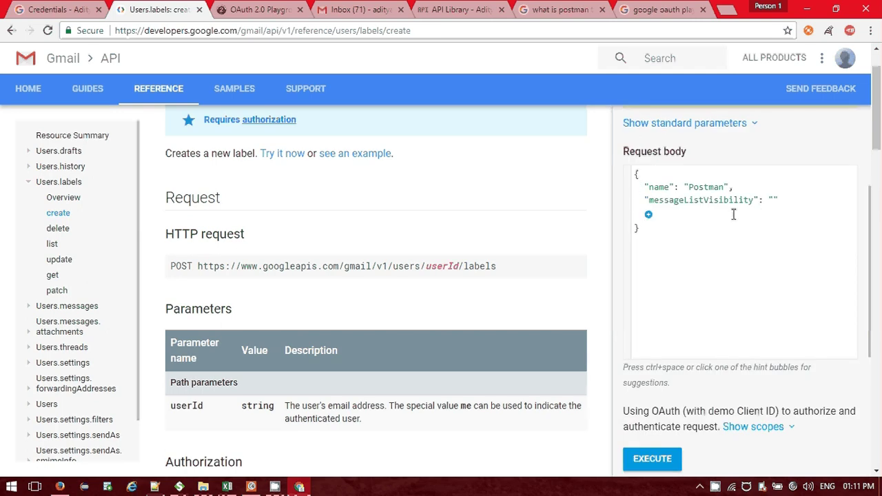
pyautogui.write('show')
pyautogui.scroll(-3, 733, 215)
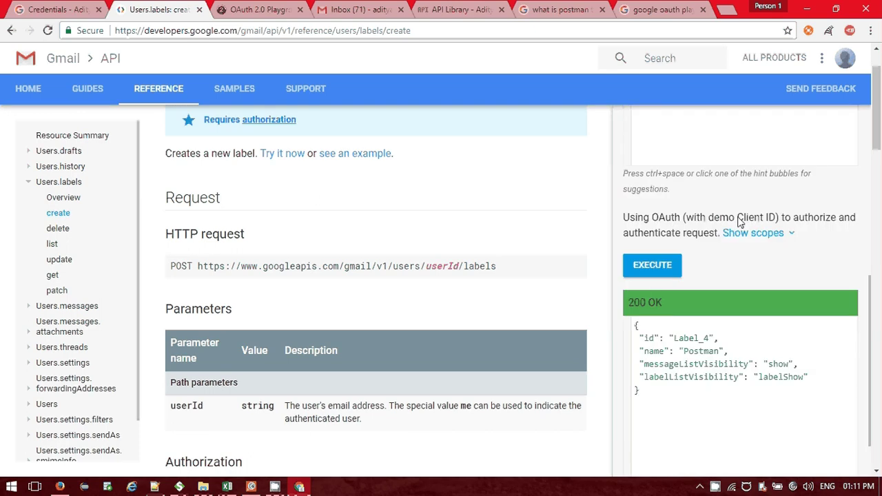
pyautogui.scroll(4, 655, 281)
# Add labelListVisibility with the value 'labelshow' to the body.
pyautogui.click(649, 279)
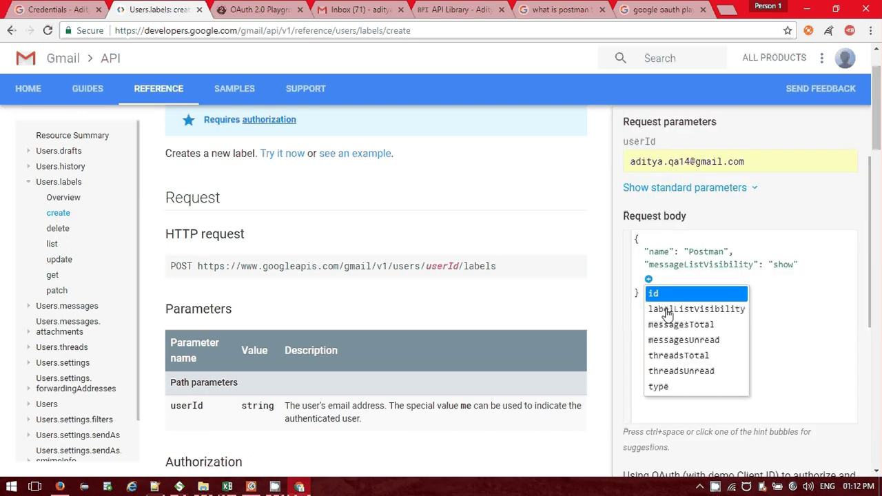
pyautogui.scroll(-3, 686, 298)
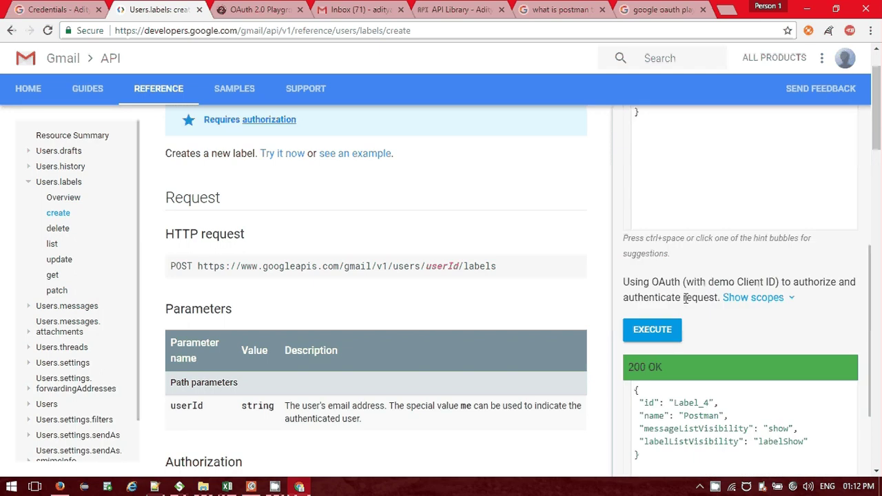
pyautogui.scroll(4, 685, 298)
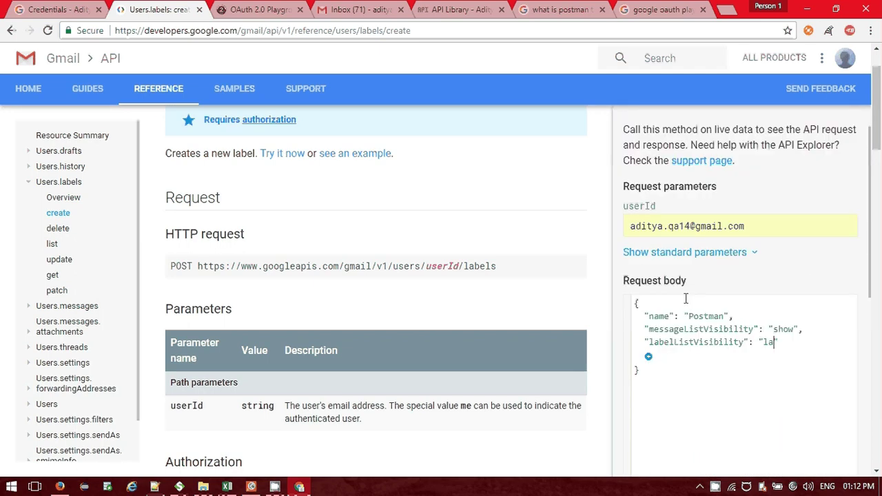
pyautogui.write('belshow')
pyautogui.scroll(-4, 696, 280)
pyautogui.scroll(3, 831, 278)
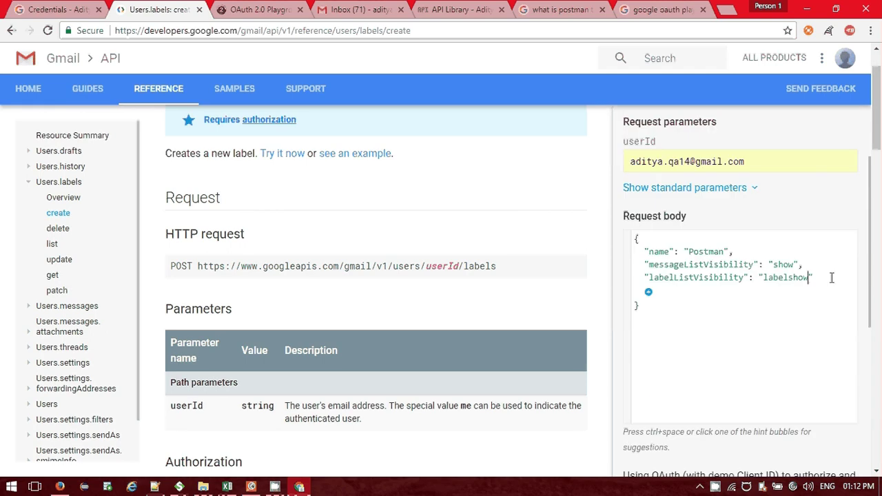
pyautogui.click(825, 276)
# Add id 'Postman', change the name to Postman_1, and select the whole body.
pyautogui.click(649, 293)
pyautogui.click(654, 308)
pyautogui.write('Postman')
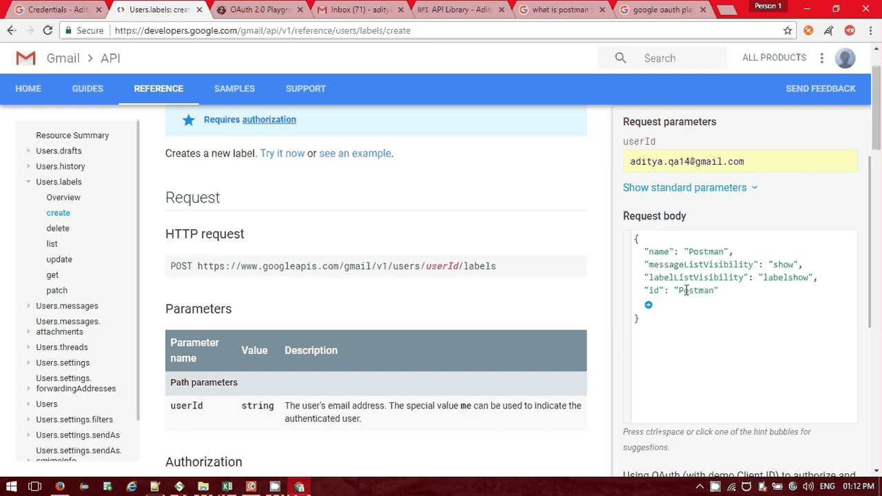
pyautogui.click(720, 251)
pyautogui.write('1')
pyautogui.click(724, 324)
pyautogui.hotkey('ctrl', 'a')
pyautogui.hotkey('ctrl', 'c')
pyautogui.click(251, 488)
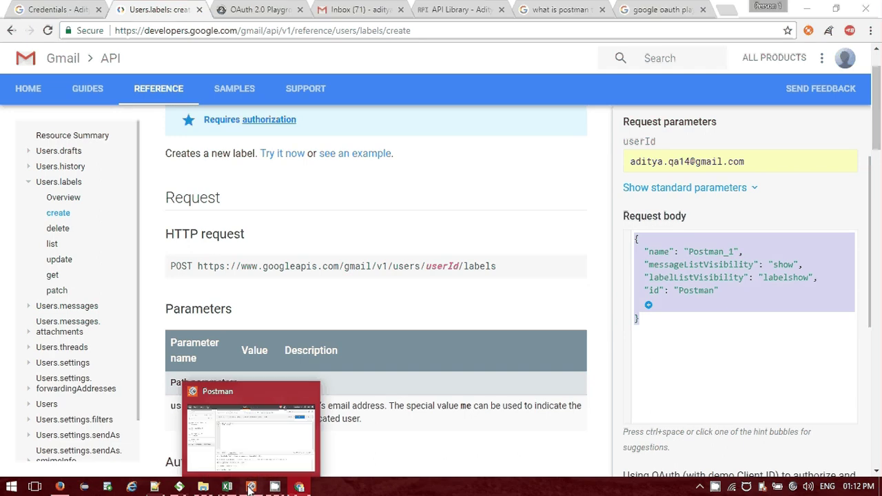
# Paste the label JSON into the request body and send it, then remove the id line and resend.
pyautogui.click(251, 487)
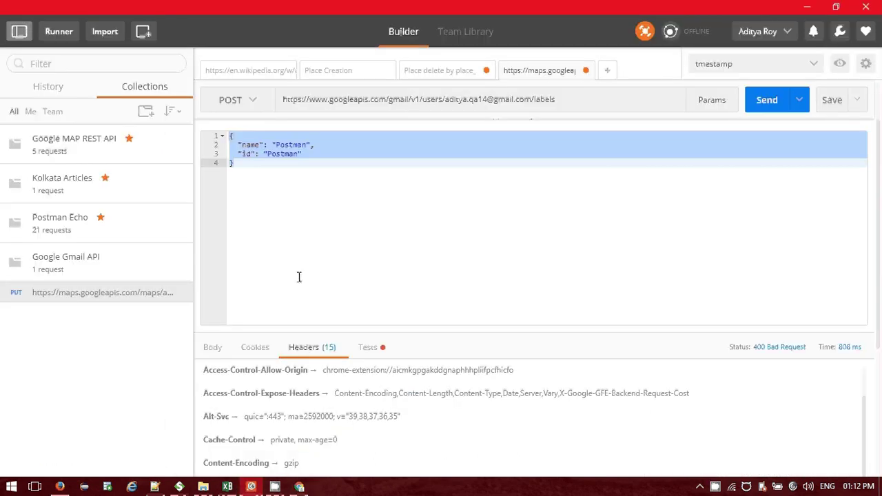
pyautogui.hotkey('ctrl', 'v')
pyautogui.click(763, 100)
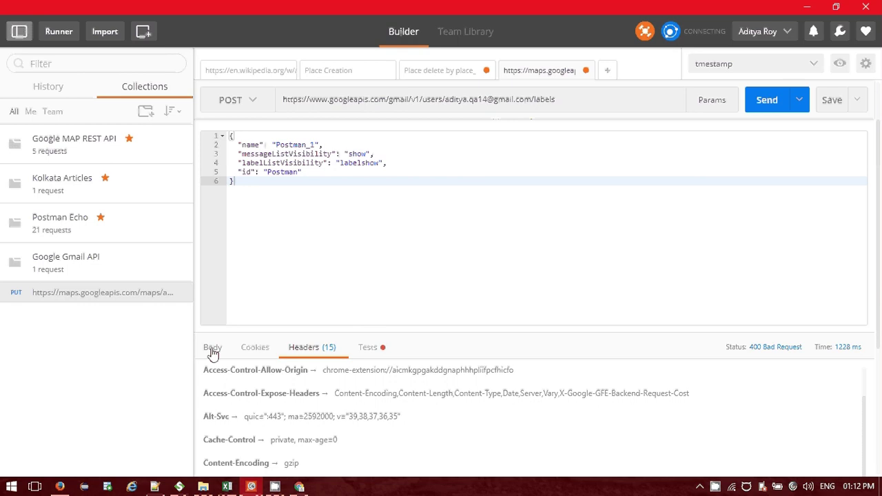
pyautogui.moveTo(320, 168); pyautogui.dragTo(230, 174)
pyautogui.press('BackSpace')
pyautogui.press('BackSpace')
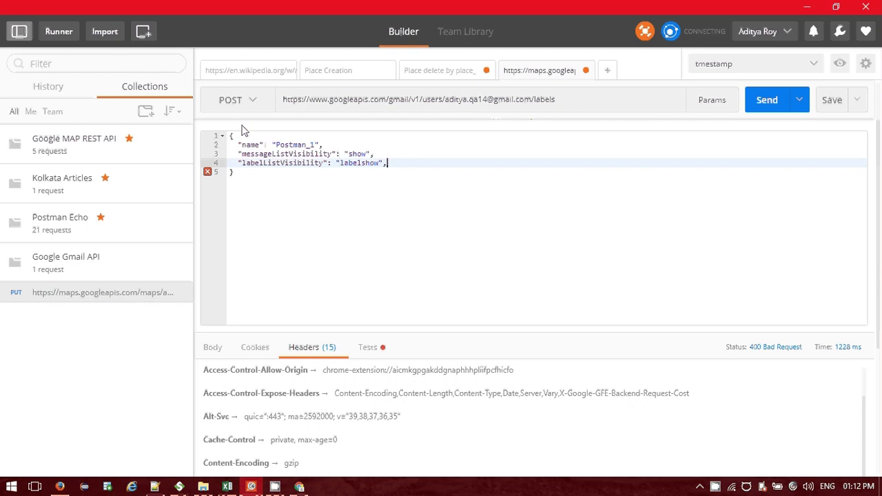
pyautogui.click(767, 101)
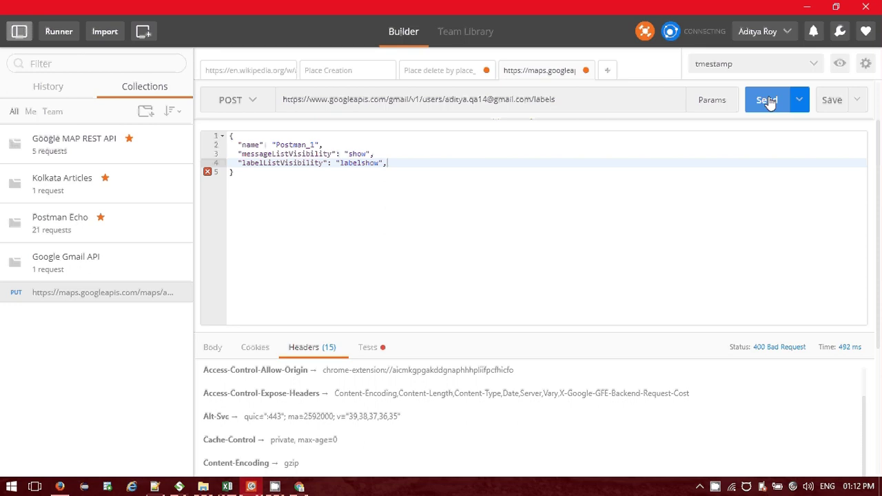
# Copy the labels endpoint path from the Gmail API reference page.
pyautogui.hotkey('alt', 'Tab')
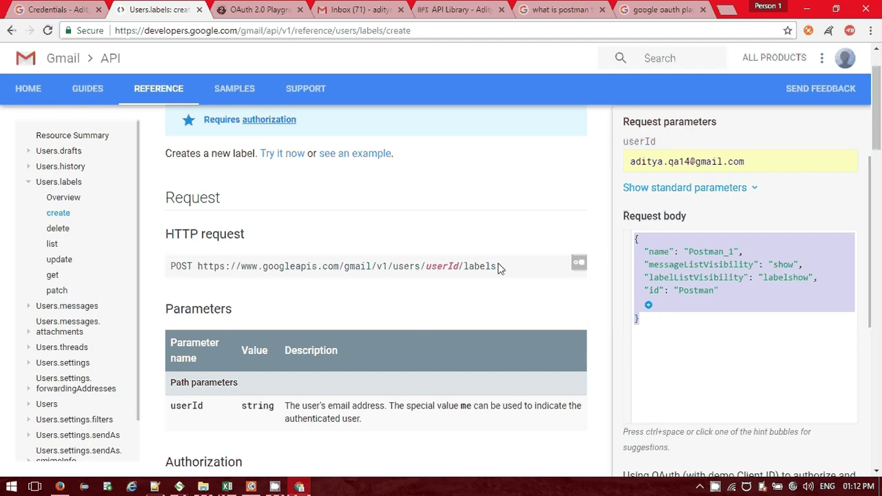
pyautogui.moveTo(499, 267); pyautogui.dragTo(345, 271)
pyautogui.hotkey('ctrl', 'c')
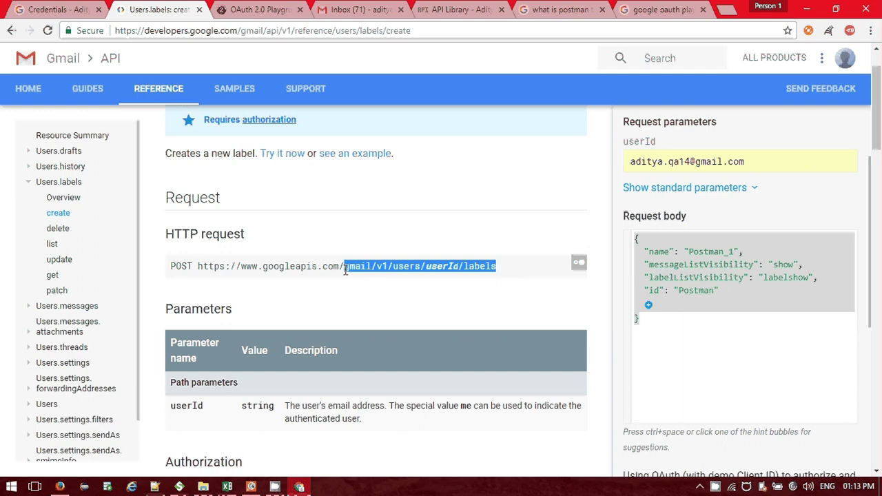
pyautogui.hotkey('alt', 'Tab')
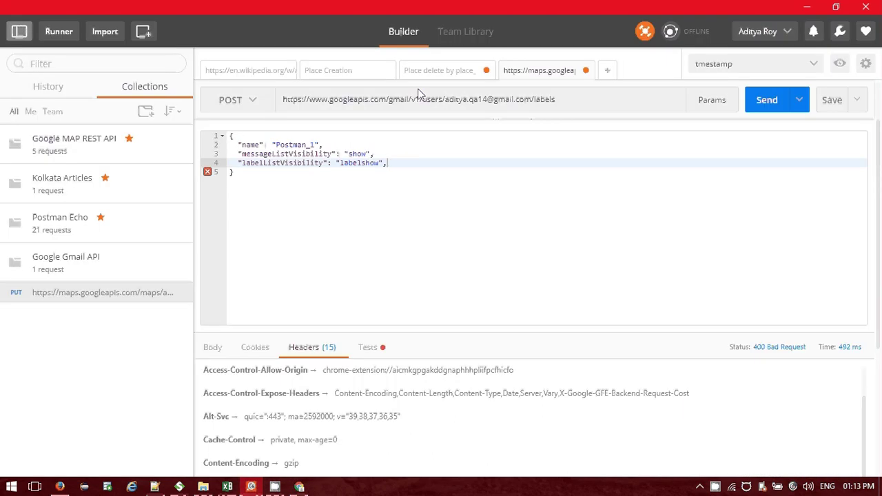
# Replace the URL end with the labels endpoint path, fill in the account's email as userId, and send.
pyautogui.moveTo(556, 99); pyautogui.dragTo(391, 111)
pyautogui.hotkey('ctrl', 'v')
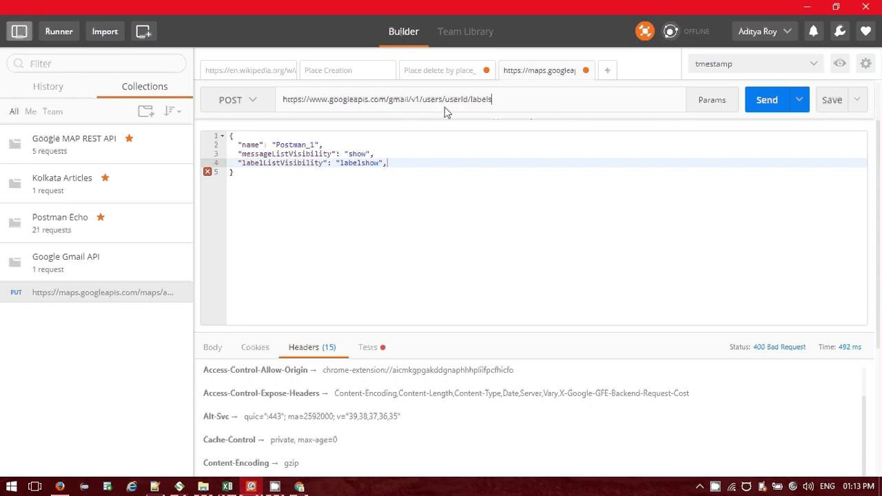
pyautogui.doubleClick(453, 101)
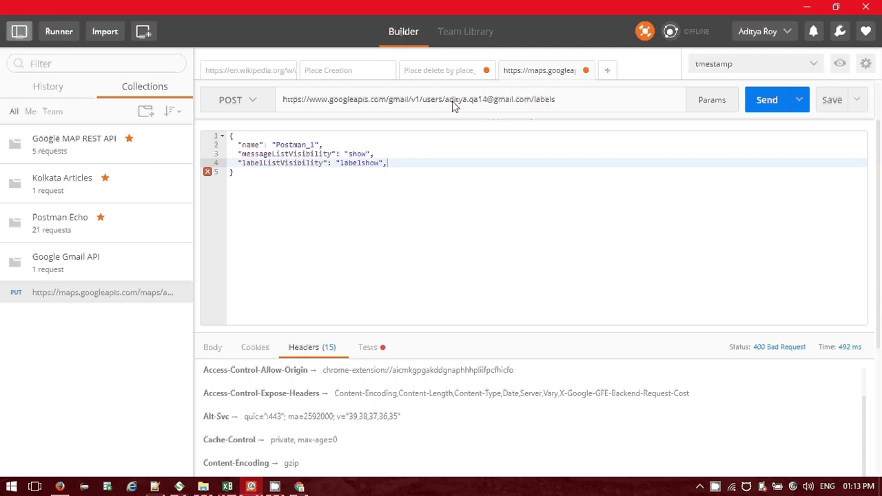
pyautogui.click(792, 172)
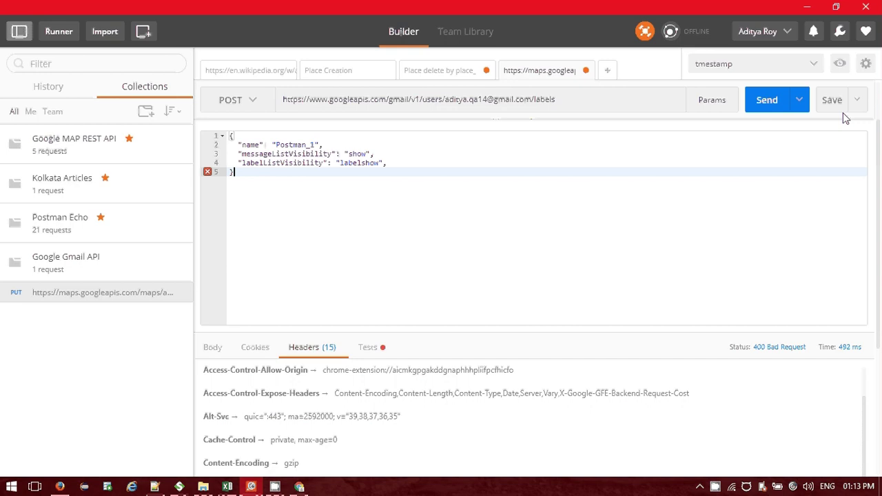
pyautogui.click(765, 100)
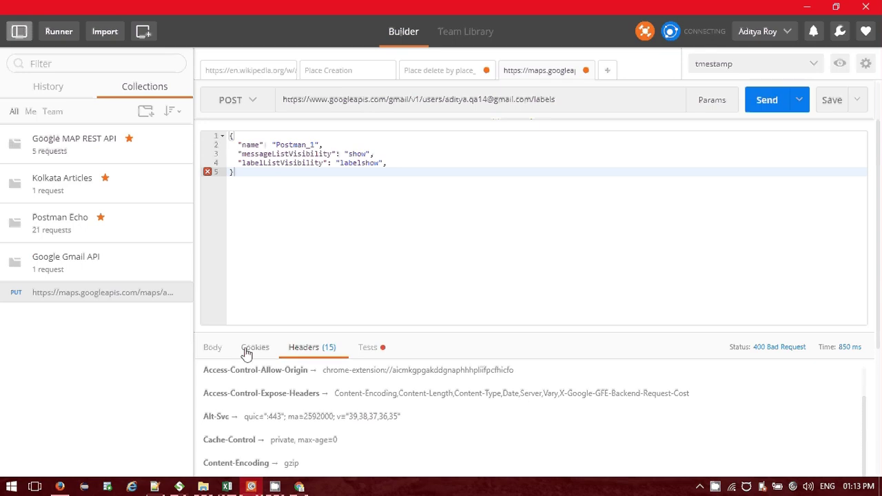
pyautogui.click(246, 353)
pyautogui.click(213, 348)
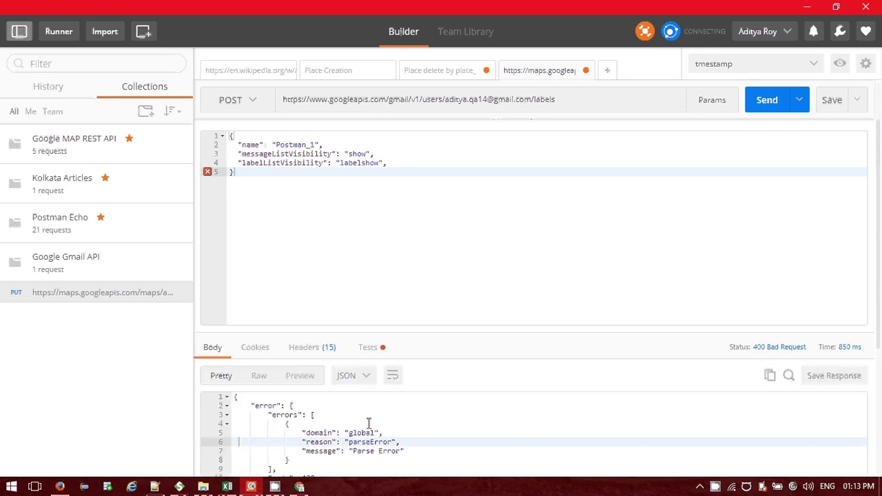
pyautogui.scroll(-2, 379, 427)
pyautogui.scroll(4, 391, 434)
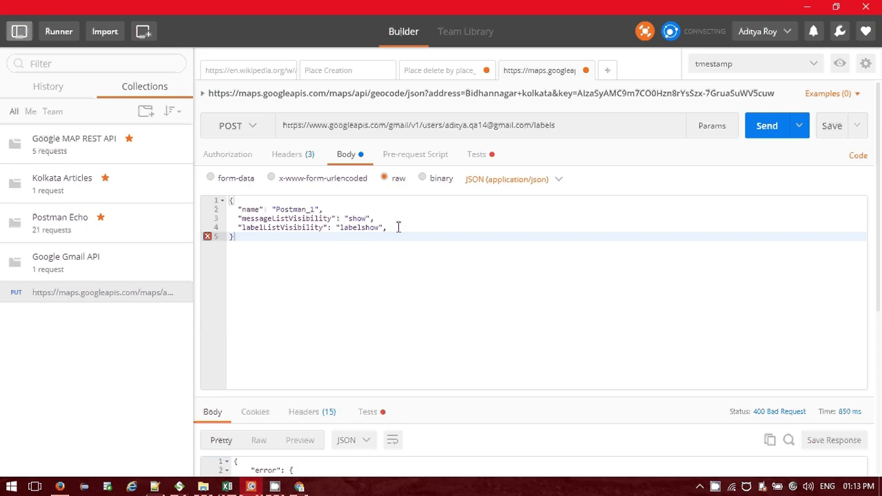
# Strip the body to just name Postman_1 and resend, creating Label_5.
pyautogui.moveTo(398, 227); pyautogui.dragTo(227, 218)
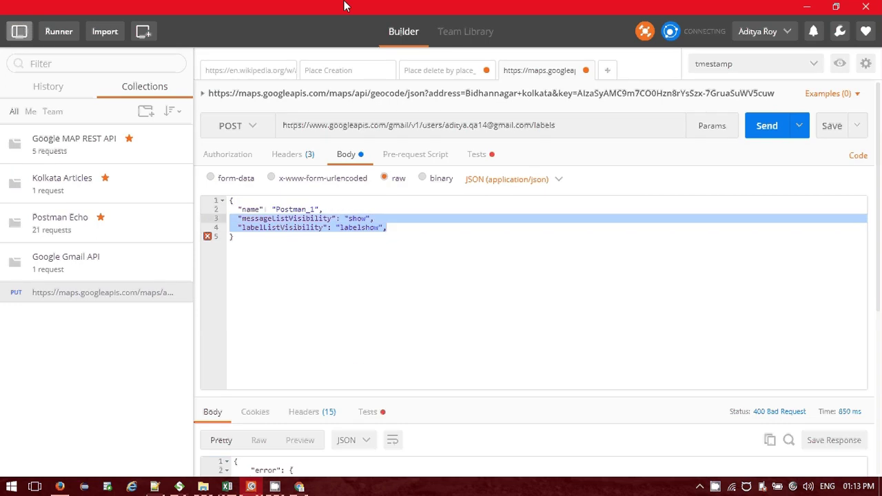
pyautogui.press('BackSpace')
pyautogui.press('BackSpace')
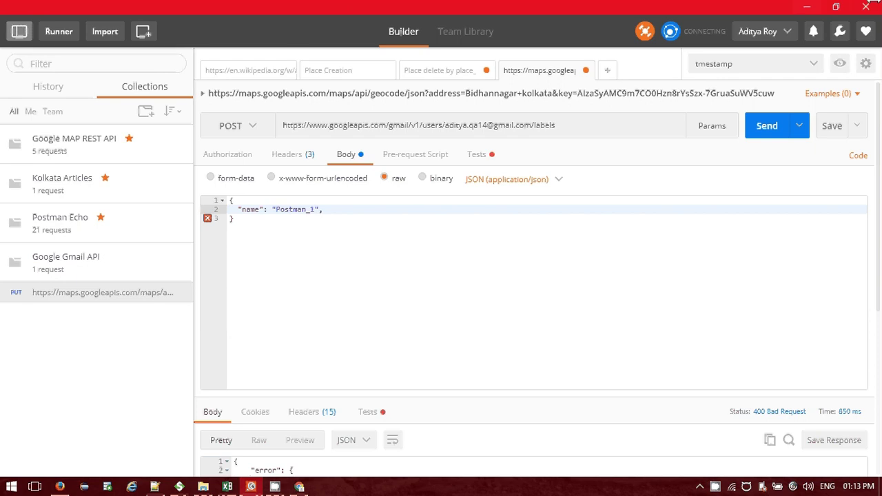
pyautogui.press('BackSpace')
pyautogui.click(760, 124)
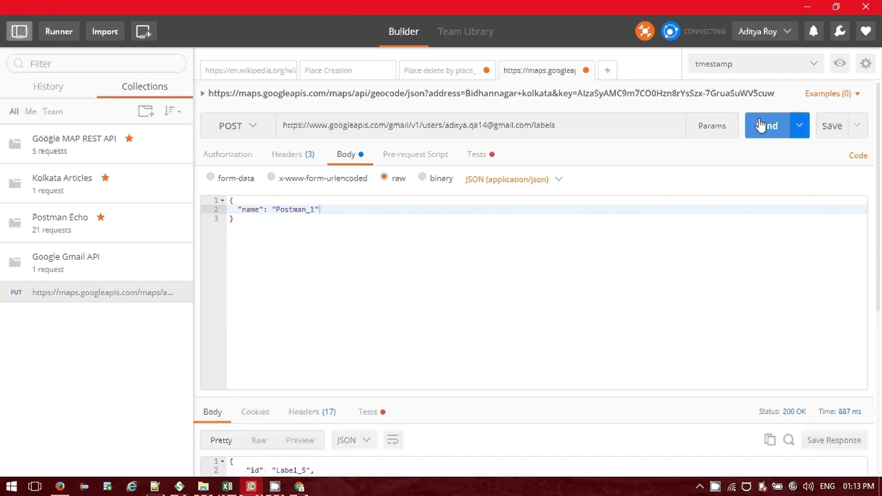
pyautogui.scroll(-1, 590, 281)
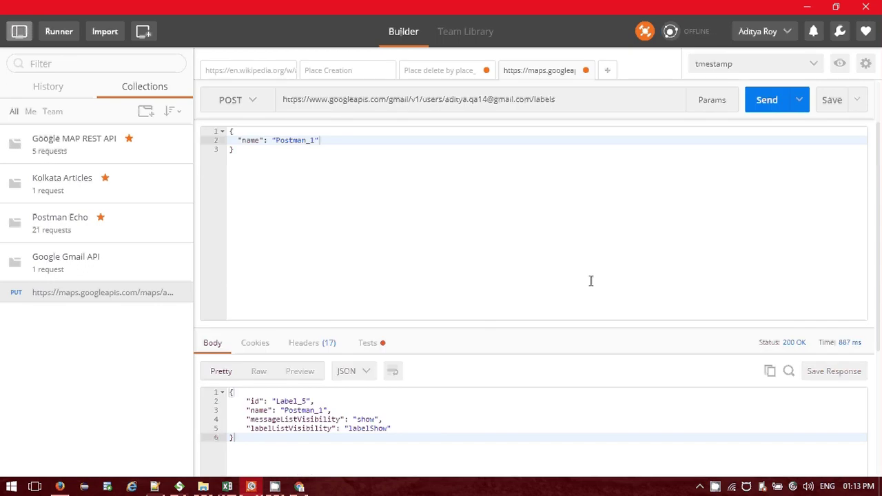
pyautogui.scroll(-1, 591, 280)
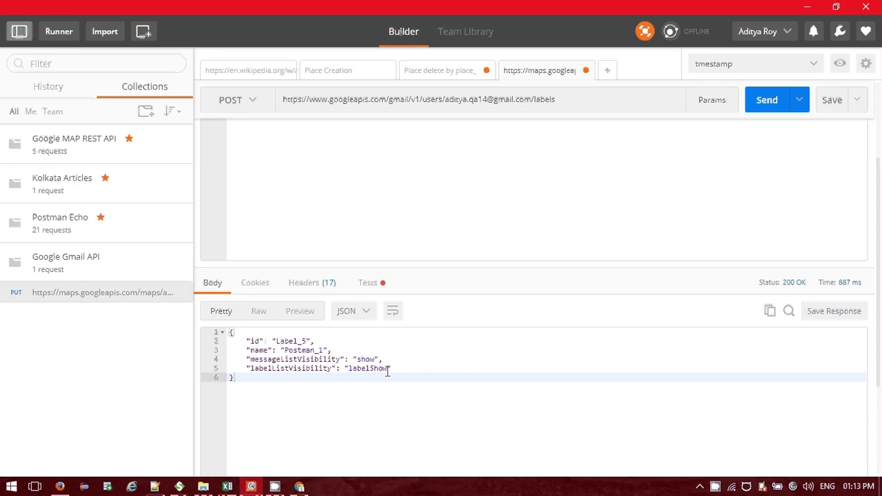
pyautogui.scroll(3, 379, 366)
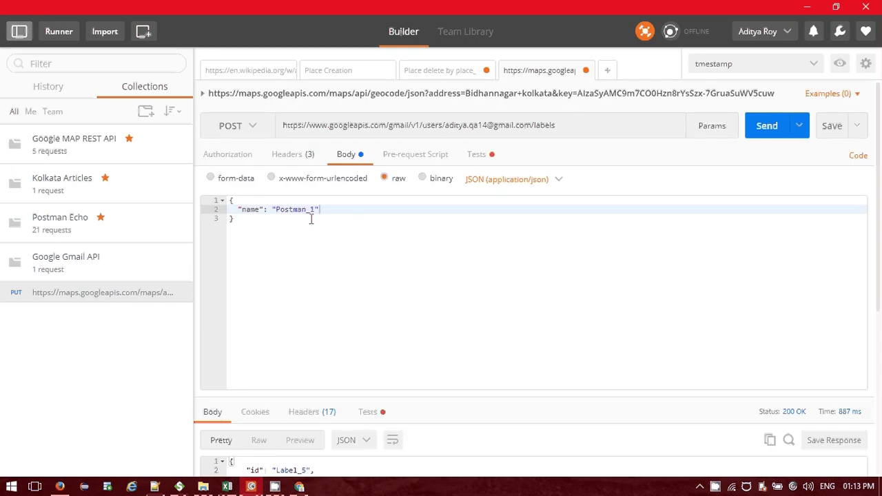
pyautogui.click(304, 487)
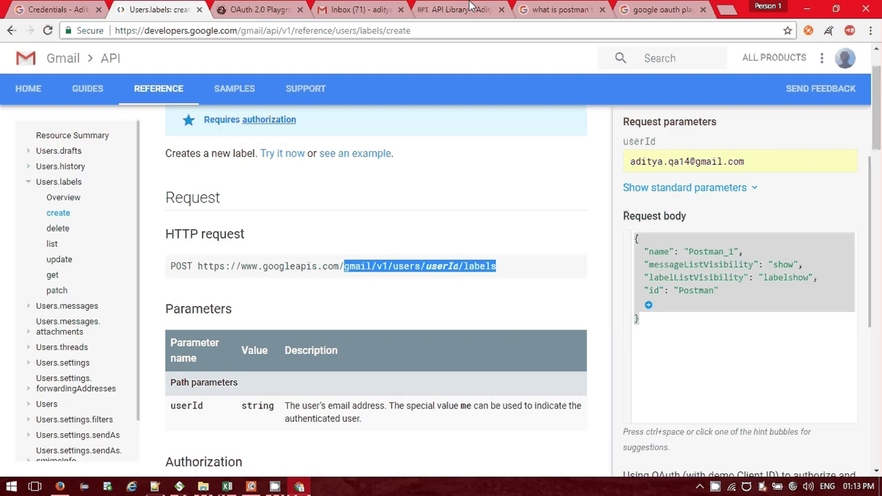
# Reload the Gmail inbox to confirm the Postman_1 label appears.
pyautogui.click(258, 10)
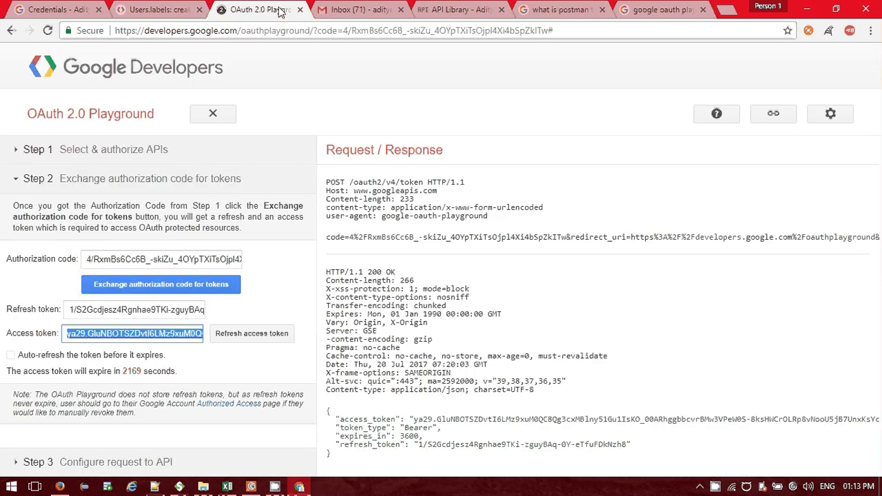
pyautogui.click(377, 7)
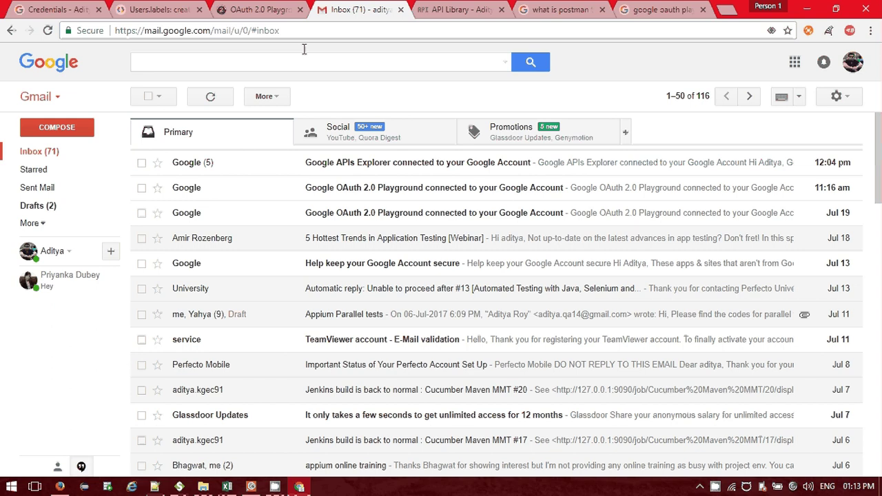
pyautogui.click(47, 30)
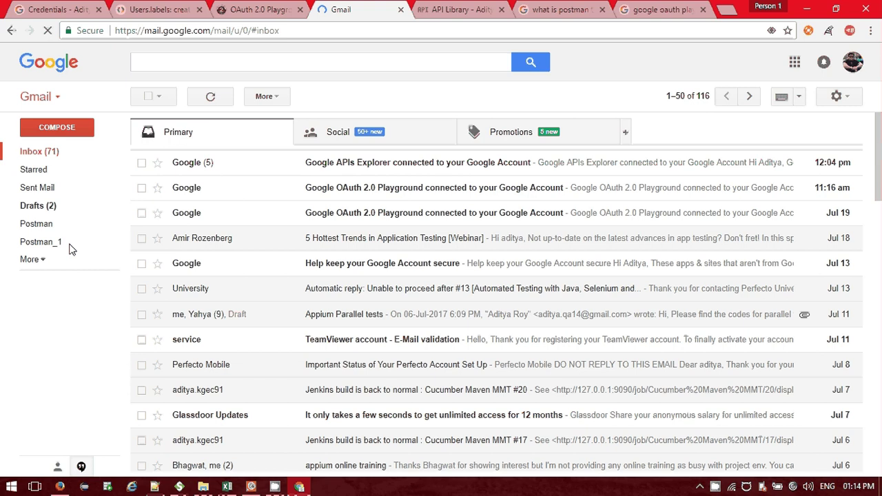
pyautogui.click(252, 487)
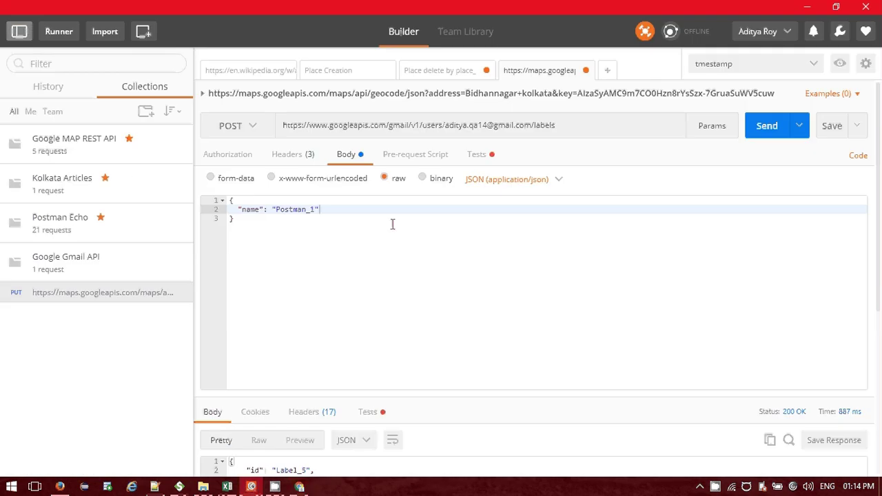
pyautogui.click(299, 487)
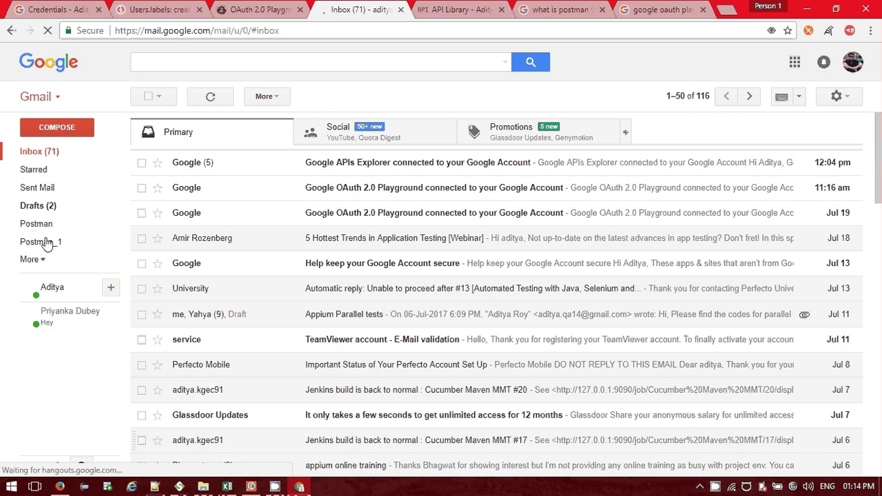
# Select the Label_5 id in Postman's response and open the Users.labels delete reference.
pyautogui.hotkey('alt', 'Tab')
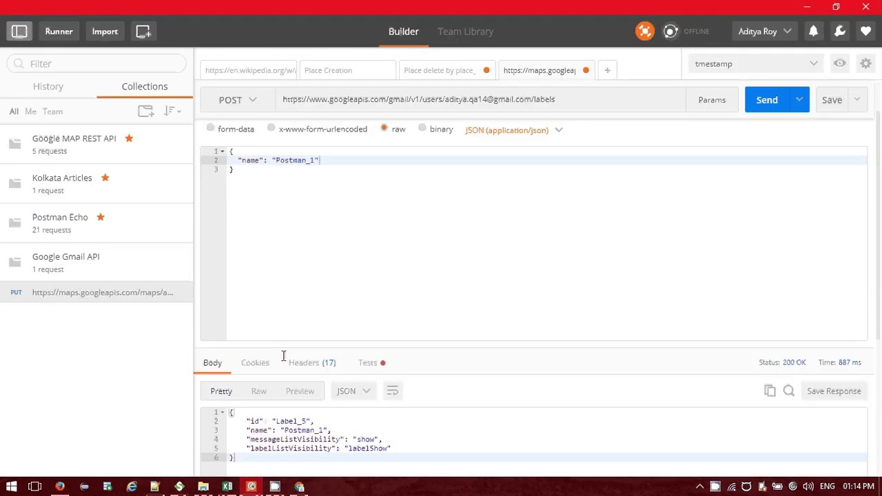
pyautogui.scroll(-1, 283, 355)
pyautogui.doubleClick(301, 407)
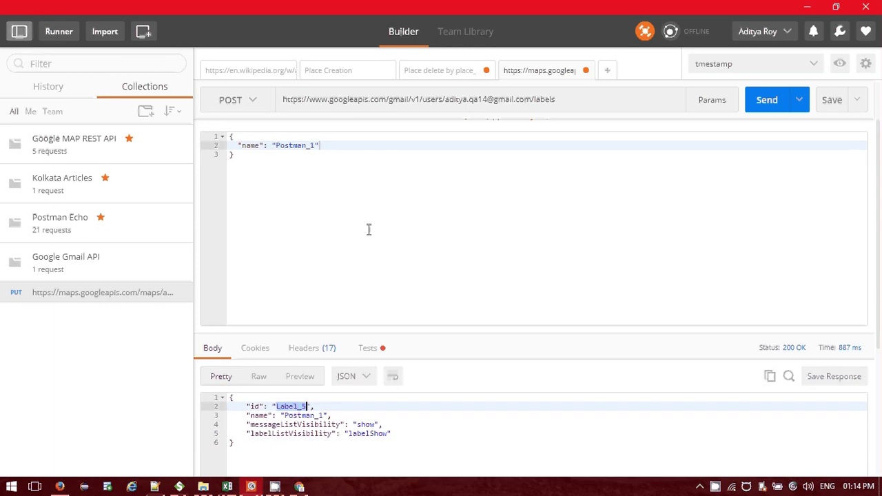
pyautogui.hotkey('alt', 'Tab')
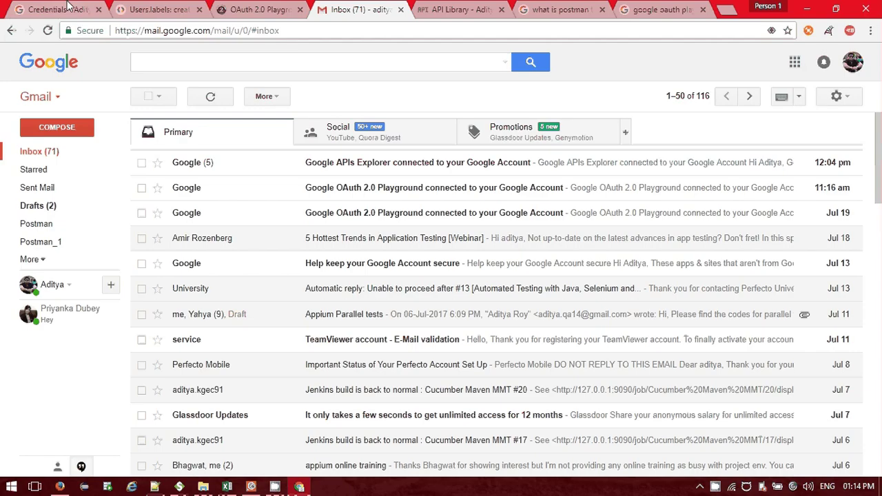
pyautogui.click(155, 9)
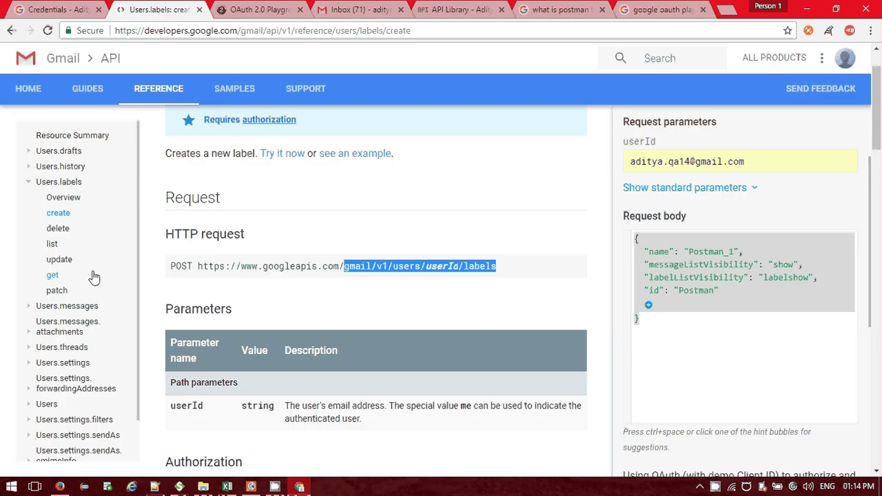
pyautogui.click(54, 230)
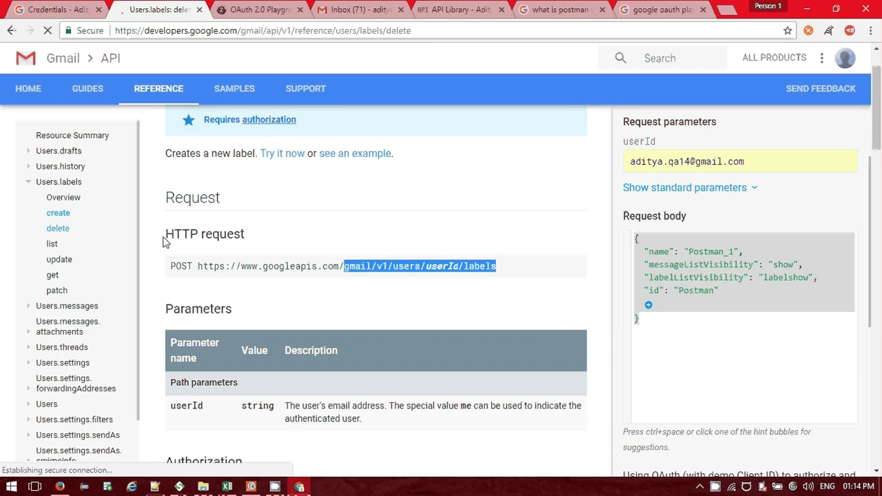
# Change the method to DELETE and append /Label_5 to the labels URL.
pyautogui.hotkey('alt', 'Tab')
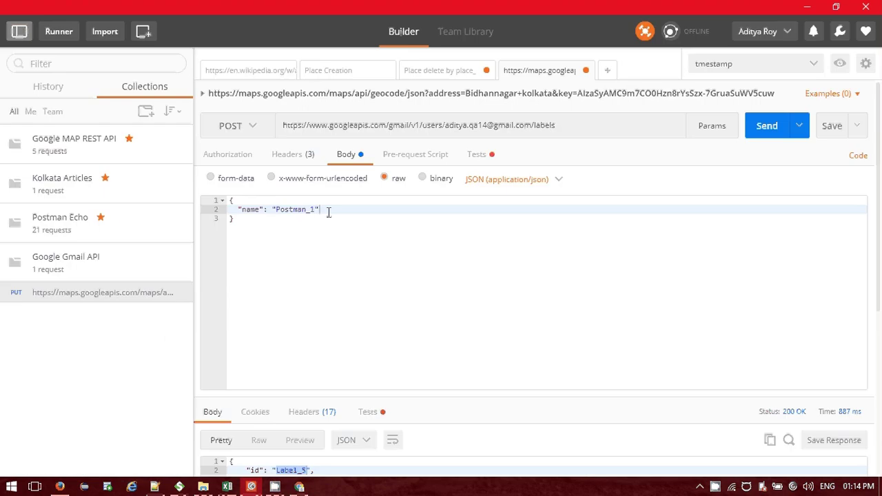
pyautogui.click(252, 127)
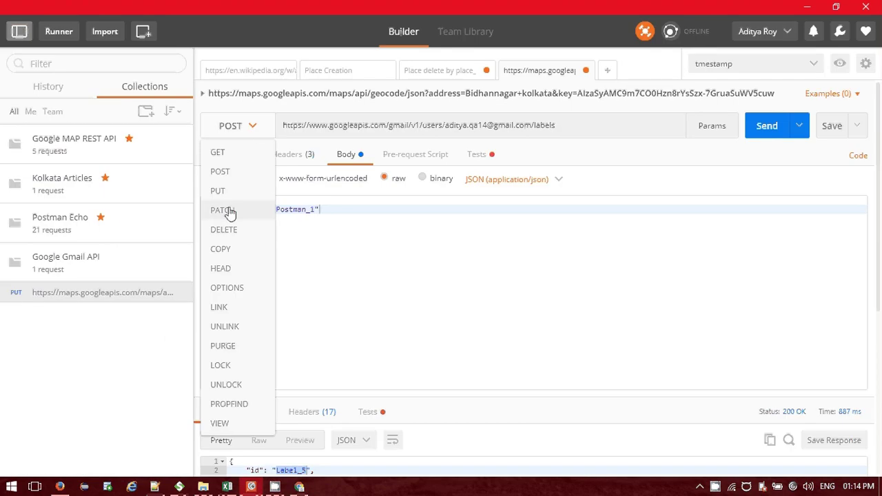
pyautogui.click(228, 230)
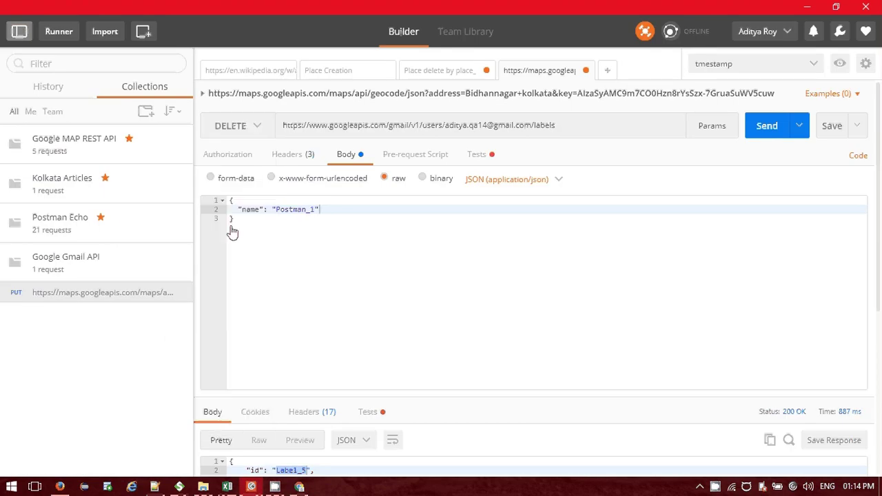
pyautogui.click(562, 131)
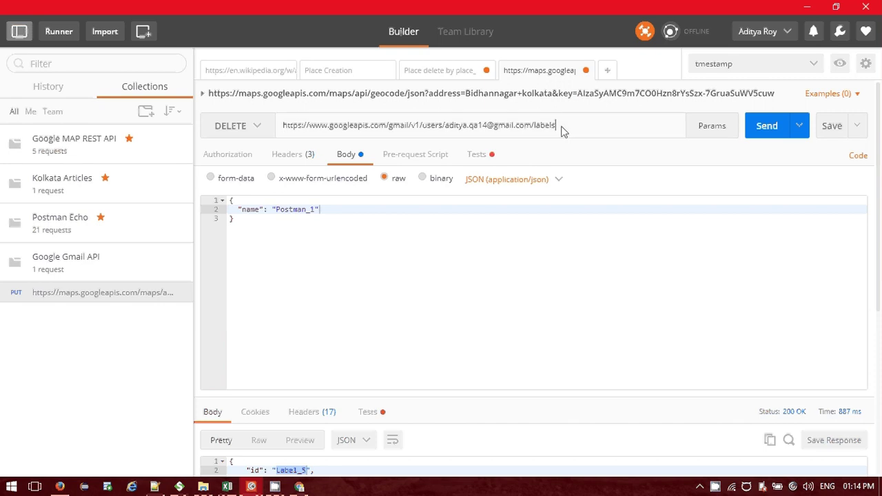
pyautogui.write('/Label_5')
# Clear the JSON request body, checking the delete reference page.
pyautogui.moveTo(386, 220); pyautogui.dragTo(227, 201)
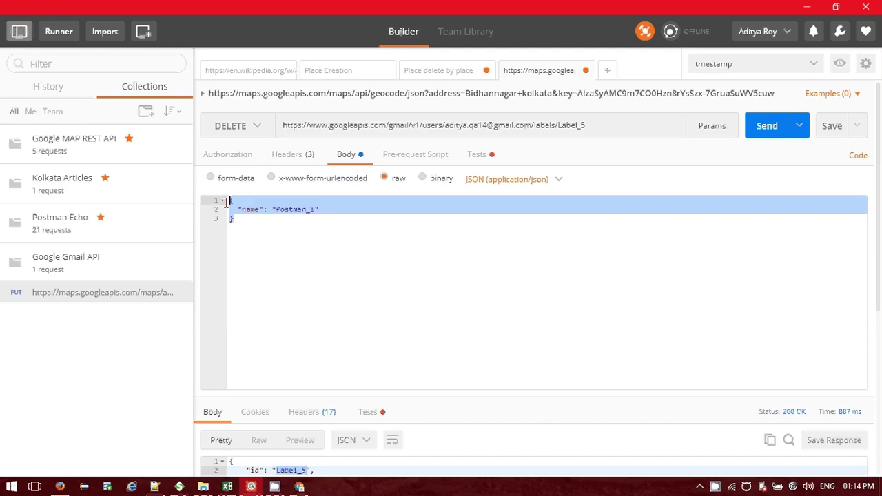
pyautogui.press('BackSpace')
pyautogui.hotkey('alt', 'Tab')
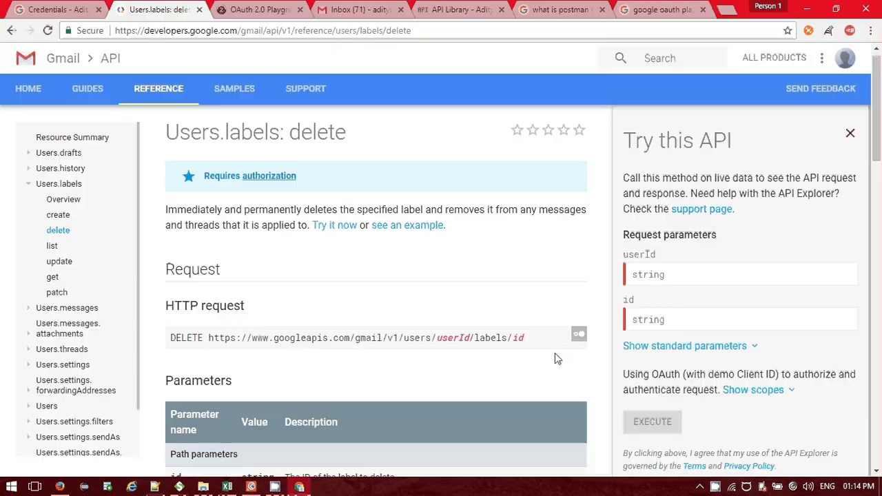
pyautogui.scroll(-1, 442, 281)
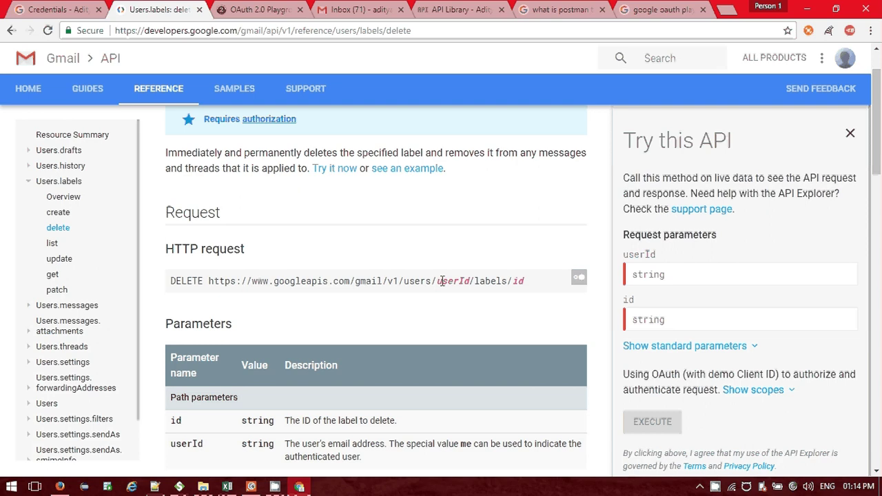
pyautogui.hotkey('alt', 'Tab')
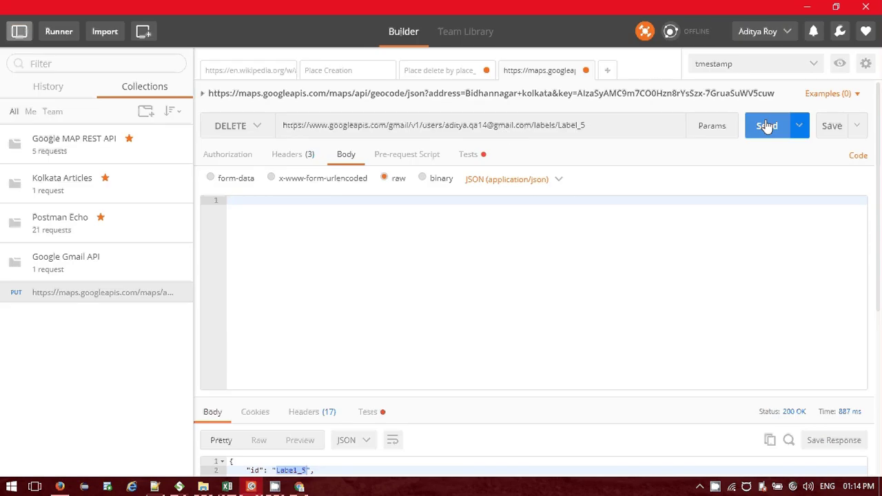
# Send the Label_5 DELETE and check the 204 No Content body in raw view.
pyautogui.click(767, 126)
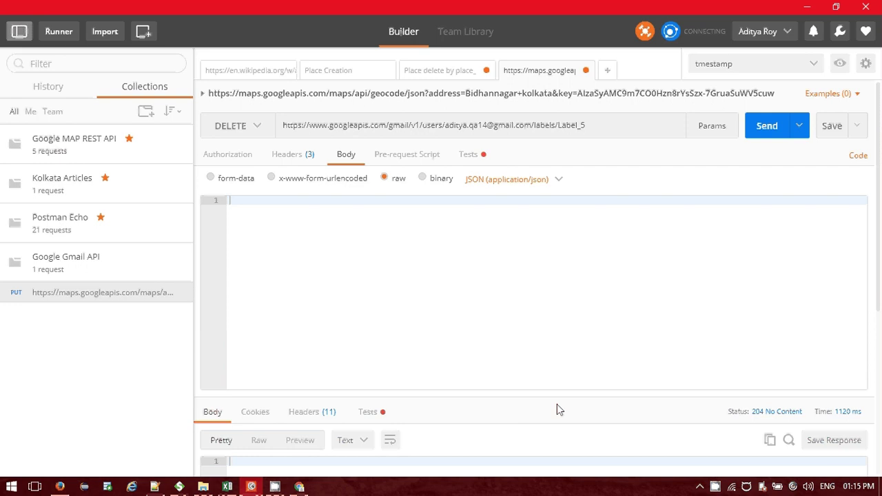
pyautogui.moveTo(771, 418)
pyautogui.click(310, 414)
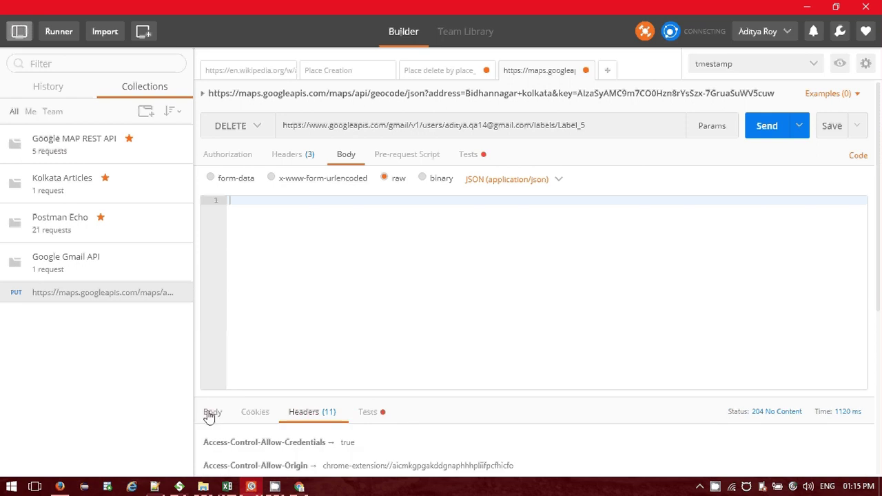
pyautogui.click(210, 413)
pyautogui.scroll(-3, 418, 359)
pyautogui.scroll(-1, 418, 360)
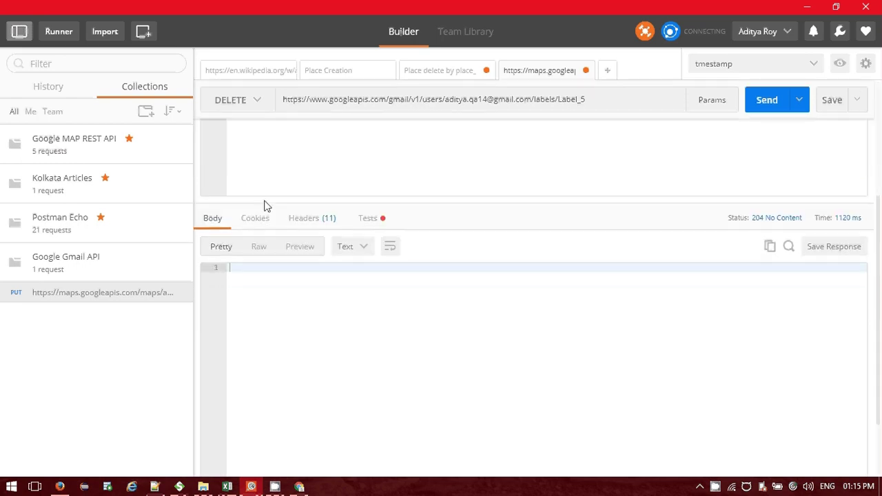
pyautogui.click(259, 247)
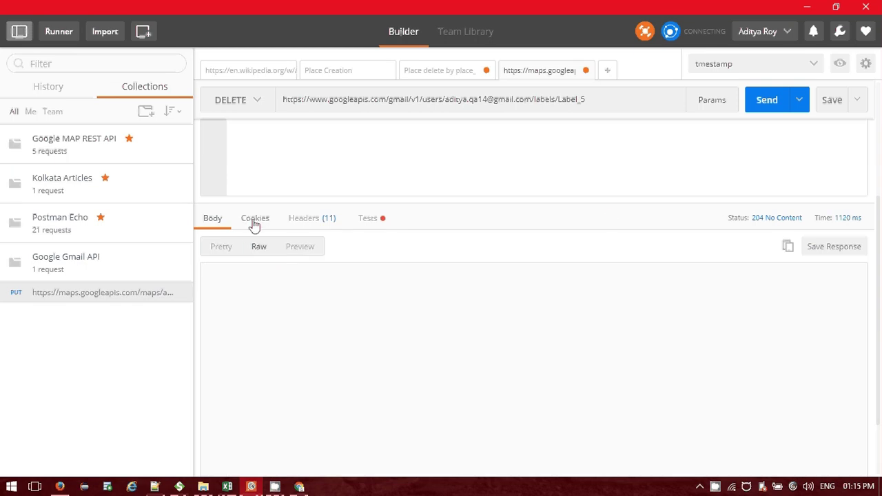
# Review the response cookies, headers and test results.
pyautogui.click(254, 220)
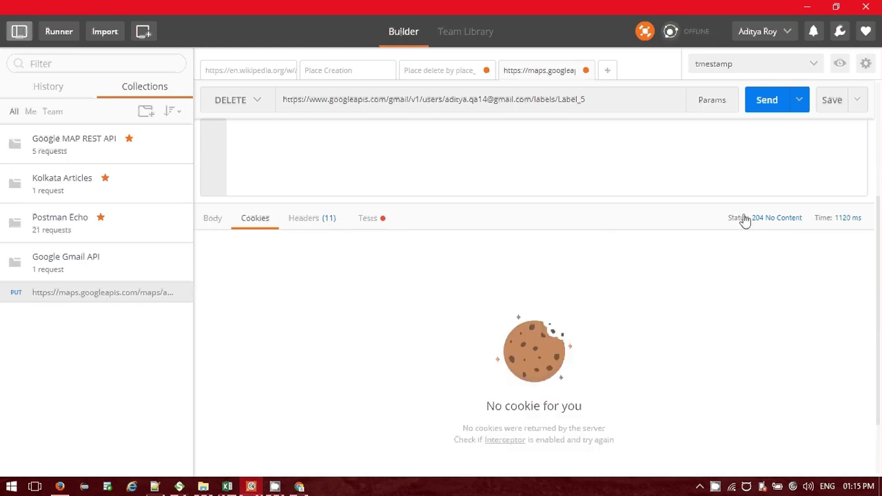
pyautogui.click(315, 219)
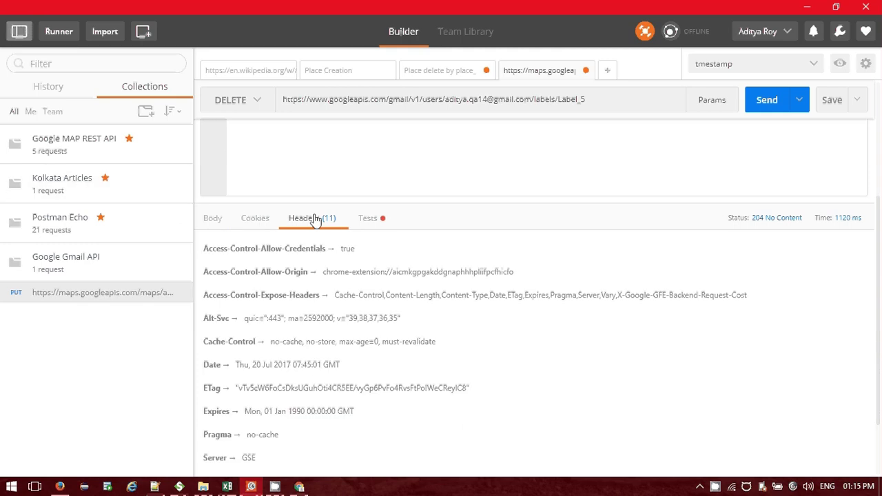
pyautogui.scroll(-2, 331, 218)
pyautogui.scroll(2, 344, 218)
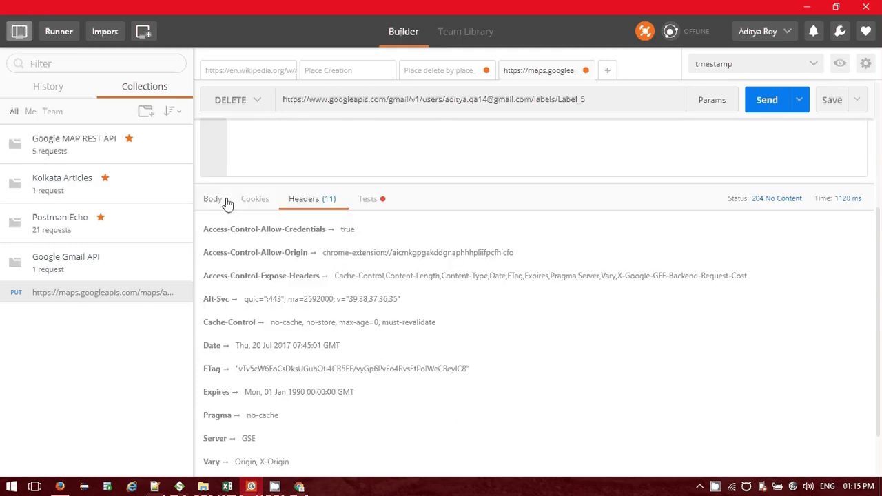
pyautogui.click(256, 199)
pyautogui.click(311, 200)
pyautogui.click(367, 201)
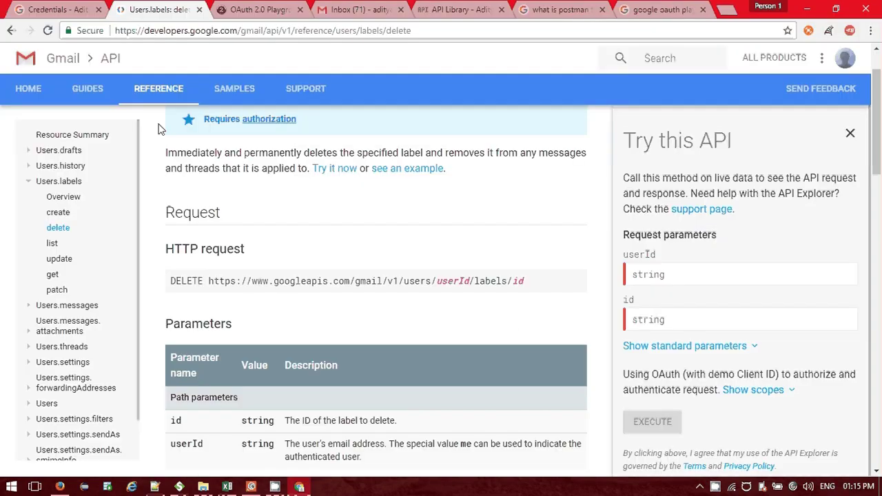
# Reload the Gmail inbox and confirm only the Postman label remains, Postman_1 gone.
pyautogui.hotkey('ctrl', '4')
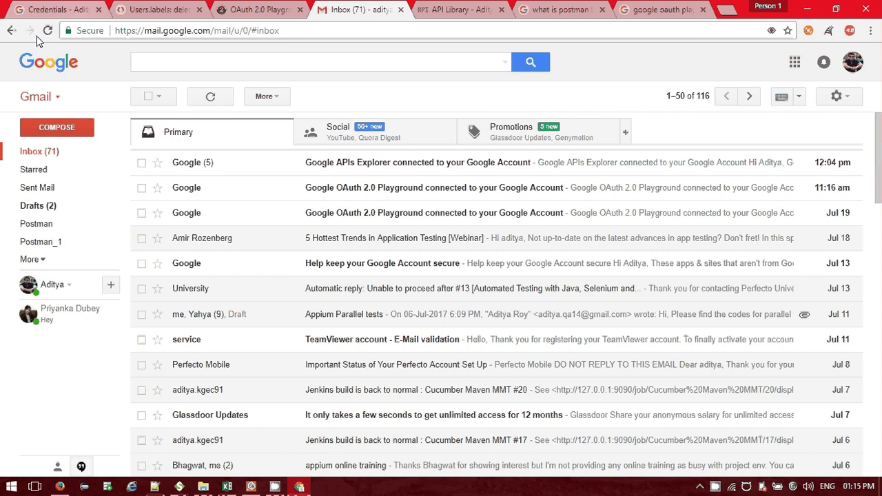
pyautogui.click(48, 30)
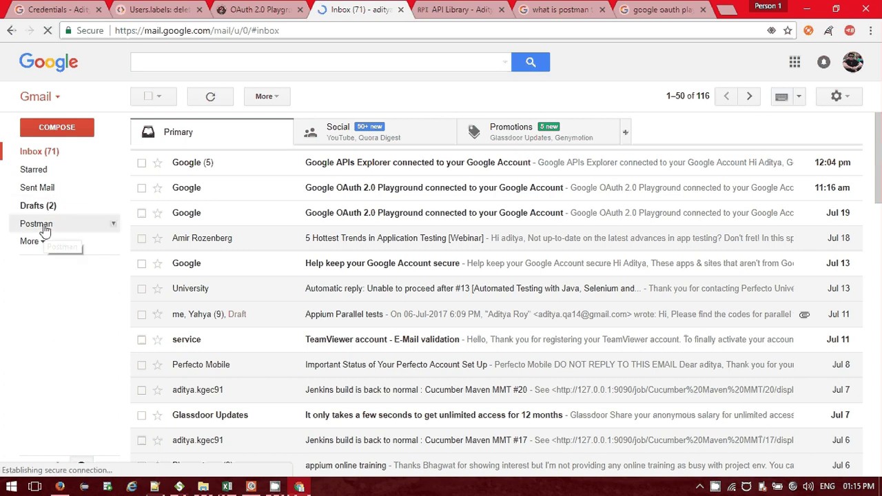
pyautogui.hotkey('alt', 'Tab')
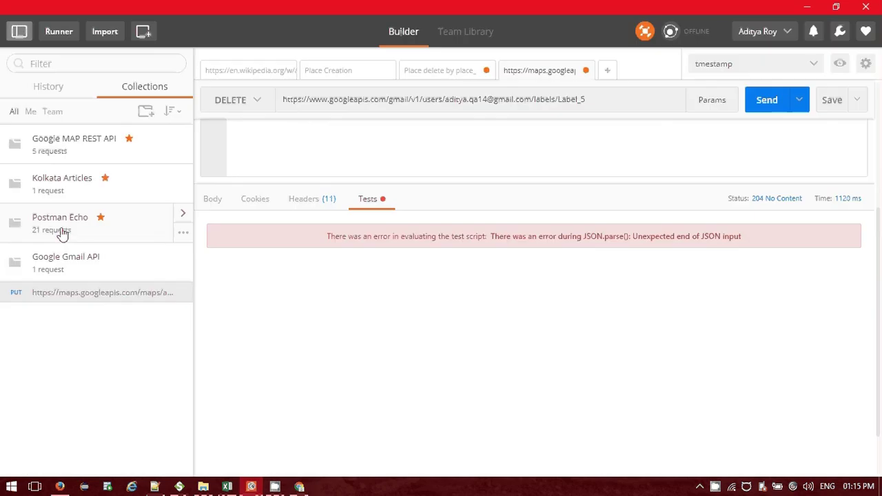
pyautogui.hotkey('alt', 'Tab')
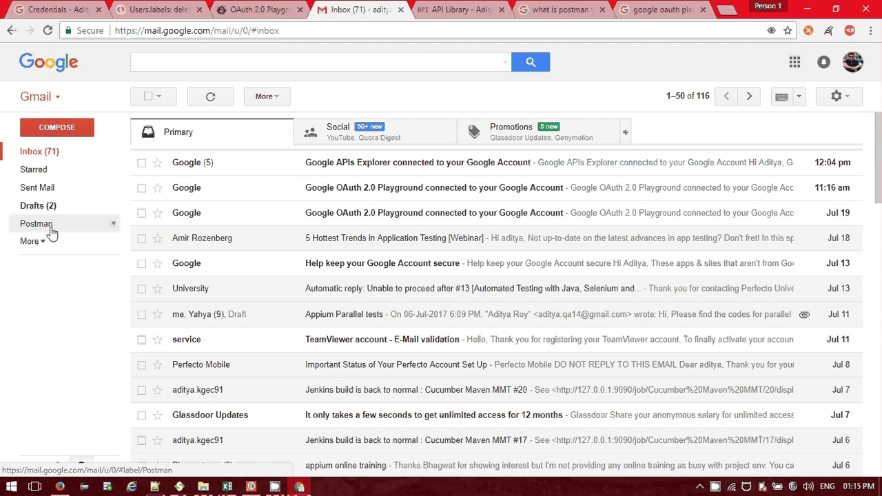
pyautogui.hotkey('alt', 'Tab')
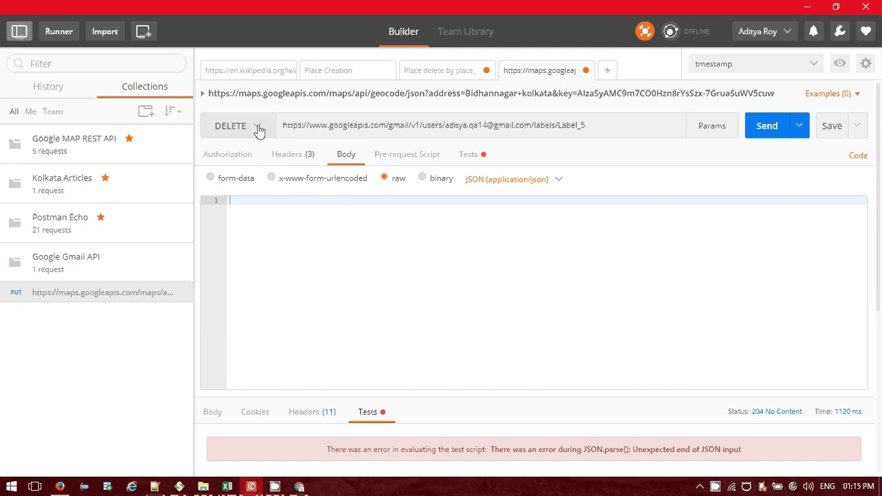
# Switch the request method to PUT and open the Users.labels update reference page.
pyautogui.click(256, 128)
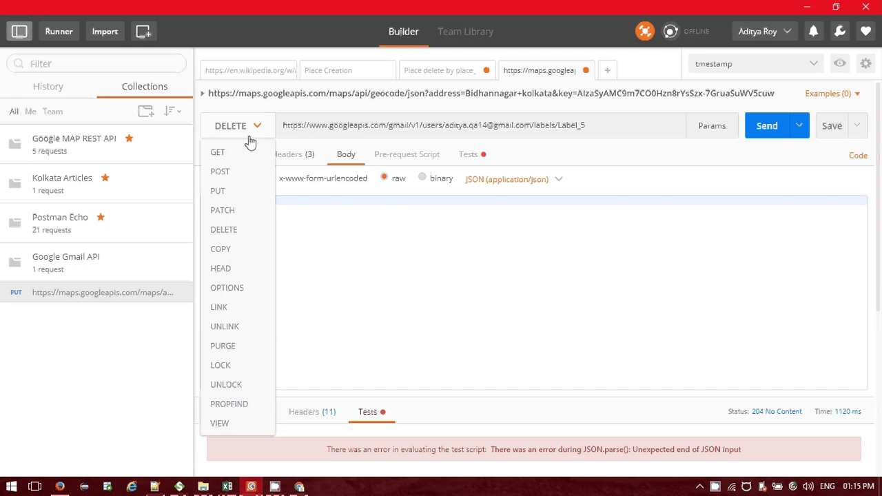
pyautogui.click(218, 191)
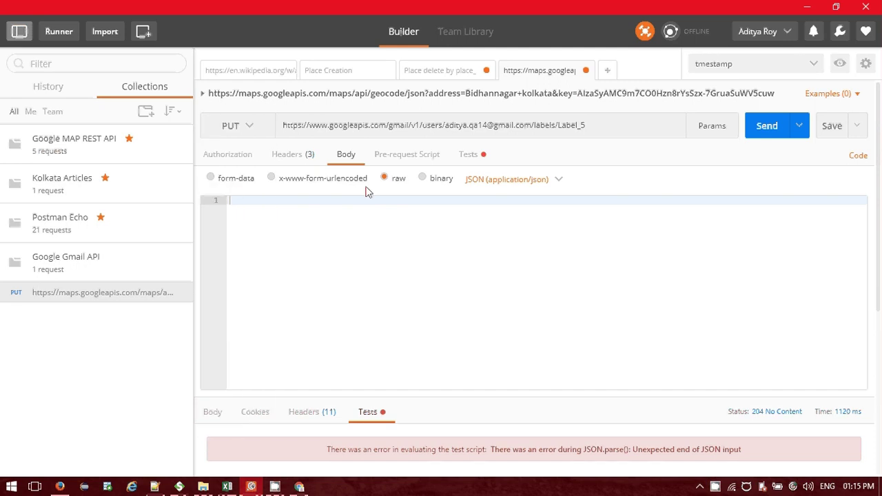
pyautogui.click(299, 486)
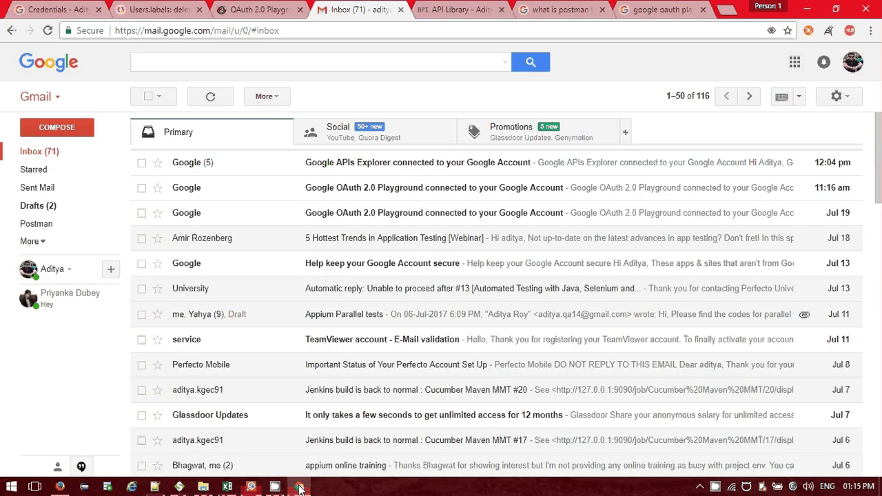
pyautogui.hotkey('ctrl', '2')
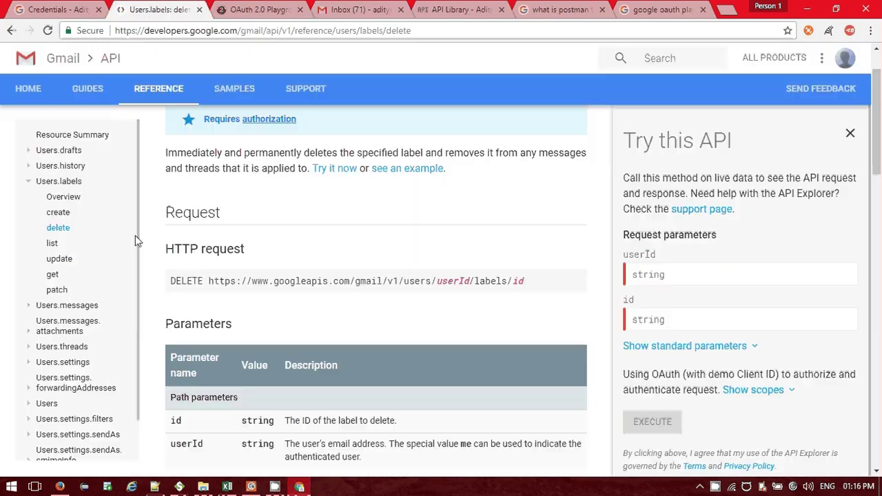
pyautogui.click(65, 264)
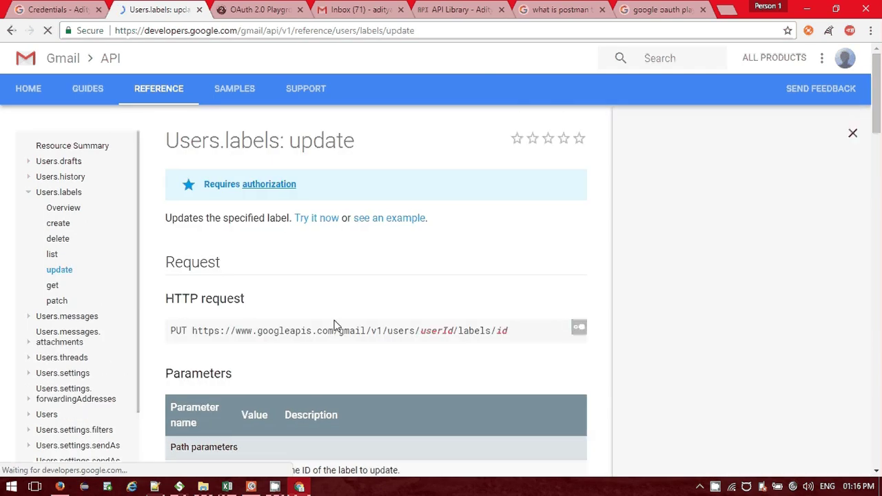
# Add a name field 'Update Postman' to the update request body and select it all.
pyautogui.scroll(-1, 419, 290)
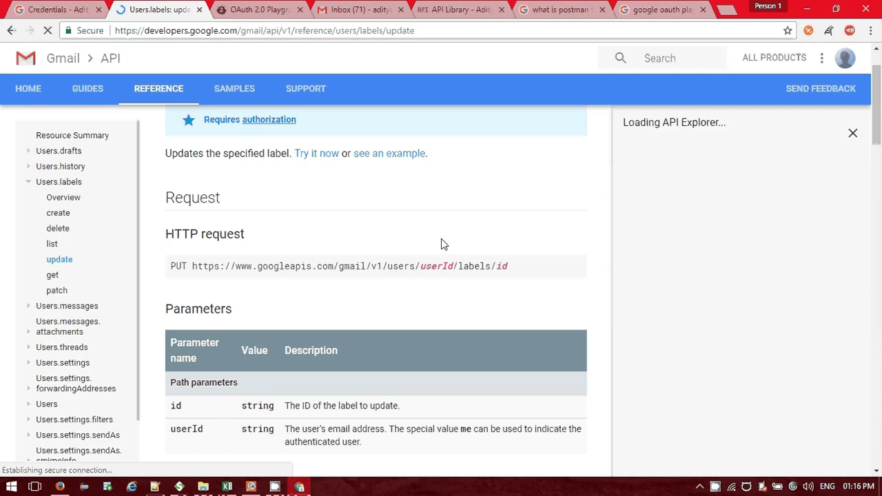
pyautogui.scroll(-1, 475, 244)
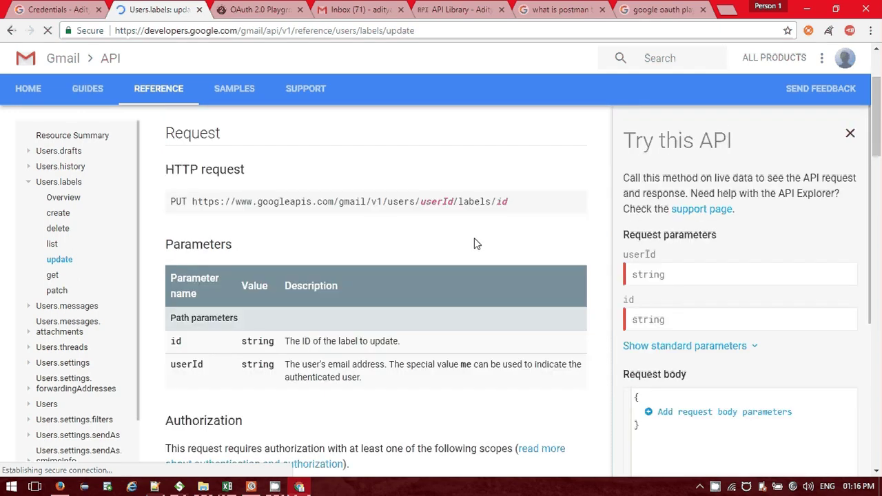
pyautogui.click(660, 414)
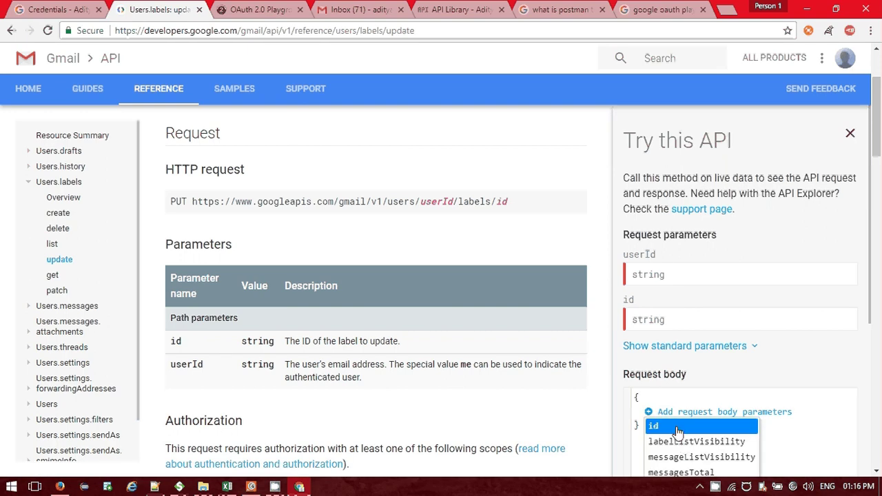
pyautogui.scroll(-1, 672, 441)
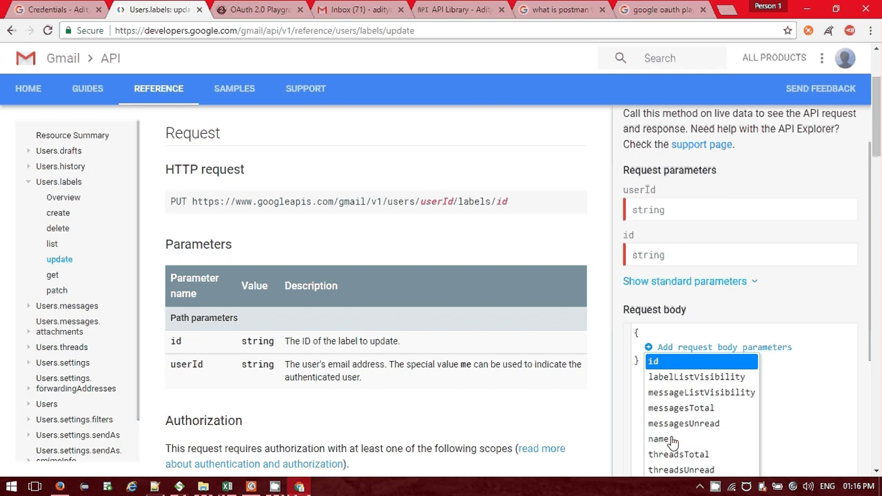
pyautogui.click(660, 439)
pyautogui.write('UPda')
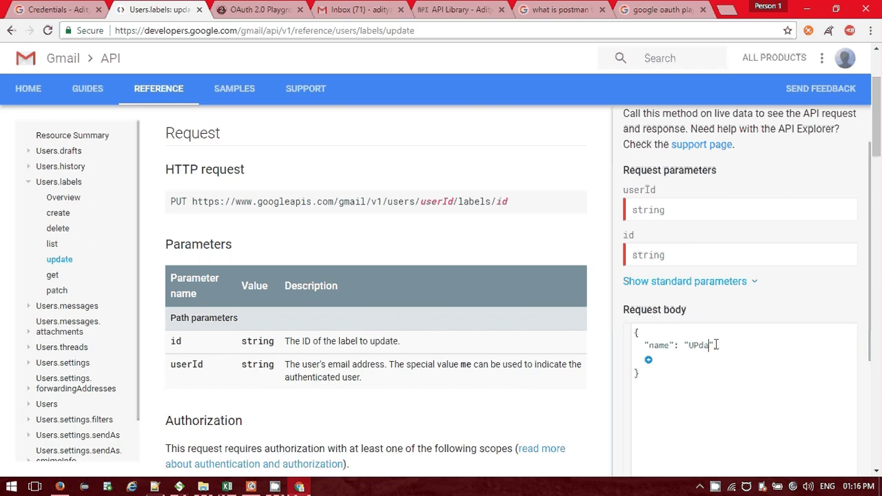
pyautogui.press('BackSpace')
pyautogui.press('BackSpace')
pyautogui.press('BackSpace')
pyautogui.write('pdate Postman')
pyautogui.hotkey('ctrl', 'a')
pyautogui.hotkey('ctrl', 'c')
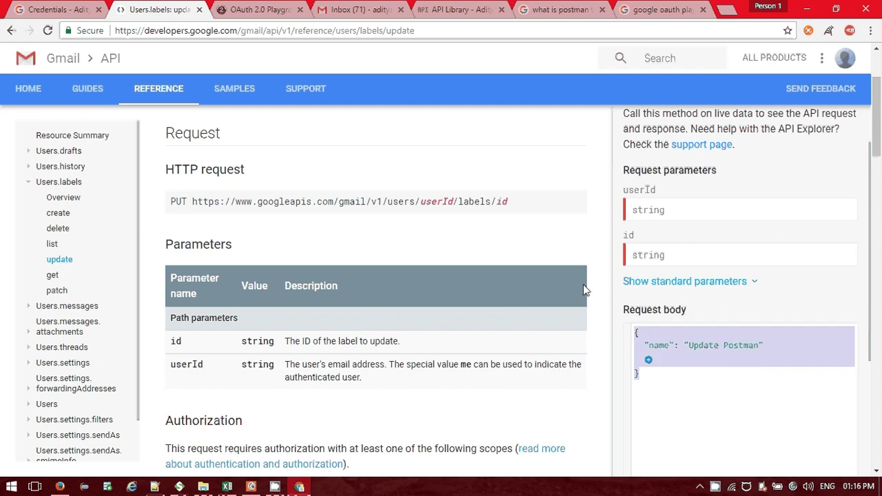
pyautogui.click(252, 487)
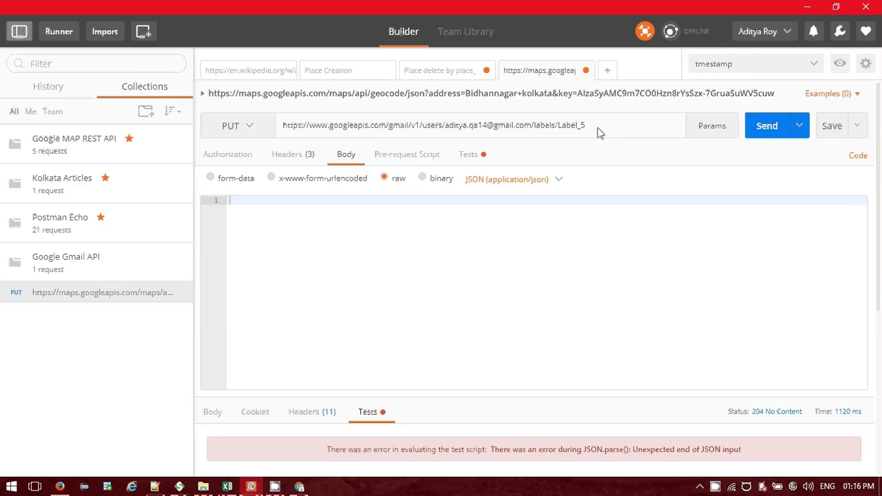
# Point the PUT URL at Label_4, paste the {"name": "Update Postman"} body, and send it.
pyautogui.press('BackSpace')
pyautogui.press('BackSpace')
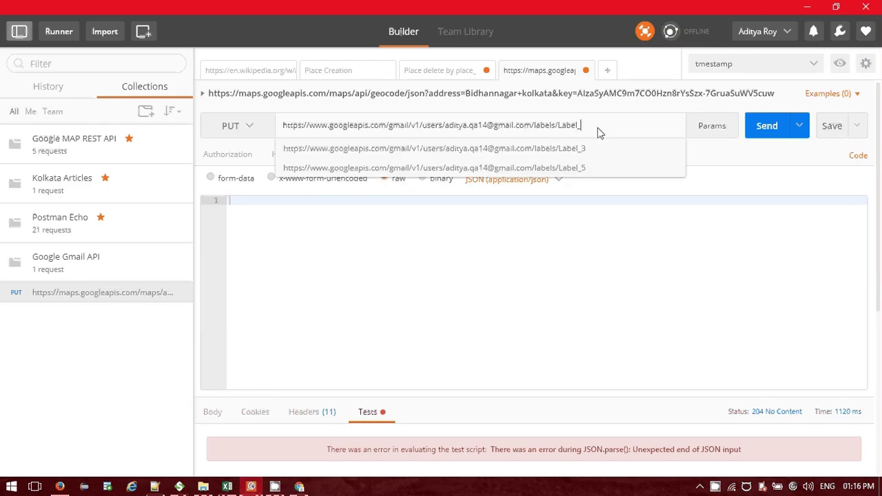
pyautogui.write('4')
pyautogui.click(401, 231)
pyautogui.hotkey('ctrl', 'v')
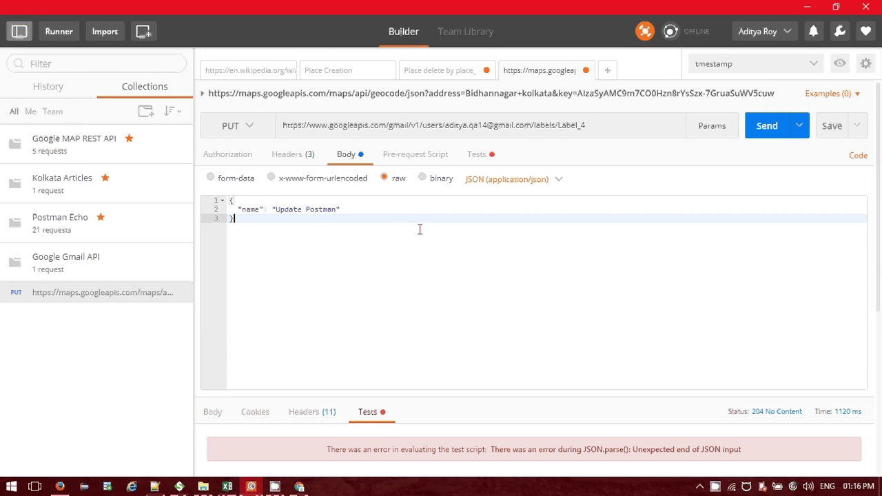
pyautogui.click(300, 486)
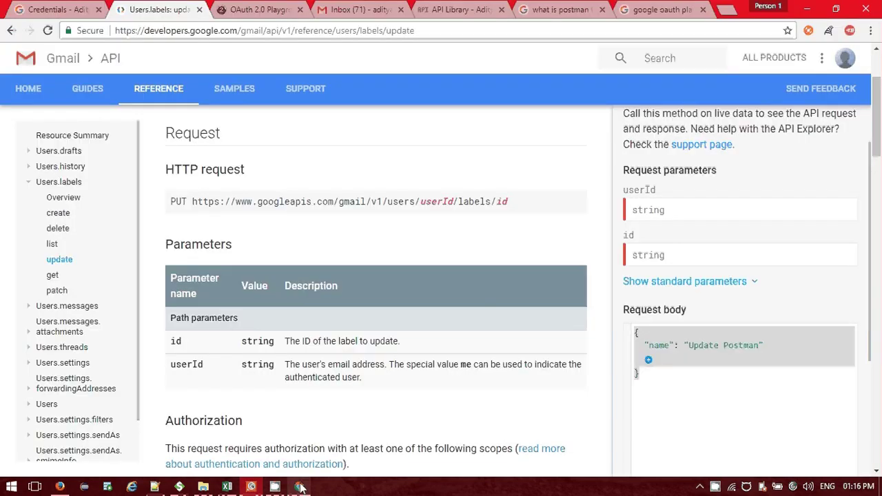
pyautogui.click(330, 9)
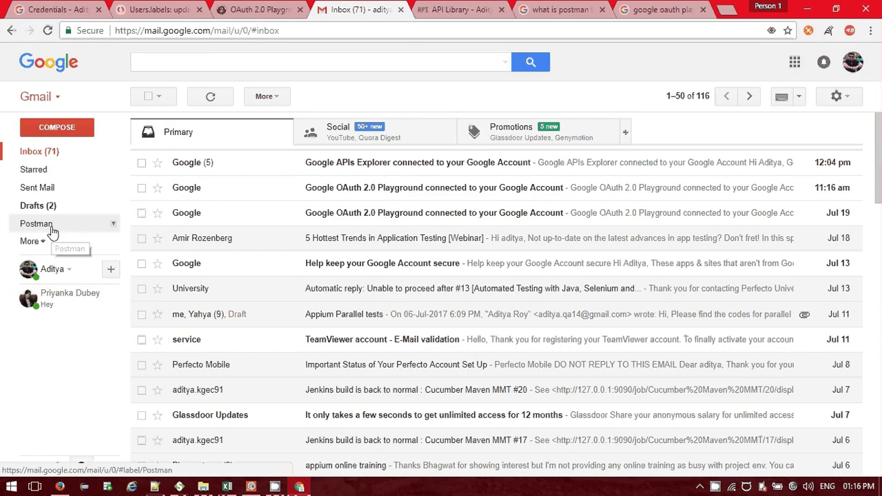
pyautogui.hotkey('alt', 'Tab')
pyautogui.click(764, 131)
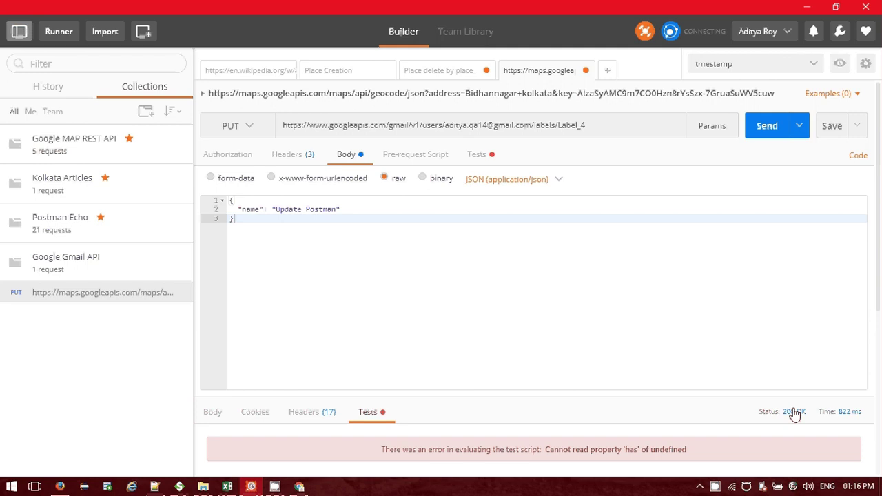
pyautogui.click(299, 487)
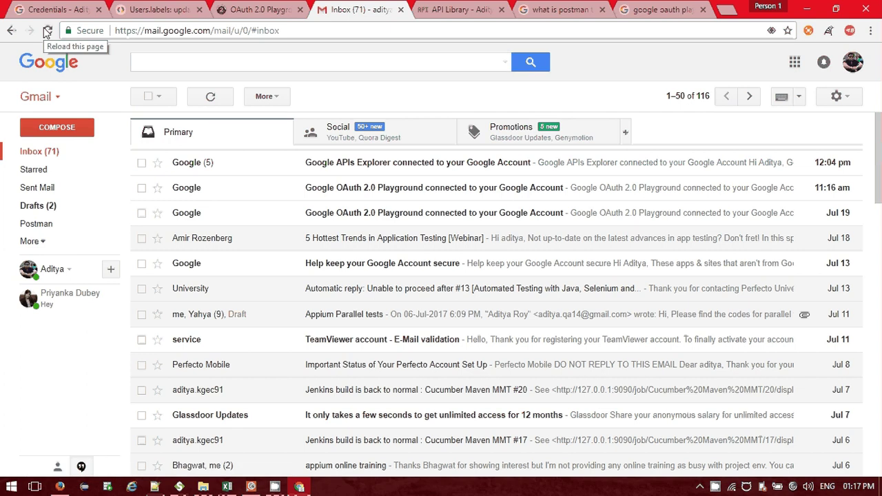
# Reload Gmail to confirm the label now reads 'Update Postman', then return to Postman.
pyautogui.click(47, 32)
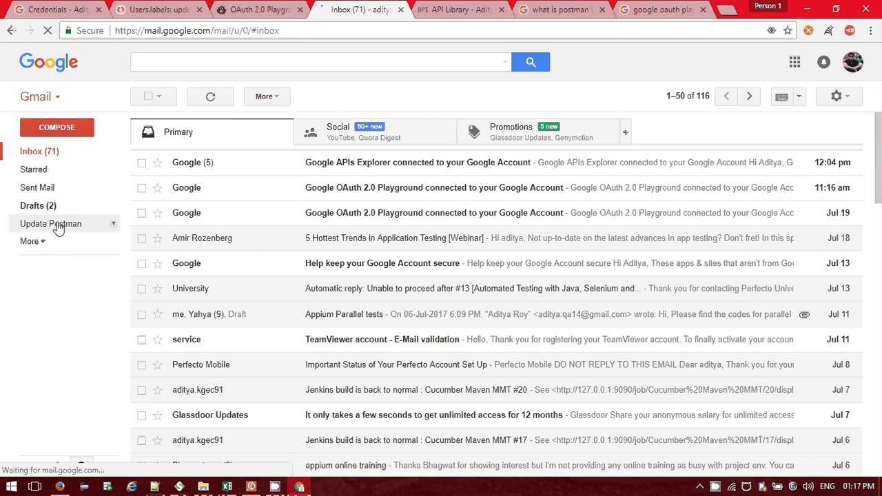
pyautogui.hotkey('alt', 'Tab')
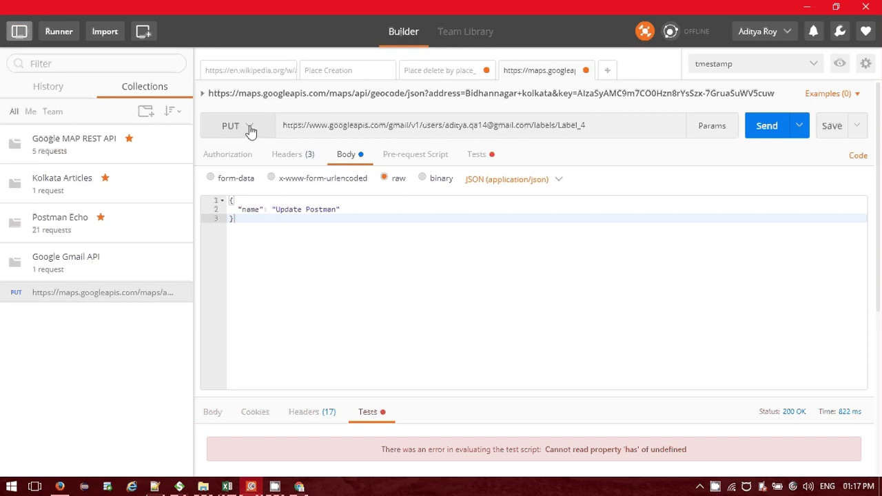
pyautogui.click(249, 129)
pyautogui.click(250, 129)
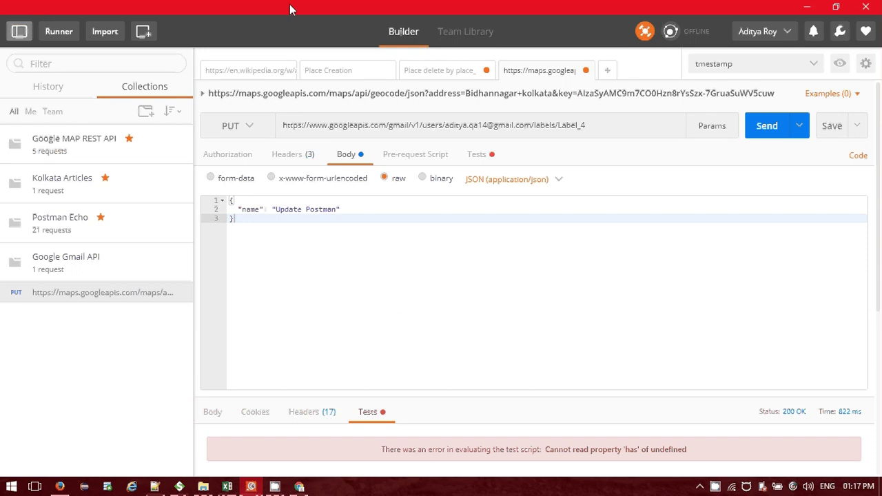
pyautogui.moveTo(290, 9); pyautogui.dragTo(282, 6)
# Switch the RESTClient request method from GET to DELETE.
pyautogui.click(60, 487)
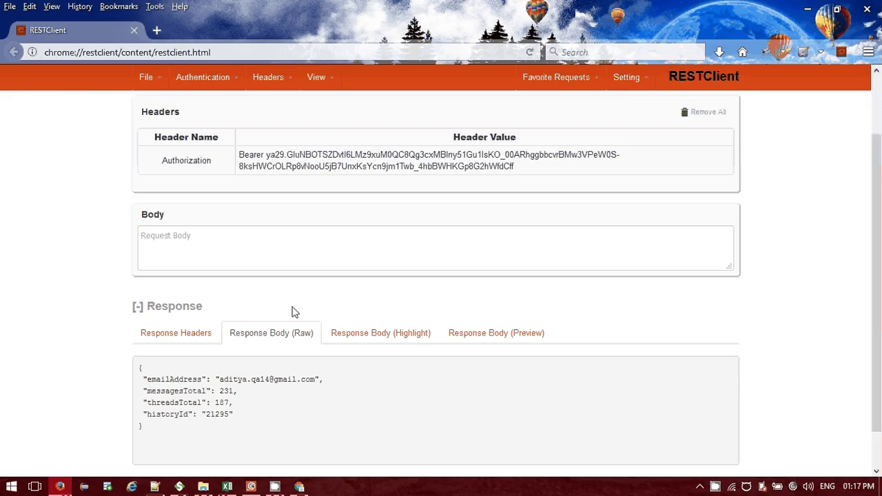
pyautogui.scroll(2, 292, 312)
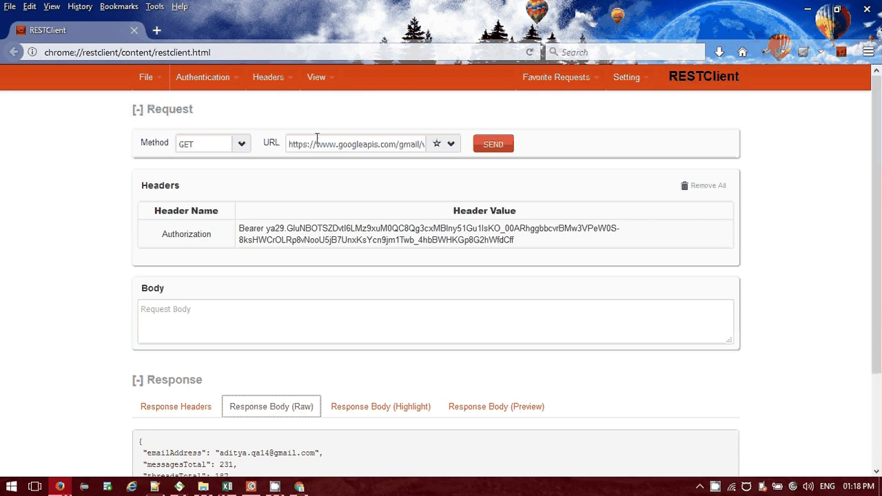
pyautogui.click(240, 144)
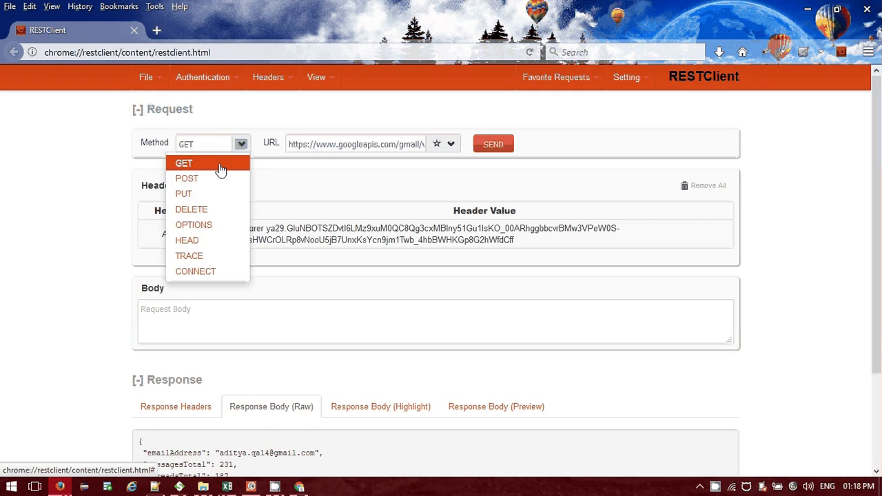
pyautogui.click(196, 208)
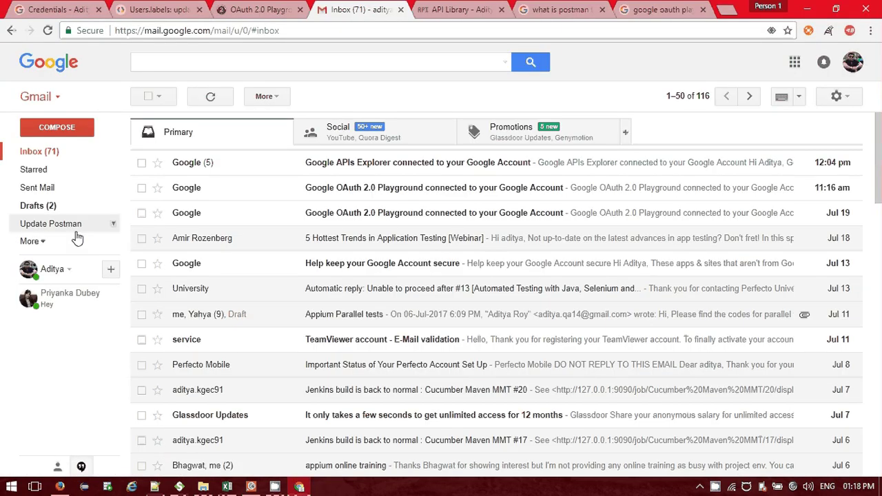
pyautogui.click(250, 487)
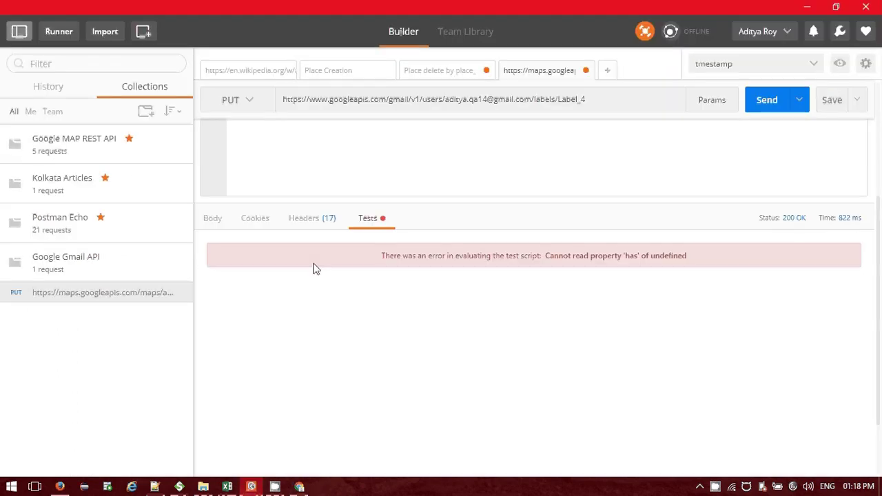
# Check the response body showing id Label_4 named 'Update Postman', selecting the Label_4 id.
pyautogui.click(290, 221)
pyautogui.click(255, 218)
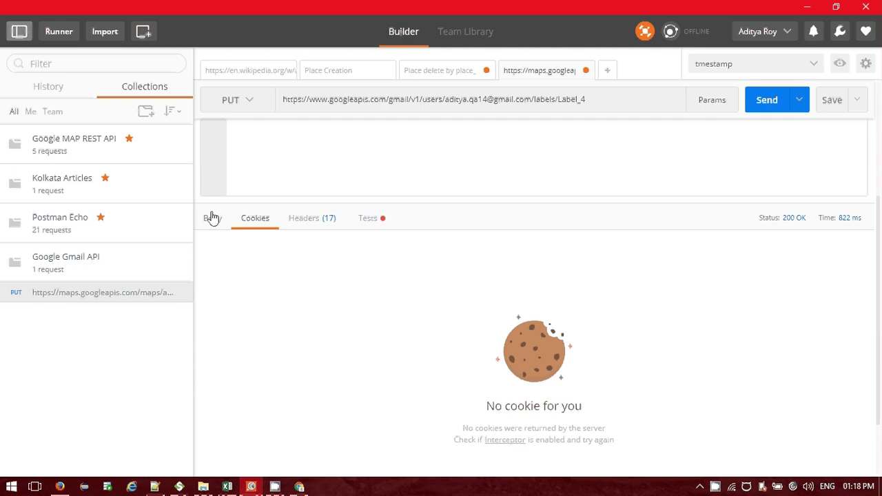
pyautogui.click(213, 218)
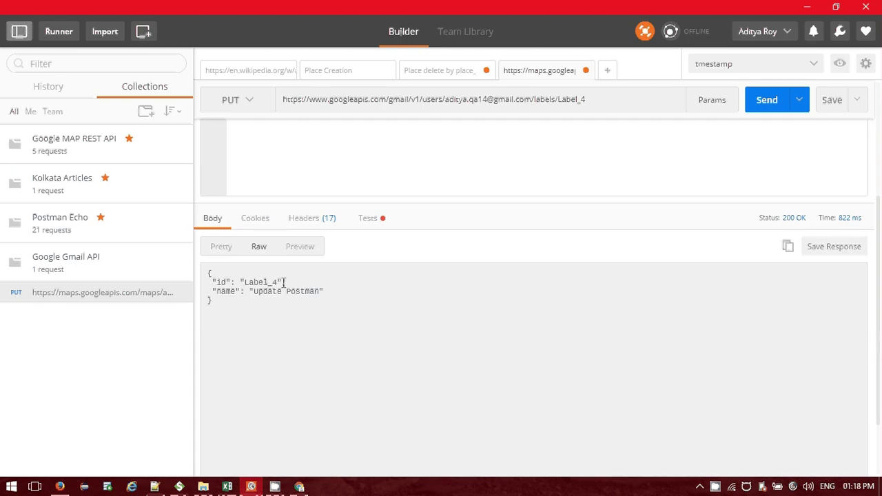
pyautogui.moveTo(283, 282); pyautogui.dragTo(235, 281)
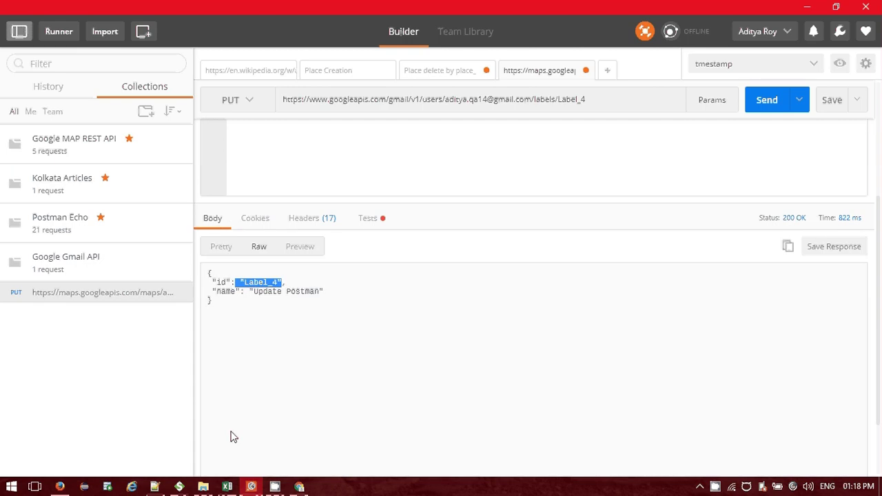
# Copy the request URL path from gmail to the end for reuse in RESTClient.
pyautogui.click(60, 486)
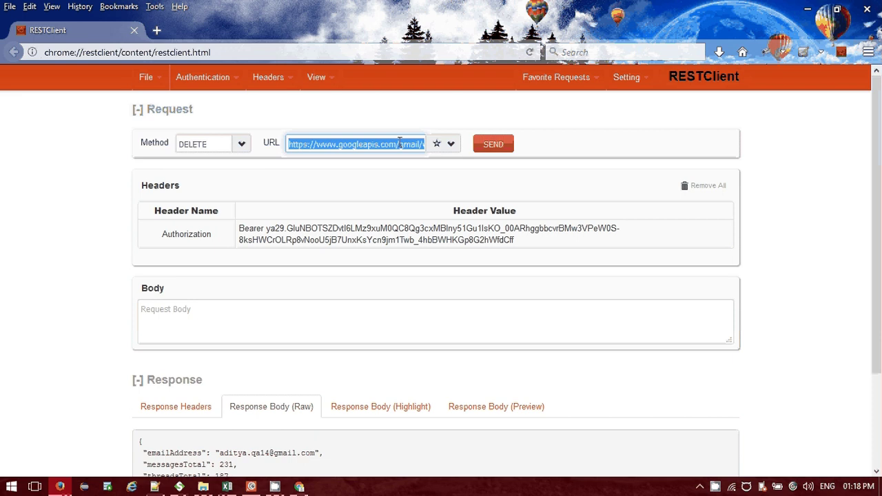
pyautogui.moveTo(400, 144); pyautogui.dragTo(418, 148)
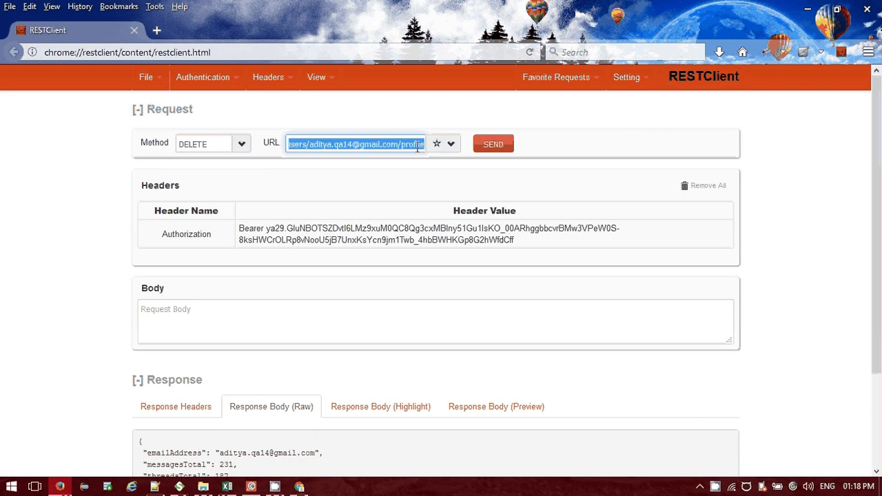
pyautogui.click(405, 144)
pyautogui.hotkey('alt', 'Tab')
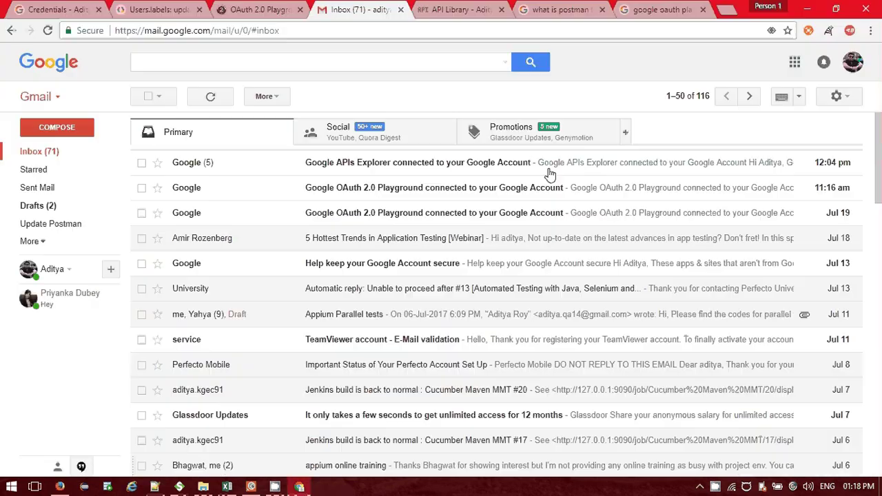
pyautogui.click(253, 486)
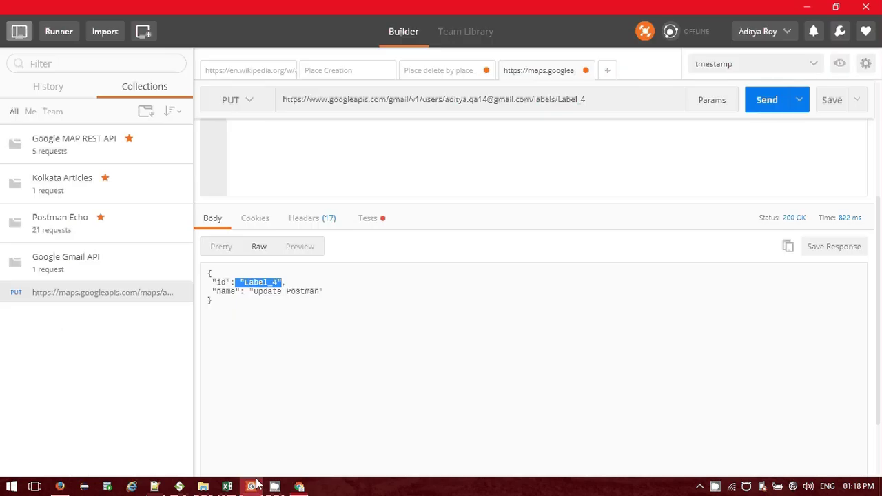
pyautogui.moveTo(586, 99); pyautogui.dragTo(403, 103)
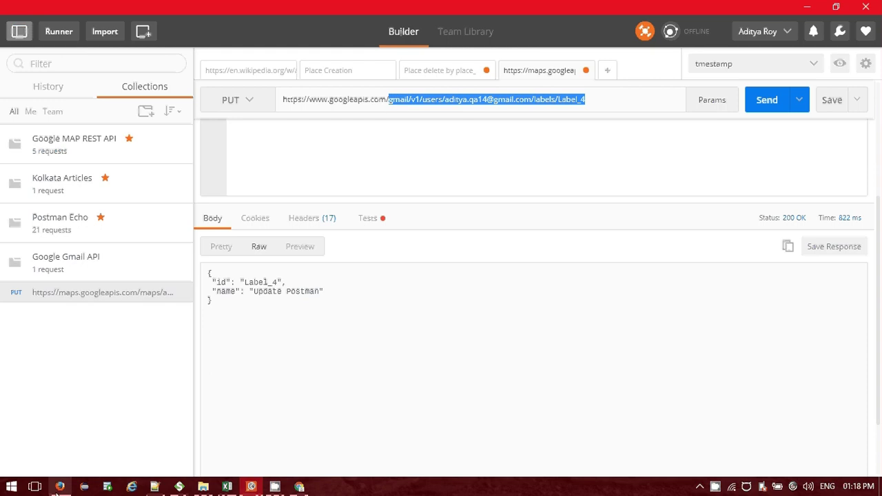
pyautogui.click(60, 487)
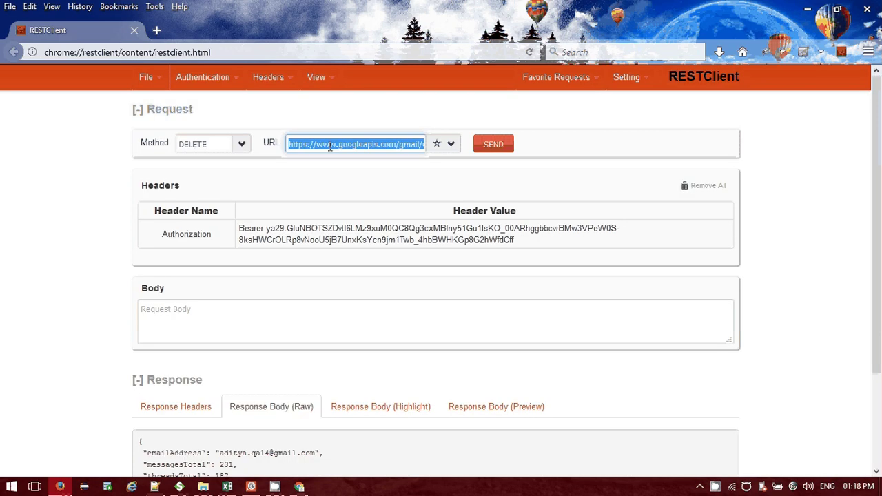
# Paste the label path into RESTClient's URL, fix it to end in Label_4, and send the DELETE.
pyautogui.moveTo(329, 147); pyautogui.dragTo(597, 149)
pyautogui.hotkey('ctrl', 'v')
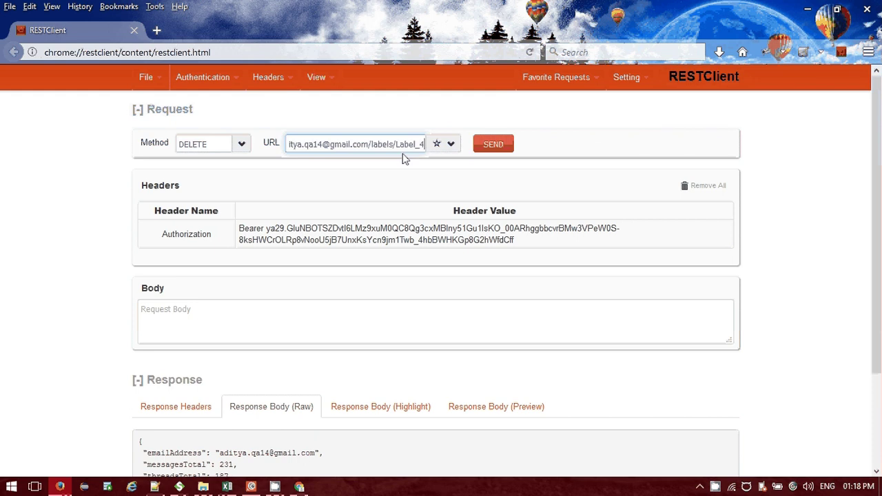
pyautogui.click(353, 144)
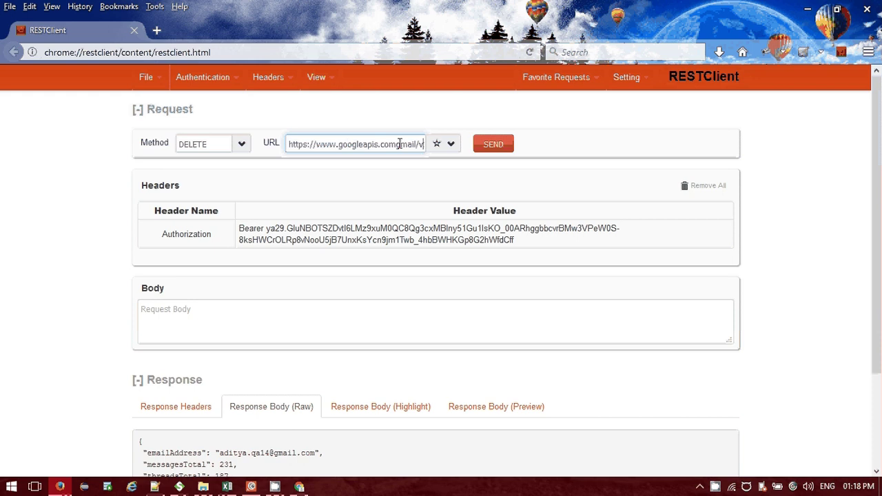
pyautogui.click(399, 144)
pyautogui.write('/')
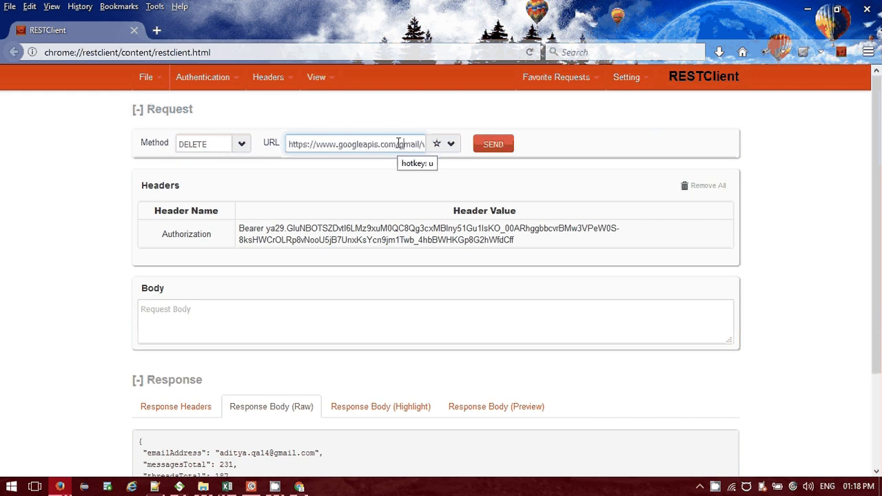
pyautogui.press('End')
pyautogui.write('_4')
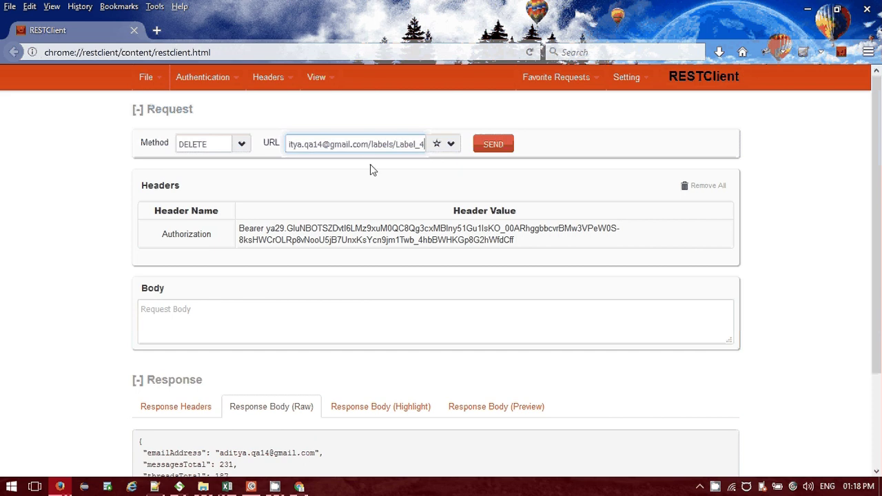
pyautogui.click(493, 144)
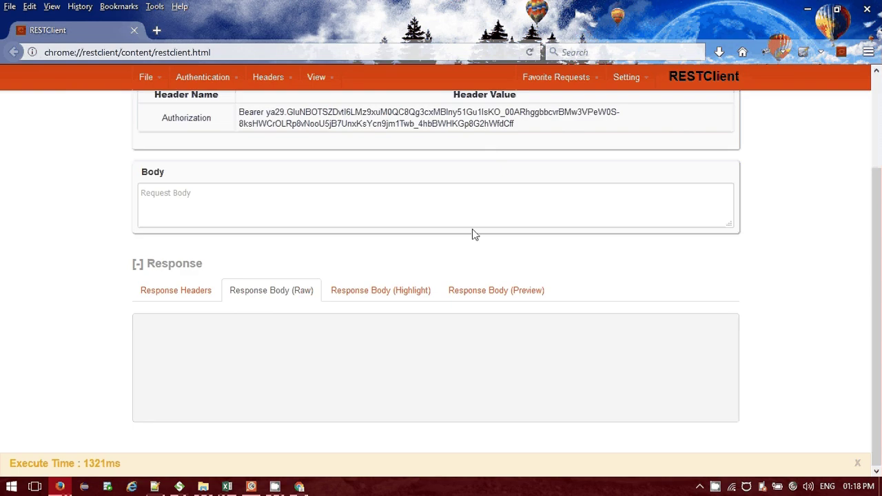
# Check the 204 No Content response headers and the empty raw body.
pyautogui.click(494, 293)
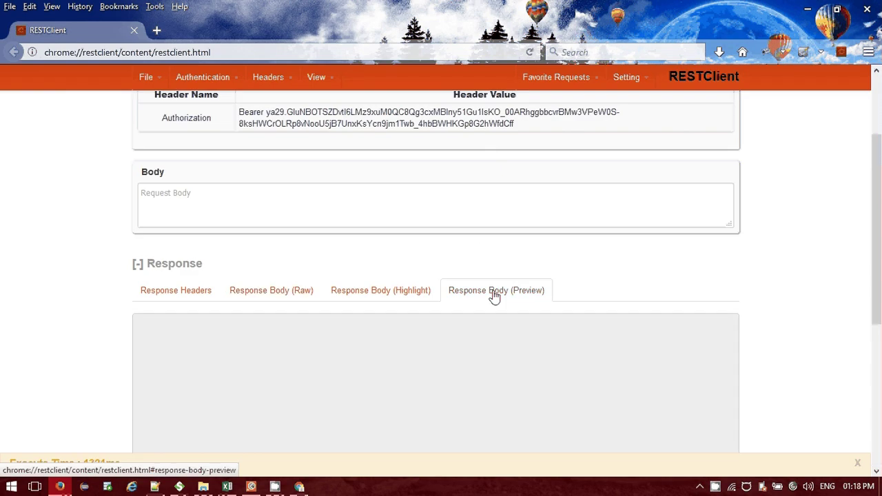
pyautogui.click(176, 290)
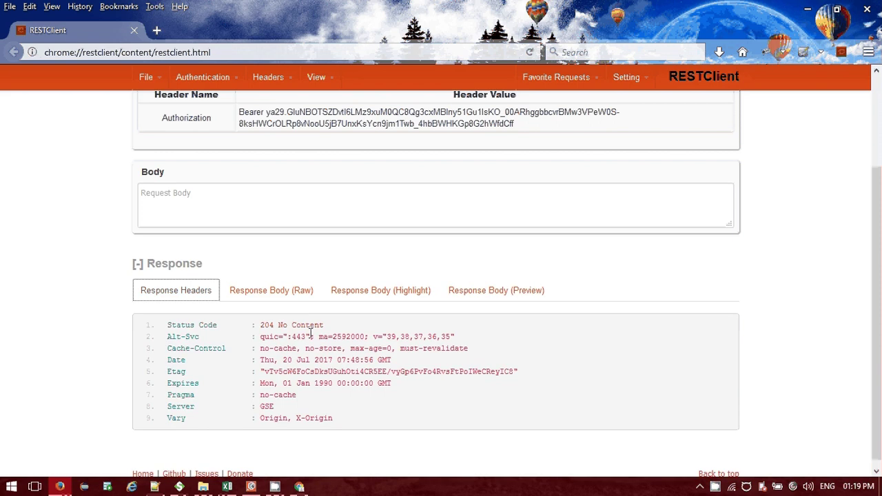
pyautogui.click(271, 290)
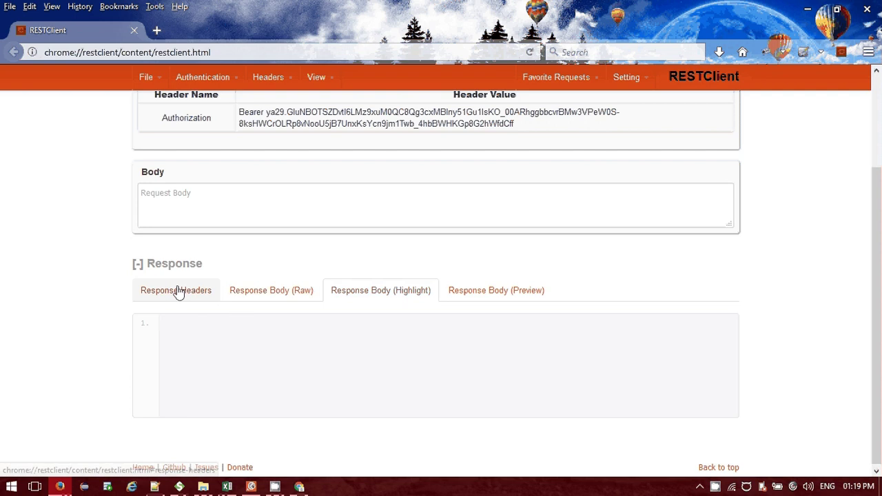
pyautogui.click(178, 291)
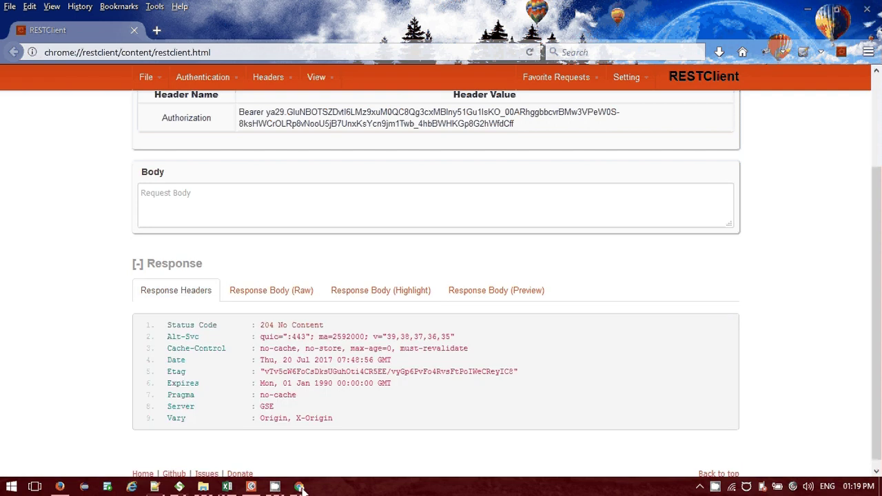
pyautogui.click(299, 486)
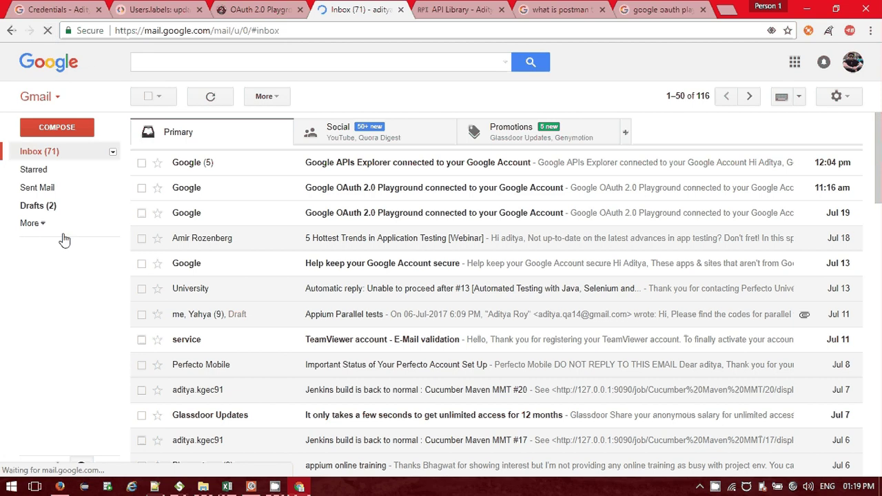
# Cycle through the OAuth Playground and Credentials tabs back to the Users.labels update reference.
pyautogui.hotkey('alt', 'Tab')
pyautogui.hotkey('alt', 'Tab')
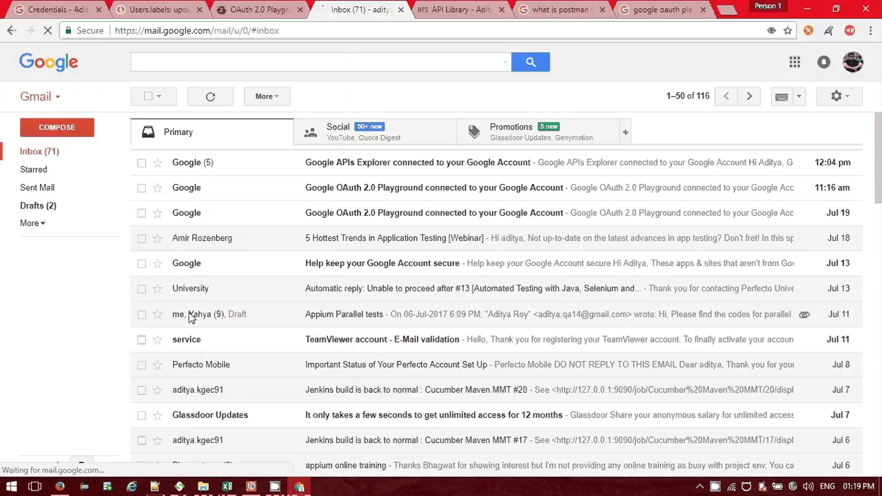
pyautogui.click(260, 8)
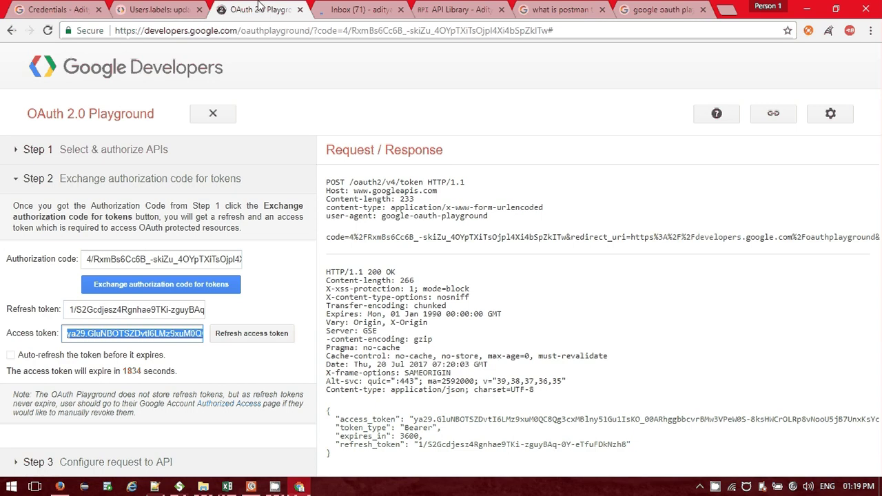
pyautogui.click(68, 8)
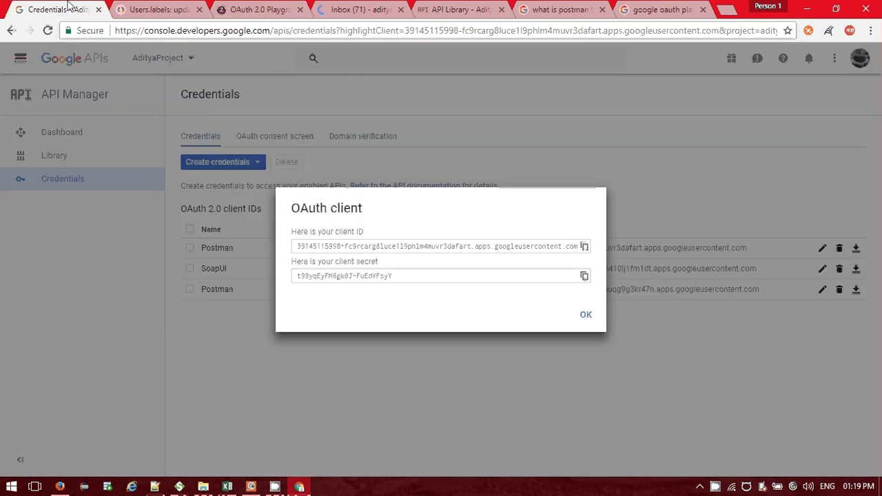
pyautogui.hotkey('ctrl', 'Tab')
pyautogui.click(38, 7)
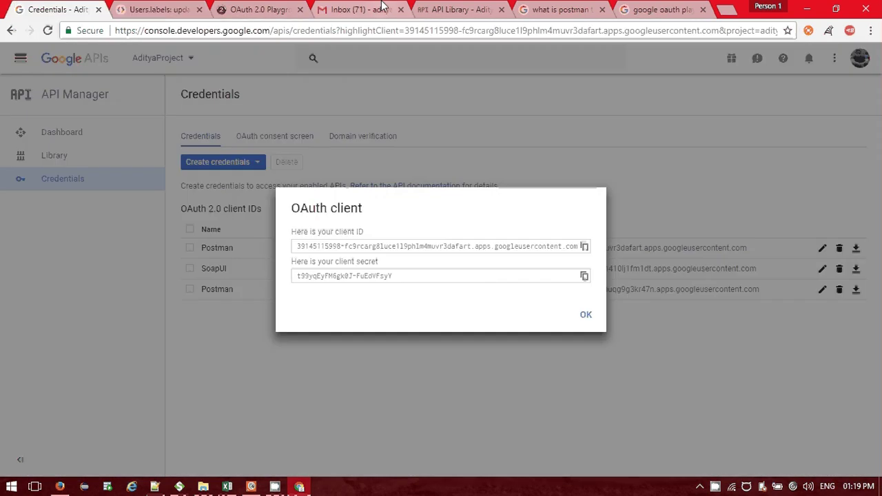
pyautogui.hotkey('ctrl', 'Tab')
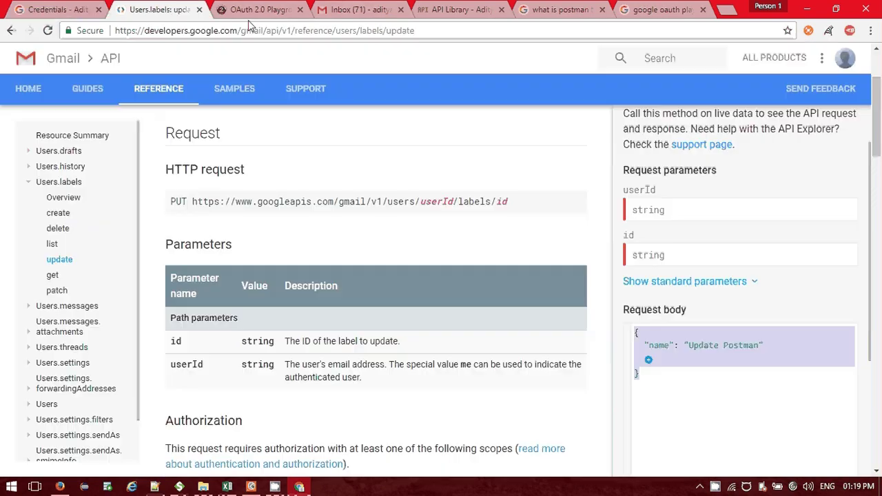
pyautogui.scroll(2, 120, 258)
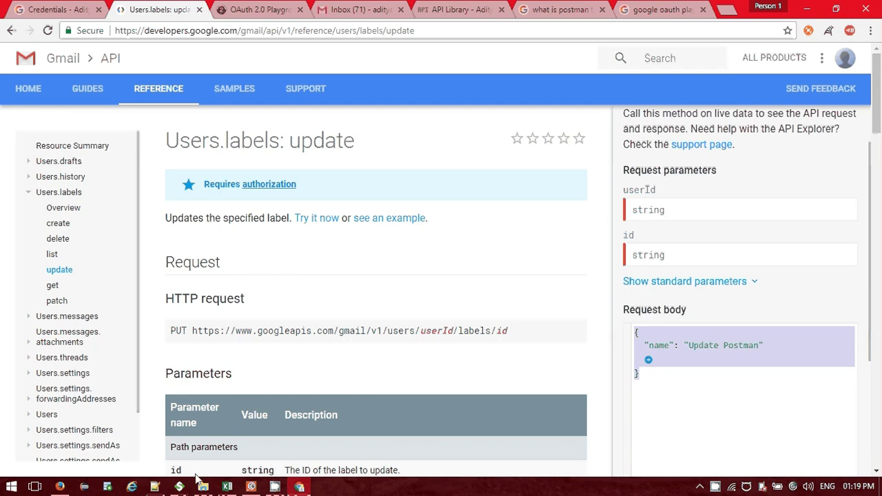
pyautogui.moveTo(180, 488)
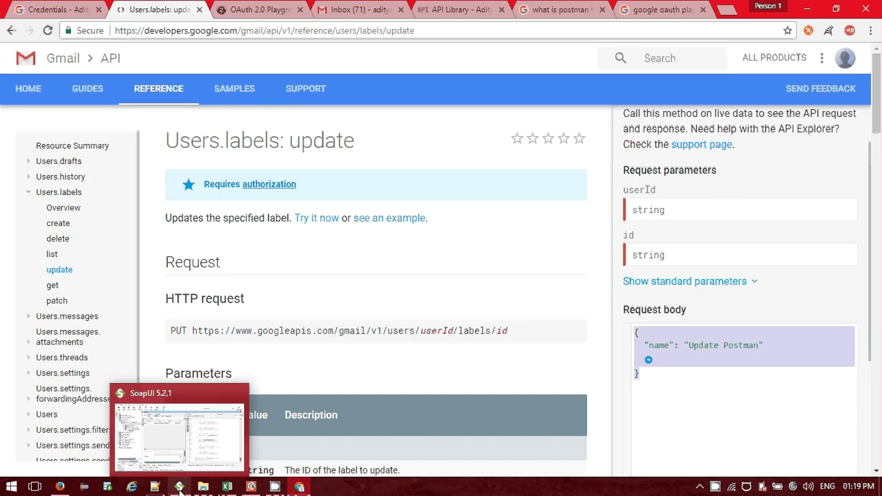
pyautogui.click(82, 487)
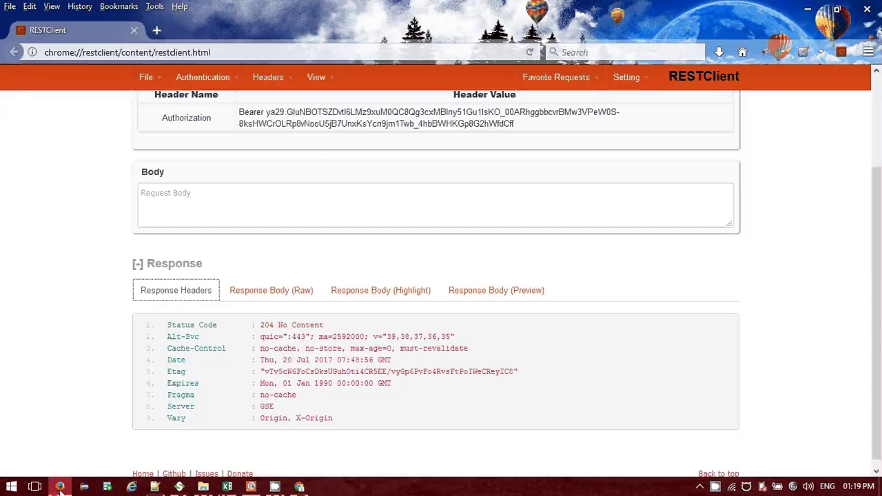
pyautogui.click(60, 488)
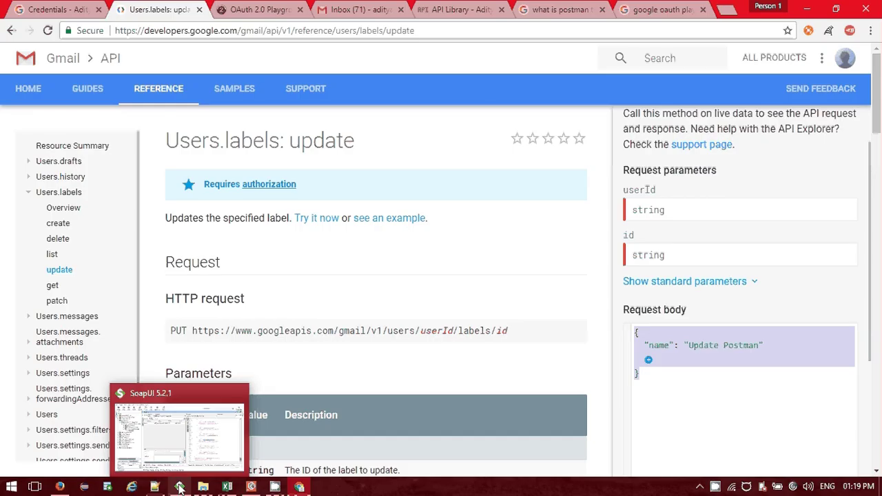
# Add a POST method named 'Create a new Label' under SoapUI's Users resource.
pyautogui.click(180, 488)
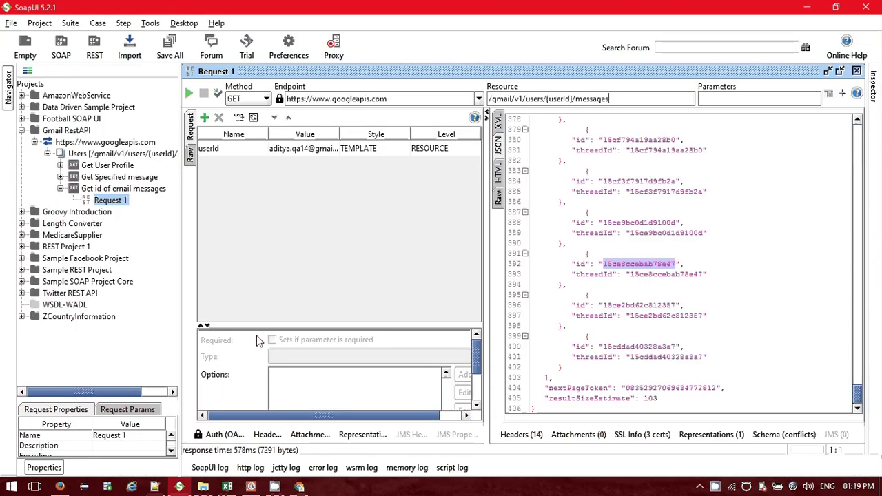
pyautogui.click(60, 188)
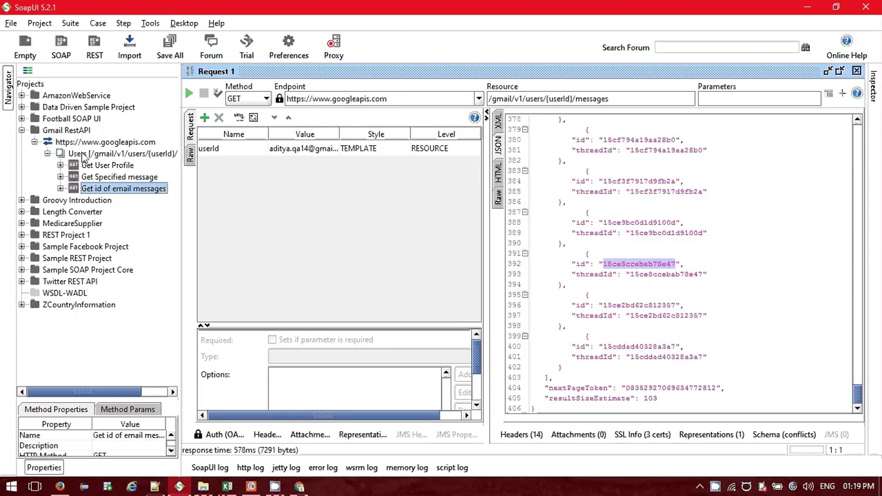
pyautogui.rightClick(82, 155)
pyautogui.click(122, 180)
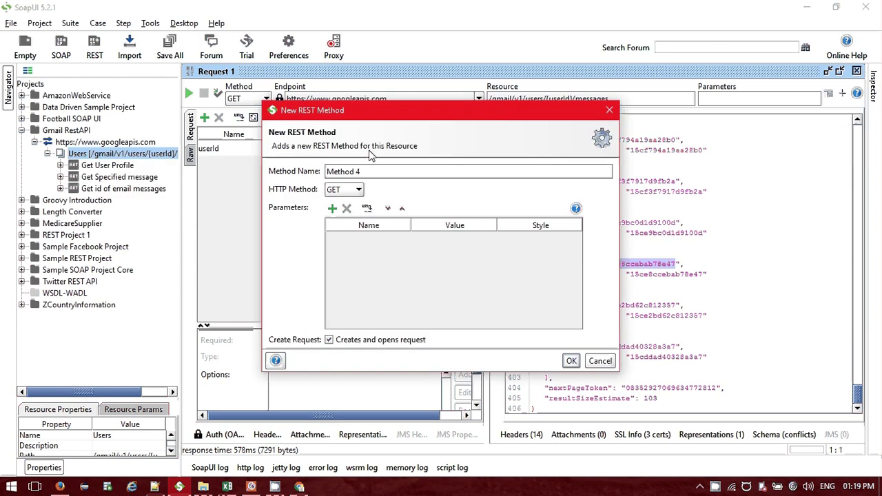
pyautogui.click(344, 189)
pyautogui.click(340, 215)
pyautogui.hotkey('ctrl', 'a')
pyautogui.write('C')
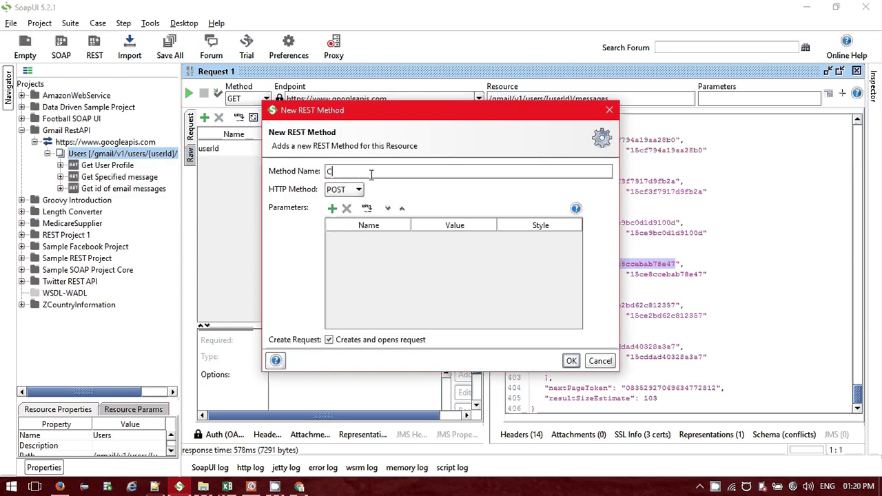
pyautogui.write('reate a new Label')
pyautogui.click(572, 361)
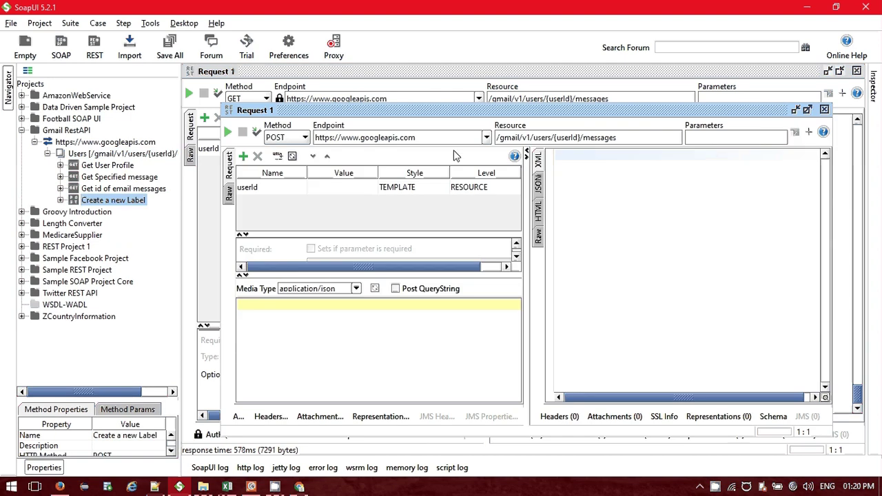
# Look up the labels create reference and edit the request's resource path toward /labels.
pyautogui.click(299, 486)
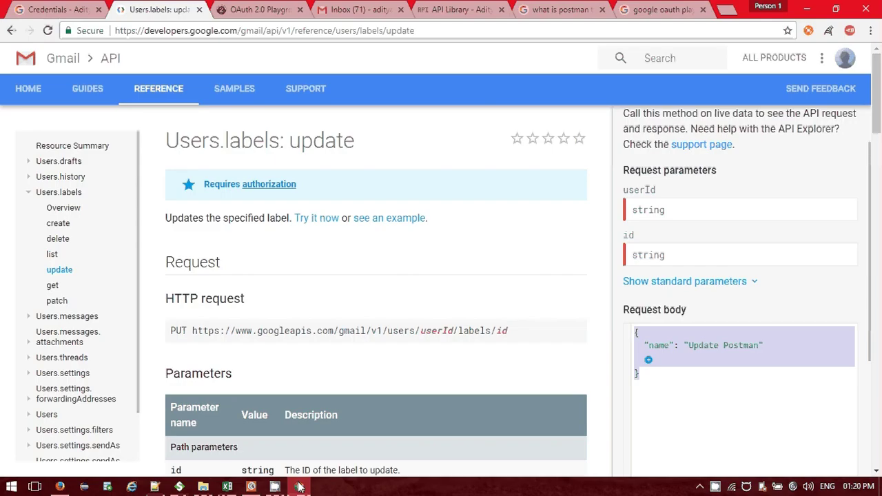
pyautogui.click(69, 263)
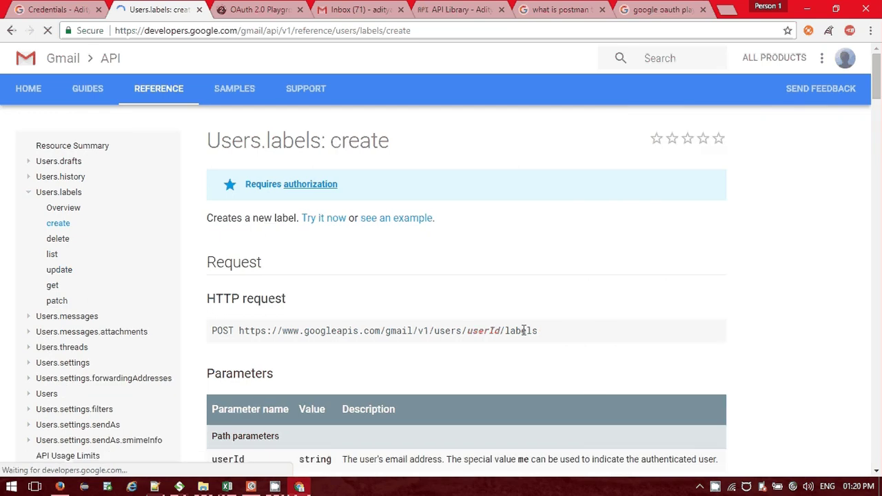
pyautogui.hotkey('alt', 'Tab')
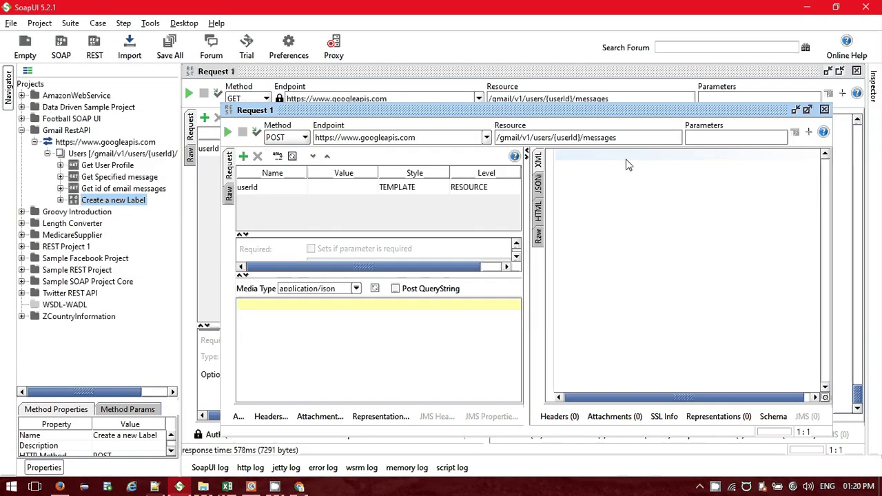
pyautogui.click(625, 137)
pyautogui.press('BackSpace')
pyautogui.press('BackSpace')
pyautogui.press('BackSpace')
pyautogui.press('BackSpace')
pyautogui.press('BackSpace')
pyautogui.press('BackSpace')
pyautogui.press('BackSpace')
pyautogui.press('BackSpace')
pyautogui.press('BackSpace')
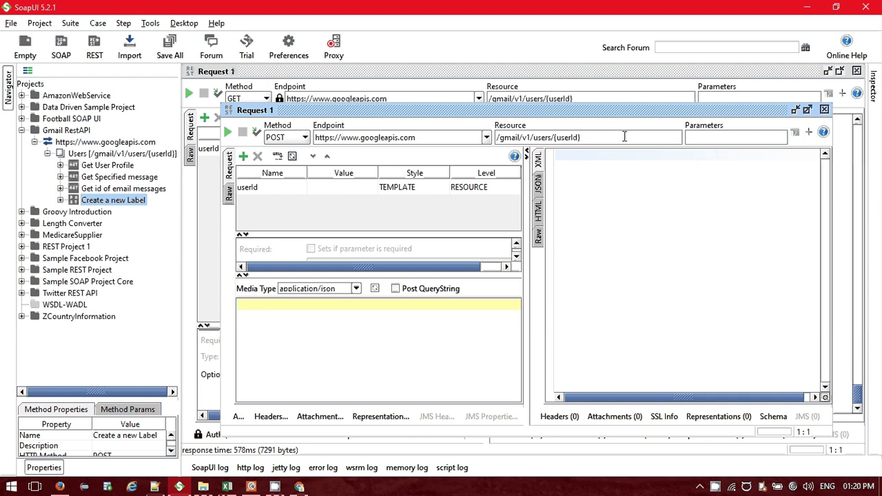
pyautogui.hotkey('alt', 'Tab')
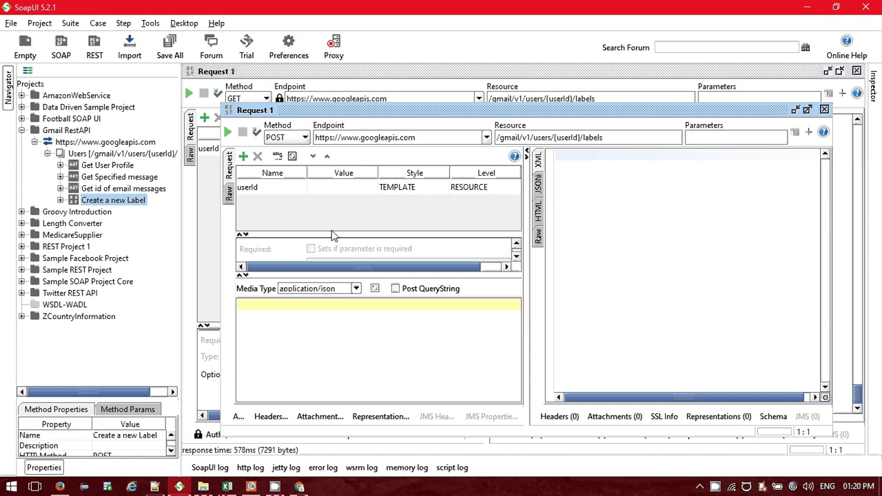
pyautogui.hotkey('alt', 'Tab')
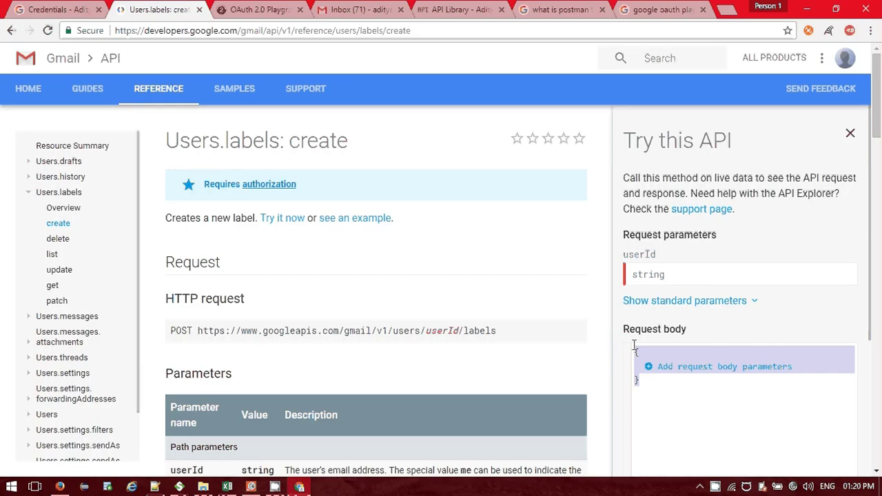
# Build a JSON body with name 'SOAP UI' in the API Explorer and paste it into SoapUI.
pyautogui.click(645, 366)
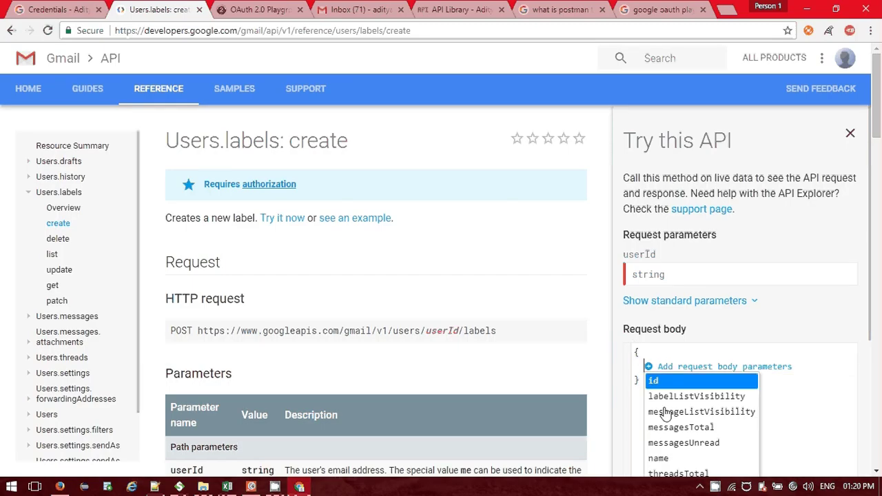
pyautogui.click(672, 458)
pyautogui.write('SOAP')
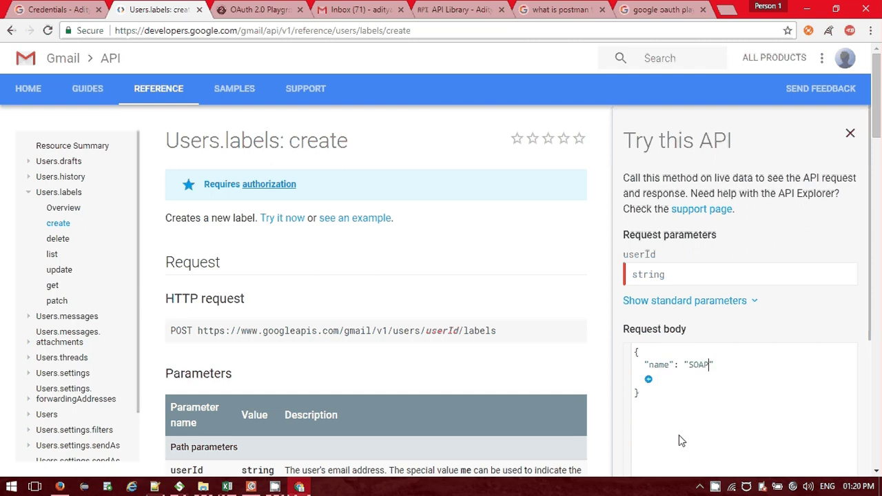
pyautogui.write(' UI')
pyautogui.hotkey('ctrl', 'a')
pyautogui.hotkey('ctrl', 'c')
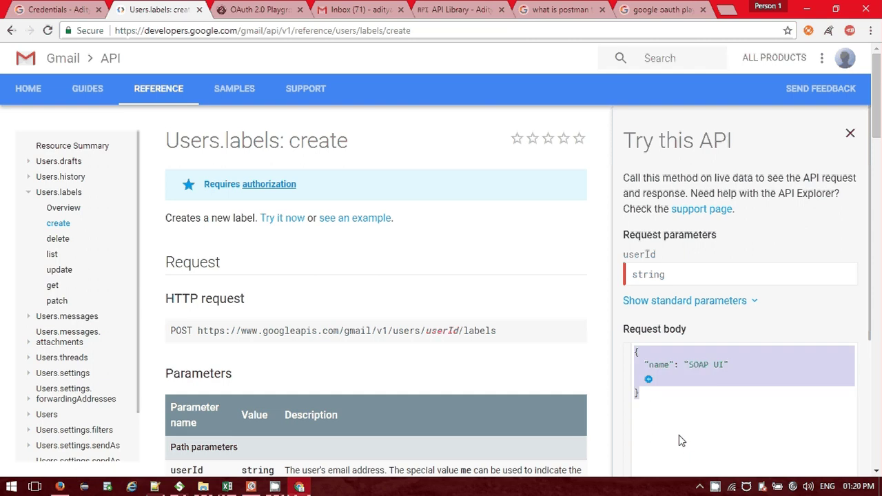
pyautogui.hotkey('alt', 'Tab')
pyautogui.hotkey('ctrl', 'v')
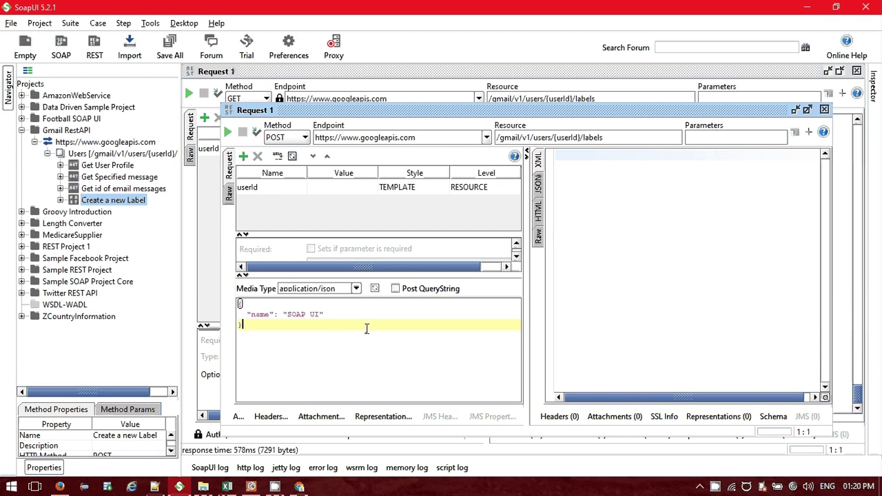
# Send the create-label request and check the Not Found response in JSON and XML views.
pyautogui.click(228, 132)
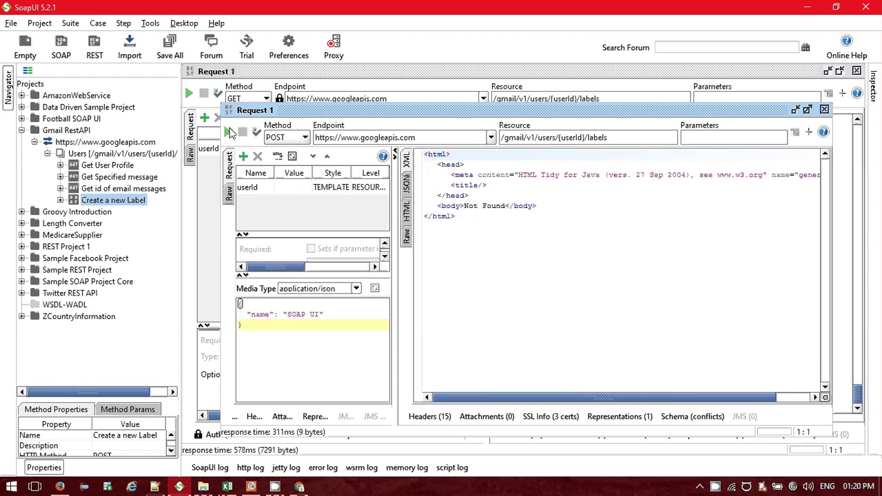
pyautogui.moveTo(395, 186); pyautogui.dragTo(506, 200)
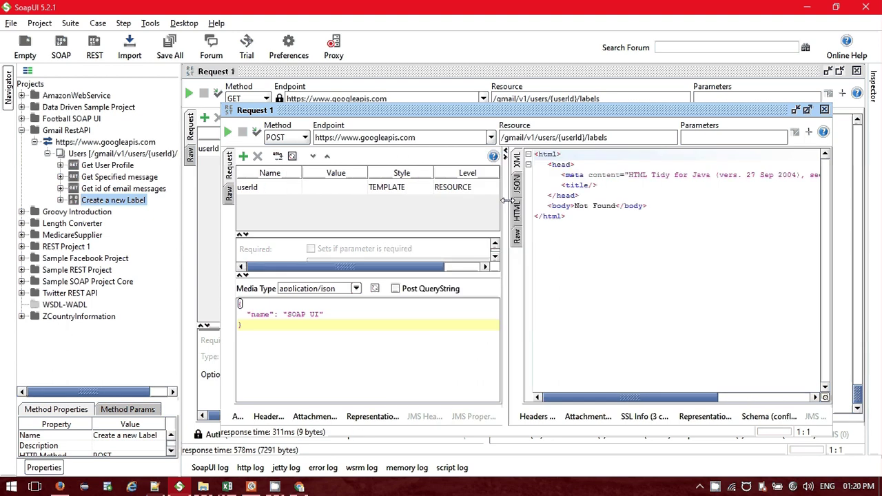
pyautogui.click(517, 183)
pyautogui.click(516, 162)
# Enter the account's e-mail as userId, resend, and view the 401 Login Required JSON response.
pyautogui.doubleClick(342, 187)
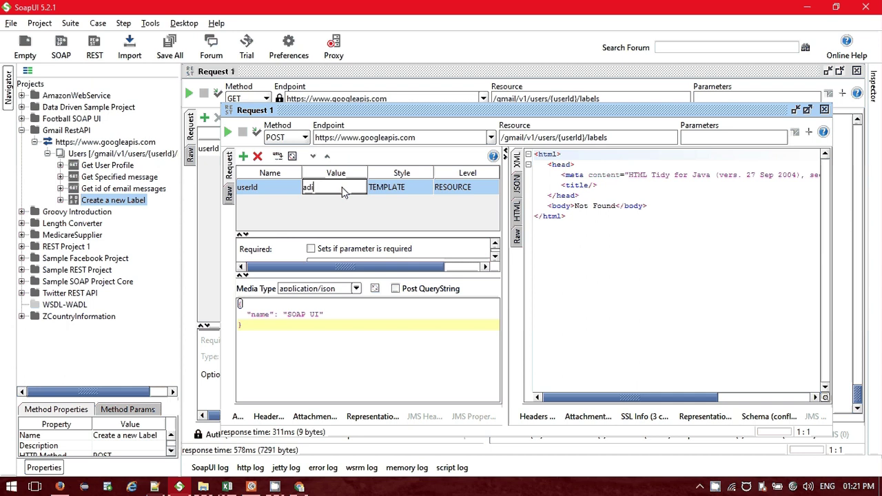
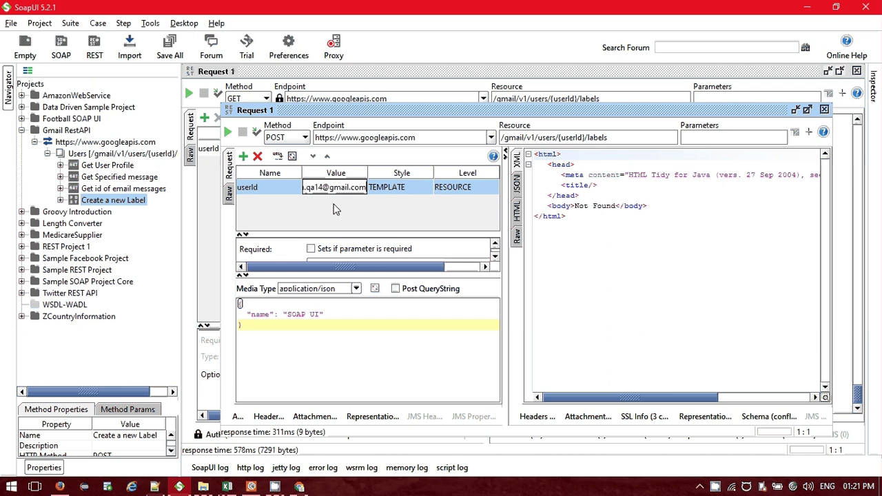
pyautogui.click(228, 133)
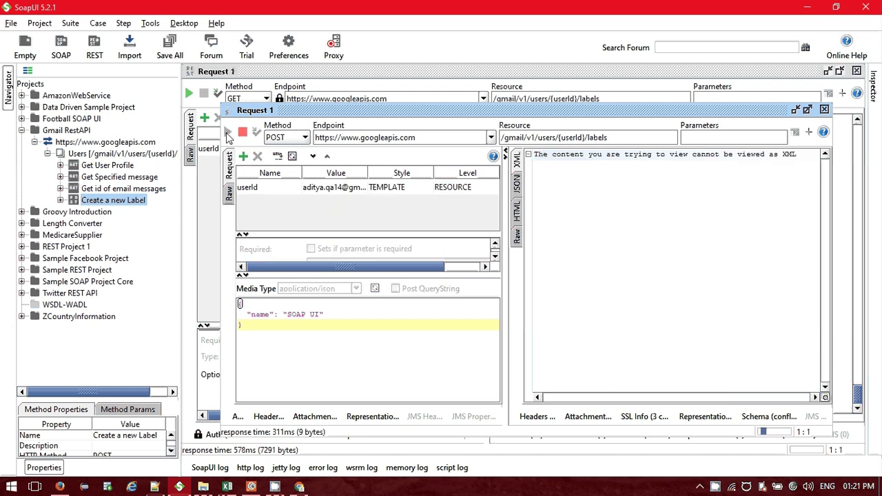
pyautogui.click(517, 183)
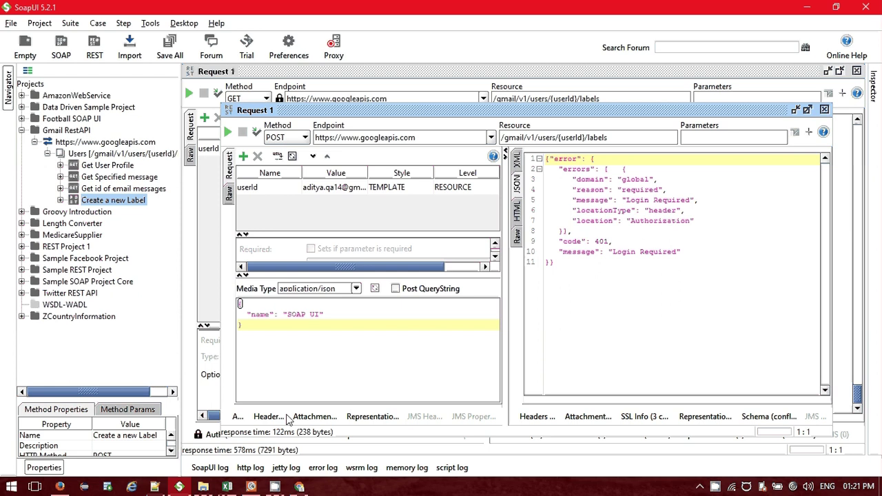
# Copy the 'Authorization: Basic' header name from the Get id of email messages request's headers.
pyautogui.click(268, 416)
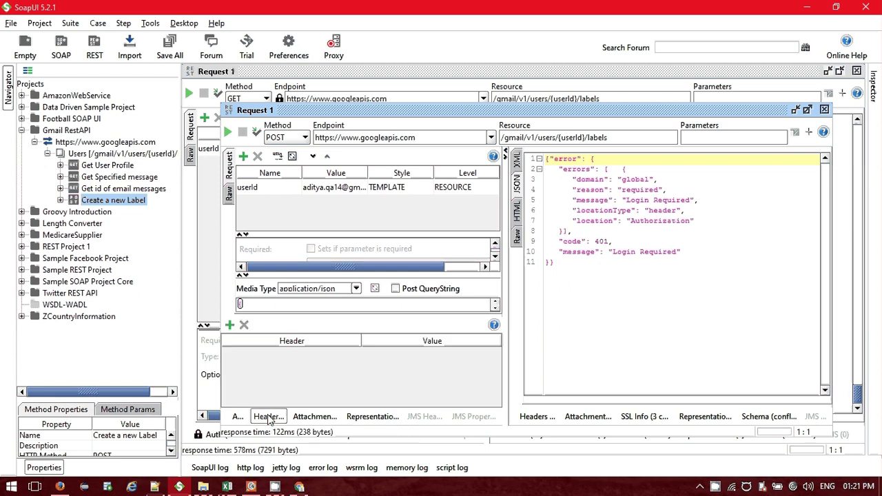
pyautogui.click(230, 326)
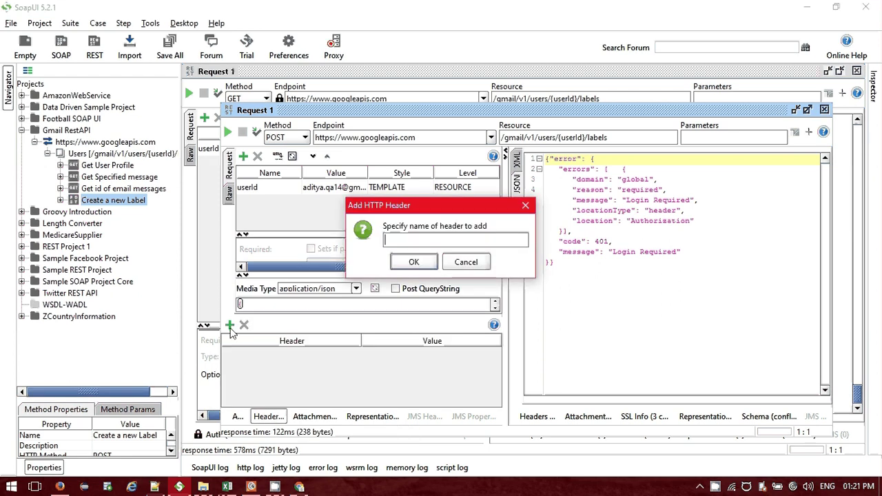
pyautogui.click(474, 265)
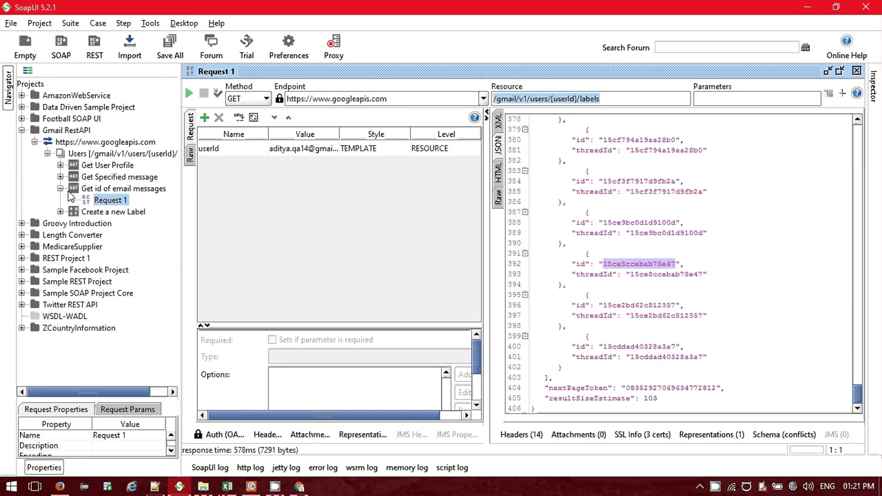
pyautogui.click(268, 434)
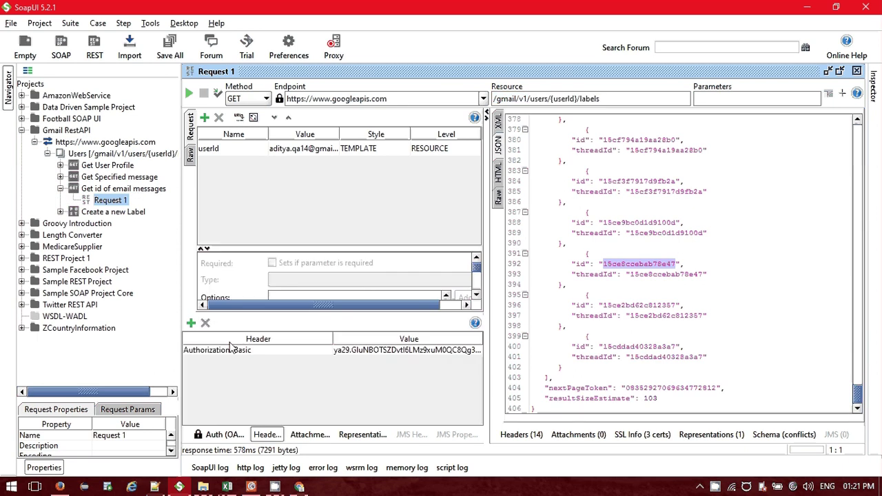
pyautogui.click(235, 351)
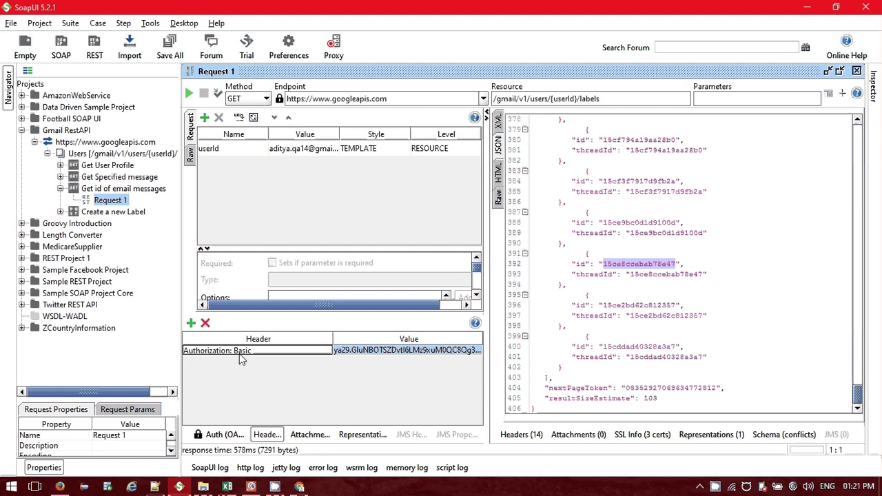
pyautogui.doubleClick(241, 352)
pyautogui.hotkey('ctrl', 'a')
pyautogui.hotkey('ctrl', 'c')
pyautogui.click(268, 434)
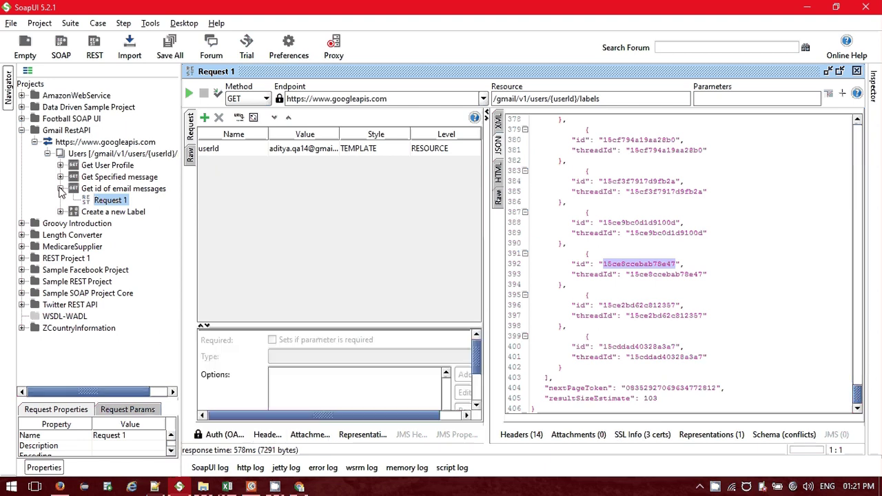
pyautogui.rightClick(110, 200)
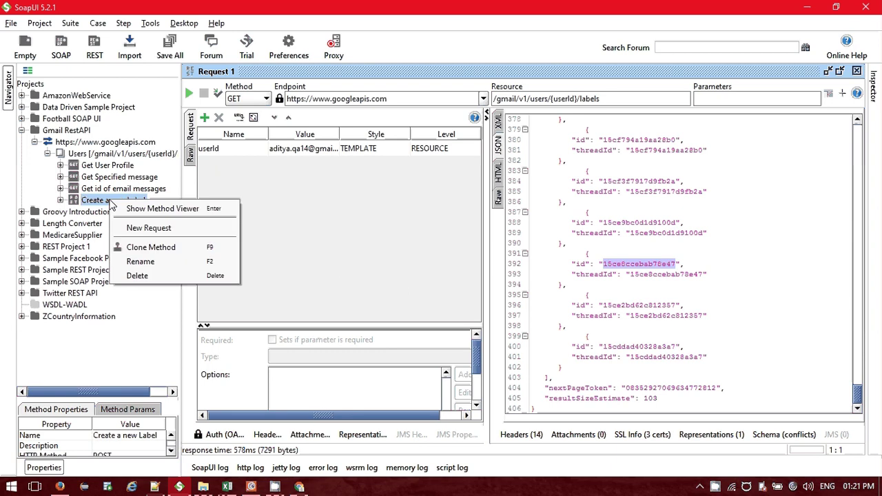
# Open the Create a new Label request and add an 'Authorization: Basic' header.
pyautogui.click(269, 435)
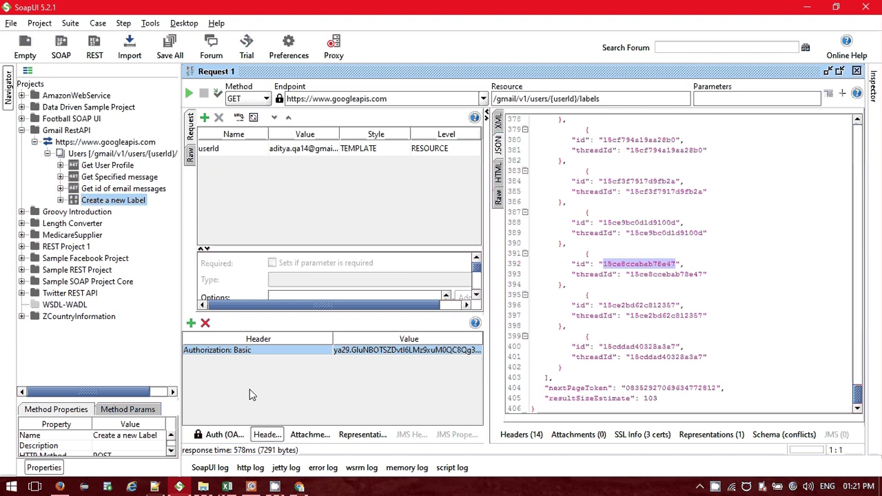
pyautogui.doubleClick(76, 197)
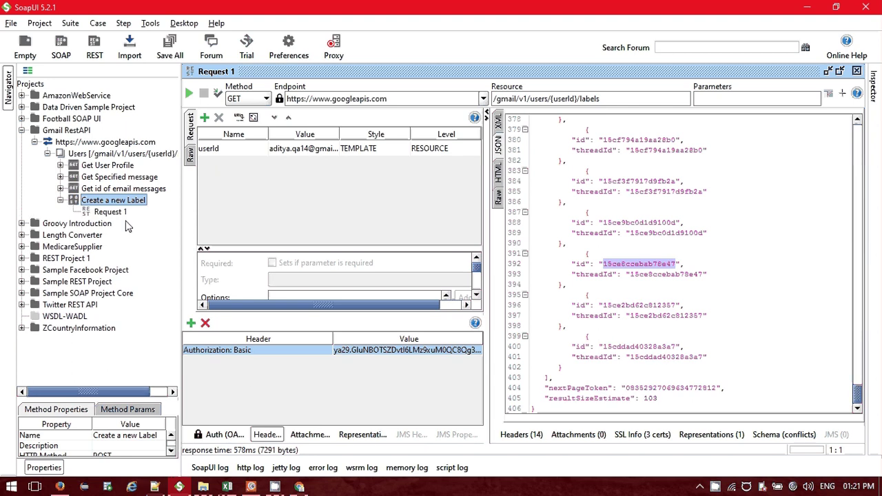
pyautogui.doubleClick(116, 213)
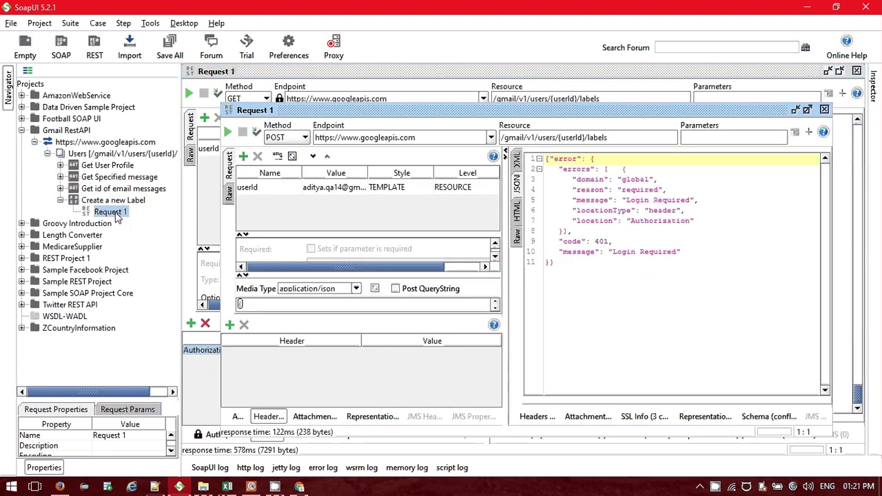
pyautogui.click(793, 110)
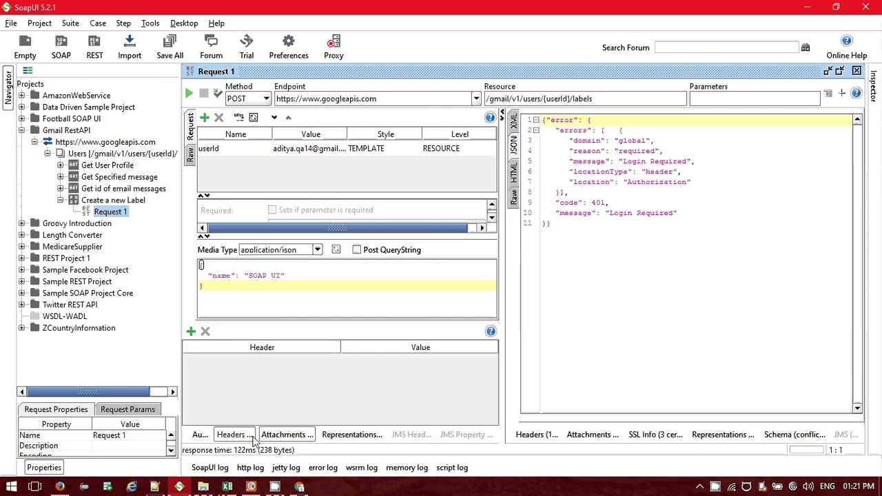
pyautogui.click(191, 331)
pyautogui.hotkey('ctrl', 'v')
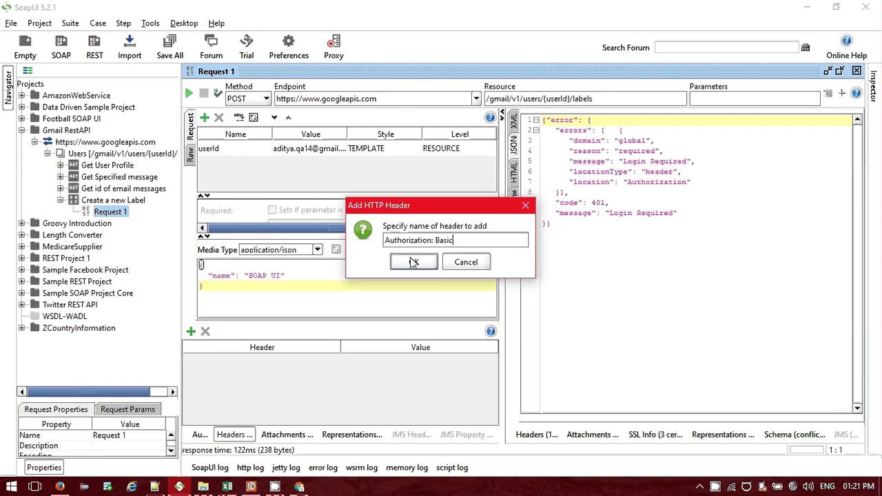
pyautogui.click(413, 263)
# Paste the OAuth Playground access token as the Authorization header's value.
pyautogui.hotkey('alt', 'Tab')
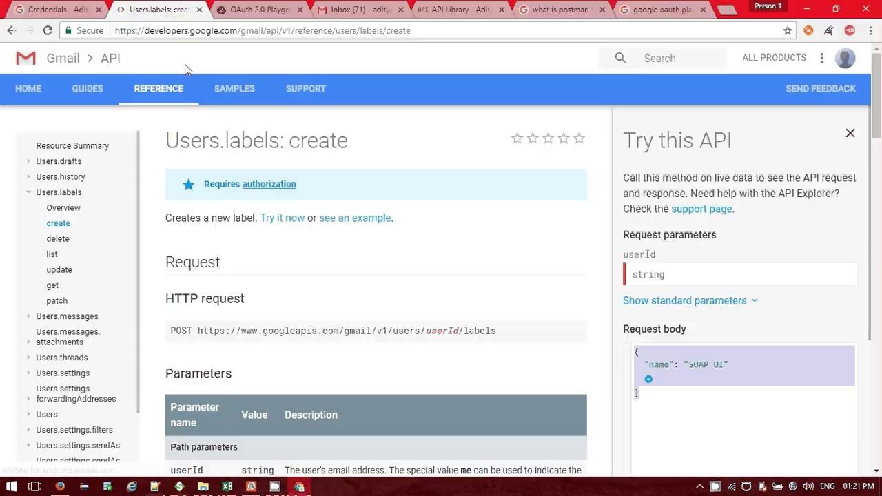
pyautogui.hotkey('ctrl', 'Tab')
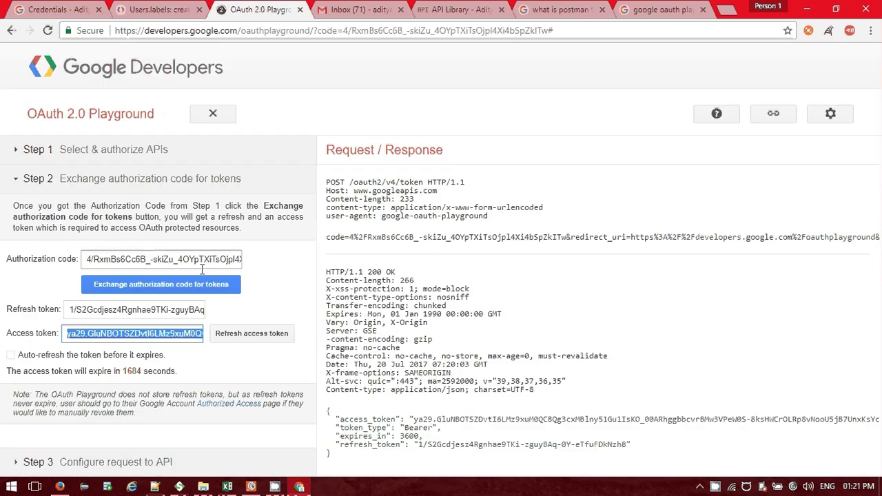
pyautogui.hotkey('alt', 'Tab')
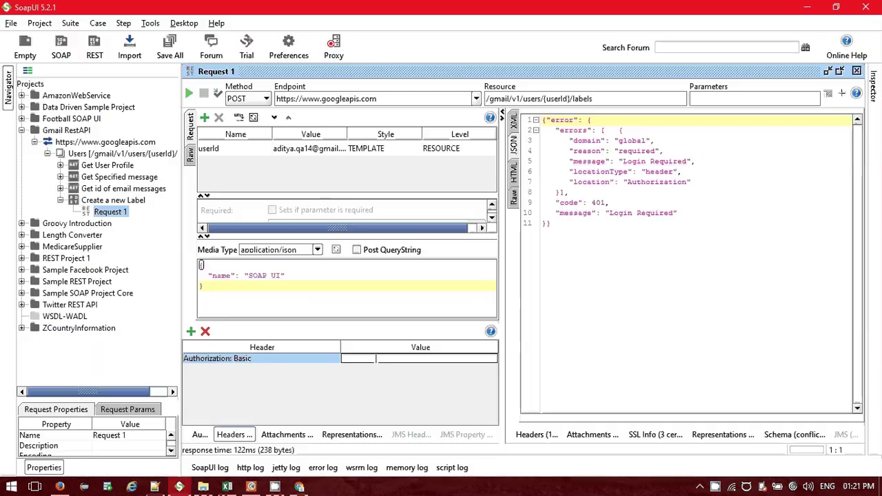
pyautogui.doubleClick(361, 359)
pyautogui.hotkey('ctrl', 'v')
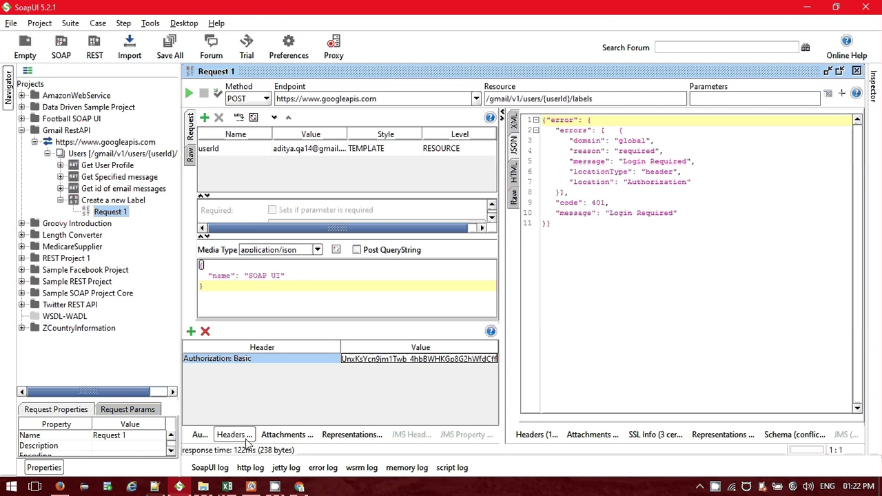
pyautogui.click(200, 435)
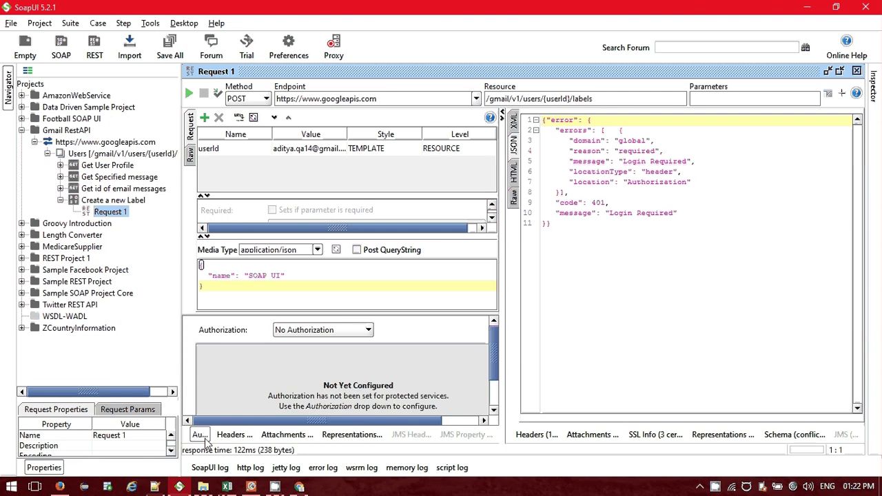
# Switch the label request to OAuth 2.0 authorization and resend it, creating 'SOAP UI' as Label_6.
pyautogui.click(322, 330)
pyautogui.click(307, 357)
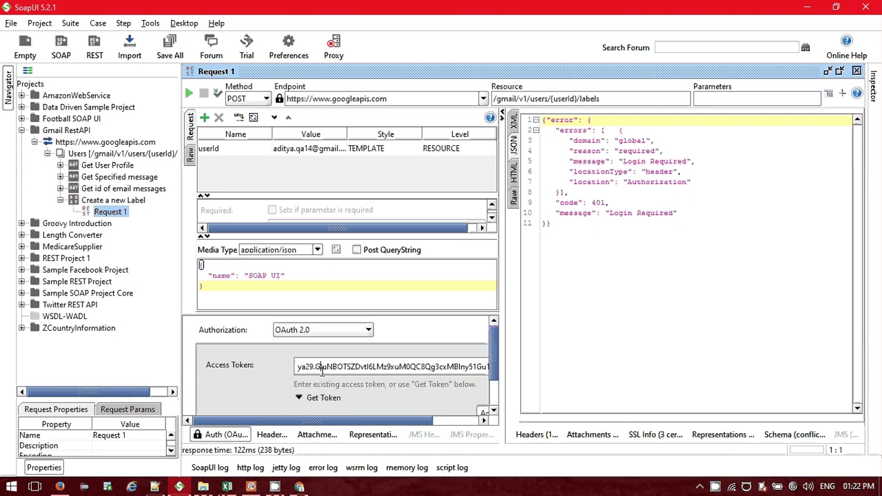
pyautogui.press('End')
pyautogui.click(224, 433)
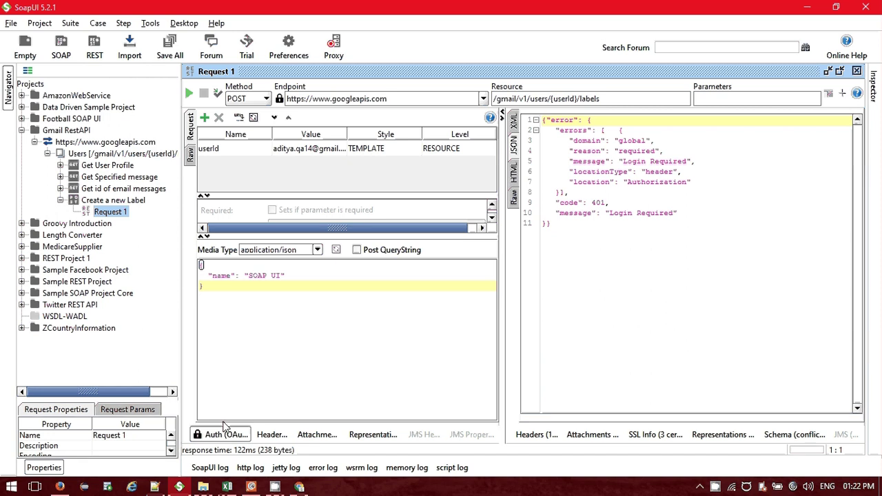
pyautogui.click(189, 93)
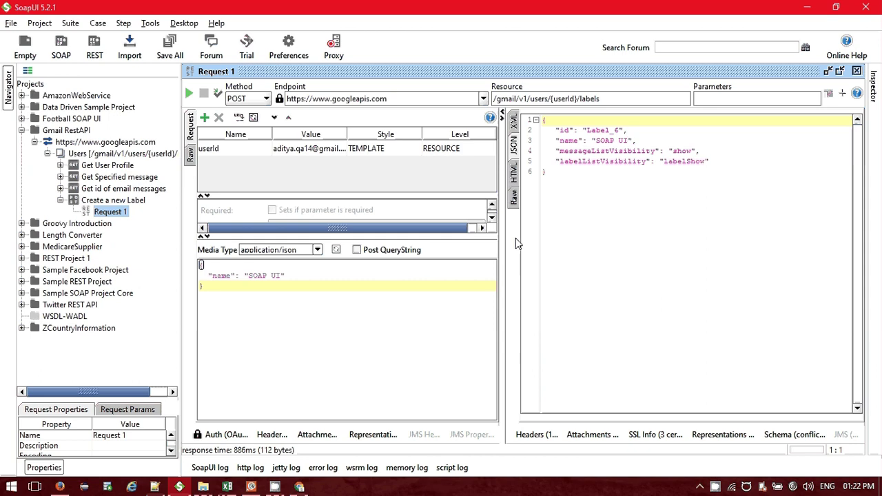
pyautogui.click(282, 275)
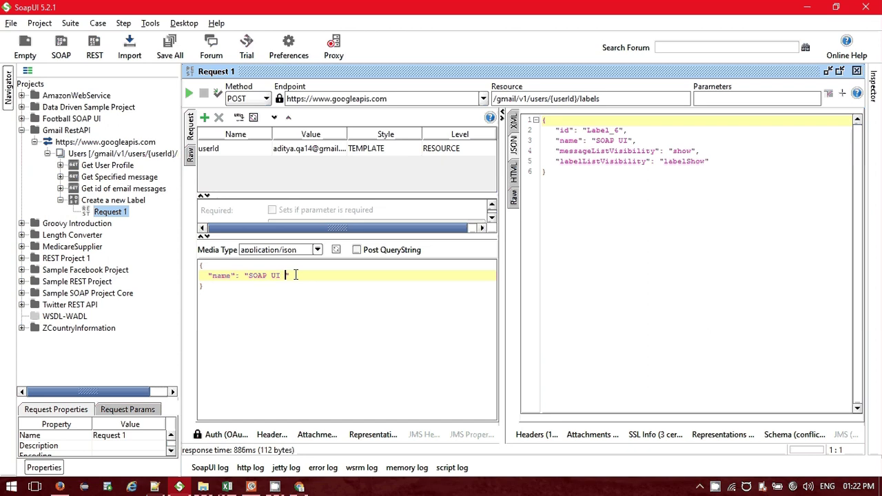
# Resubmit the request with the name 'SOAP UI _2', then 'SOAP UI _3', creating Label_7 and Label_8.
pyautogui.write('_2')
pyautogui.hotkey('alt', 'Return')
pyautogui.moveTo(289, 277); pyautogui.dragTo(294, 276)
pyautogui.write('3')
pyautogui.hotkey('alt', 'Return')
pyautogui.hotkey('alt', 'Tab')
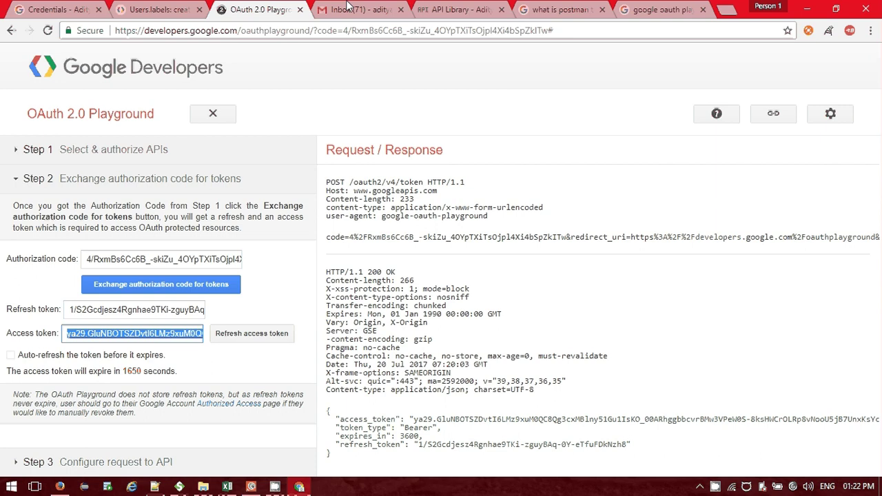
# Go back to the Gmail inbox tab in Chrome and reload it.
pyautogui.click(348, 8)
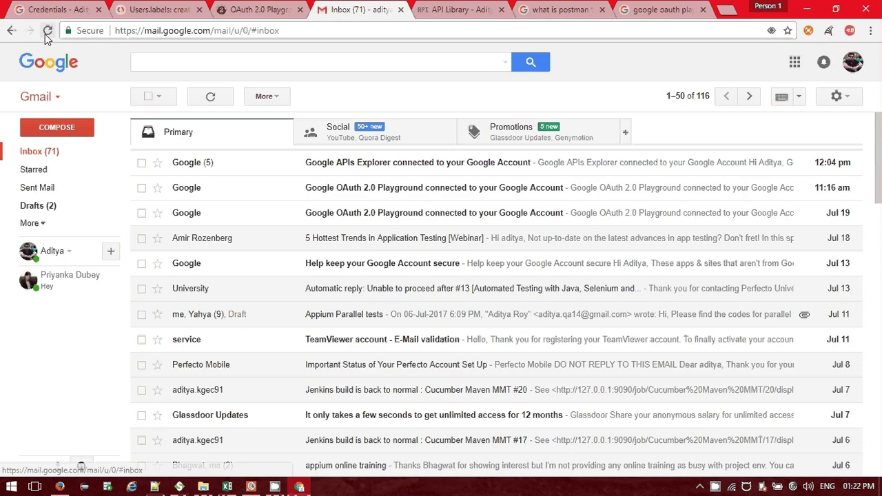
pyautogui.click(47, 31)
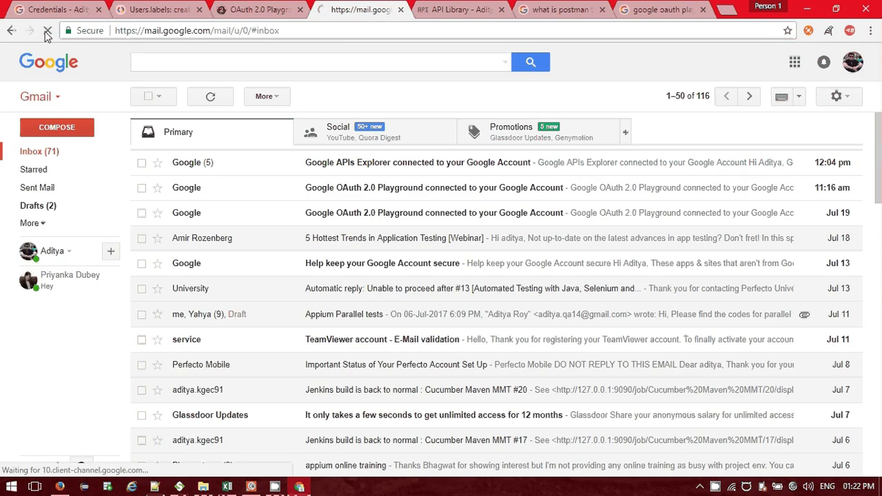
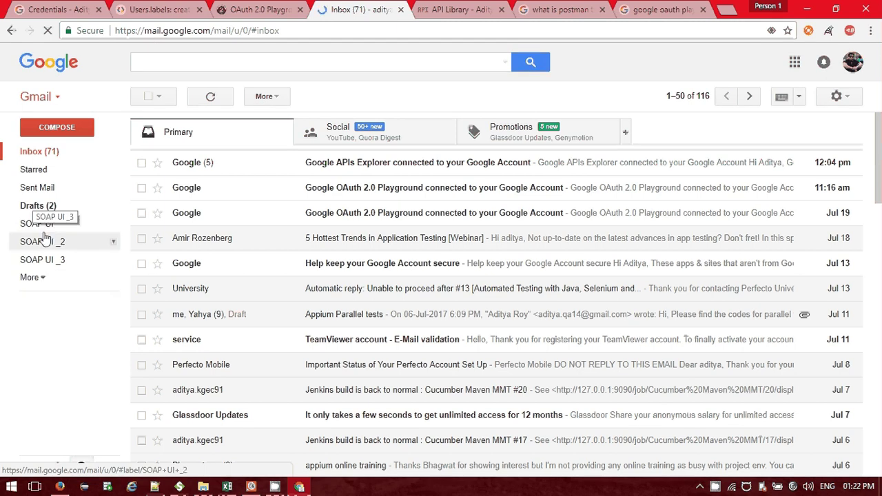
# Switch from the Gmail inbox back to the SoapUI project window.
pyautogui.hotkey('alt', 'Tab')
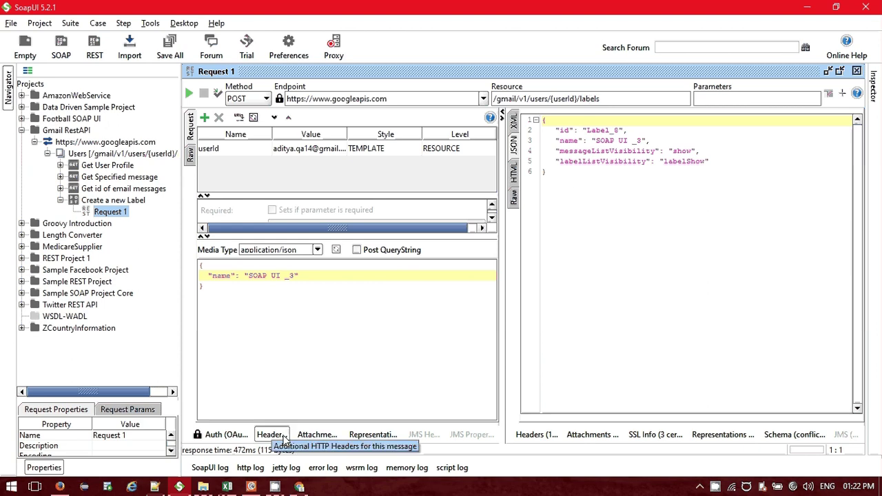
# Clone the Create a new Label method as a new method named 'Update new Level'.
pyautogui.moveTo(308, 489)
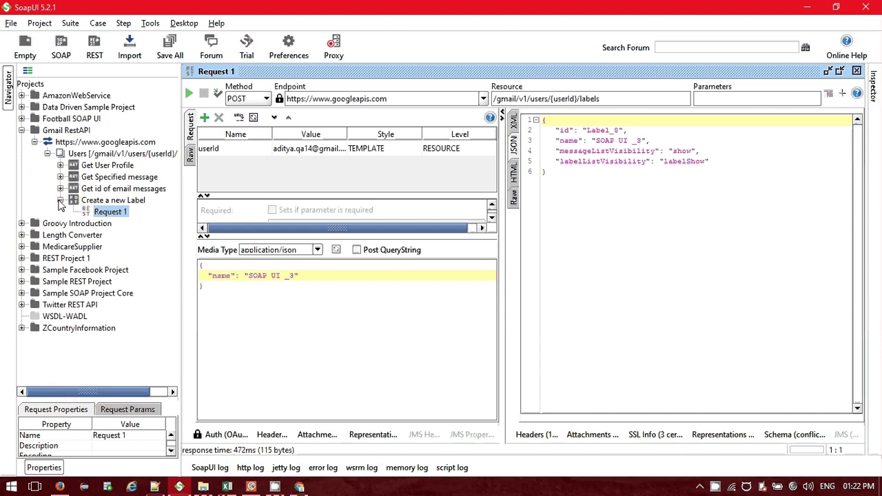
pyautogui.click(60, 200)
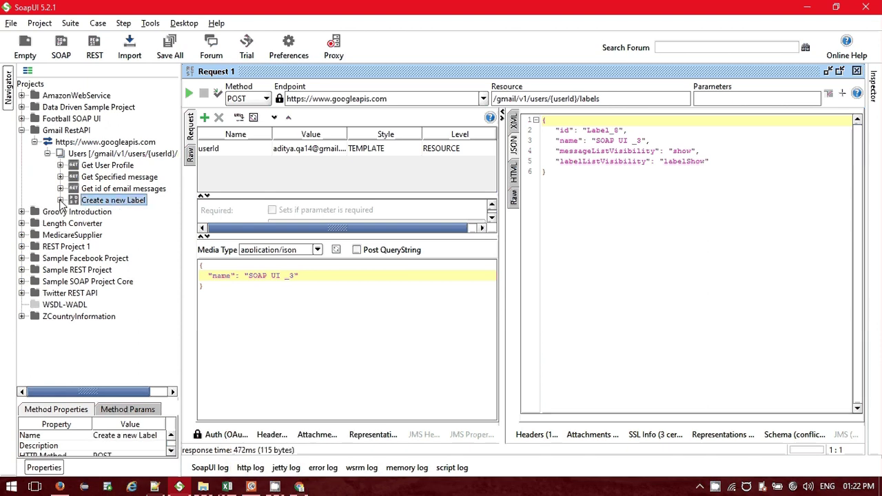
pyautogui.click(60, 200)
pyautogui.rightClick(86, 204)
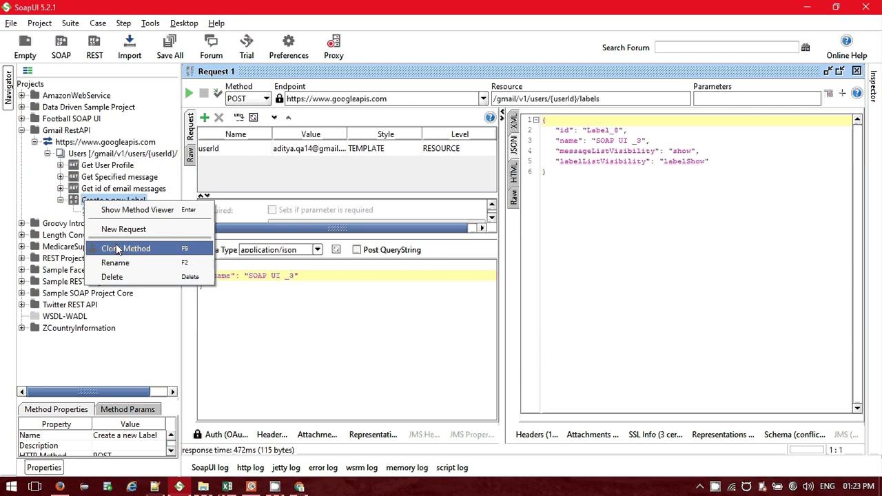
pyautogui.click(117, 250)
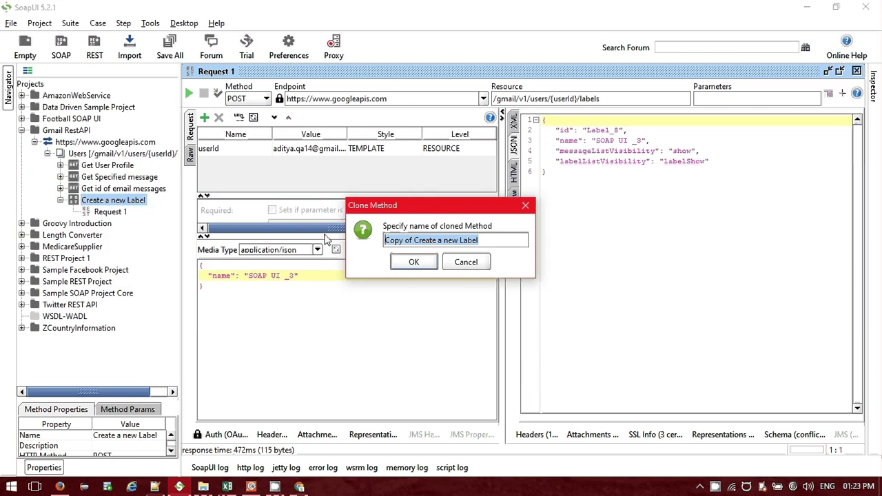
pyautogui.write('Updat')
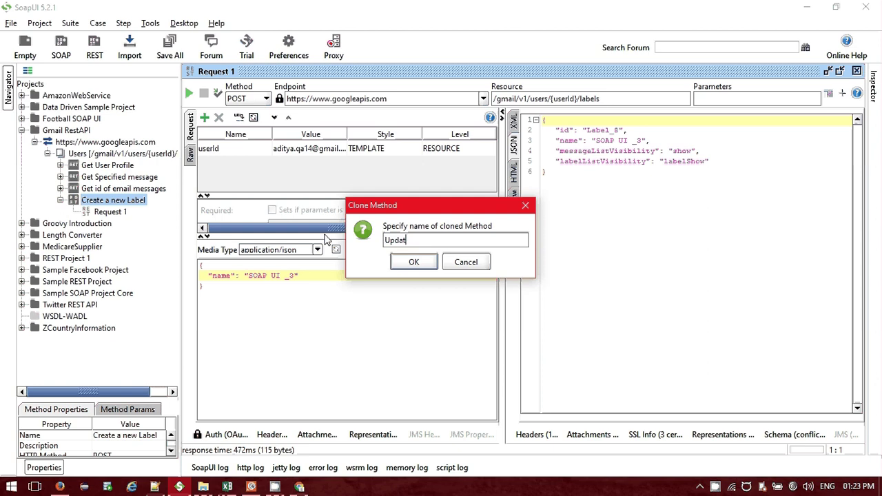
pyautogui.write('e a new Level')
pyautogui.click(414, 240)
pyautogui.press('BackSpace')
pyautogui.press('BackSpace')
pyautogui.click(414, 268)
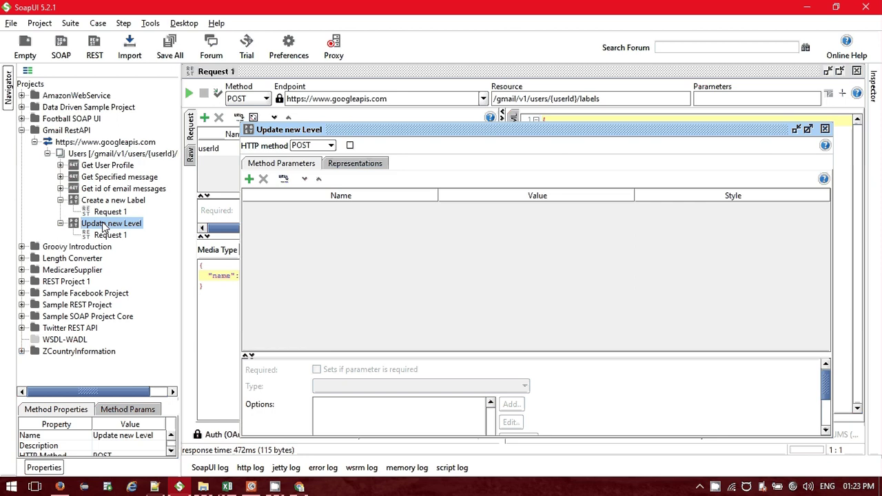
# Make Update new Level a PUT method, open its Request 1, then switch to Chrome.
pyautogui.click(330, 145)
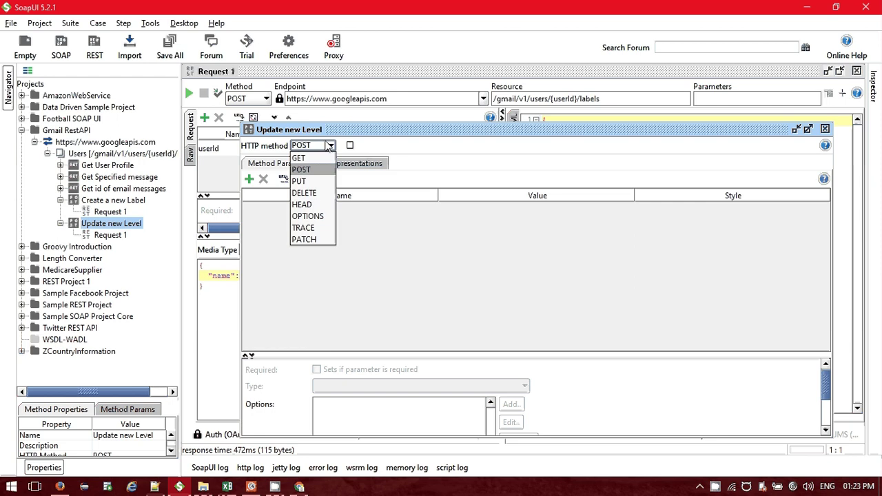
pyautogui.click(300, 181)
pyautogui.click(825, 128)
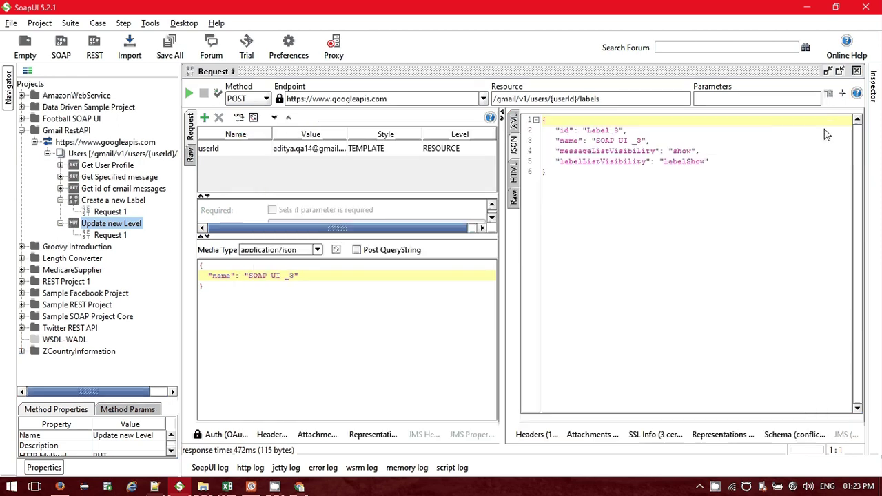
pyautogui.click(117, 236)
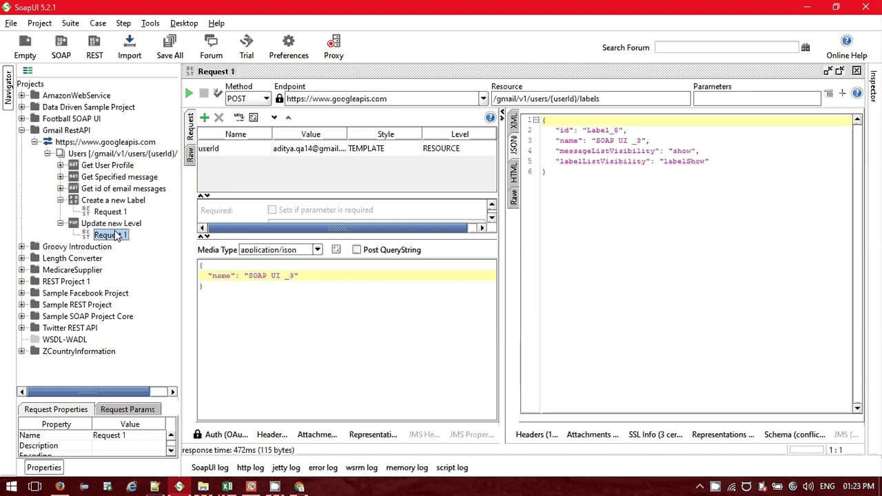
pyautogui.doubleClick(118, 235)
pyautogui.doubleClick(481, 128)
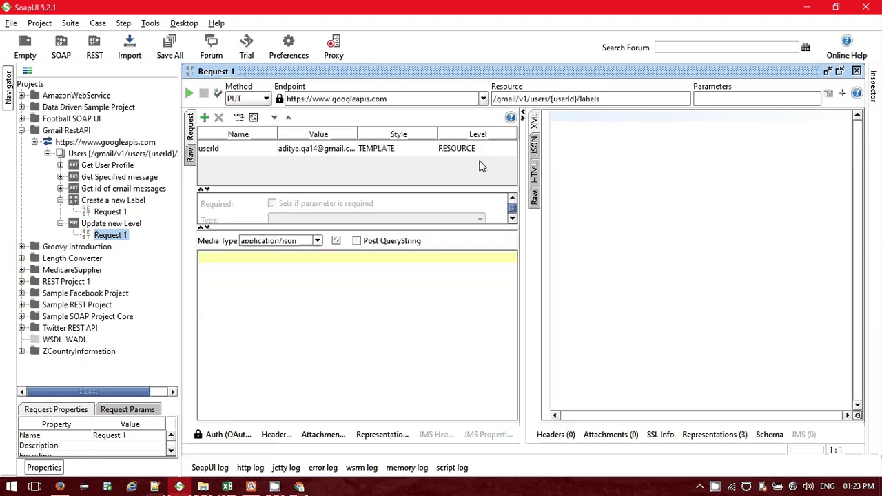
pyautogui.click(280, 268)
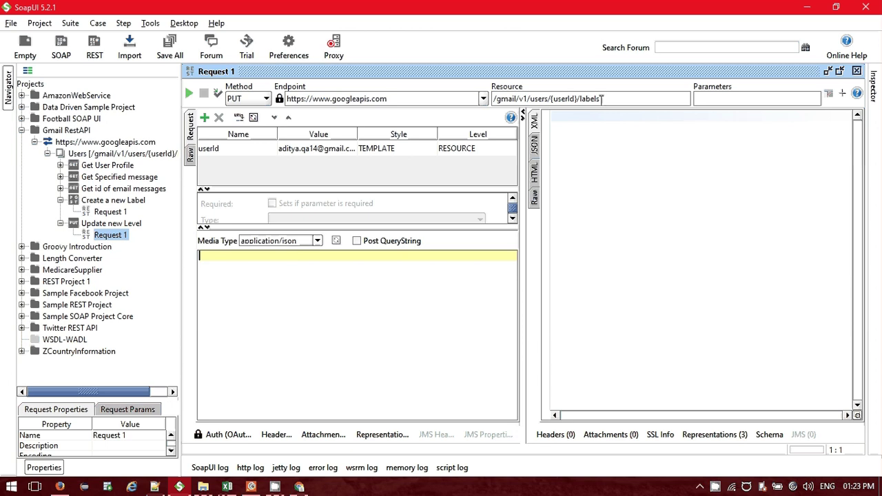
pyautogui.hotkey('alt', 'Tab')
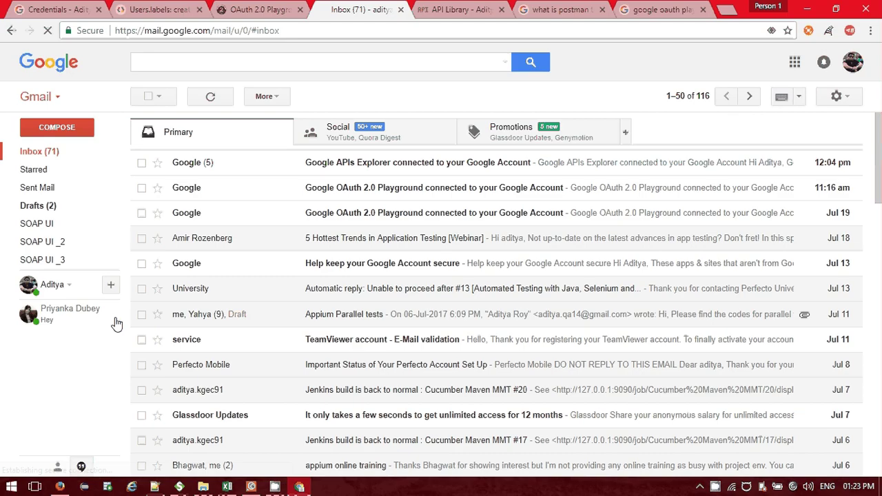
# Look up the Users.labels: update reference page (PUT …/labels/id), then return to SoapUI.
pyautogui.click(159, 9)
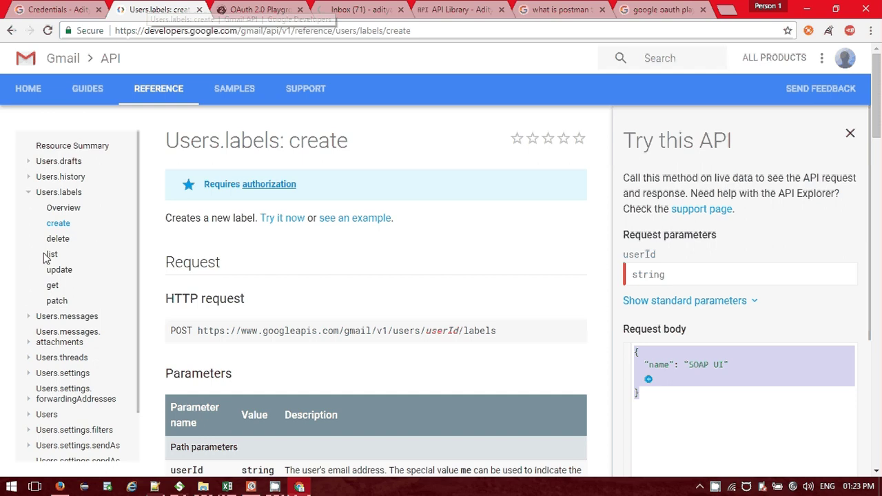
pyautogui.click(60, 273)
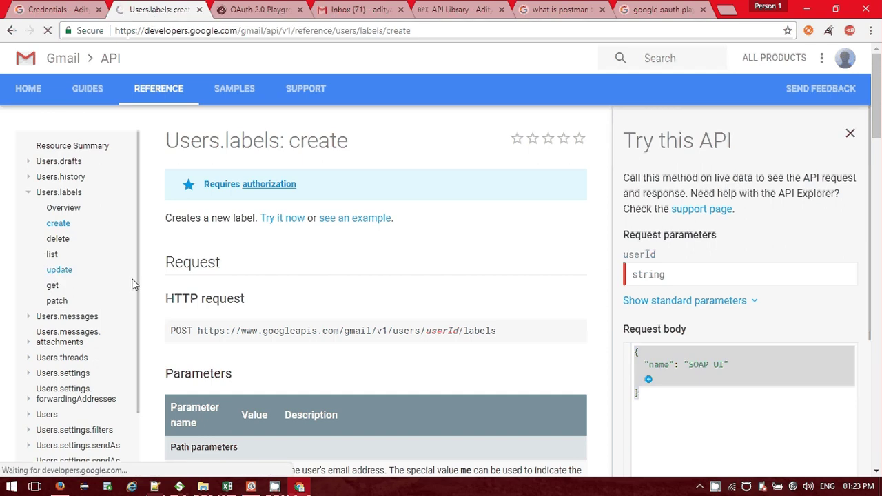
pyautogui.click(58, 272)
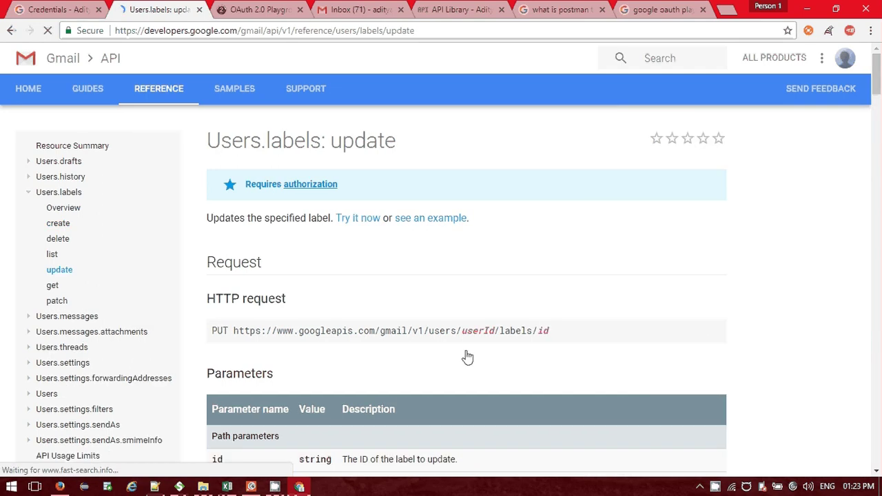
pyautogui.hotkey('alt', 'Tab')
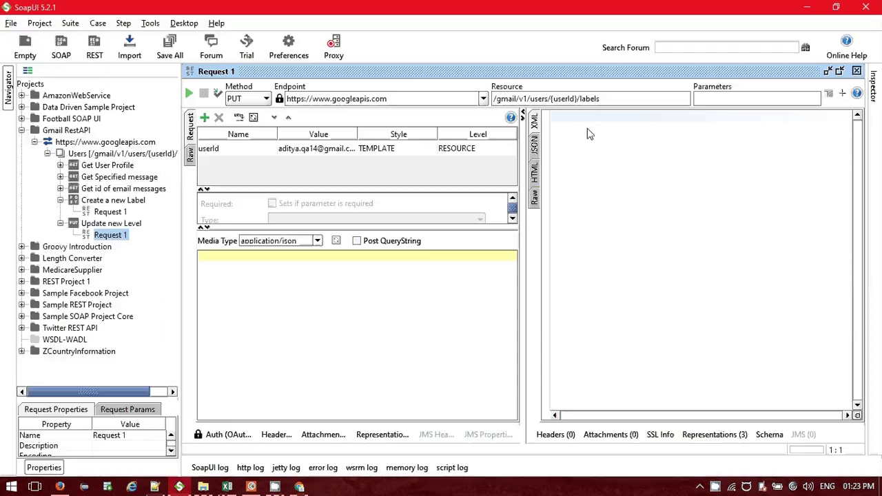
# Append /{id} to the resource path and set the id parameter to Label_8.
pyautogui.click(614, 98)
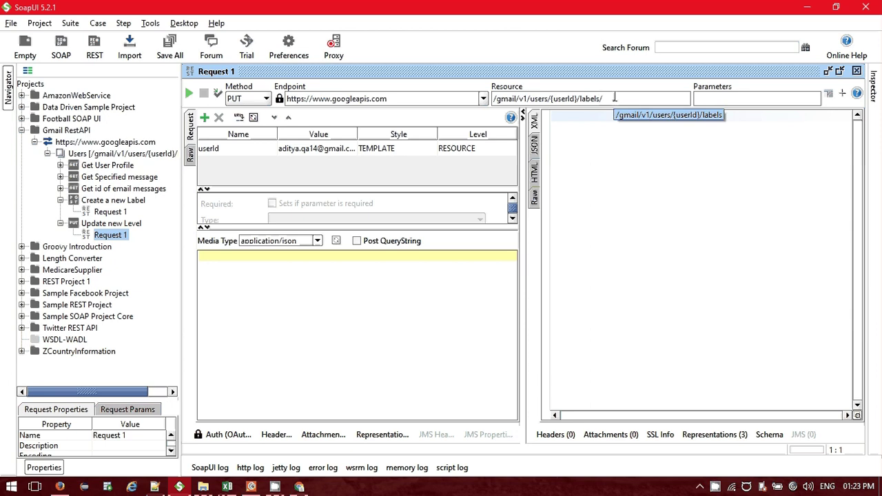
pyautogui.write('/')
pyautogui.write('id')
pyautogui.press('BackSpace')
pyautogui.press('BackSpace')
pyautogui.write('{id}')
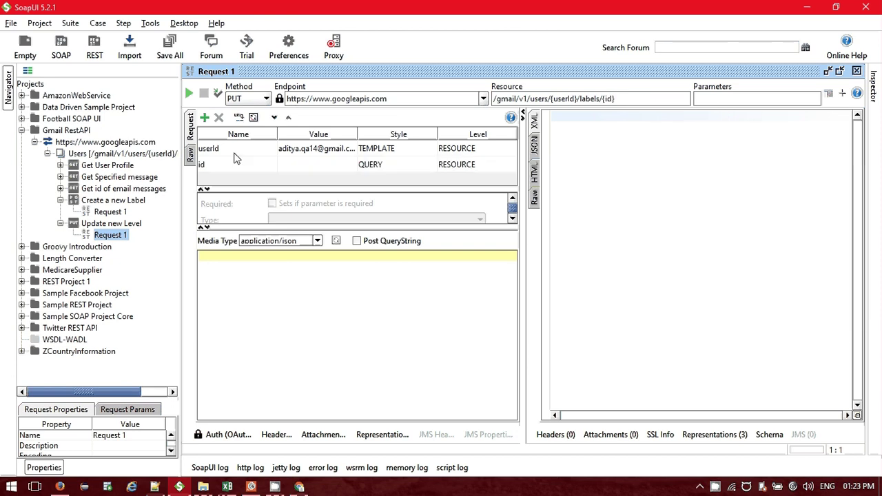
pyautogui.click(293, 167)
pyautogui.write('Label')
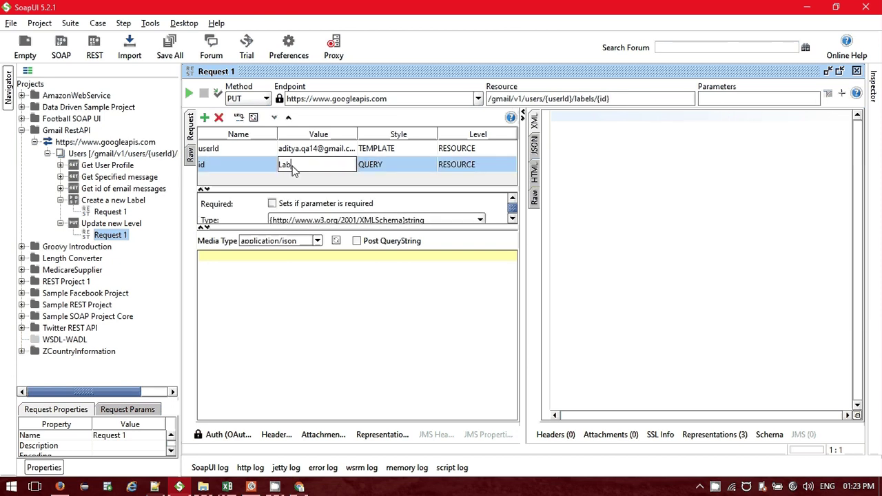
pyautogui.write('_8')
pyautogui.click(317, 257)
# Fill the PUT body with the name line copied from Create a new Label, renamed 'Rest Client'.
pyautogui.write('{')
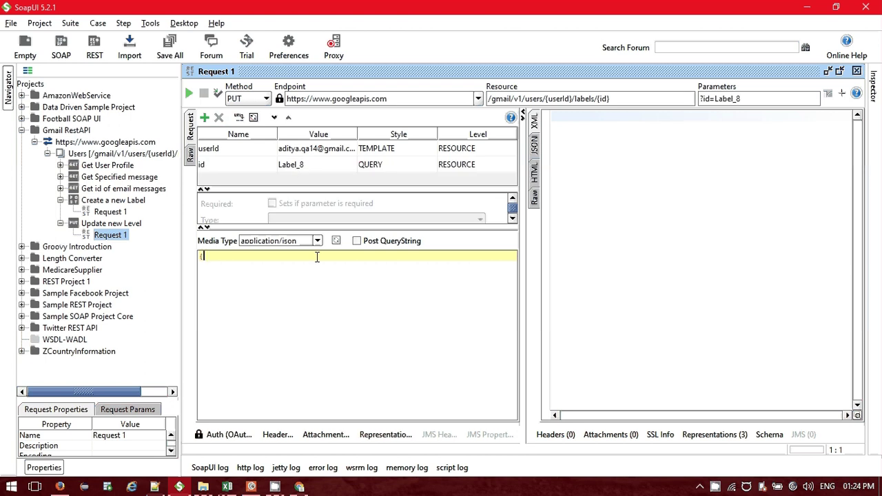
pyautogui.press('Return')
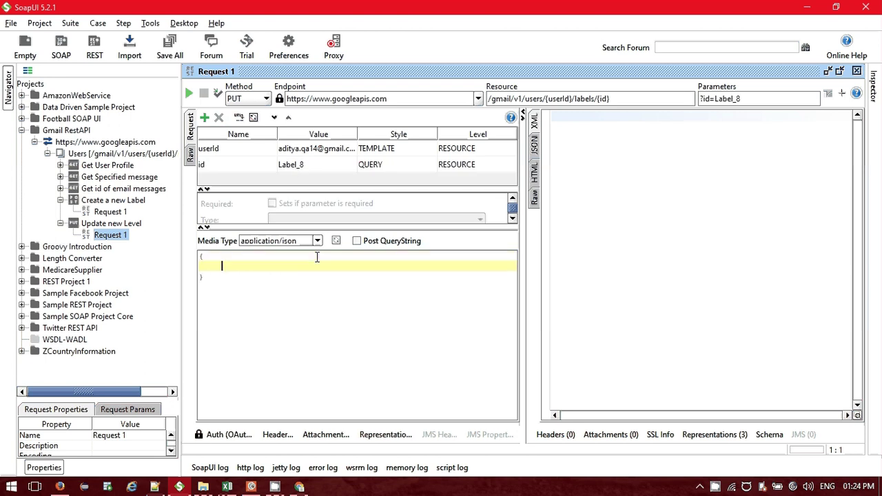
pyautogui.click(110, 212)
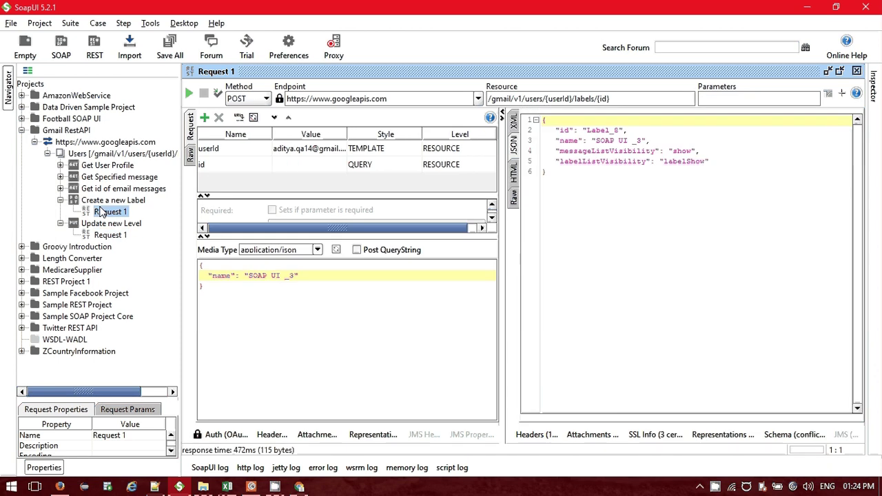
pyautogui.moveTo(298, 276); pyautogui.dragTo(208, 275)
pyautogui.hotkey('ctrl', 'c')
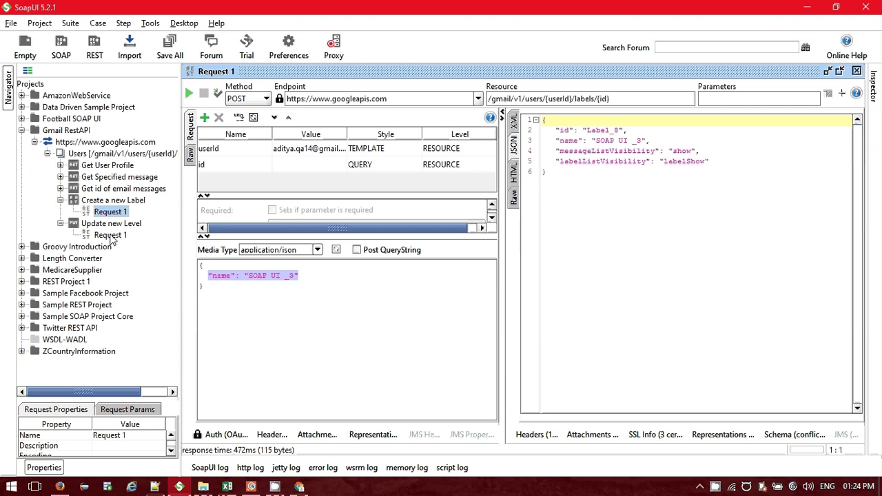
pyautogui.click(110, 236)
pyautogui.hotkey('ctrl', 'v')
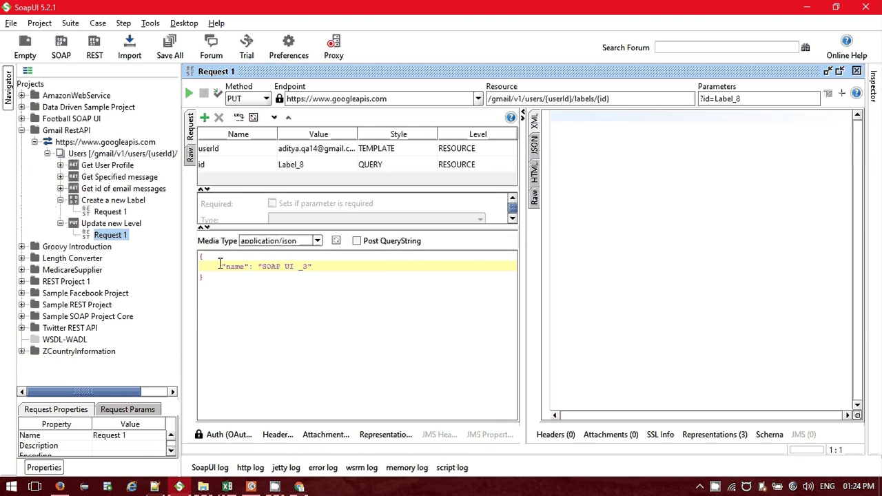
pyautogui.click(221, 266)
pyautogui.moveTo(299, 267); pyautogui.dragTo(264, 268)
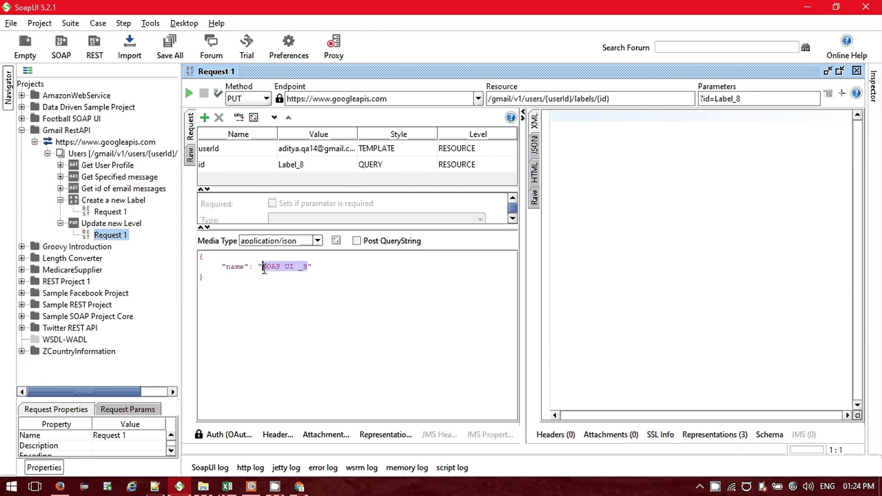
pyautogui.write('Test CL')
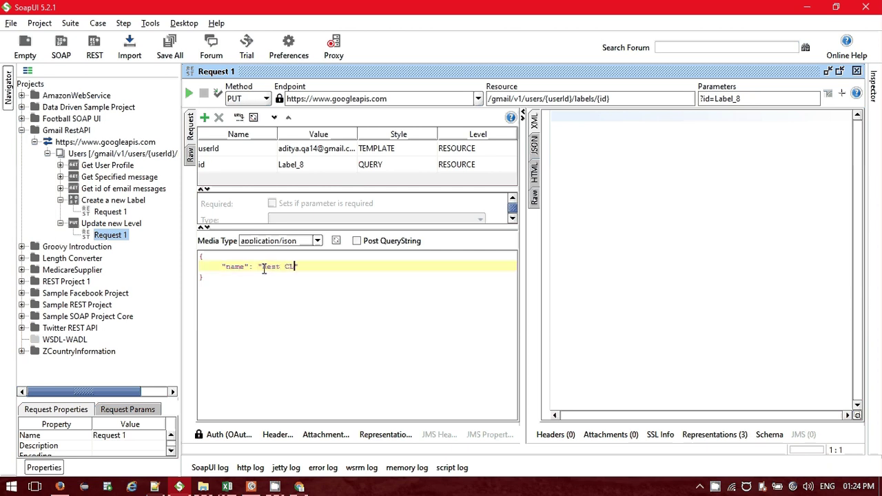
pyautogui.write('ient')
pyautogui.press('BackSpace')
pyautogui.press('BackSpace')
pyautogui.press('BackSpace')
pyautogui.write('ent')
pyautogui.click(379, 286)
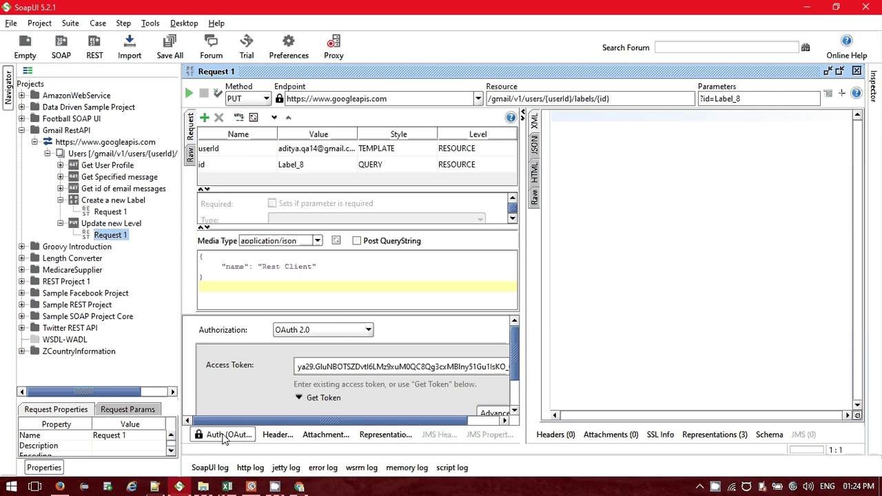
pyautogui.click(228, 435)
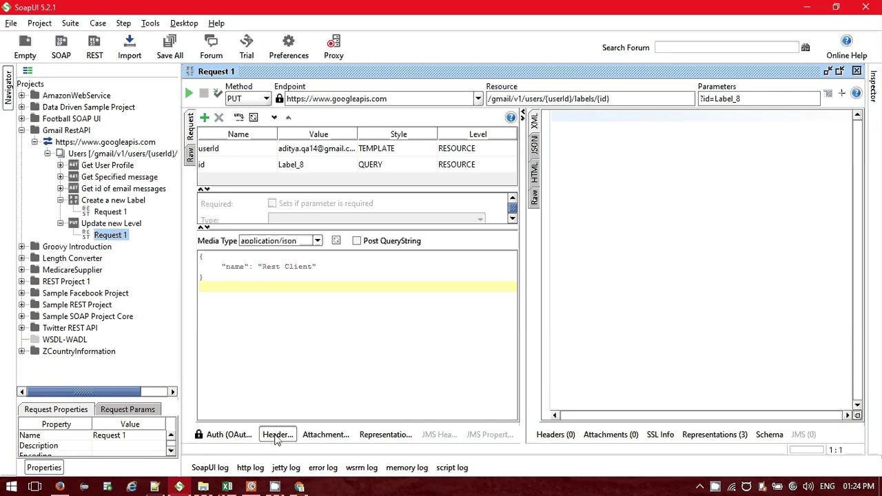
# Send the PUT request and inspect the request parameters list.
pyautogui.click(189, 93)
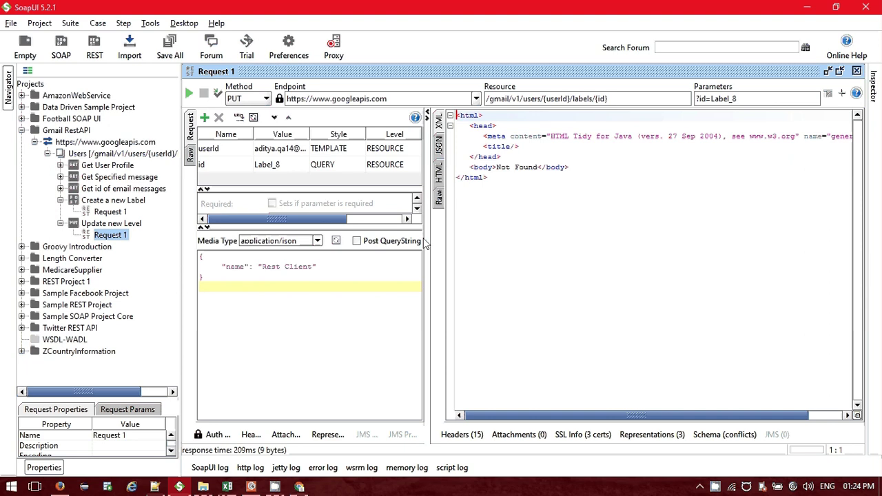
pyautogui.moveTo(425, 242); pyautogui.dragTo(569, 221)
pyautogui.click(453, 164)
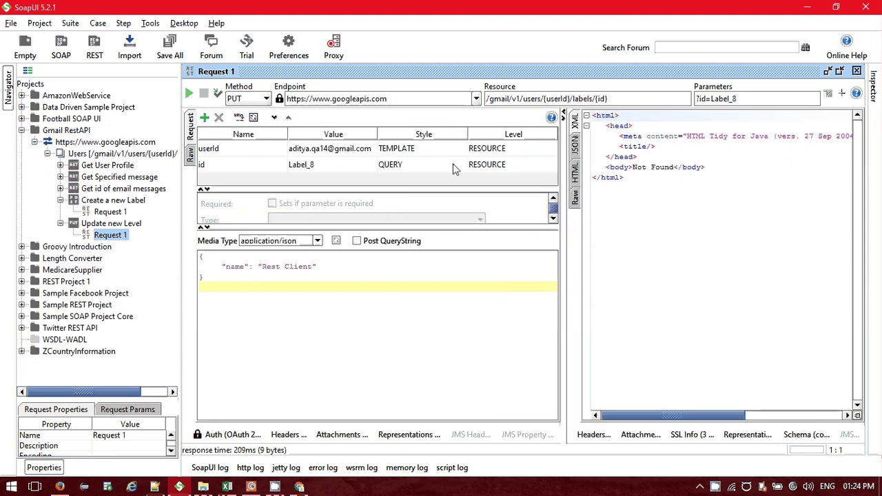
pyautogui.click(754, 99)
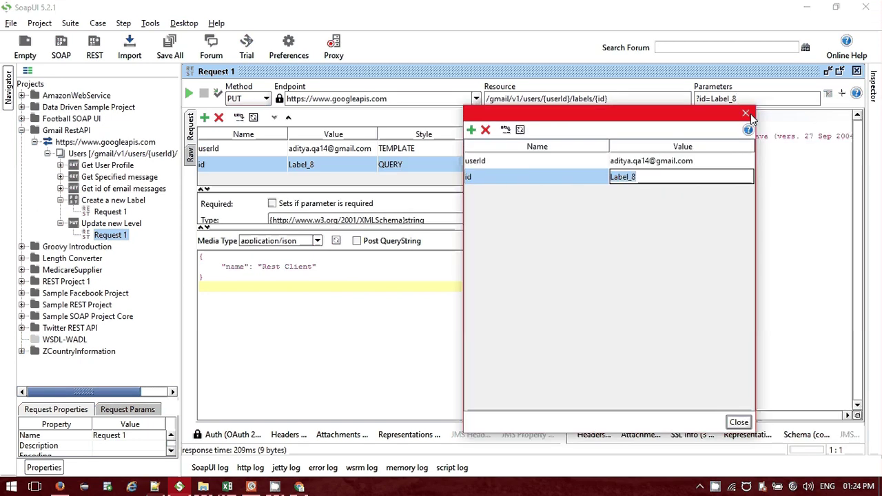
pyautogui.click(749, 115)
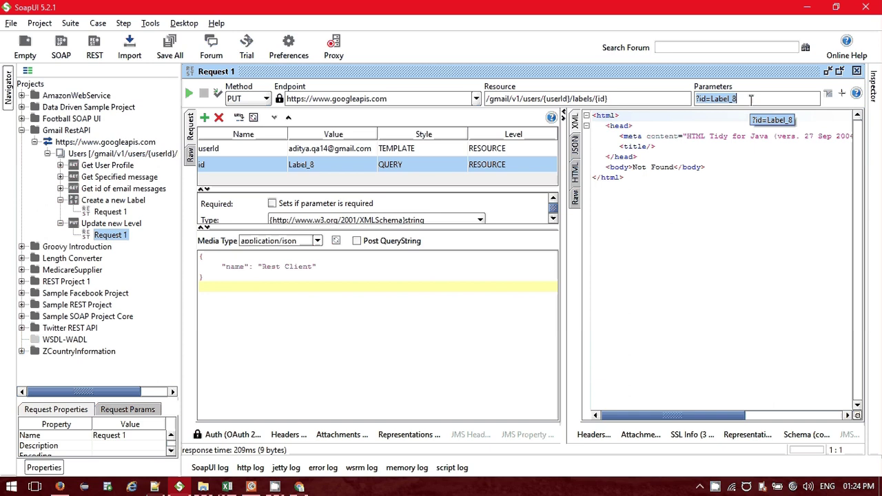
pyautogui.click(751, 98)
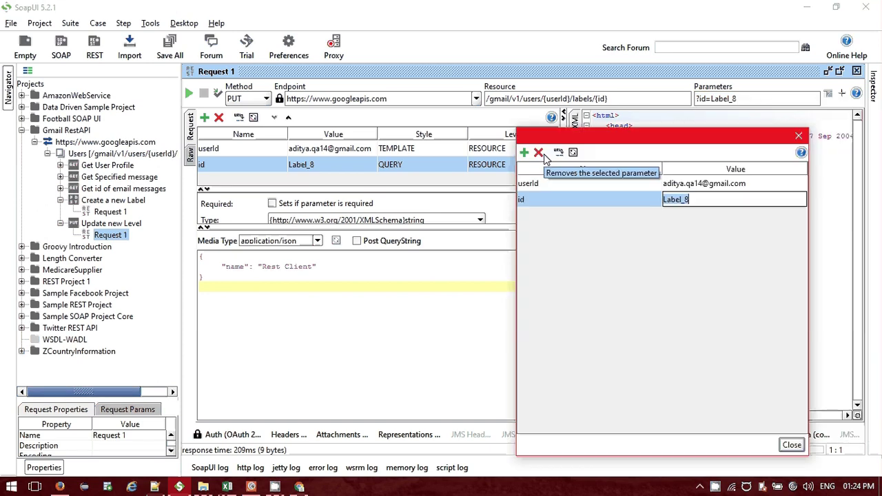
pyautogui.click(799, 136)
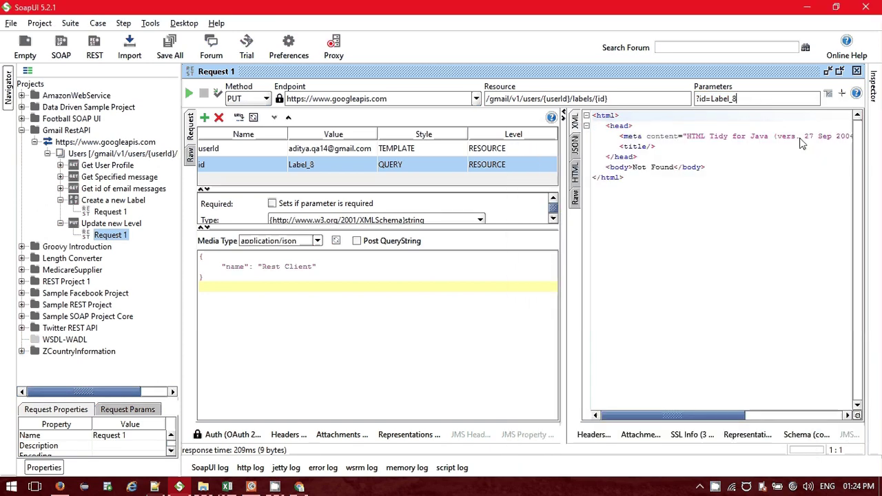
# Change the id parameter style from QUERY to TEMPLATE and resend the request.
pyautogui.click(447, 166)
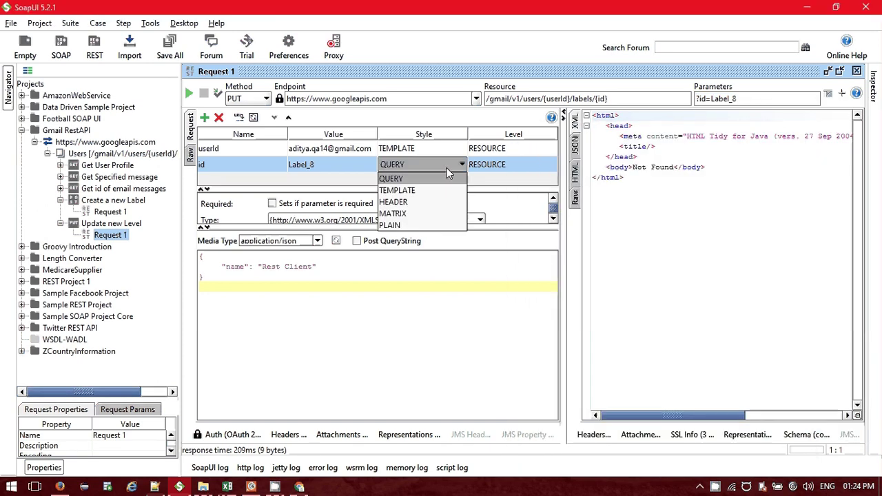
pyautogui.click(420, 197)
pyautogui.click(425, 339)
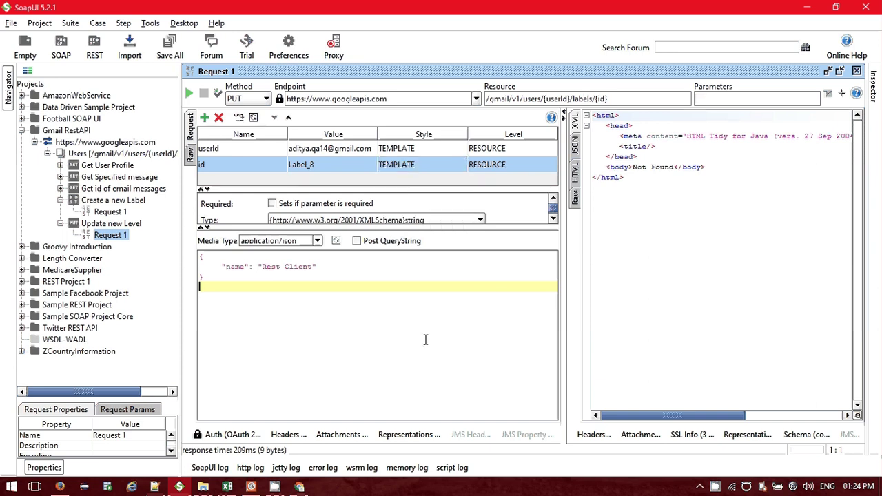
pyautogui.click(190, 93)
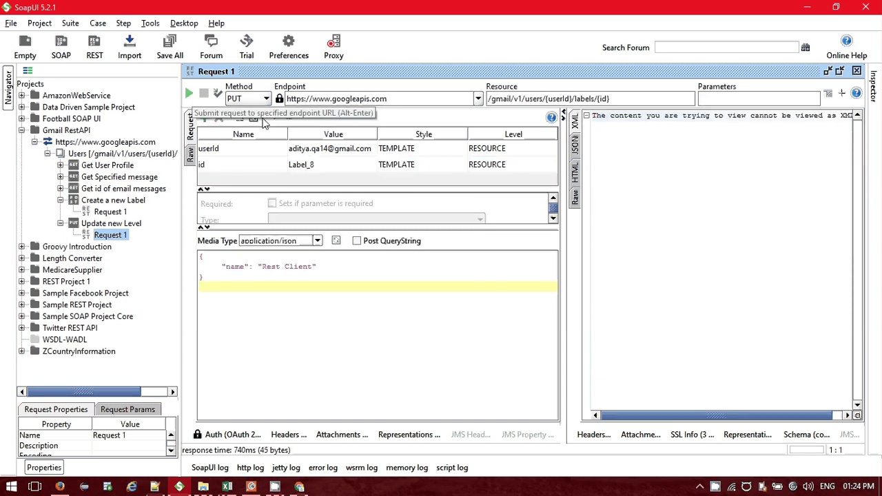
# Rename Label_7 to 'Advanced Rest Client' with the update request.
pyautogui.click(576, 145)
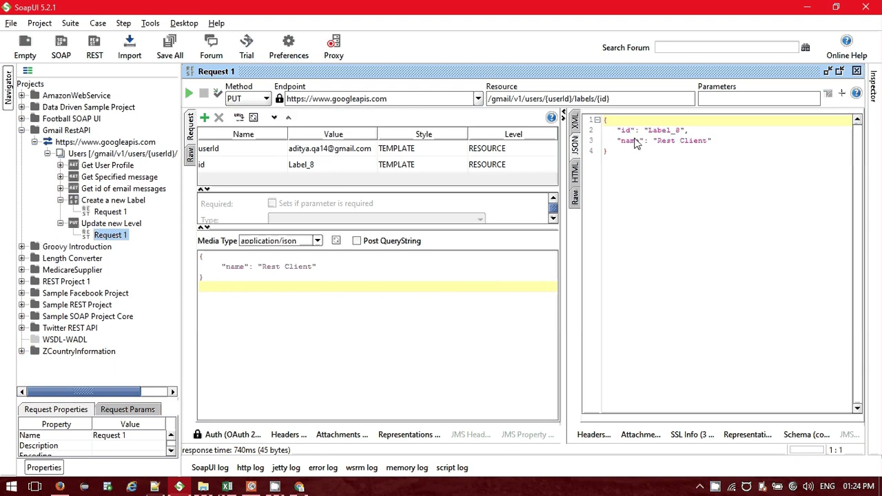
pyautogui.doubleClick(326, 165)
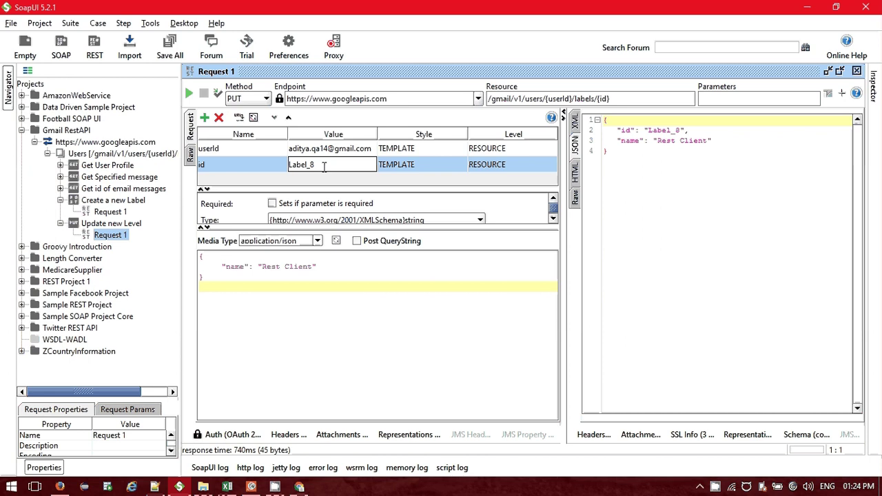
pyautogui.press('BackSpace')
pyautogui.write('7')
pyautogui.click(263, 268)
pyautogui.write('S')
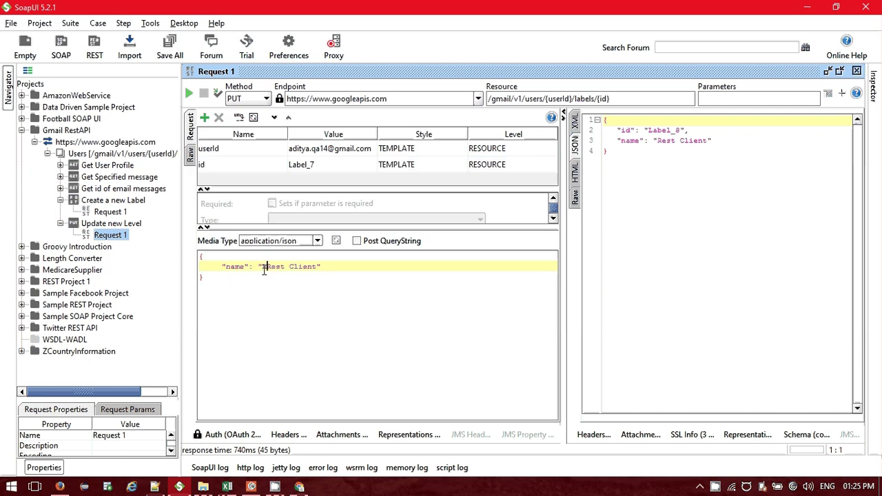
pyautogui.write('dvanced')
pyautogui.click(189, 93)
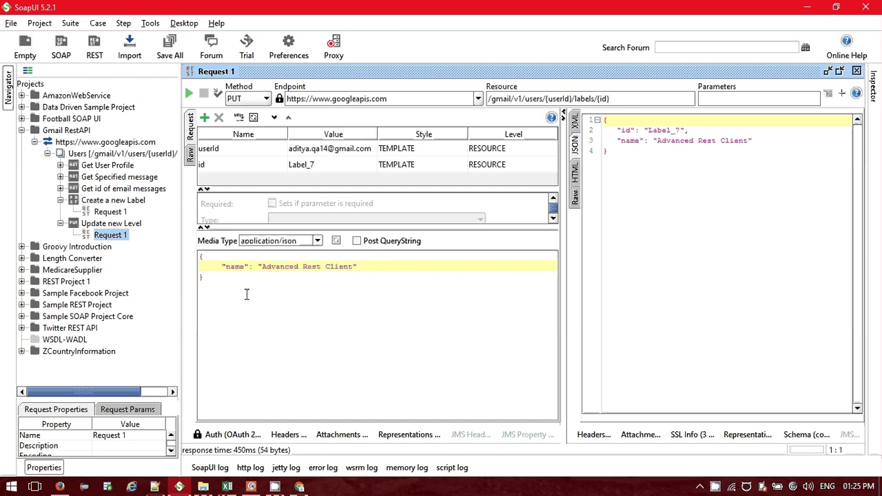
# Rename Label_6 to 'Demo Rest Client', checking the HTML and Raw responses.
pyautogui.doubleClick(328, 164)
pyautogui.press('BackSpace')
pyautogui.write('6')
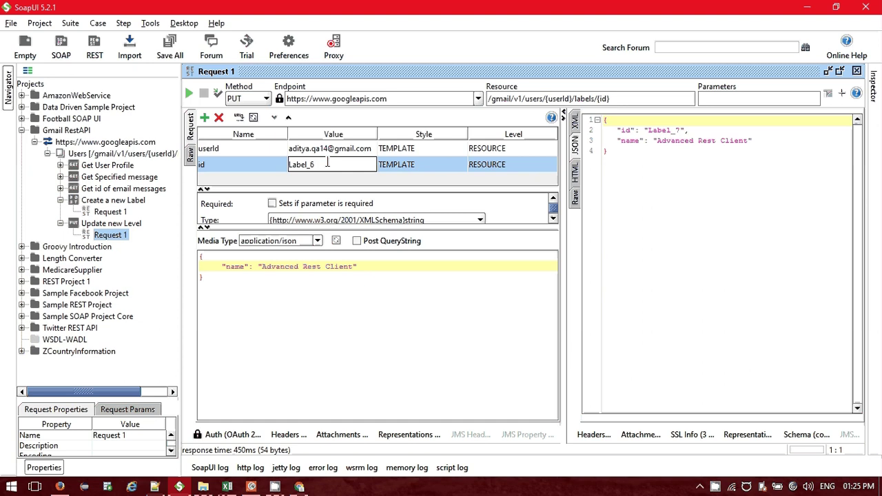
pyautogui.doubleClick(286, 267)
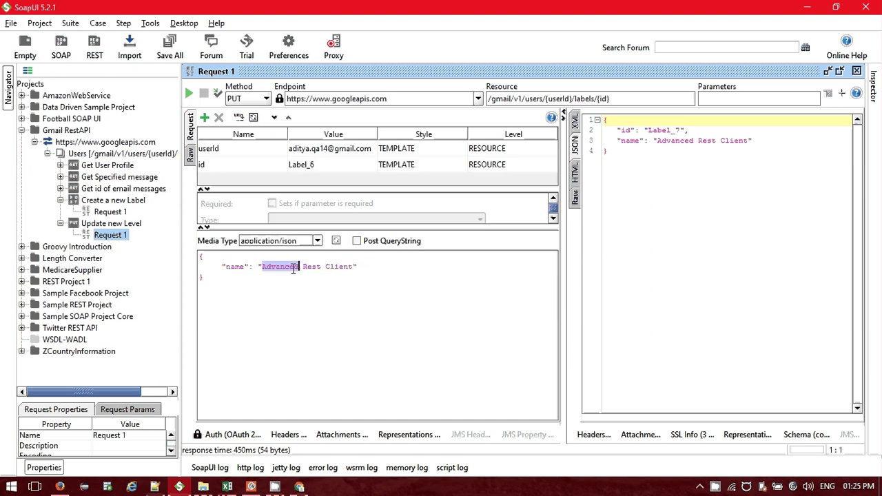
pyautogui.write('Demo')
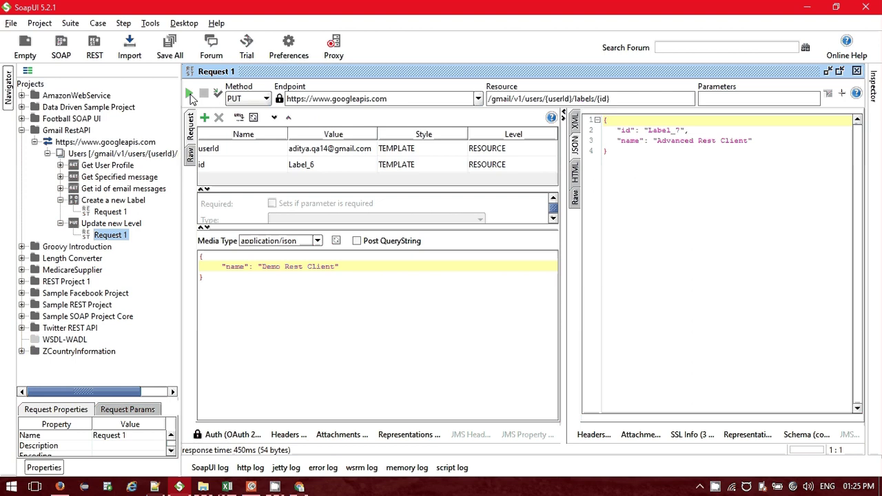
pyautogui.click(189, 93)
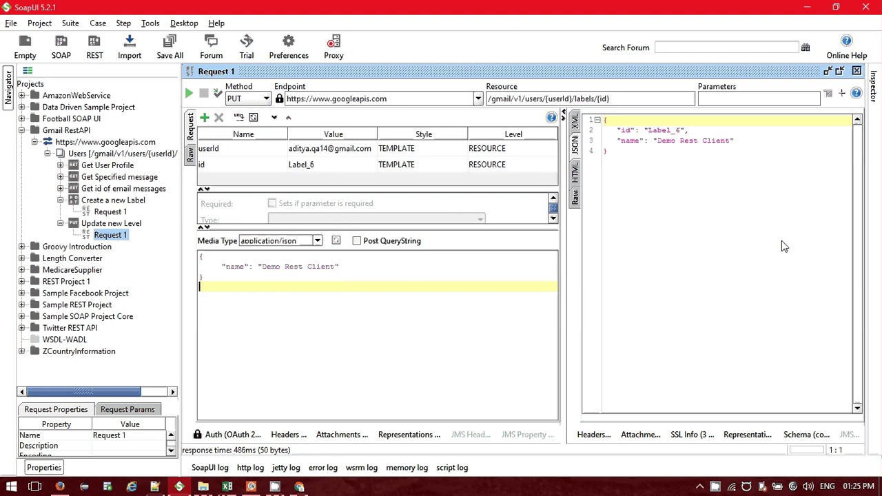
pyautogui.click(576, 174)
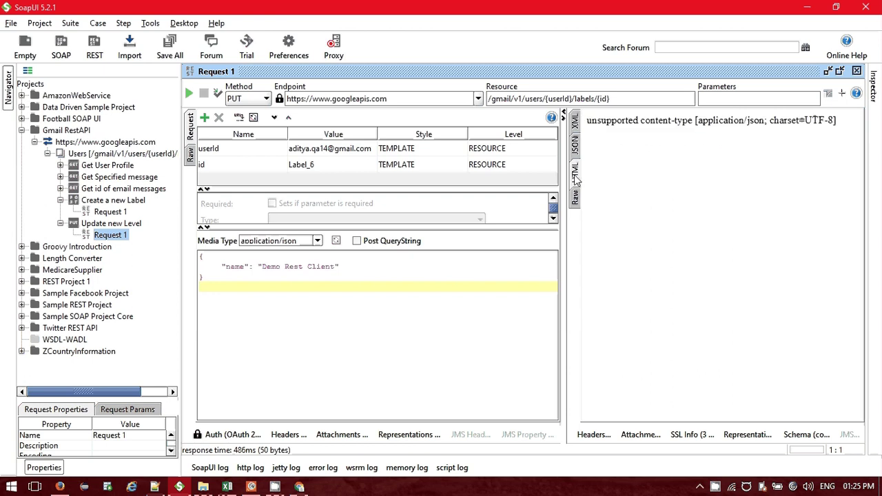
pyautogui.click(574, 196)
pyautogui.click(299, 486)
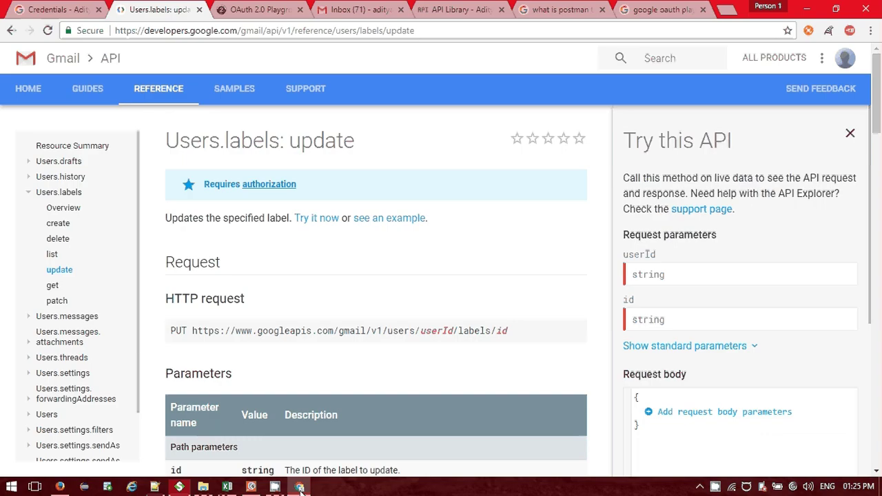
# Check Gmail's labels Advanced Rest Client, Demo Rest Client and Rest Client, then return to SoapUI.
pyautogui.hotkey('ctrl', '4')
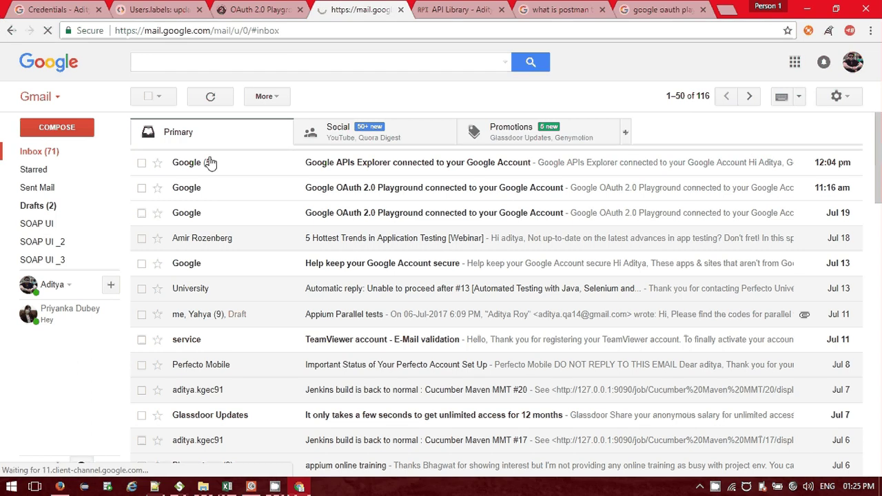
pyautogui.click(180, 486)
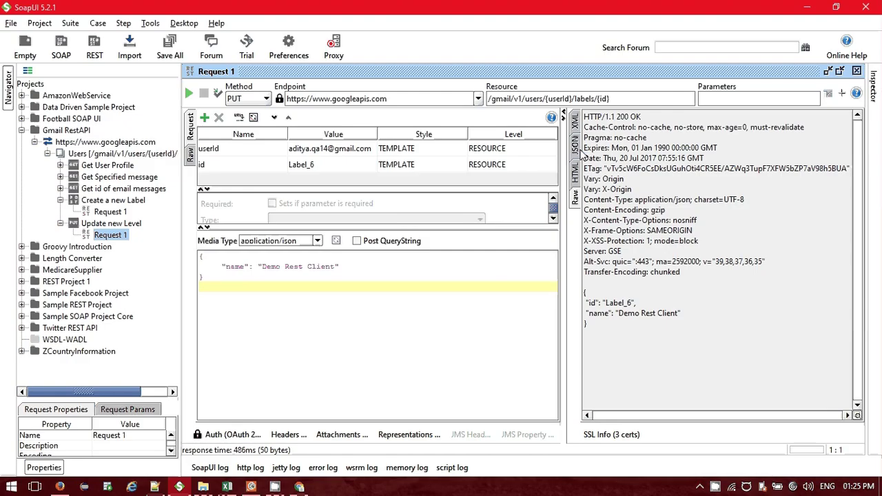
pyautogui.click(577, 146)
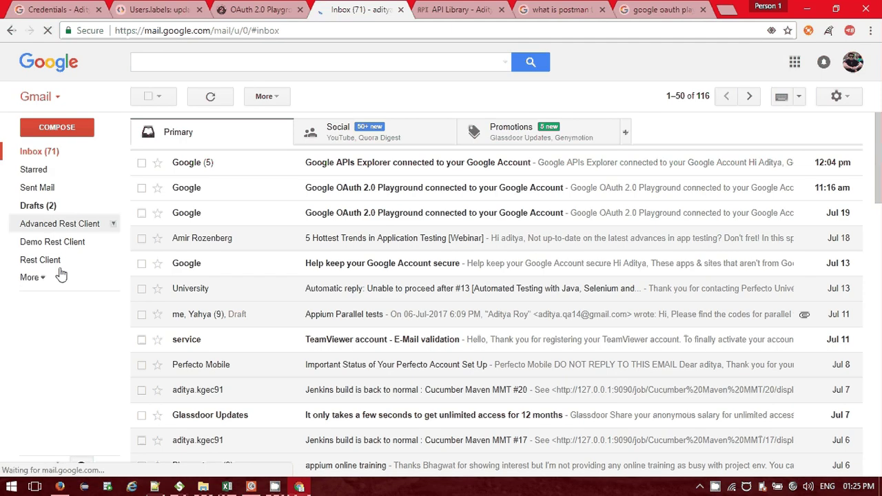
pyautogui.hotkey('alt', 'Tab')
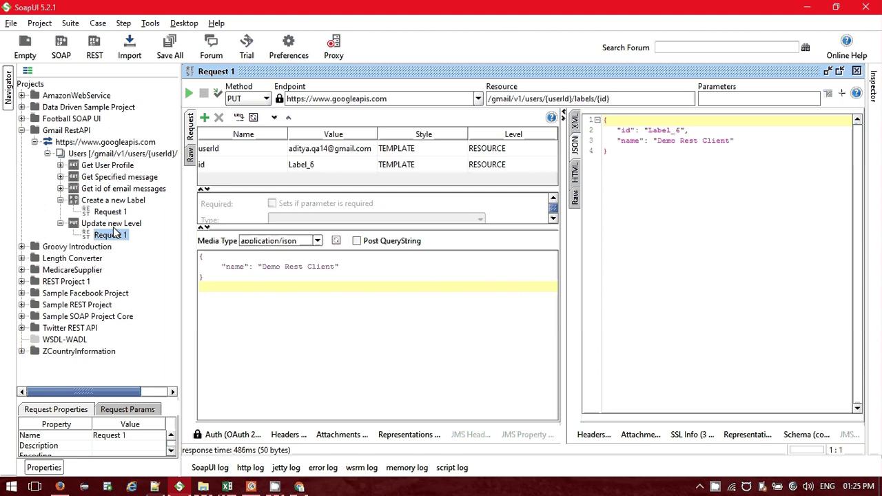
# Clone the Update new Level method as a new method named 'Delete Label'.
pyautogui.rightClick(111, 224)
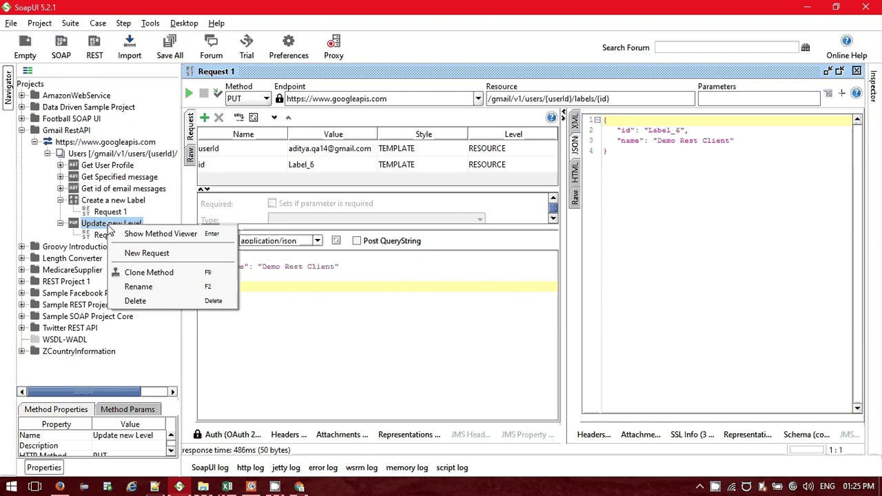
pyautogui.click(157, 272)
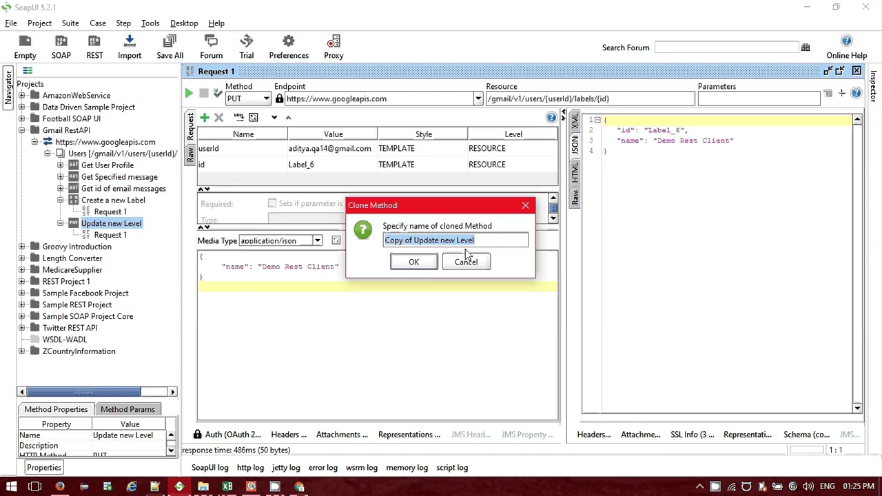
pyautogui.write('Del')
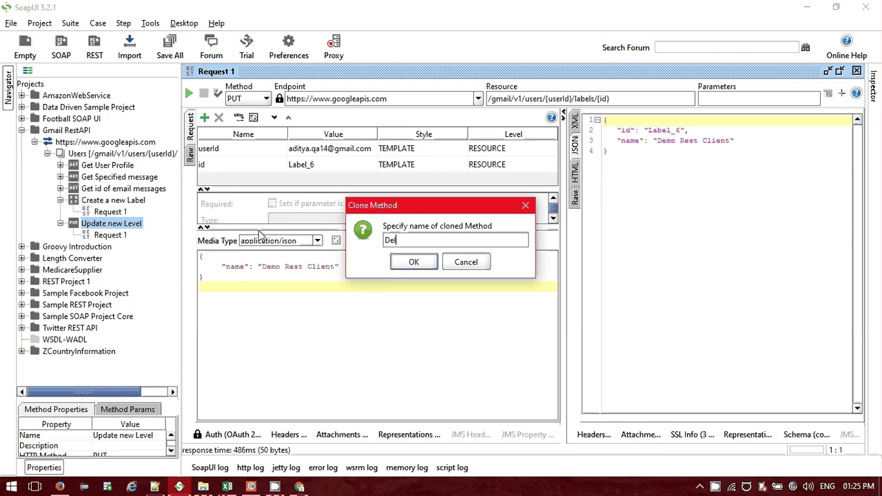
pyautogui.write('ete Lebel')
pyautogui.click(417, 240)
pyautogui.press('BackSpace')
pyautogui.write('a')
pyautogui.click(417, 262)
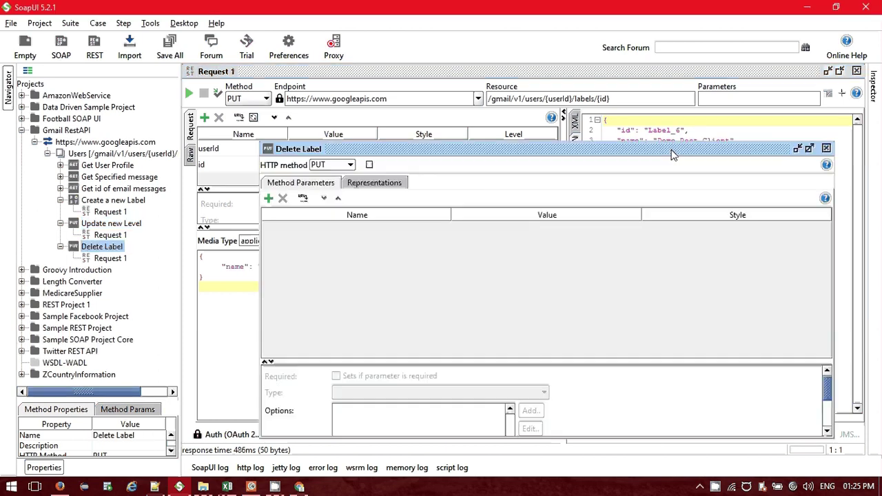
# Make Delete Label a DELETE method, maximize its editor and open Request 1.
pyautogui.click(334, 165)
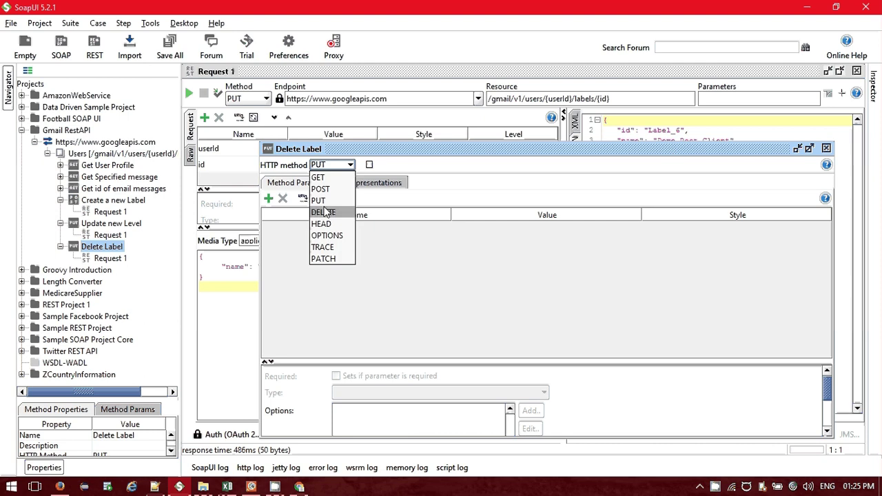
pyautogui.click(324, 212)
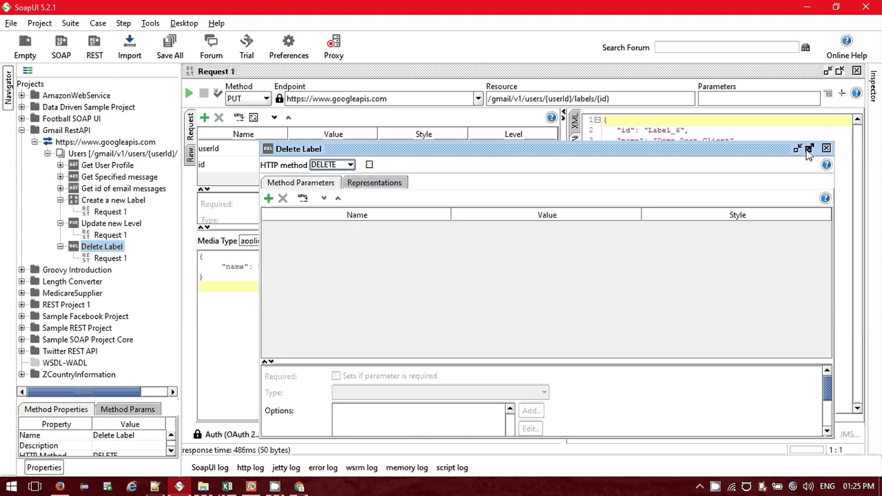
pyautogui.click(809, 149)
pyautogui.doubleClick(110, 259)
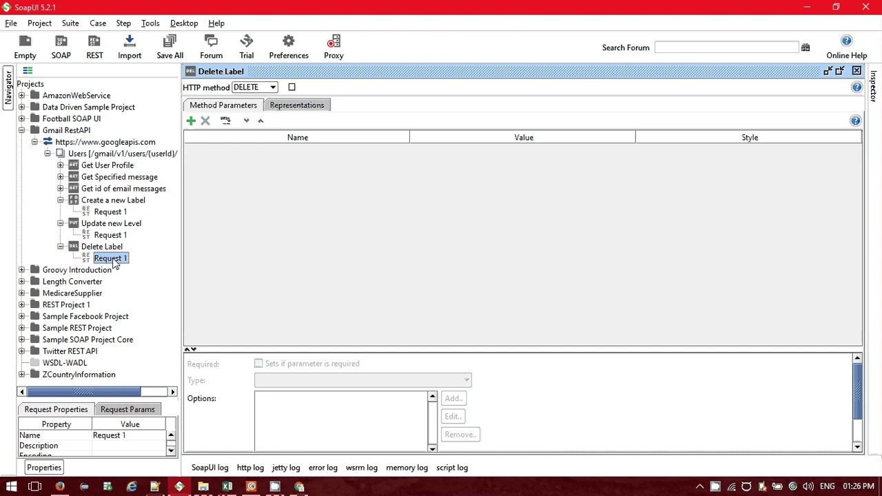
# Send the DELETE request for Label_6 and confirm the raw 204 No Content response.
pyautogui.click(810, 167)
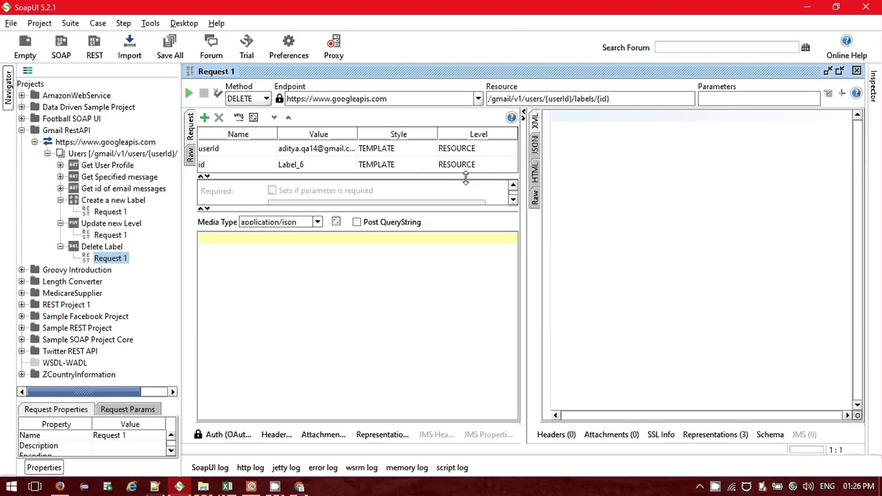
pyautogui.click(227, 435)
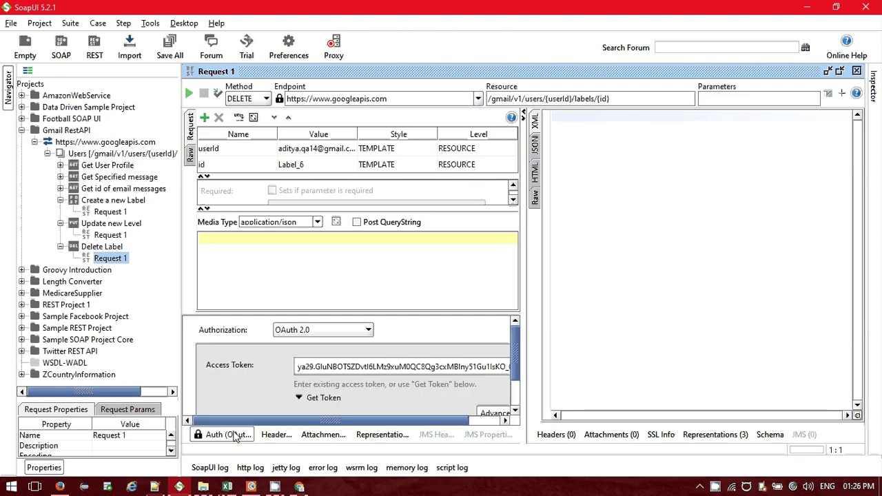
pyautogui.click(276, 434)
pyautogui.click(291, 439)
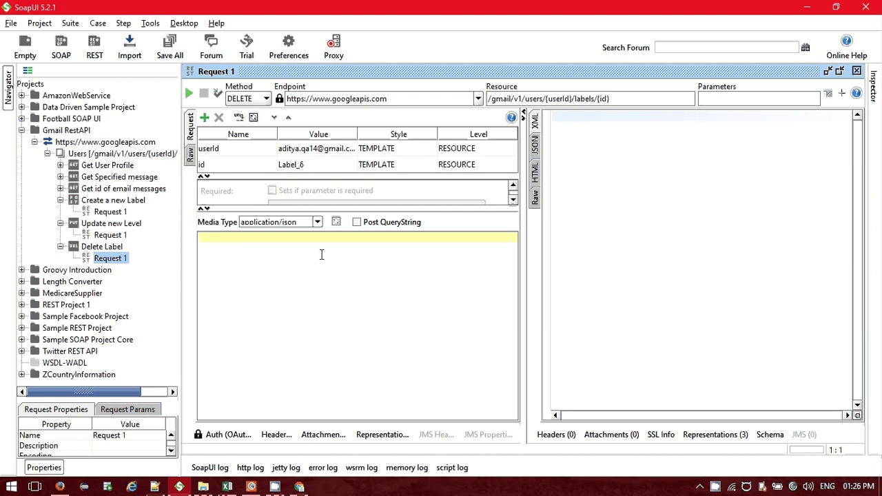
pyautogui.click(206, 208)
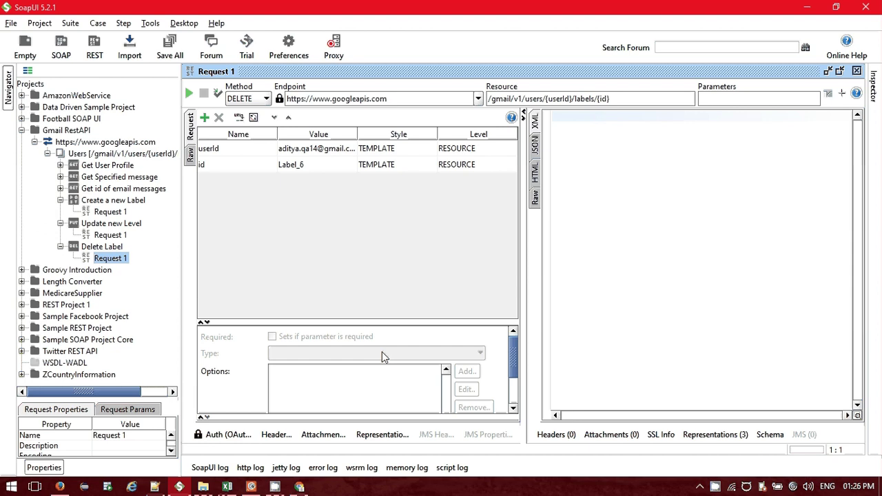
pyautogui.click(191, 92)
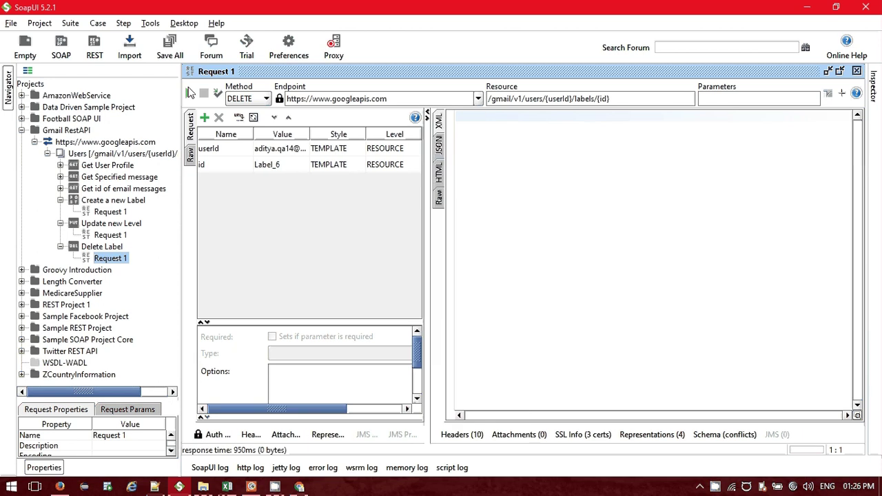
pyautogui.click(439, 148)
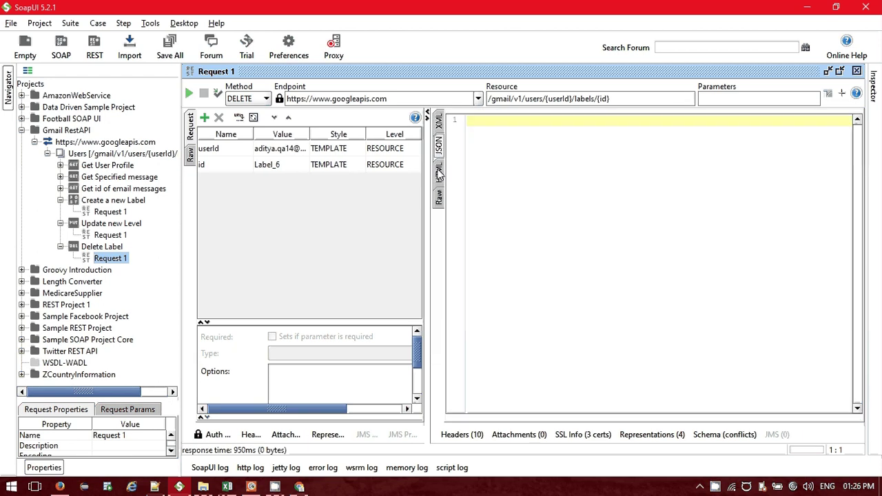
pyautogui.click(440, 199)
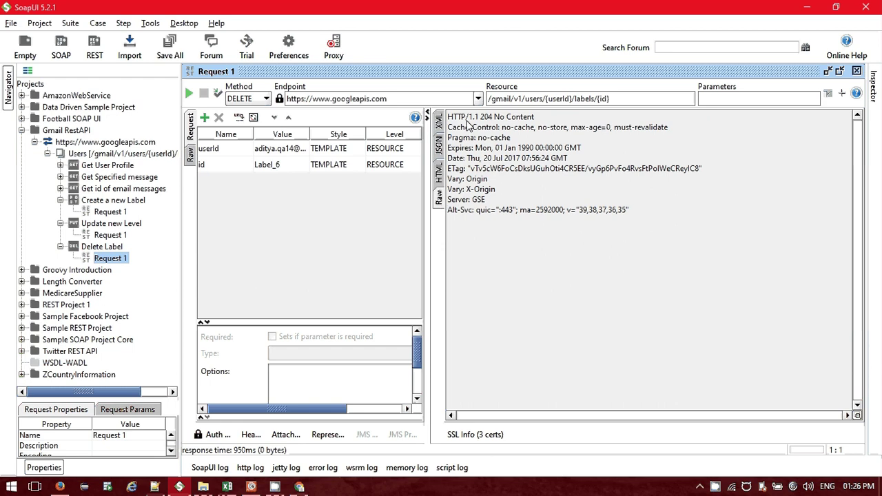
# Delete Label_7 the same way, verify 204 No Content, then switch to Gmail.
pyautogui.click(286, 165)
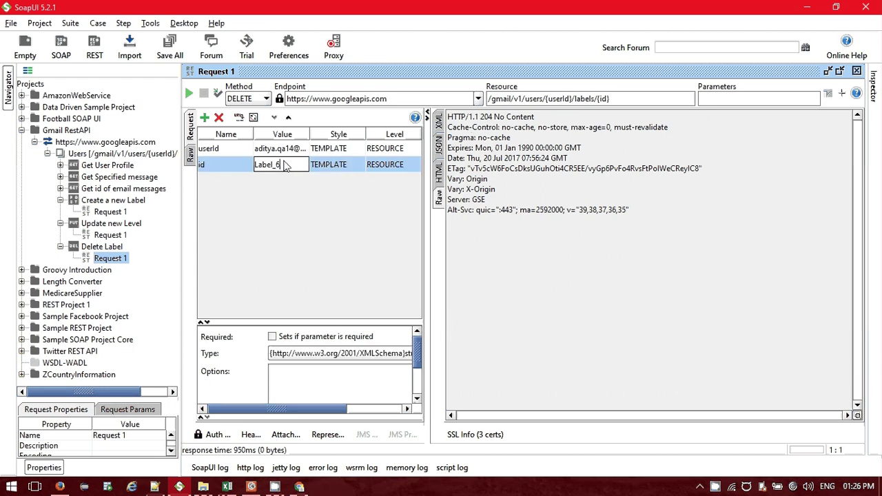
pyautogui.press('BackSpace')
pyautogui.write('7')
pyautogui.click(191, 95)
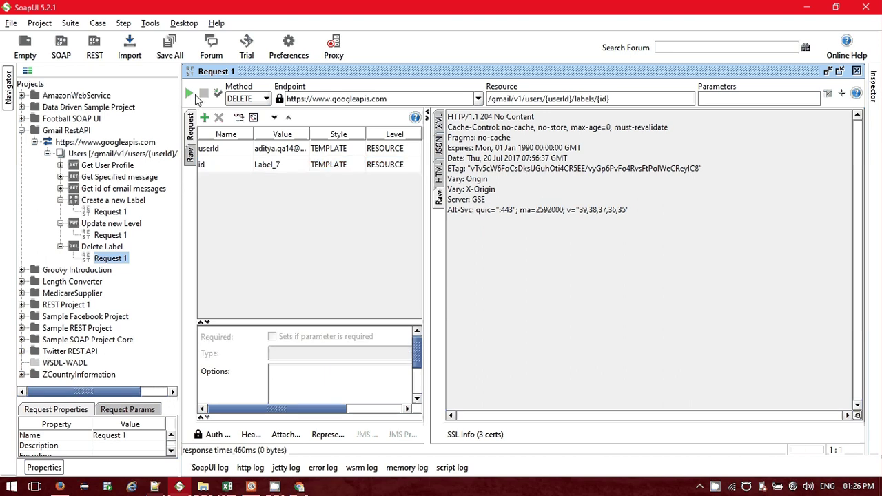
pyautogui.click(440, 146)
pyautogui.click(439, 198)
pyautogui.hotkey('alt', 'Tab')
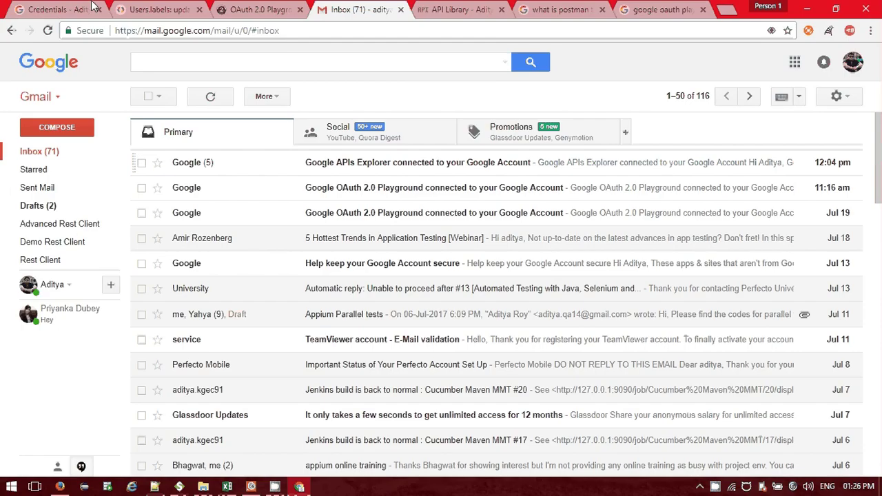
# Reload Gmail to confirm only Rest Client remains, then switch to RESTClient in Firefox.
pyautogui.click(48, 31)
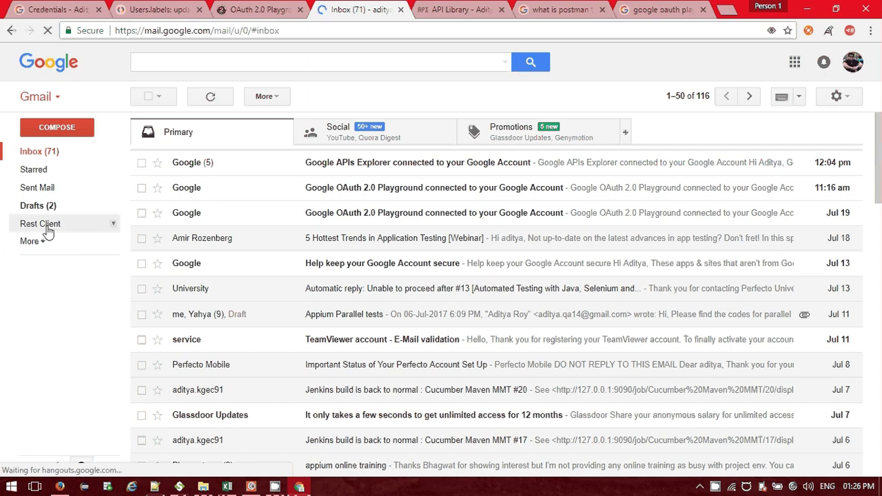
pyautogui.hotkey('alt', 'Tab')
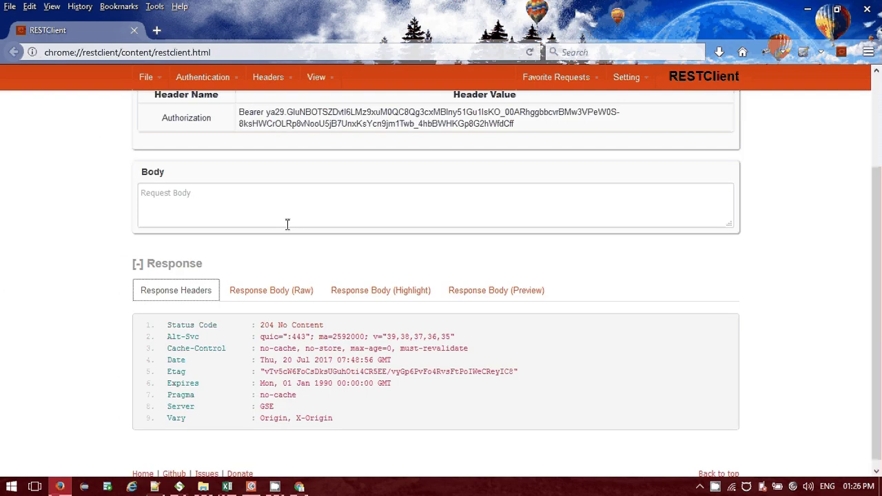
# In RESTClient, send the DELETE request to the URL ending in labels/Label_8, getting 204 No Content.
pyautogui.scroll(3, 340, 203)
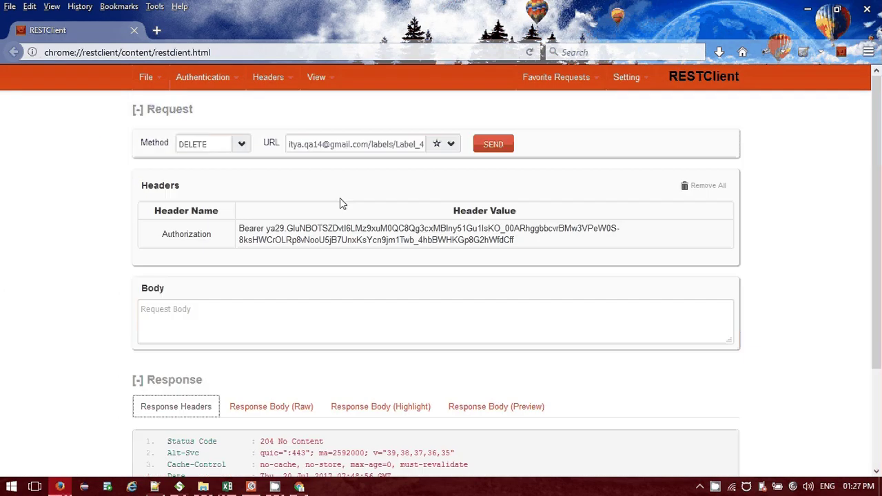
pyautogui.click(413, 144)
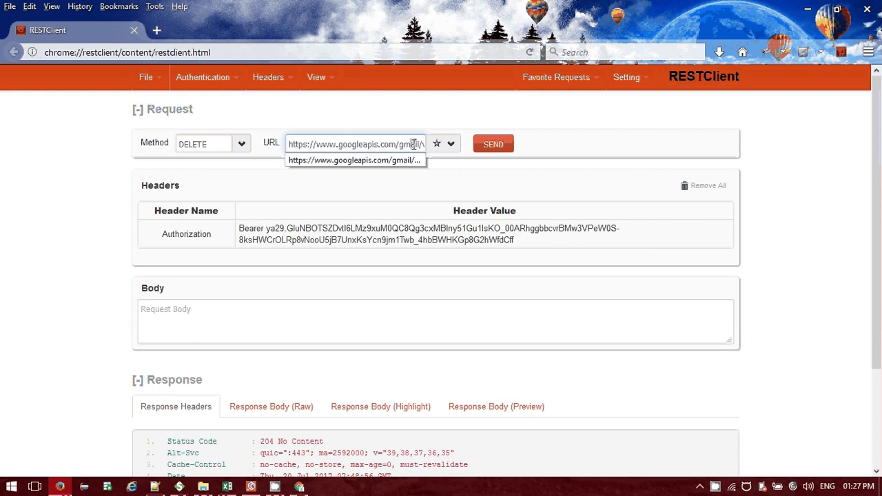
pyautogui.press('End')
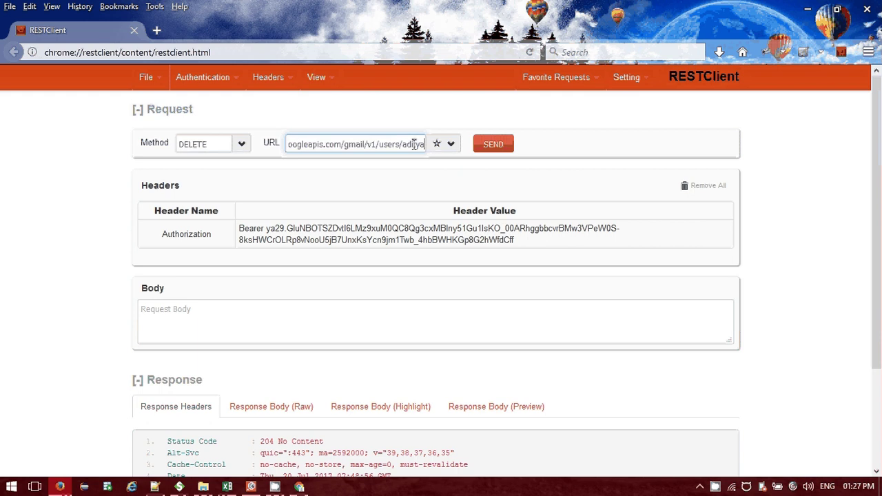
pyautogui.hotkey('ctrl', 'v')
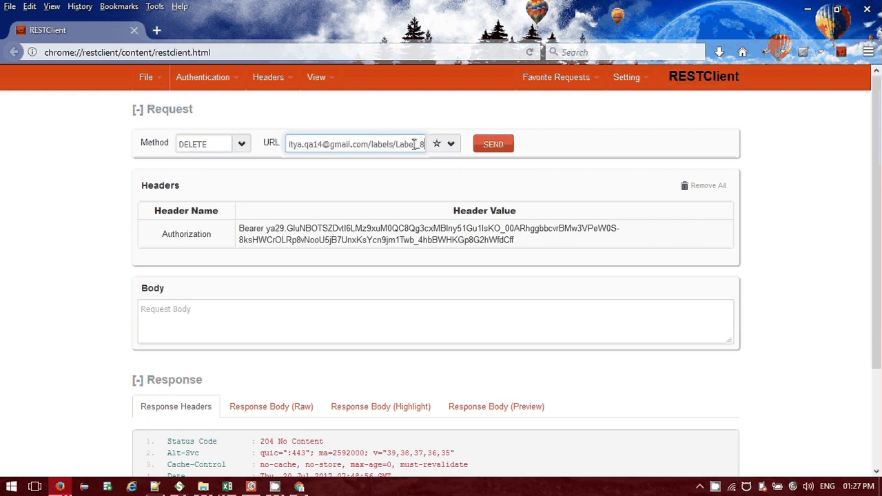
pyautogui.click(497, 145)
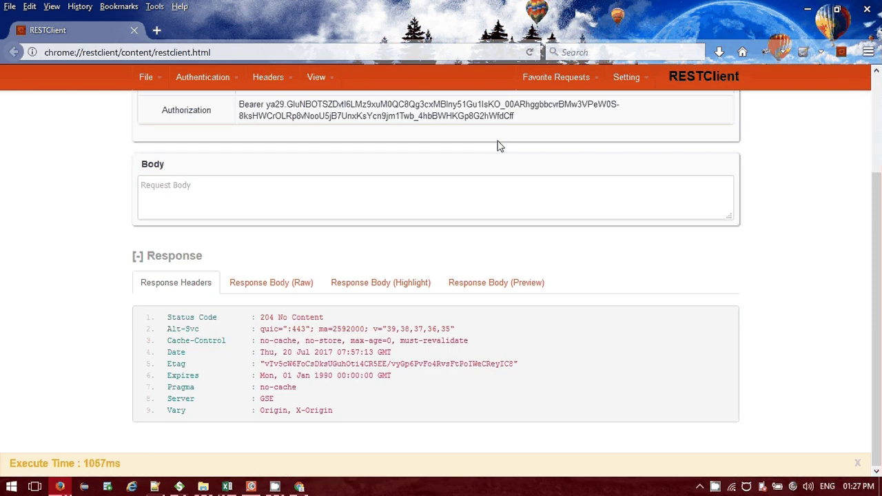
# Reload Gmail in Chrome to confirm the Rest Client label no longer appears.
pyautogui.hotkey('alt', 'Tab')
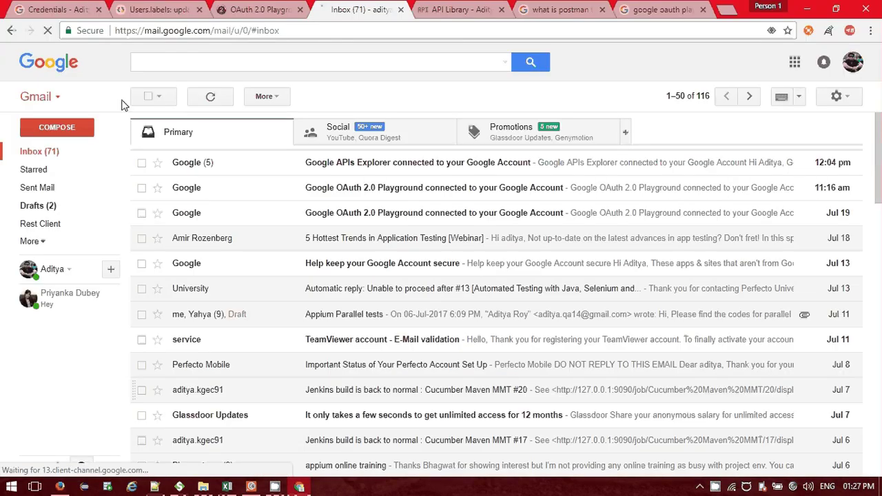
pyautogui.click(46, 31)
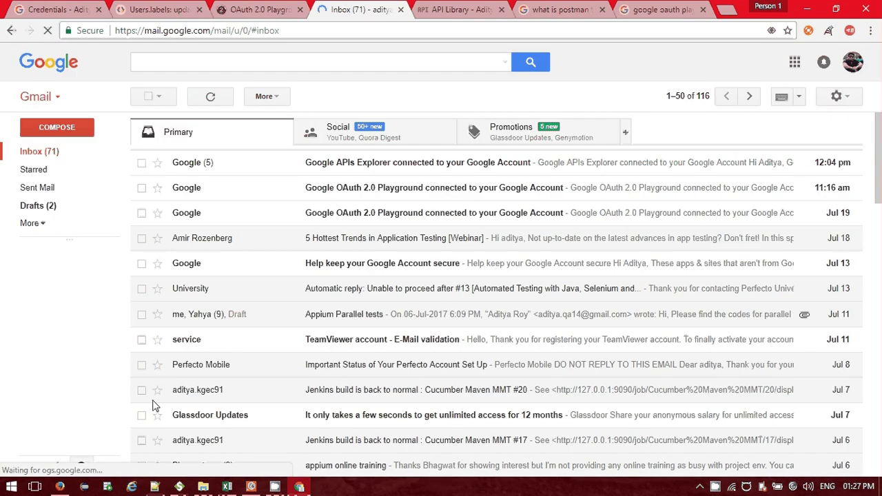
pyautogui.click(179, 487)
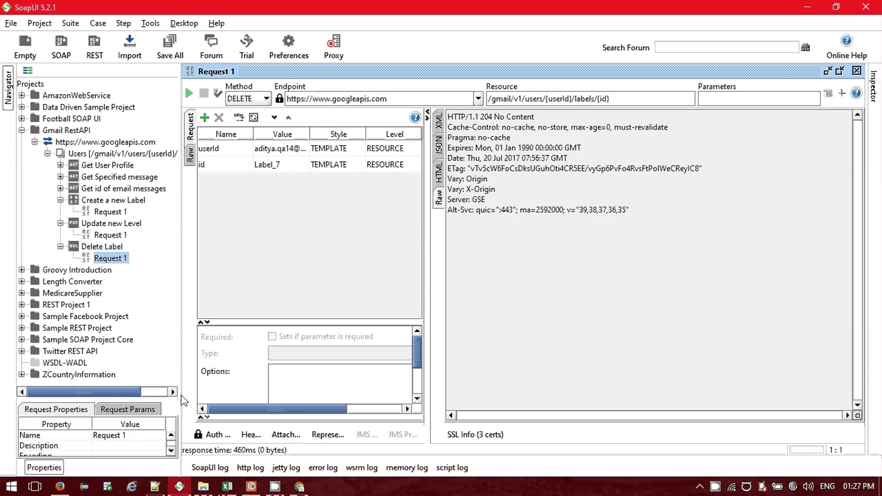
# Cycle through RESTClient, SoapUI and the Gmail inbox, ending on Postman.
pyautogui.click(62, 487)
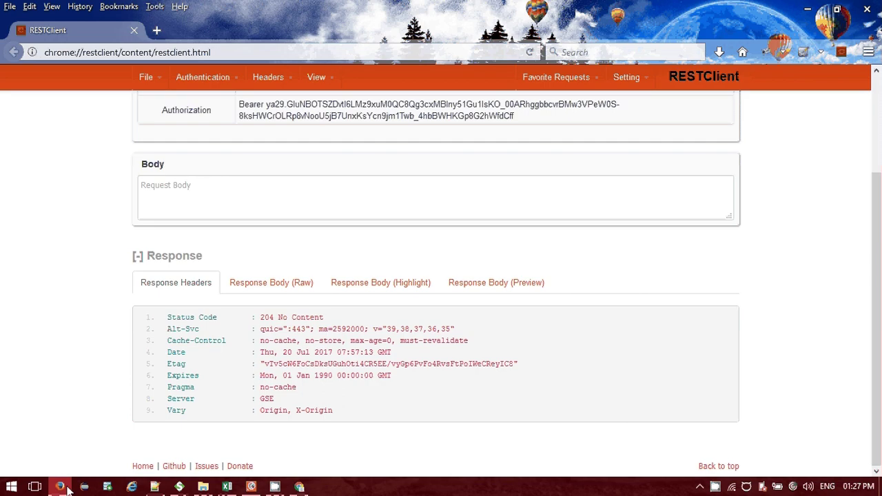
pyautogui.click(178, 487)
pyautogui.click(299, 486)
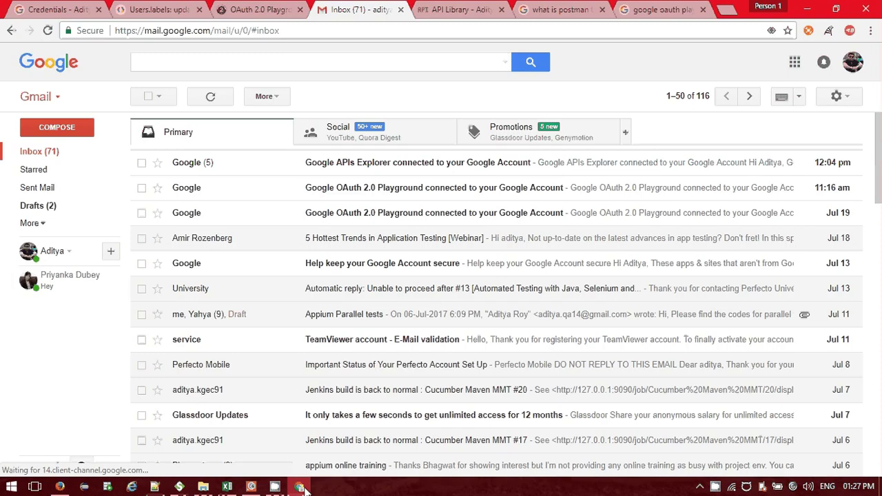
pyautogui.click(251, 486)
# Review the saved PUT label request's test results and test script, then minimize Postman for the OAuth 2.0 Playground.
pyautogui.click(368, 219)
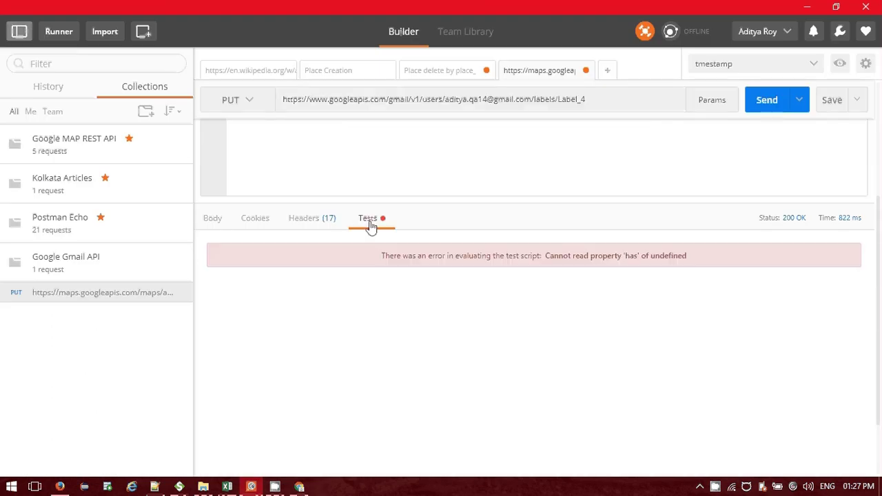
pyautogui.scroll(3, 371, 227)
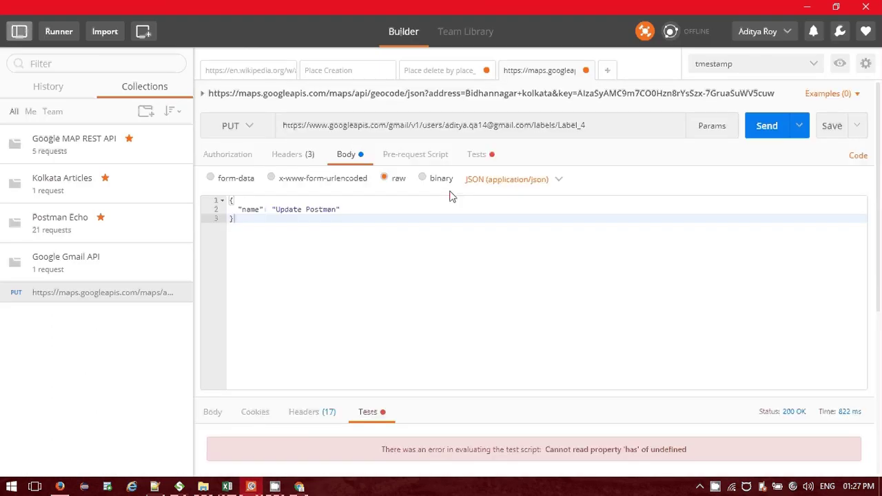
pyautogui.click(476, 156)
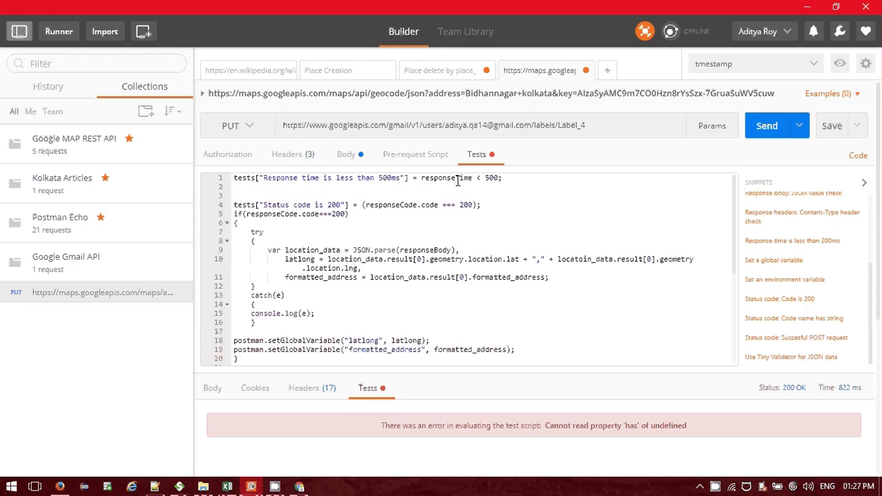
pyautogui.click(809, 7)
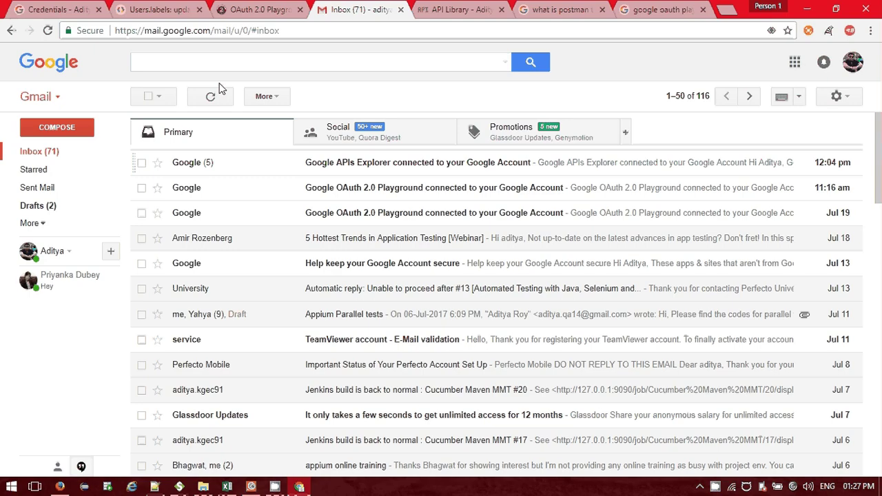
pyautogui.hotkey('ctrl', 'shift', 'Tab')
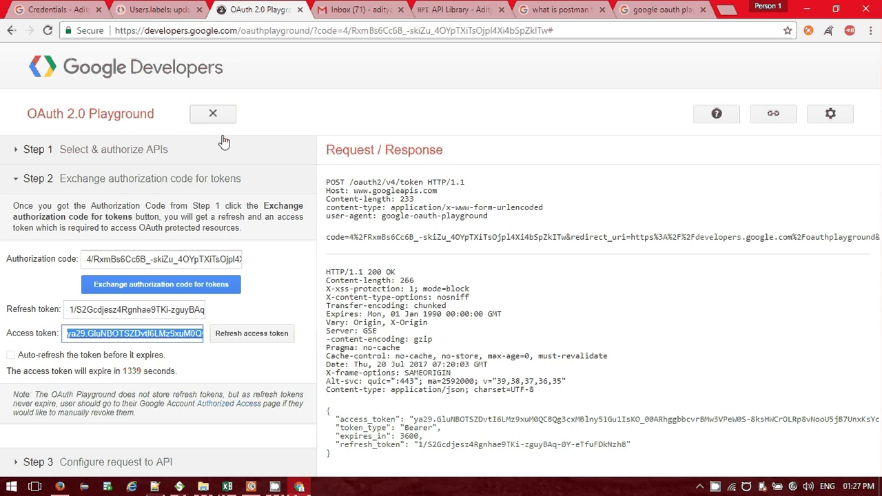
# Scroll through the Users.labels: update reference page.
pyautogui.hotkey('ctrl', 'shift', 'Tab')
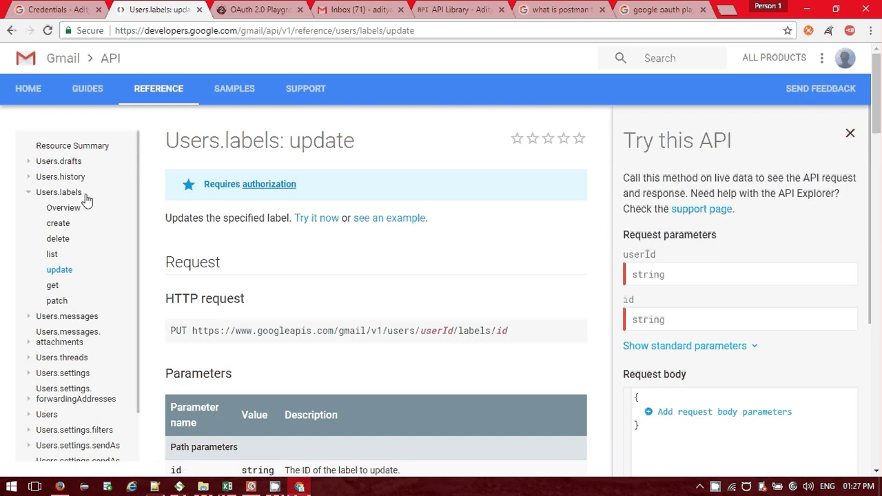
pyautogui.scroll(-1, 86, 200)
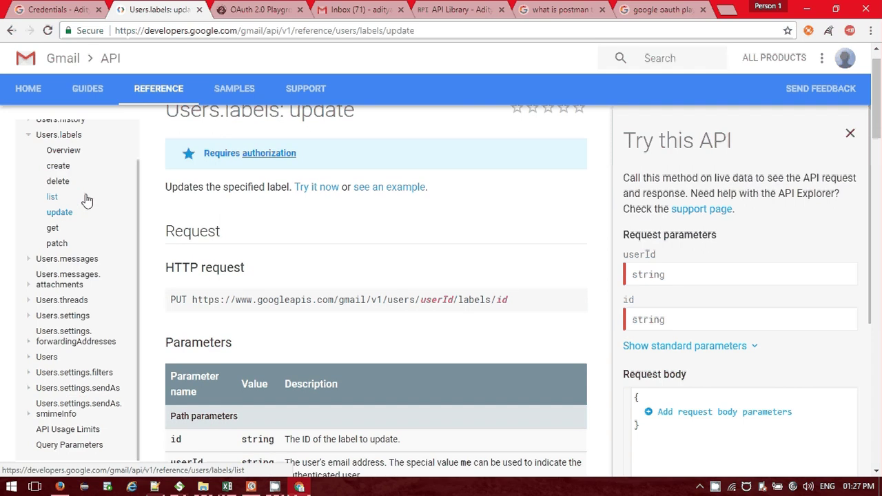
pyautogui.scroll(-2, 86, 200)
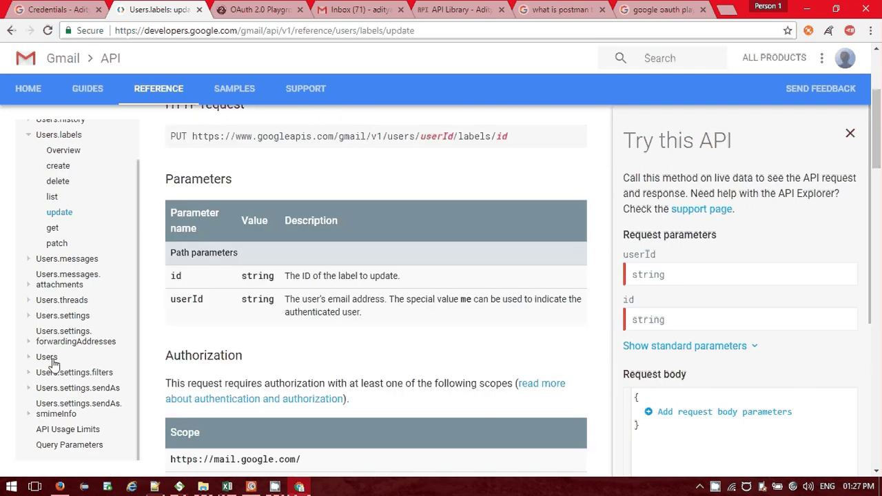
pyautogui.scroll(3, 124, 138)
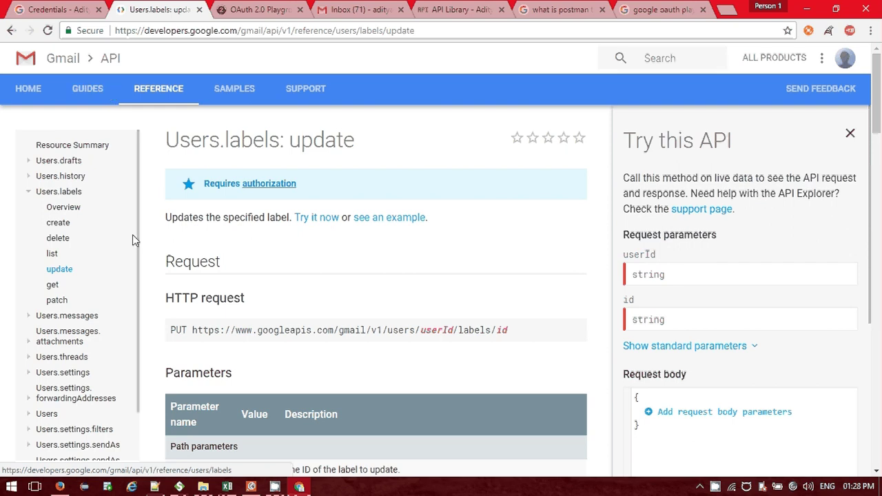
# Collapse Users.labels, peek at Users.messages, and expand Users in the reference sidebar, then return to Postman.
pyautogui.click(28, 191)
pyautogui.click(30, 207)
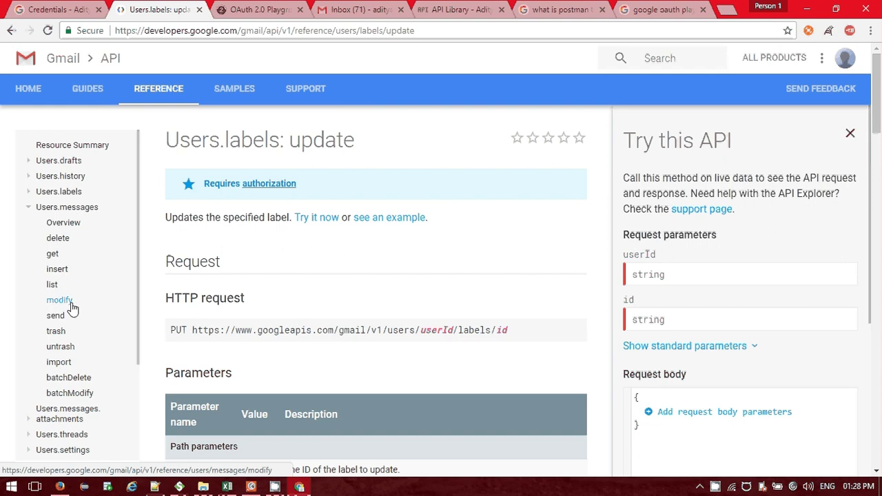
pyautogui.click(29, 208)
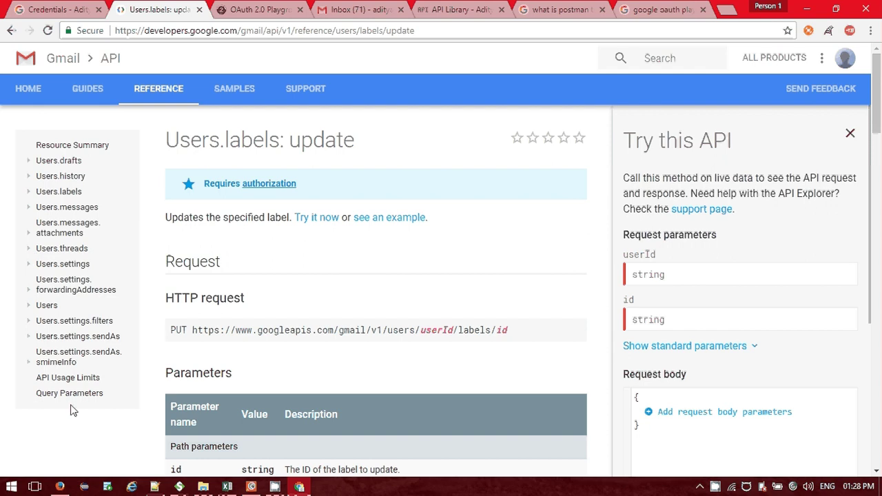
pyautogui.click(29, 306)
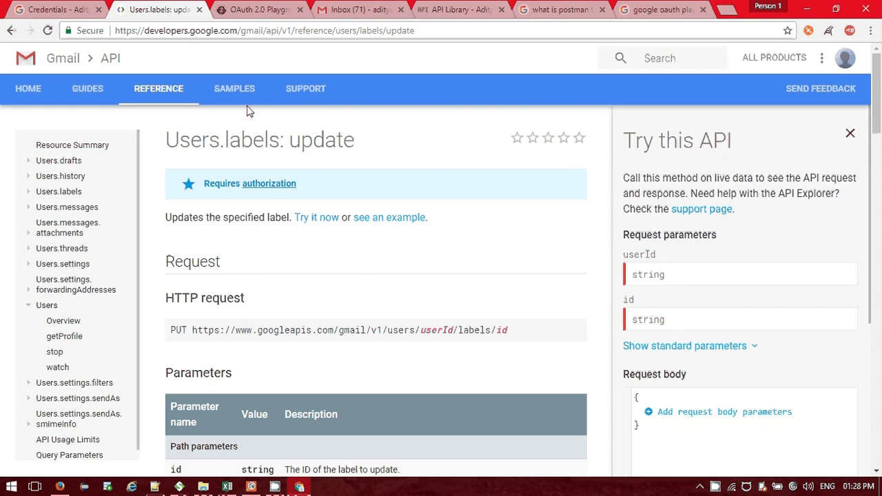
pyautogui.click(299, 487)
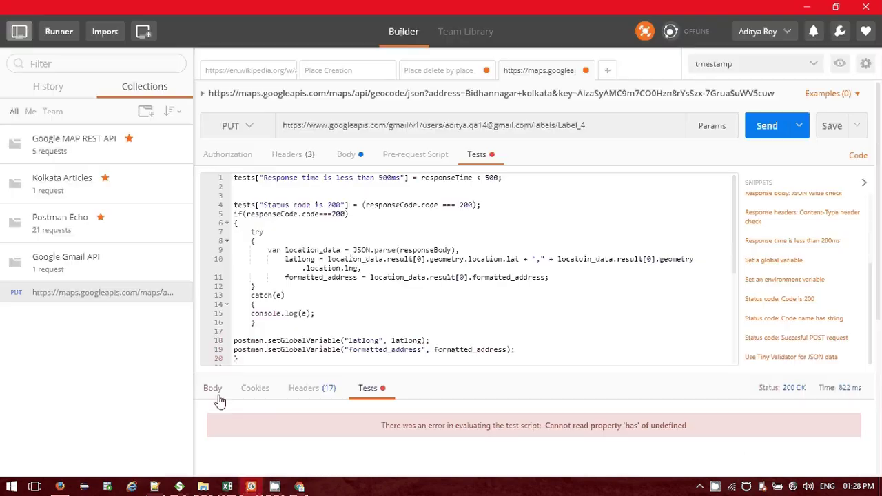
# Inspect Delete Label's Request 1 in SoapUI and cancel adding it to a test case.
pyautogui.click(179, 486)
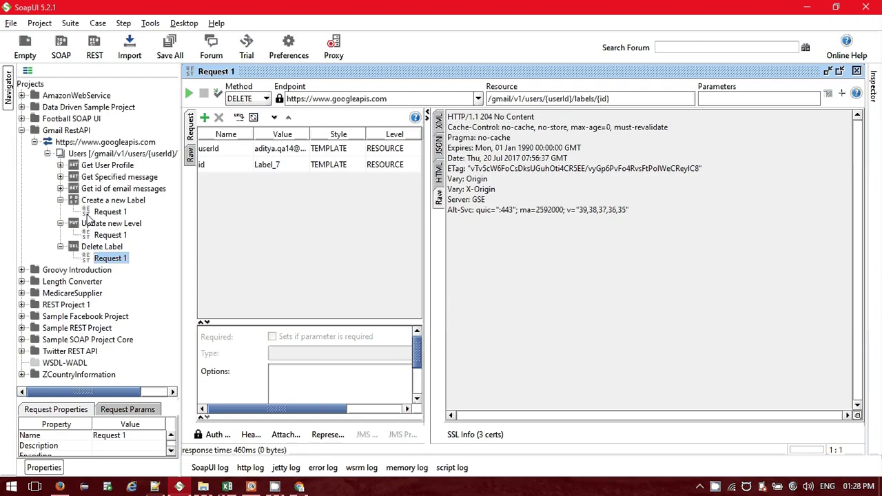
pyautogui.click(60, 200)
pyautogui.click(60, 212)
pyautogui.click(60, 223)
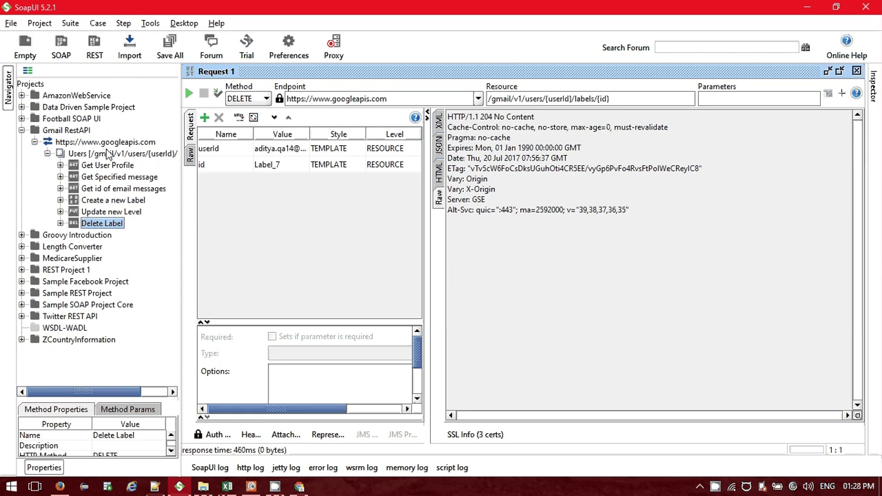
pyautogui.rightClick(104, 225)
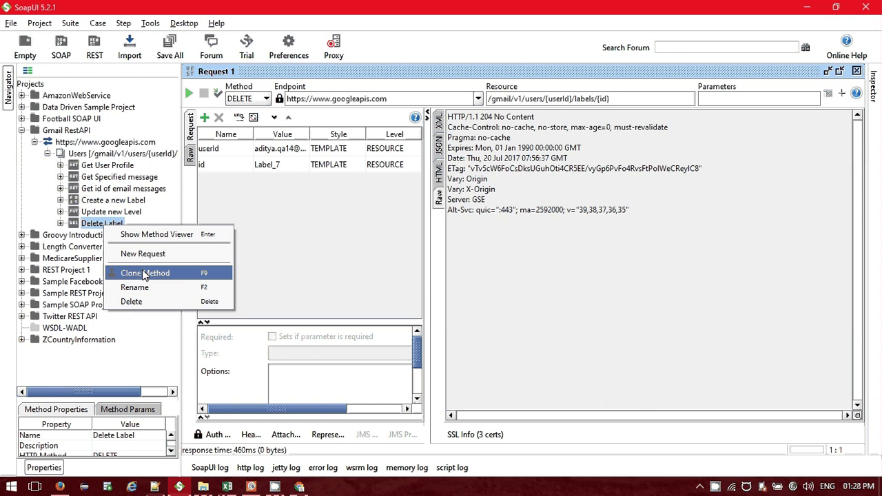
pyautogui.click(60, 224)
pyautogui.click(103, 236)
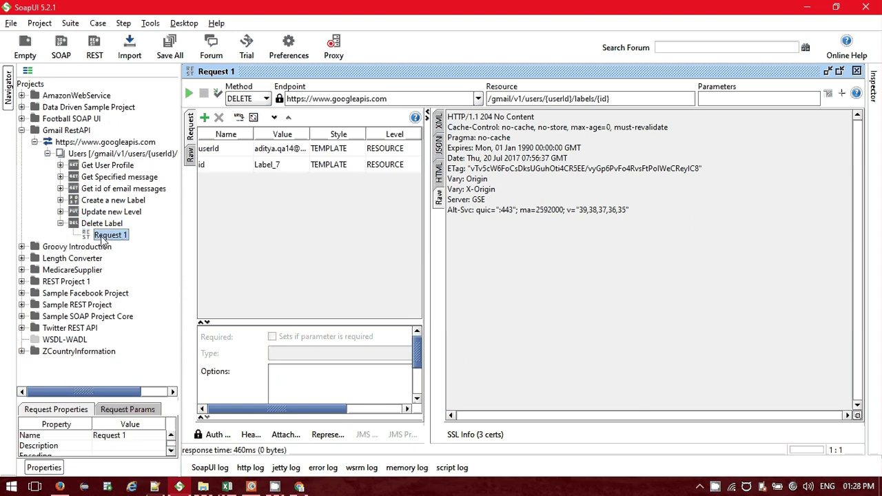
pyautogui.rightClick(103, 239)
pyautogui.click(153, 266)
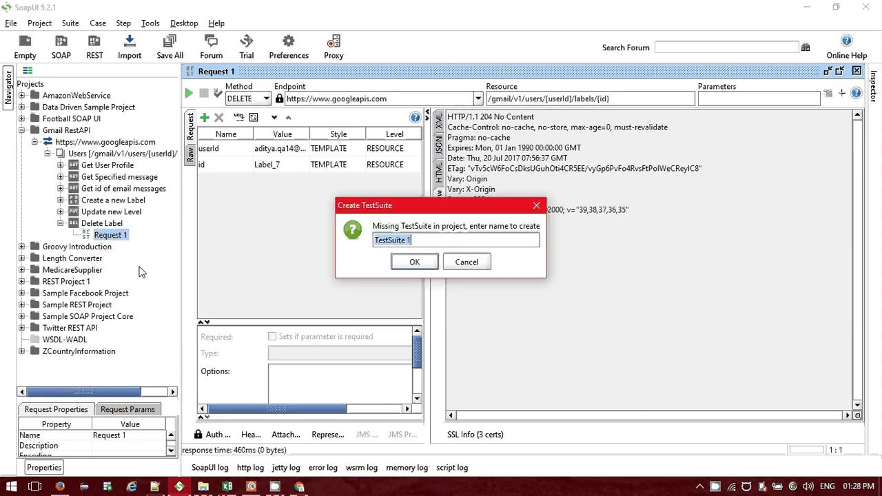
pyautogui.click(466, 268)
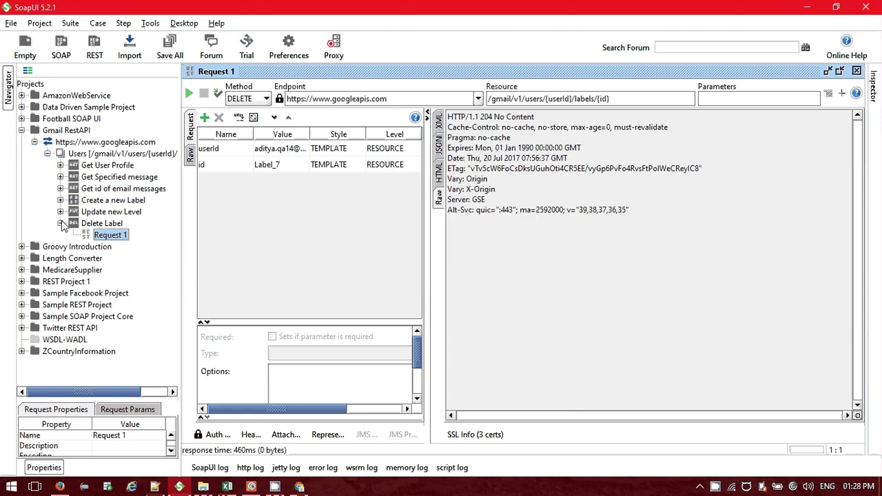
pyautogui.click(61, 223)
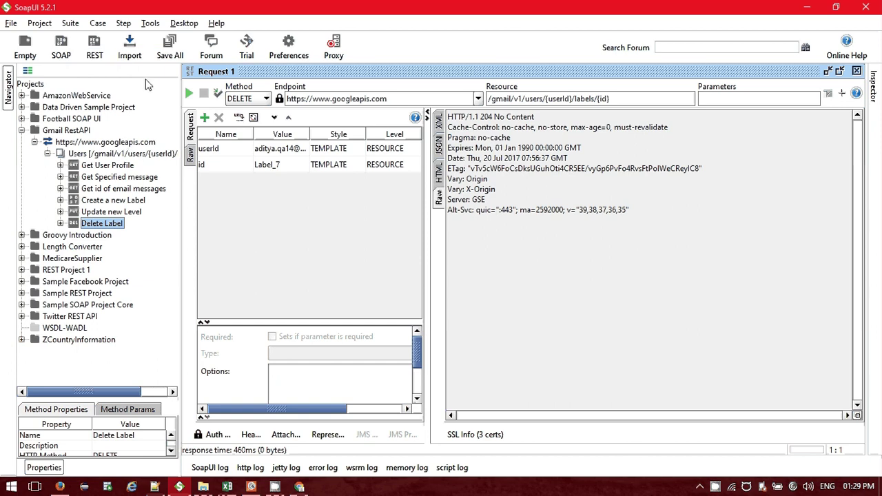
# Open the Gmail RestAPI project overview and googleapis.com service details, then go to the Gmail inbox.
pyautogui.doubleClick(80, 132)
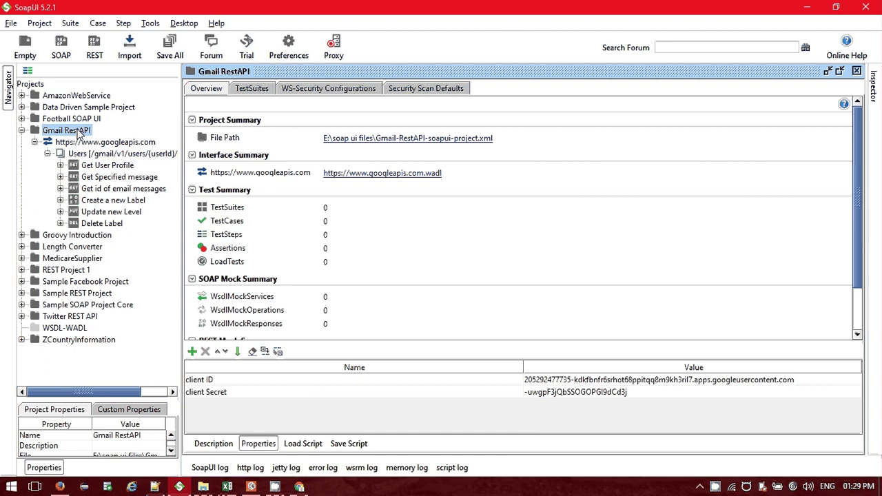
pyautogui.click(88, 143)
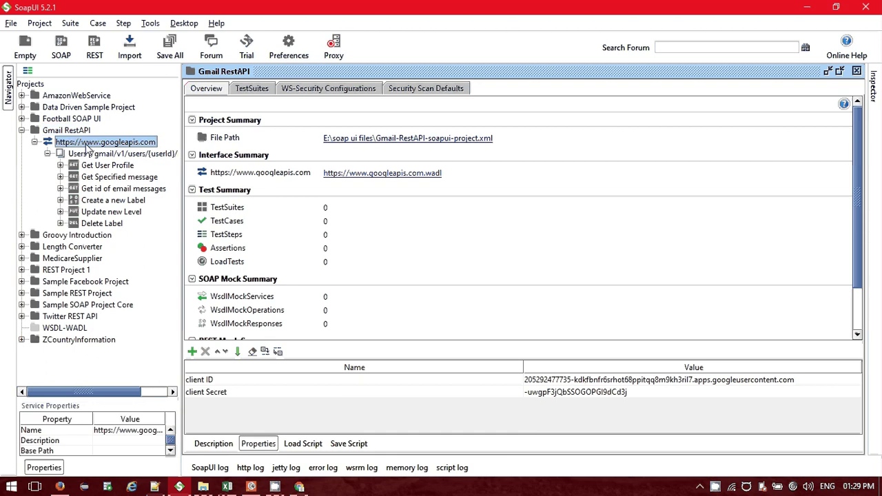
pyautogui.doubleClick(87, 143)
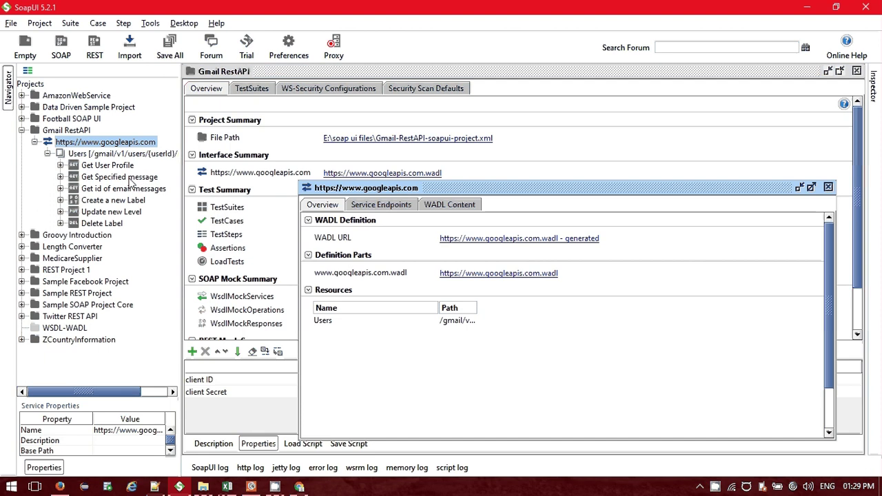
pyautogui.click(829, 187)
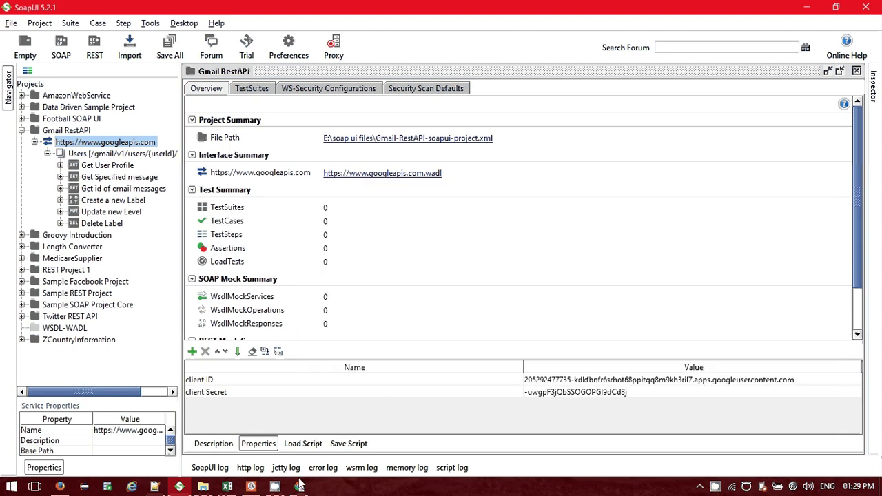
pyautogui.click(299, 487)
pyautogui.click(360, 10)
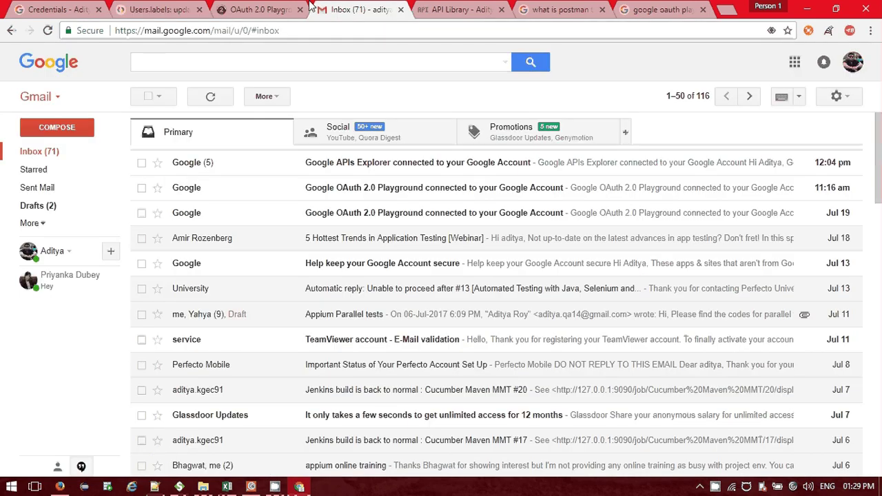
# Compare the OAuth client ID and secret in API Console with the Users.labels reference, then return to Postman.
pyautogui.click(158, 10)
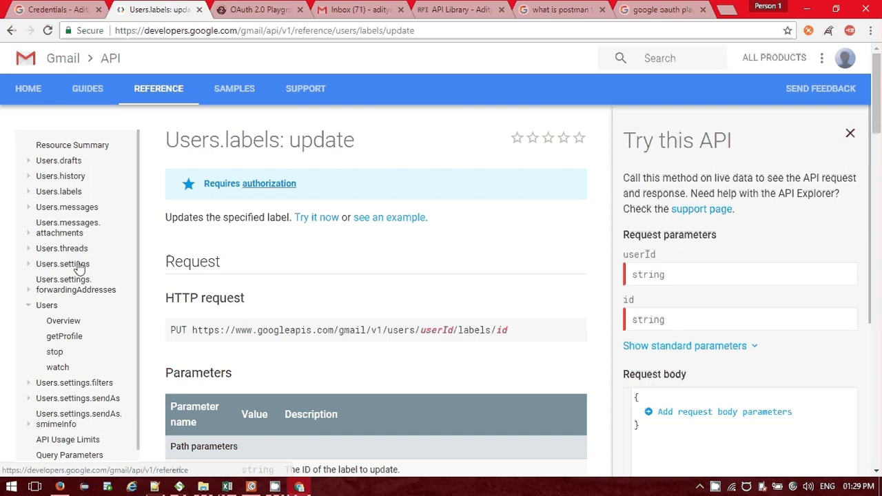
pyautogui.click(59, 10)
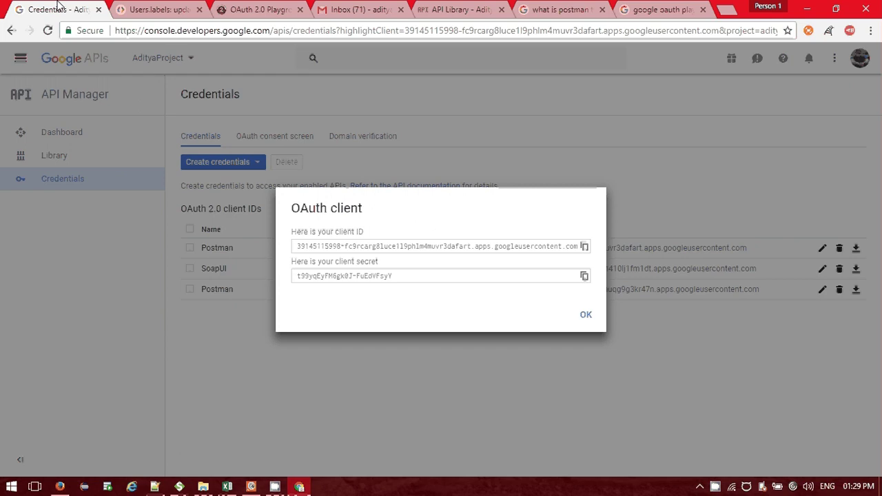
pyautogui.click(133, 7)
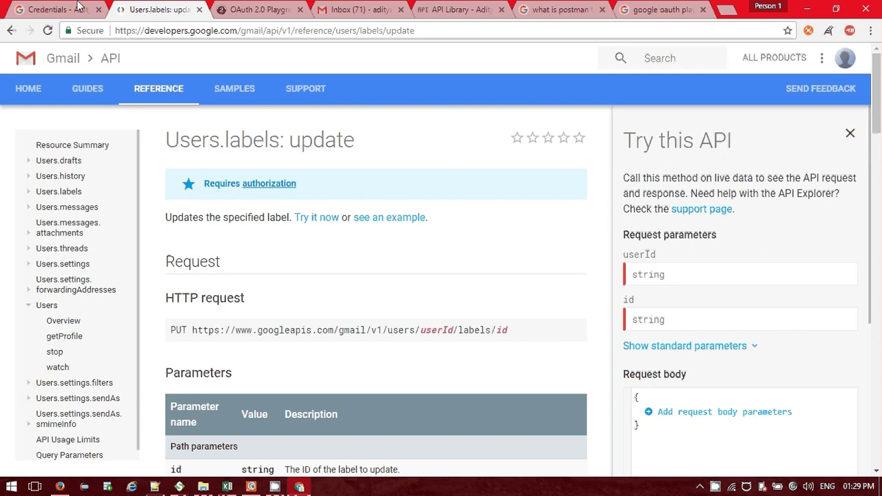
pyautogui.click(55, 9)
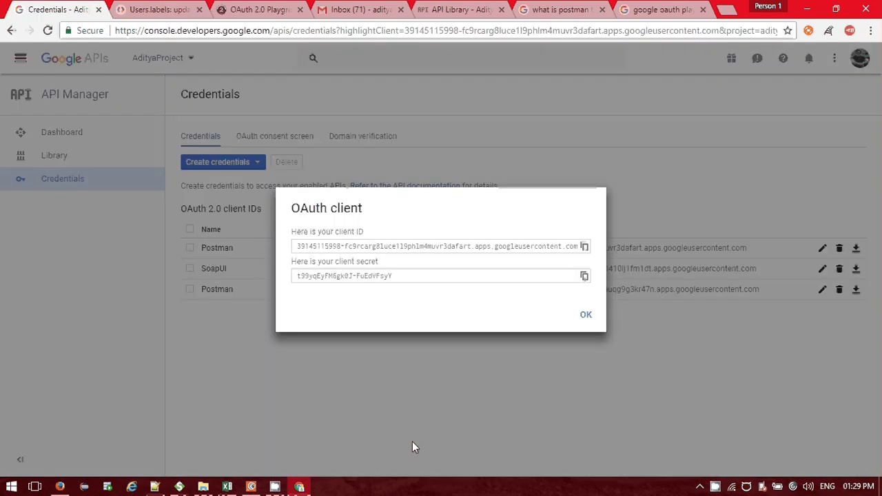
pyautogui.click(251, 486)
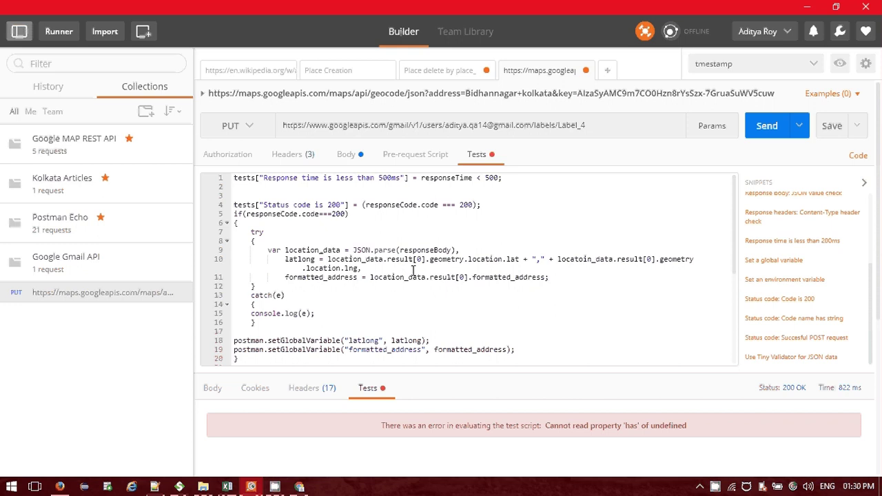
# Check RESTClient's 204 No Content response headers, then return to SoapUI's Gmail RestAPI overview.
pyautogui.click(61, 487)
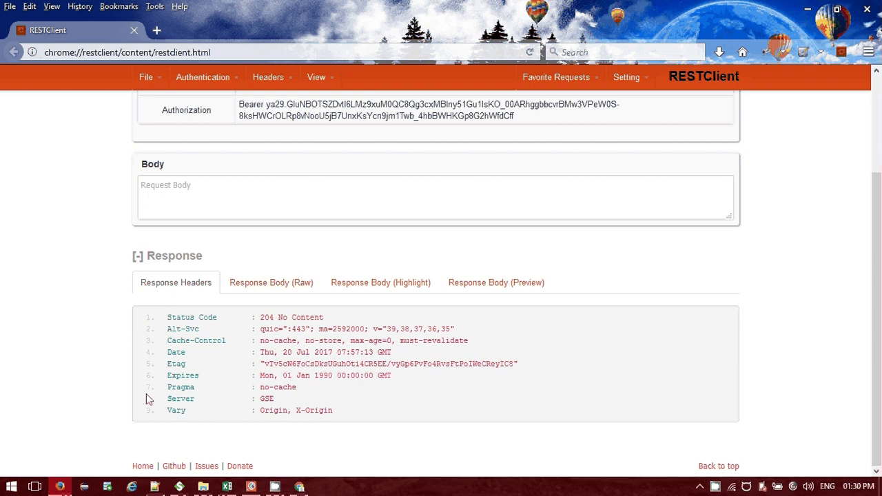
pyautogui.click(180, 485)
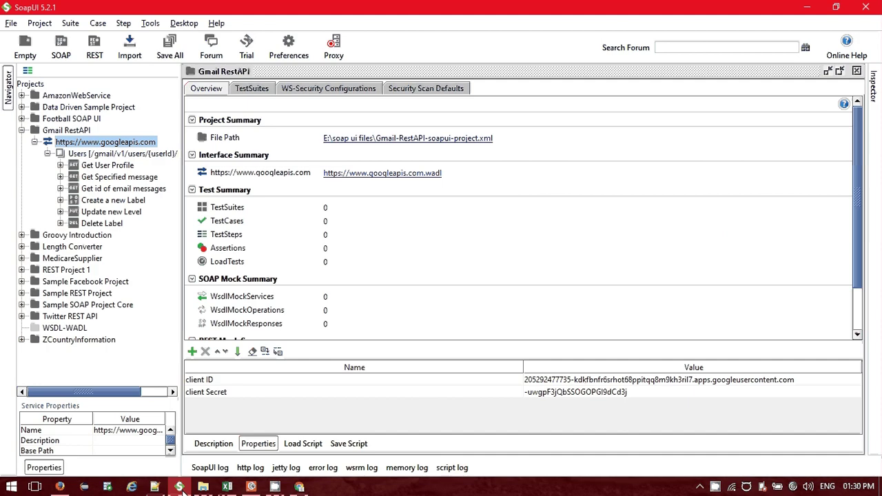